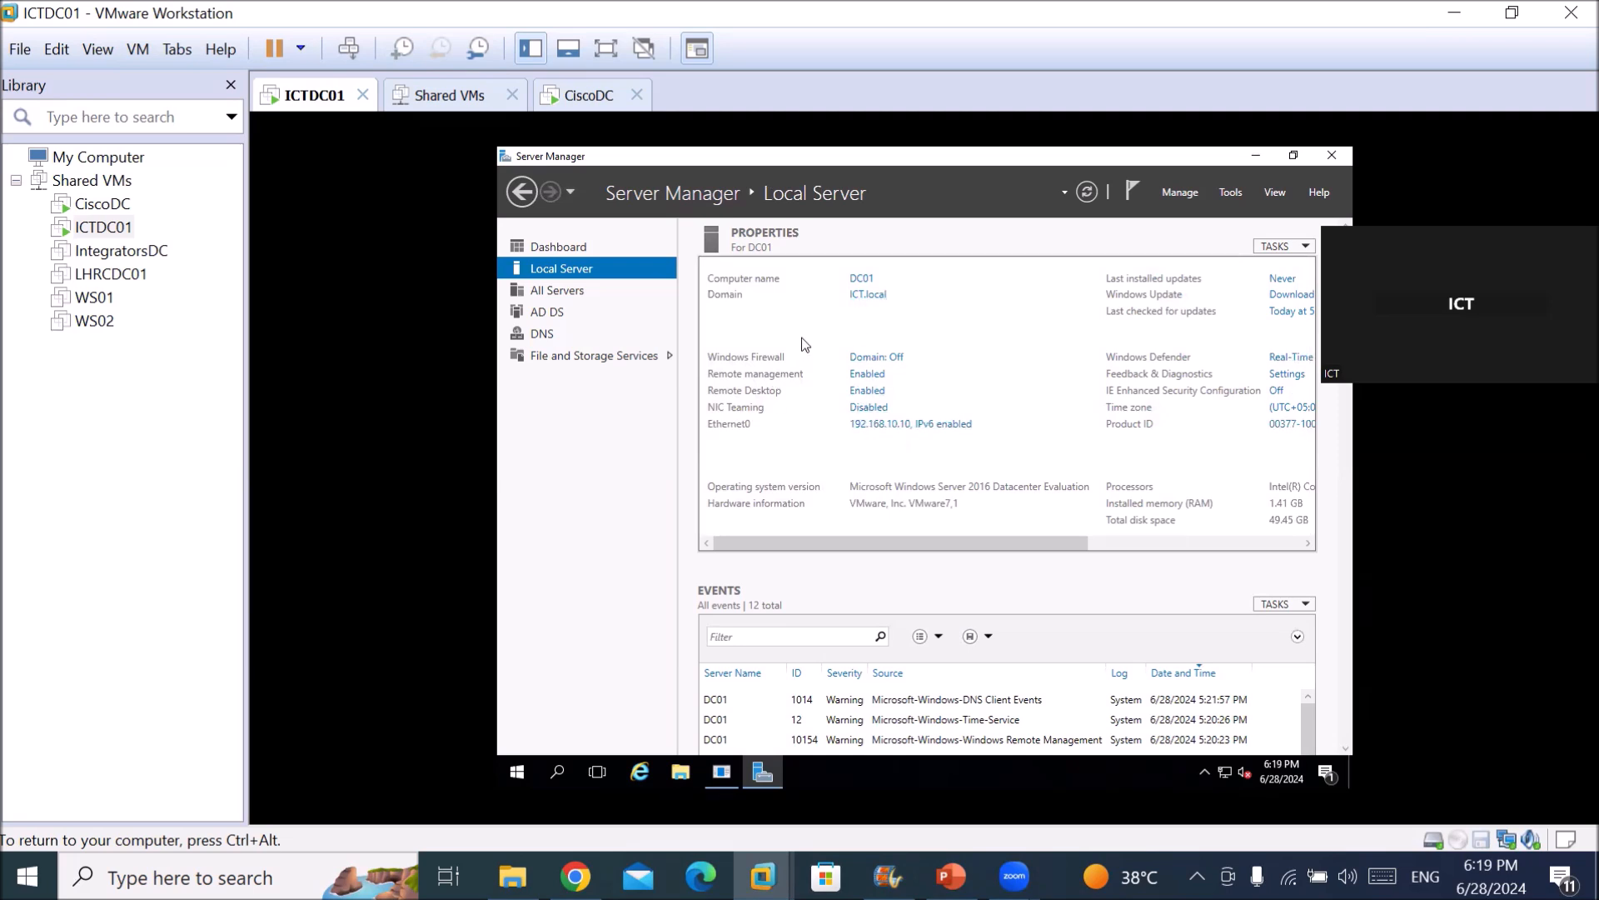
Release input from ICTDC01 and bring up the CiscoDC virtual machine's console.
key(ctrl+alt)
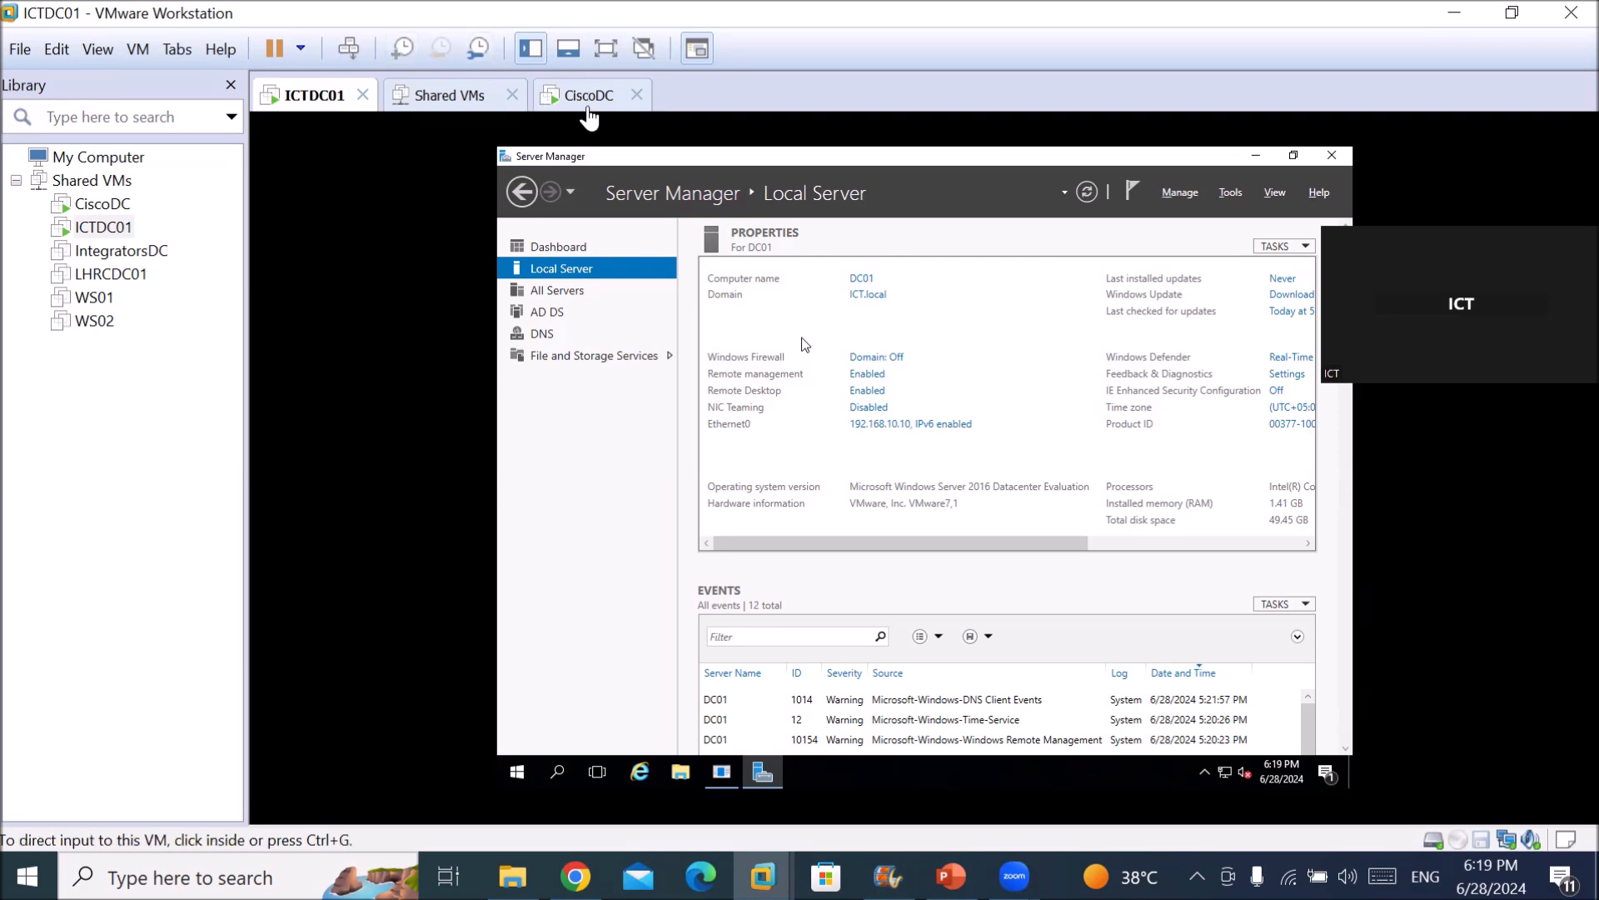
click(586, 98)
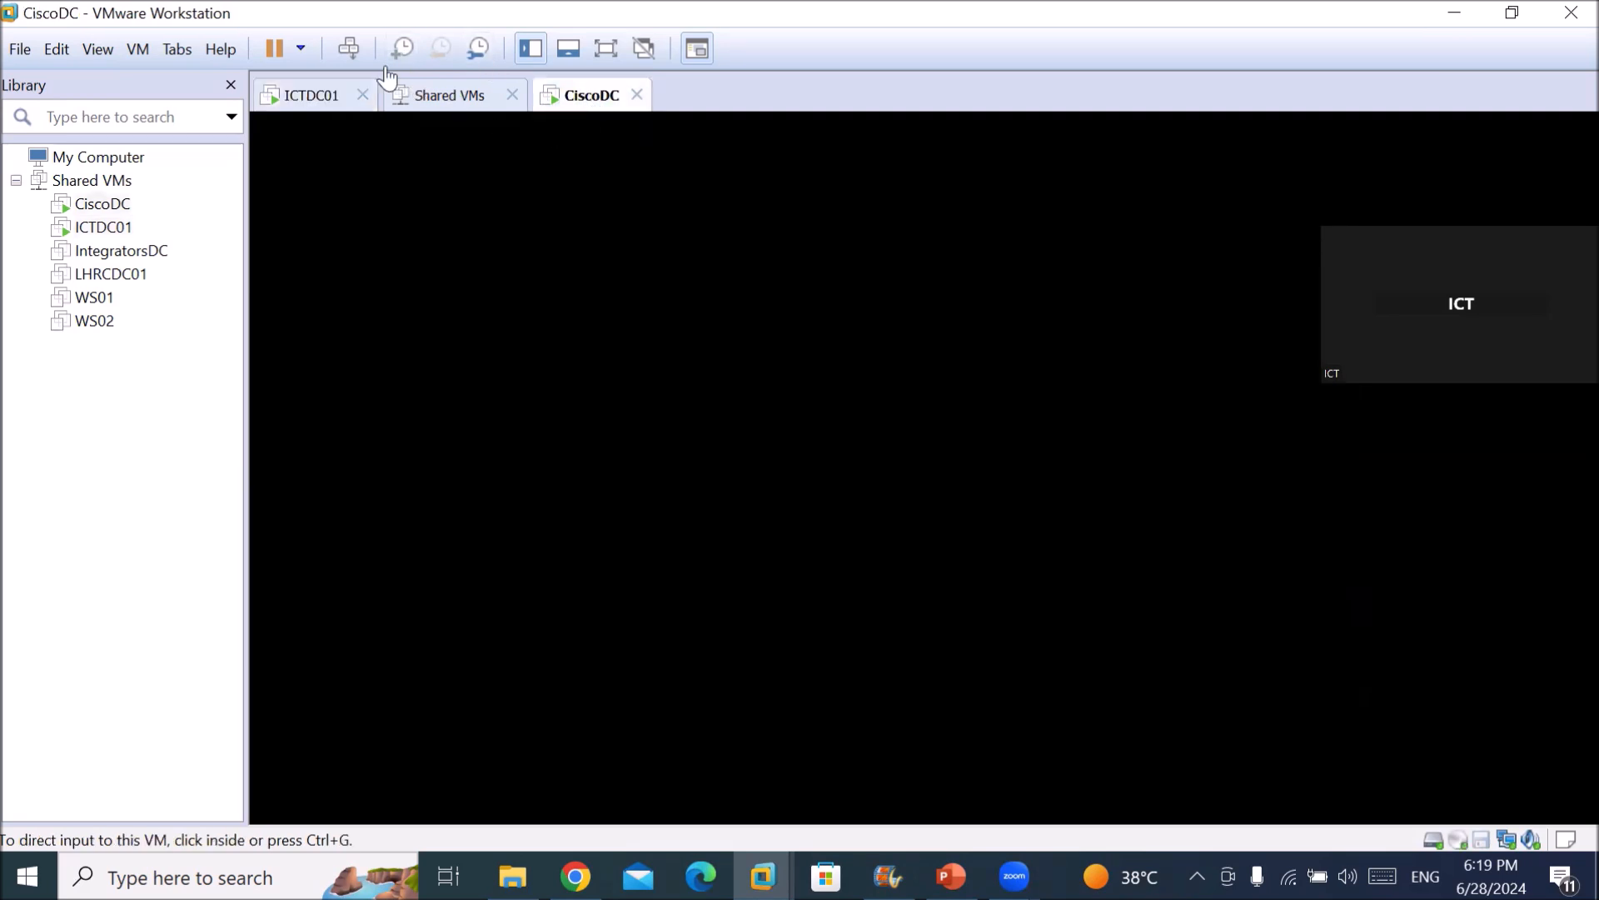
Log on to CiscoDC with the CISCO domain administrator password.
click(348, 50)
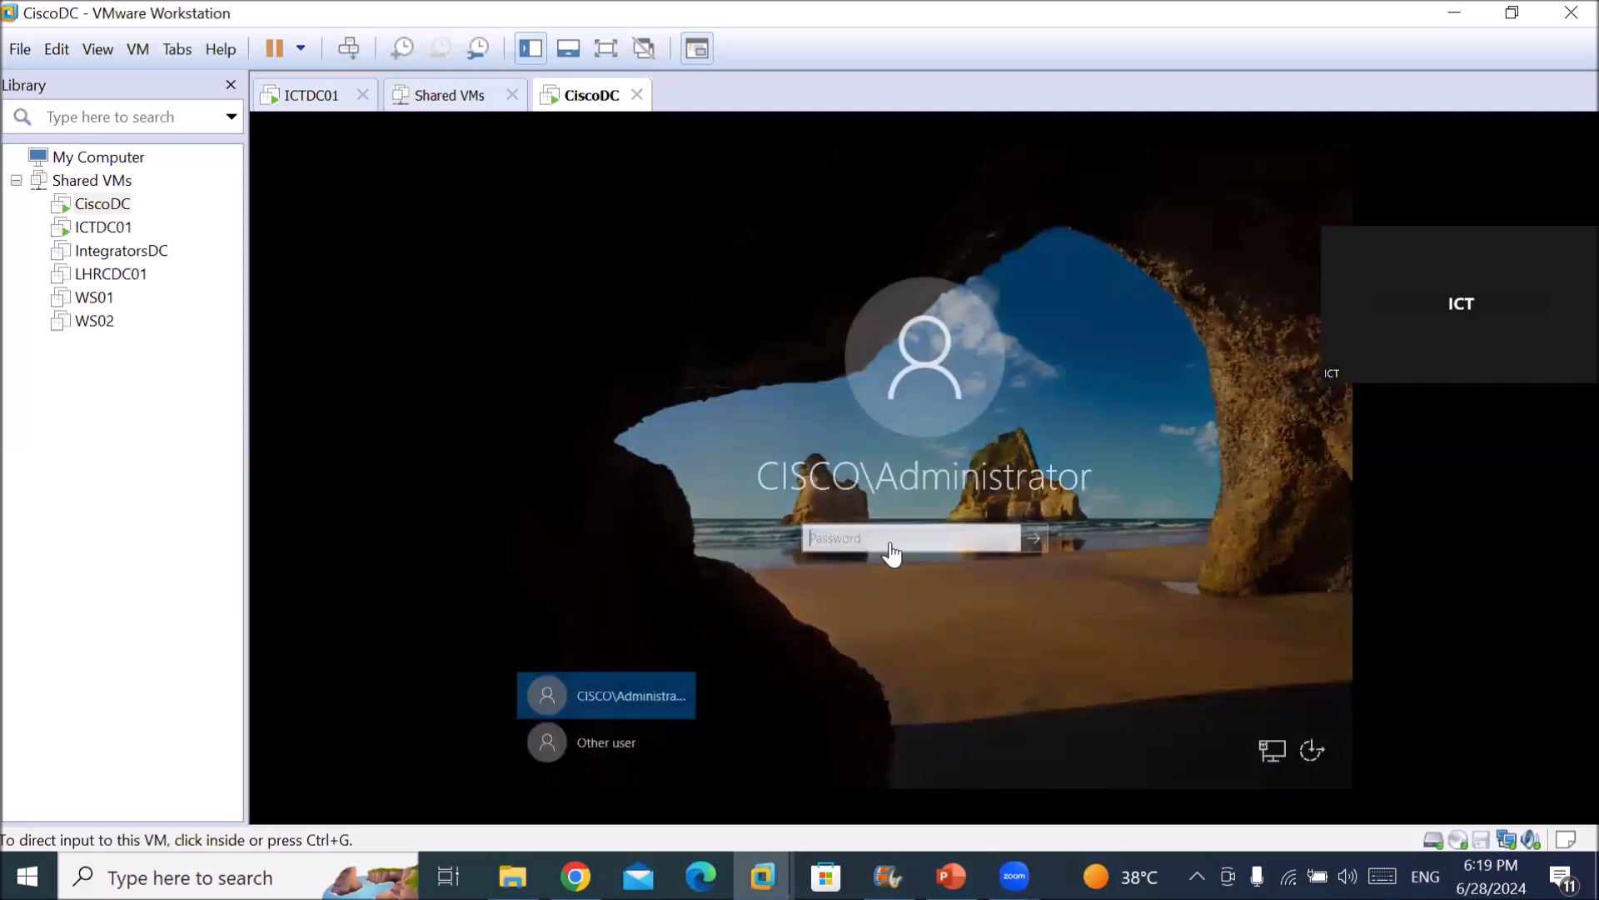
text(••••••)
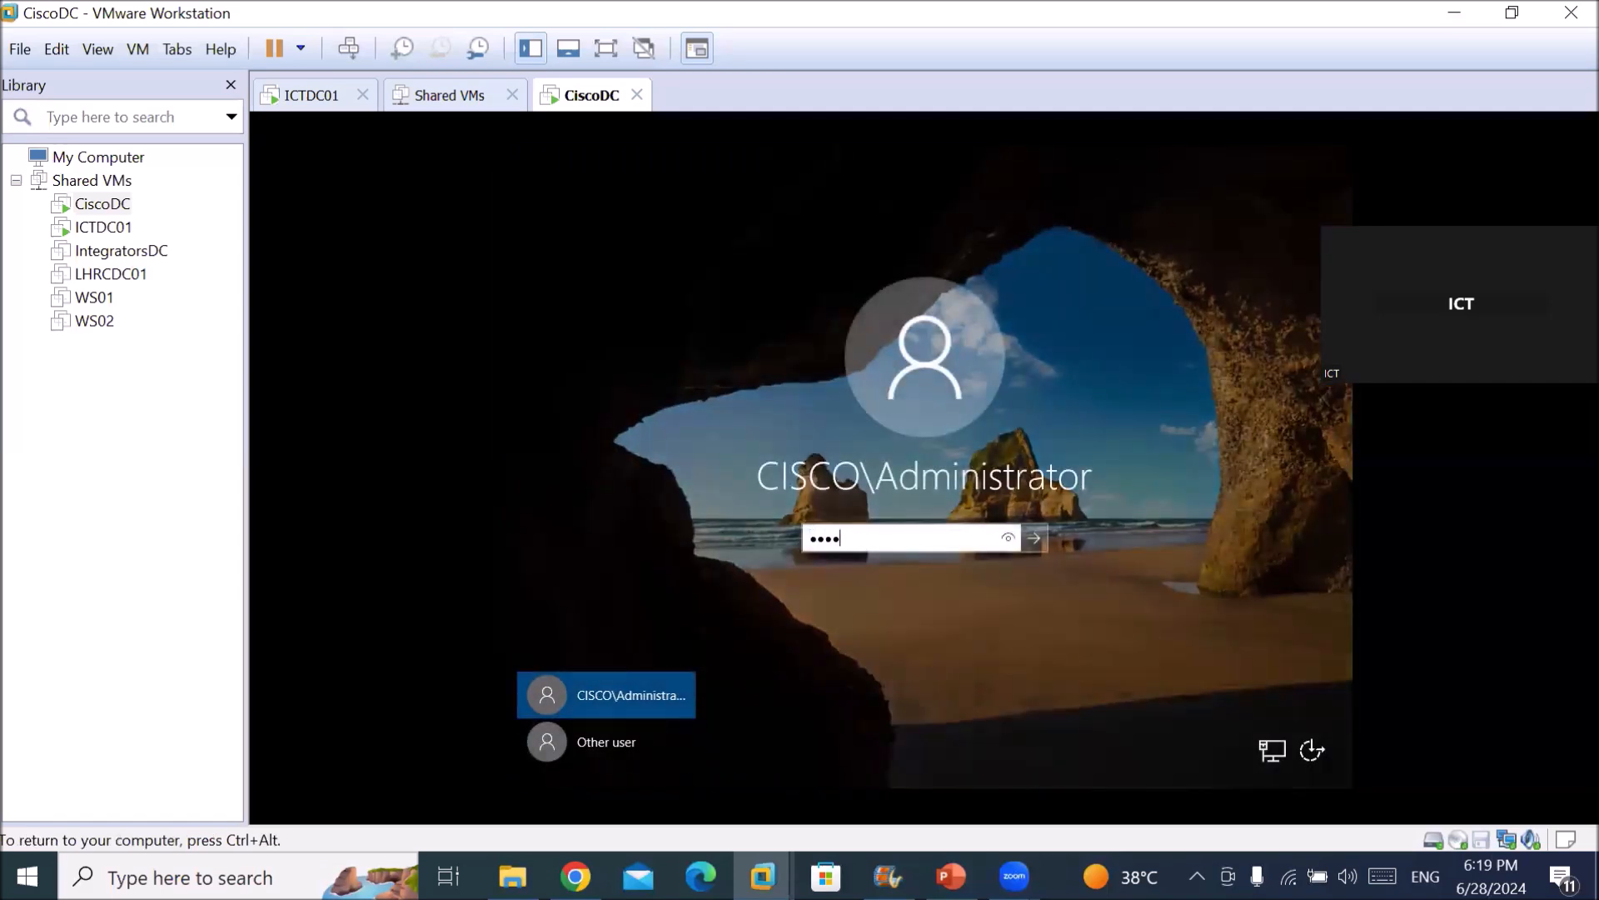
key(Return)
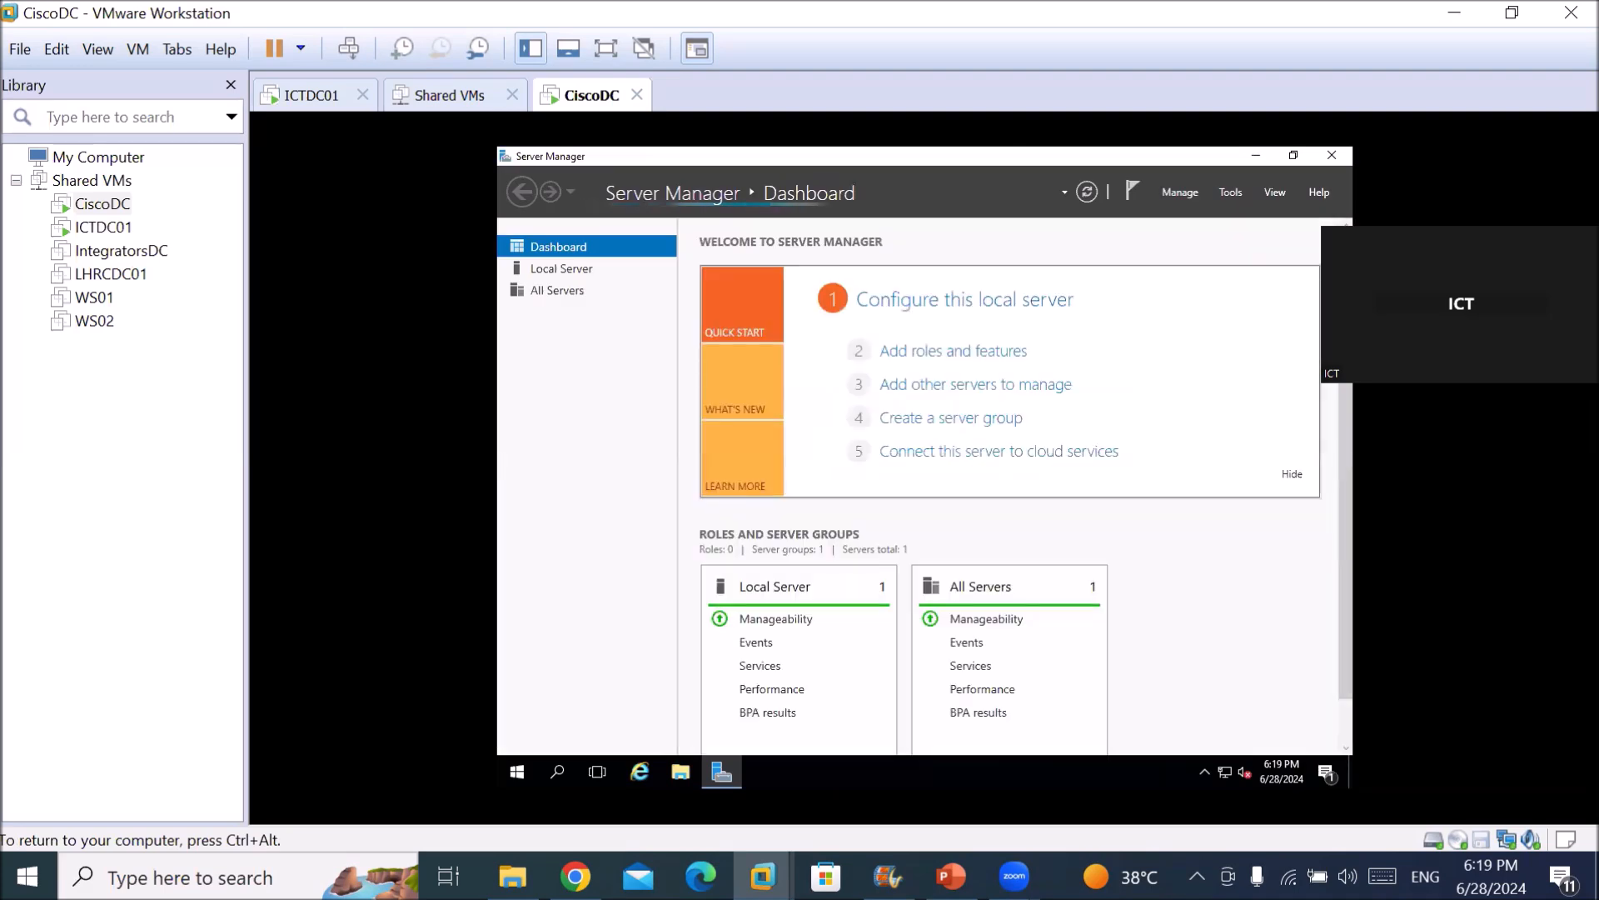
Launch Active Directory Users and Computers from Server Manager's Tools menu on CiscoDC.
click(579, 275)
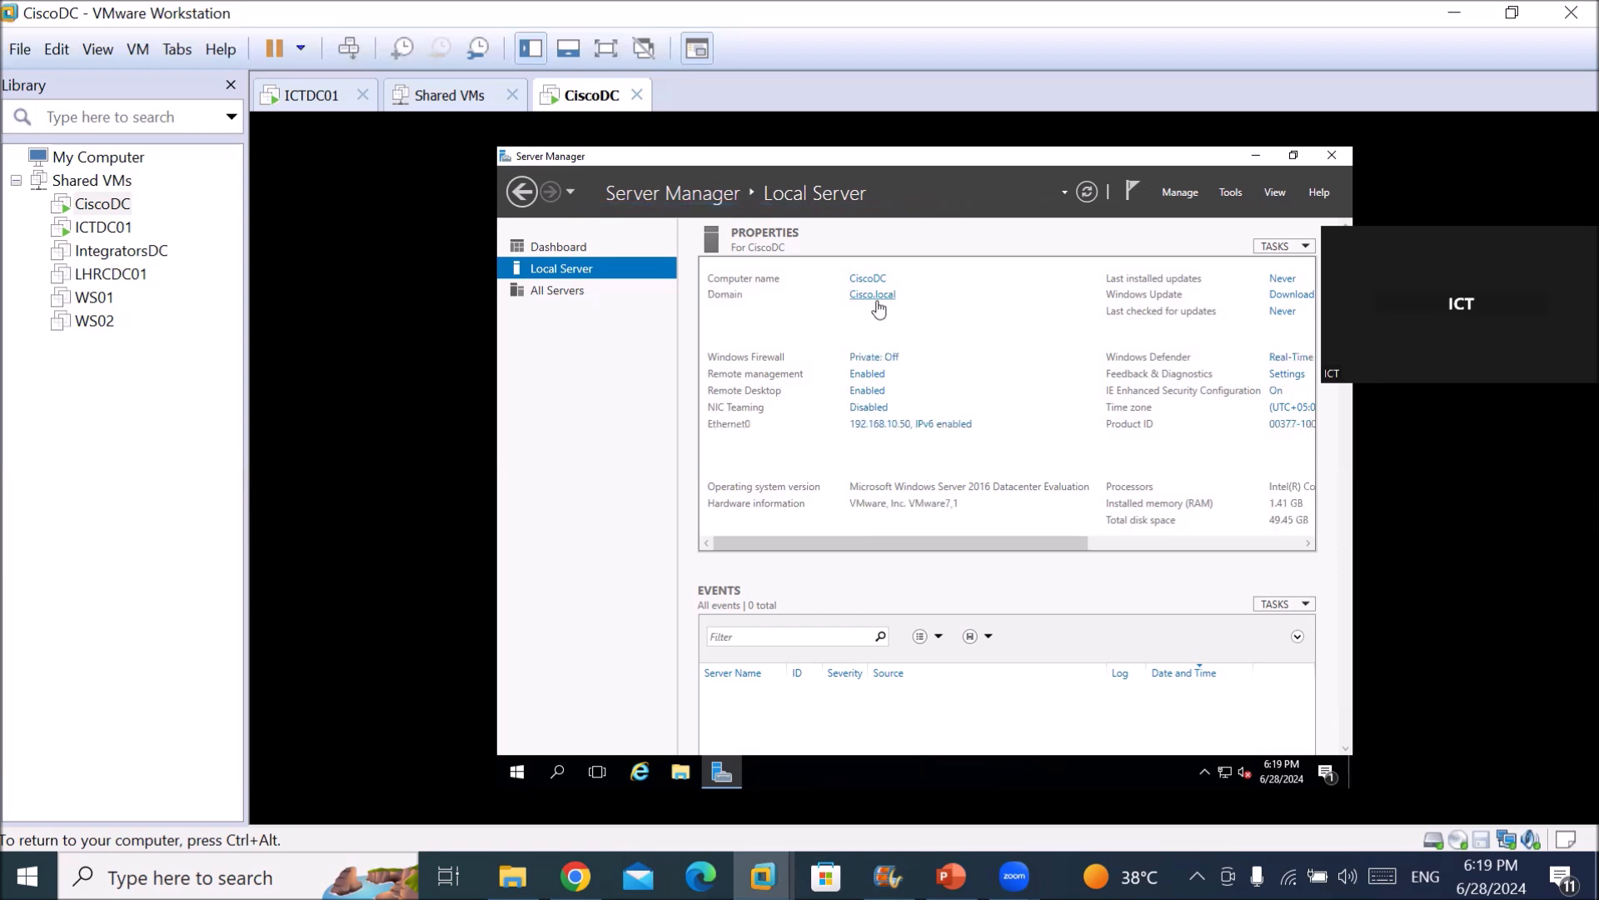
click(1230, 192)
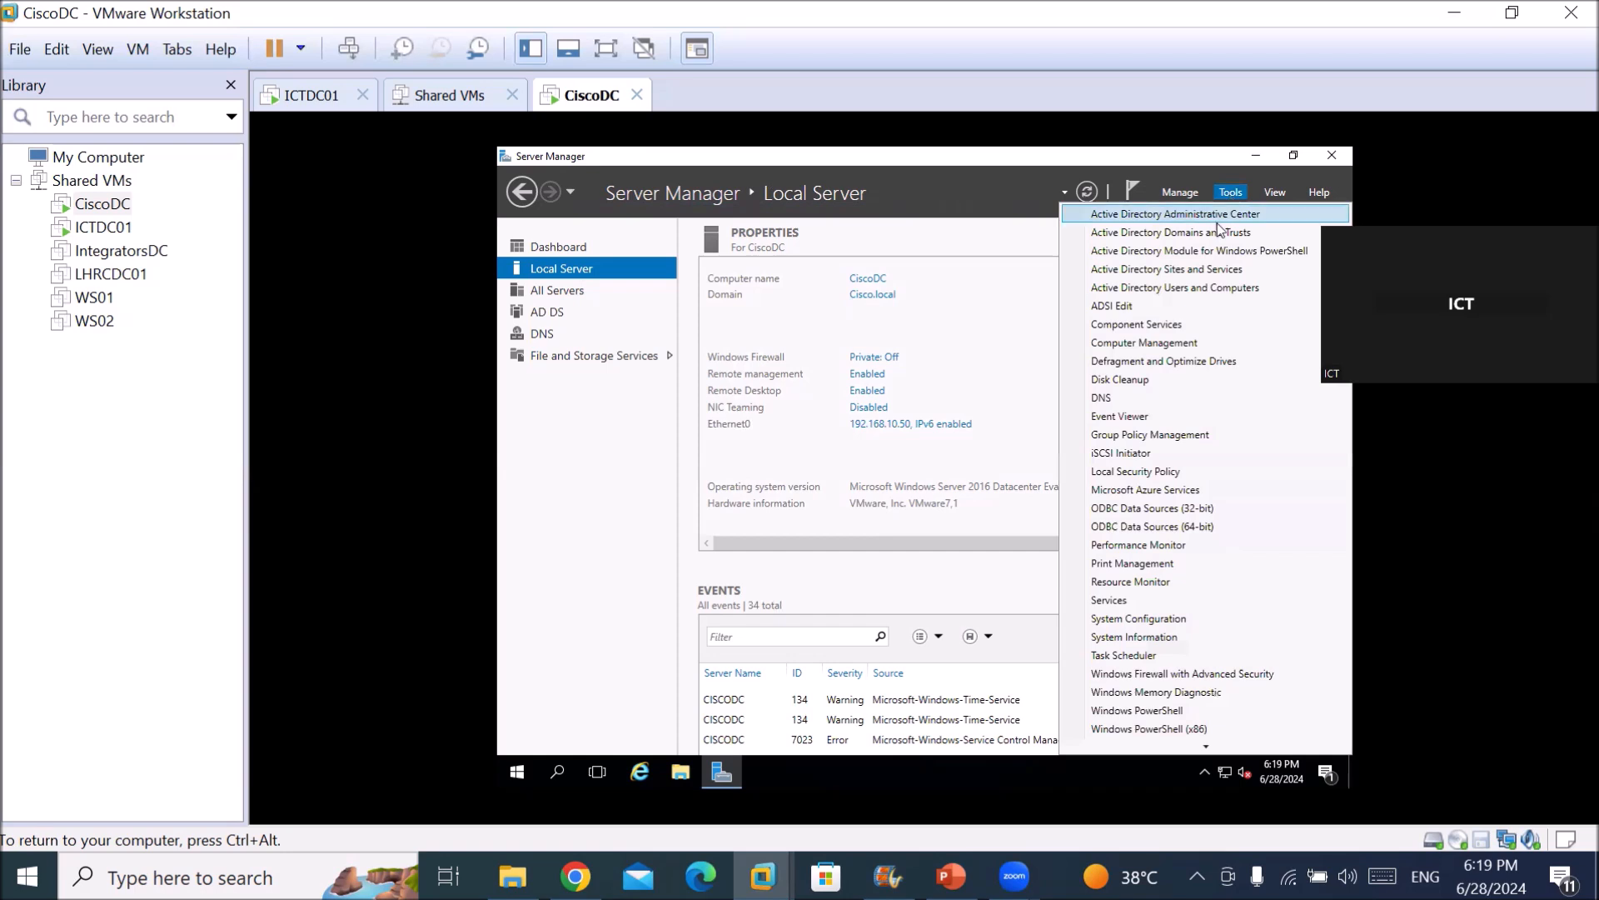
click(1185, 287)
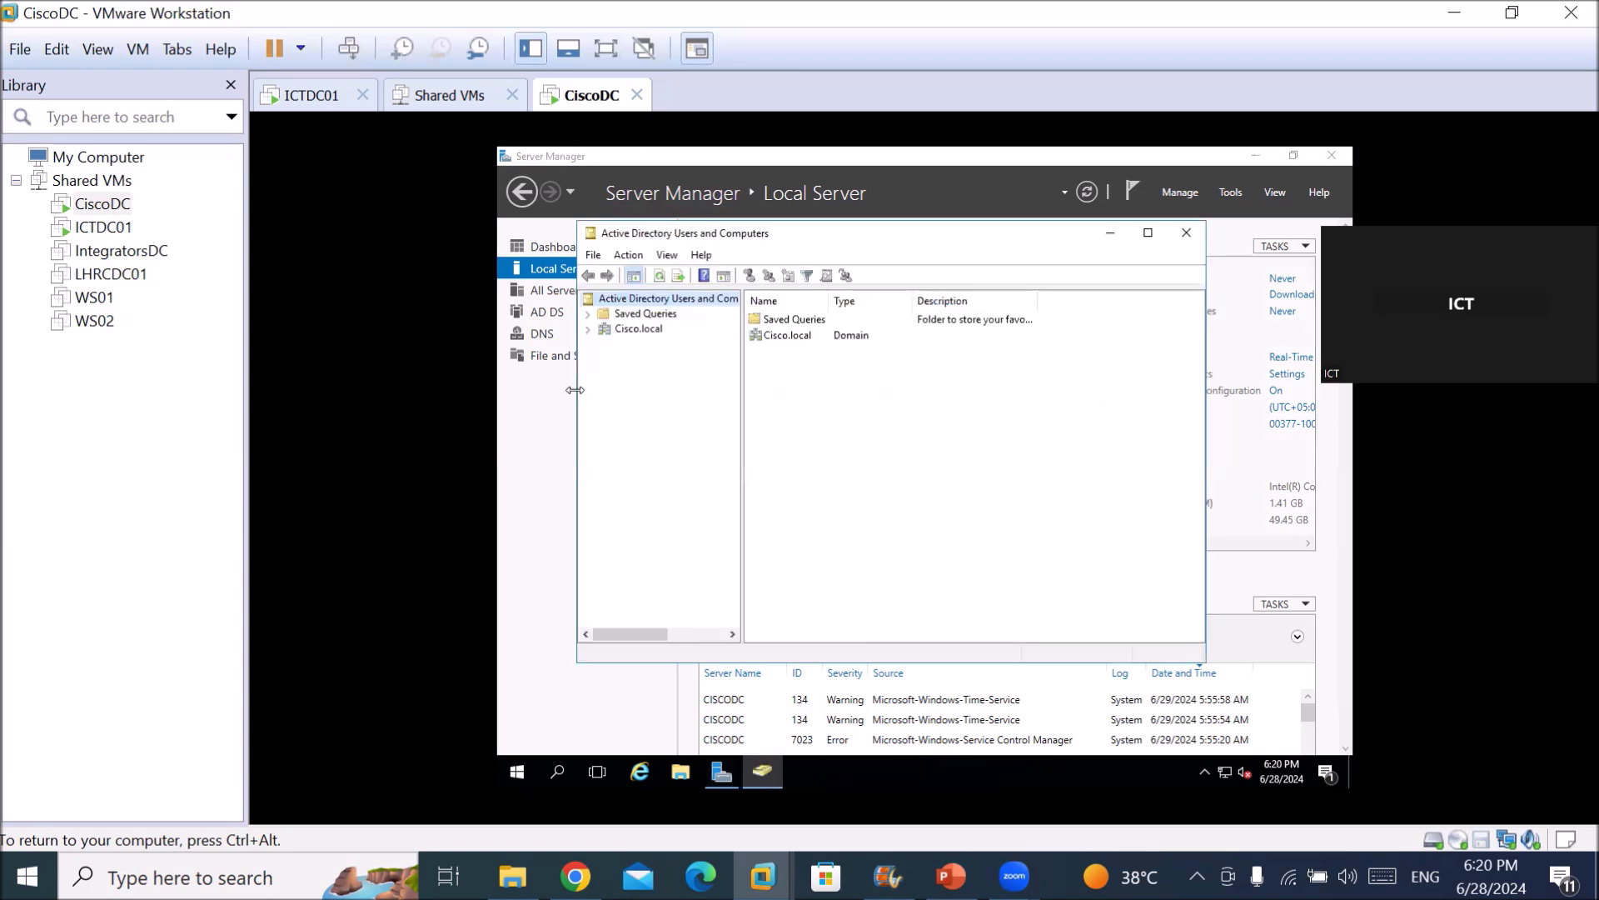
Create the CiscoOU organizational unit under Cisco.local, discarding an accidentally opened New User dialog.
click(637, 329)
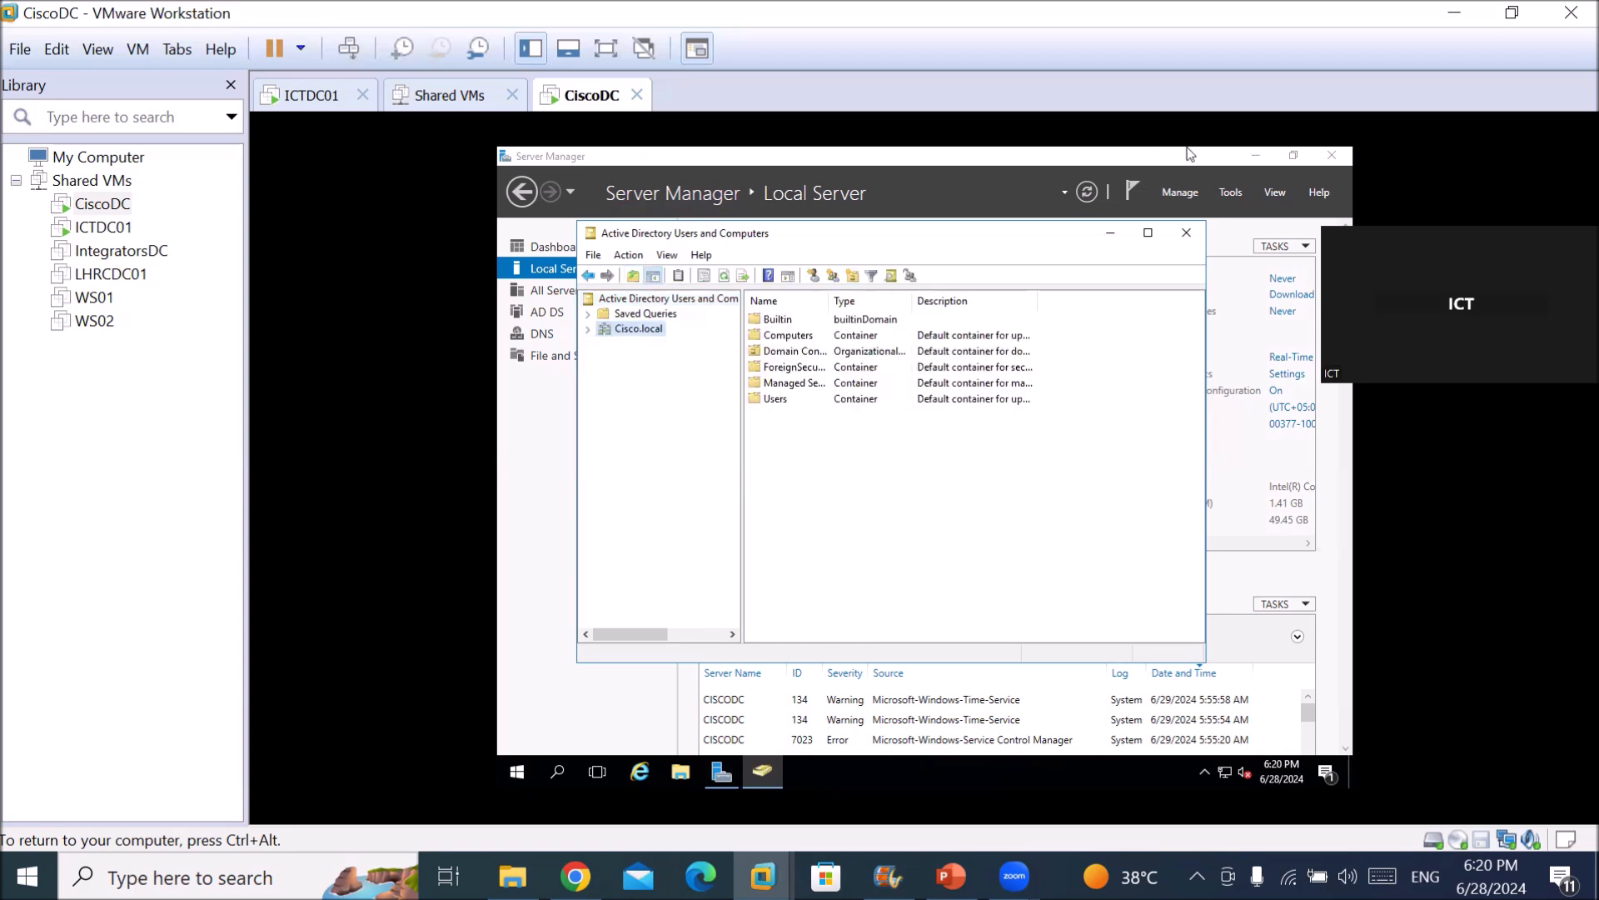
click(812, 278)
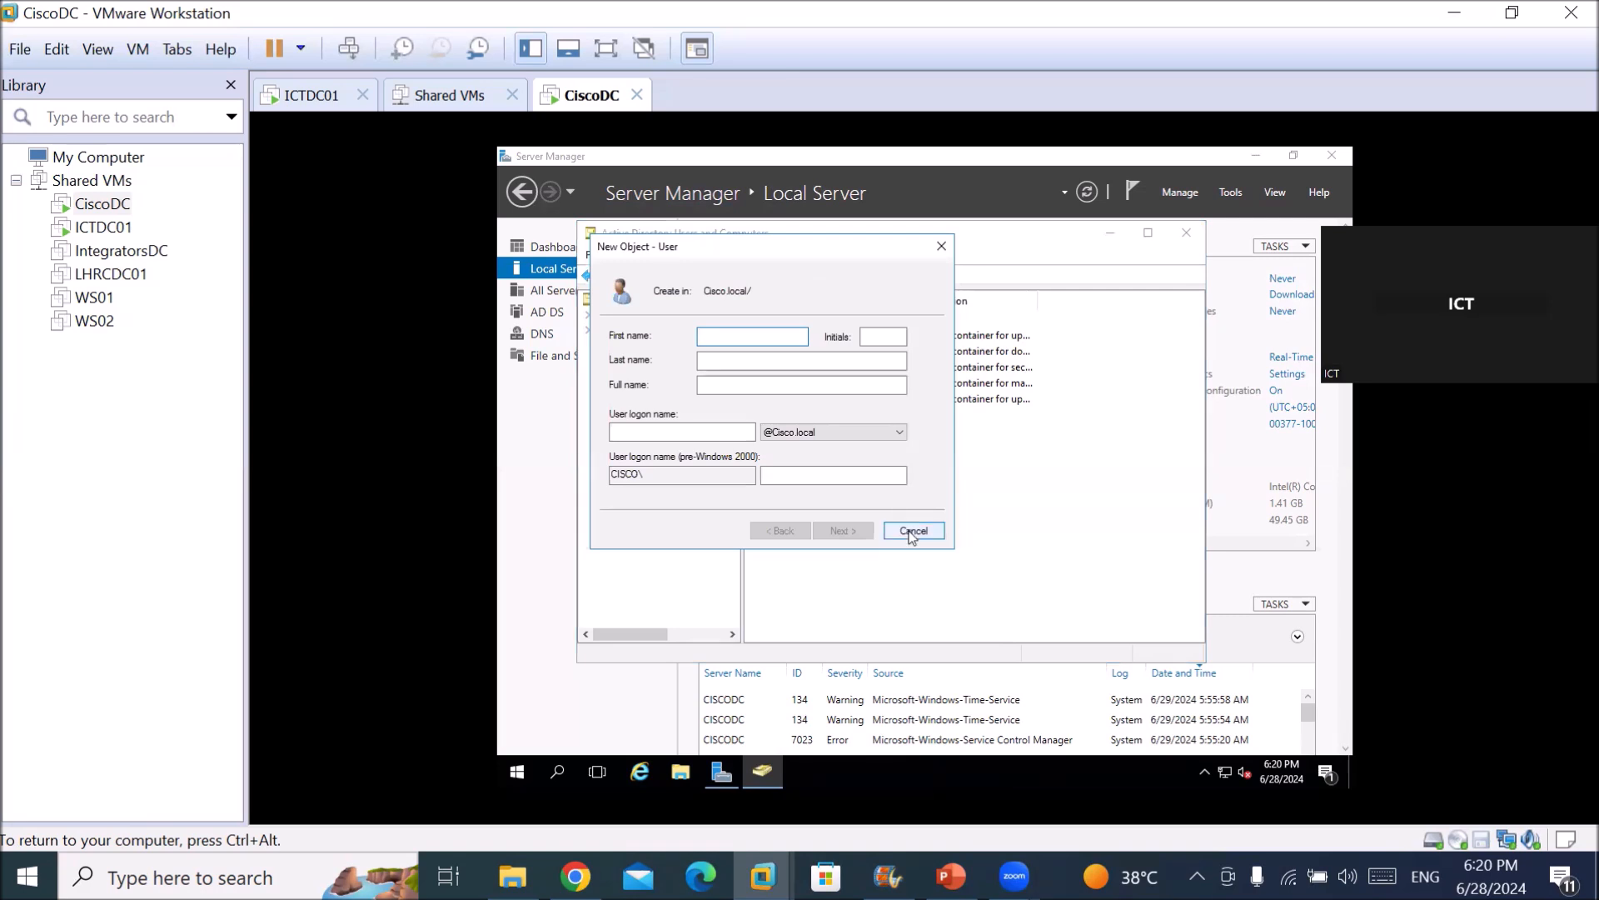
click(910, 529)
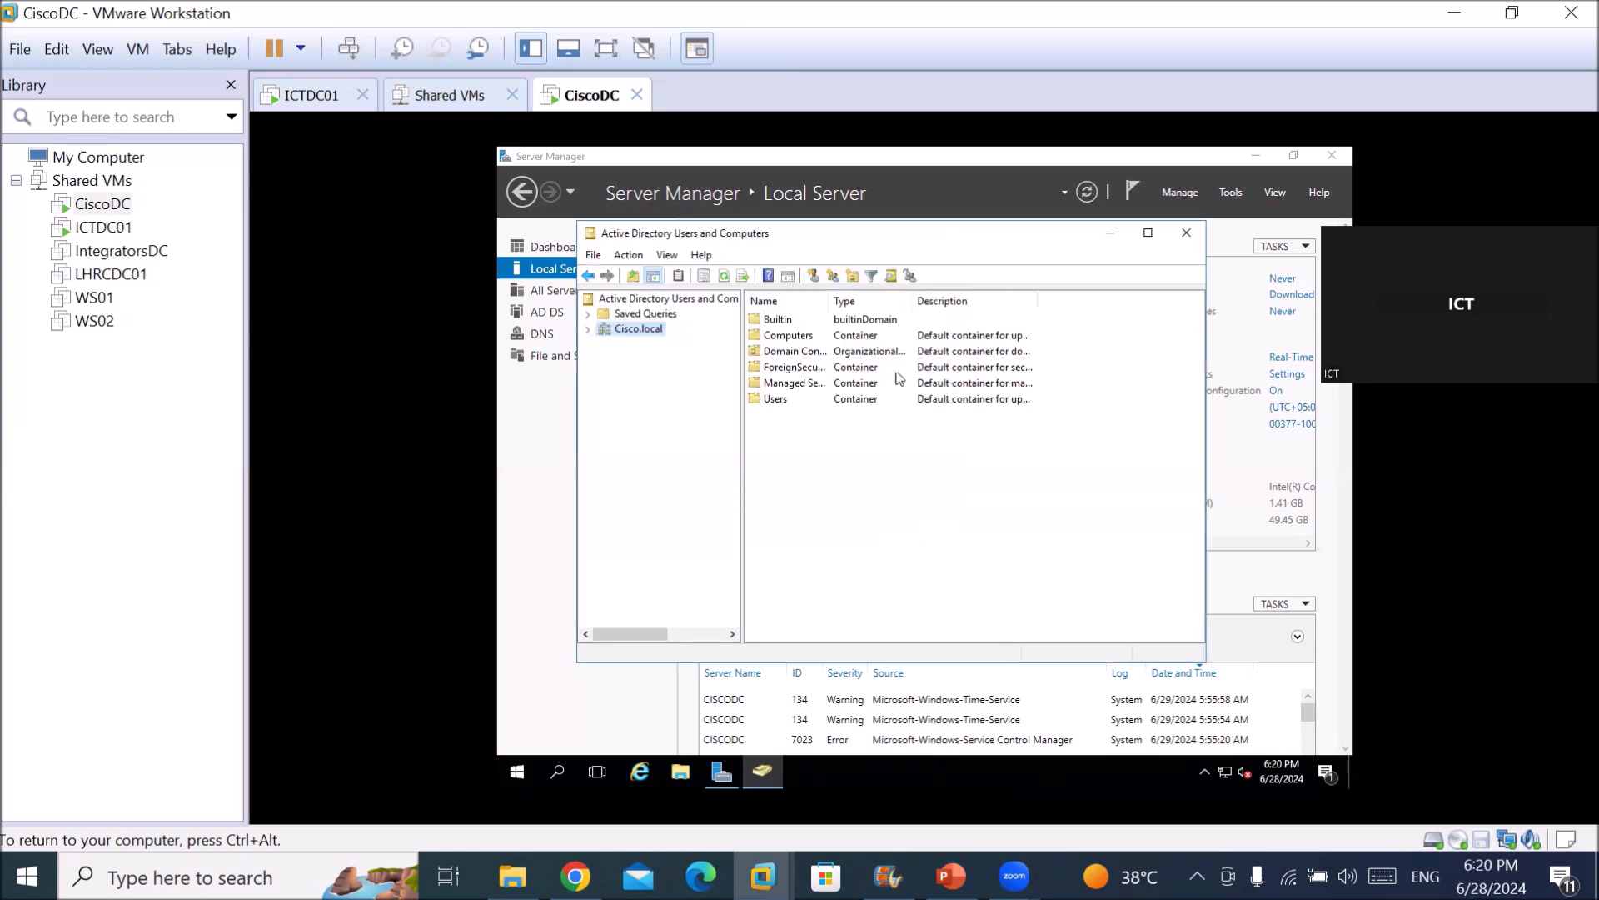
click(851, 277)
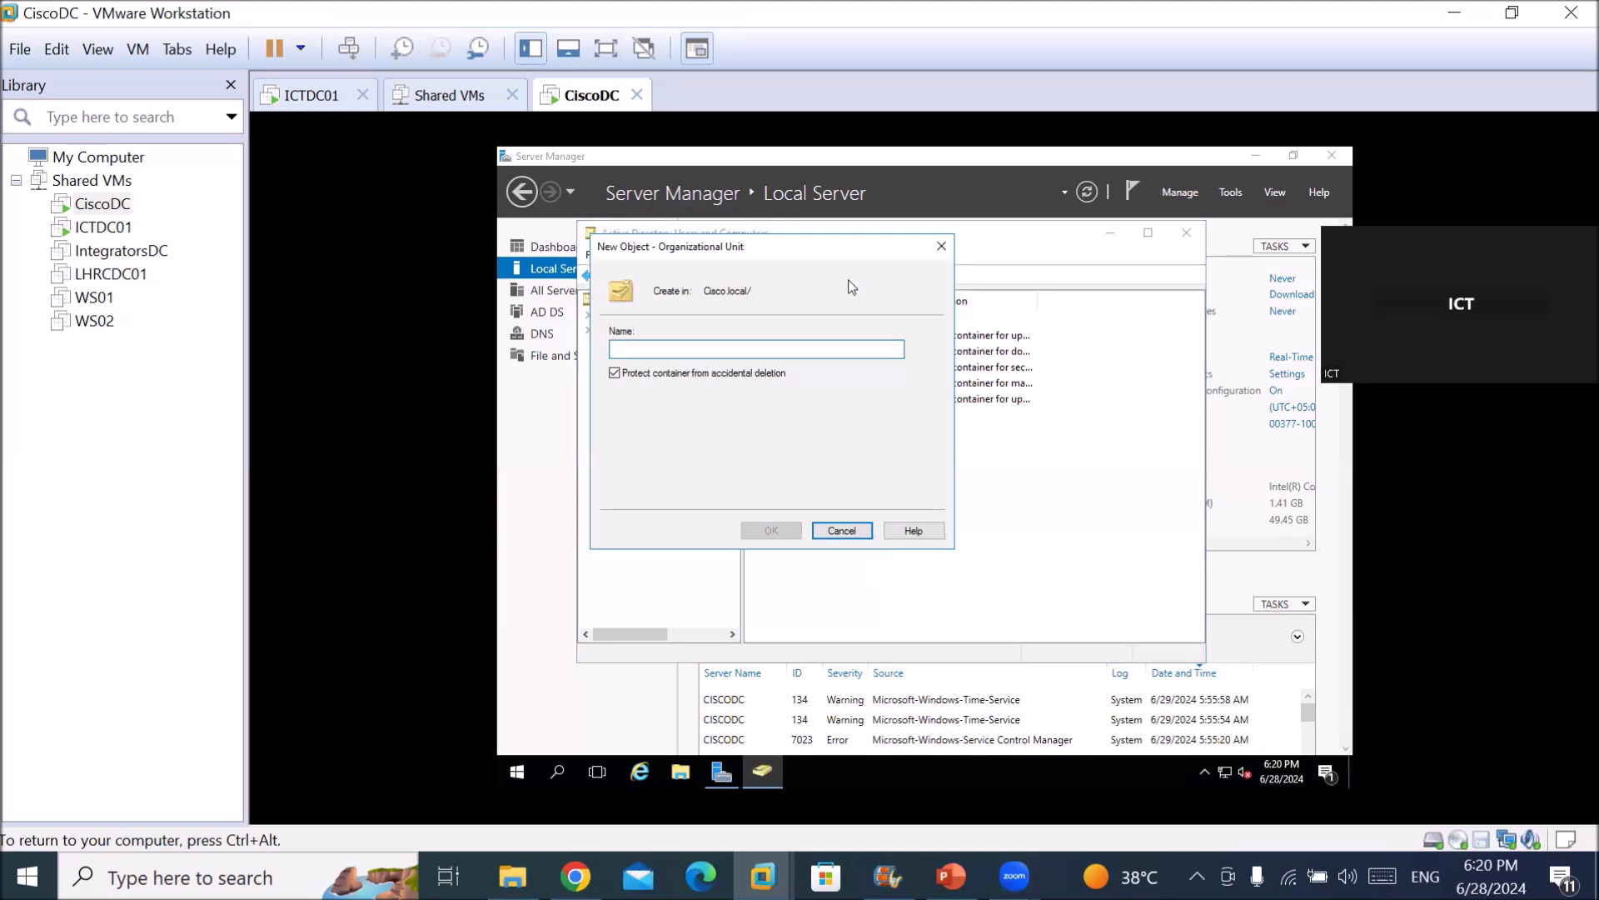
text(Cis)
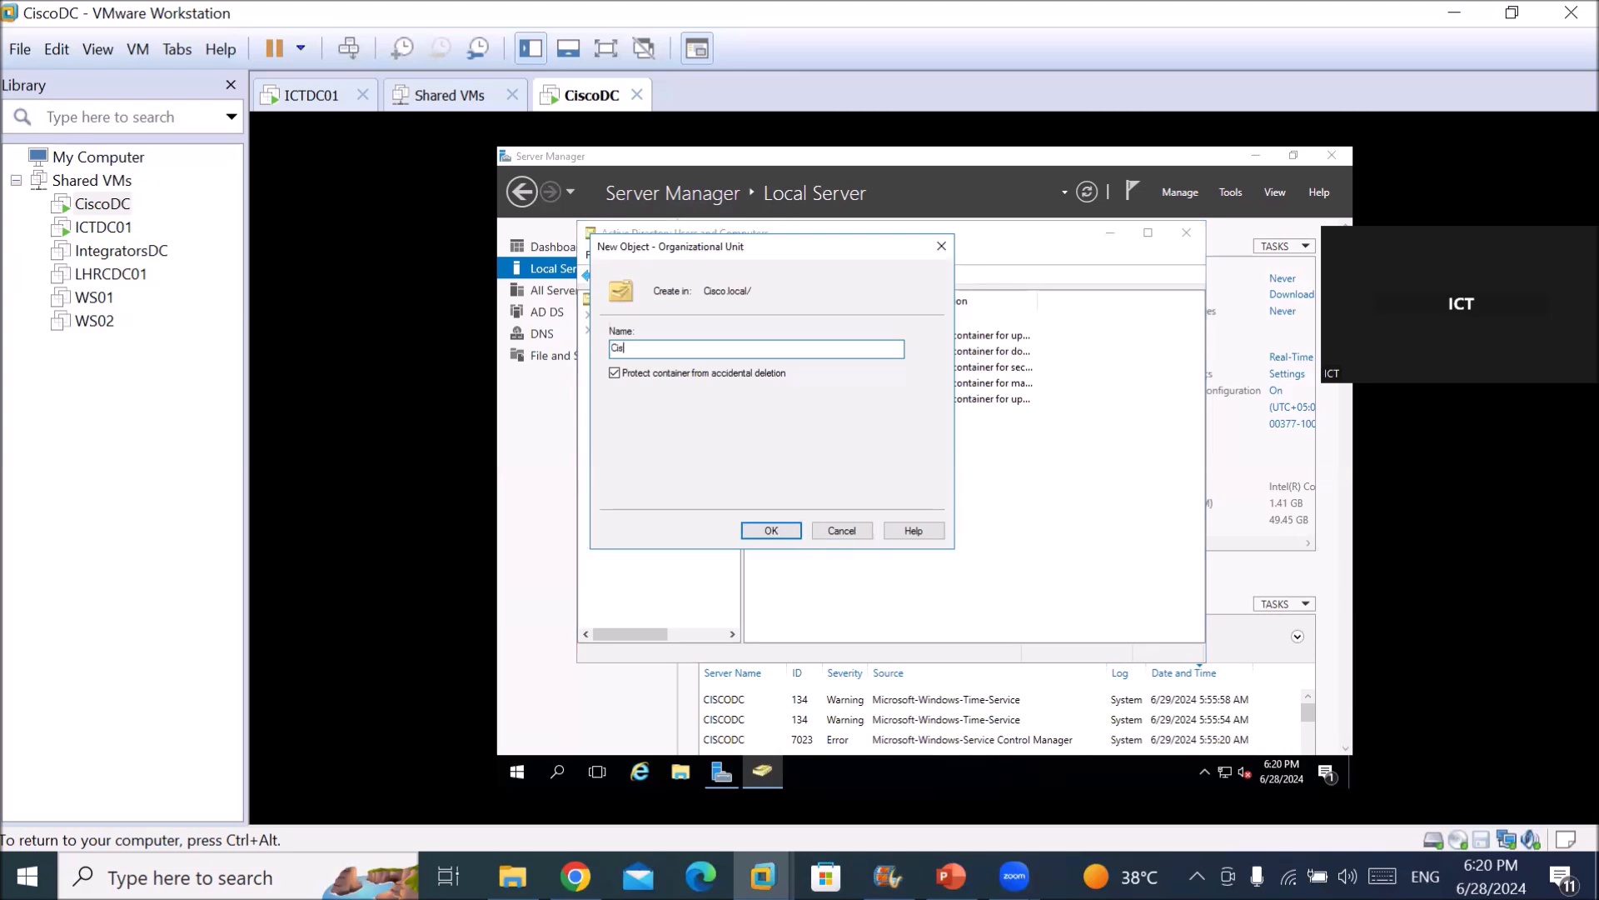
text(coOU)
key(Return)
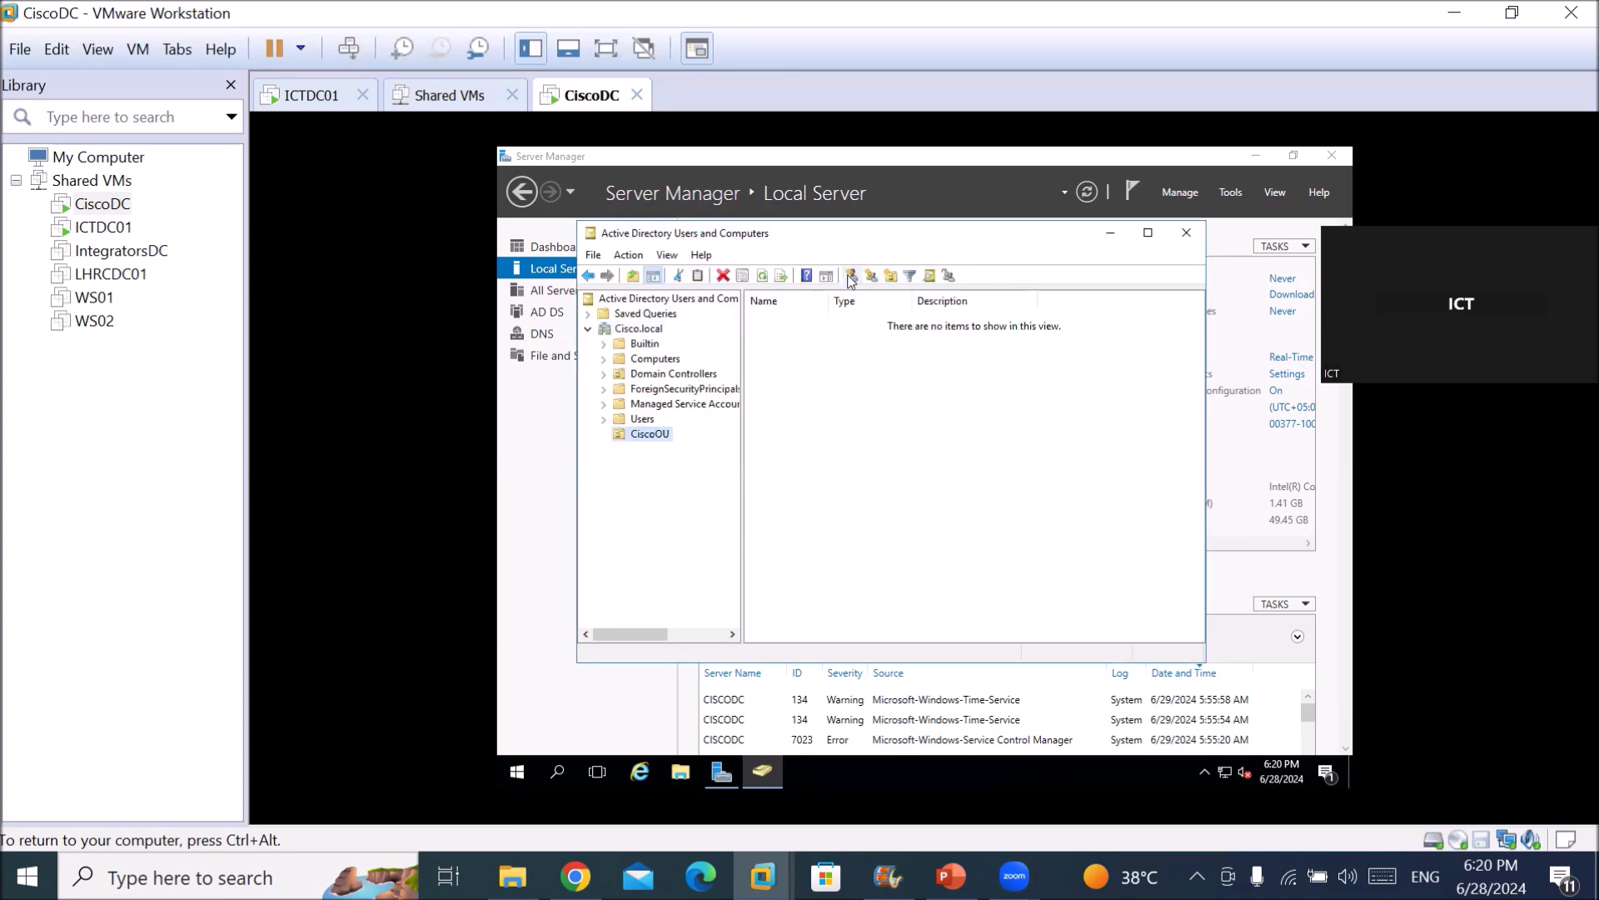
Start a new user in CiscoOU named ciscouser1 with its logon name.
click(851, 284)
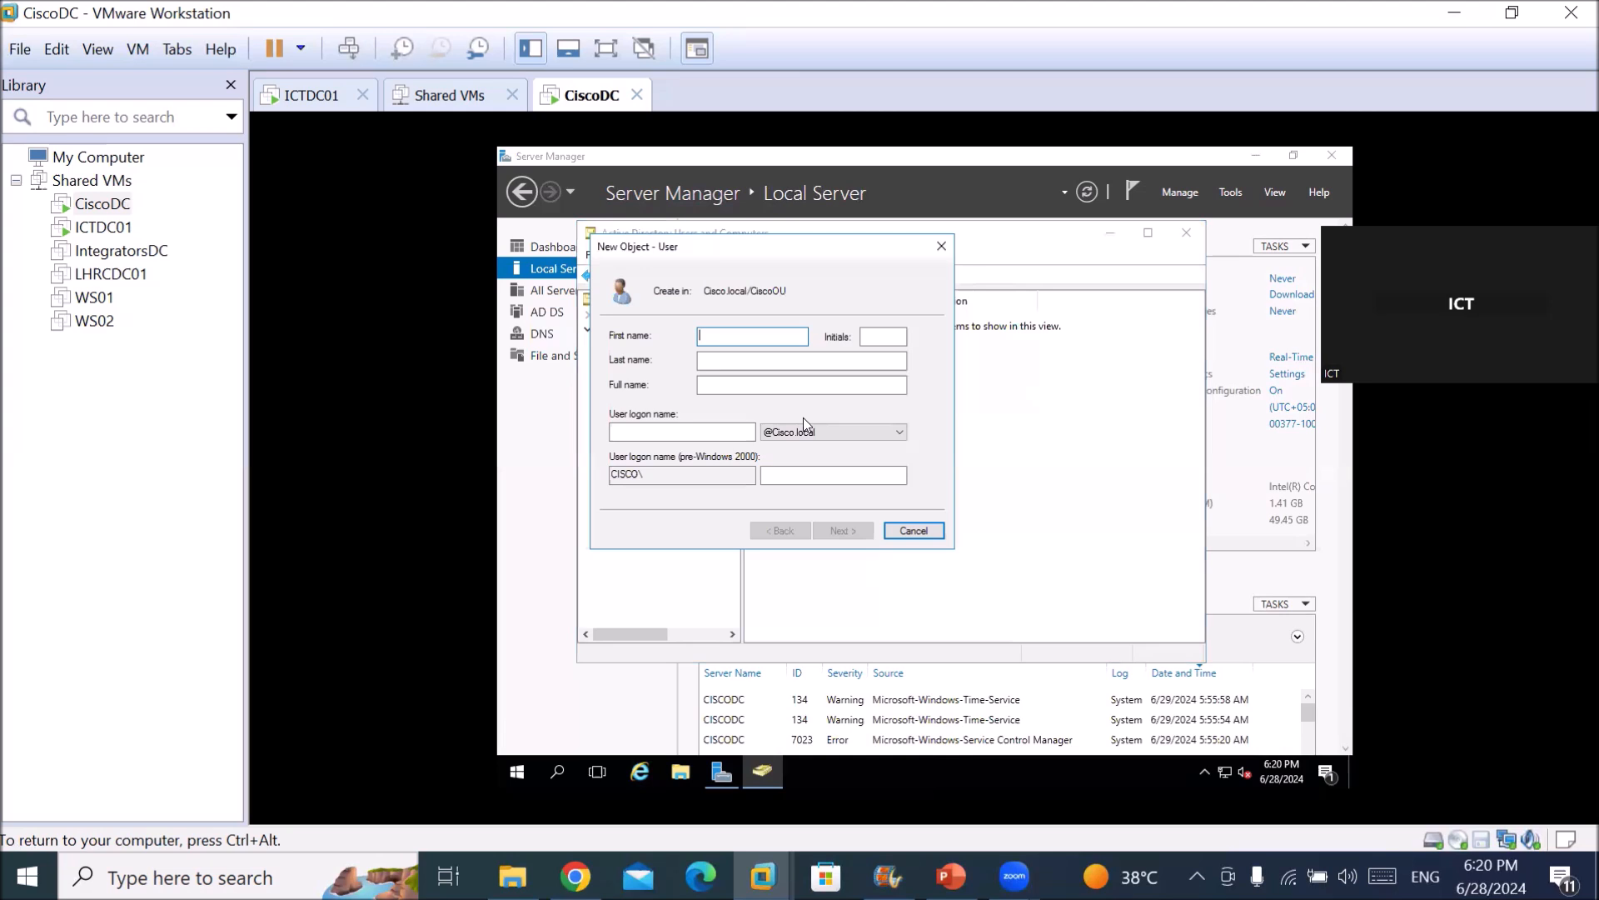
text(ciscouser1)
key(Tab)
key(Tab)
key(Tab)
key(Tab)
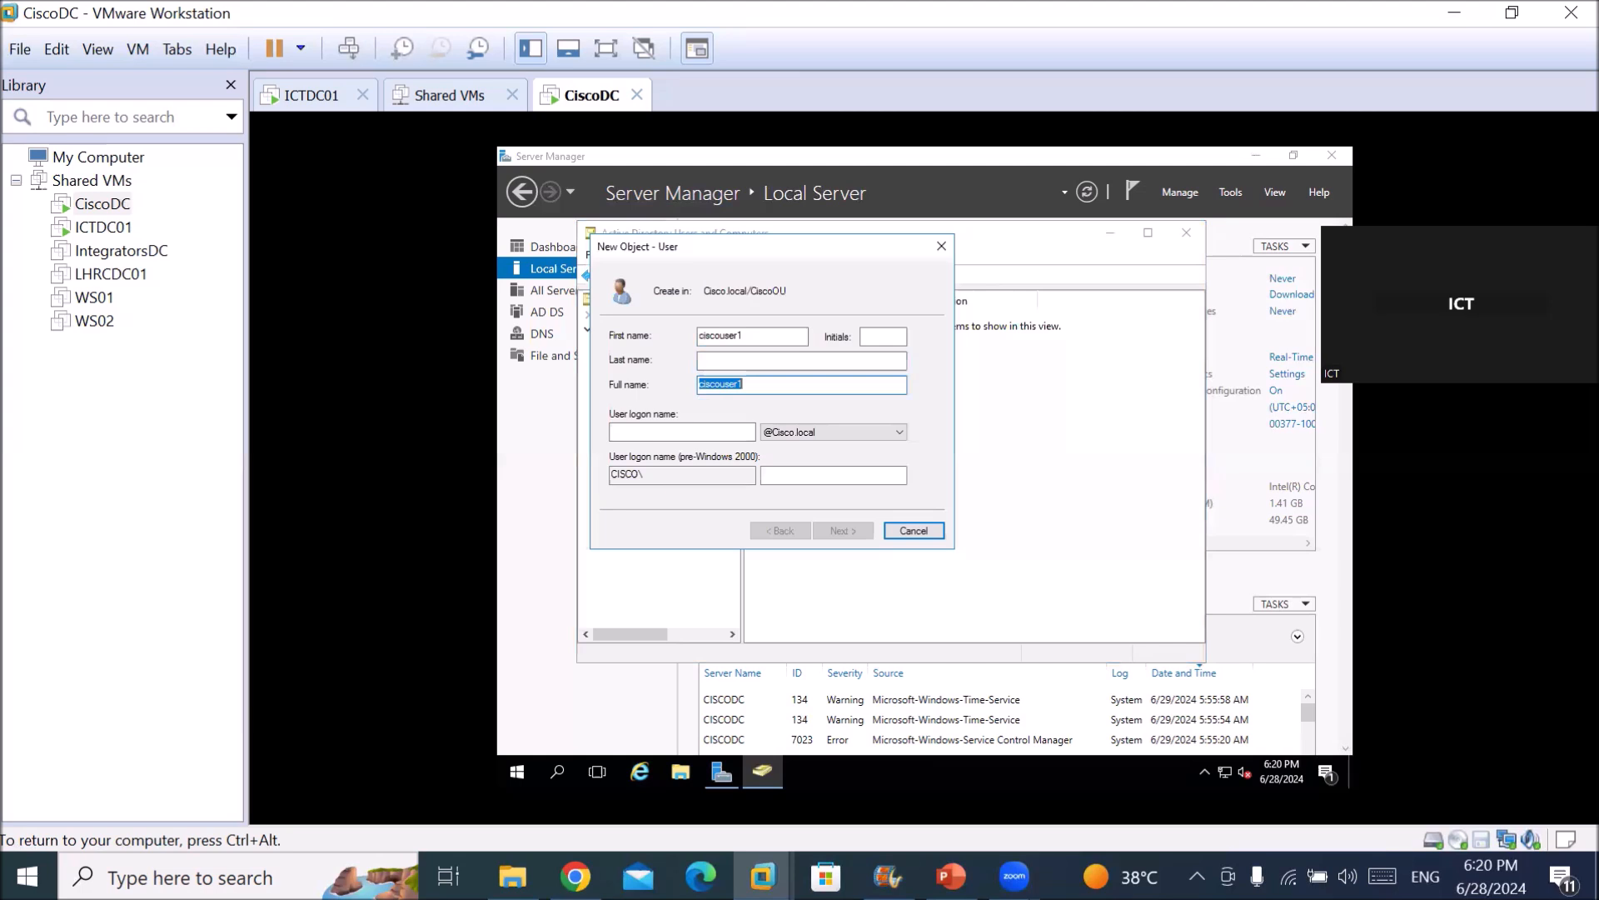
text(ciso)
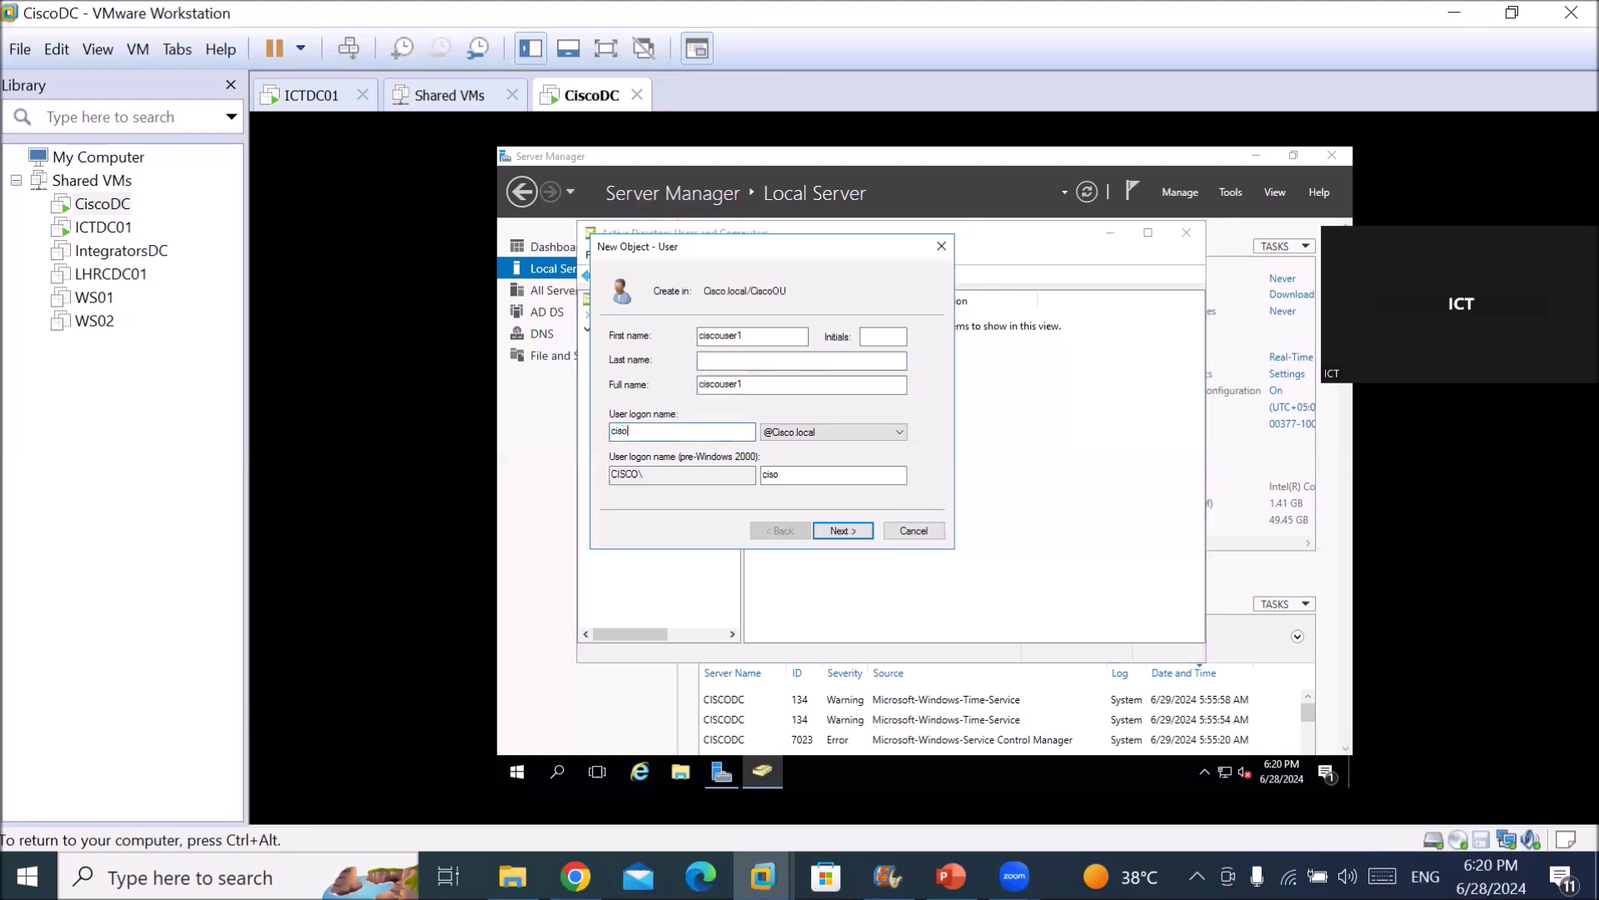
text(user1)
key(Return)
Give ciscouser1 a password that never expires and cannot be changed, then finish creation.
text(P@ssw0r)
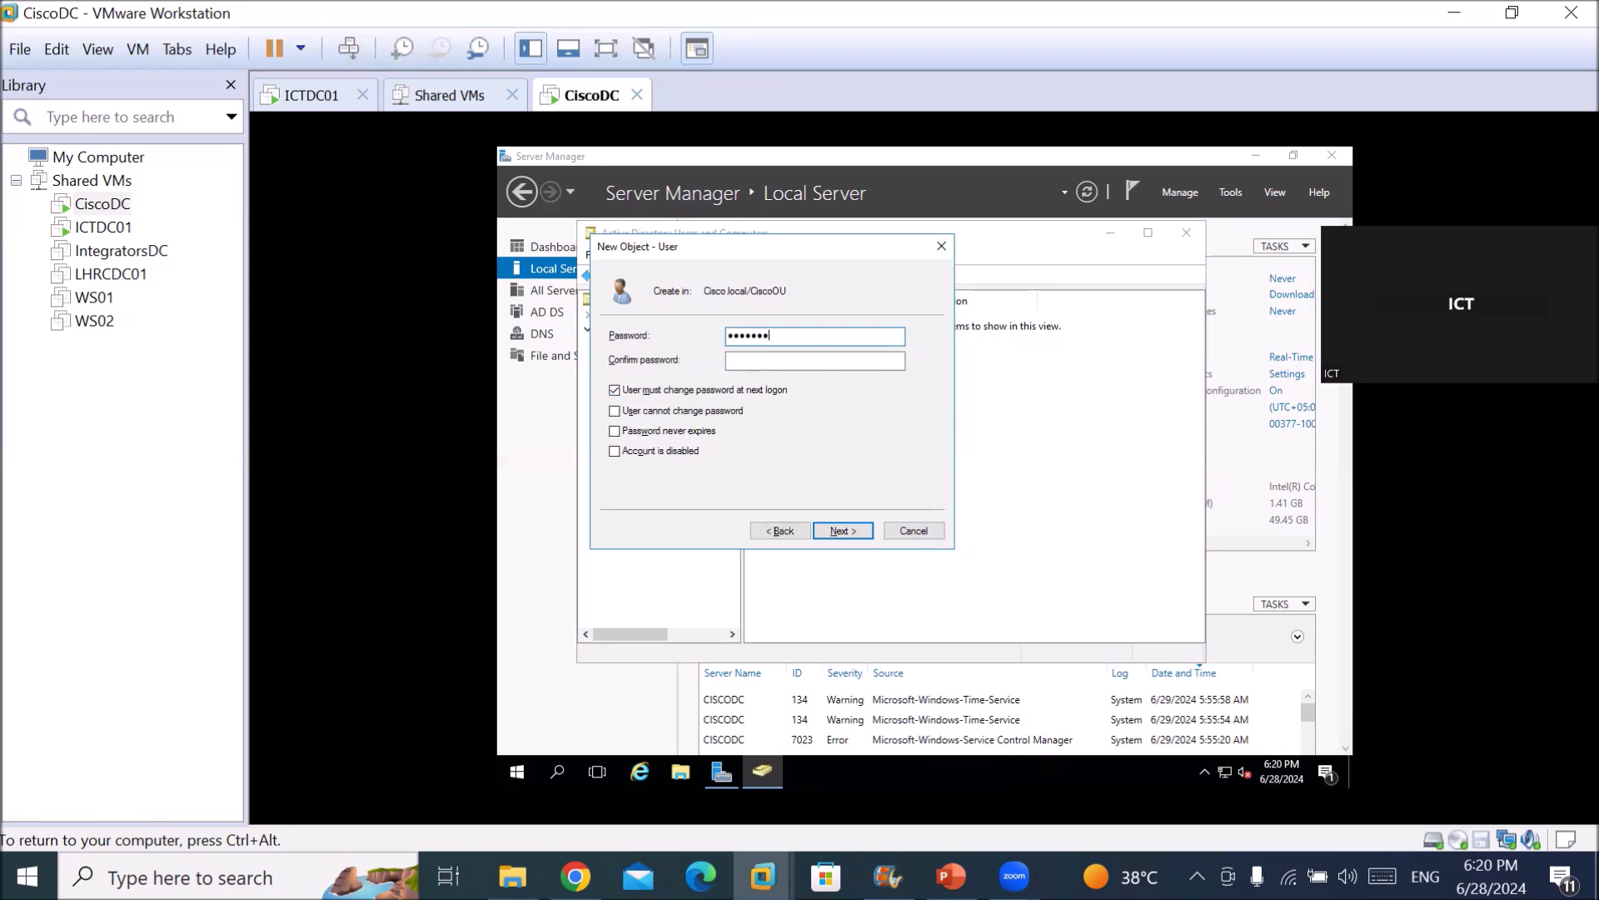
text(P@s)
key(BackSpace)
key(BackSpace)
key(BackSpace)
text(P@ssw0r)
key(Tab)
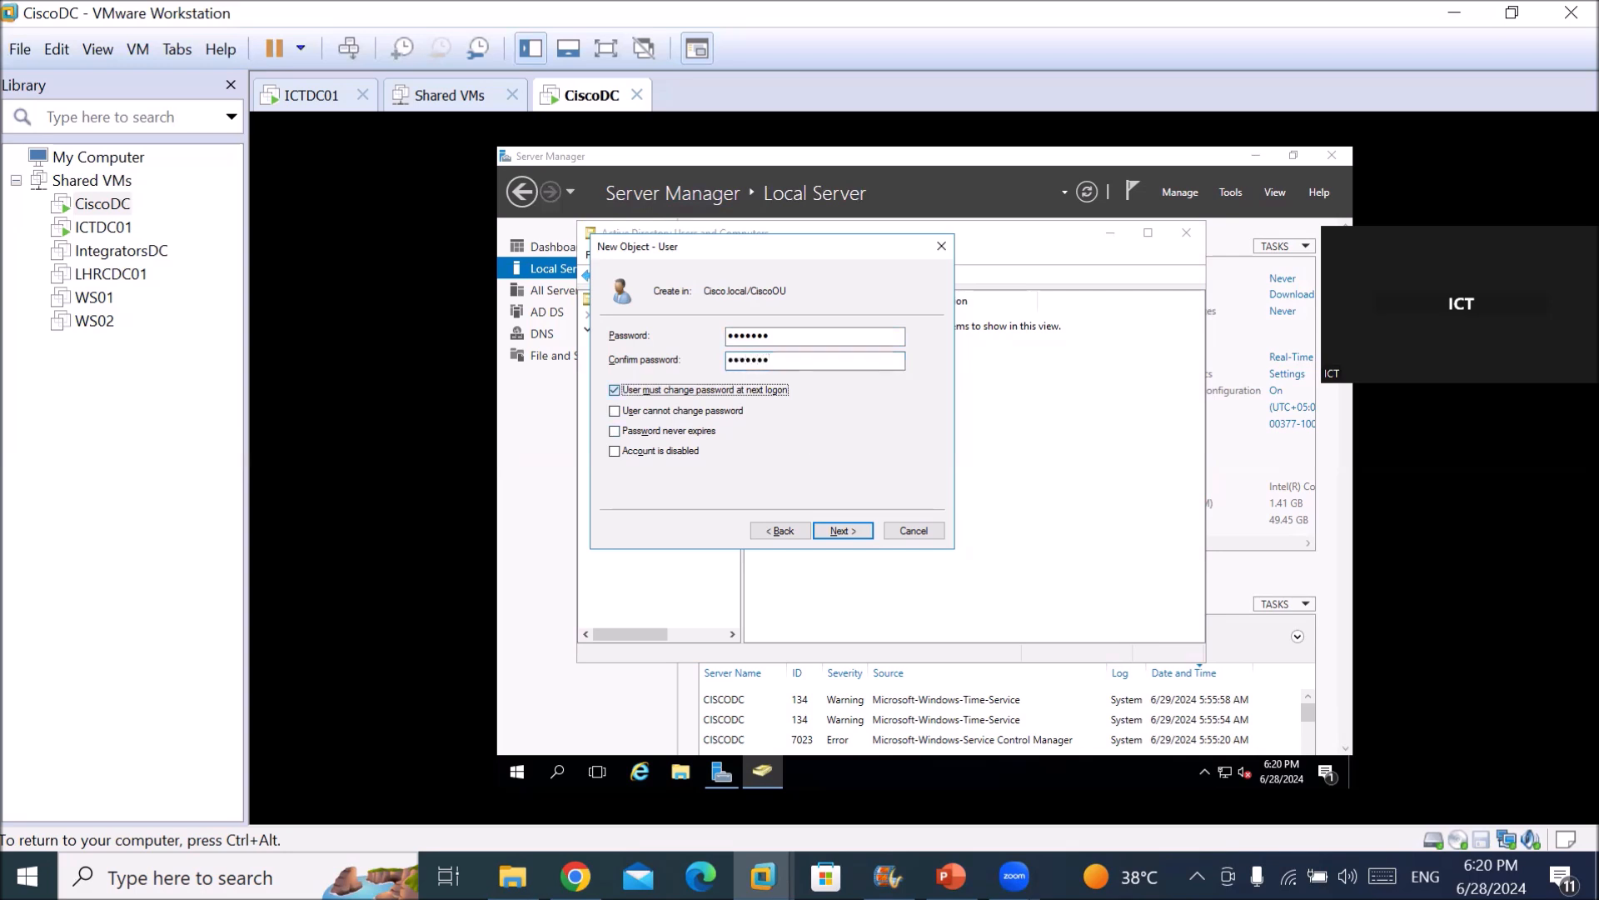
key(space)
key(Tab)
key(space)
key(Tab)
key(space)
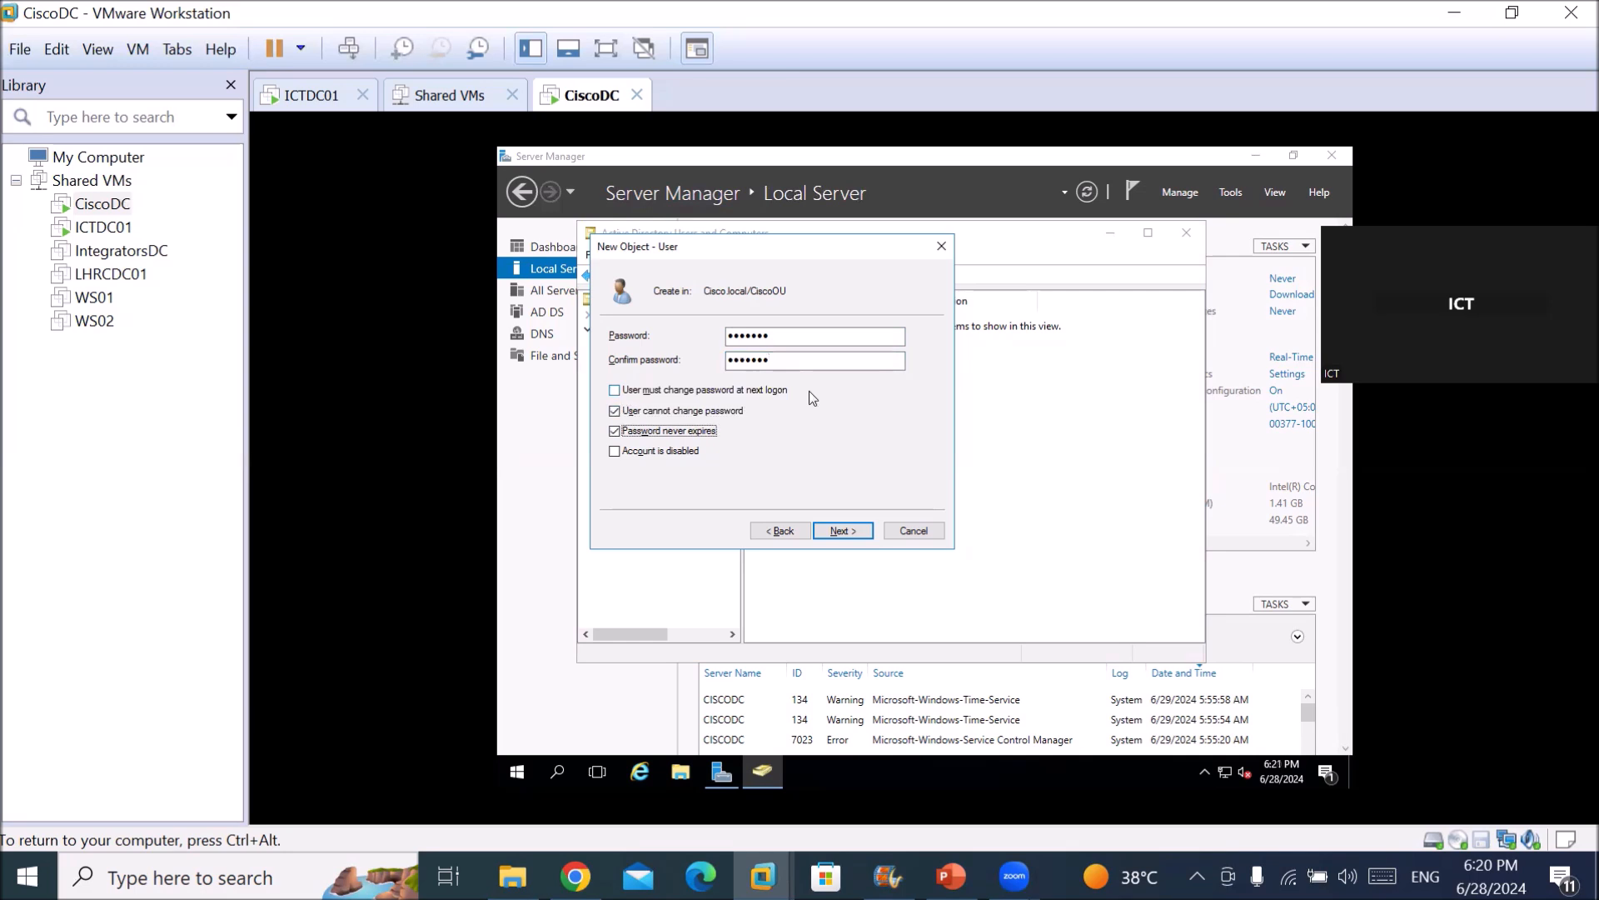
key(Return)
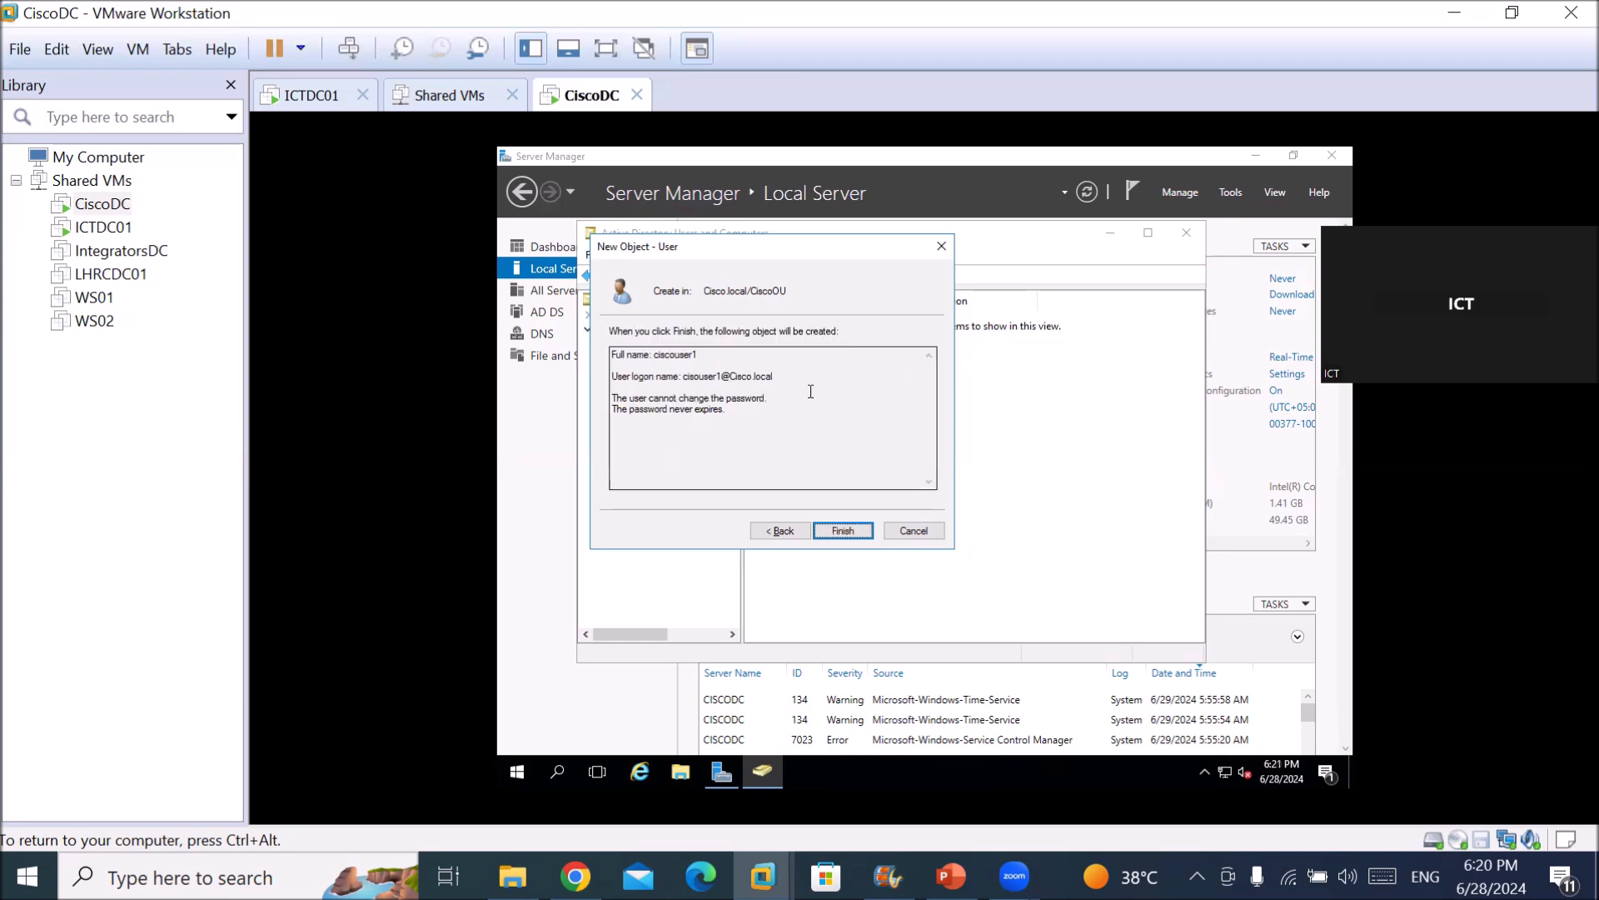
click(841, 532)
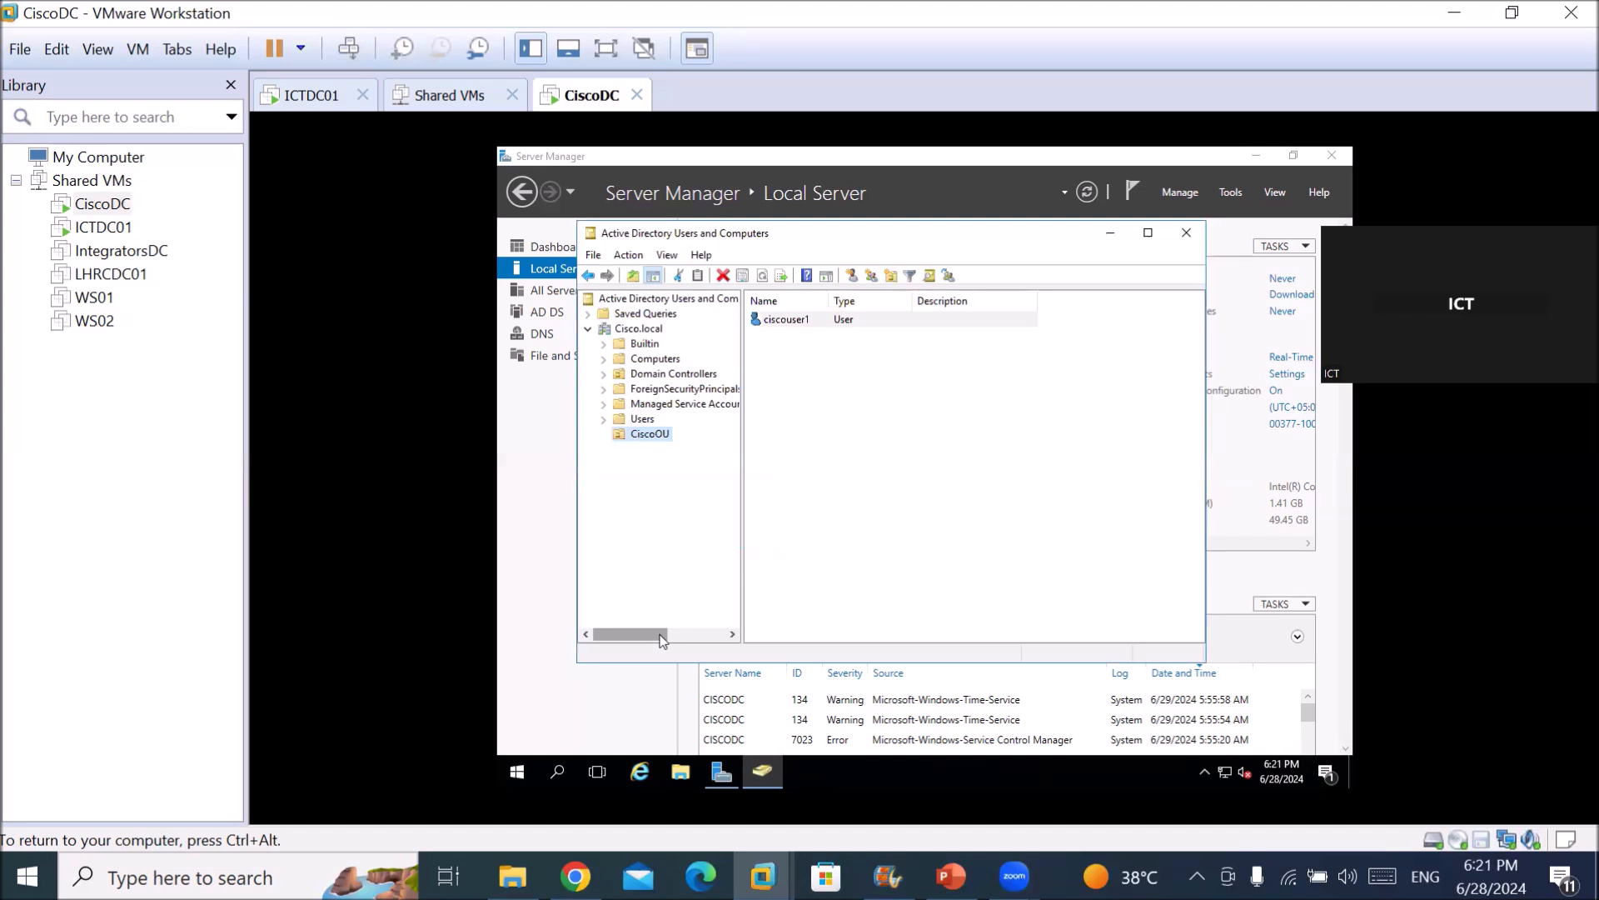
key(ctrl+alt)
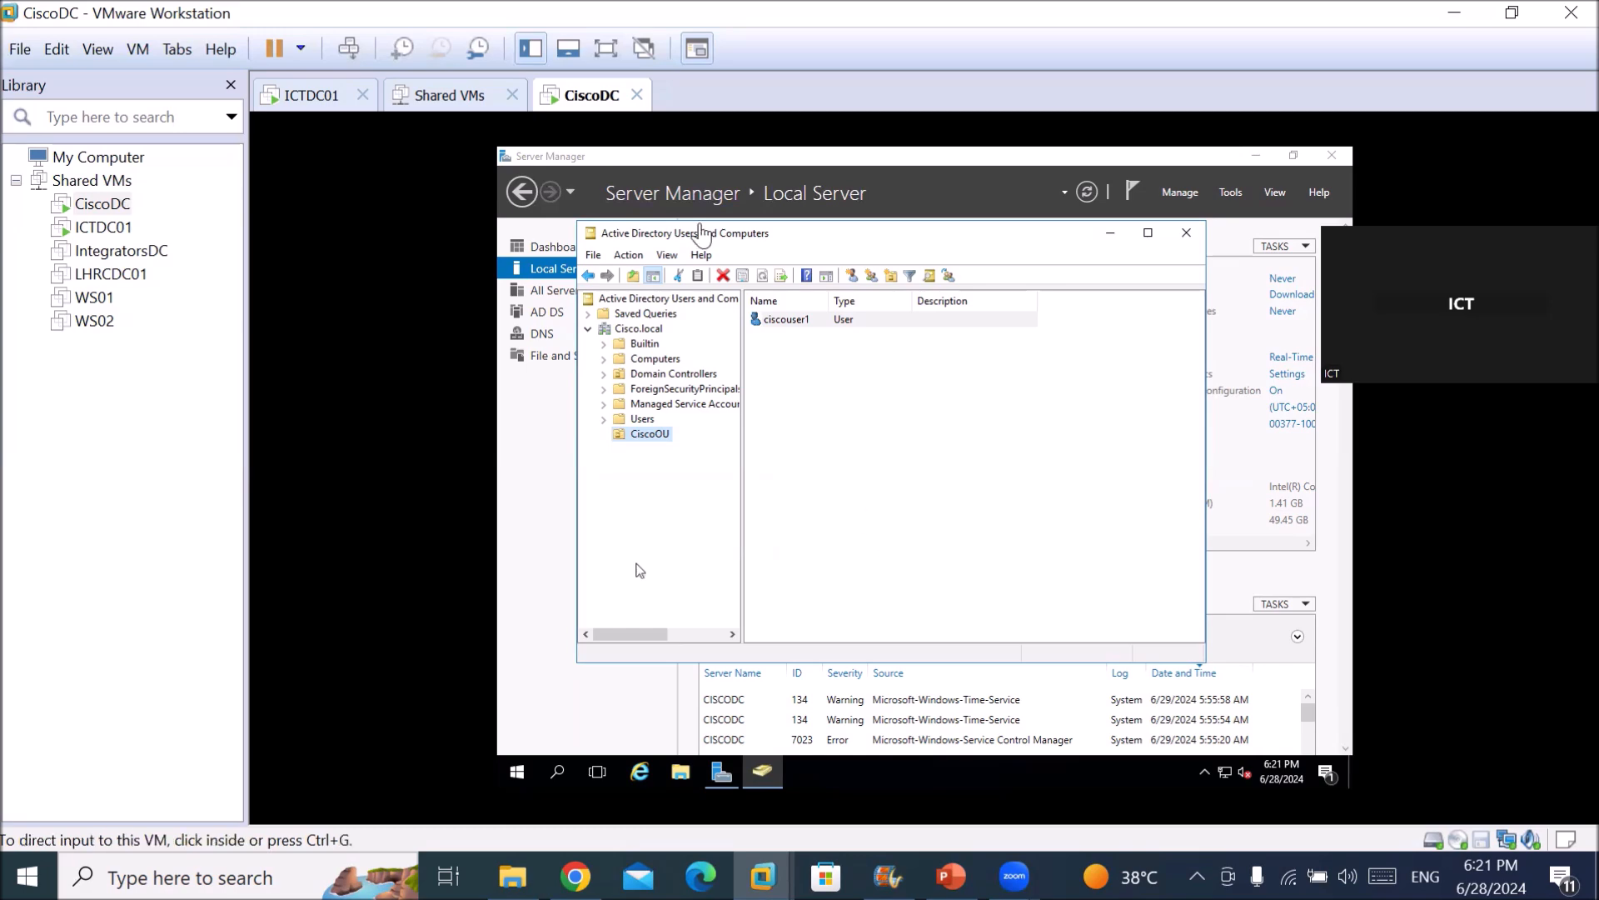
Back on ICTDC01, launch Command Prompt via the cmd search and begin a ping command.
click(335, 98)
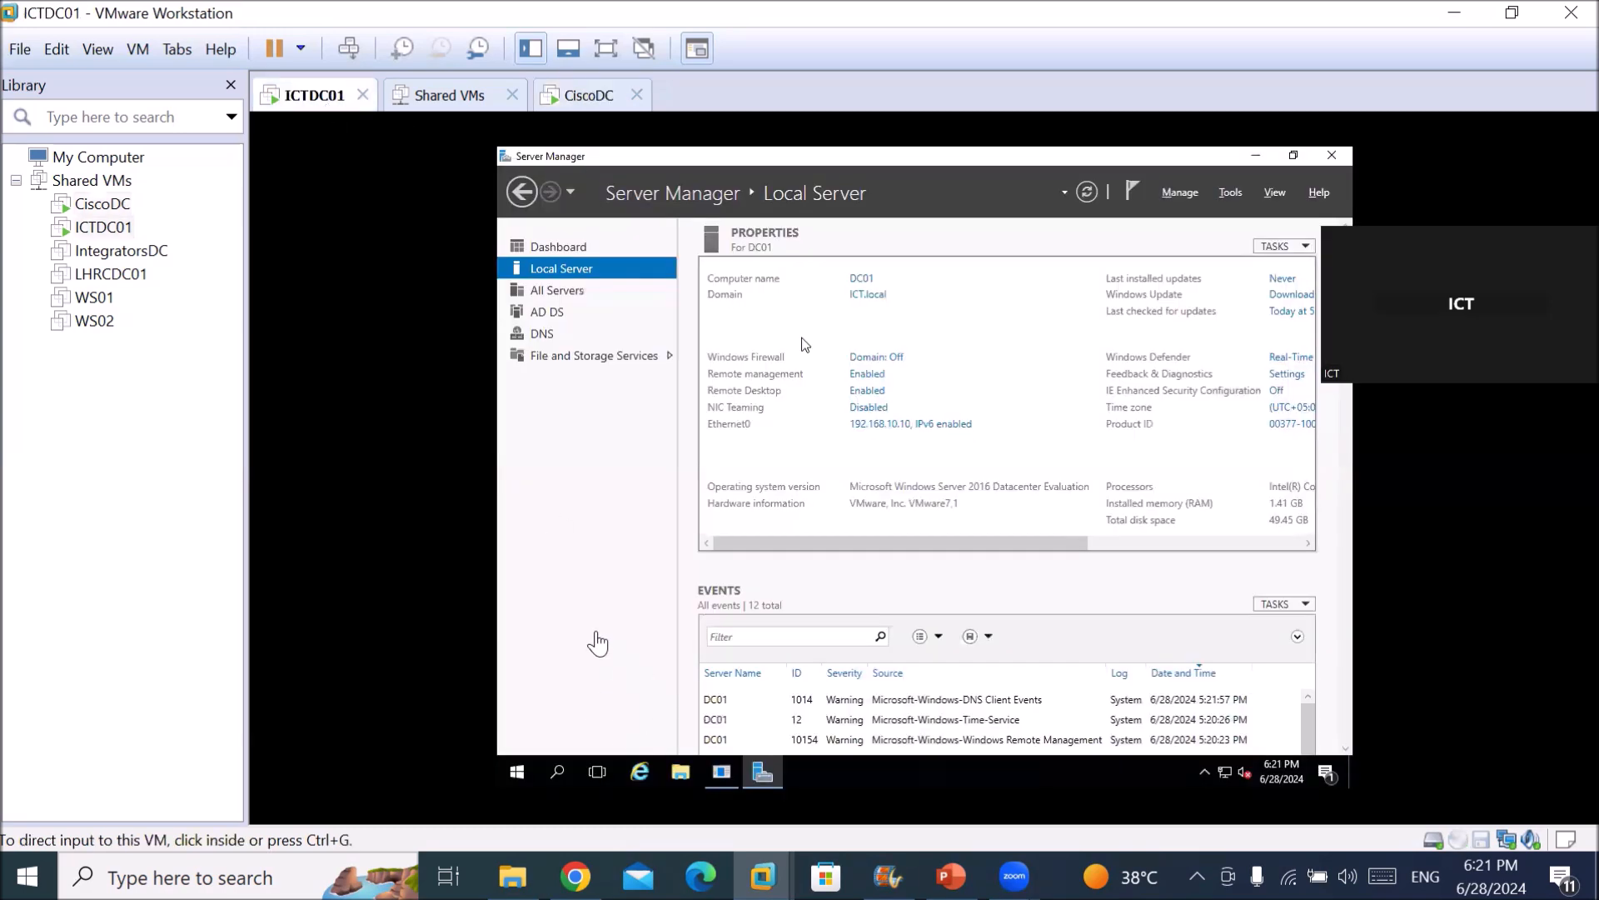
click(596, 643)
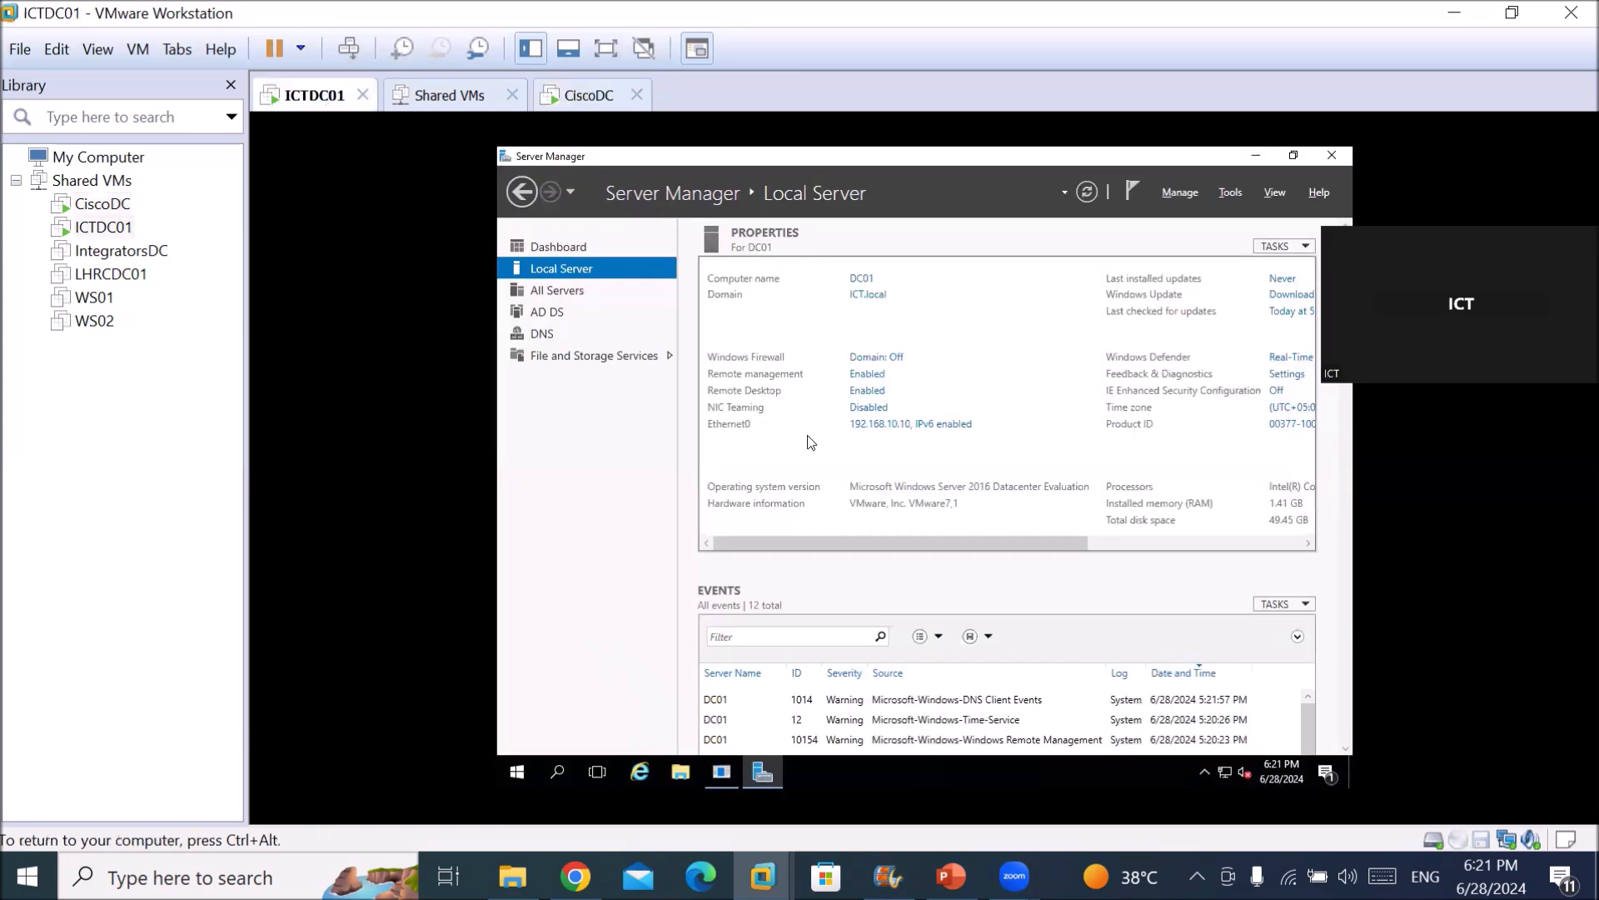
click(563, 773)
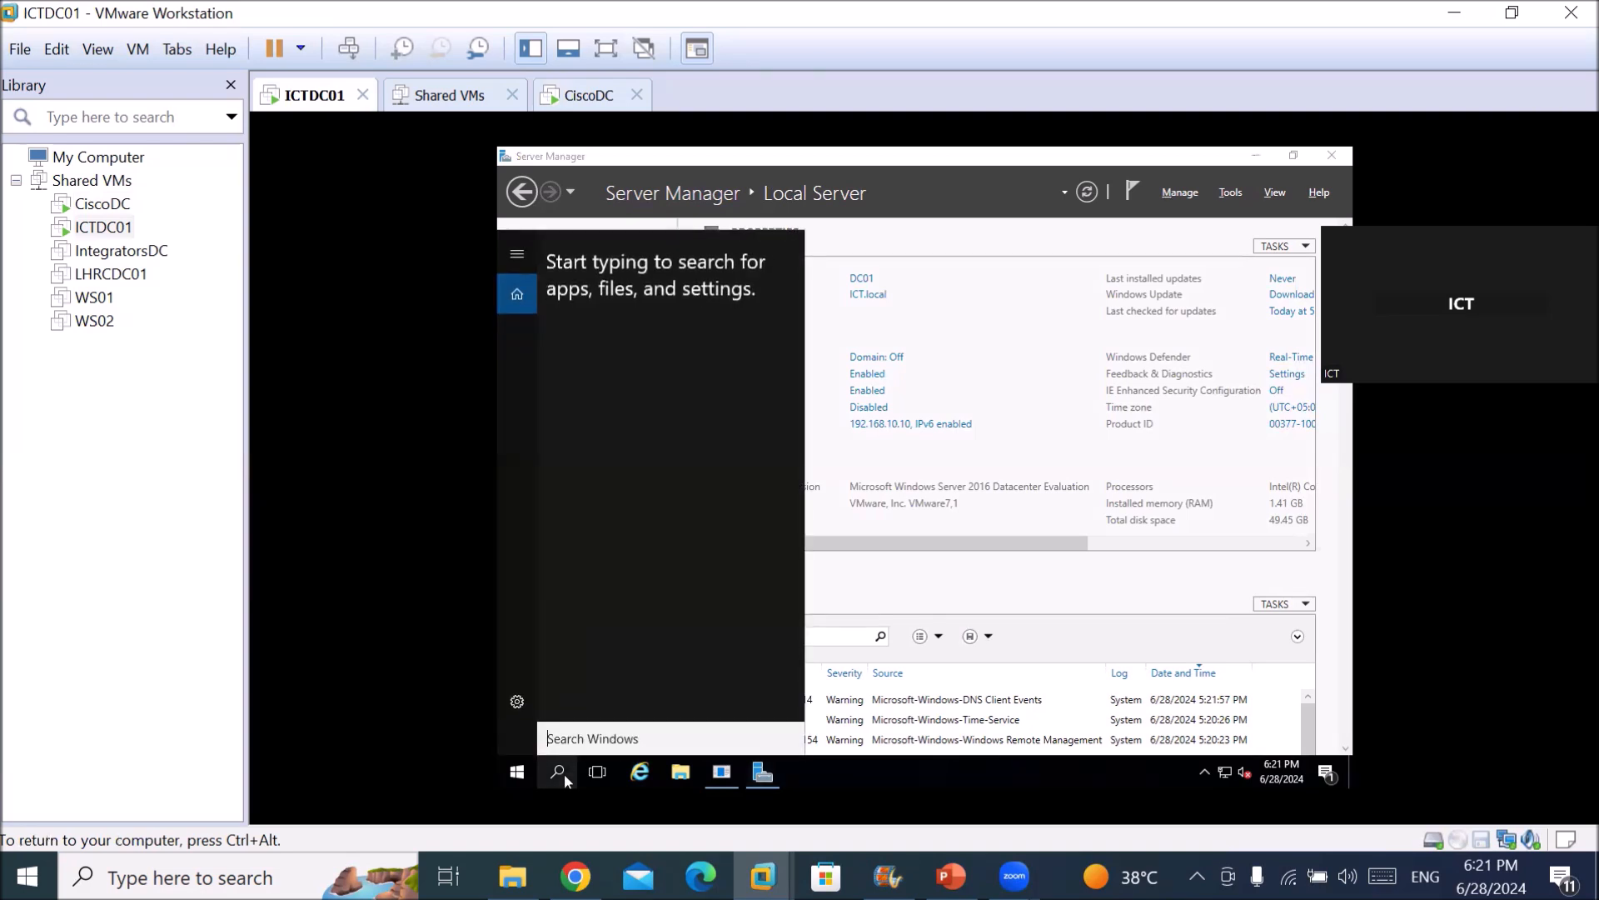
text(cmd)
key(Return)
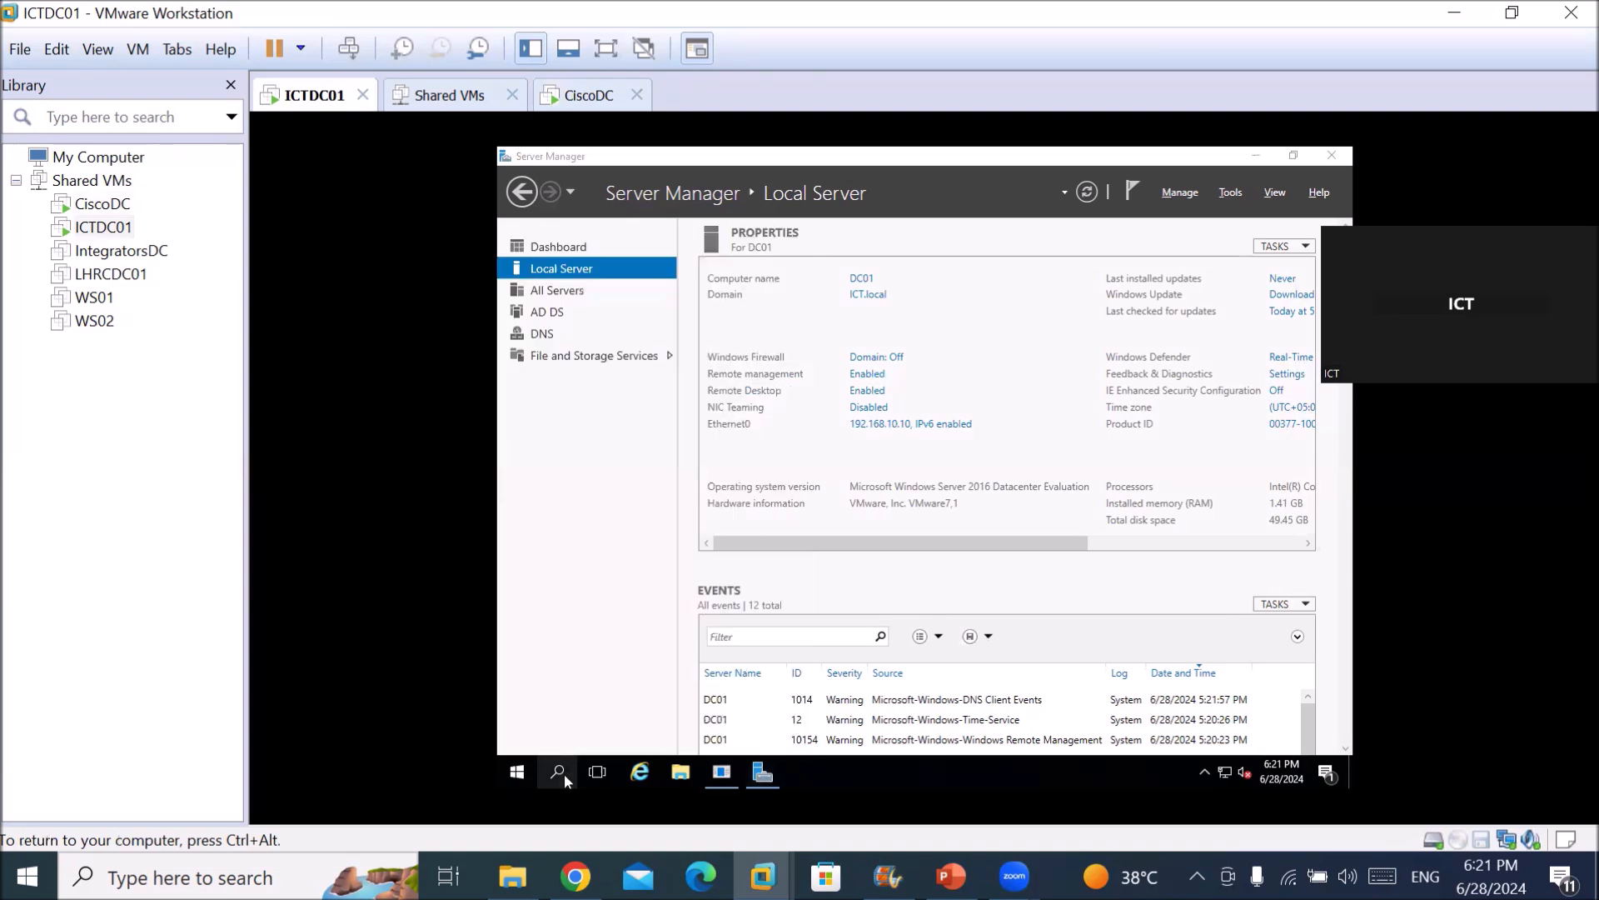
text(ping)
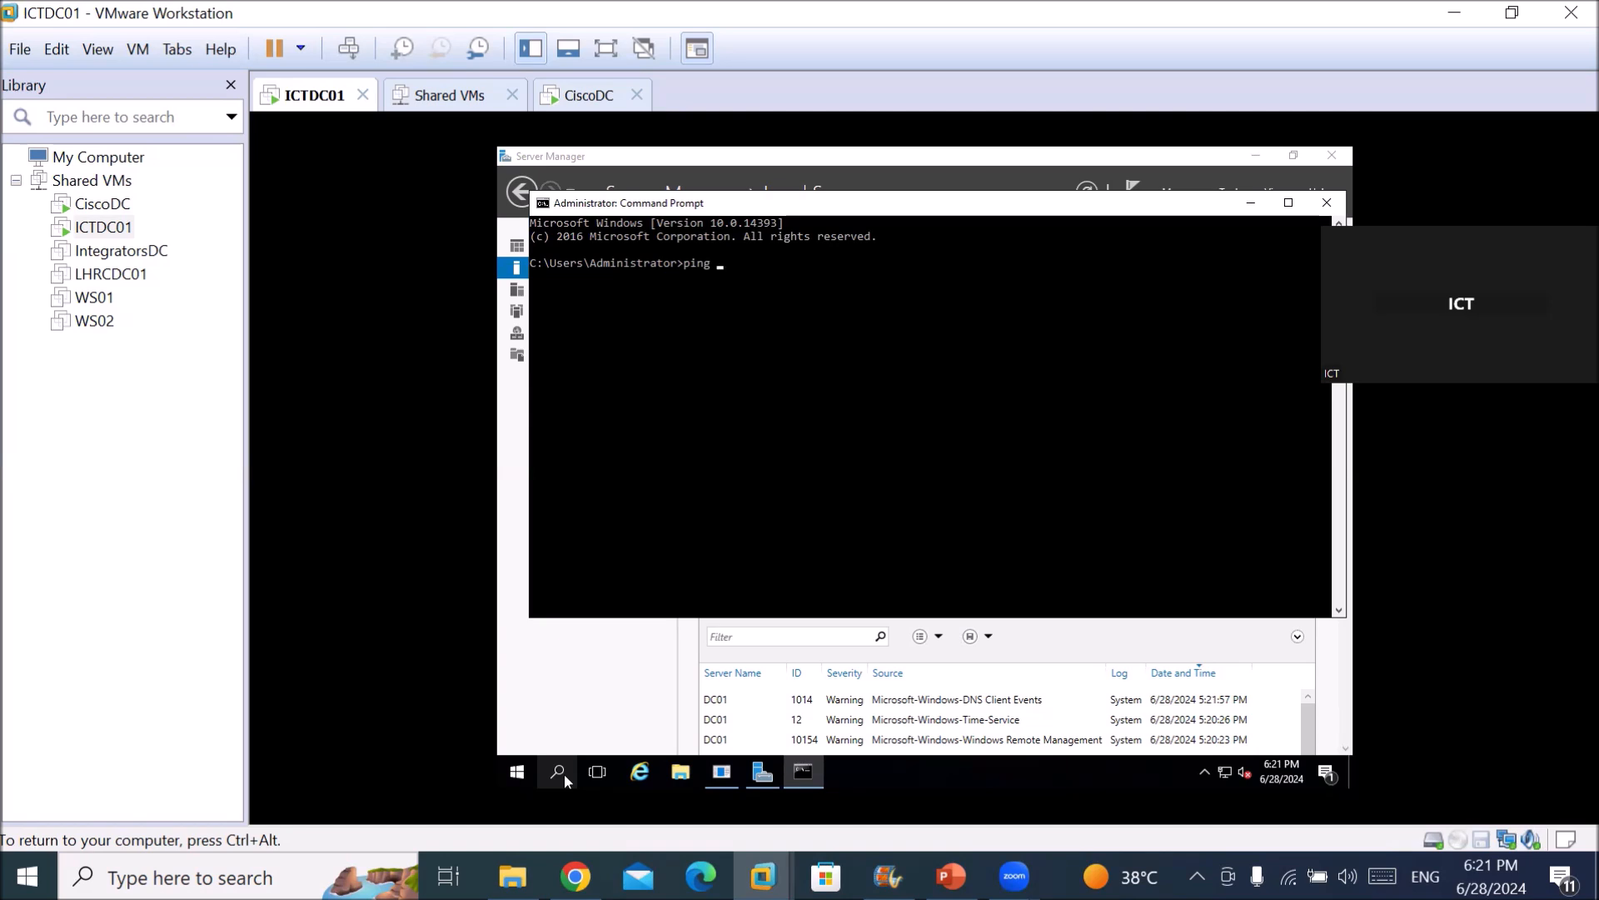
Ping 192.168.10.50 from ICTDC01 and confirm it replies.
text(192.168.10.50)
key(Return)
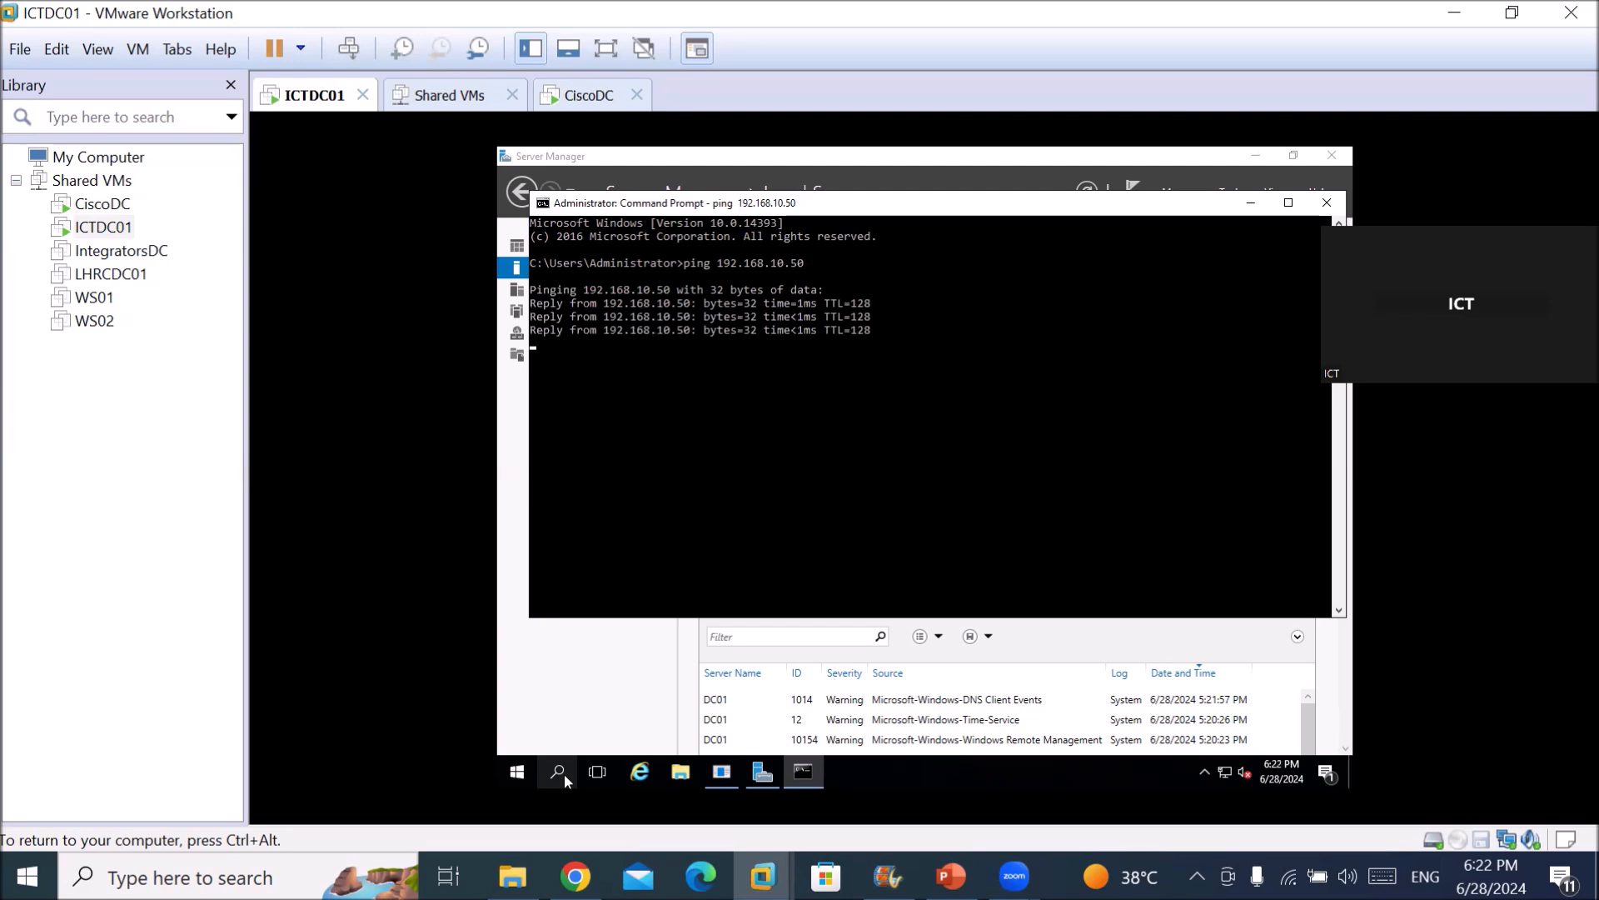
key(Return)
Ping cisco.local to show the name cannot be resolved, then release the VM.
text(ping ciso)
key(Left)
text(co.local)
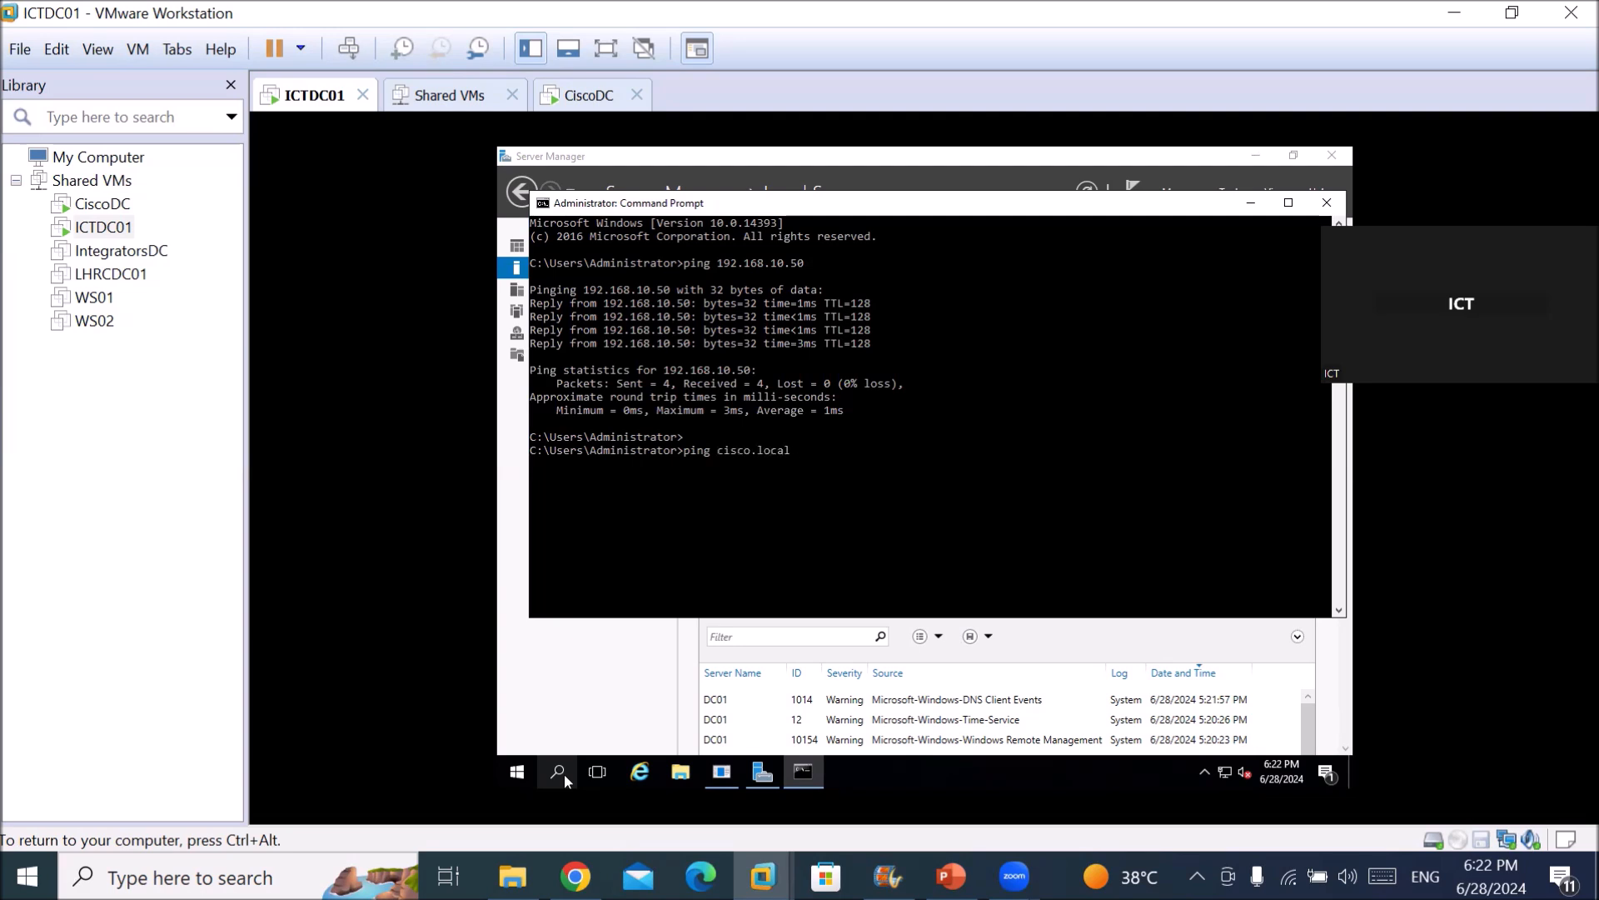
key(Return)
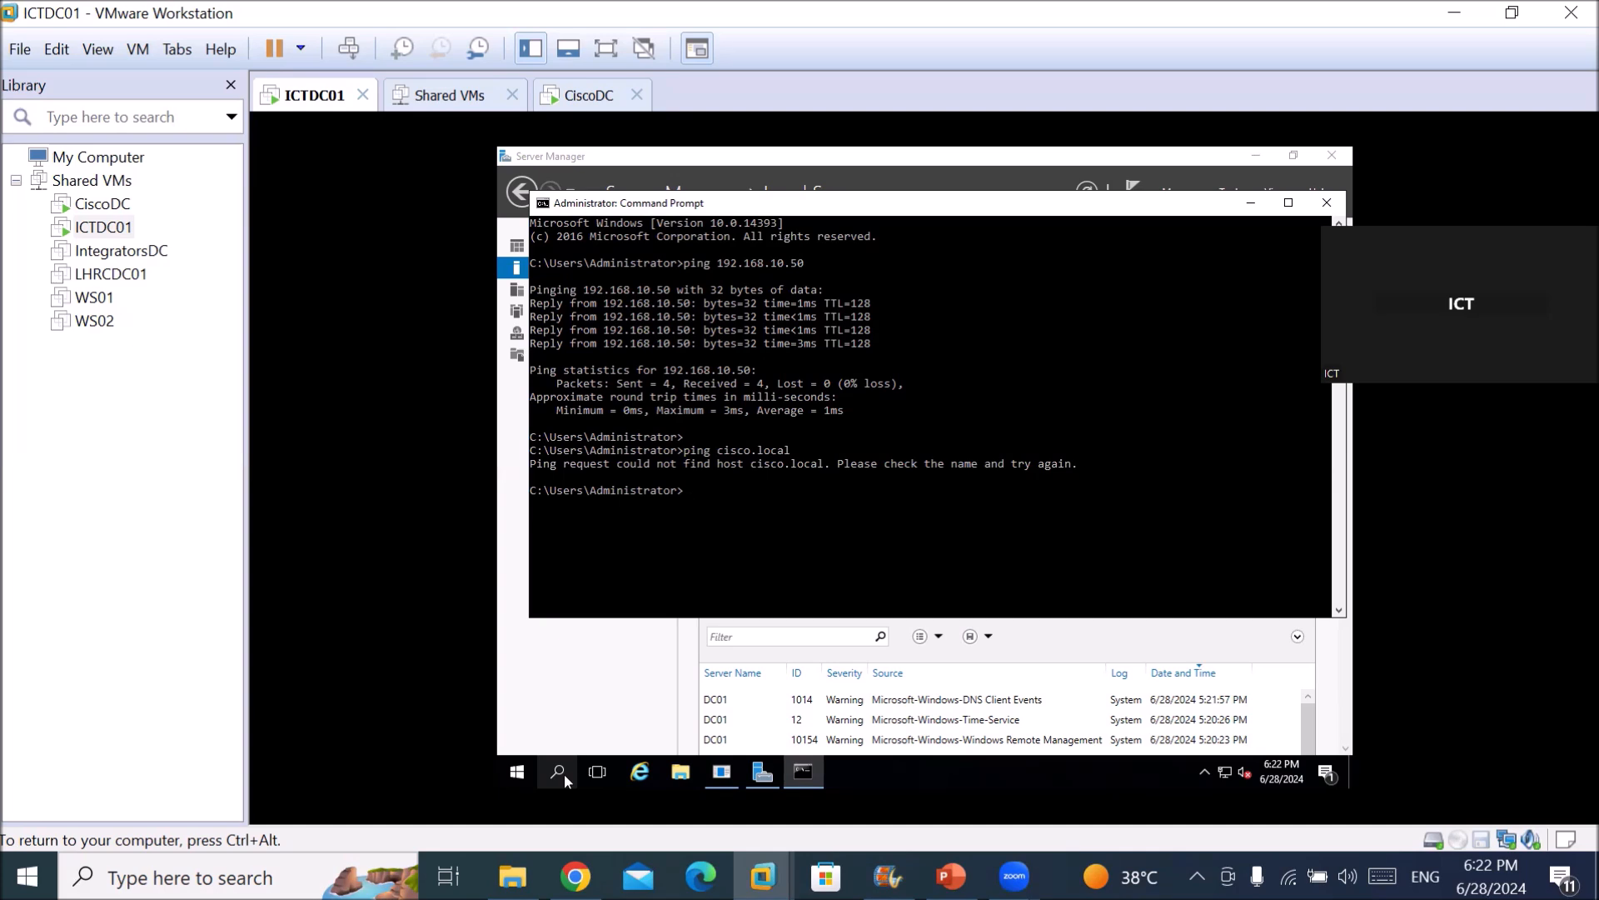
key(ctrl+alt)
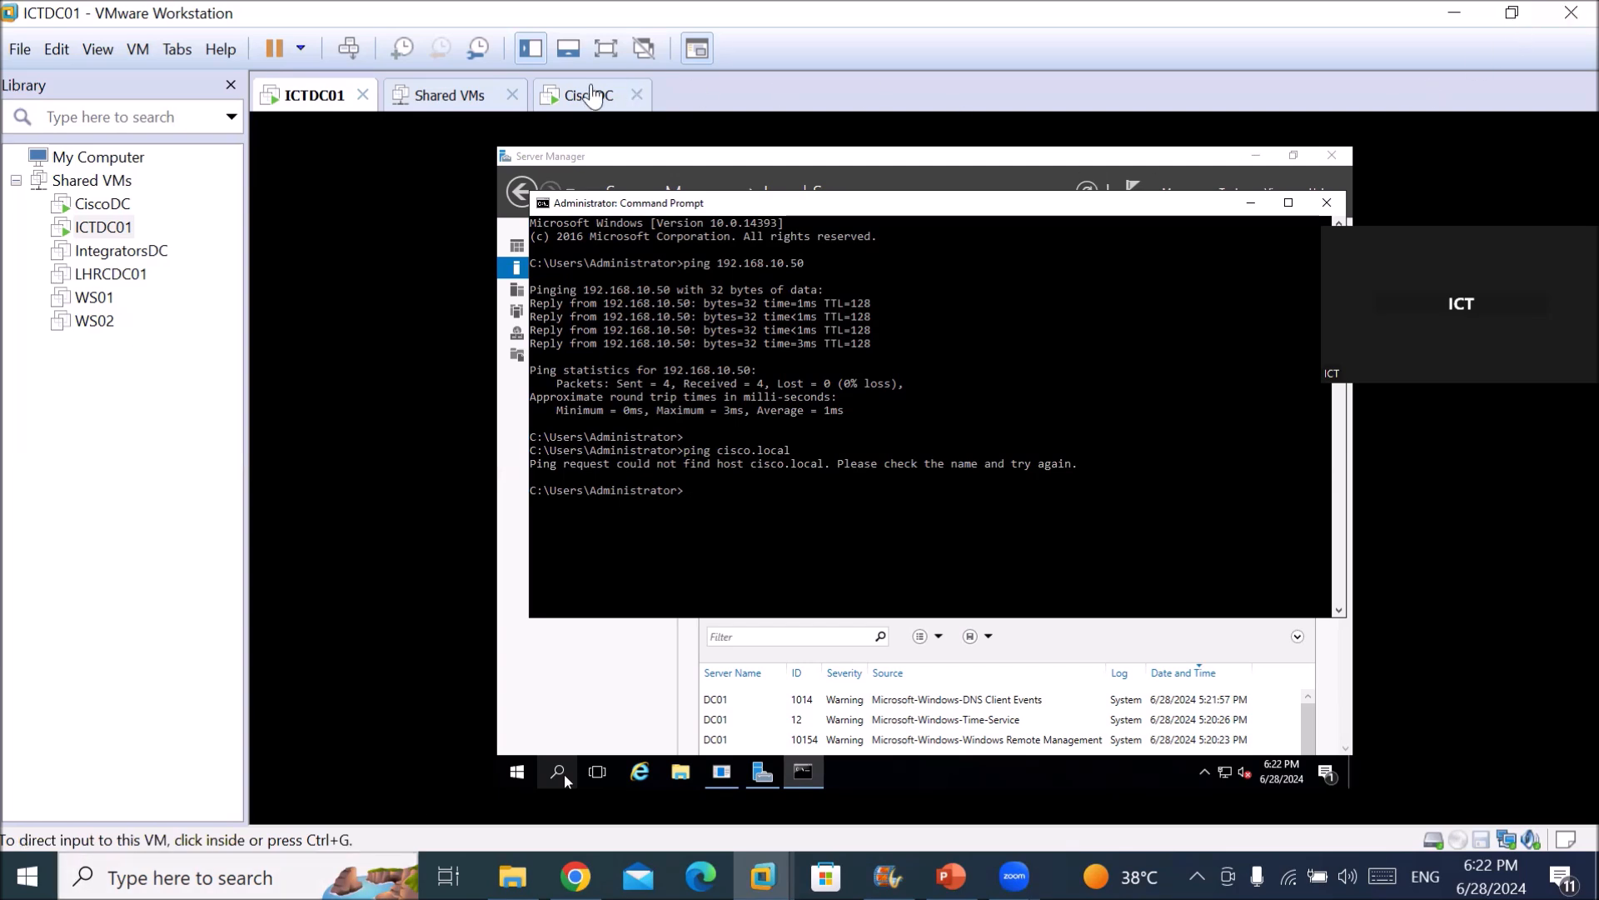
On CiscoDC, open Command Prompt and run whoami to confirm the cisco administrator account.
click(589, 96)
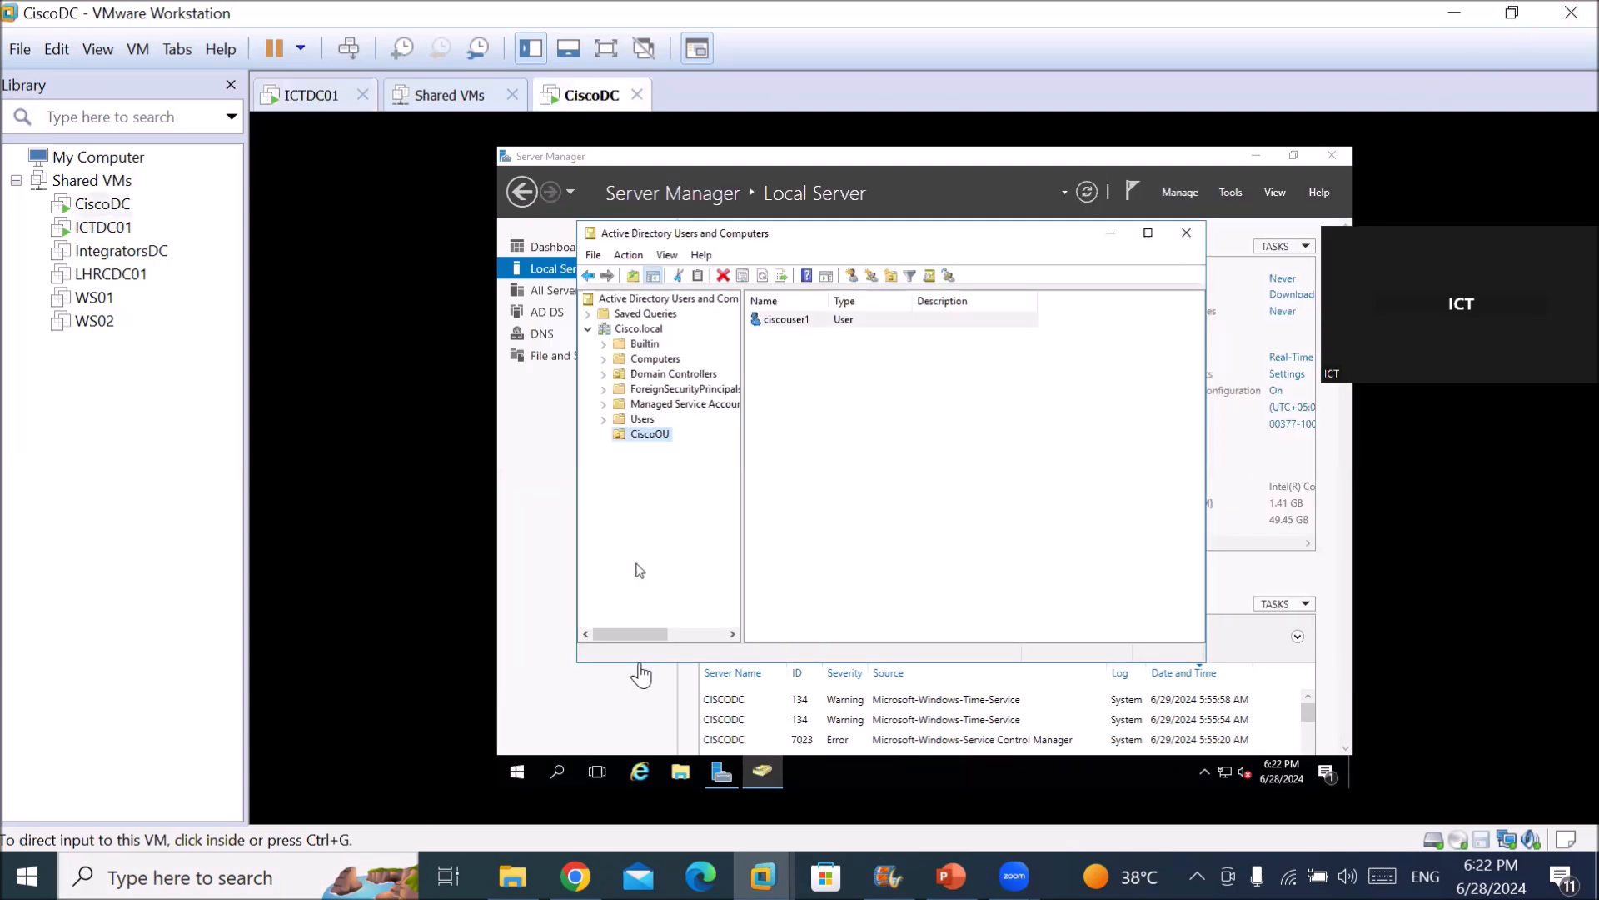
click(541, 716)
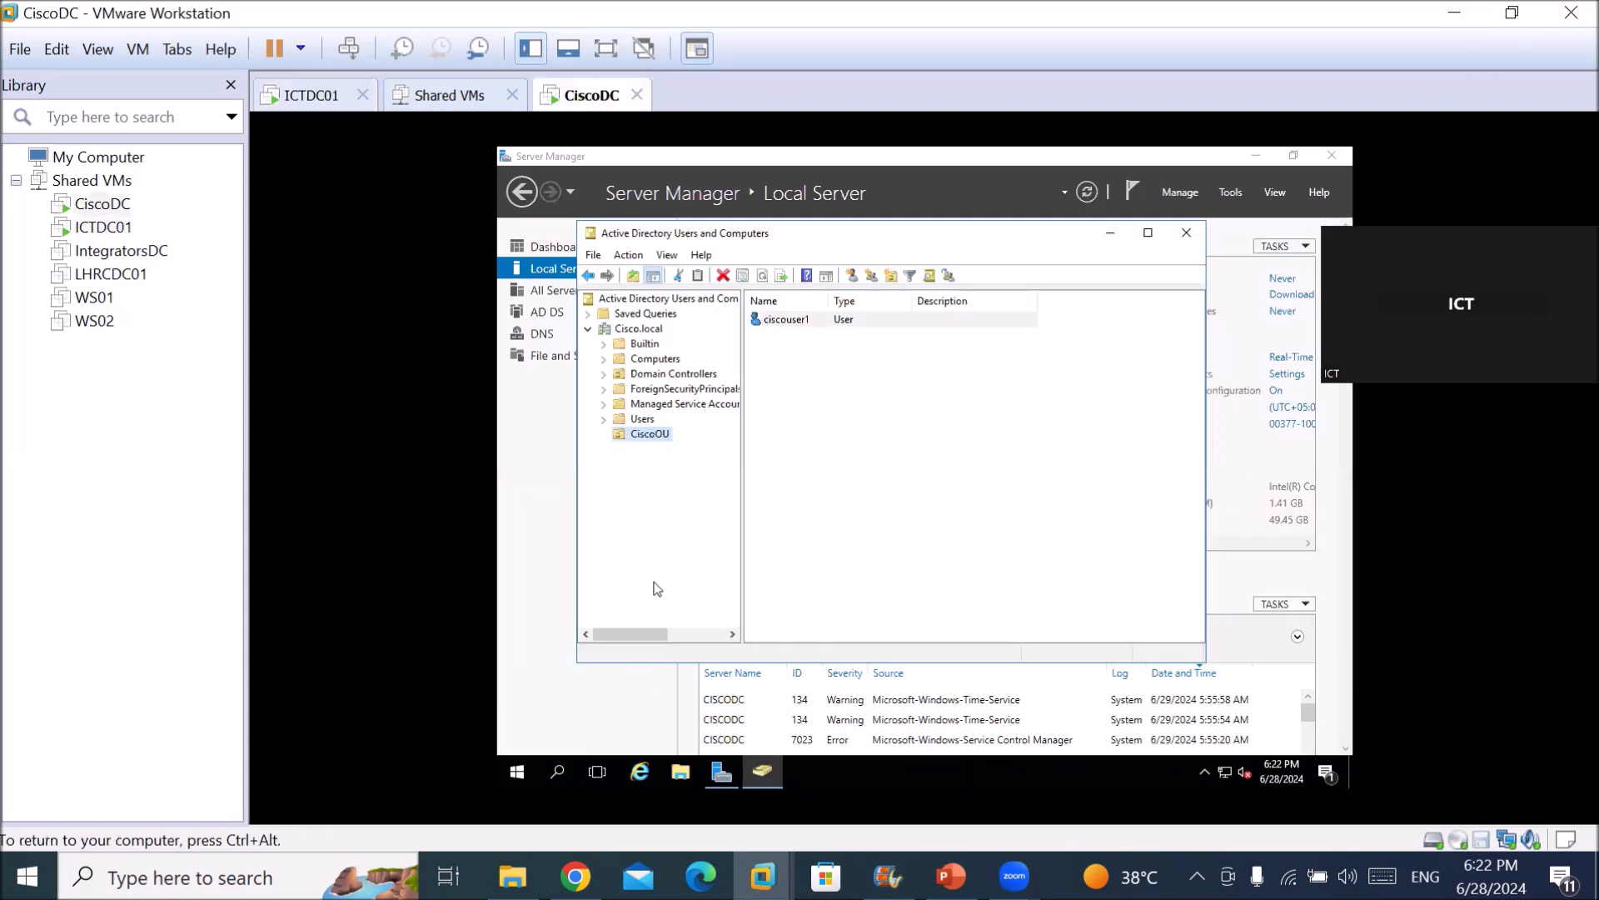
click(559, 780)
text(c)
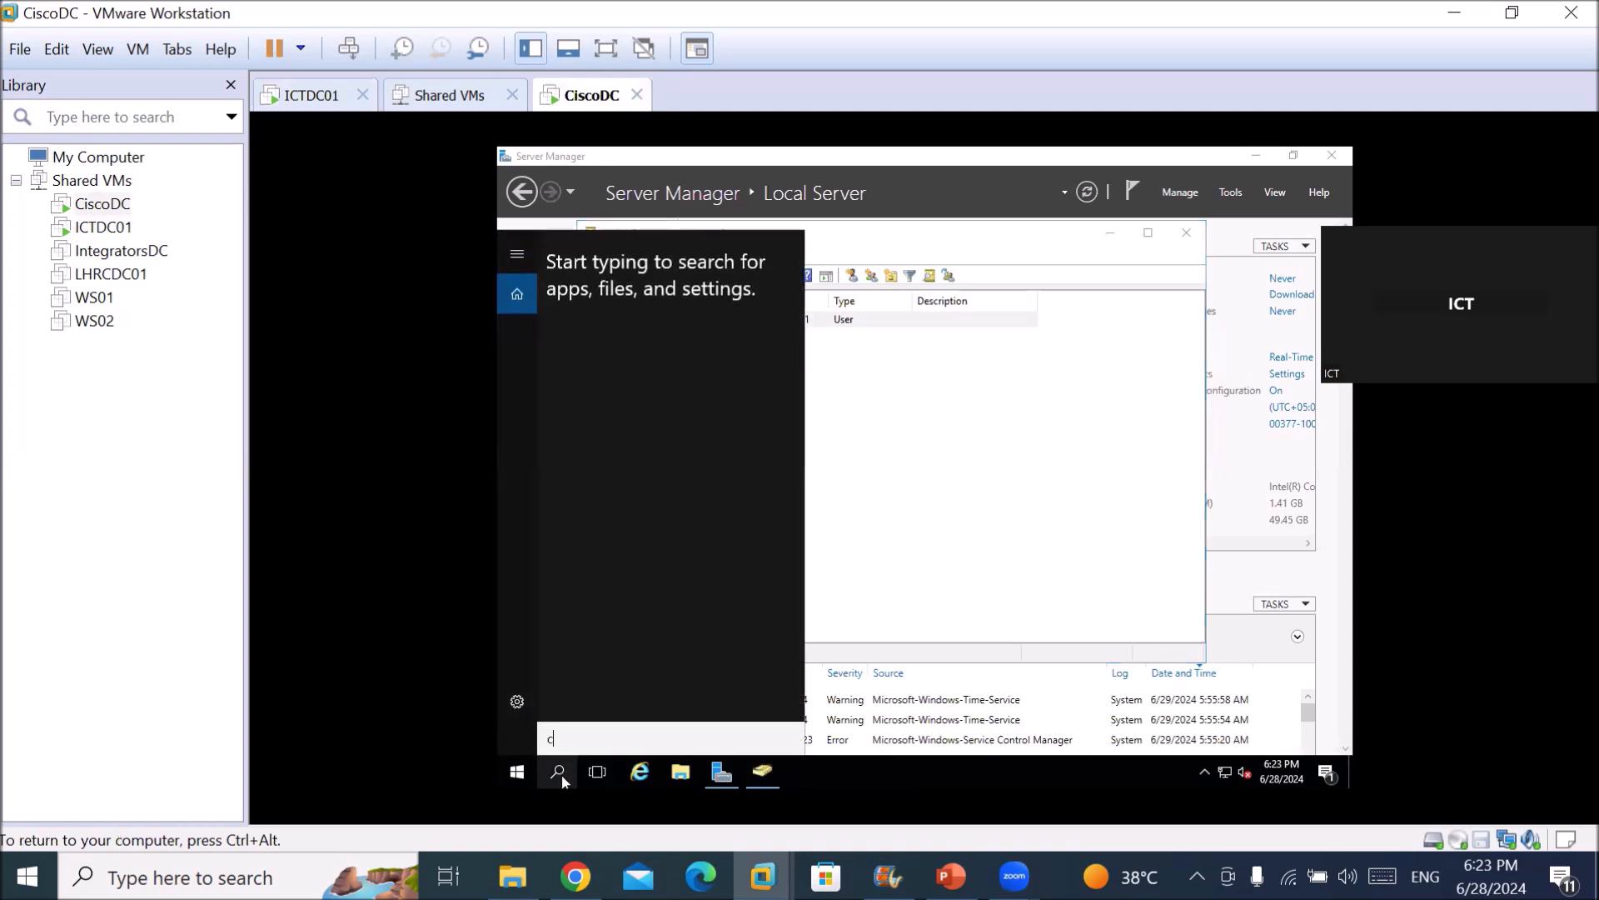
text(md)
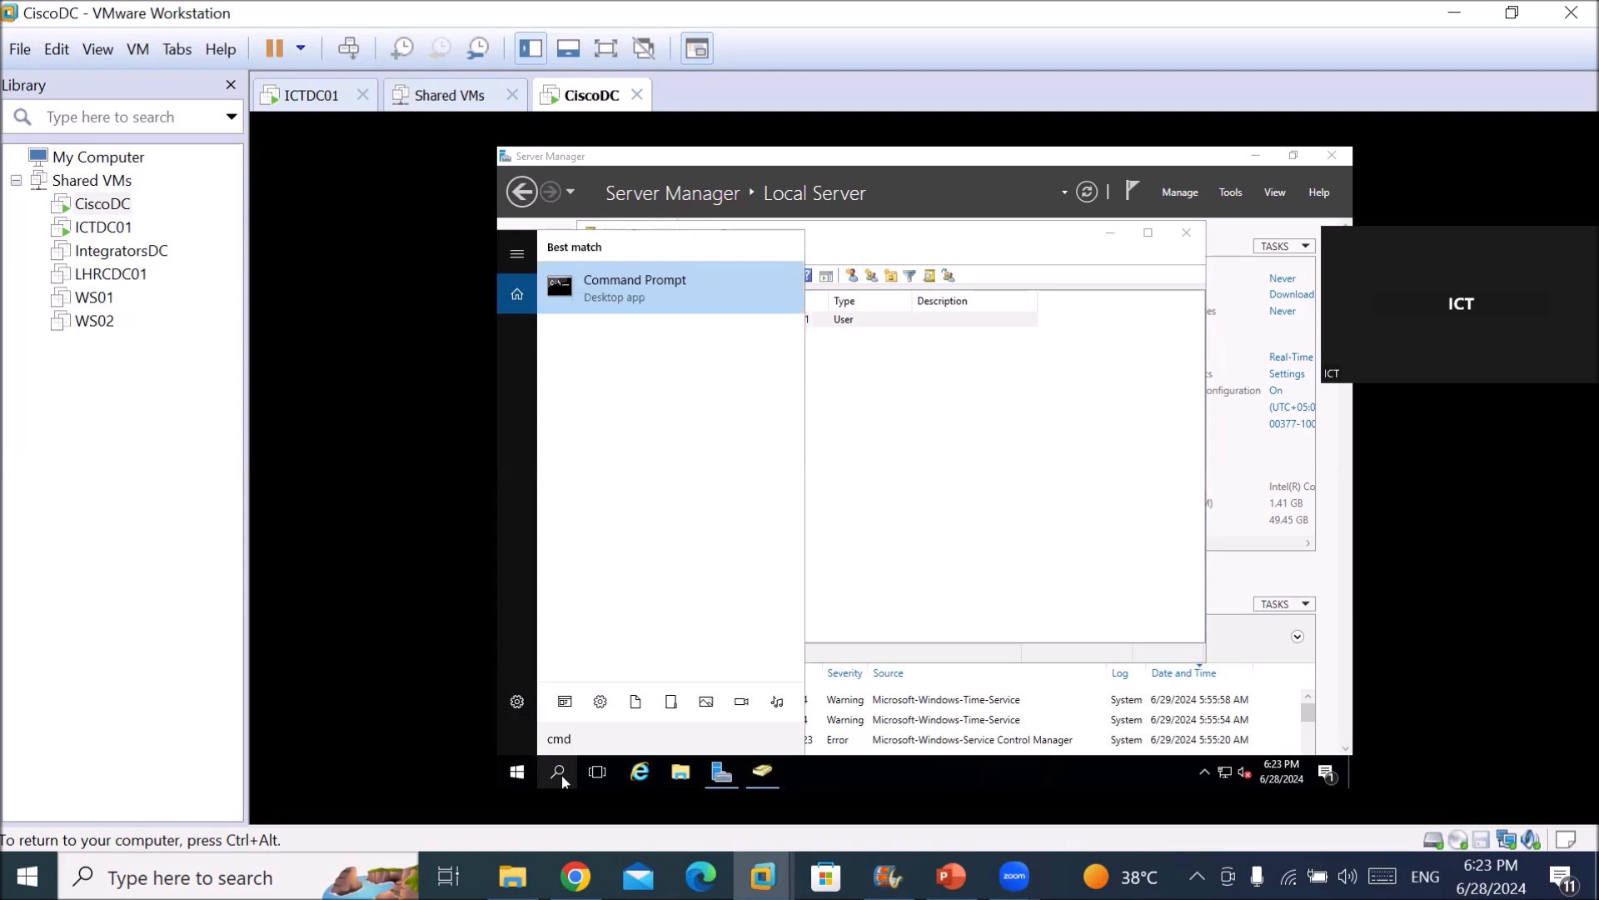
key(Return)
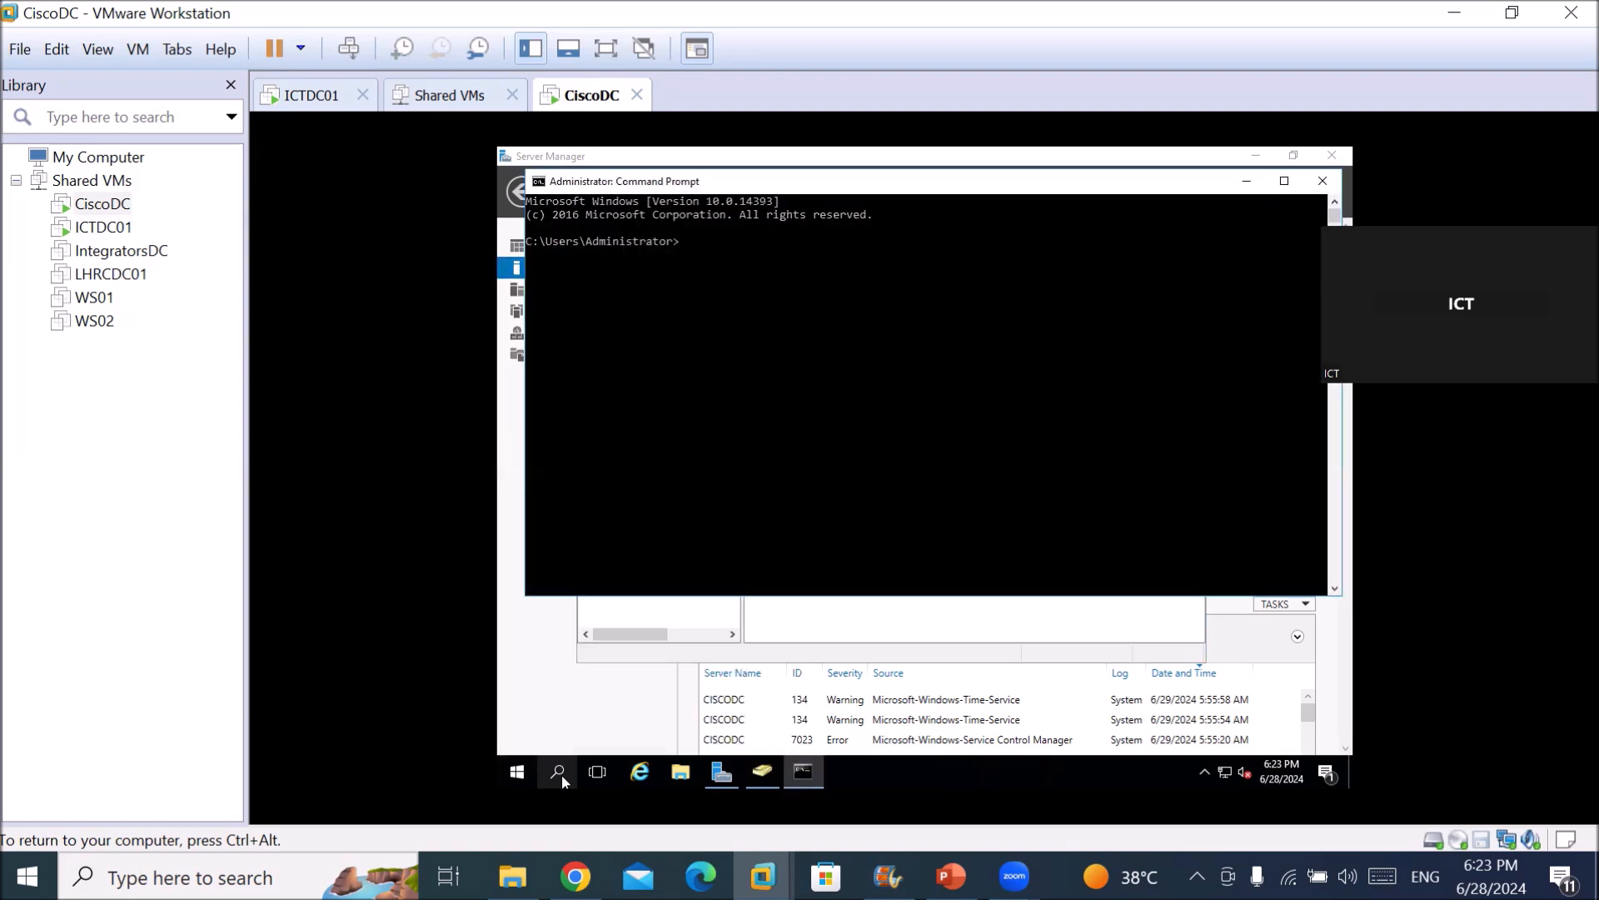
text(whoami)
key(Return)
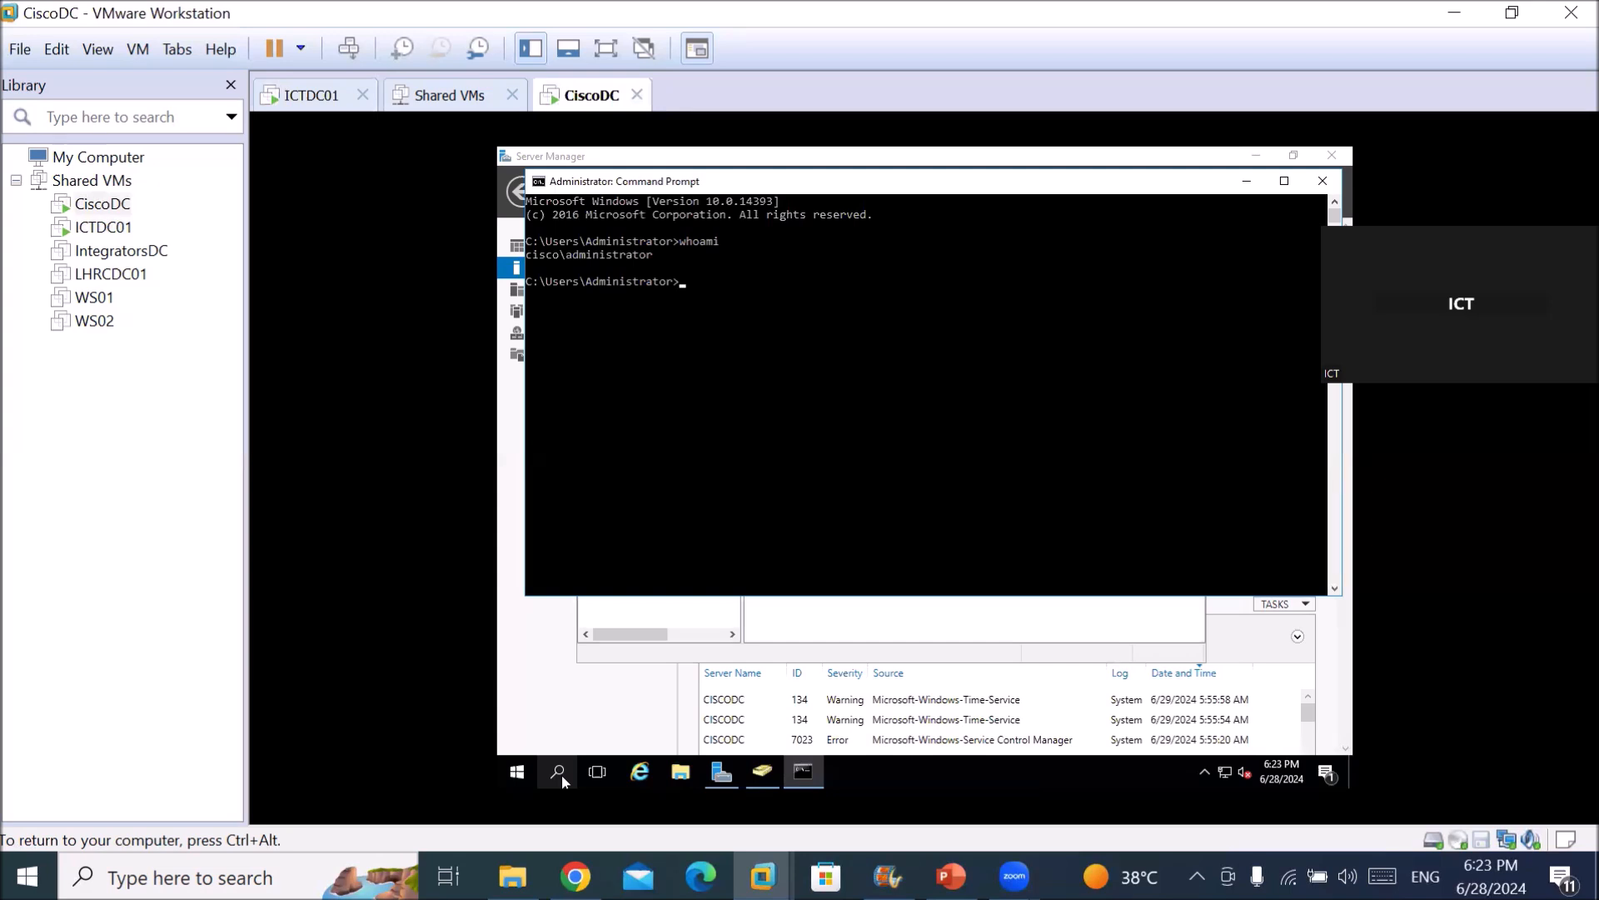
Ping 192.168.10.10 successfully, then show ict.local fails to resolve.
text(ping 192.168.10.10)
key(Return)
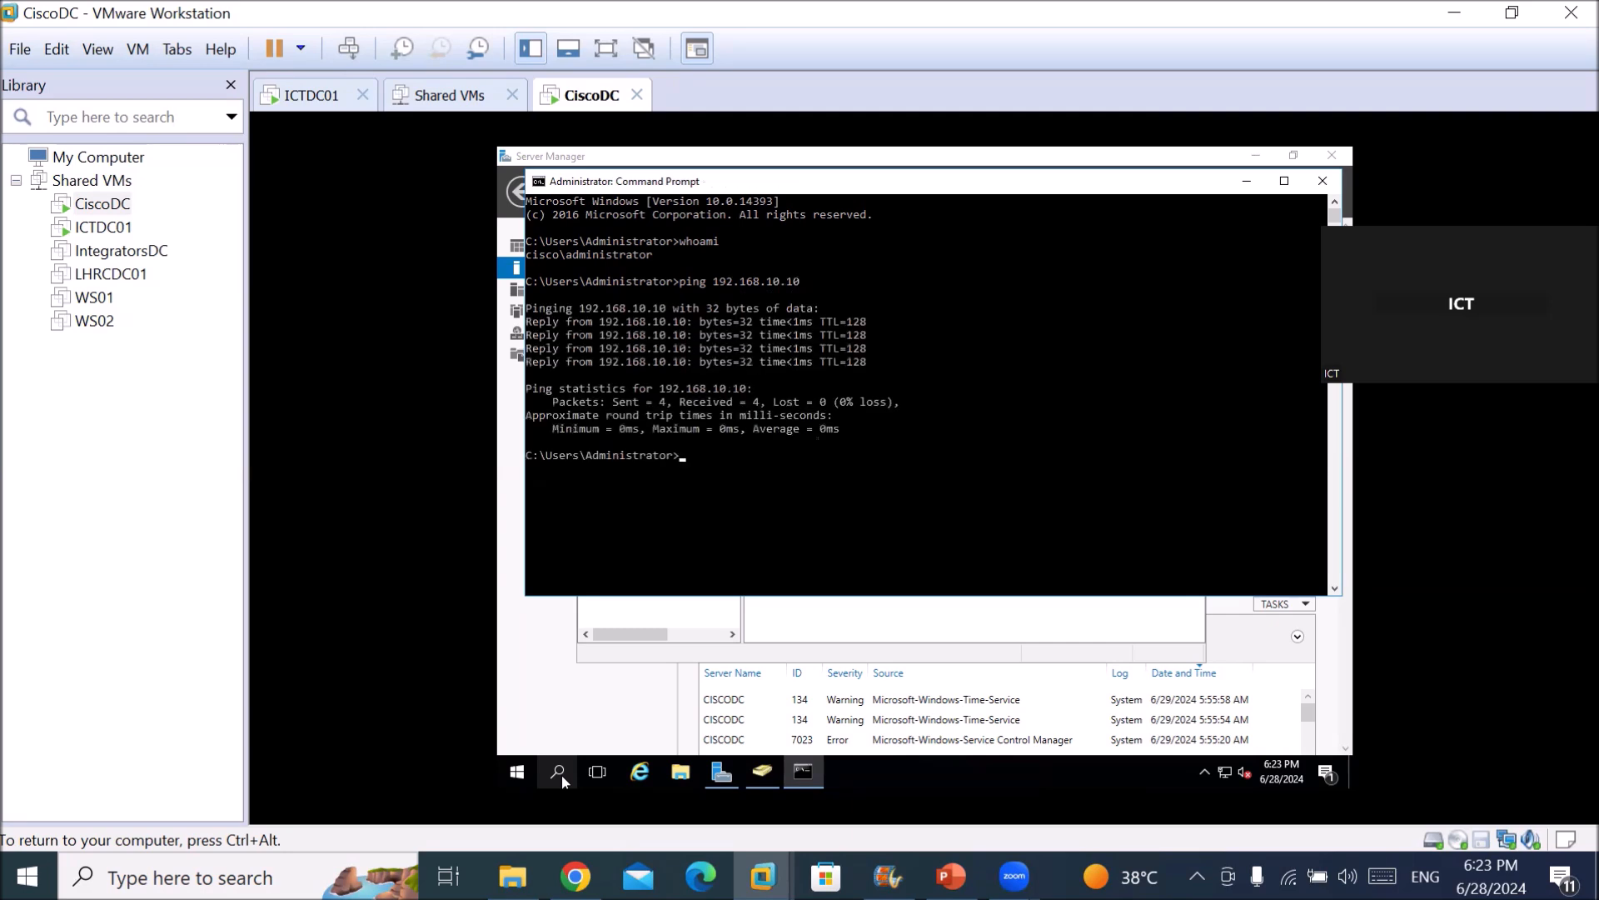
text(ping ict.local)
key(Return)
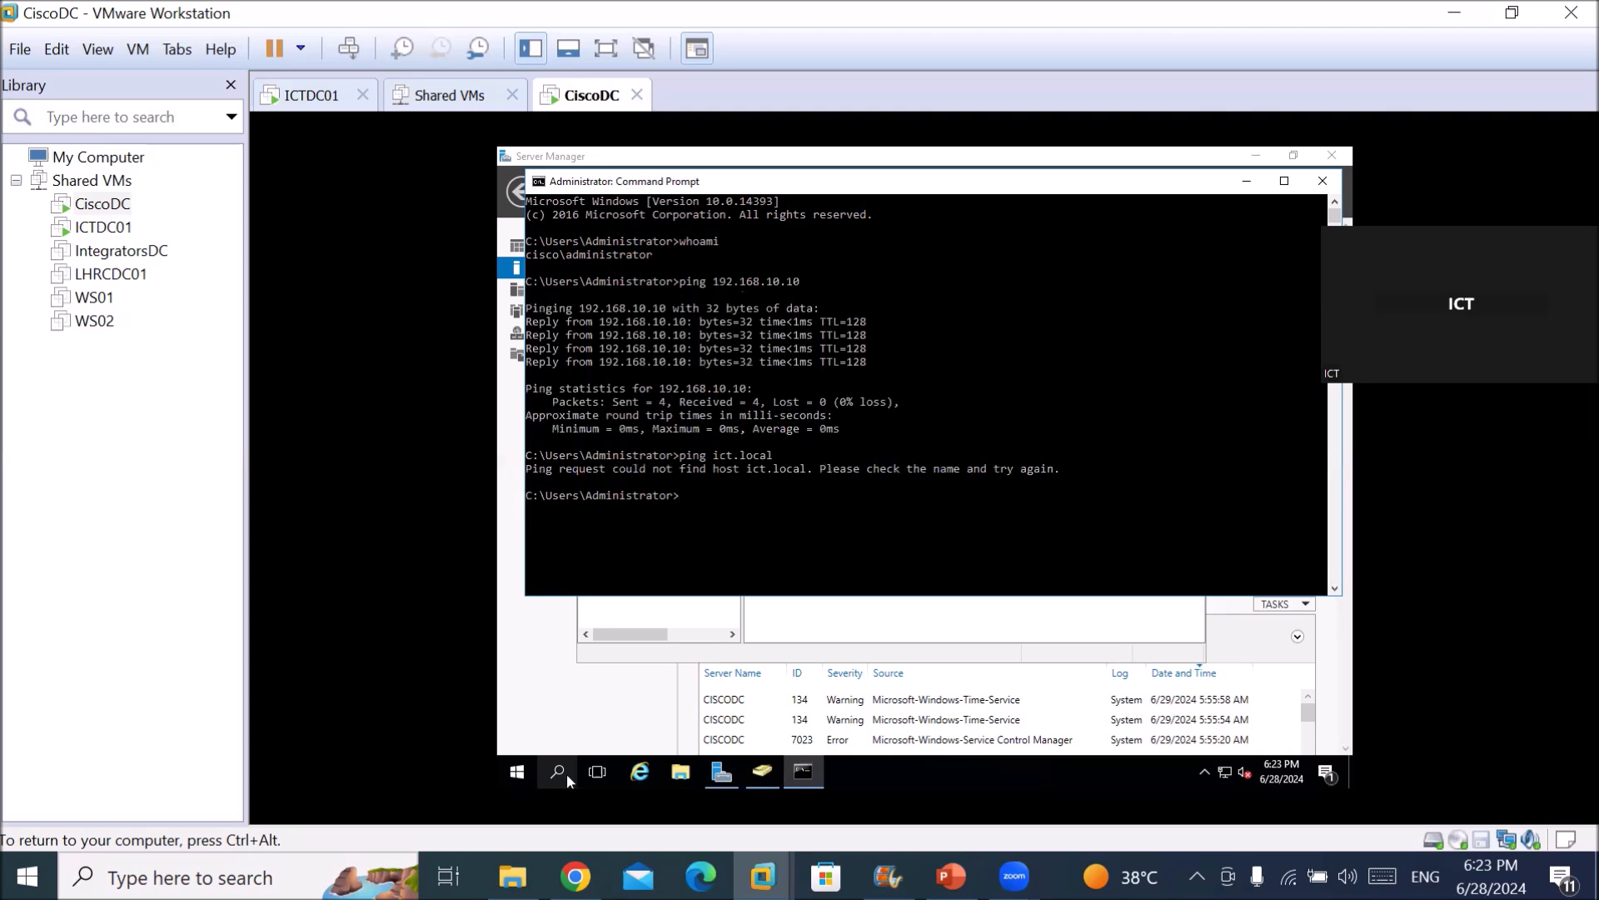
key(ctrl+alt)
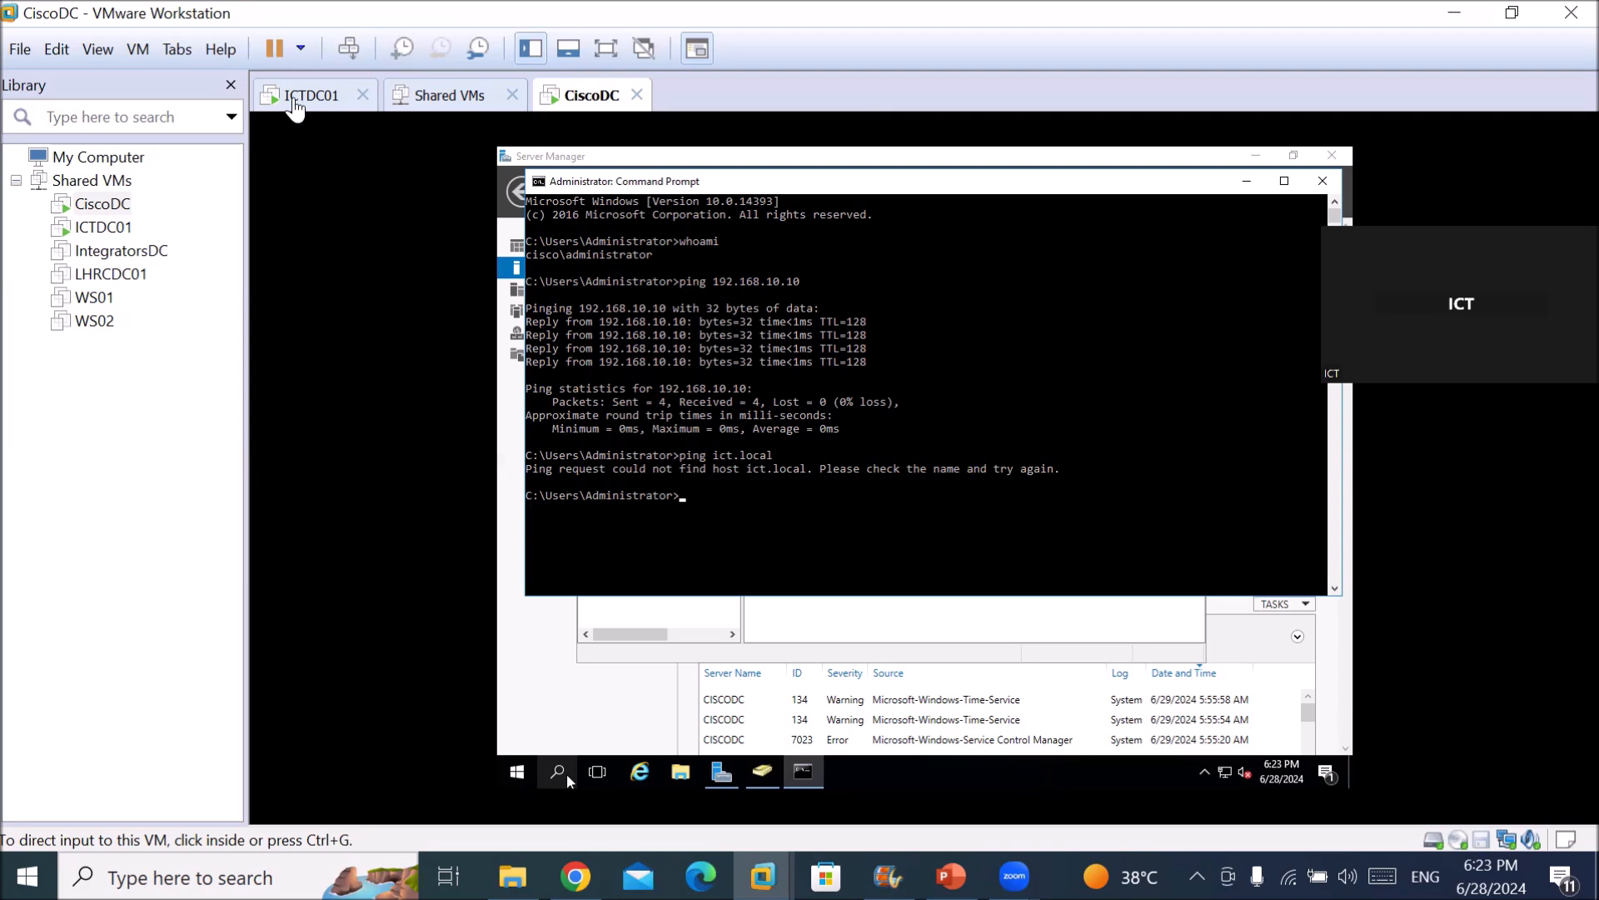
Return to ICTDC01, bring Server Manager forward and open its Tools menu.
click(298, 97)
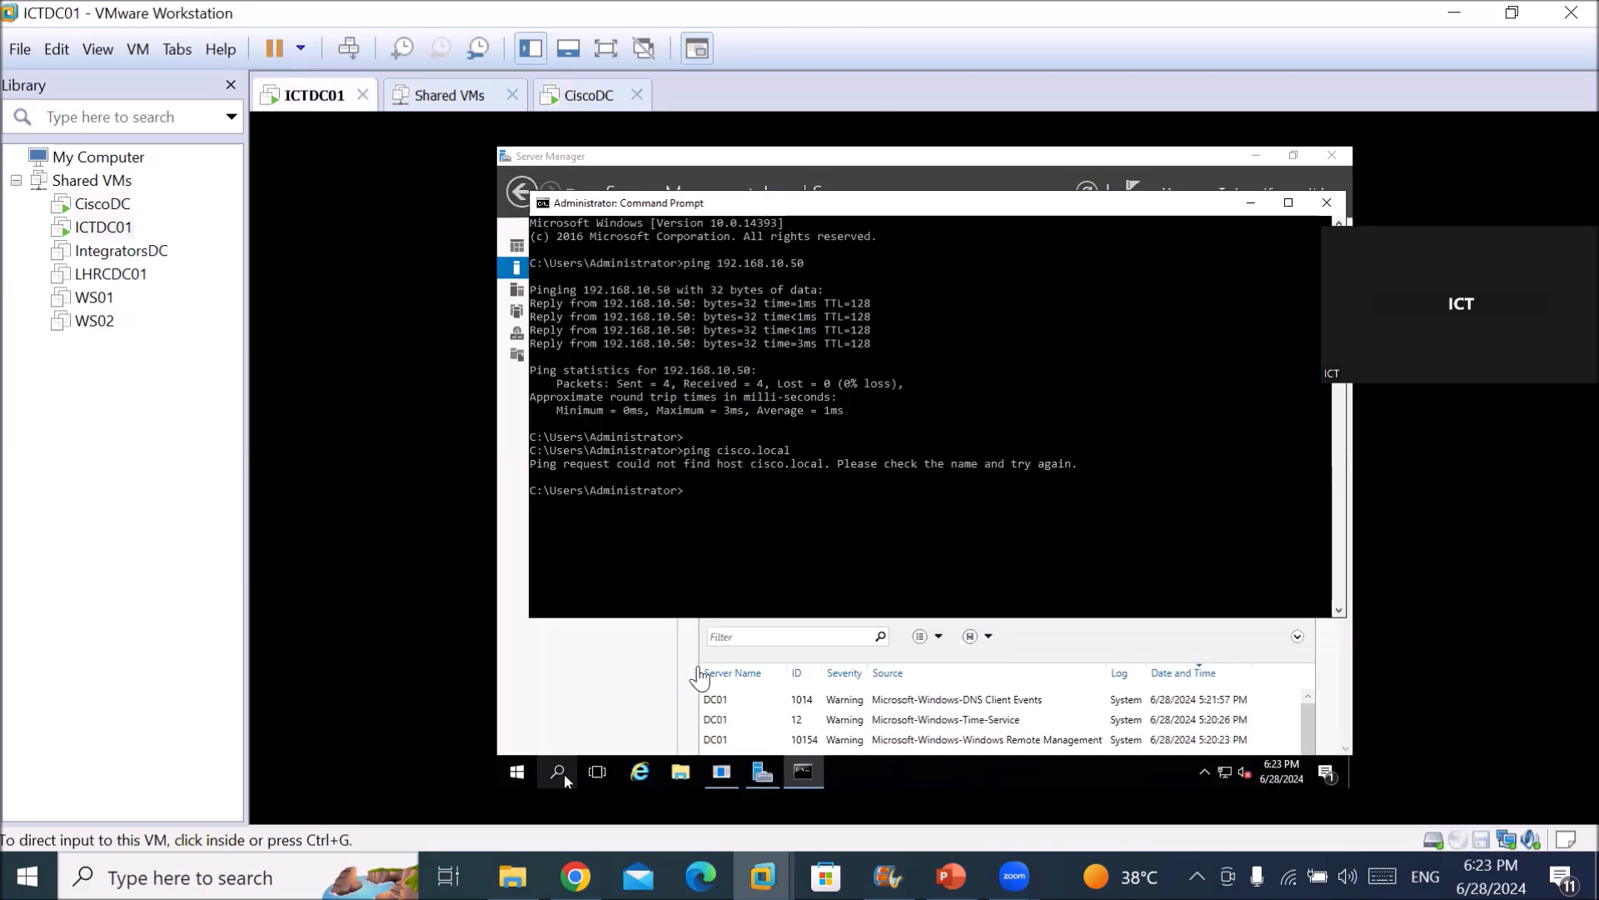
click(650, 670)
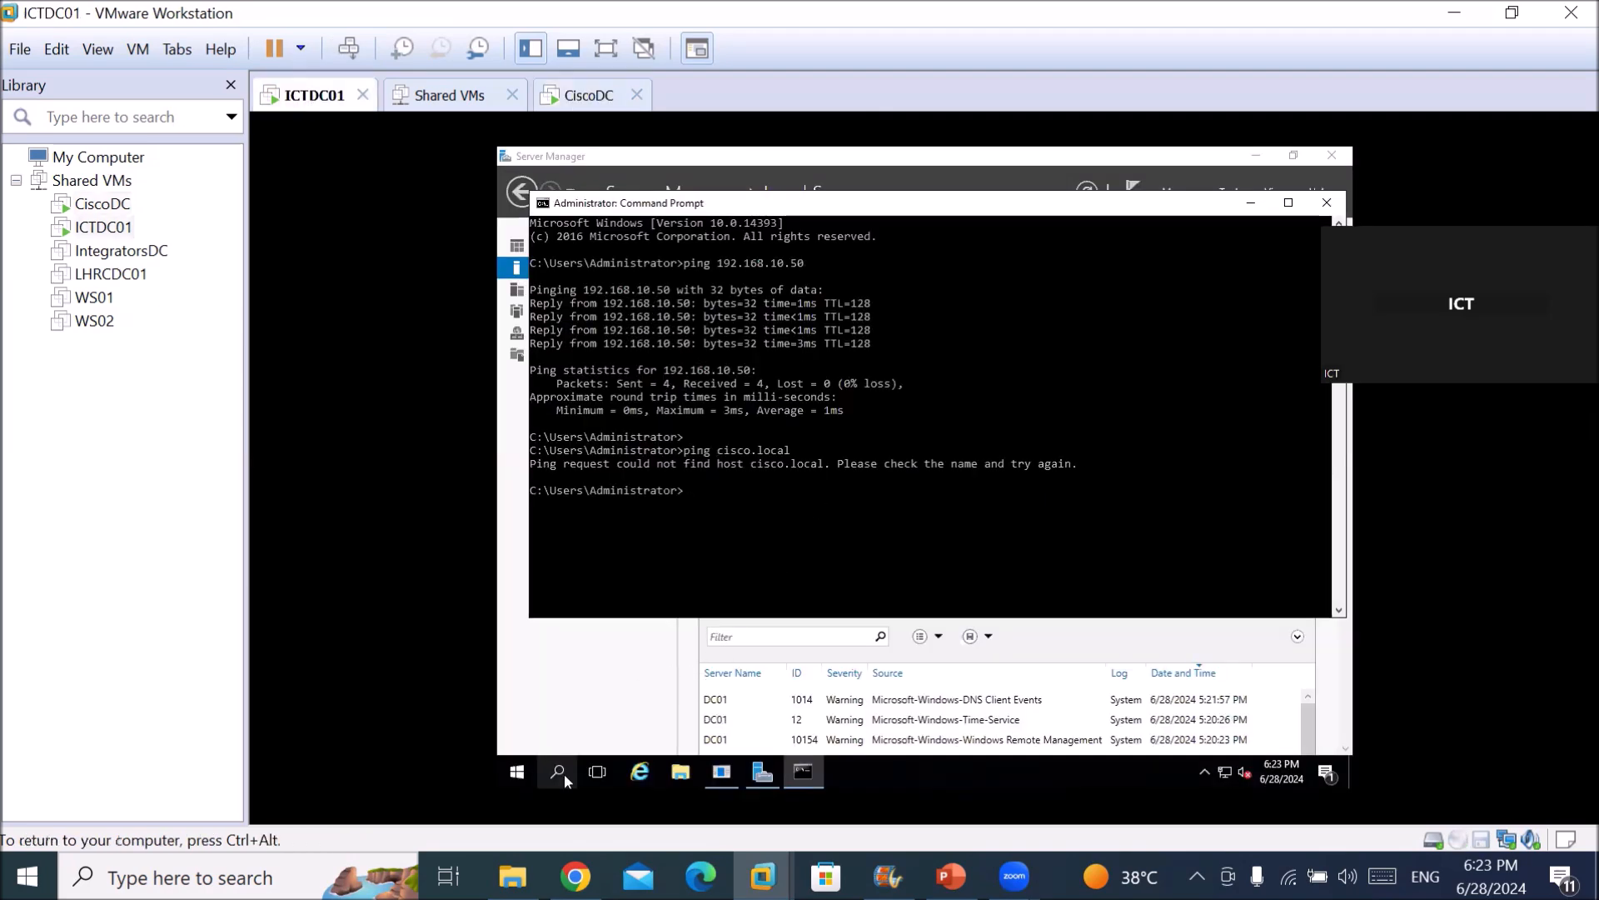
click(593, 709)
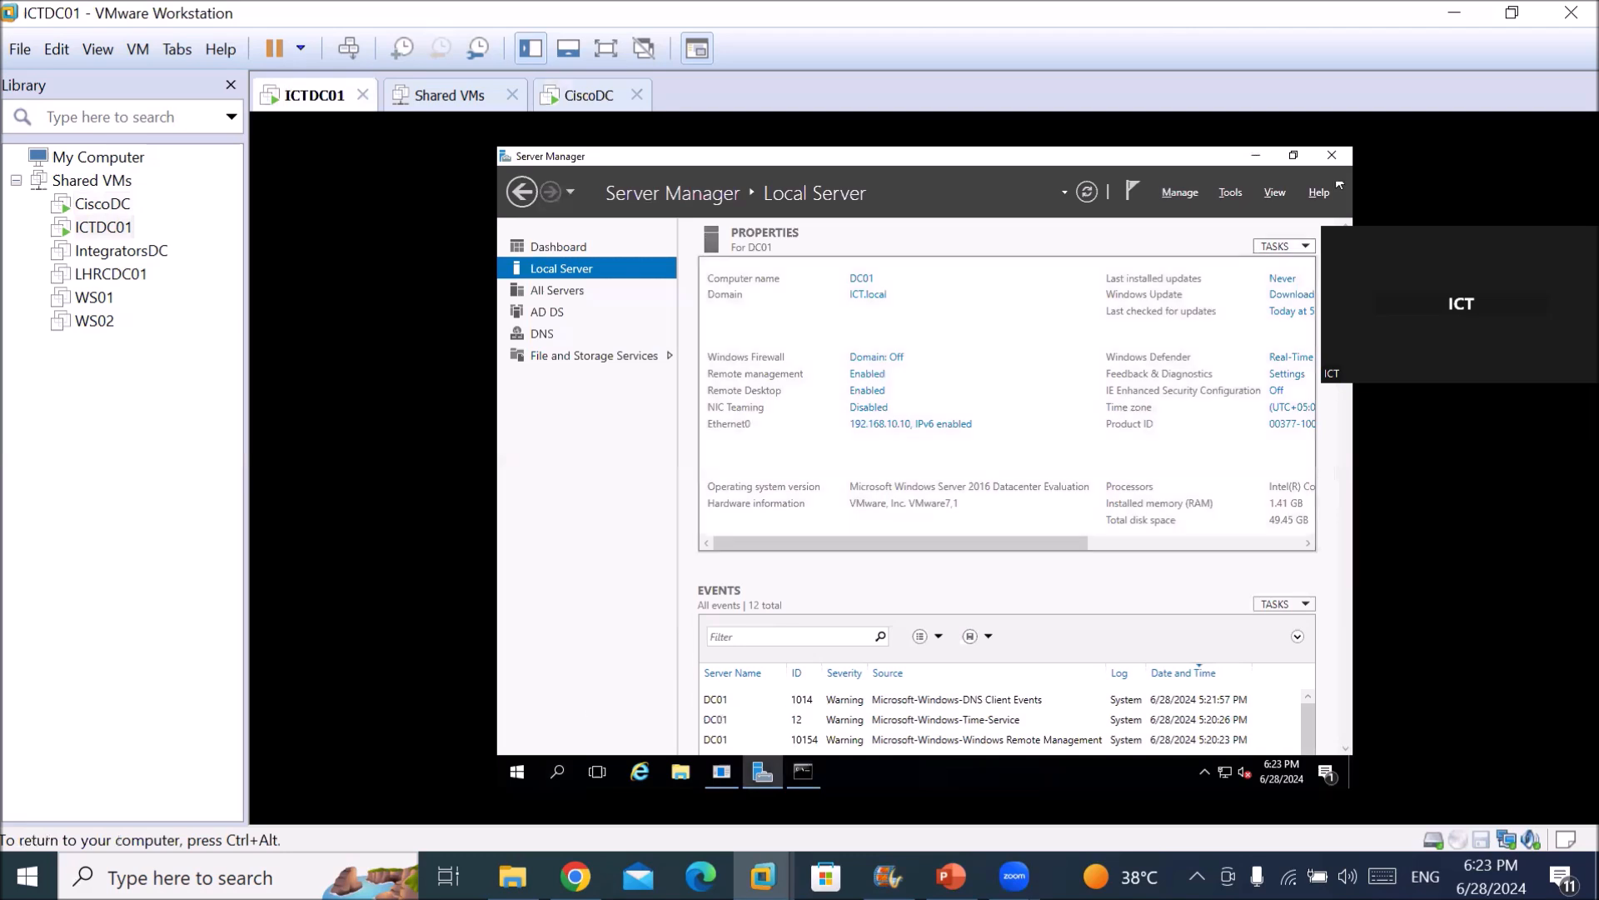
click(1232, 194)
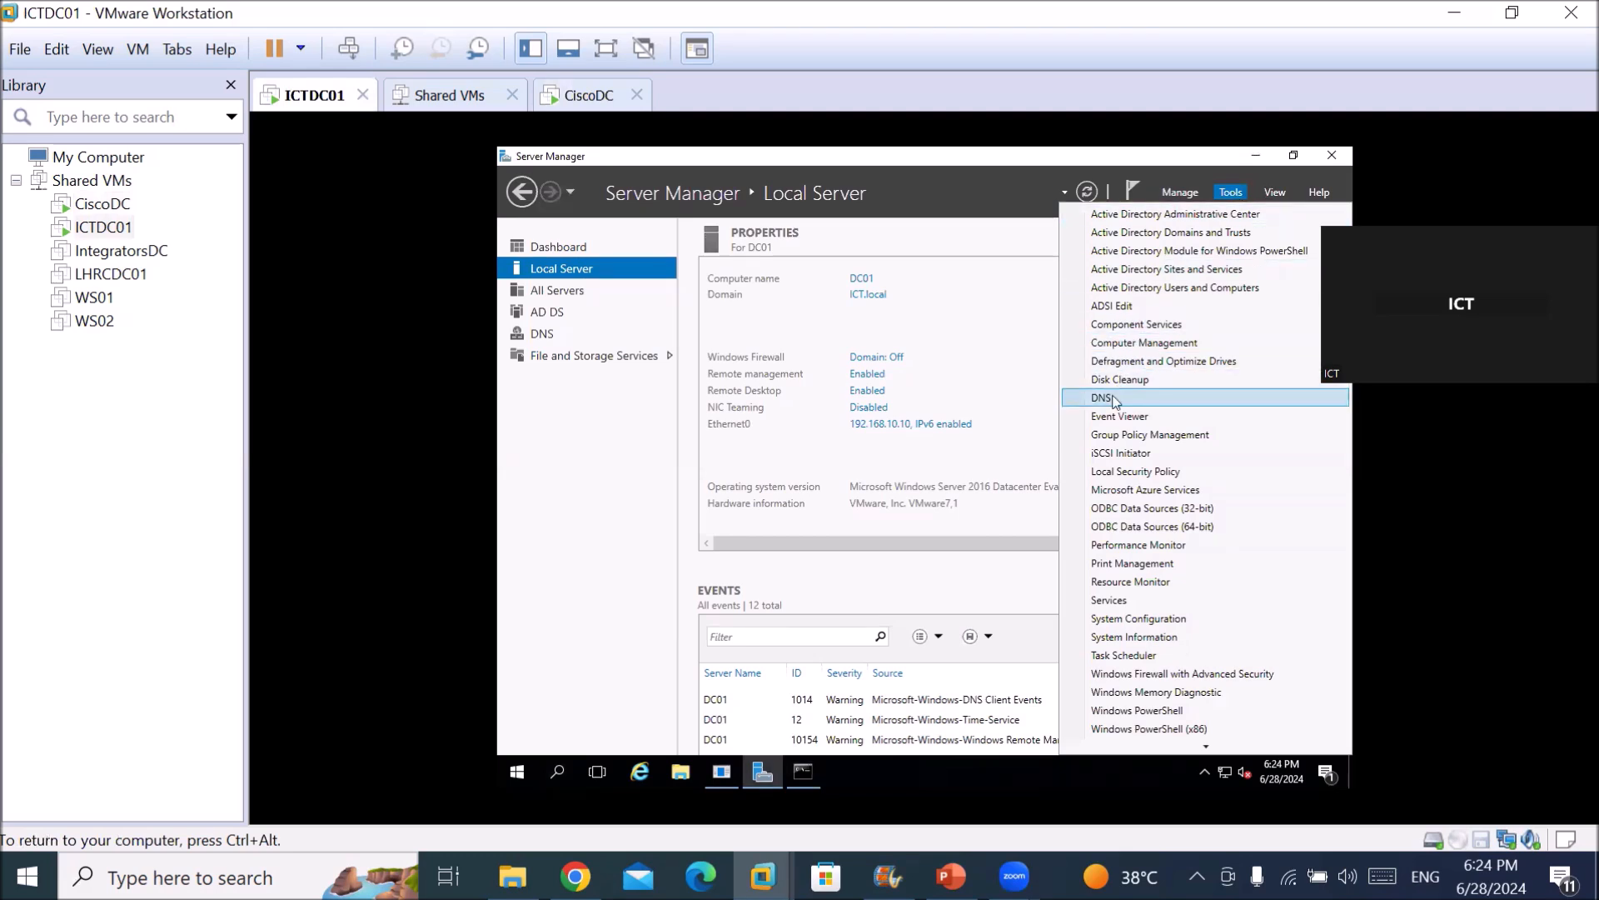
Launch Active Directory Domains and Trusts and expand ICT.local to show LHR.ICT.local.
click(1196, 239)
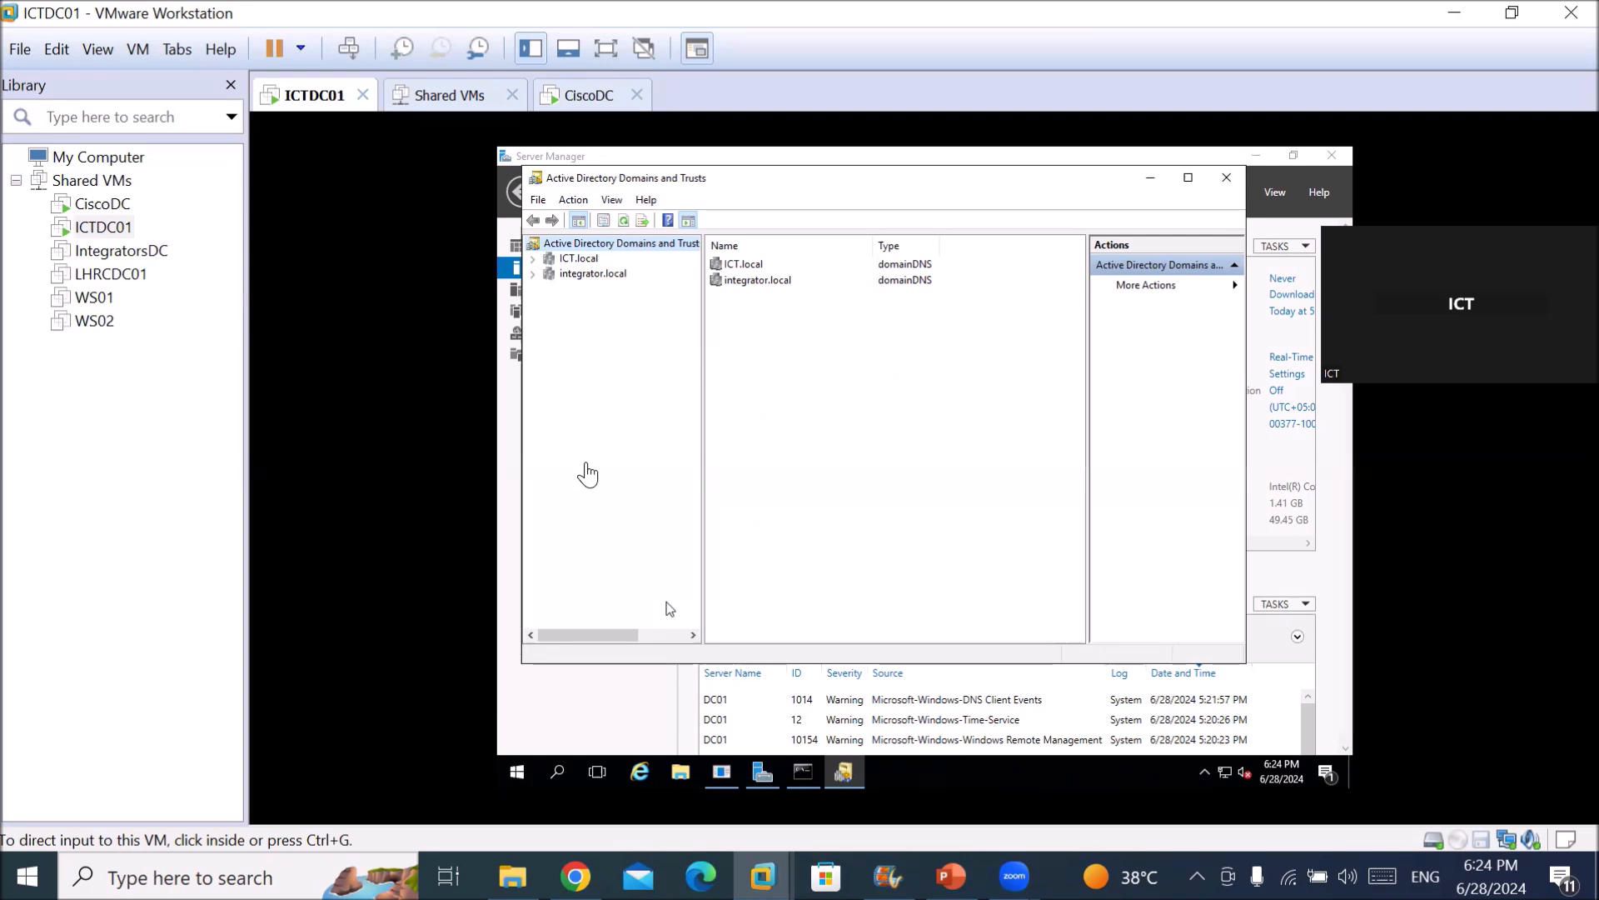
click(616, 422)
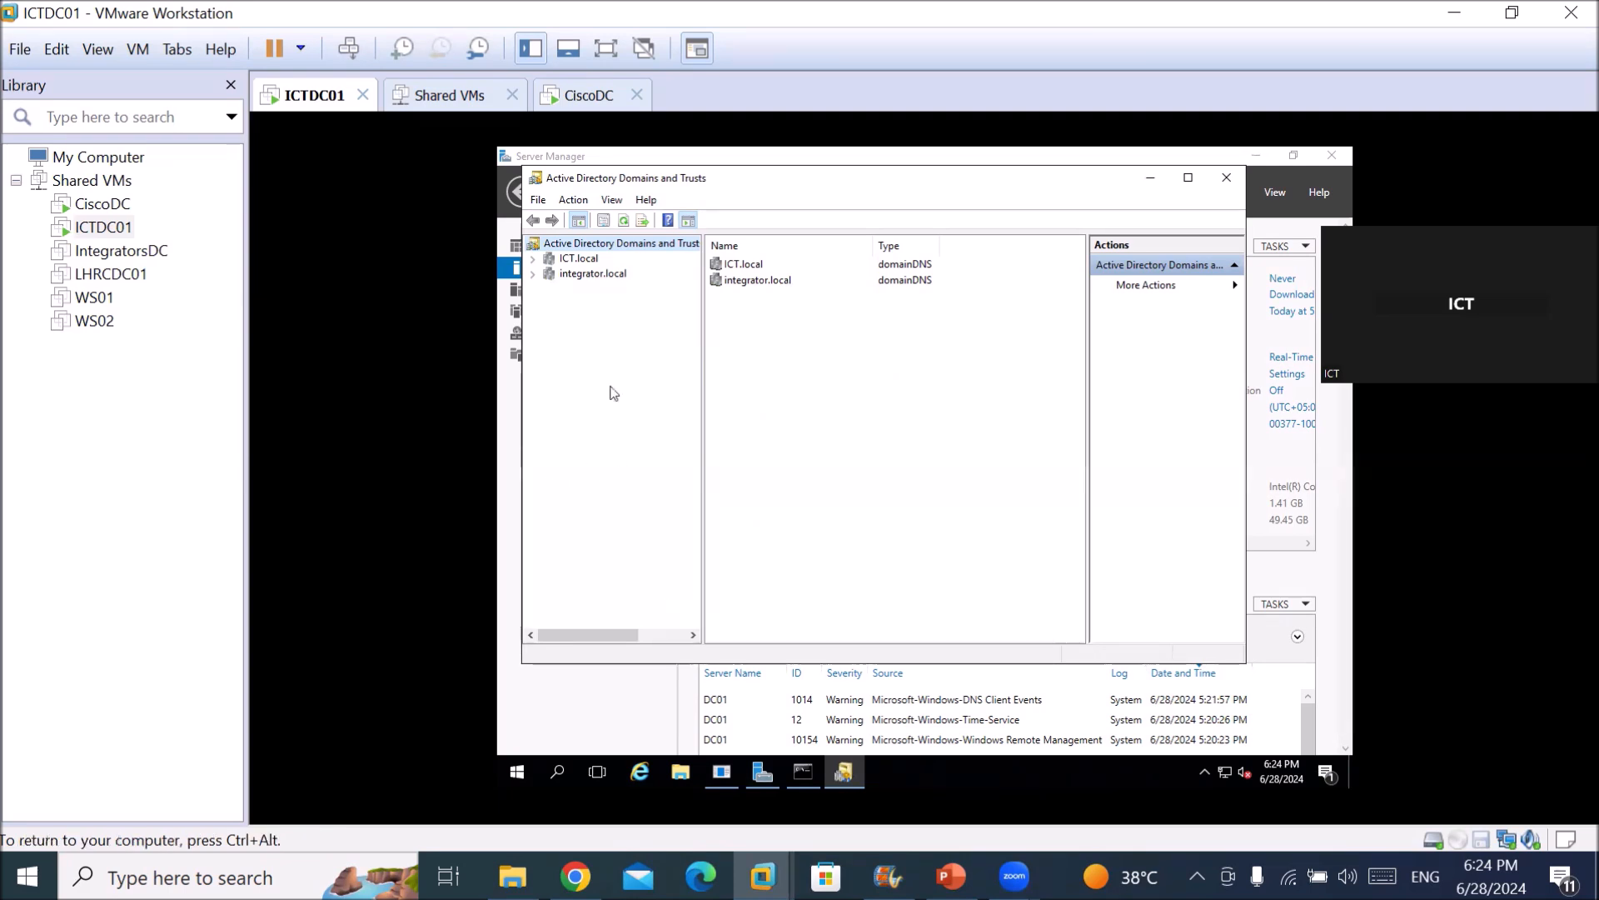
click(533, 260)
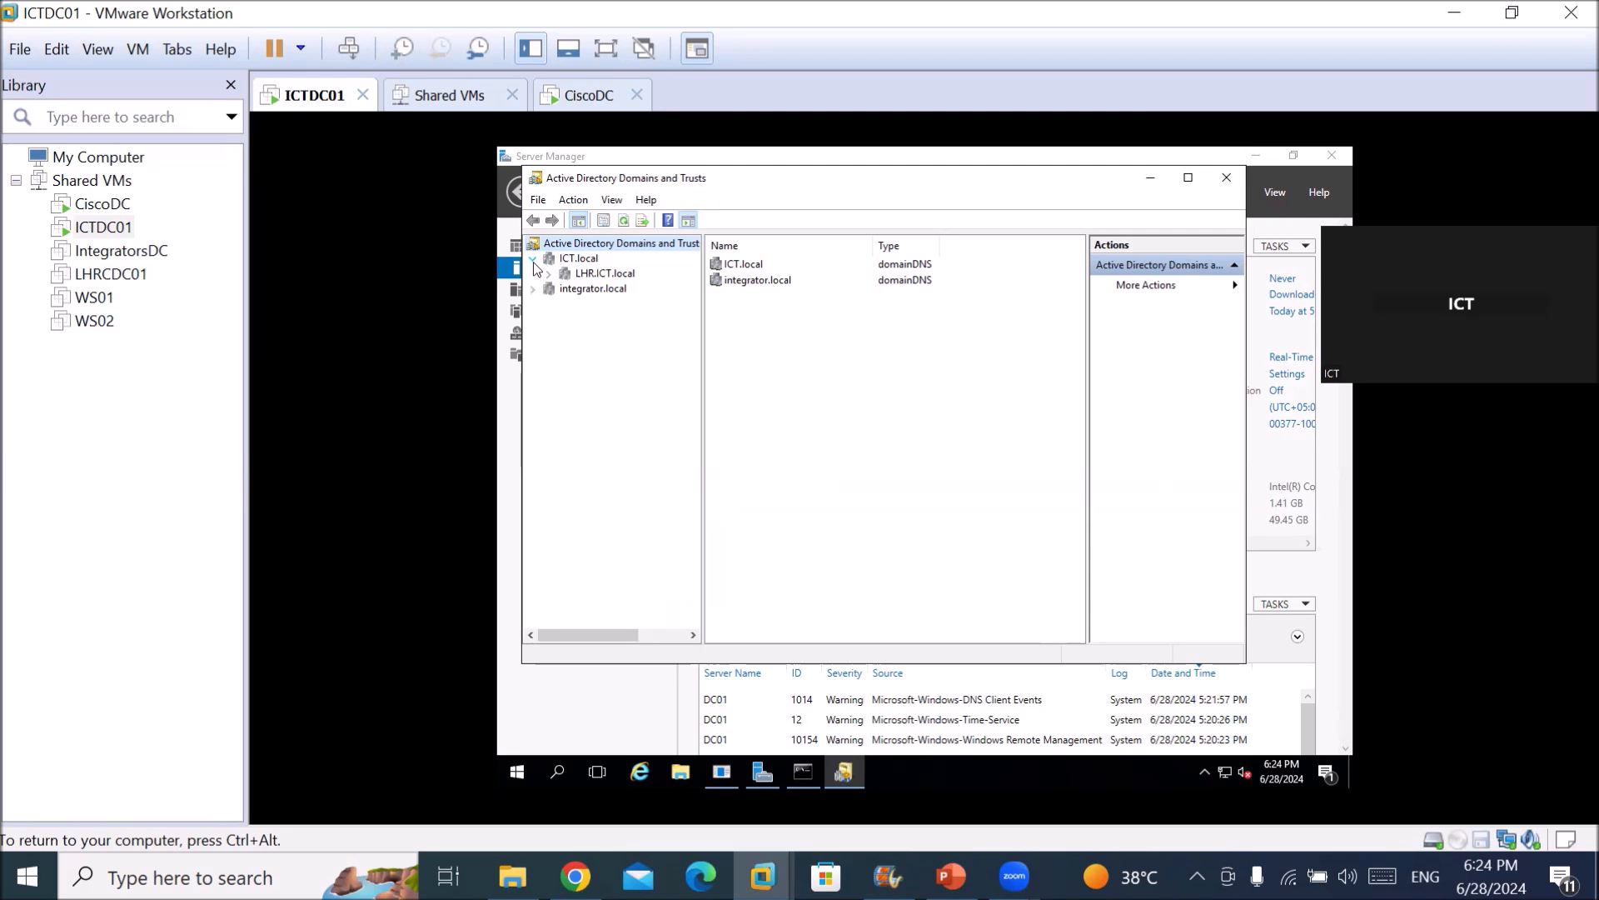
right_click(579, 263)
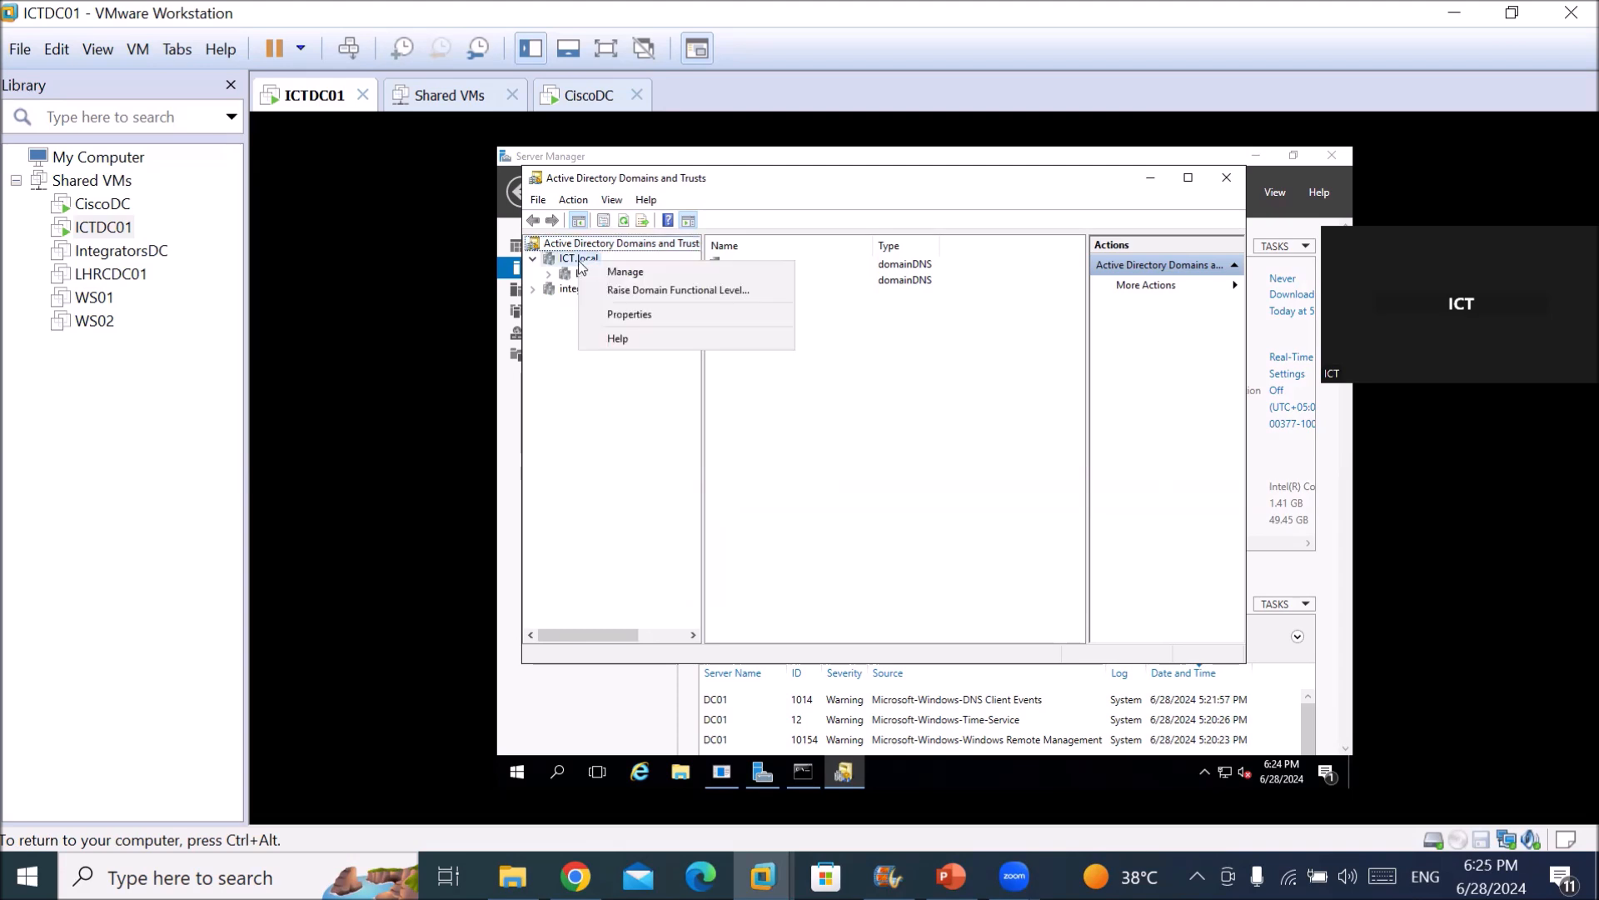
click(687, 315)
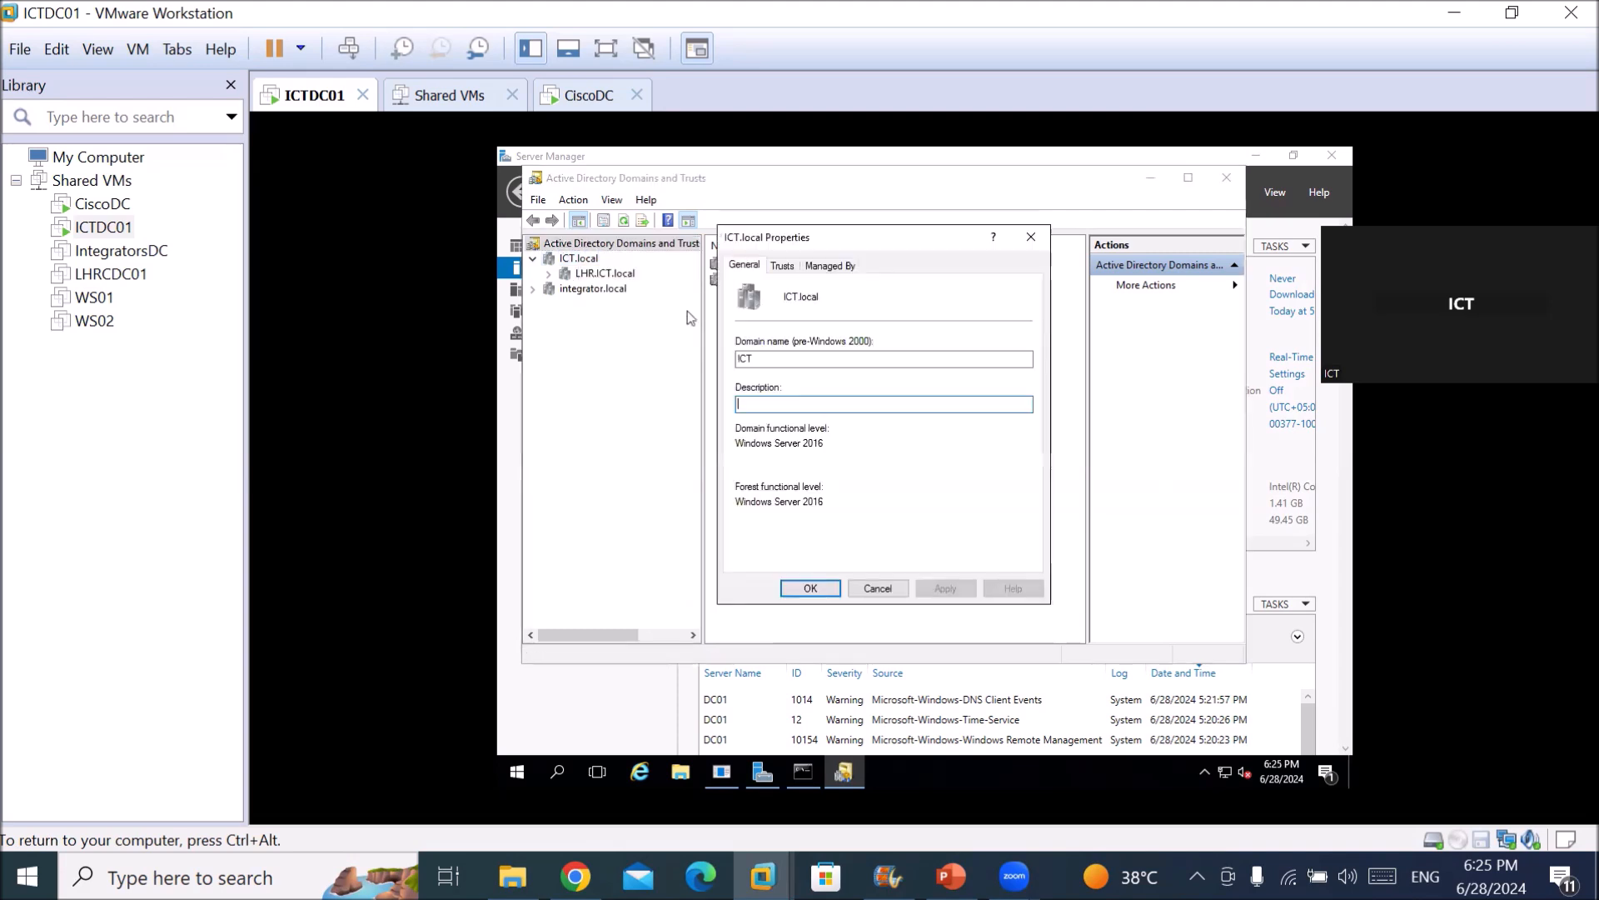
click(783, 267)
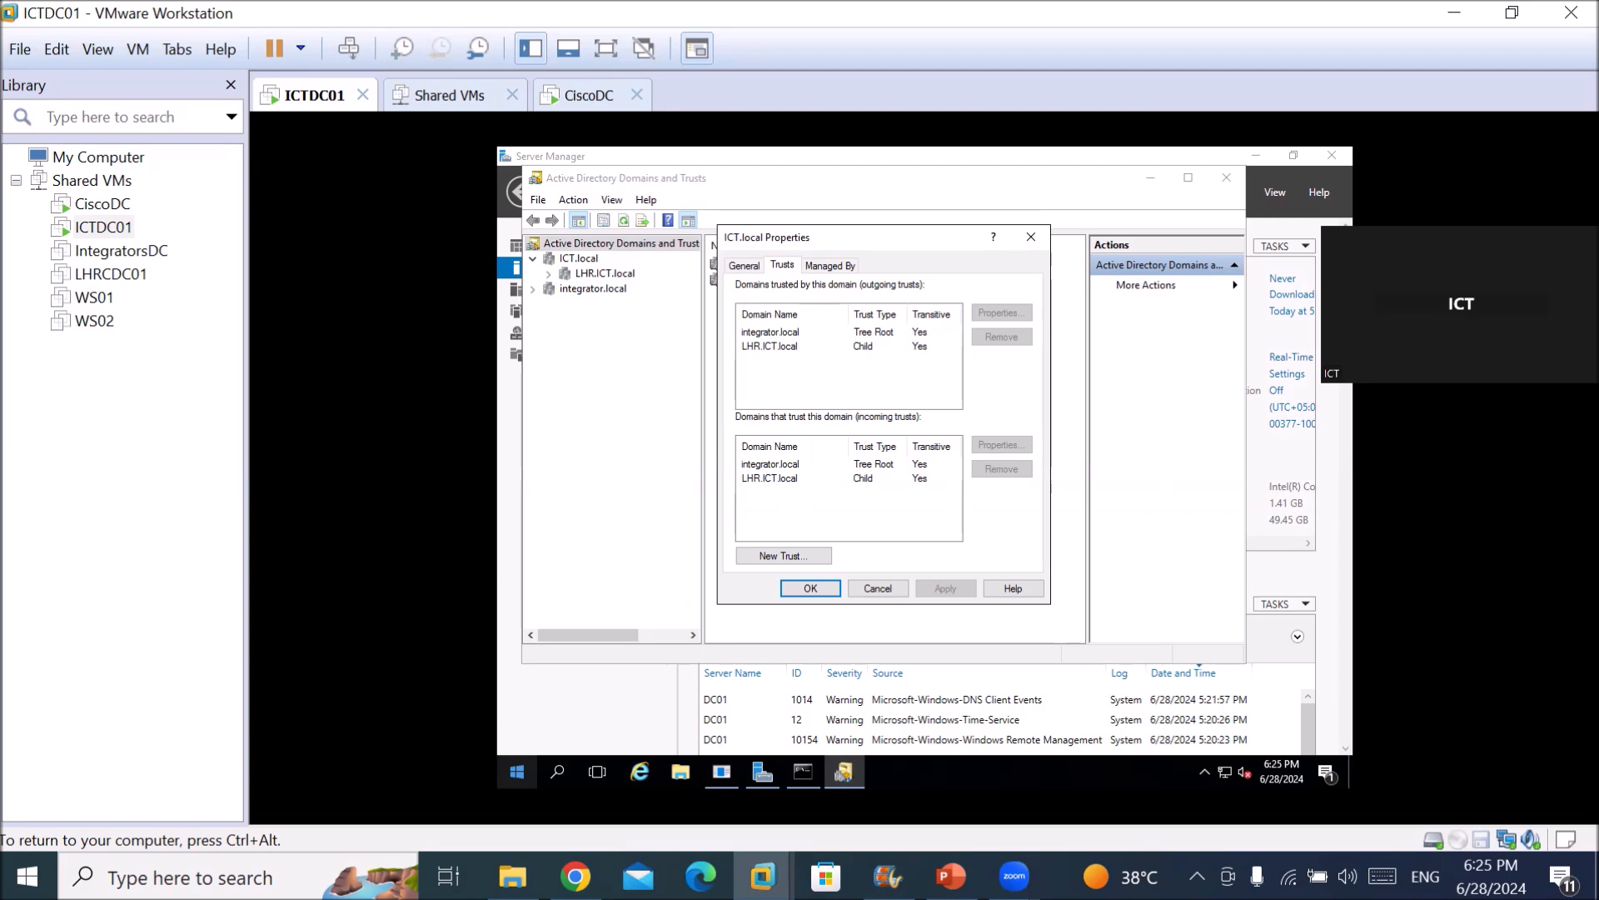
click(774, 332)
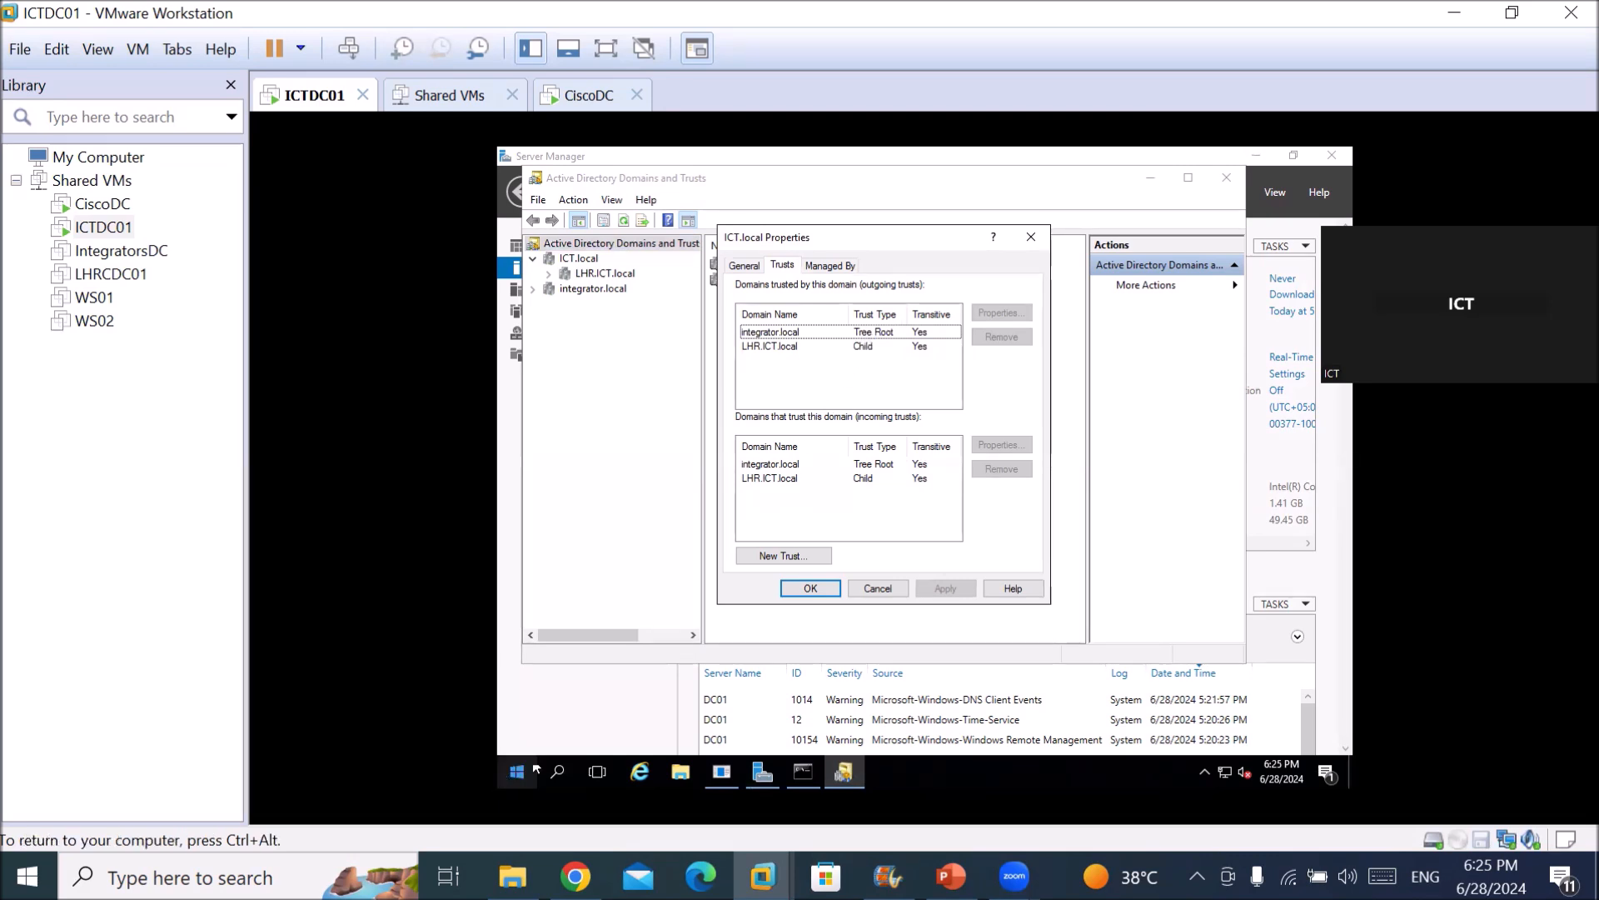
click(866, 333)
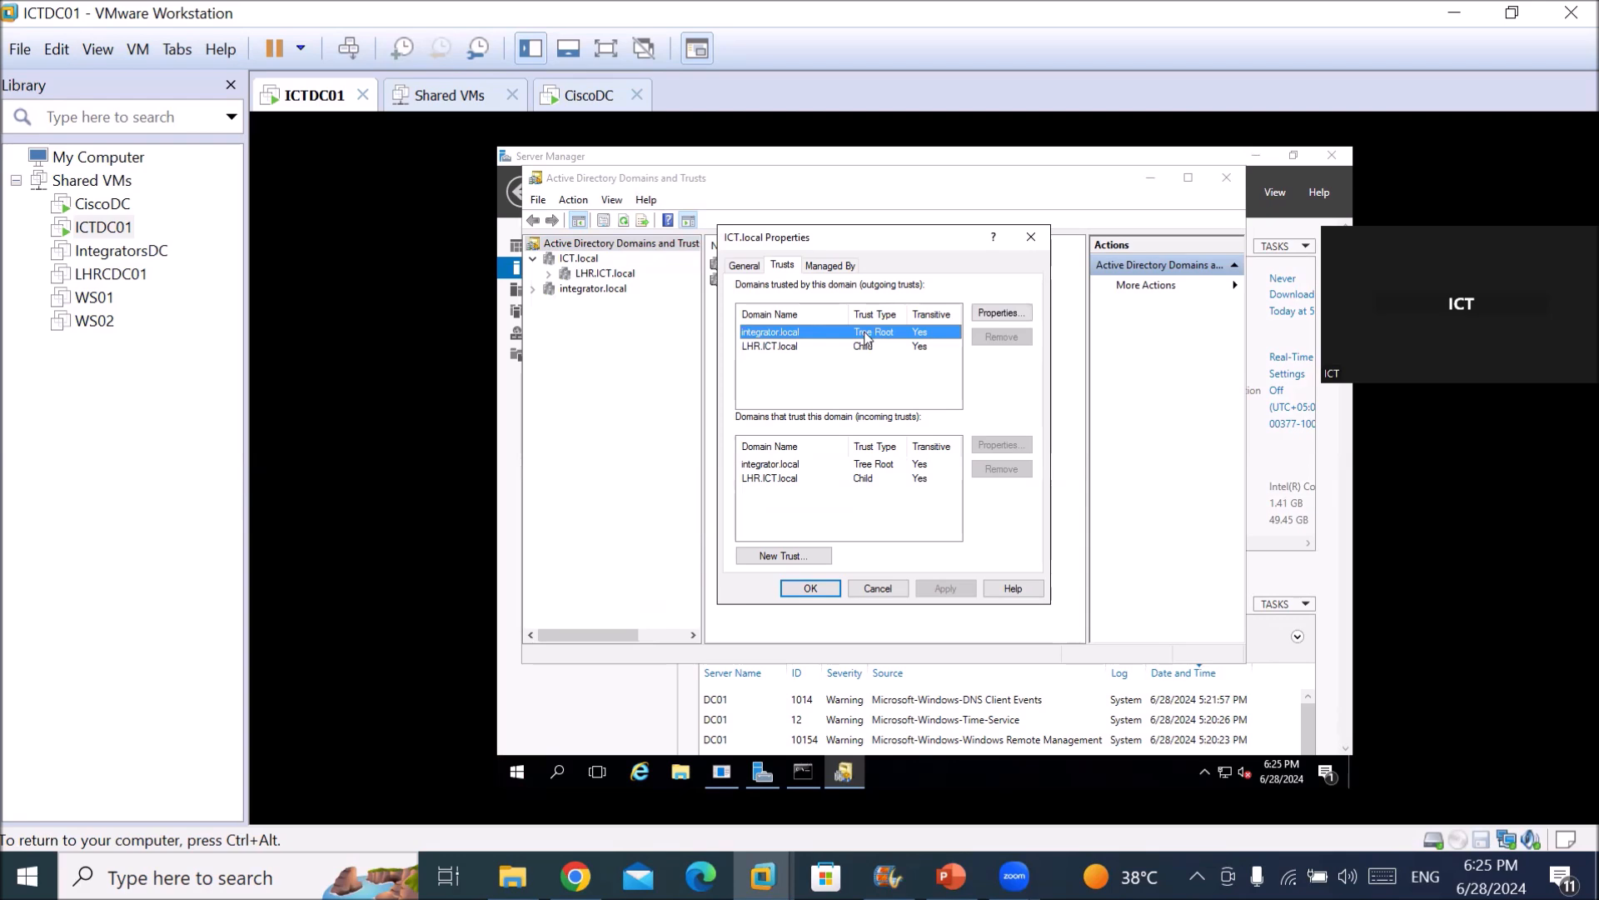
click(866, 349)
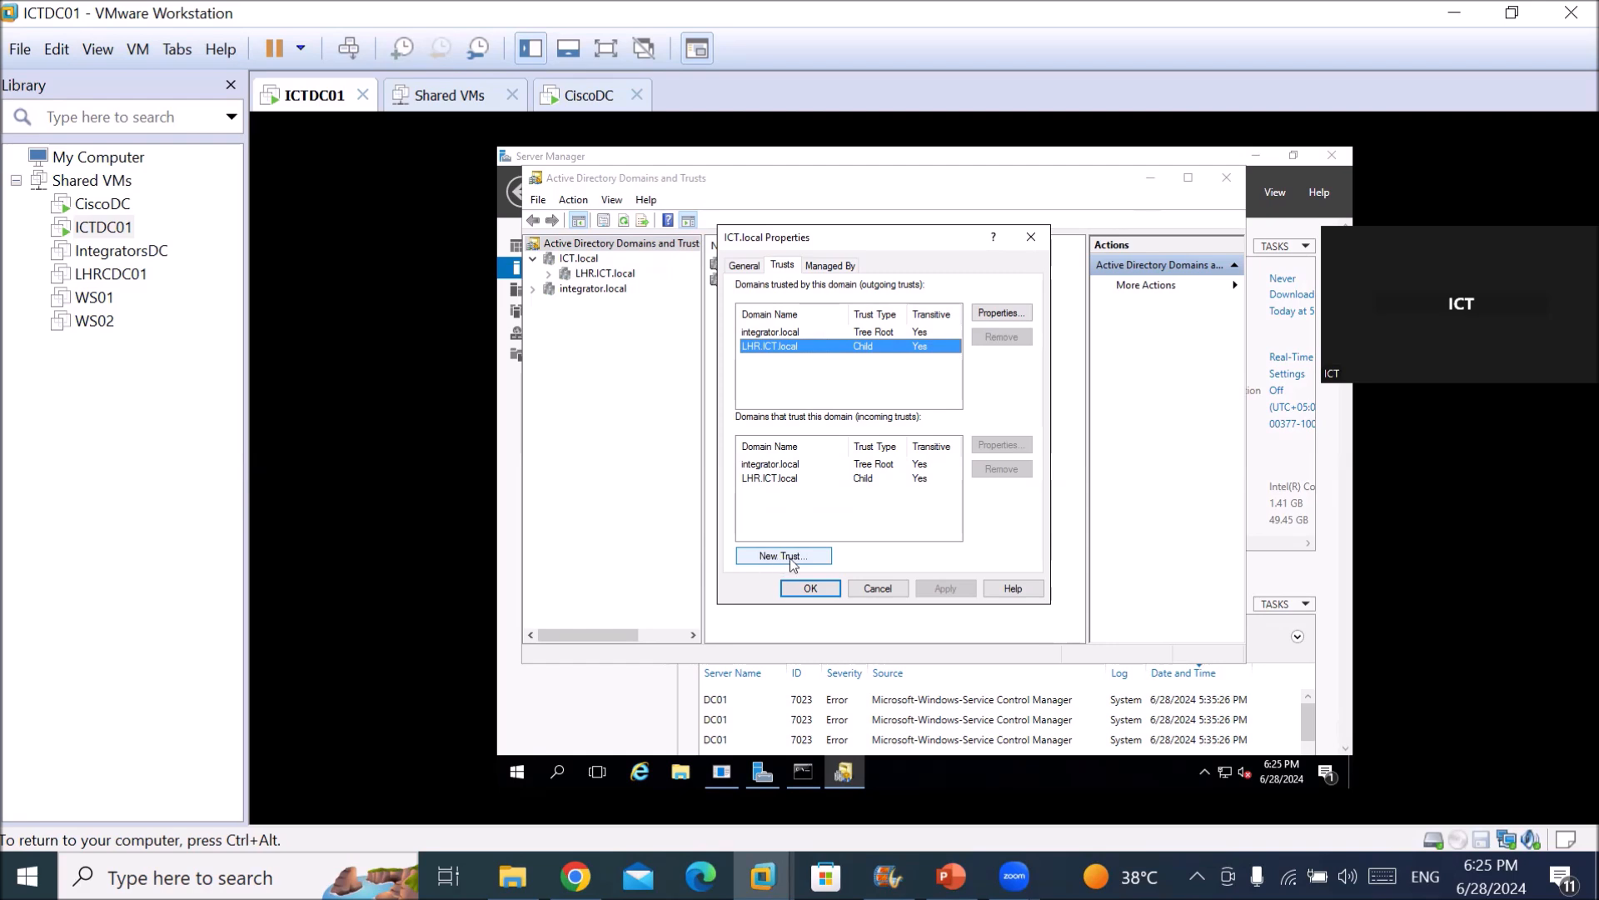
click(873, 590)
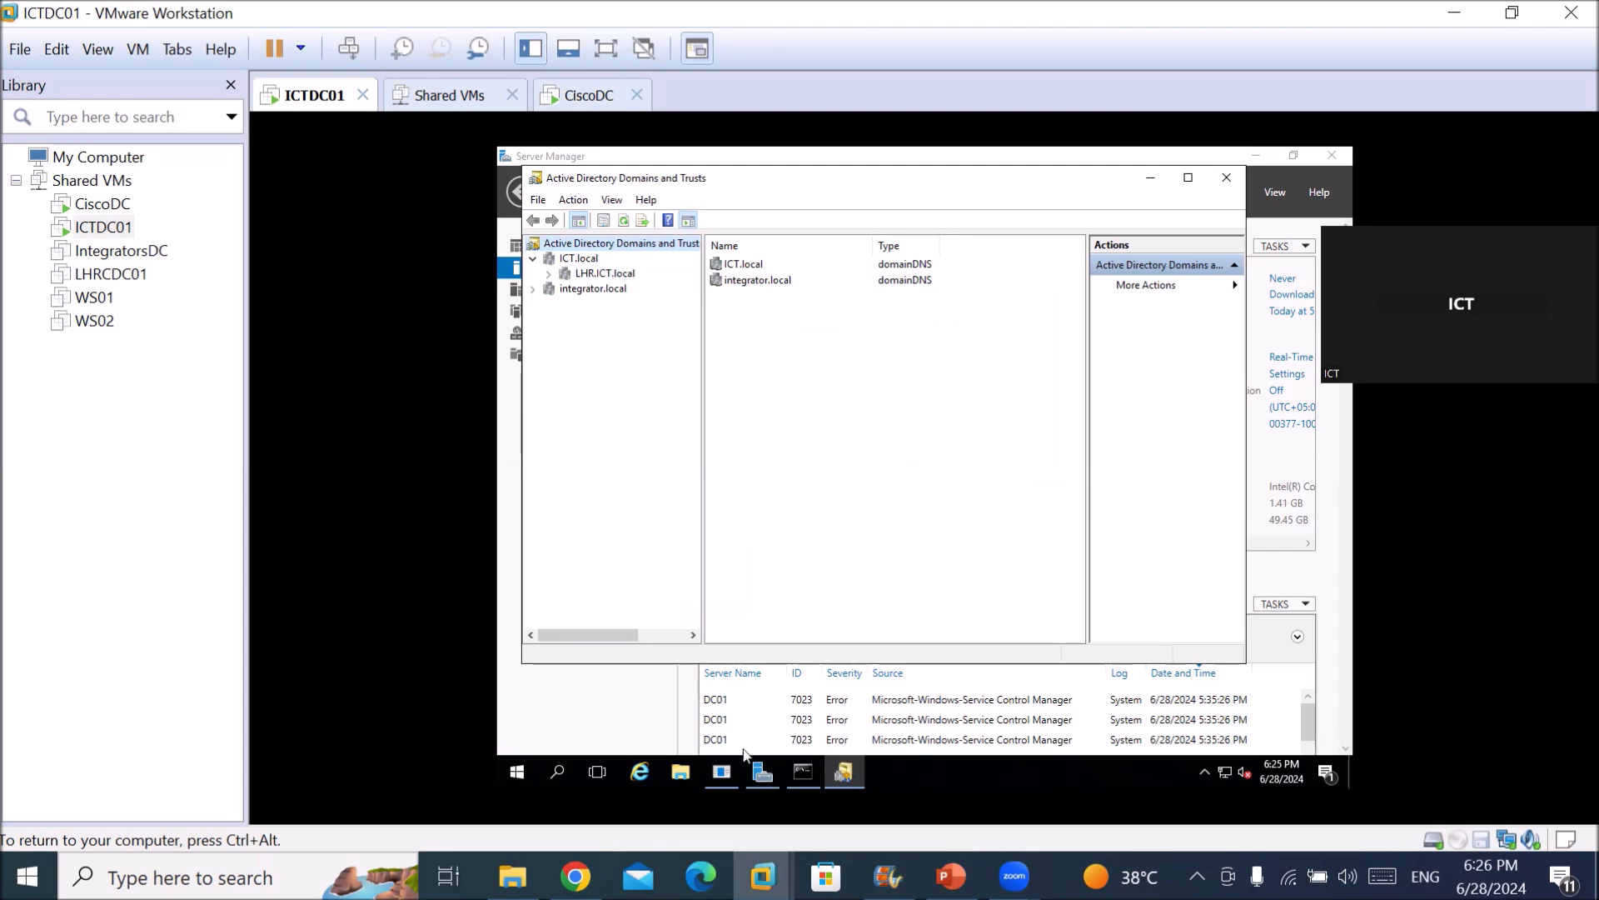
click(617, 717)
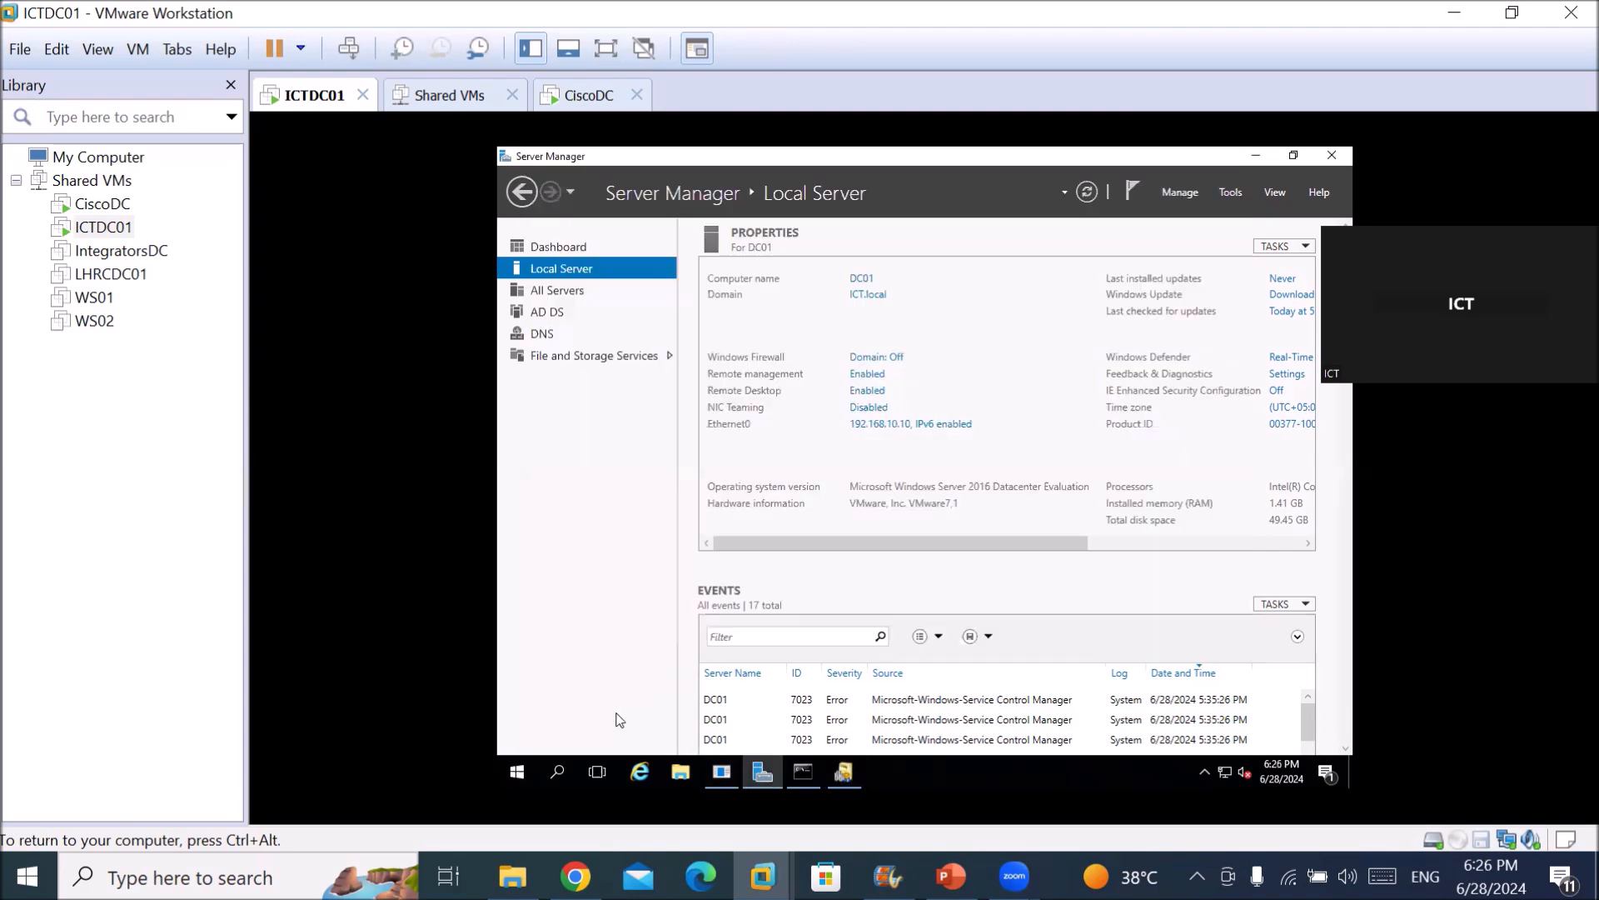
click(1230, 191)
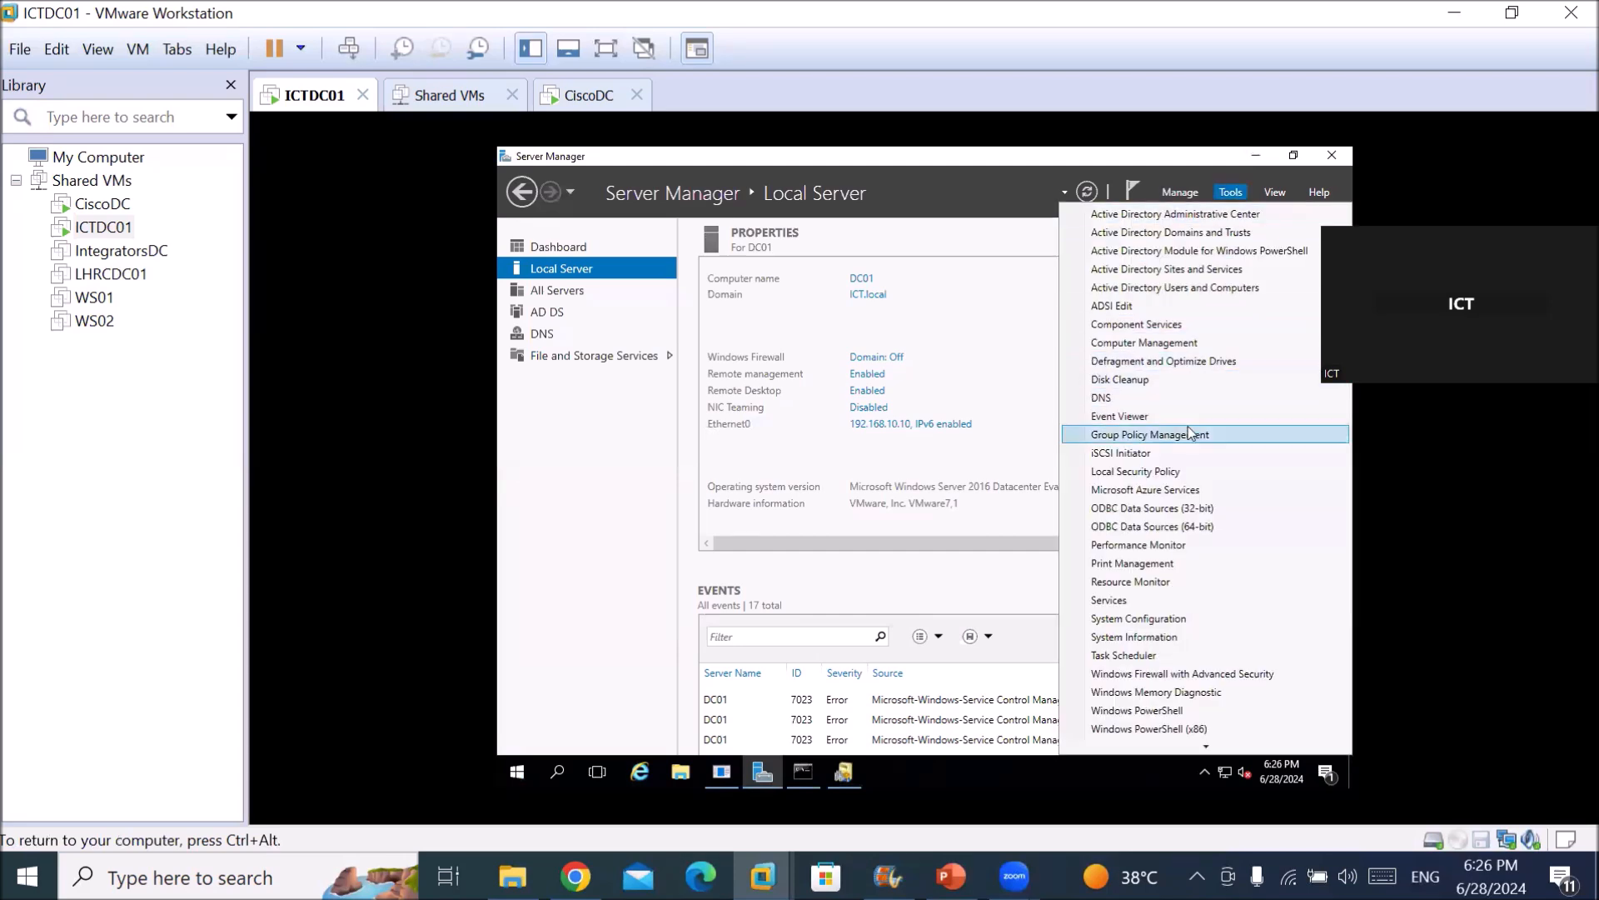
click(1201, 399)
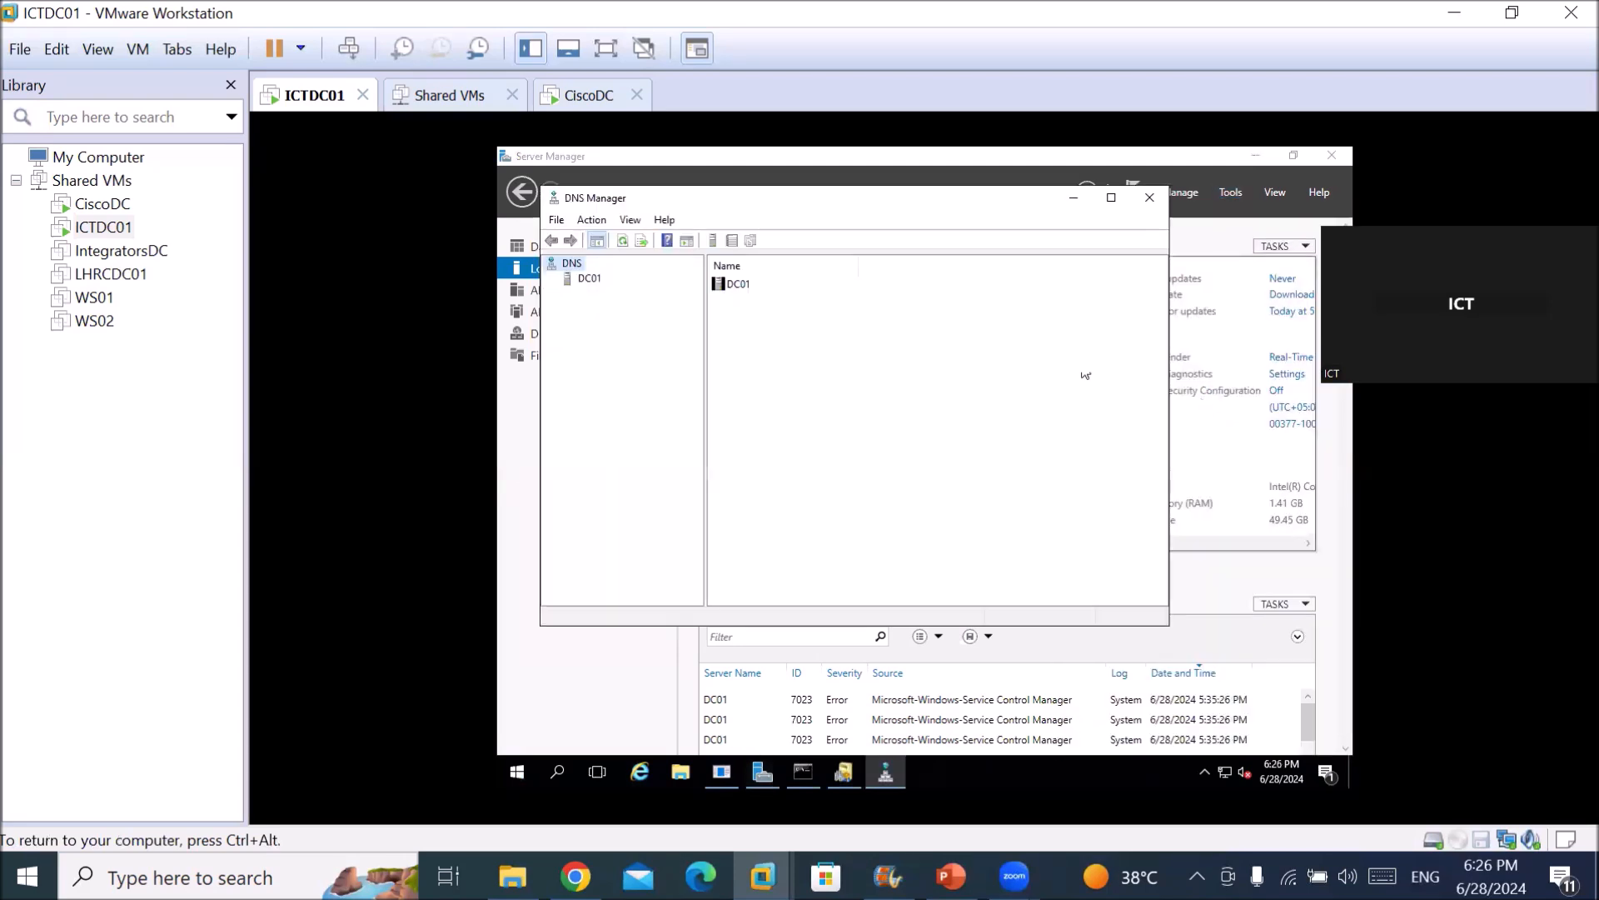
click(583, 279)
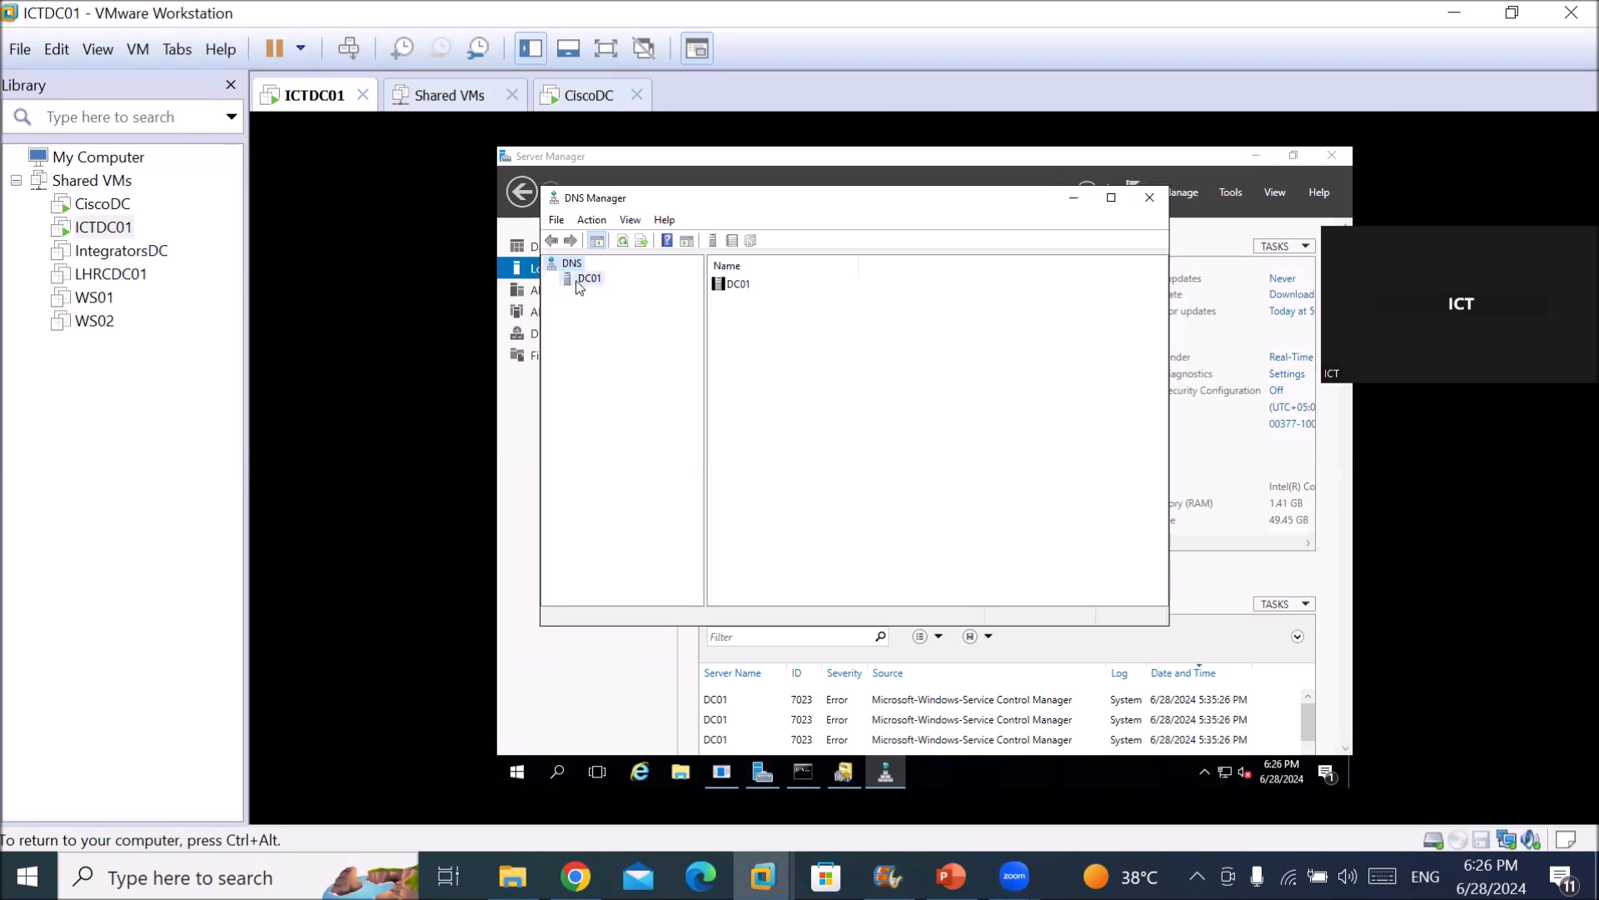
click(551, 279)
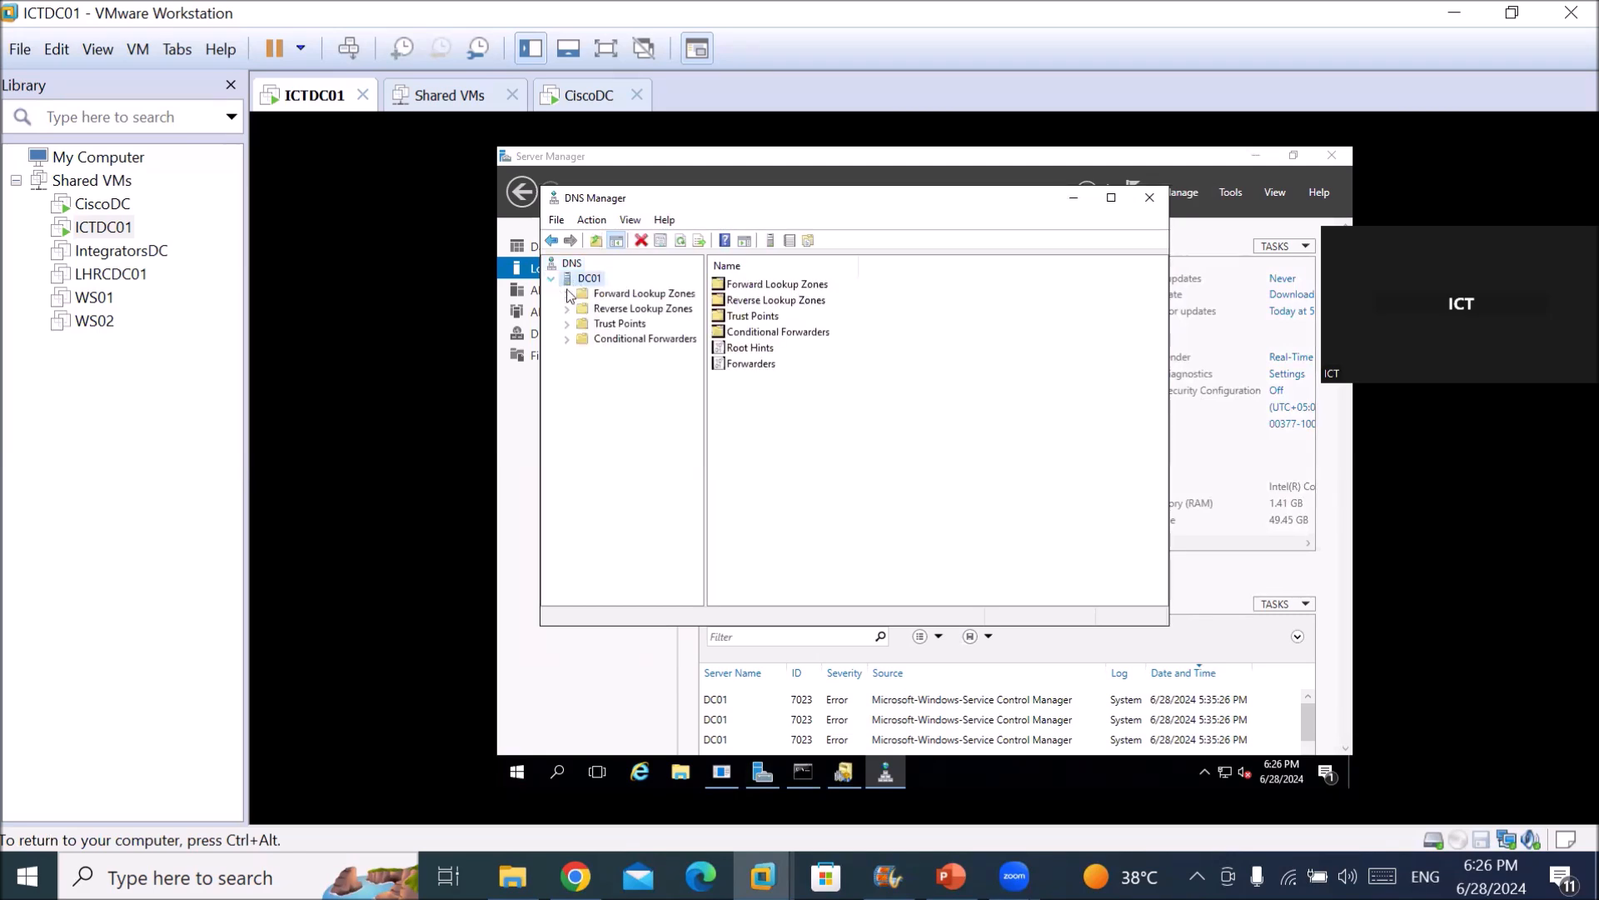
double_click(580, 296)
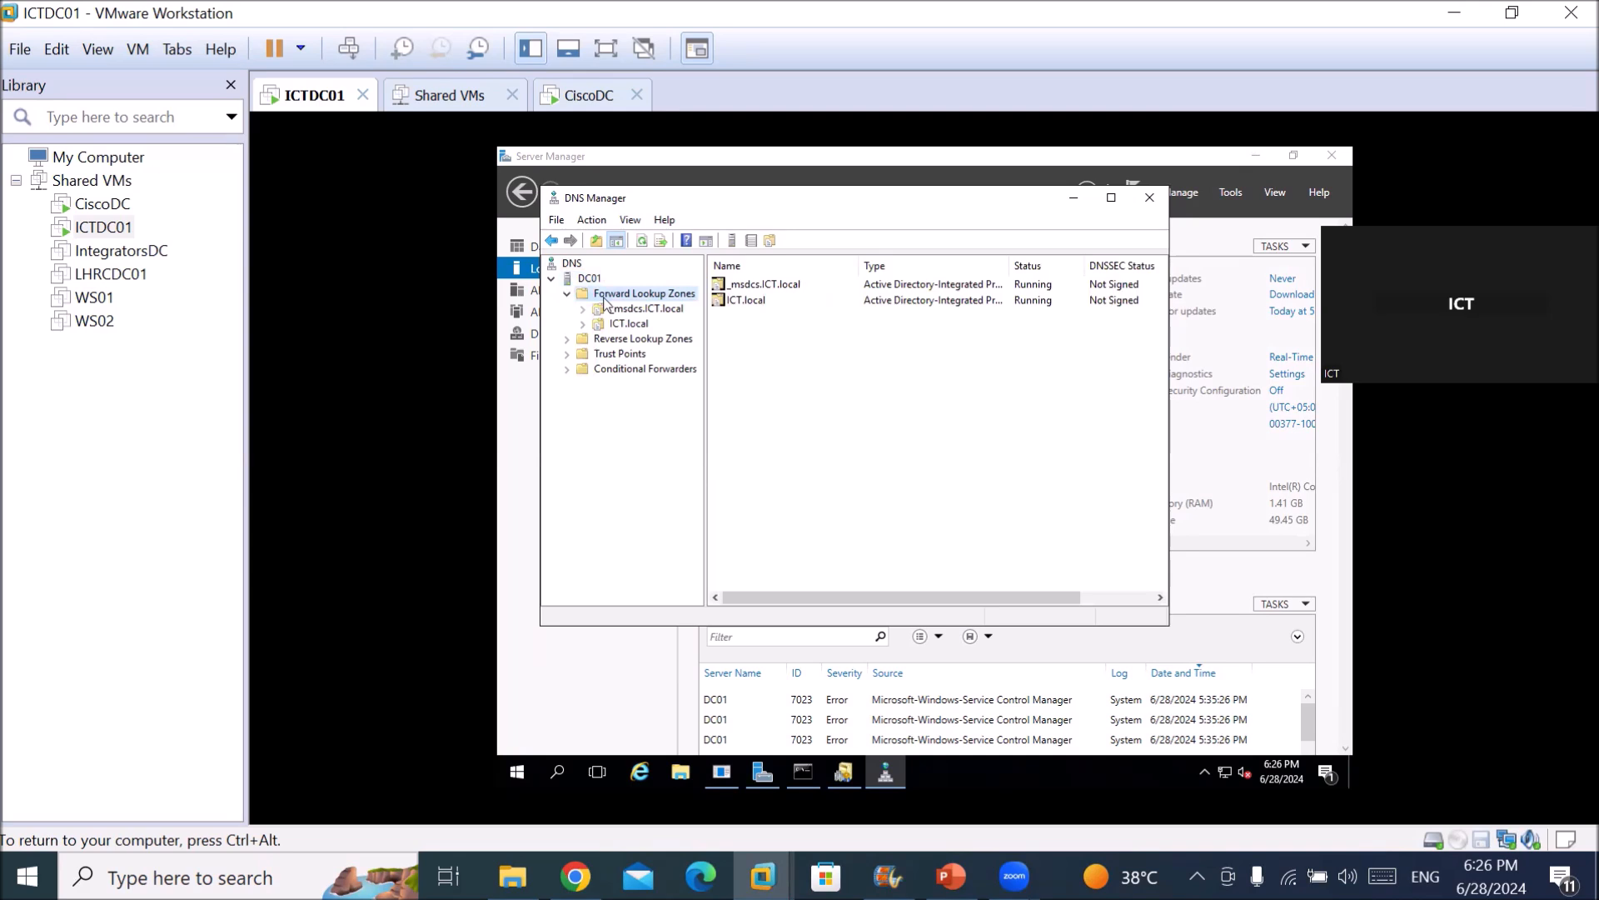
click(598, 324)
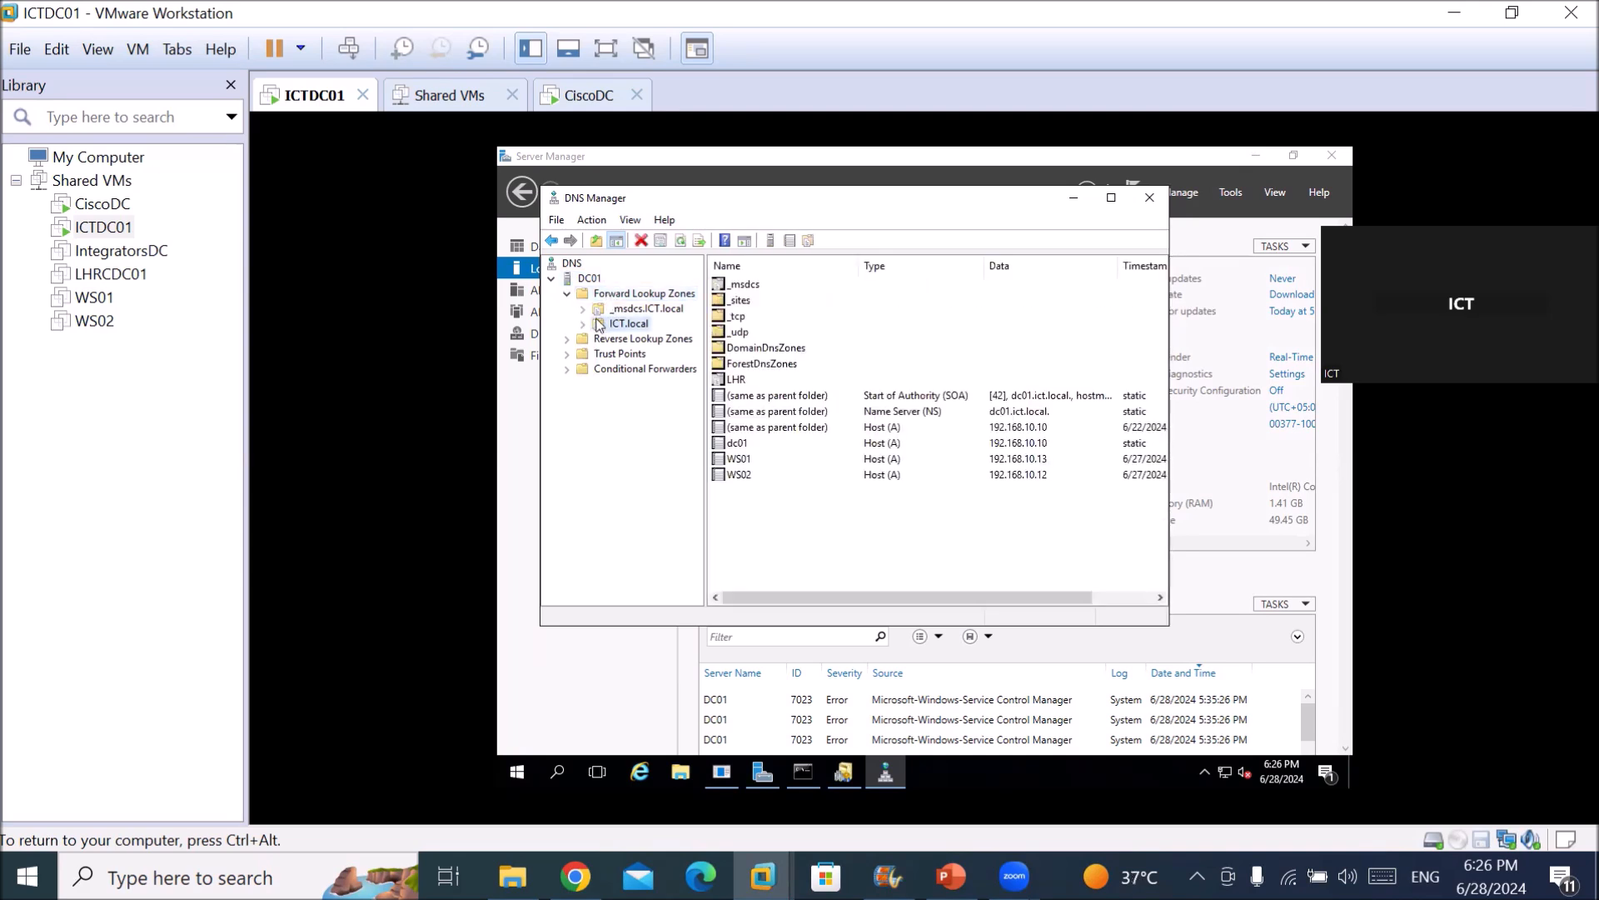
click(729, 381)
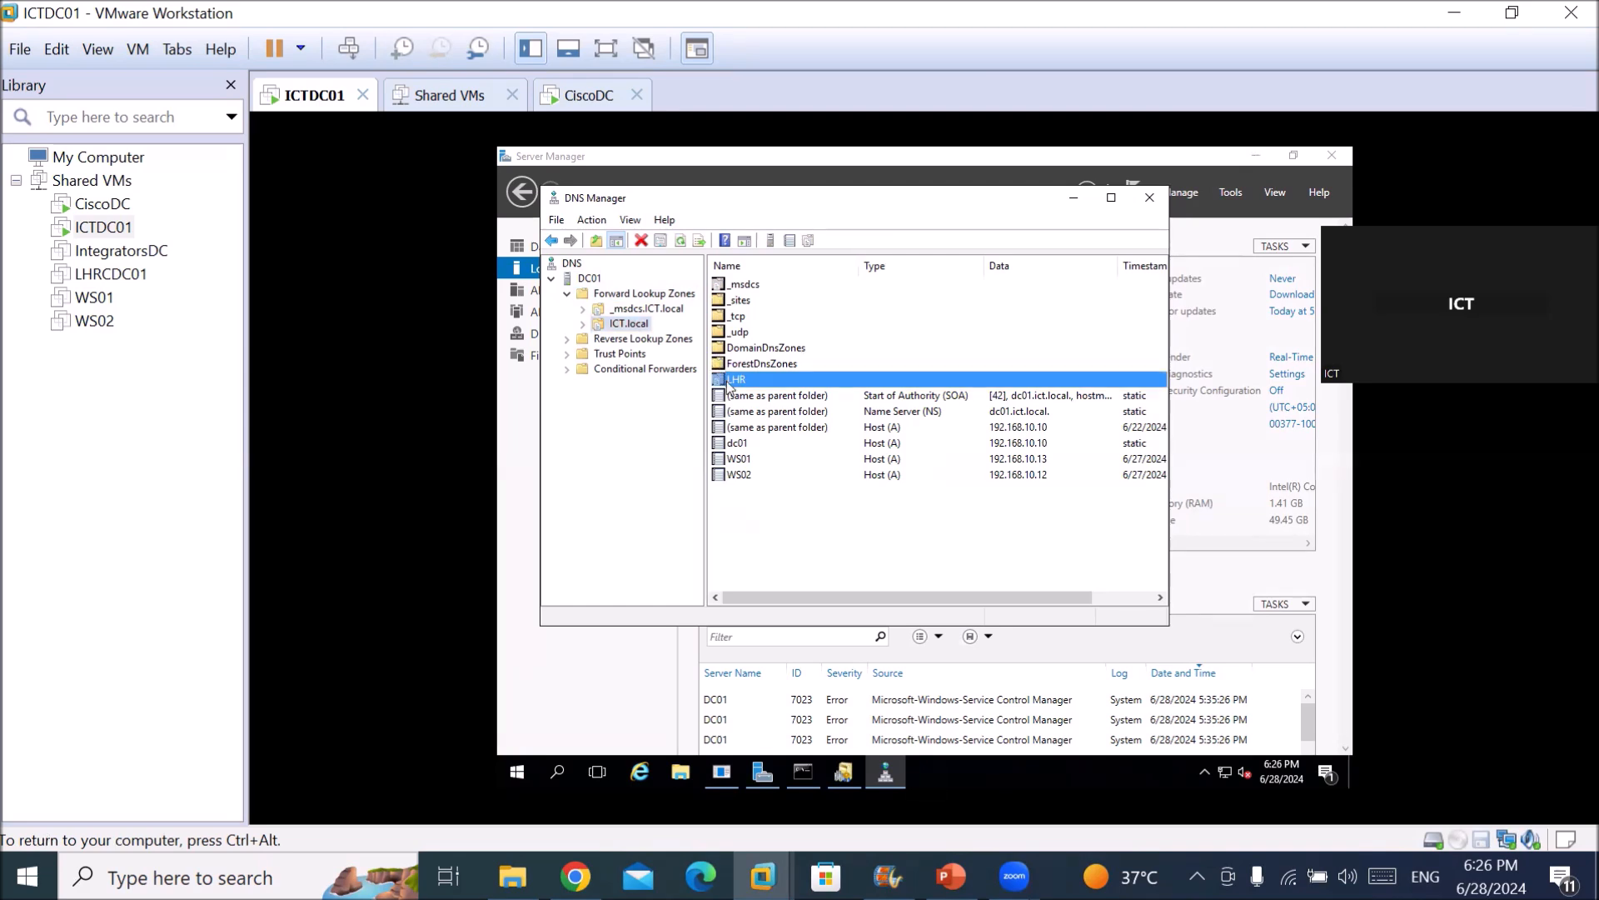
click(741, 460)
click(744, 477)
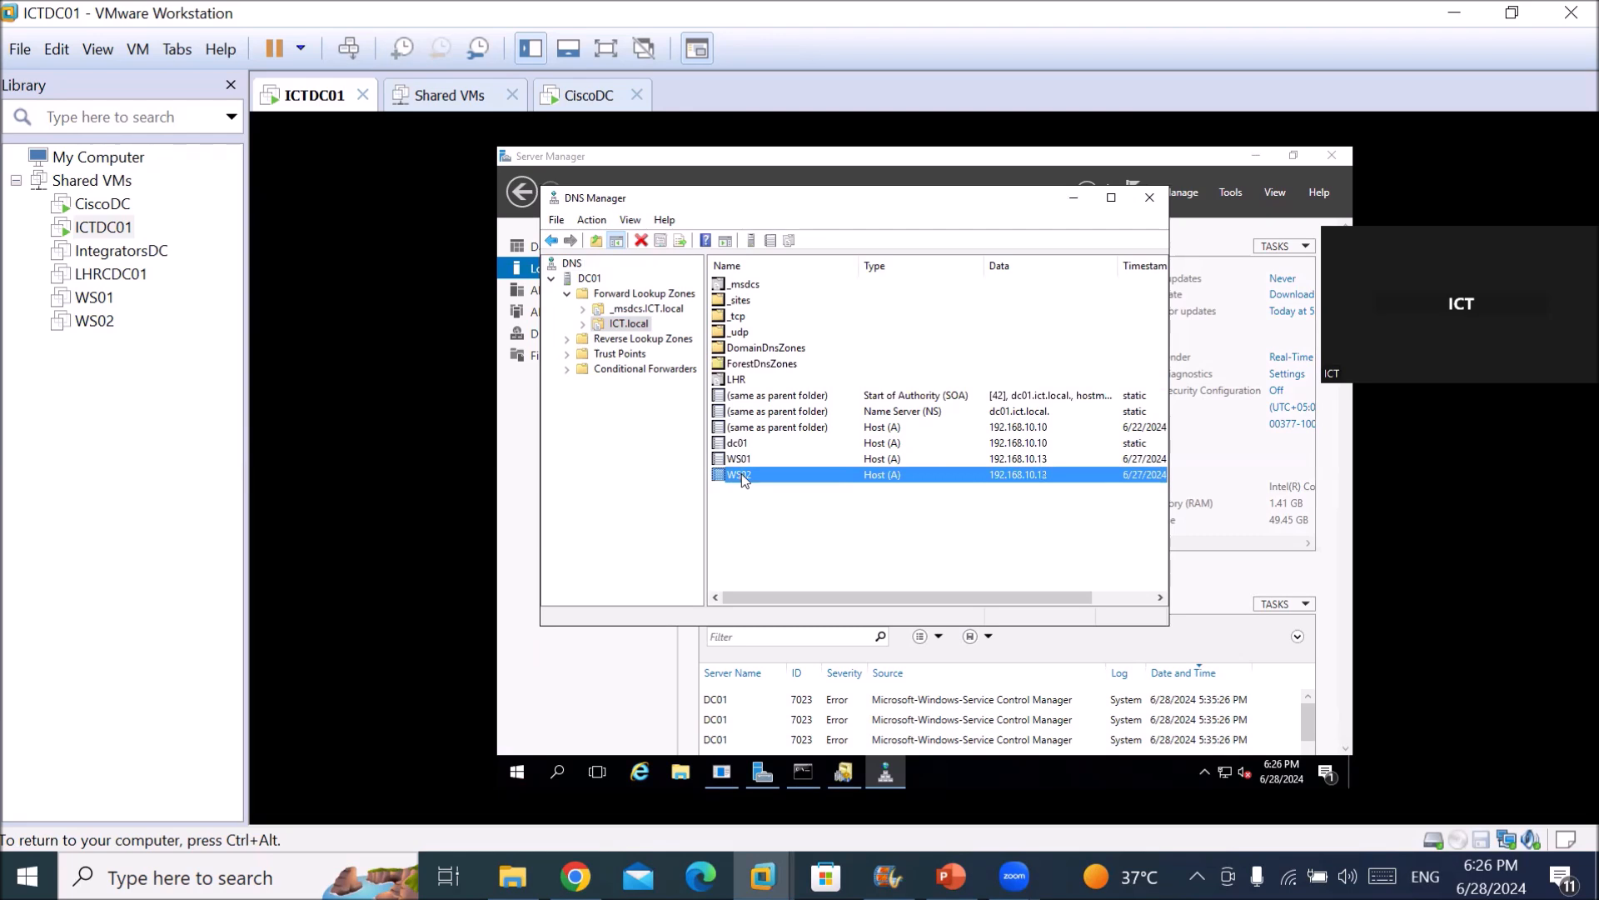
click(742, 460)
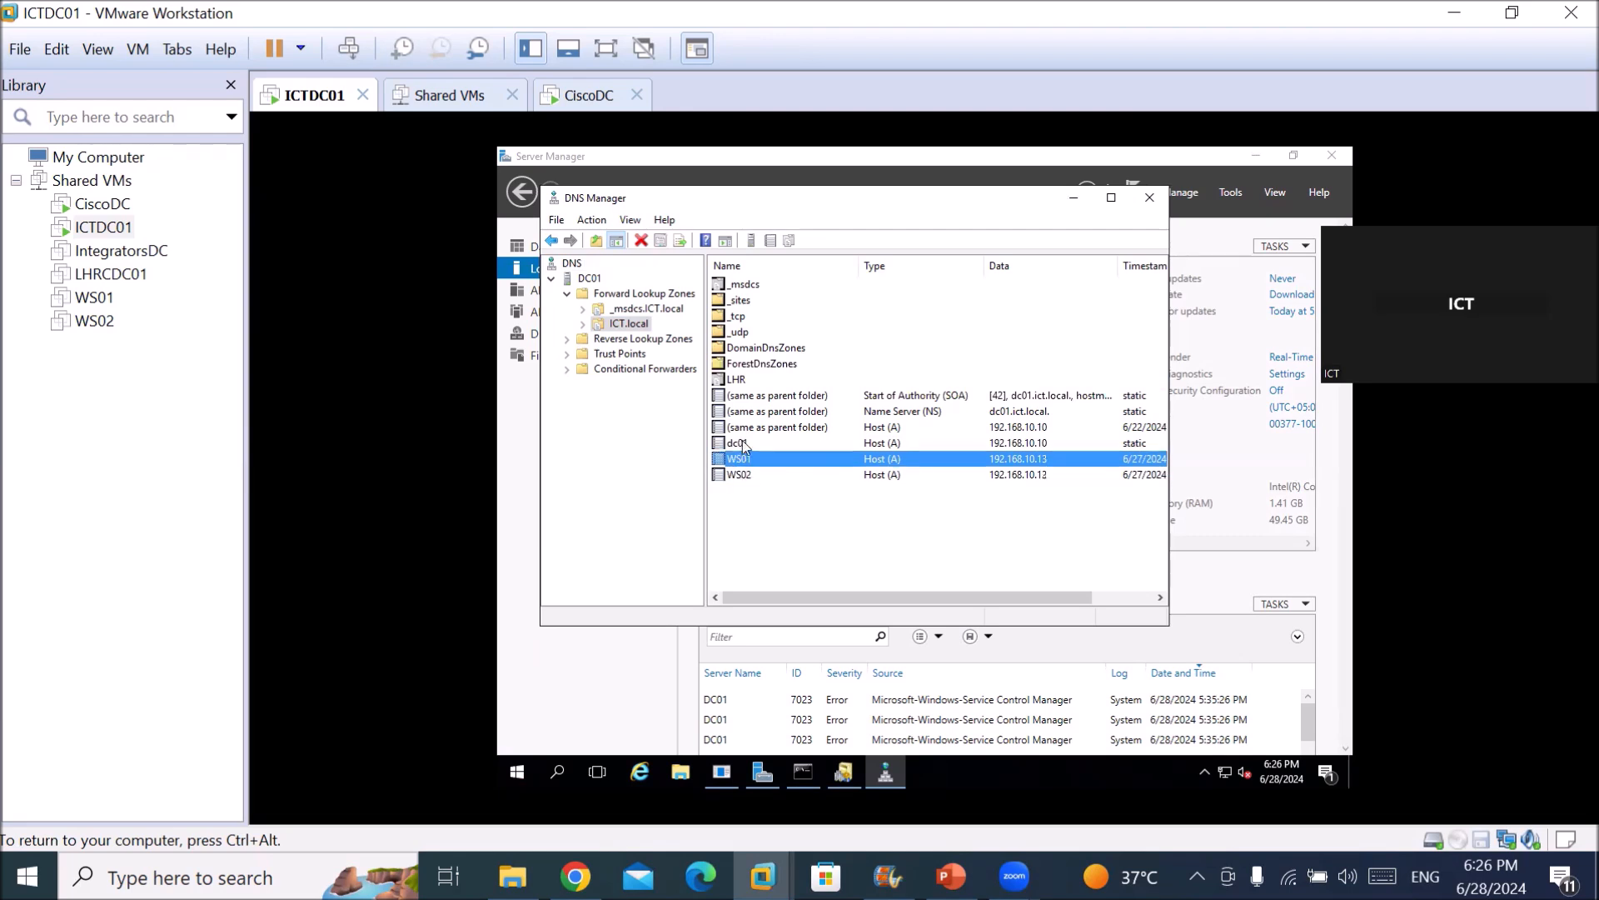
click(744, 445)
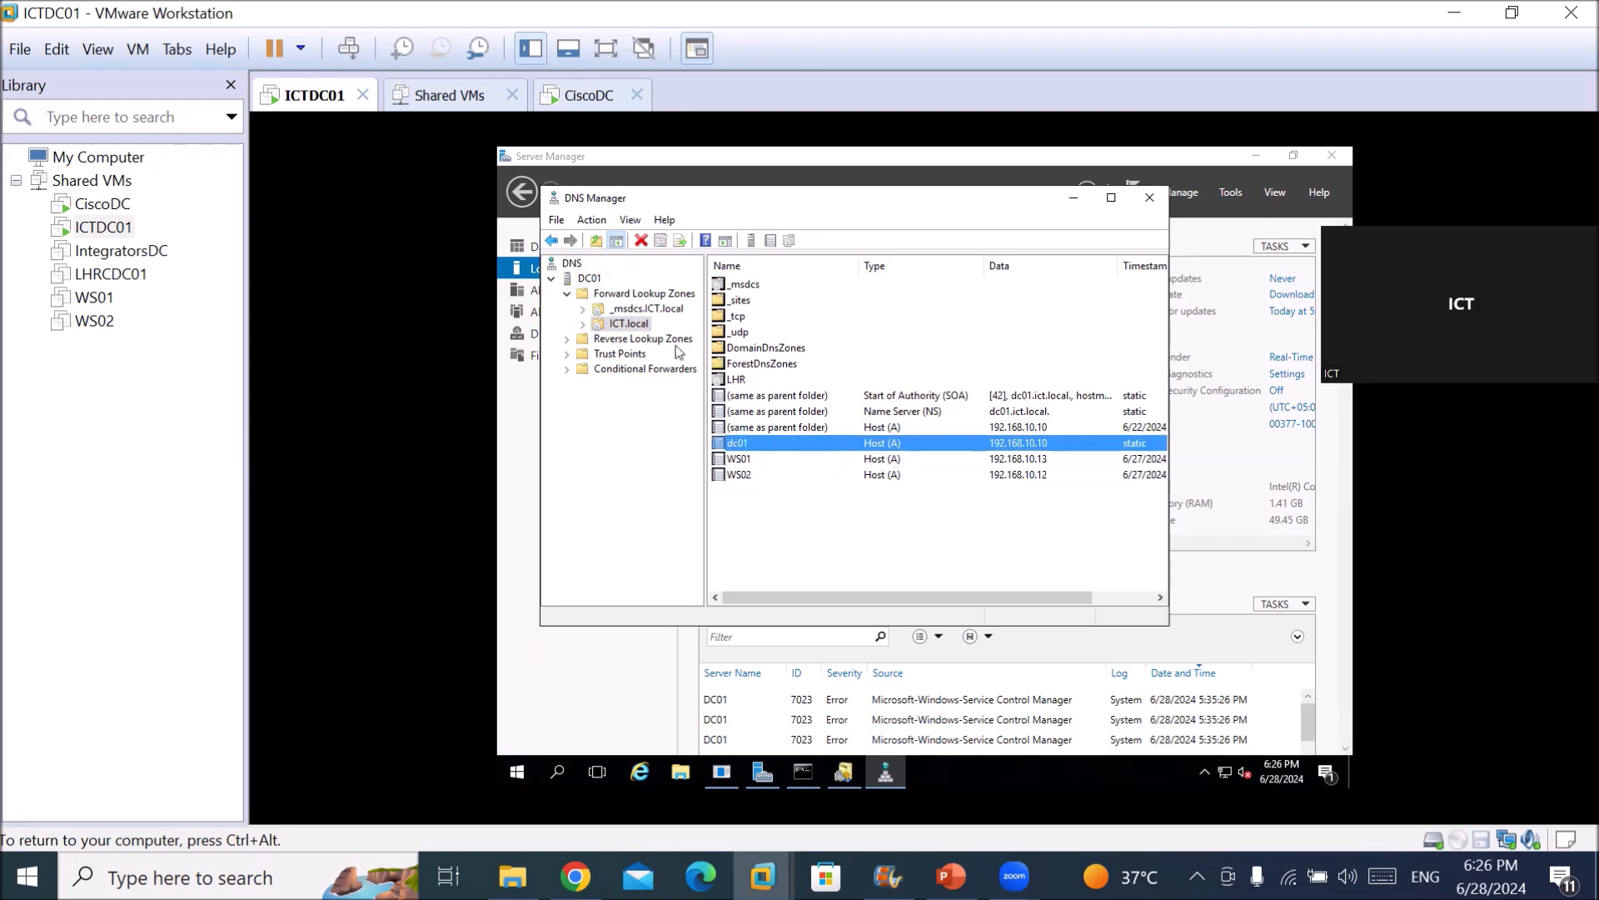
Expand _msdcs.ICT.local and browse the pdc and gc SRV record folders.
click(584, 310)
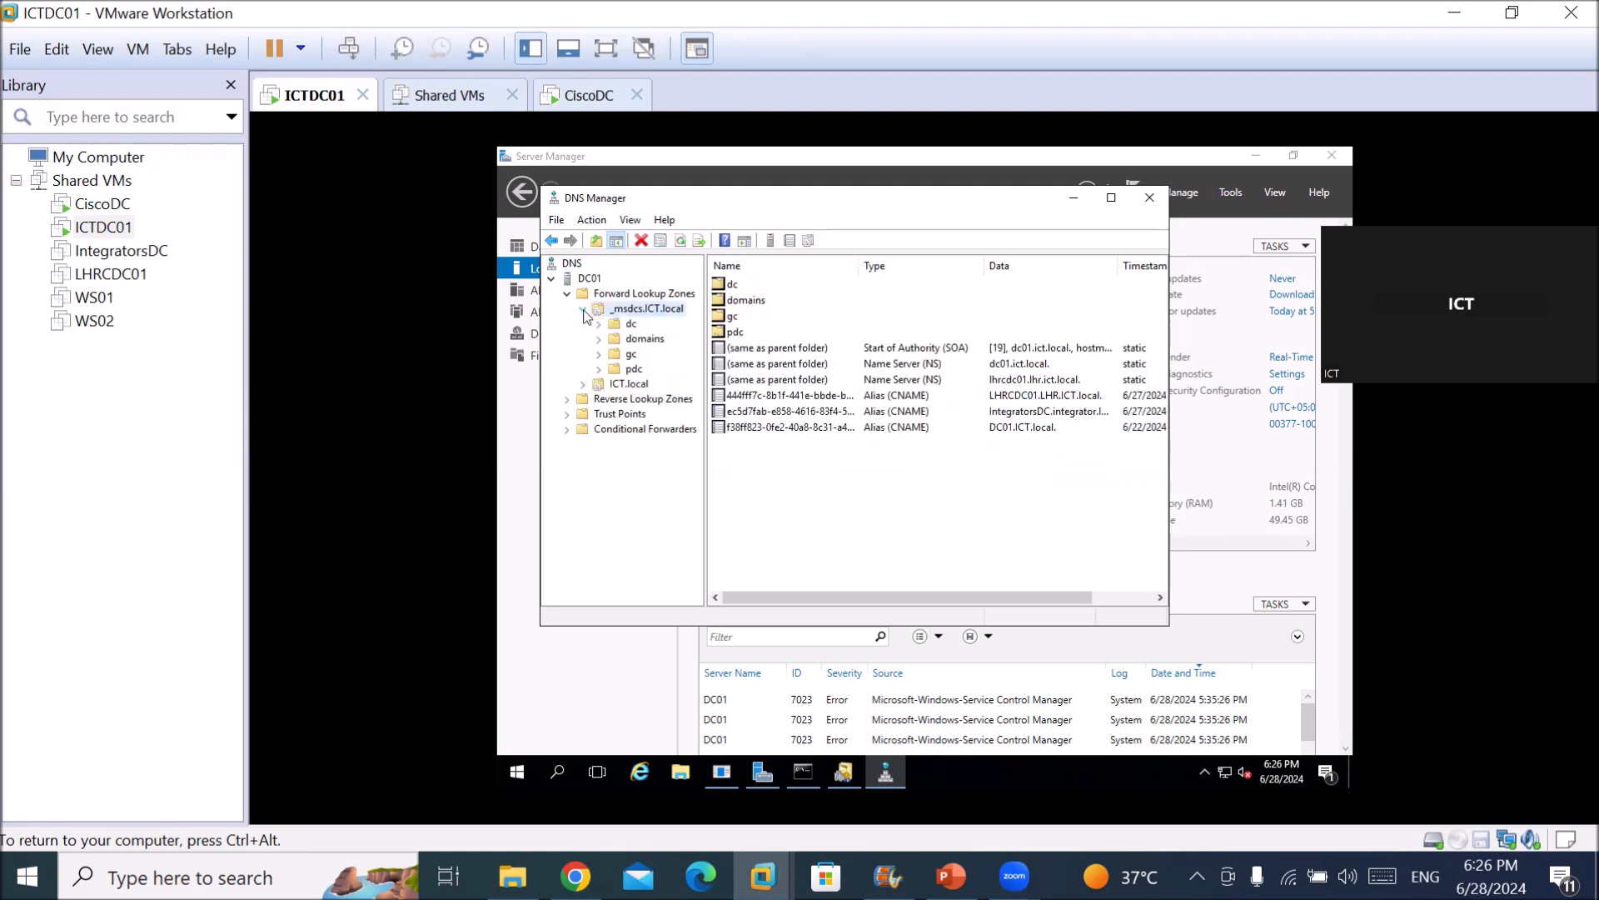
click(638, 372)
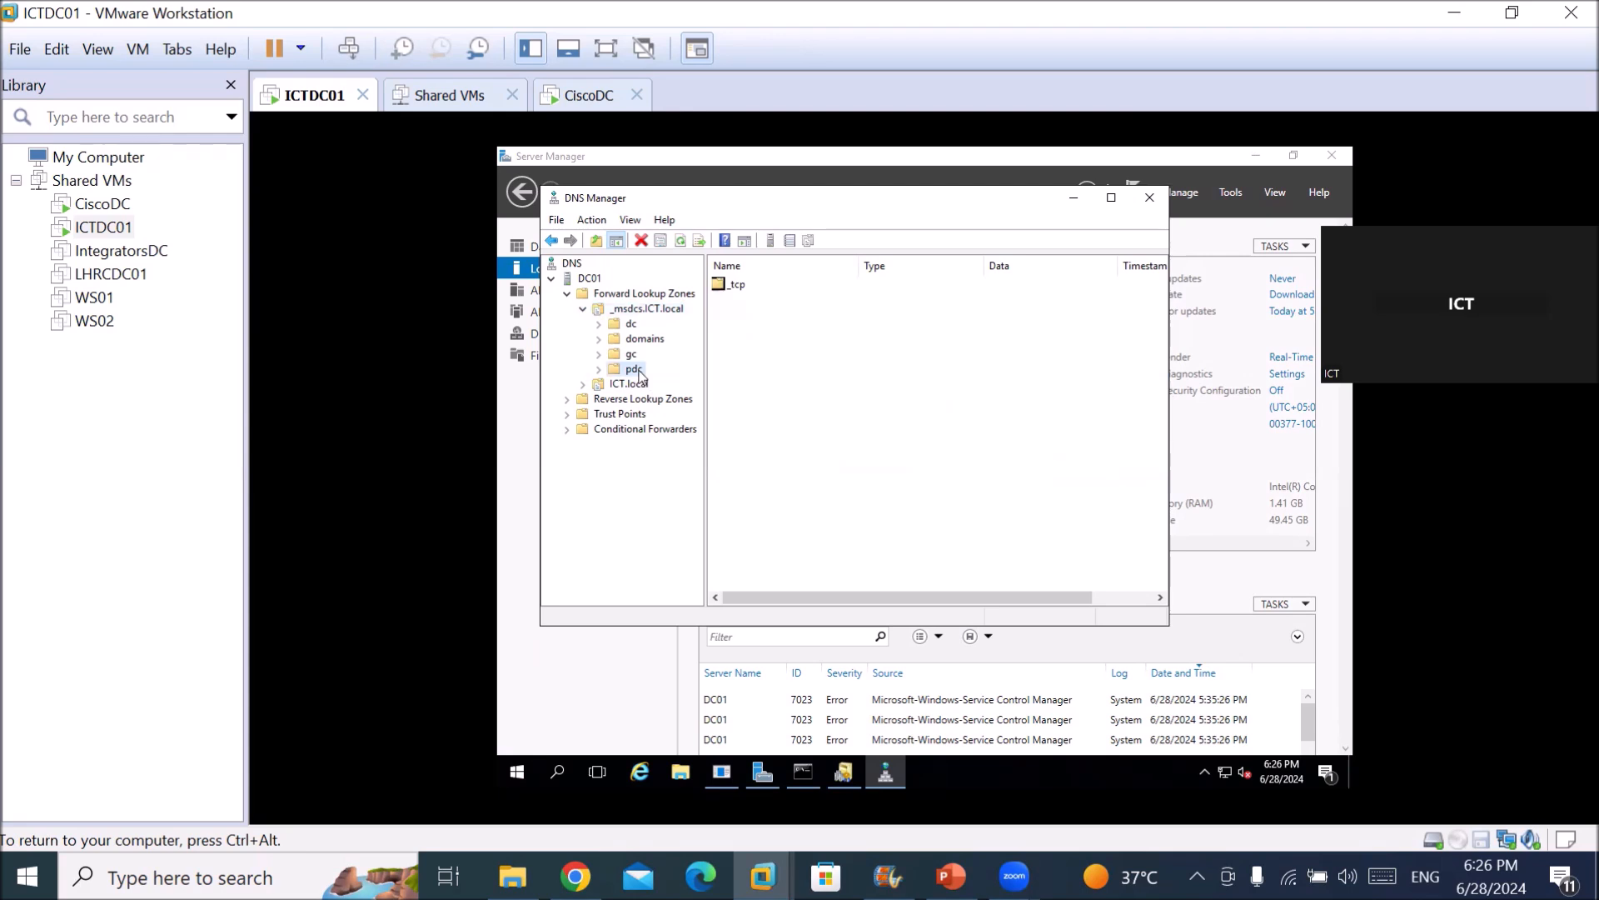
double_click(733, 285)
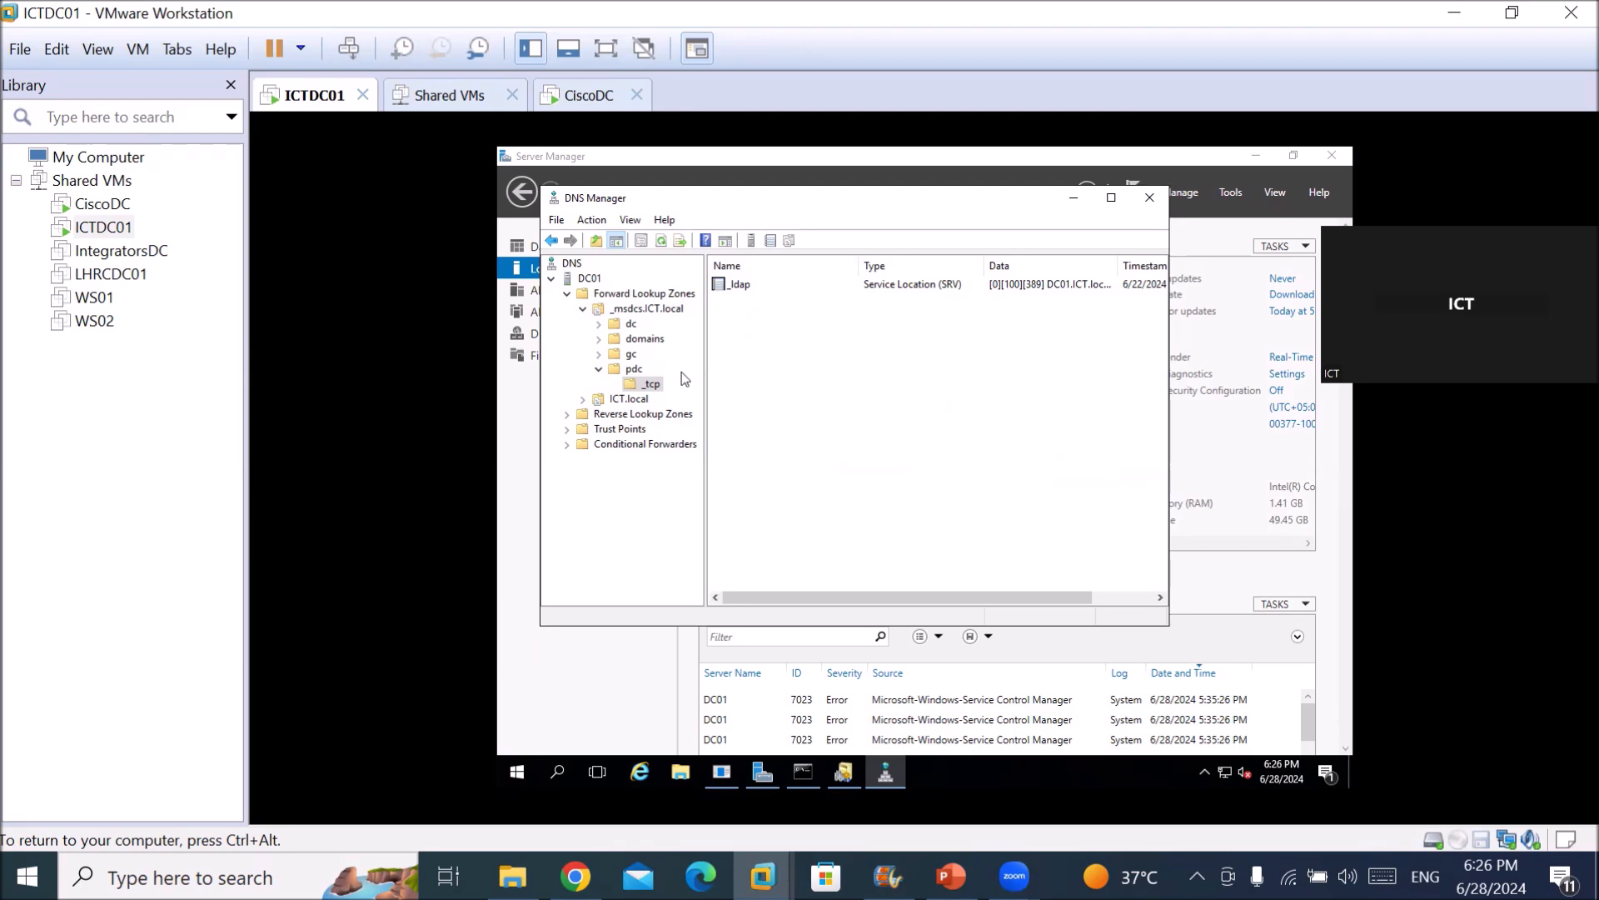
click(631, 357)
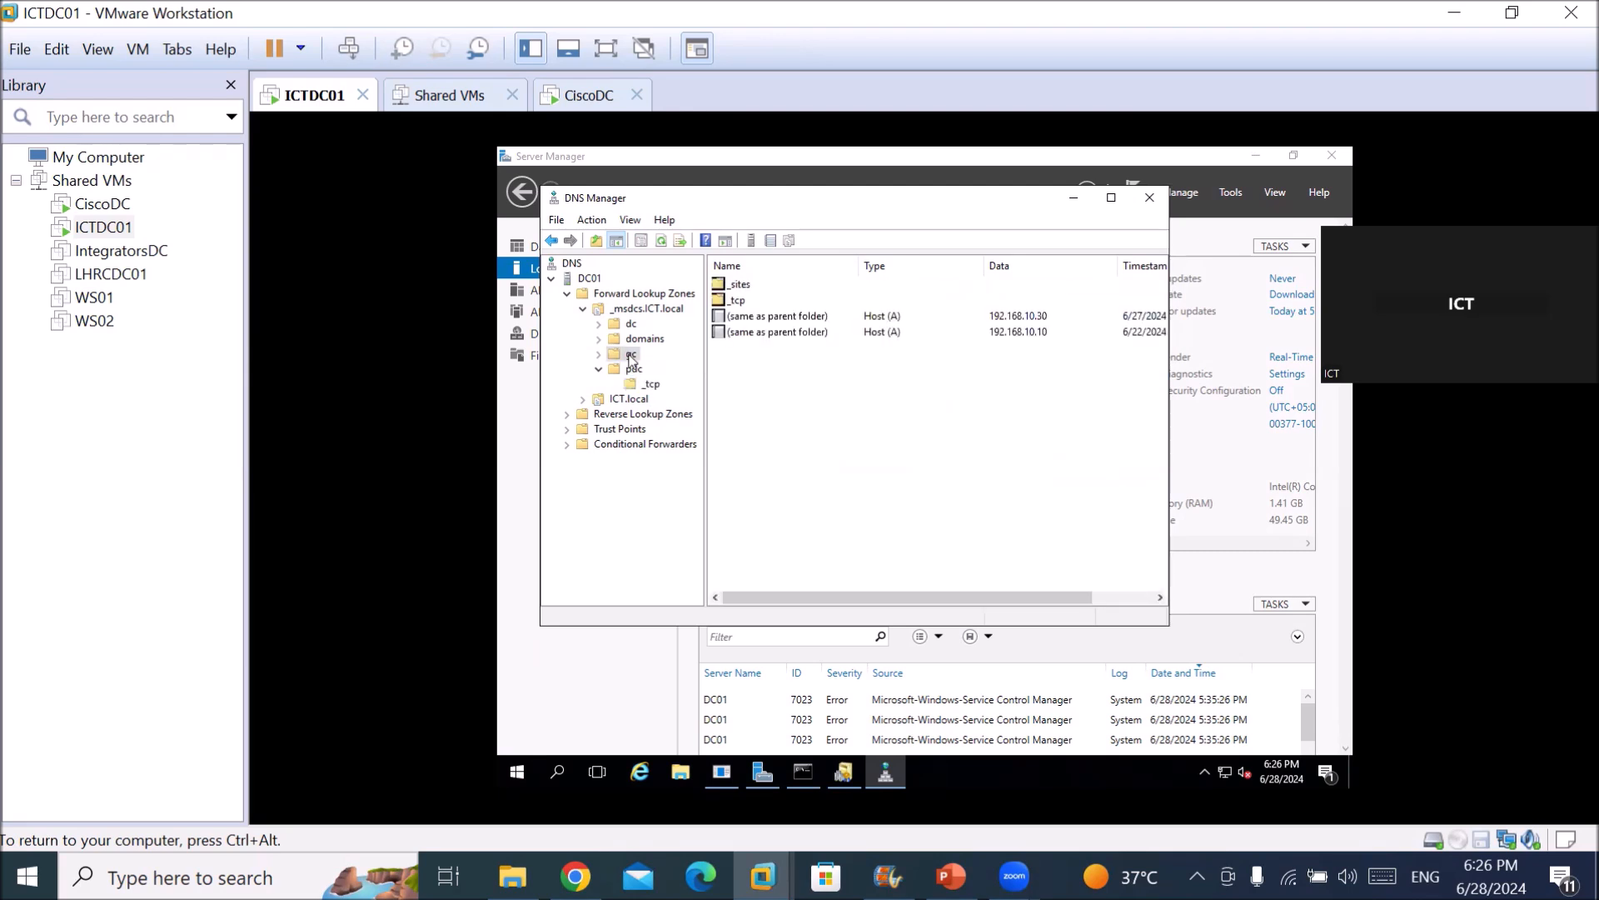
click(598, 354)
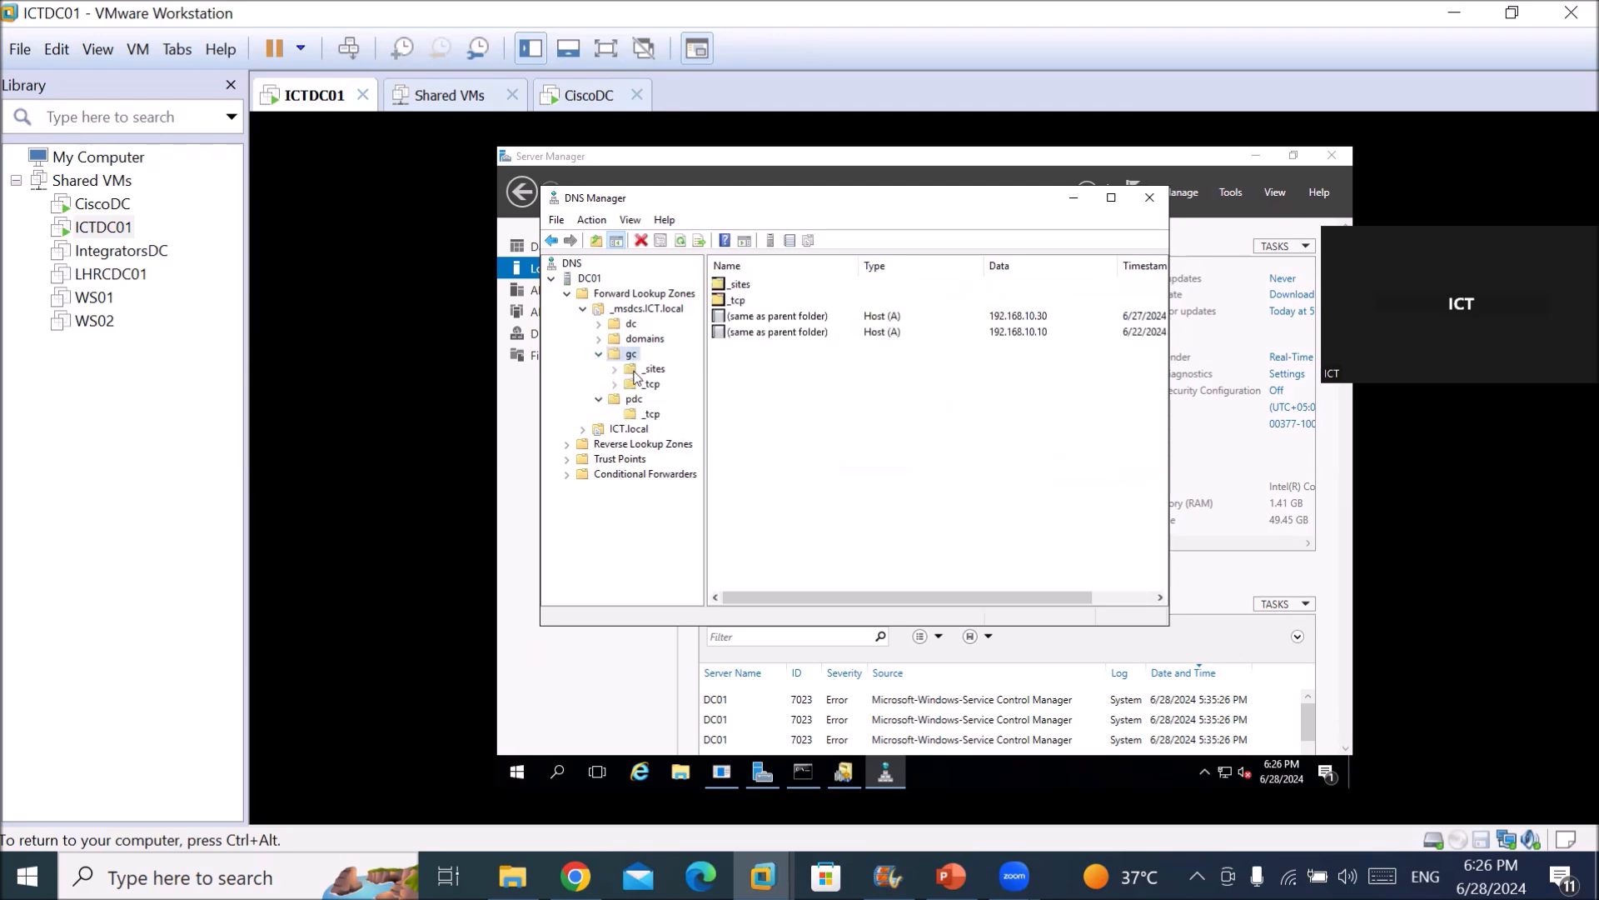
Browse the domains GUID folders' _ldap records, including those for LHRCDC01 and IntegratorsDC.
click(646, 339)
double_click(646, 341)
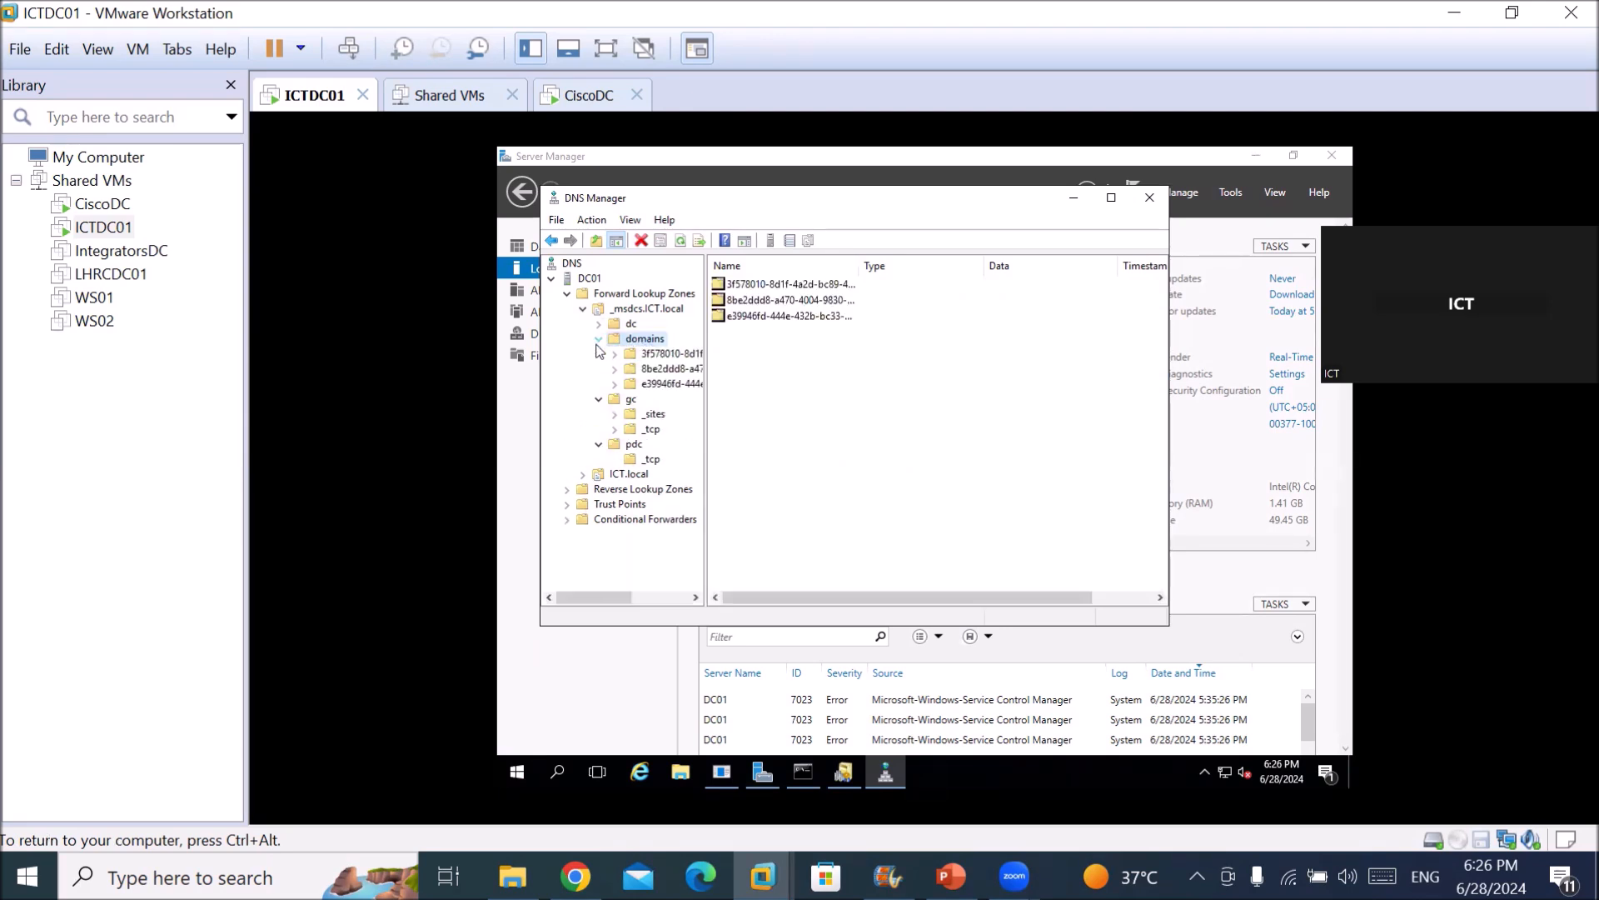
double_click(649, 355)
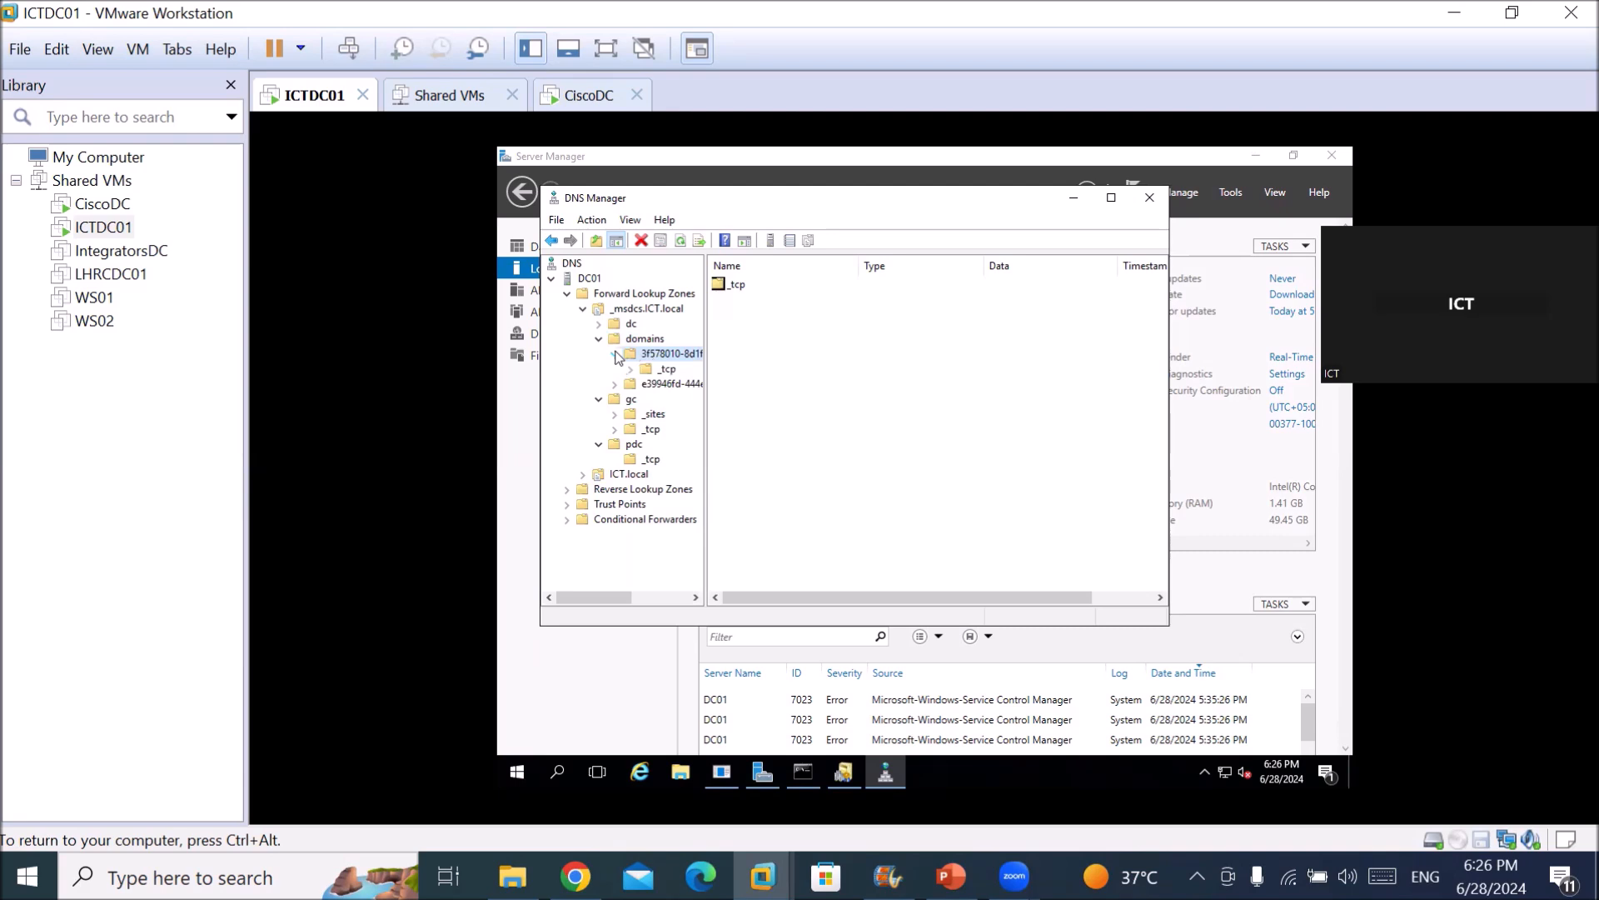
click(658, 370)
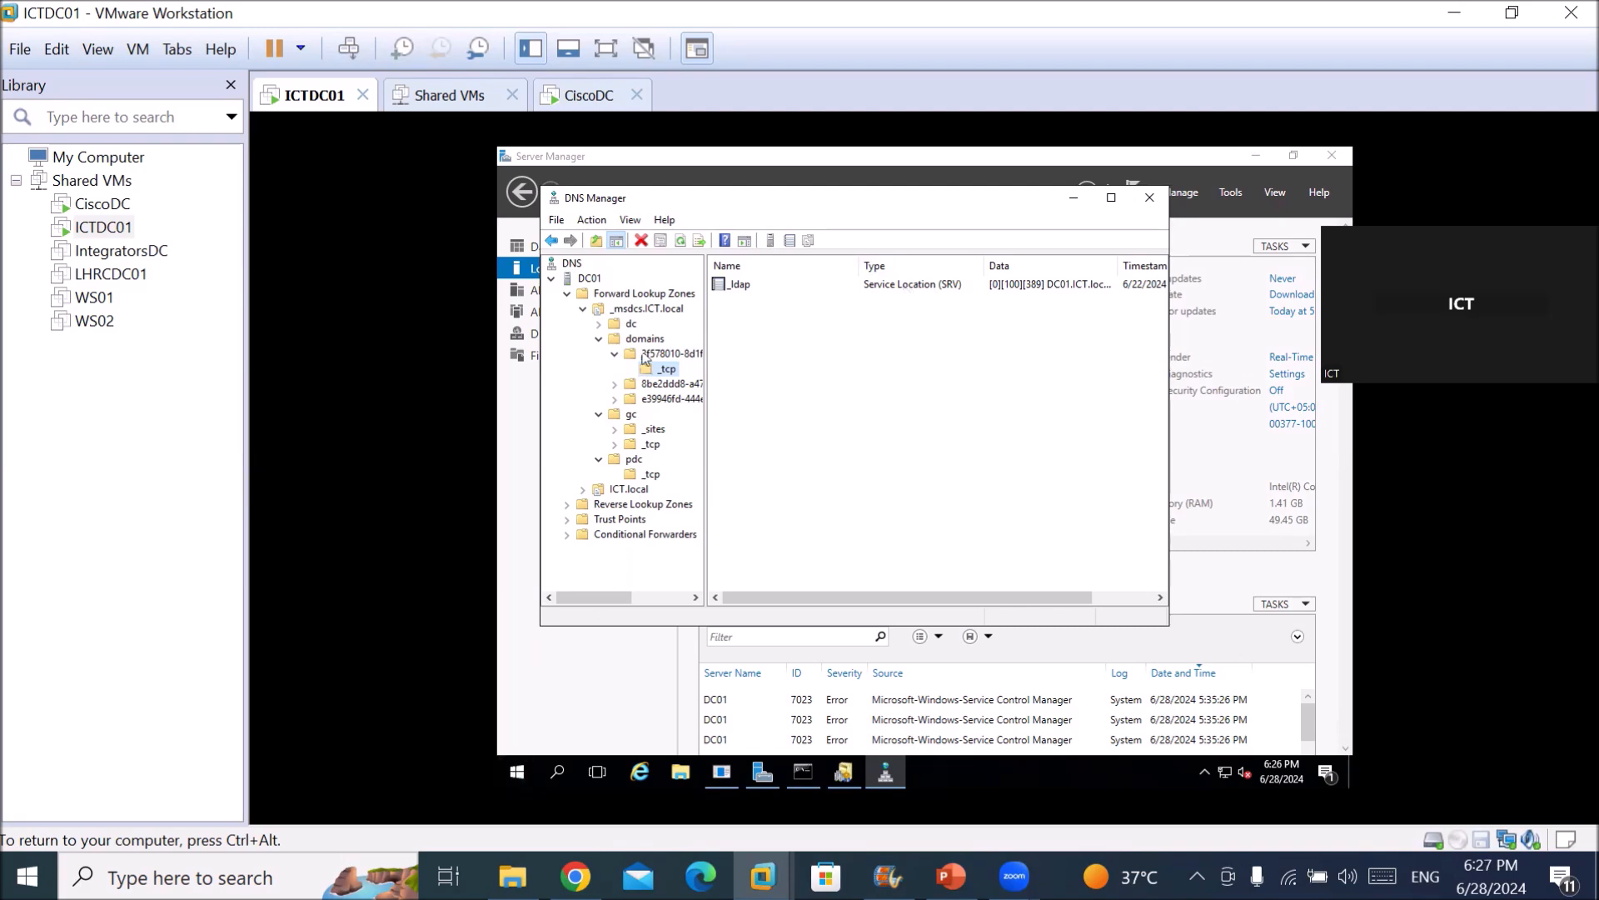
click(616, 386)
click(657, 399)
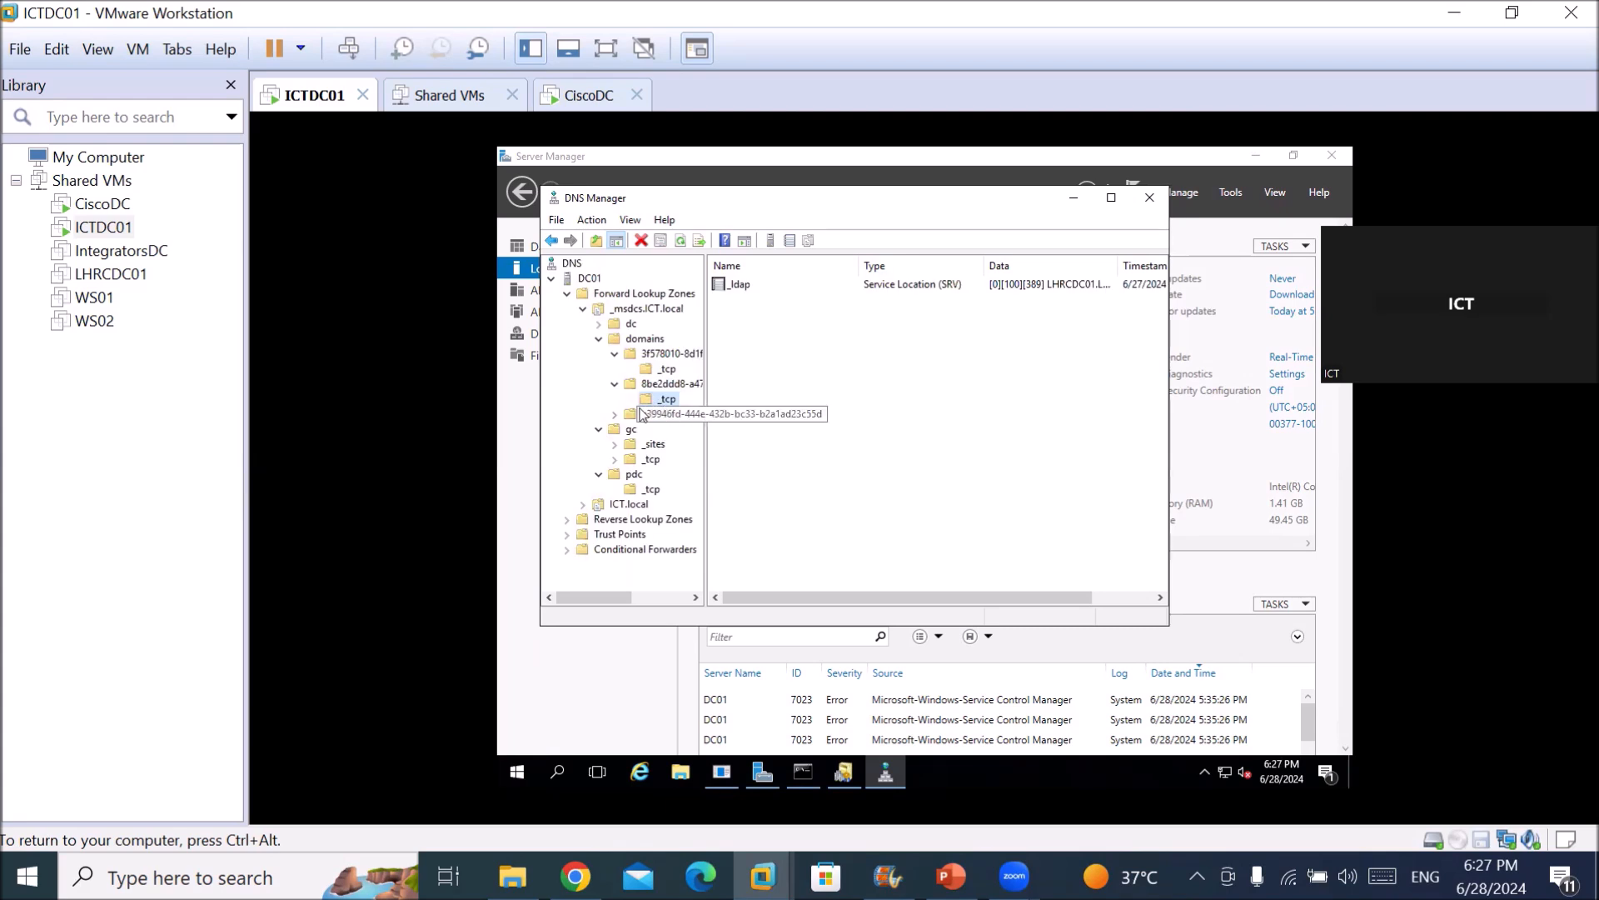
click(1066, 284)
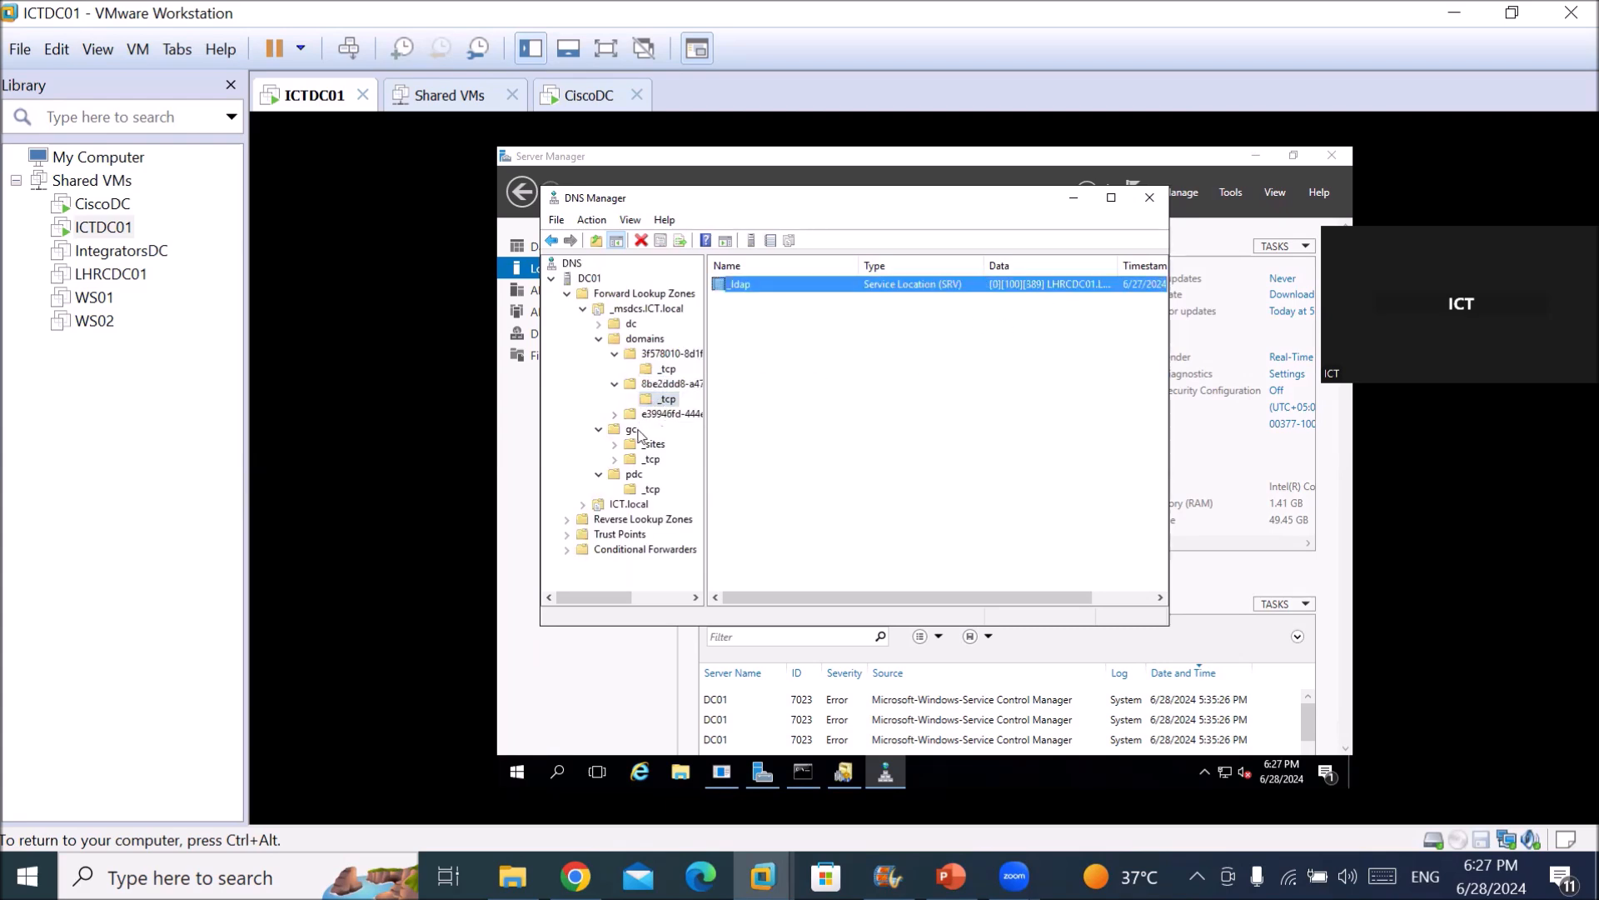
click(615, 414)
click(664, 430)
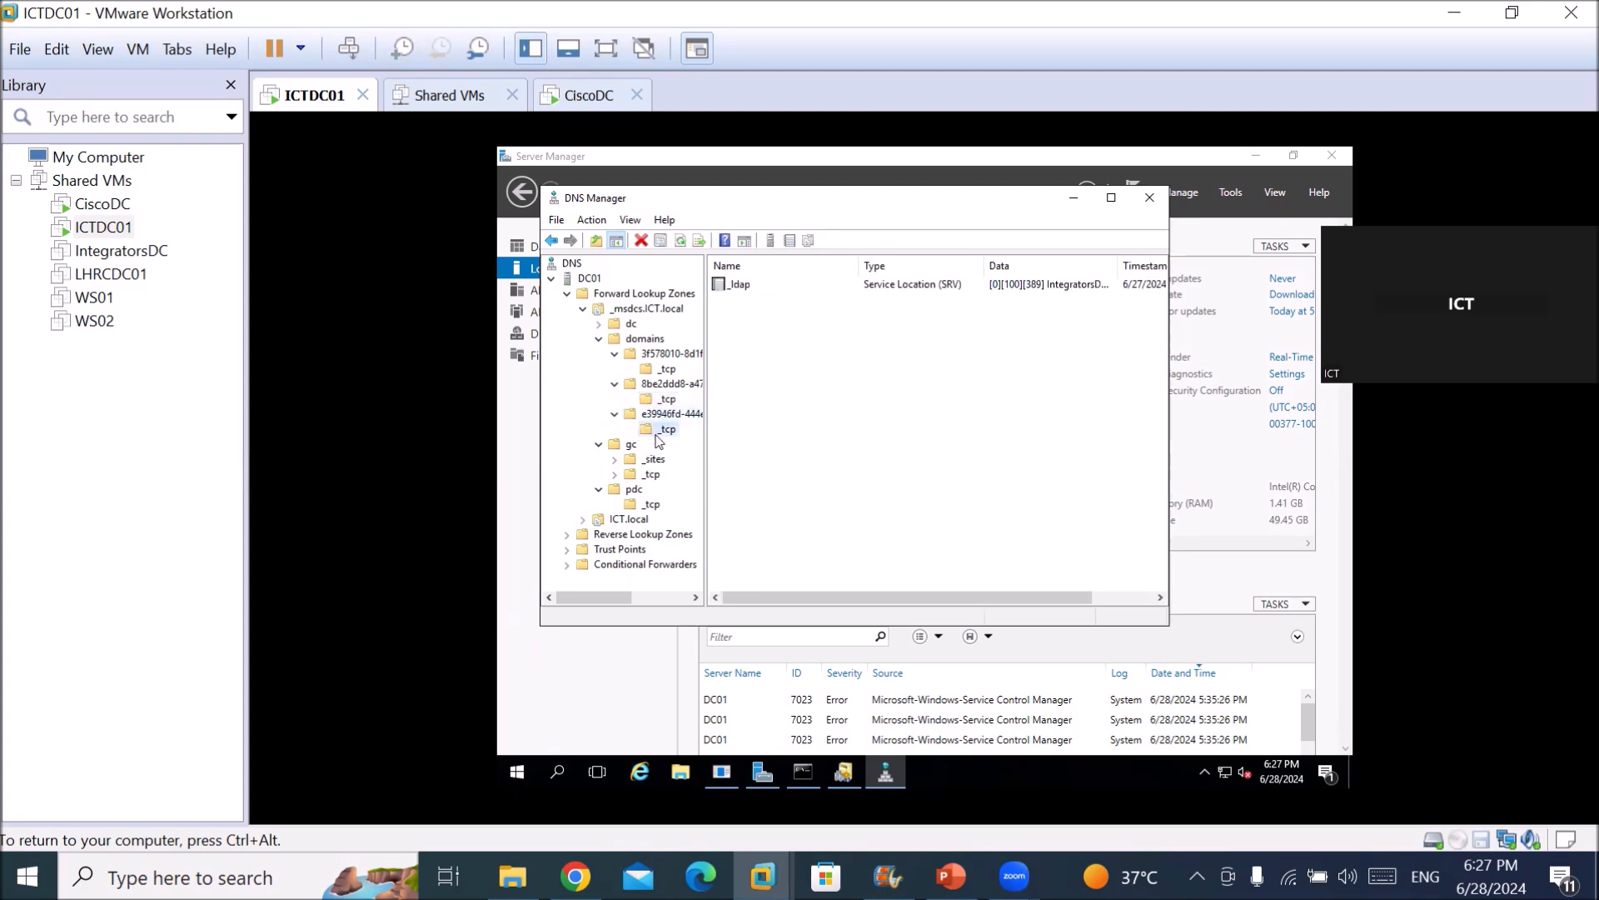
click(1039, 285)
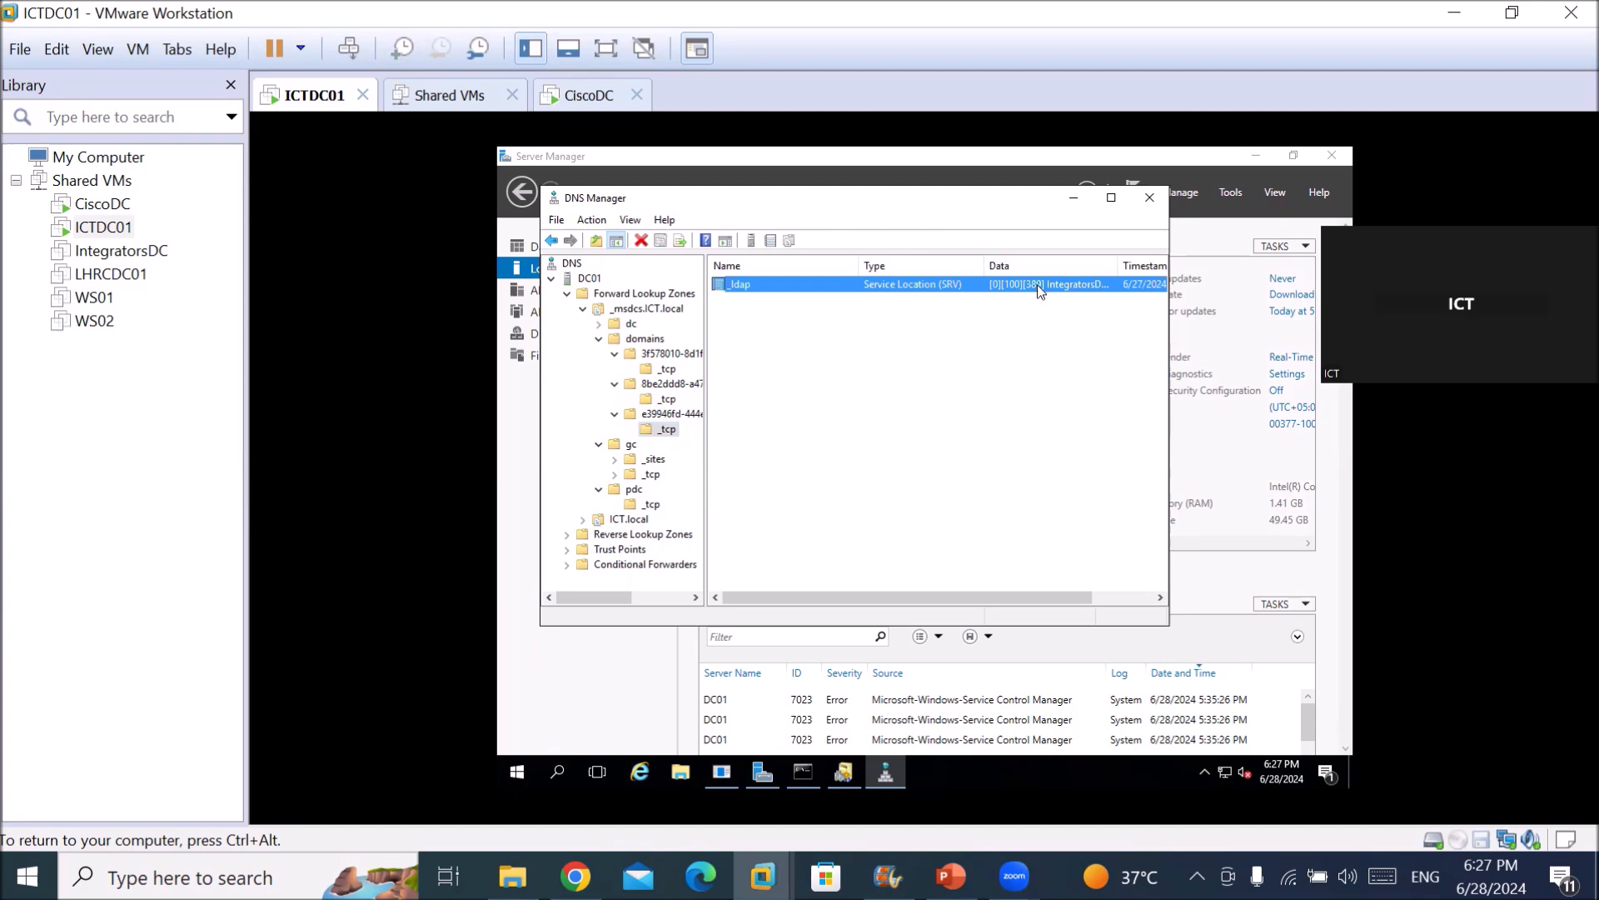
Review dc's _sites and _tcp records, collapse _msdcs.ICT.local, and show the empty Conditional Forwarders.
double_click(600, 325)
click(644, 341)
click(647, 355)
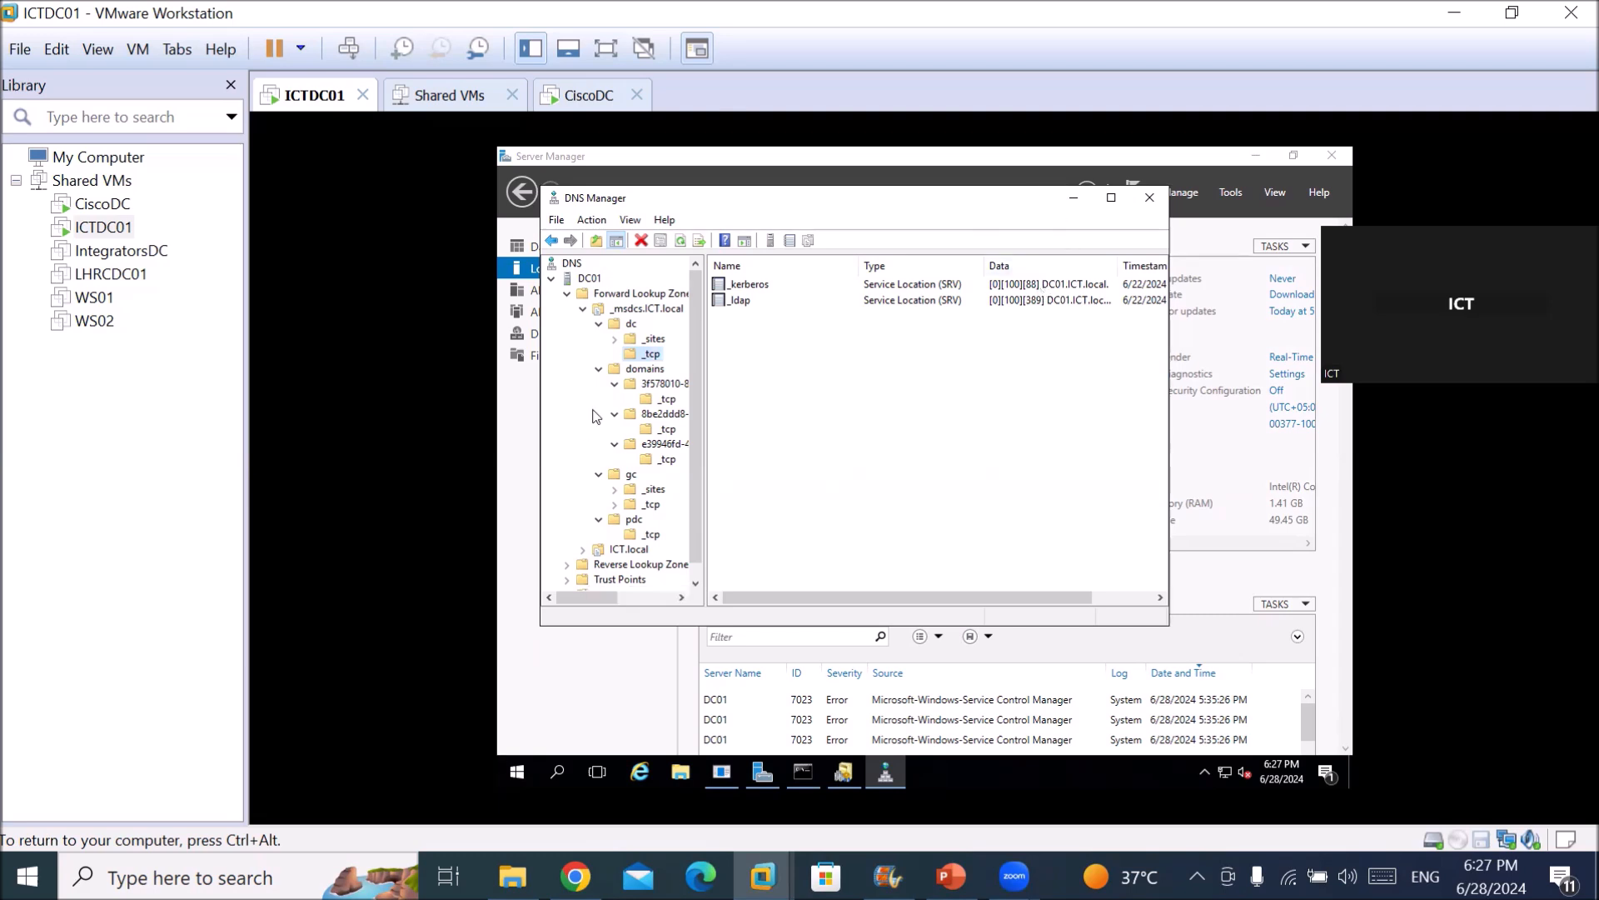
click(586, 310)
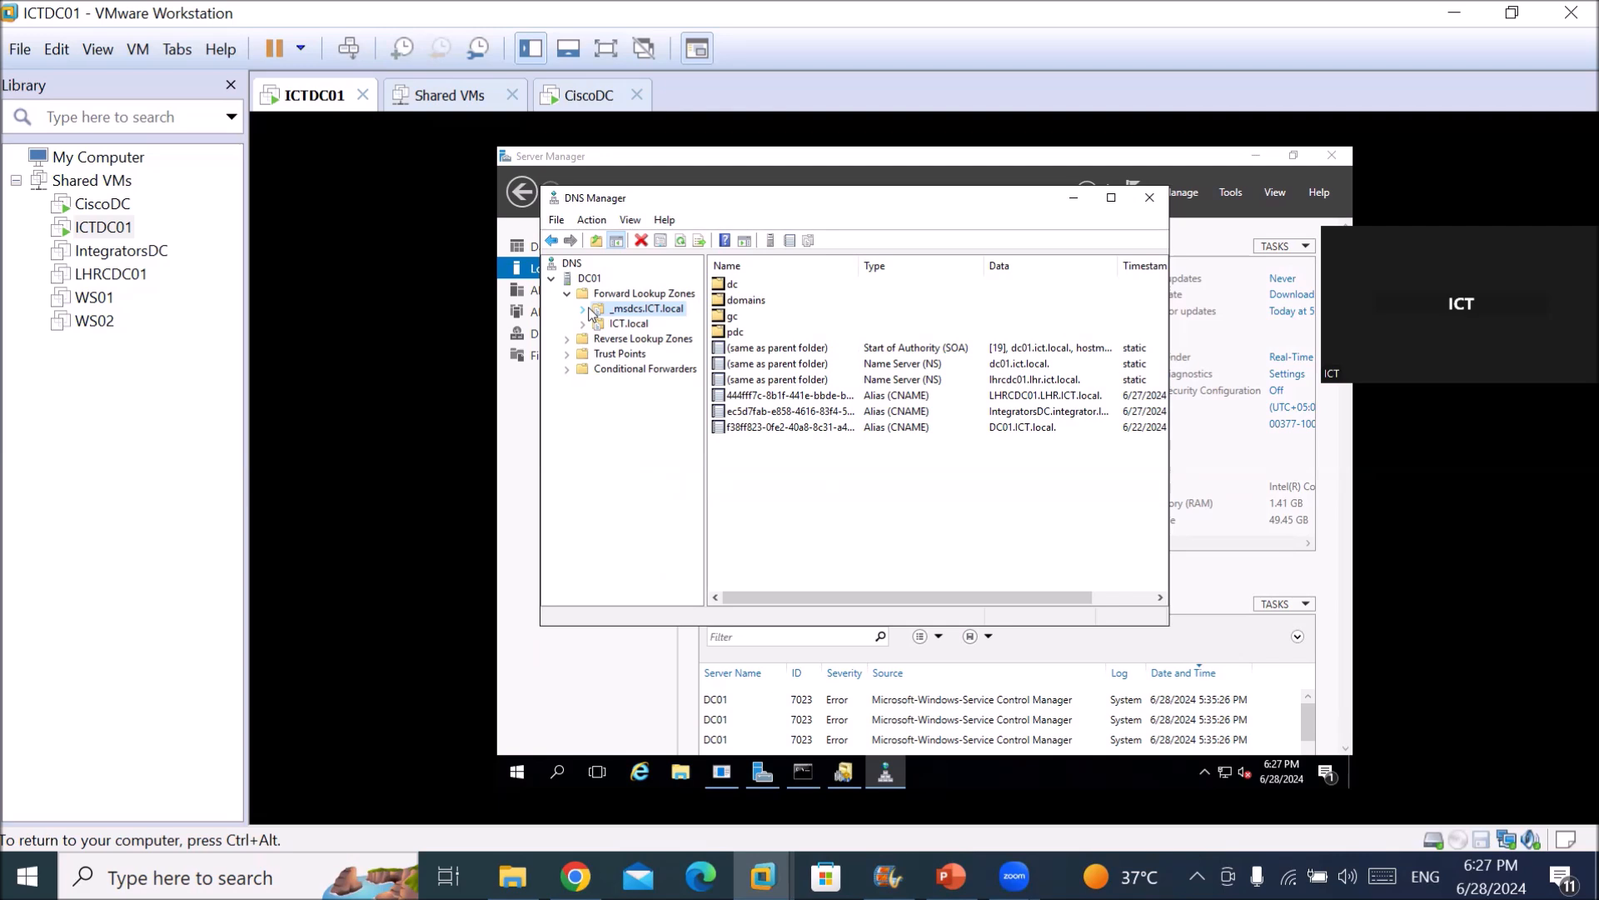
click(633, 369)
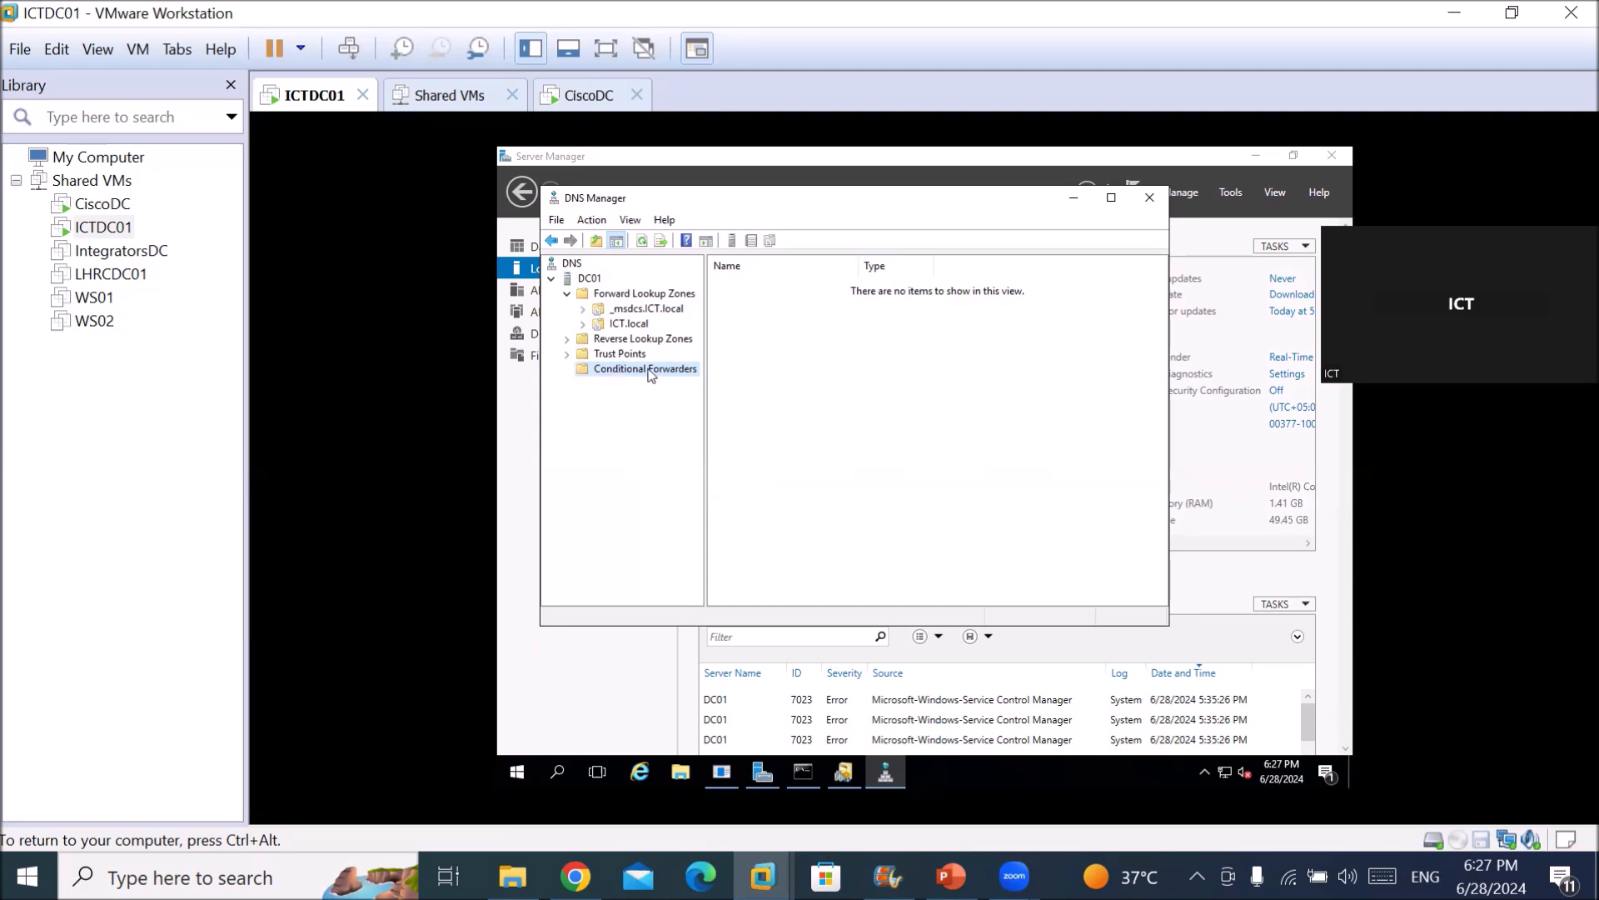
Choose New Conditional Forwarder from the Conditional Forwarders context menu in DNS Manager.
click(651, 295)
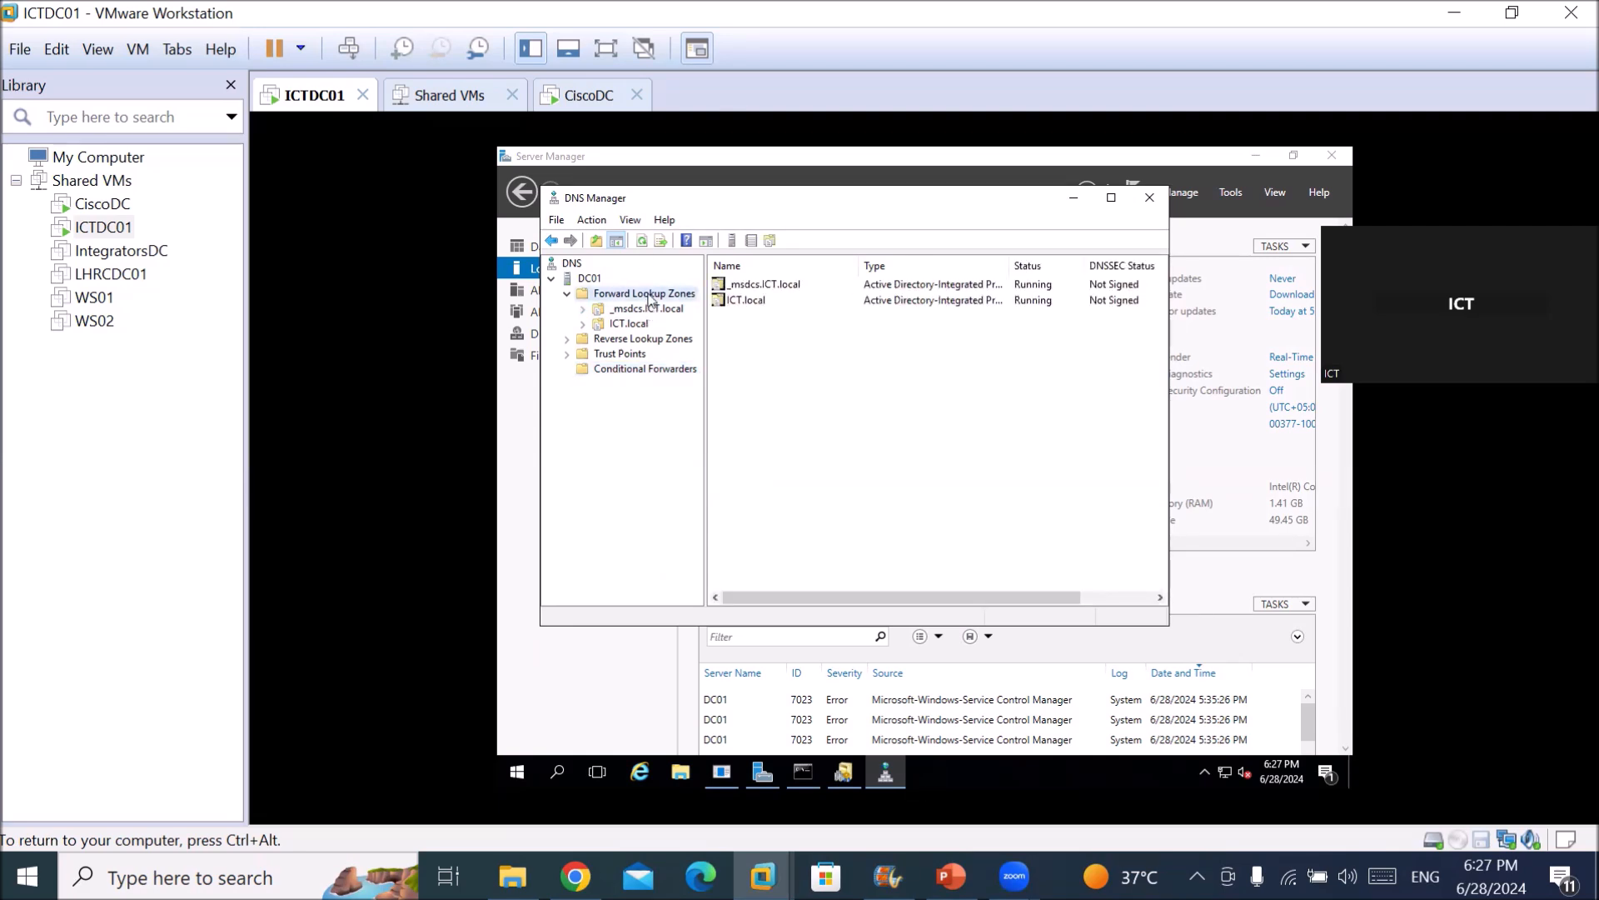
right_click(651, 297)
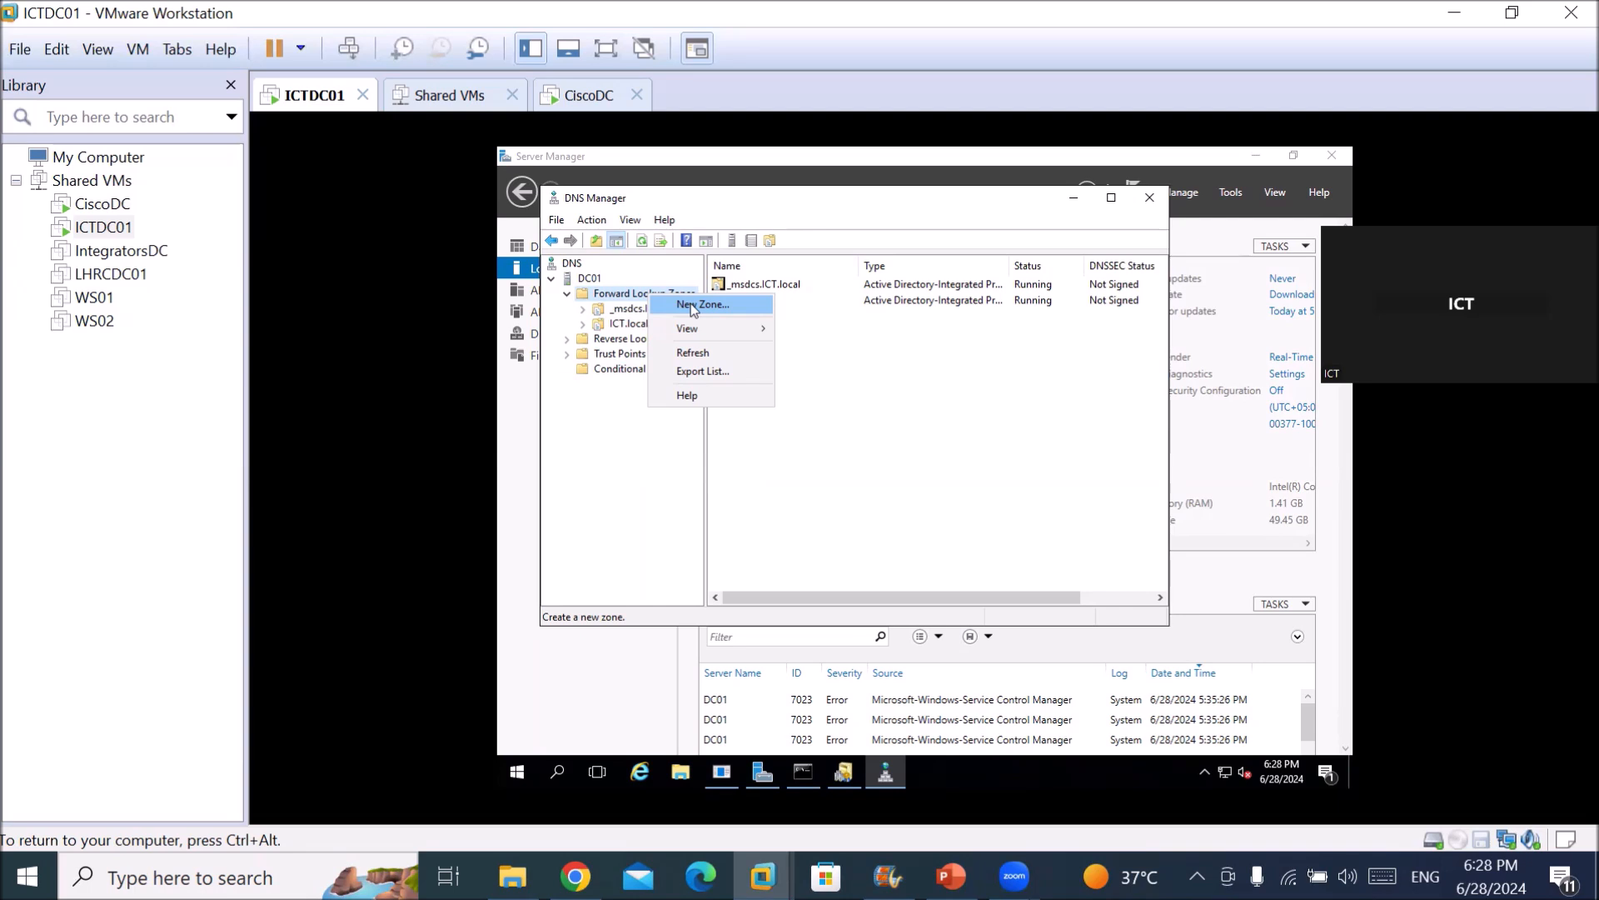
click(623, 300)
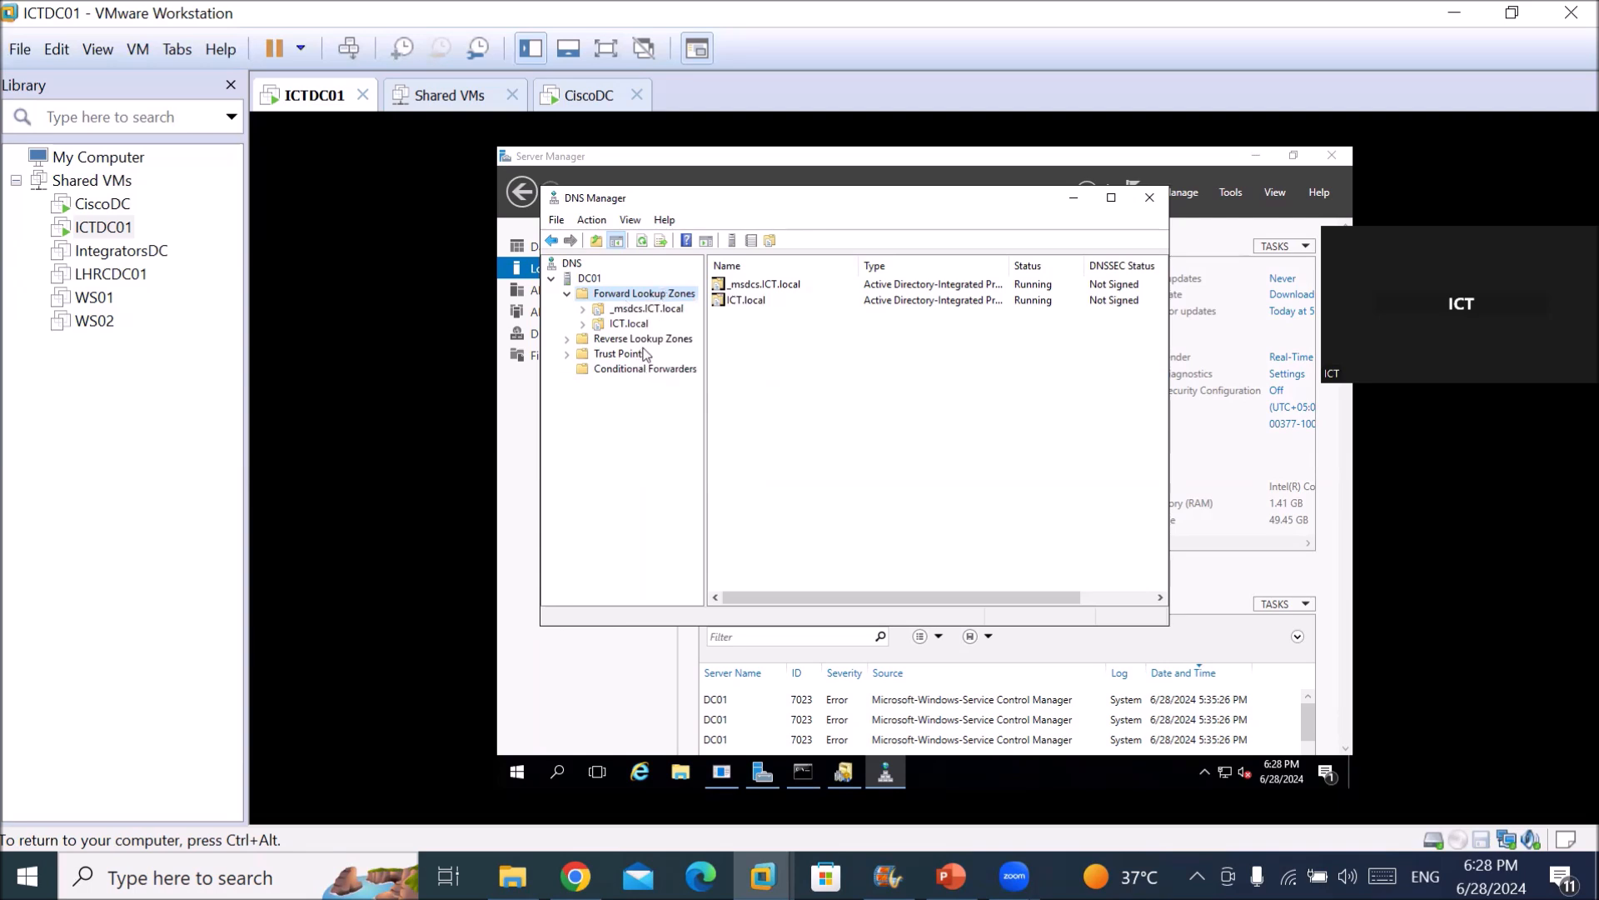
click(631, 372)
right_click(632, 374)
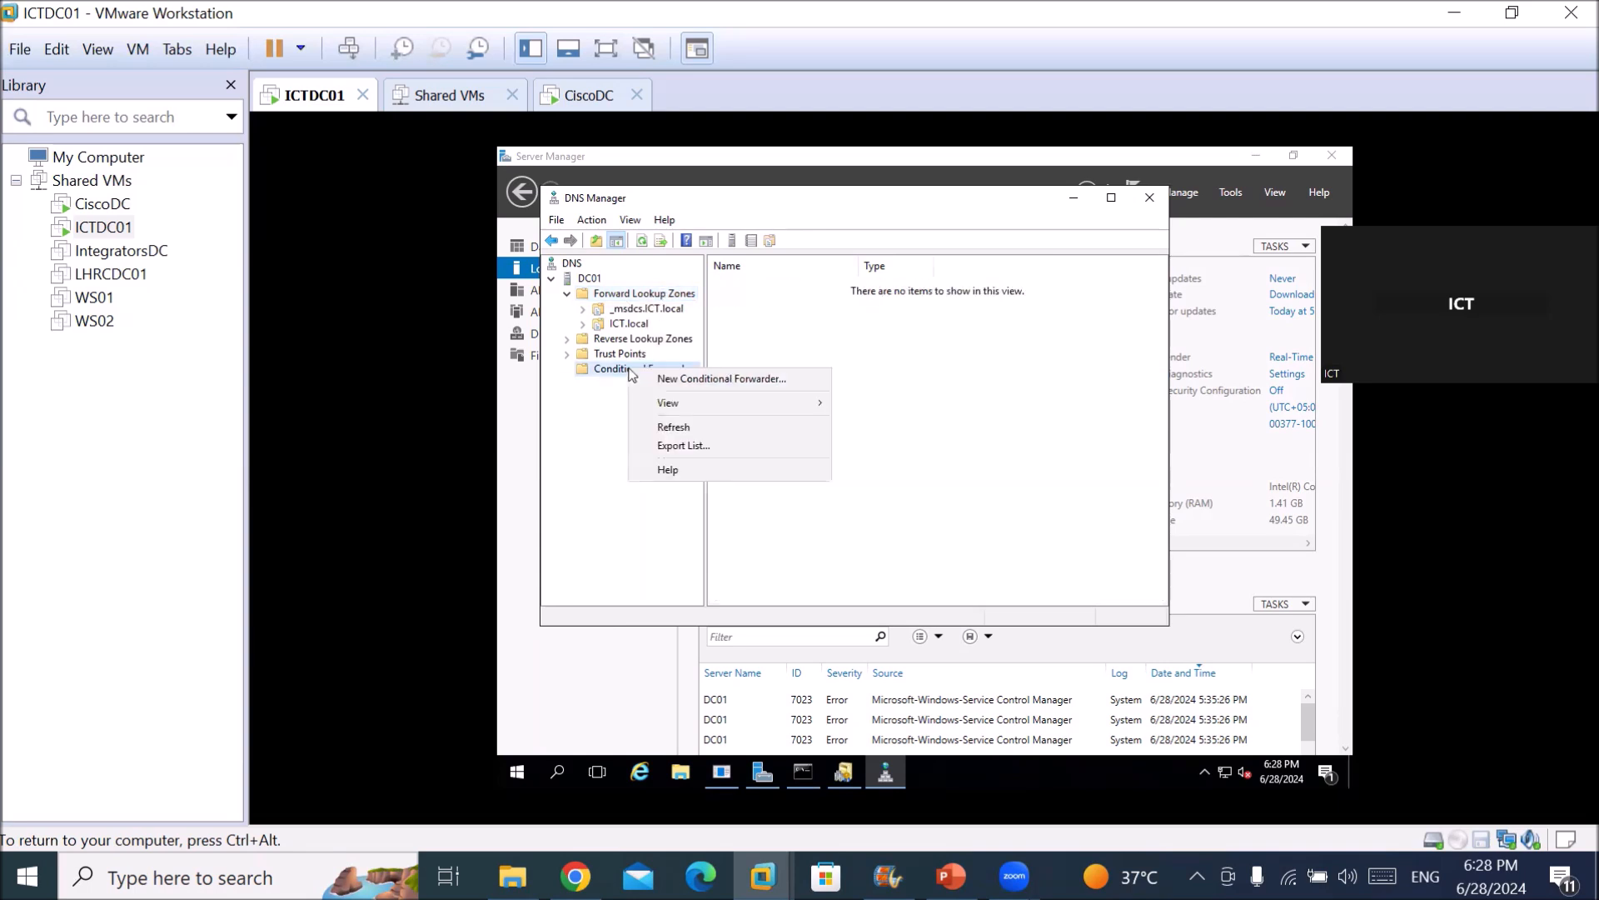
click(682, 380)
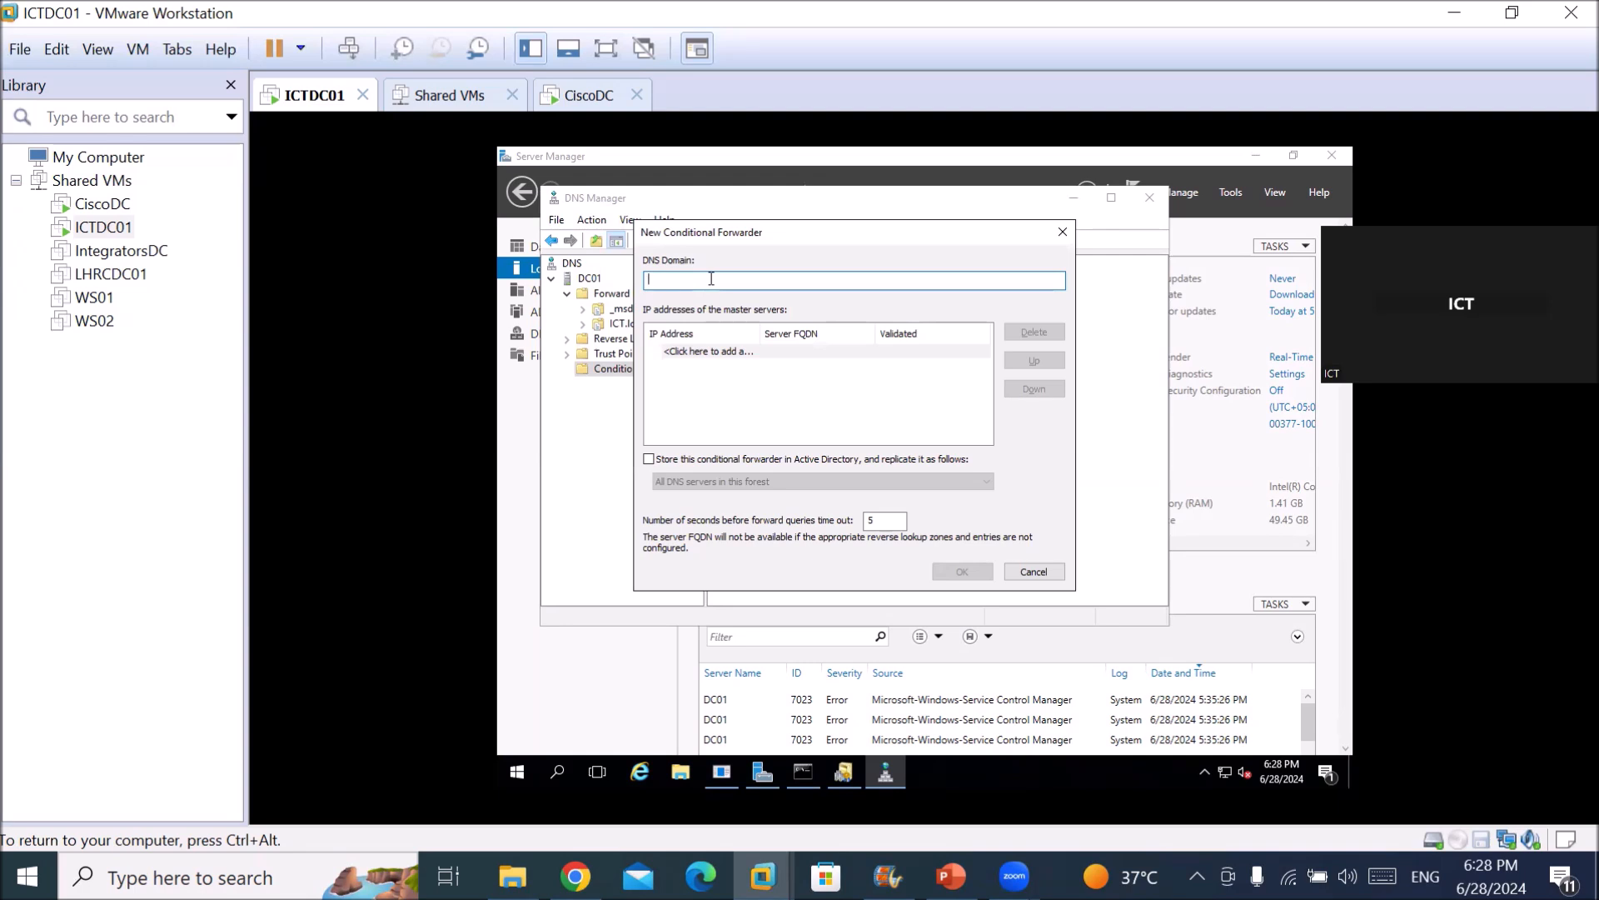
Create a cisco.local conditional forwarder with master server 192.168.10.50 and save it.
text(ciso)
text(co)
text(.local)
click(708, 351)
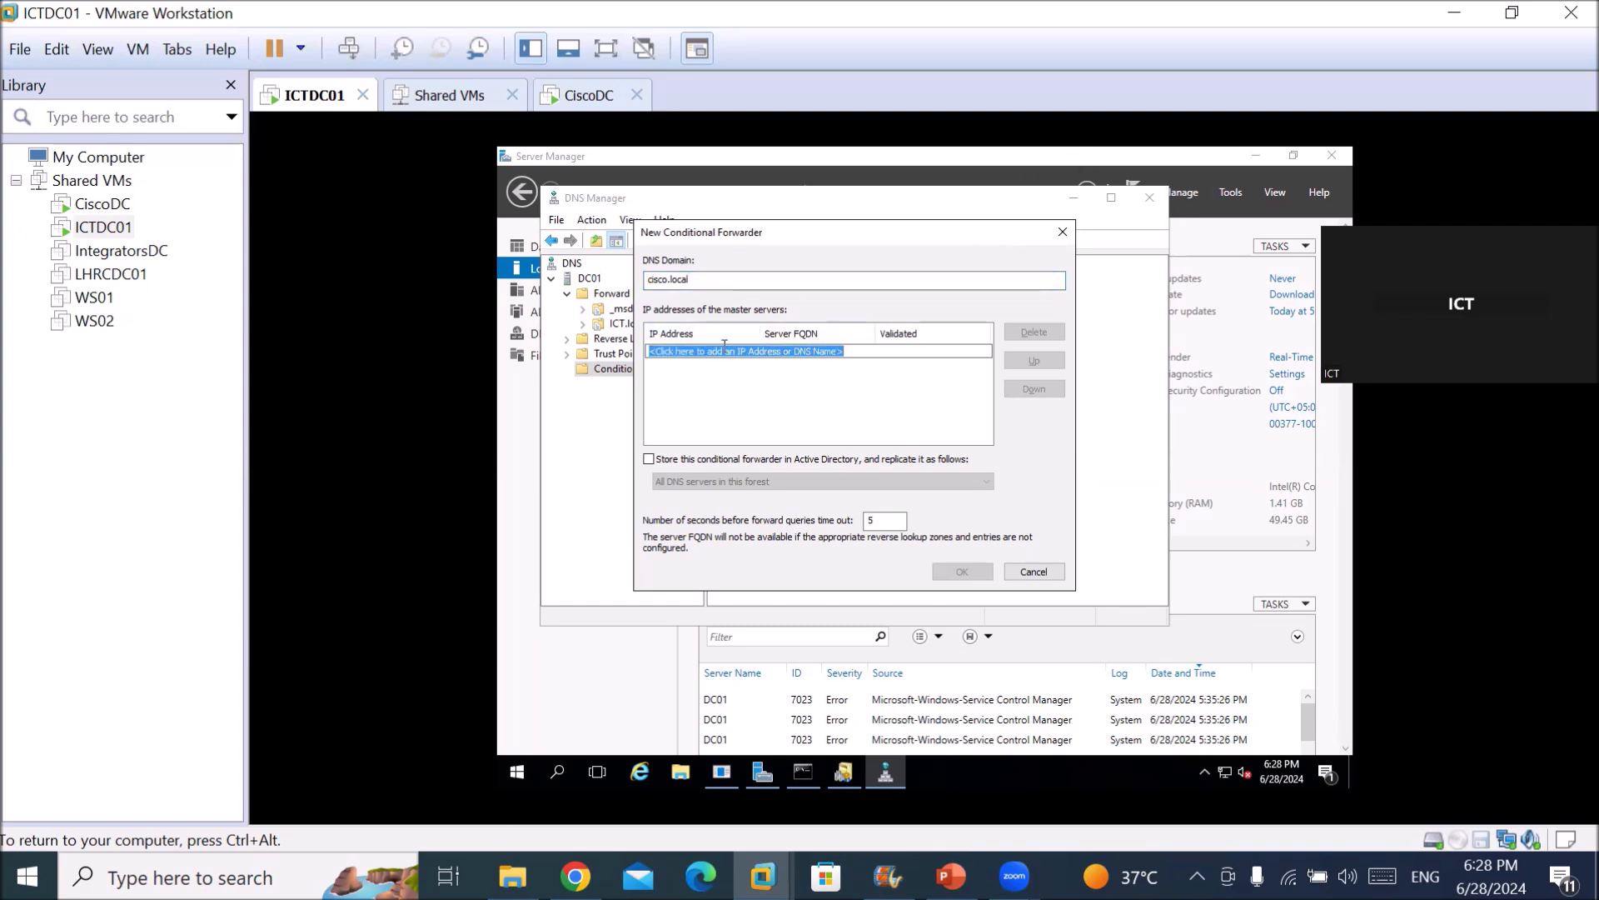
text(192.168.10.50)
key(Return)
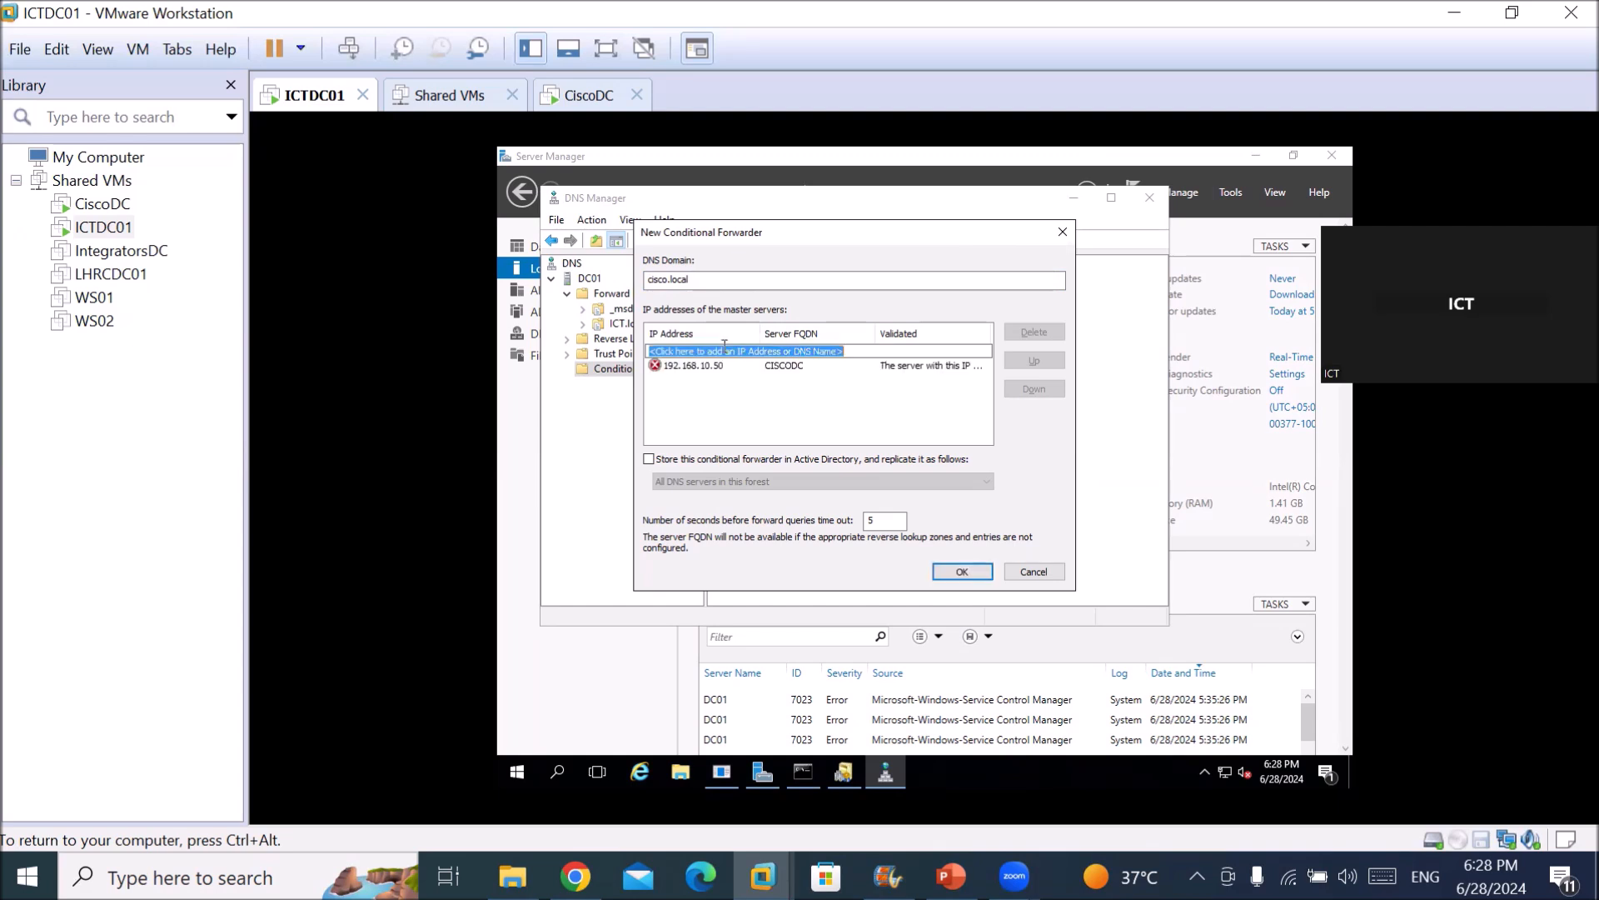
click(785, 365)
click(785, 365)
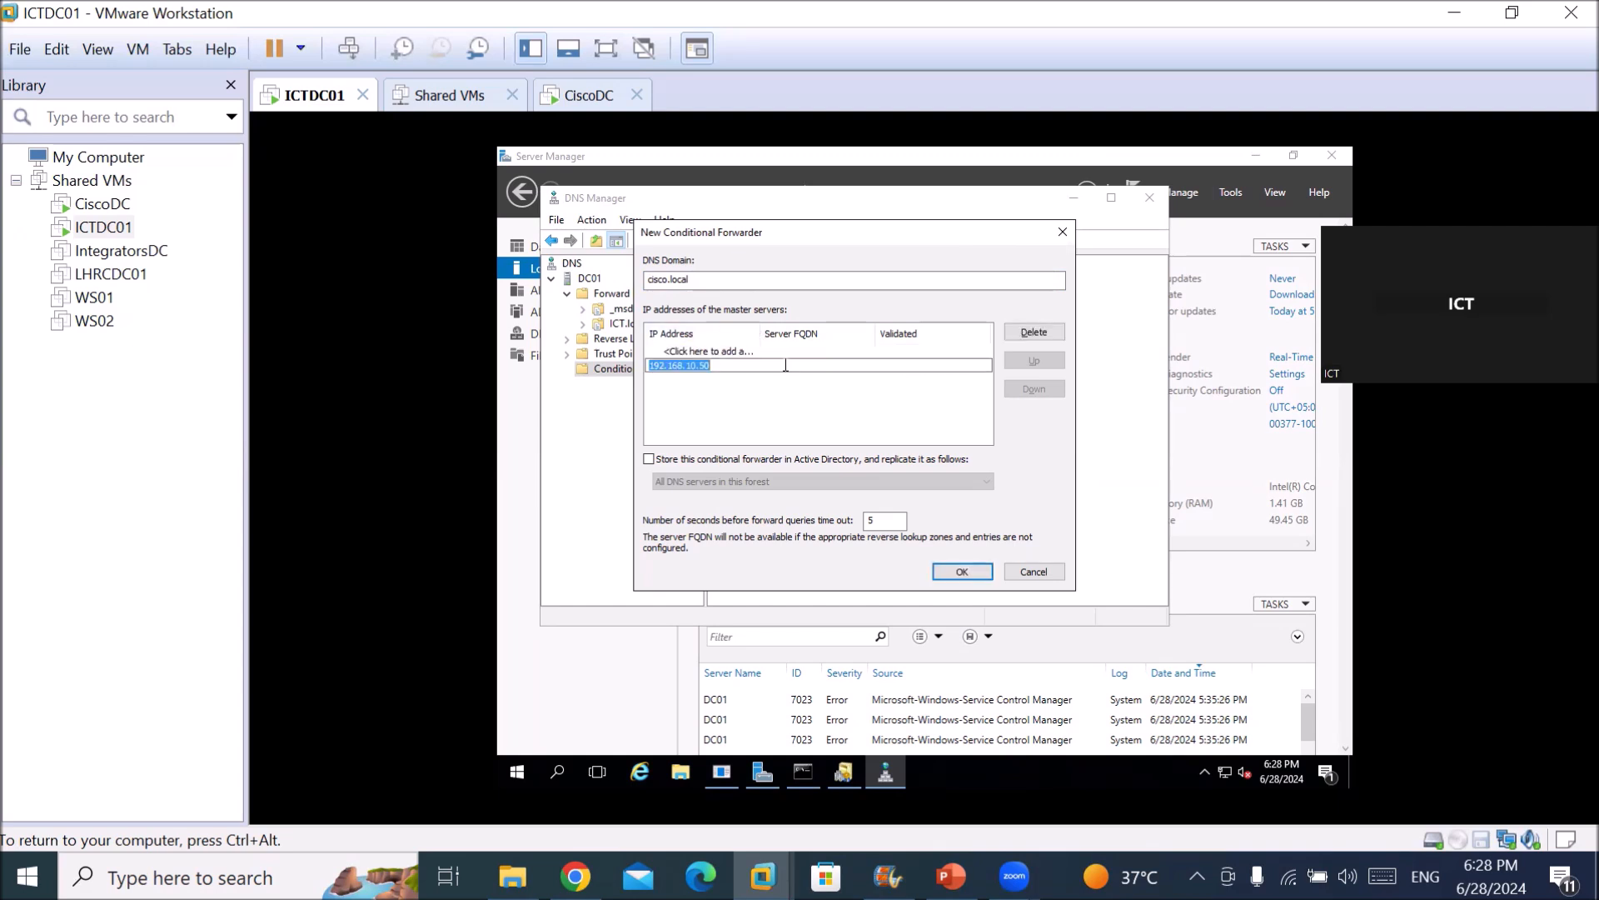
click(722, 351)
click(705, 367)
click(962, 572)
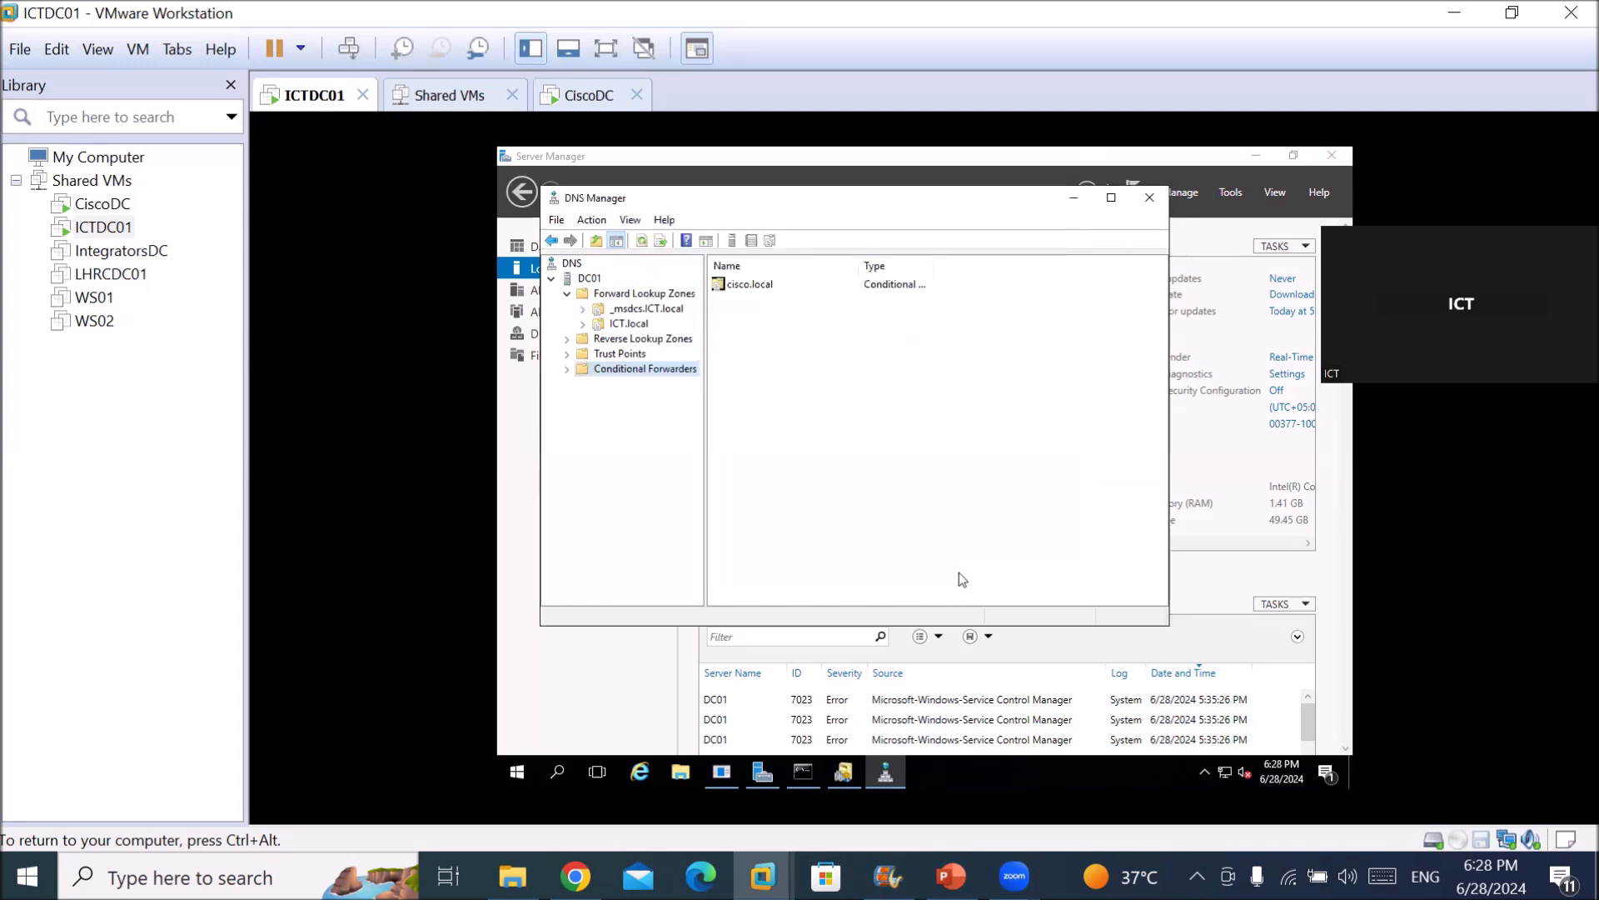
Expand Conditional Forwarders and select cisco.local to see its 192.168.10.50 master server.
click(566, 370)
click(616, 387)
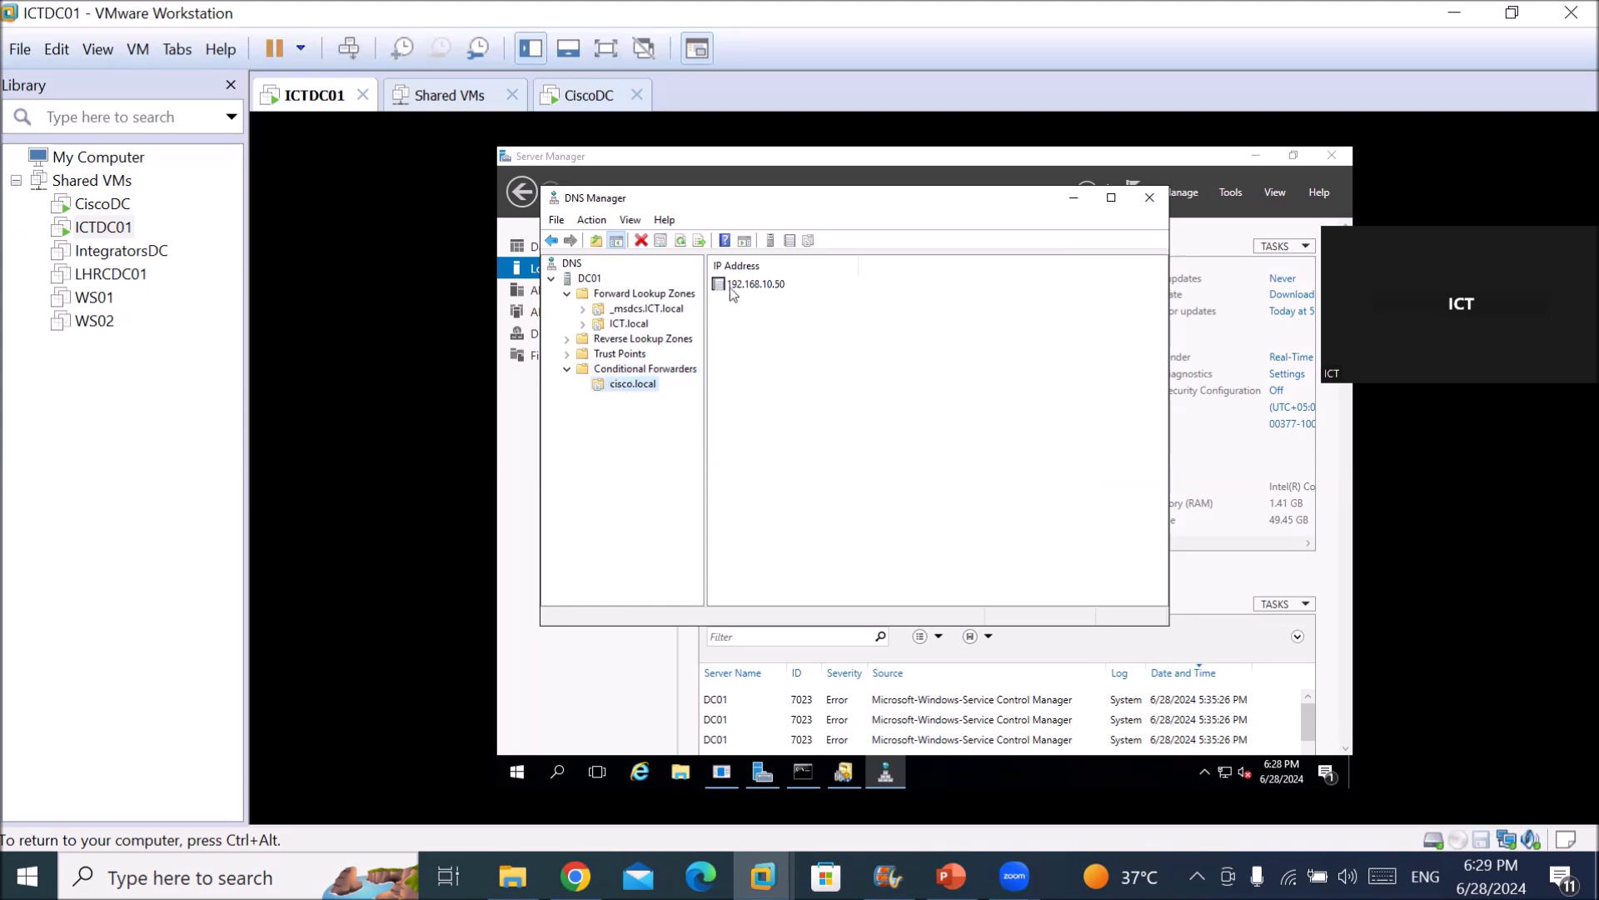
Check the cisco.local forwarder's properties show master 192.168.10.50, close them, and release the VM.
right_click(647, 393)
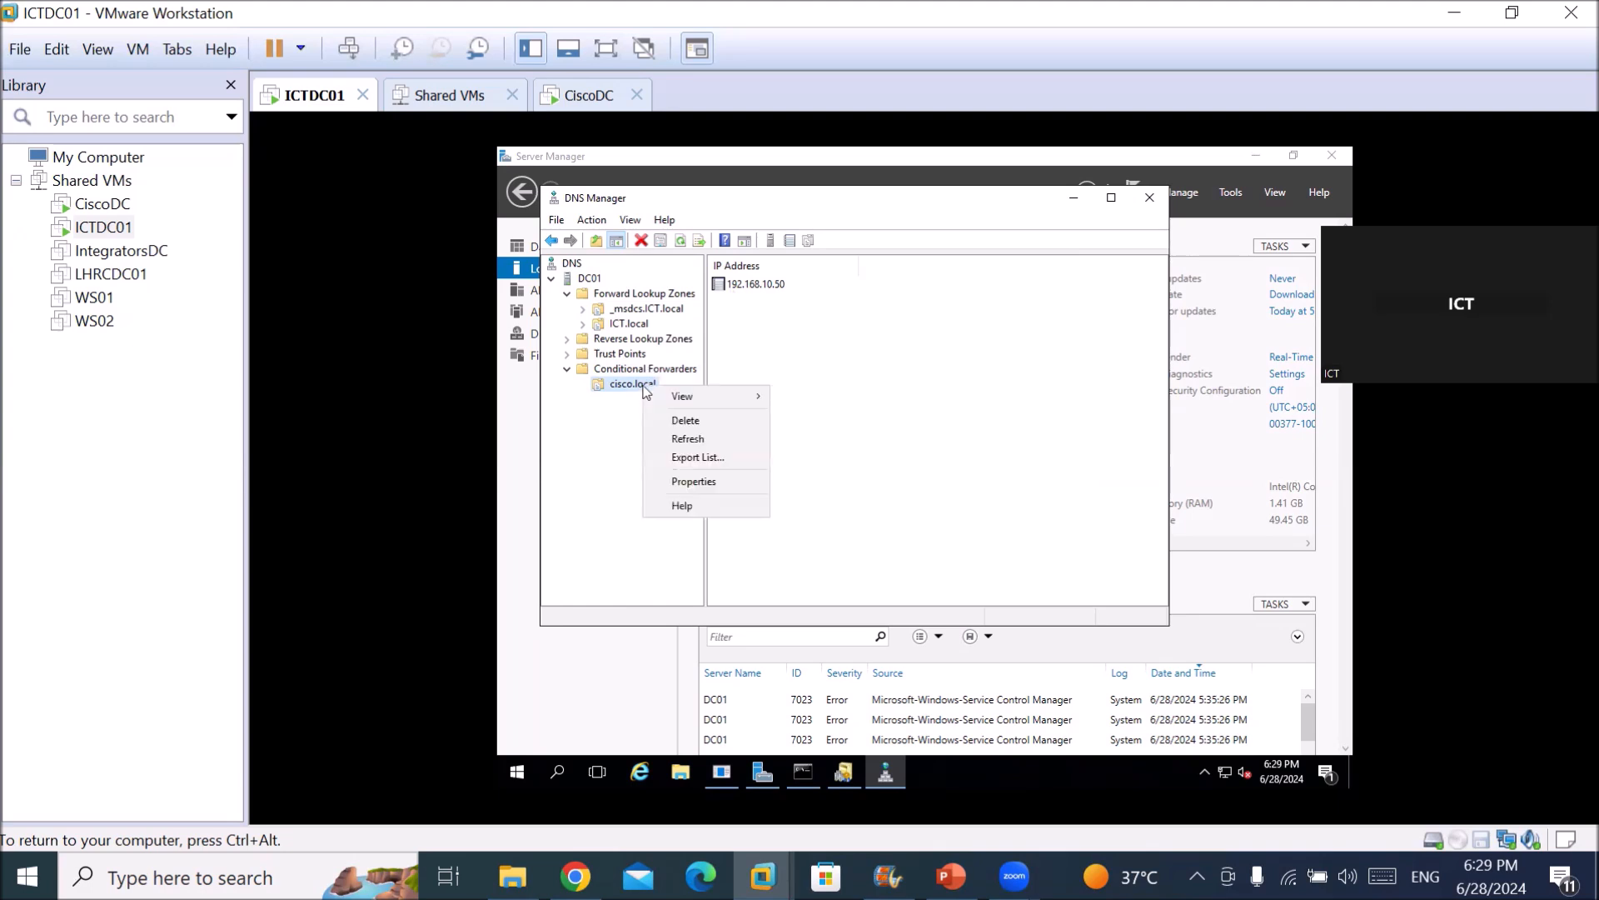
click(685, 482)
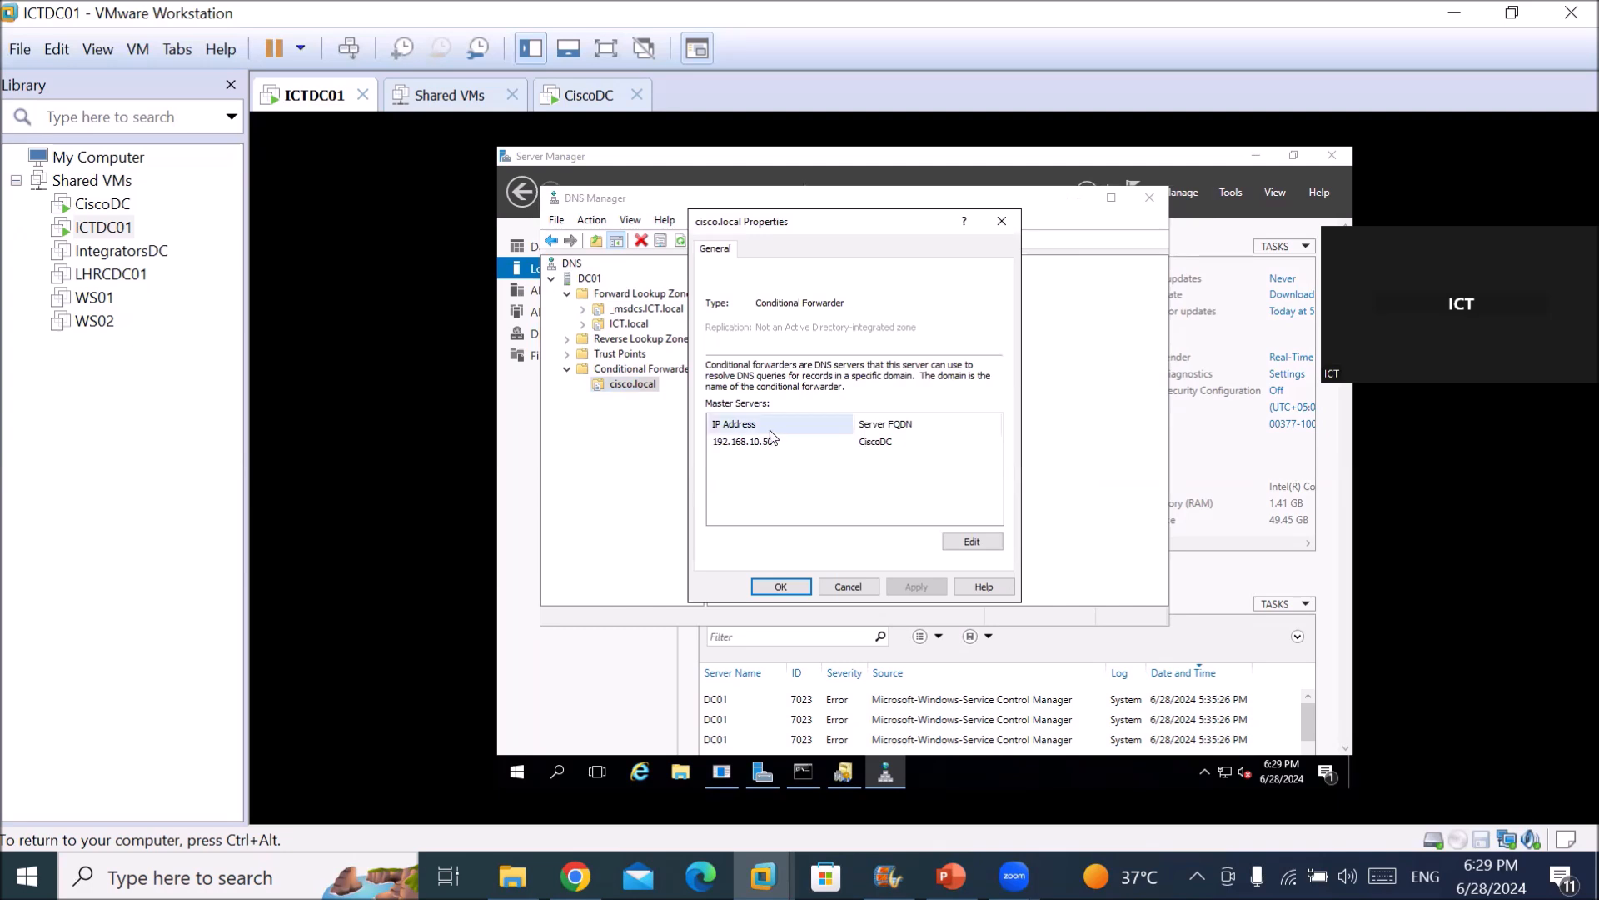
click(983, 547)
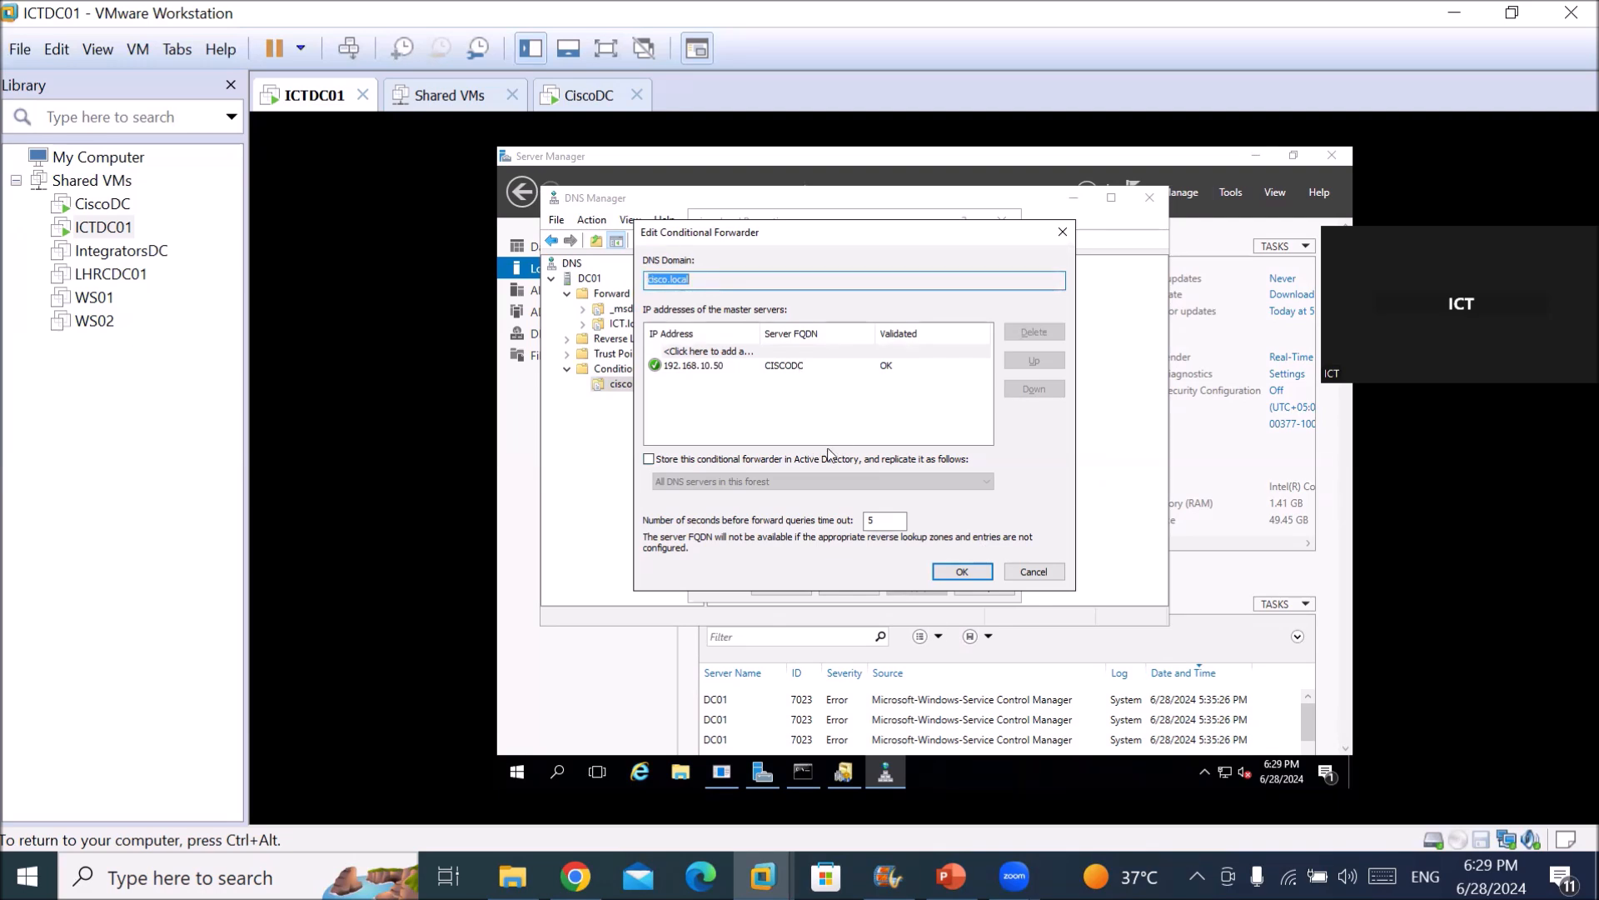
click(953, 573)
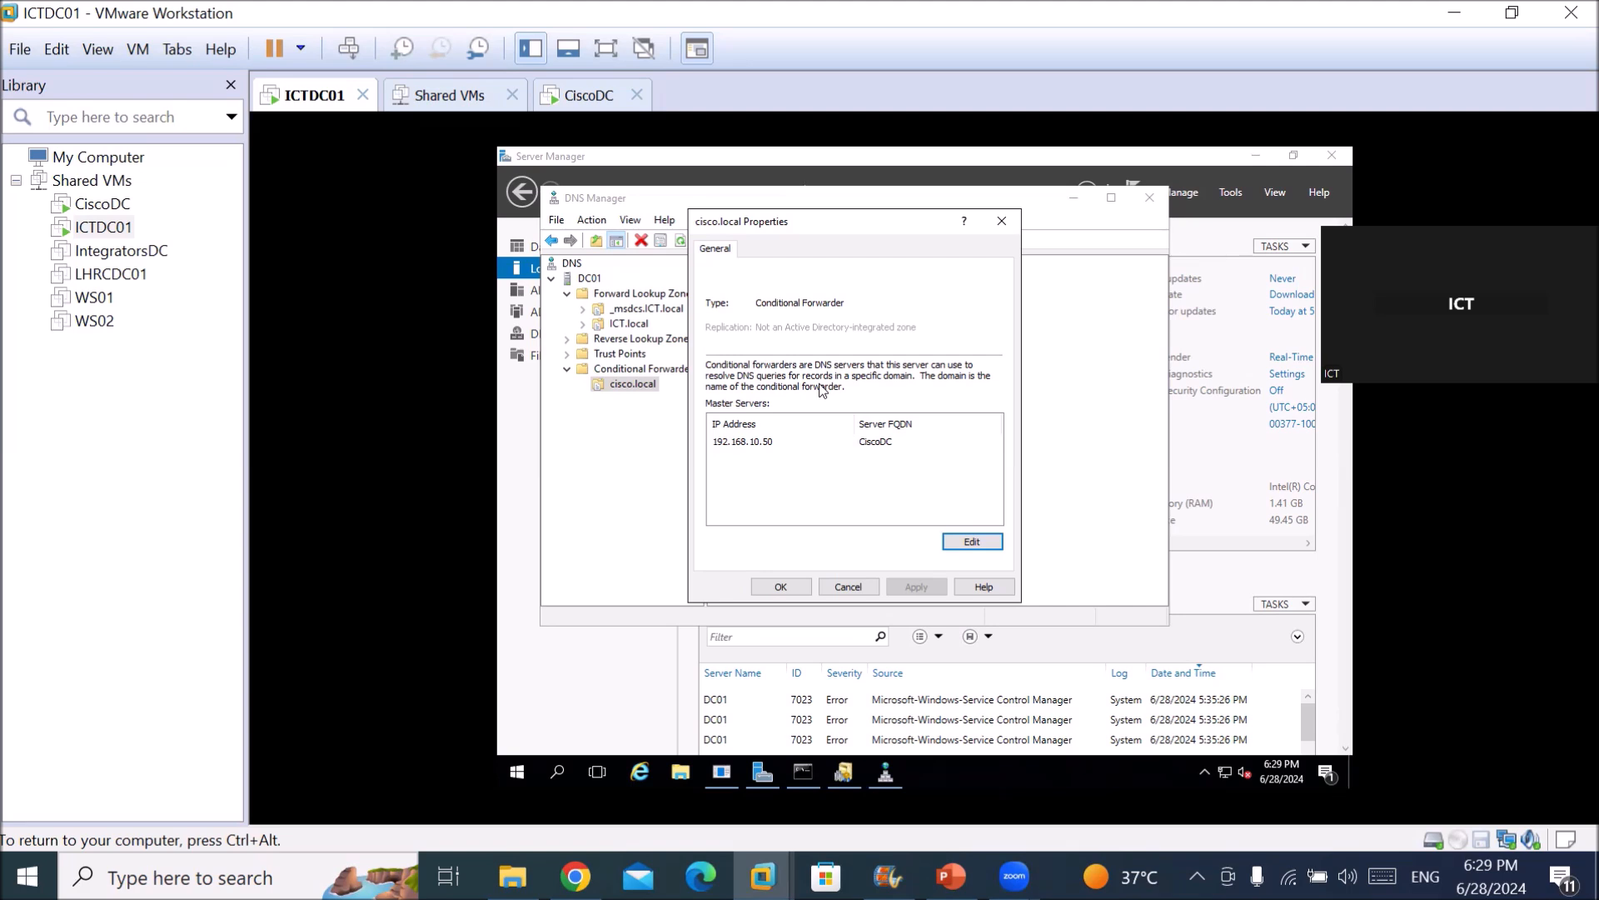
click(780, 587)
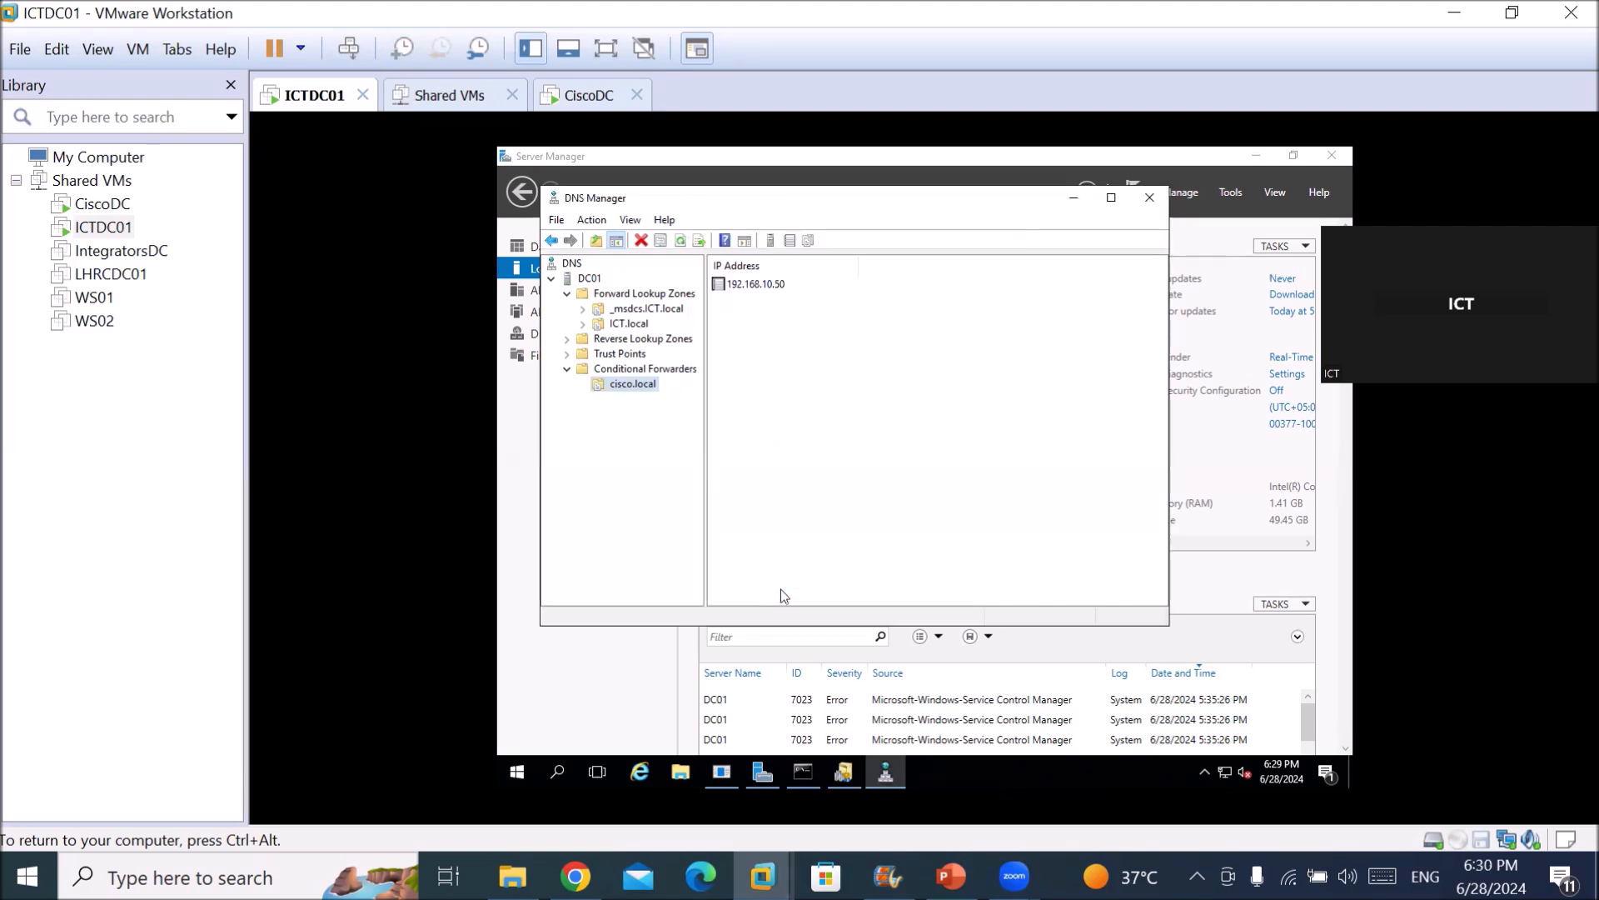
key(ctrl+alt)
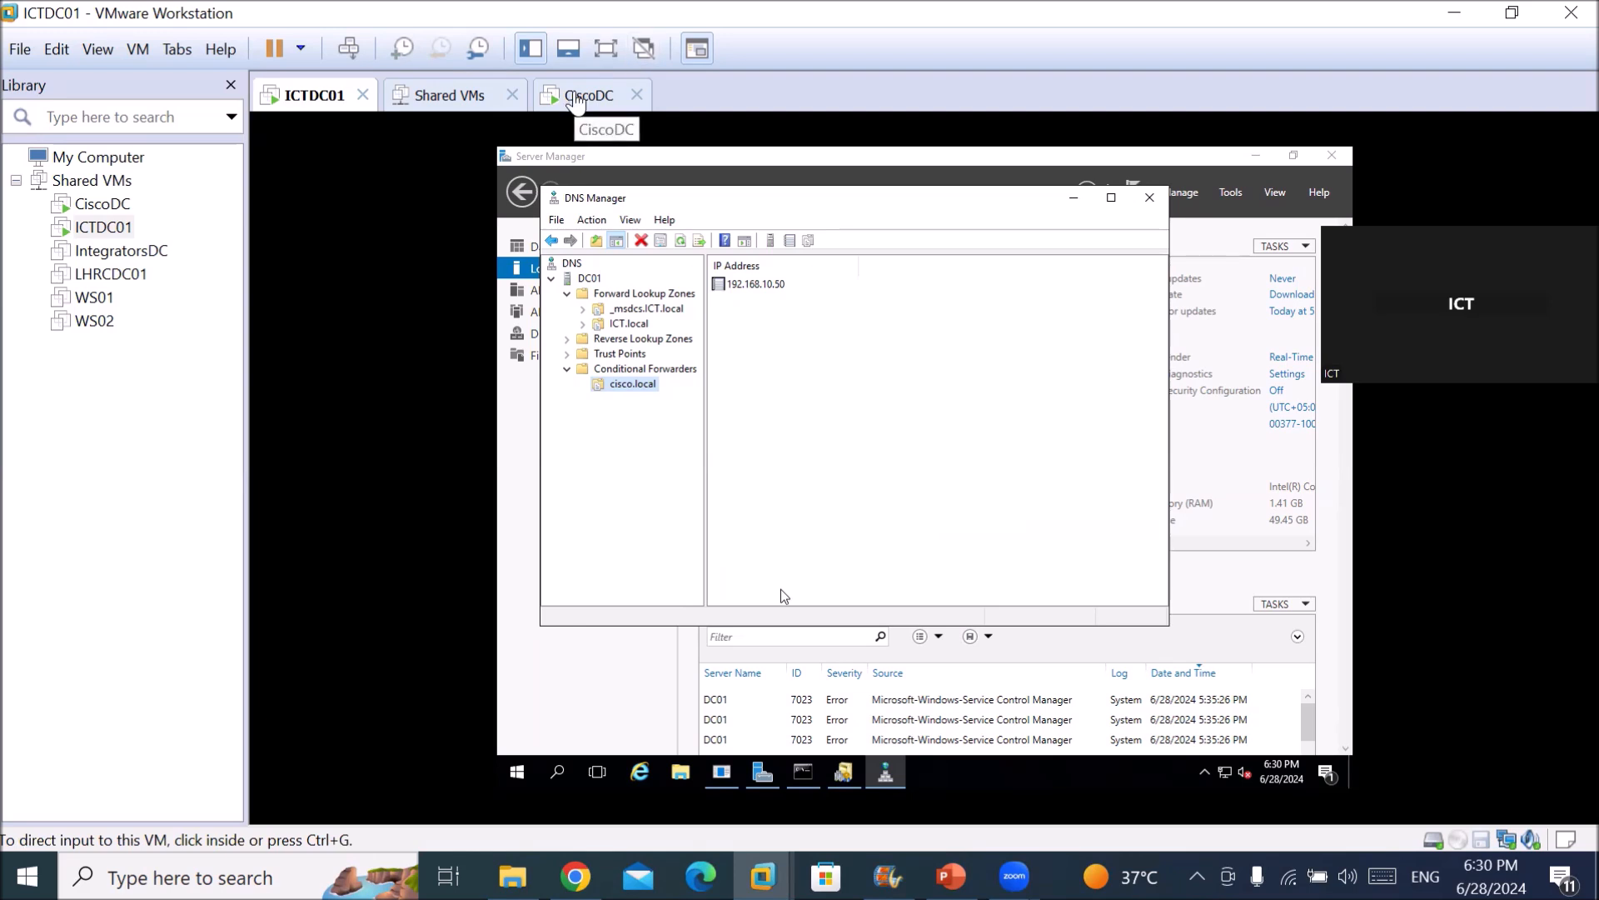
Switch to the CiscoDC VM and launch DNS from Server Manager's Tools menu.
click(577, 96)
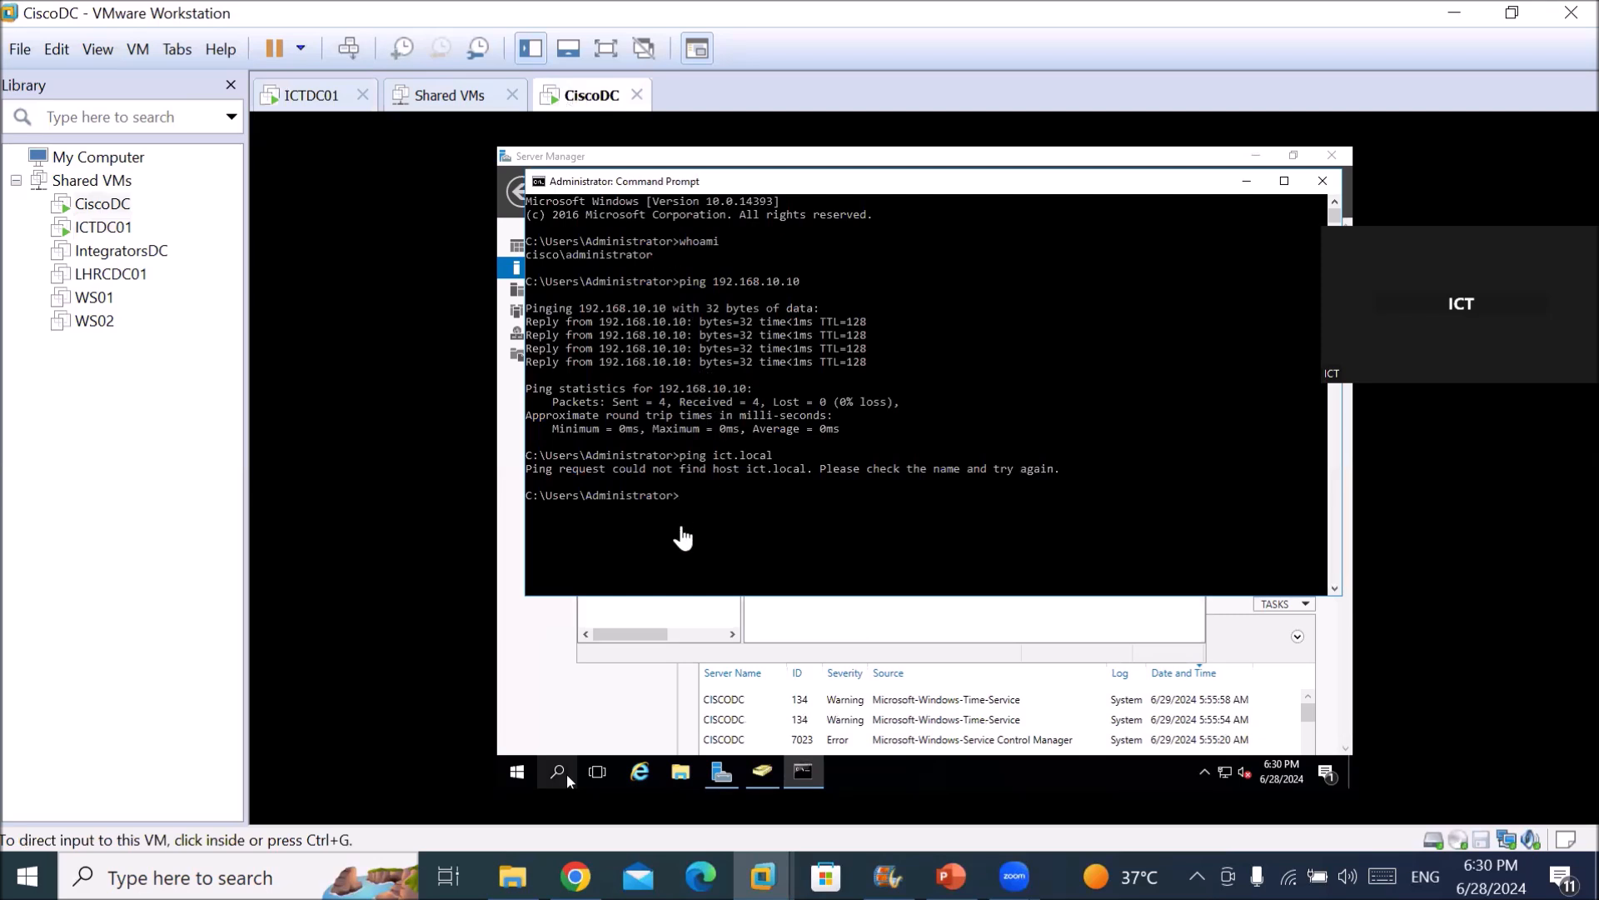
click(580, 691)
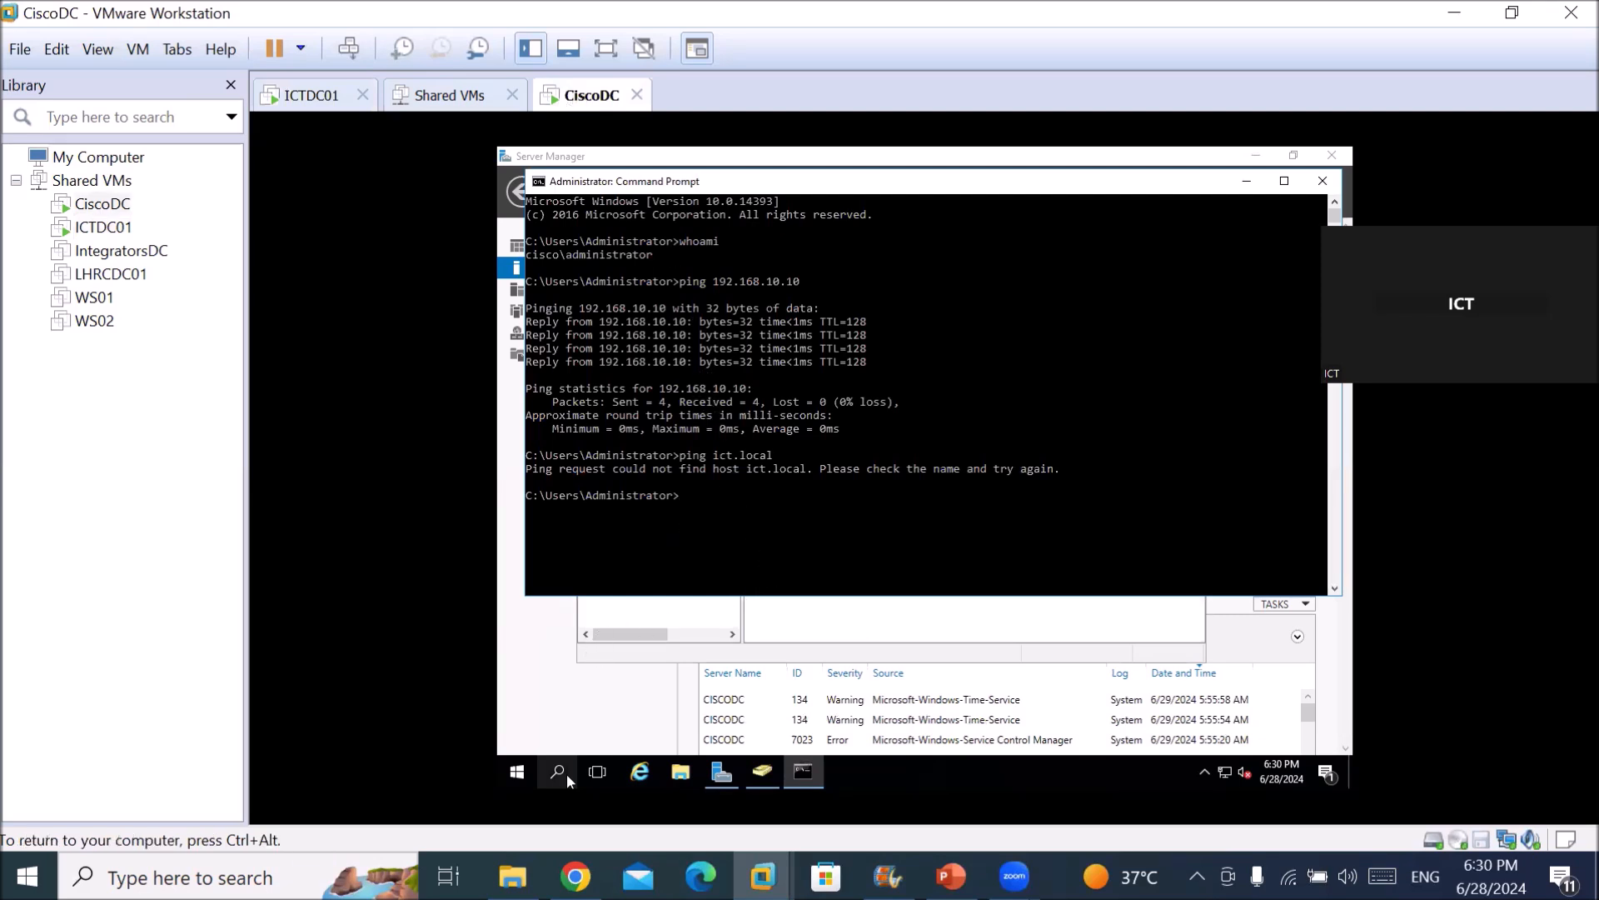
click(718, 779)
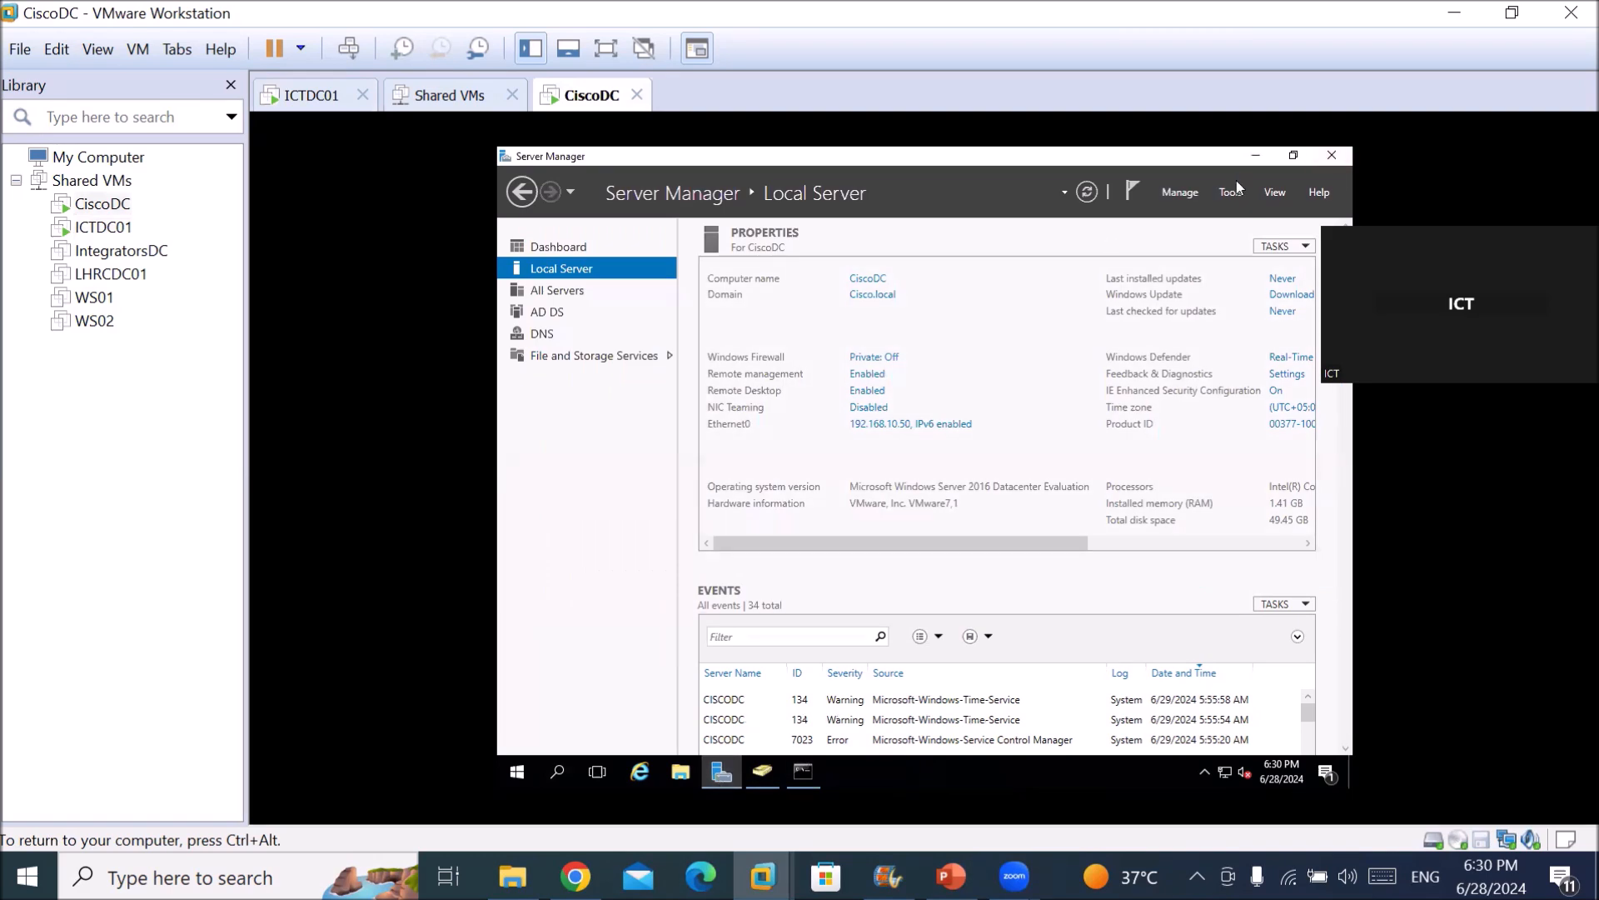
click(1235, 184)
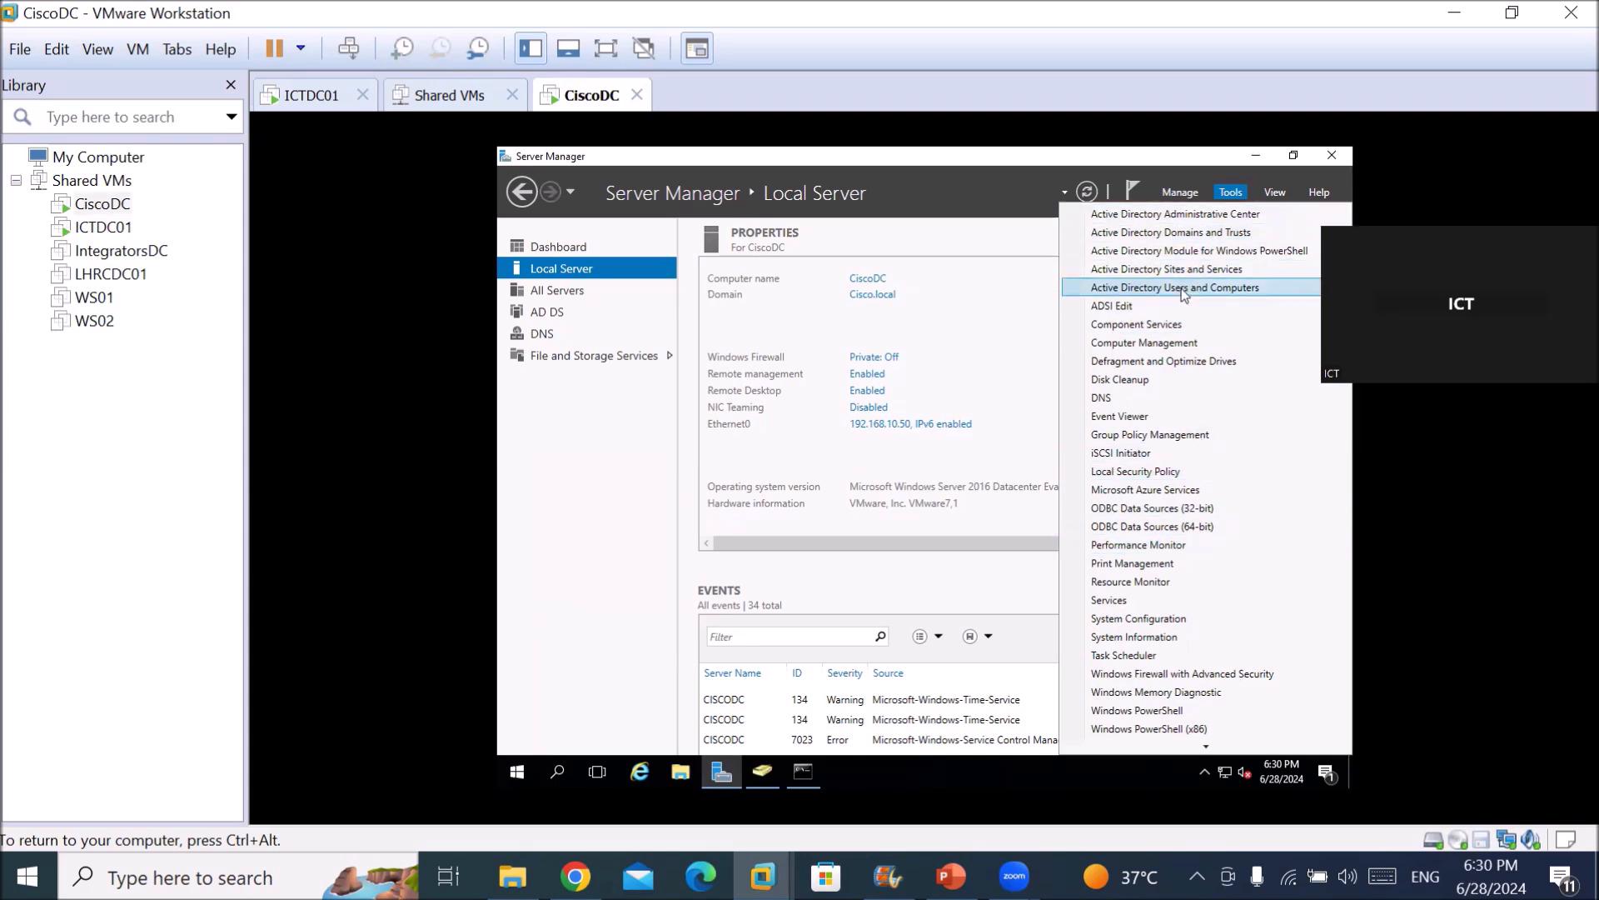
click(1156, 399)
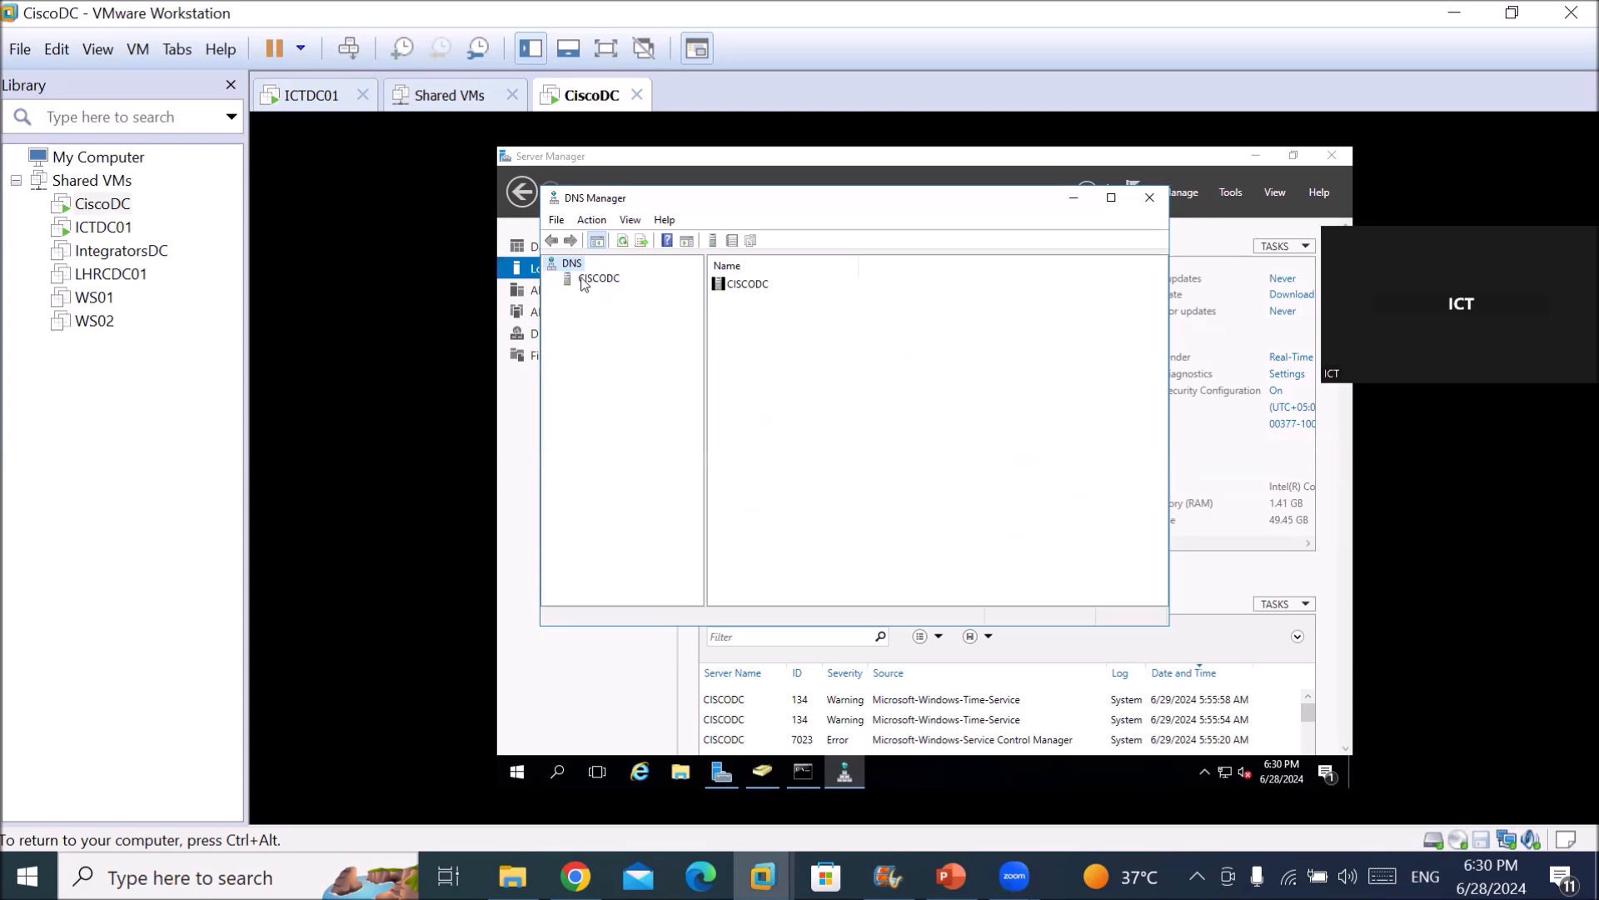
Expand CISCODC and start a New Conditional Forwarder under Conditional Forwarders.
double_click(585, 283)
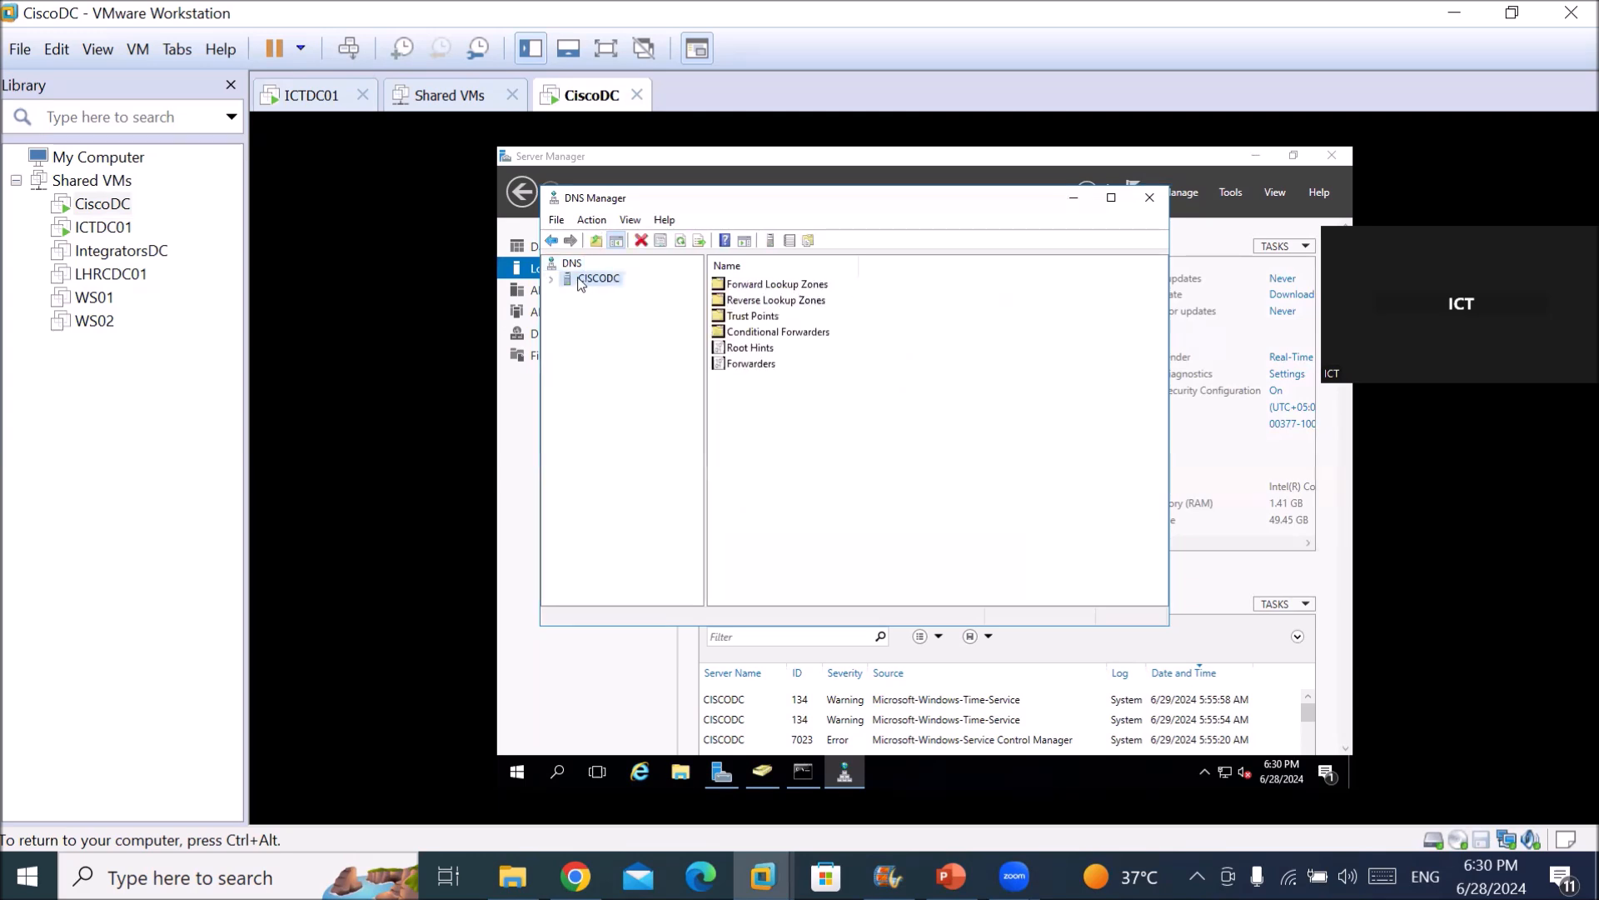
click(589, 298)
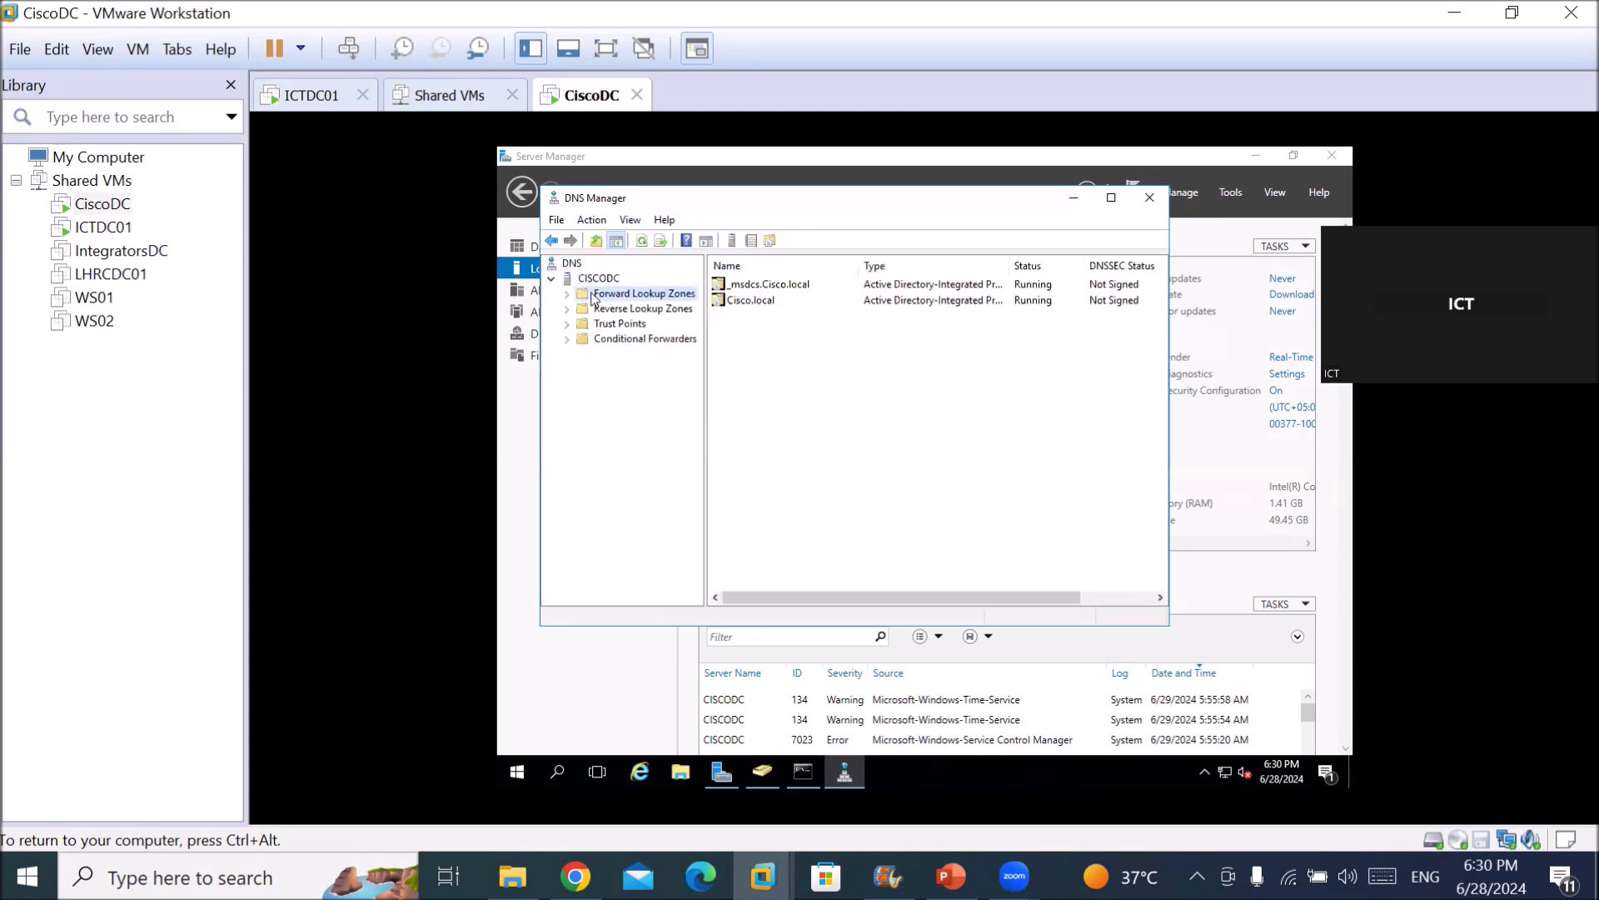
click(567, 296)
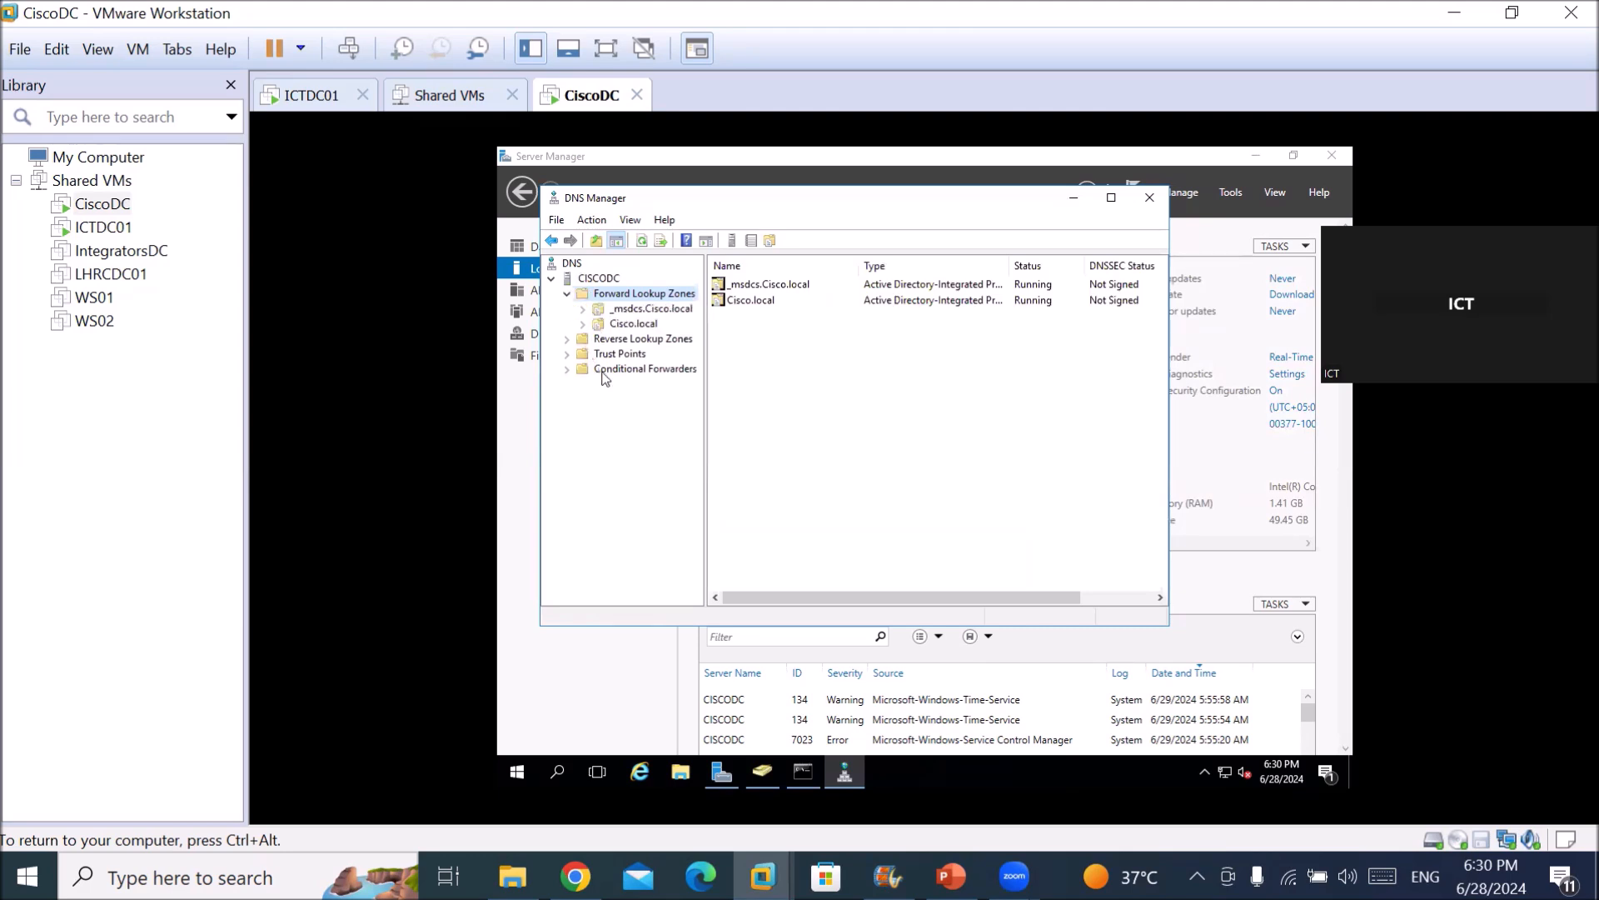
right_click(655, 294)
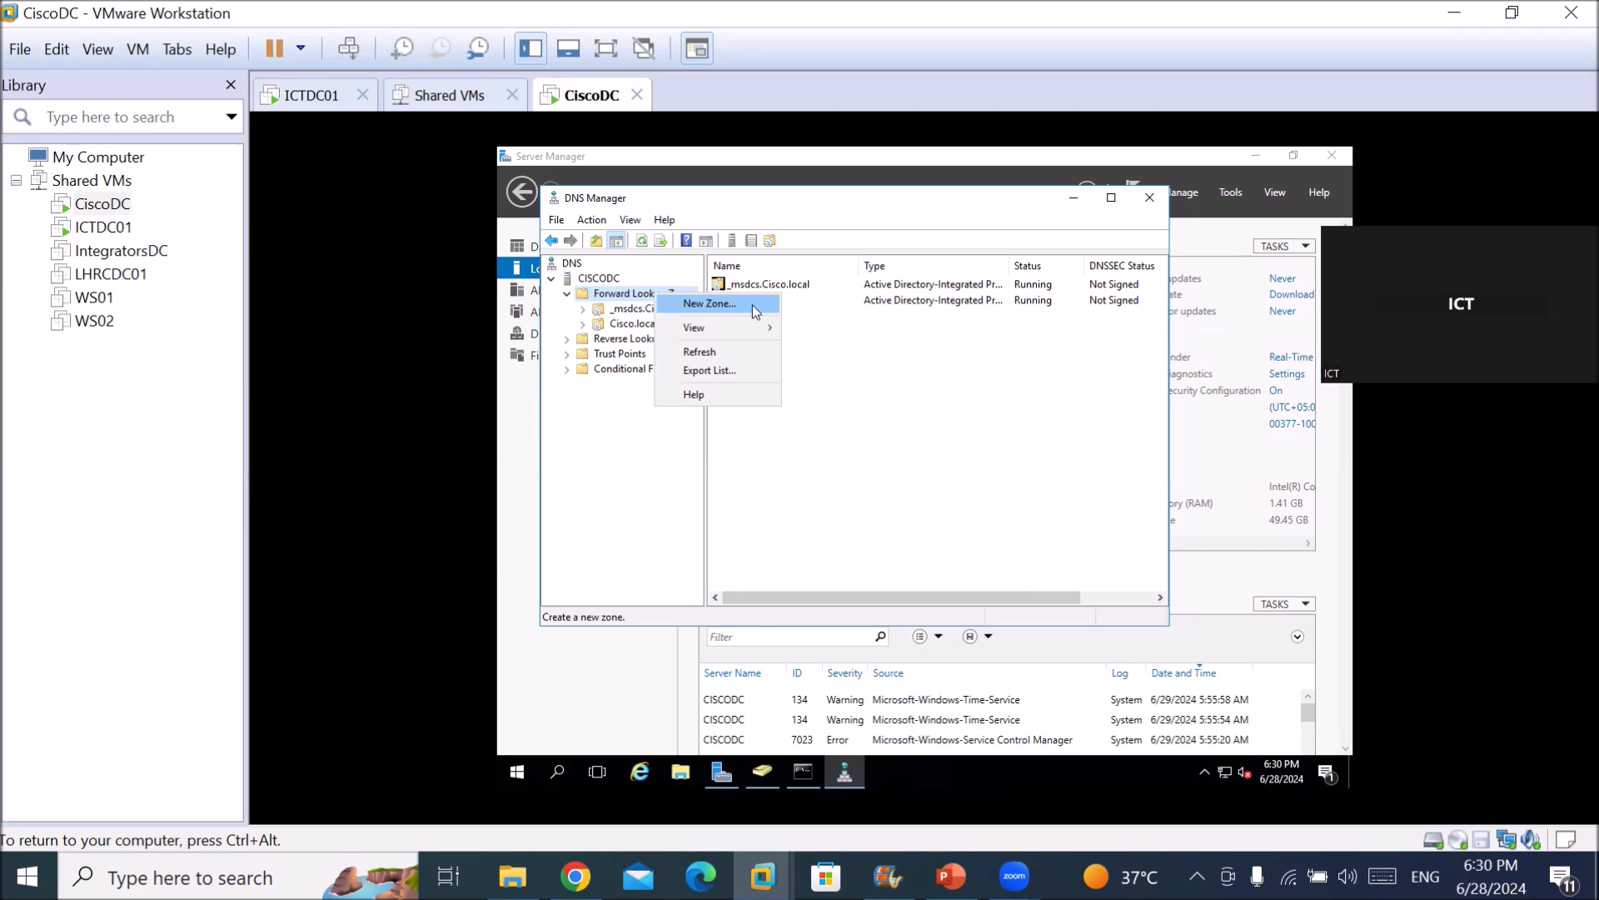
click(611, 373)
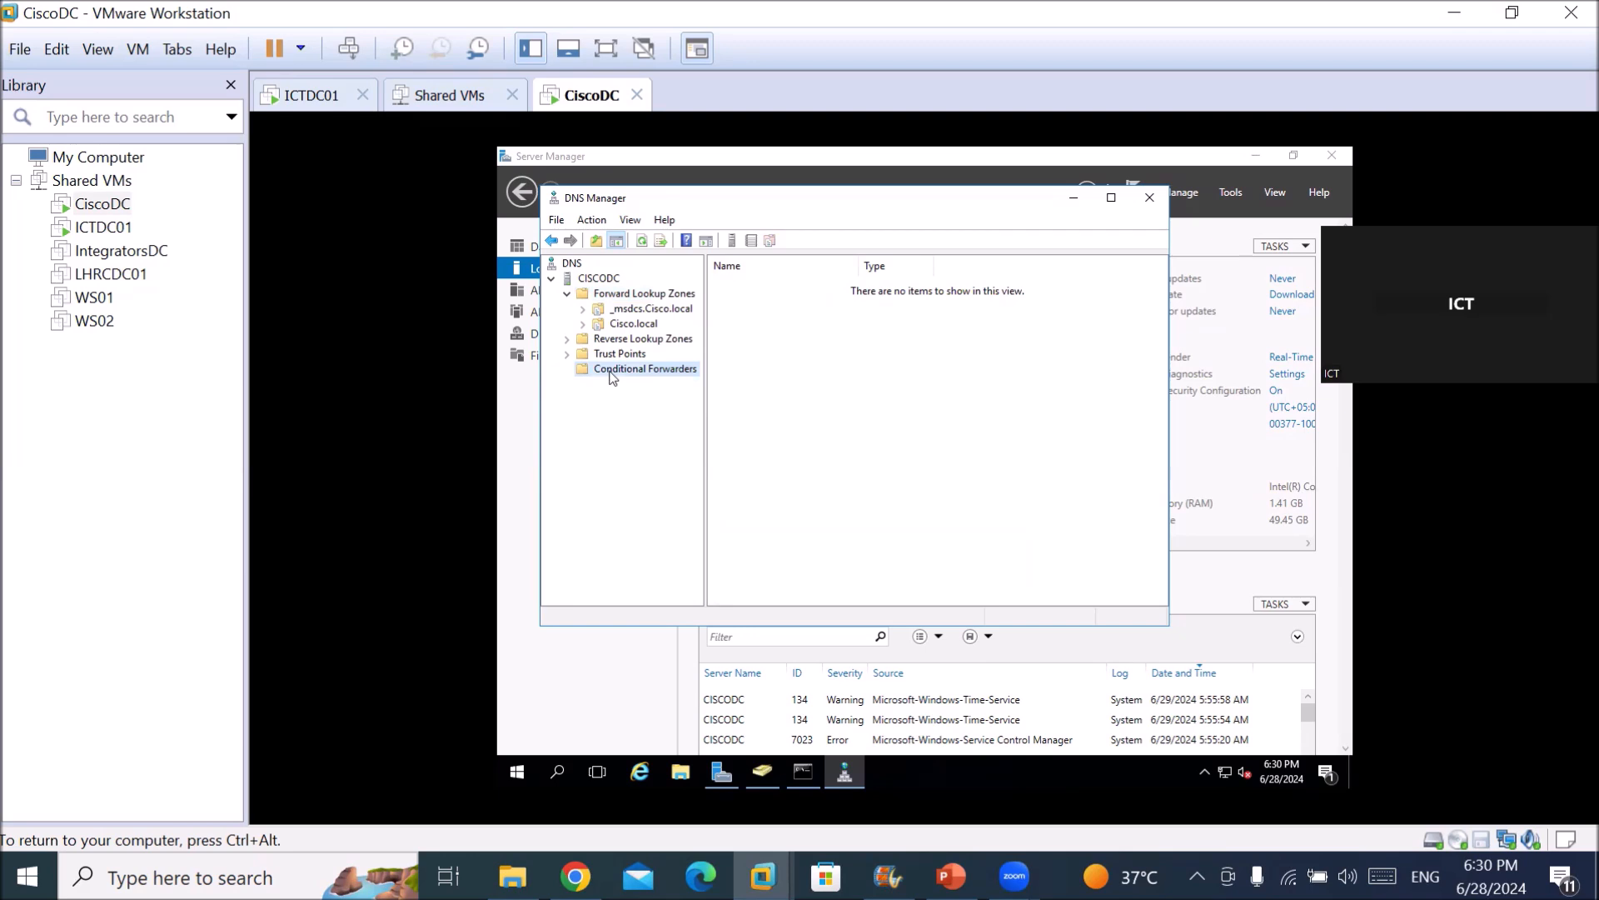
right_click(612, 375)
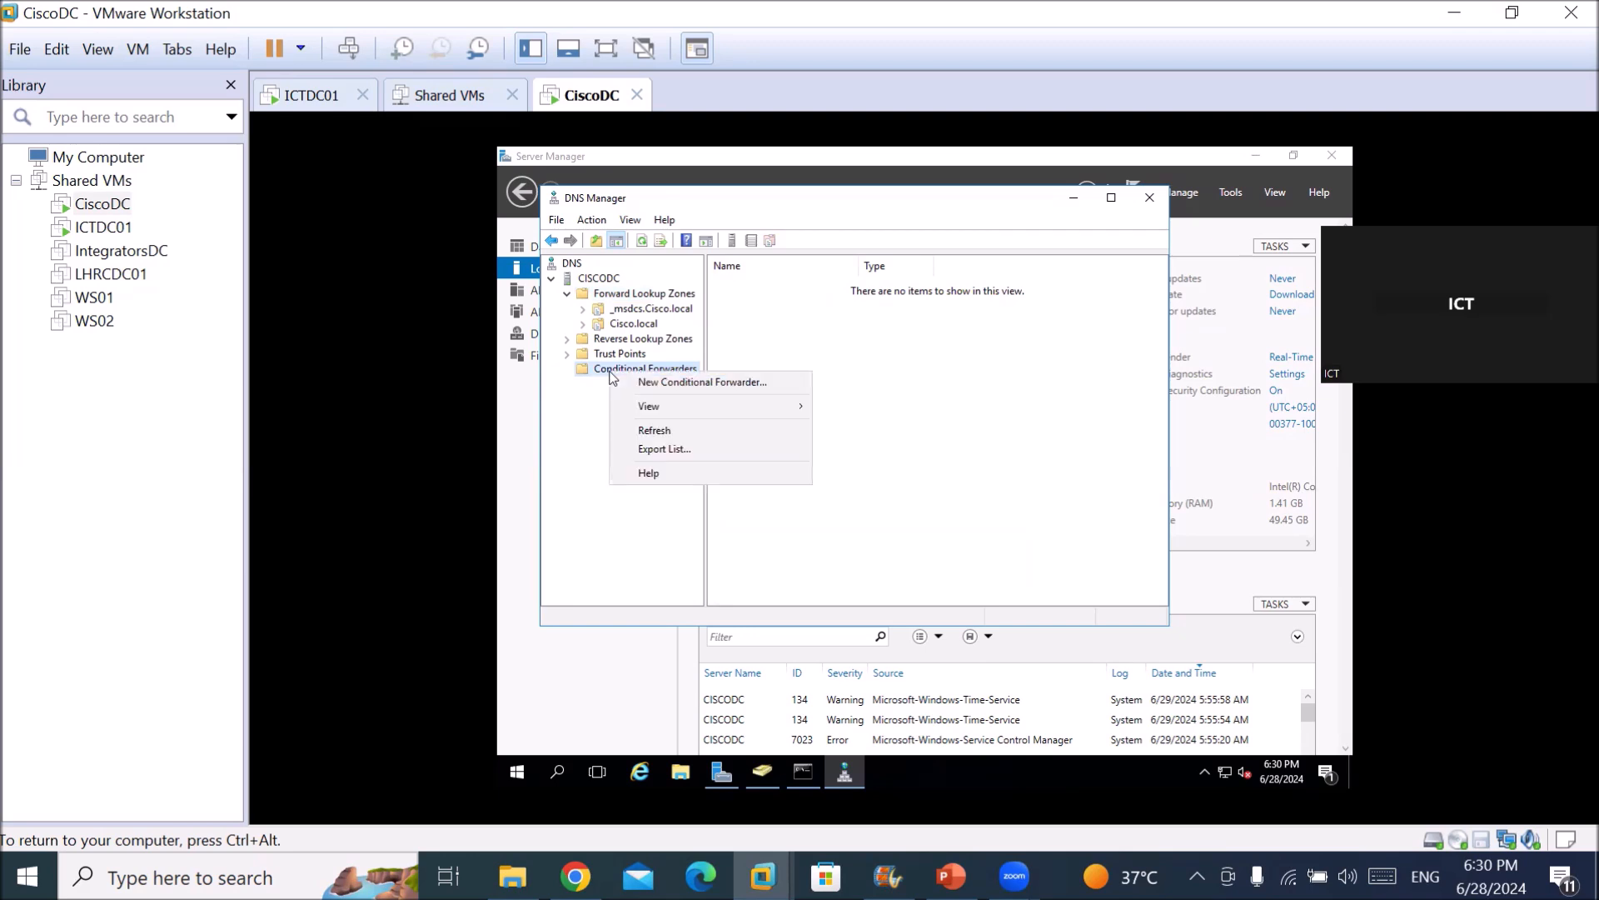
click(658, 379)
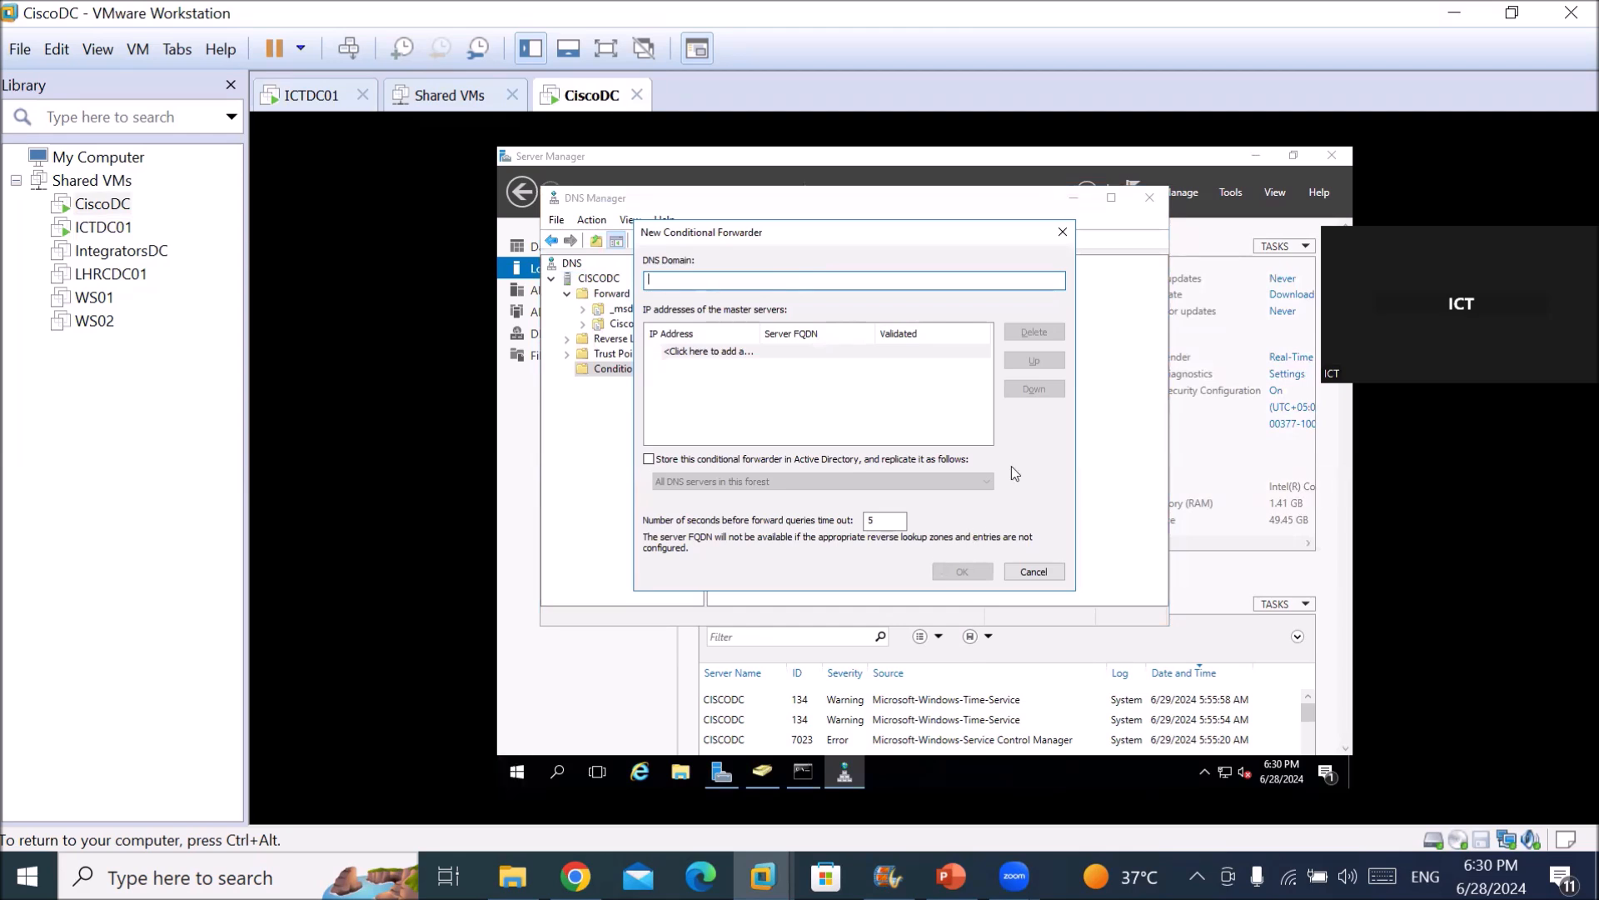
Enter ICT.local with master server 192.168.10.10 and save the forwarder.
text(ICT.local)
key(Tab)
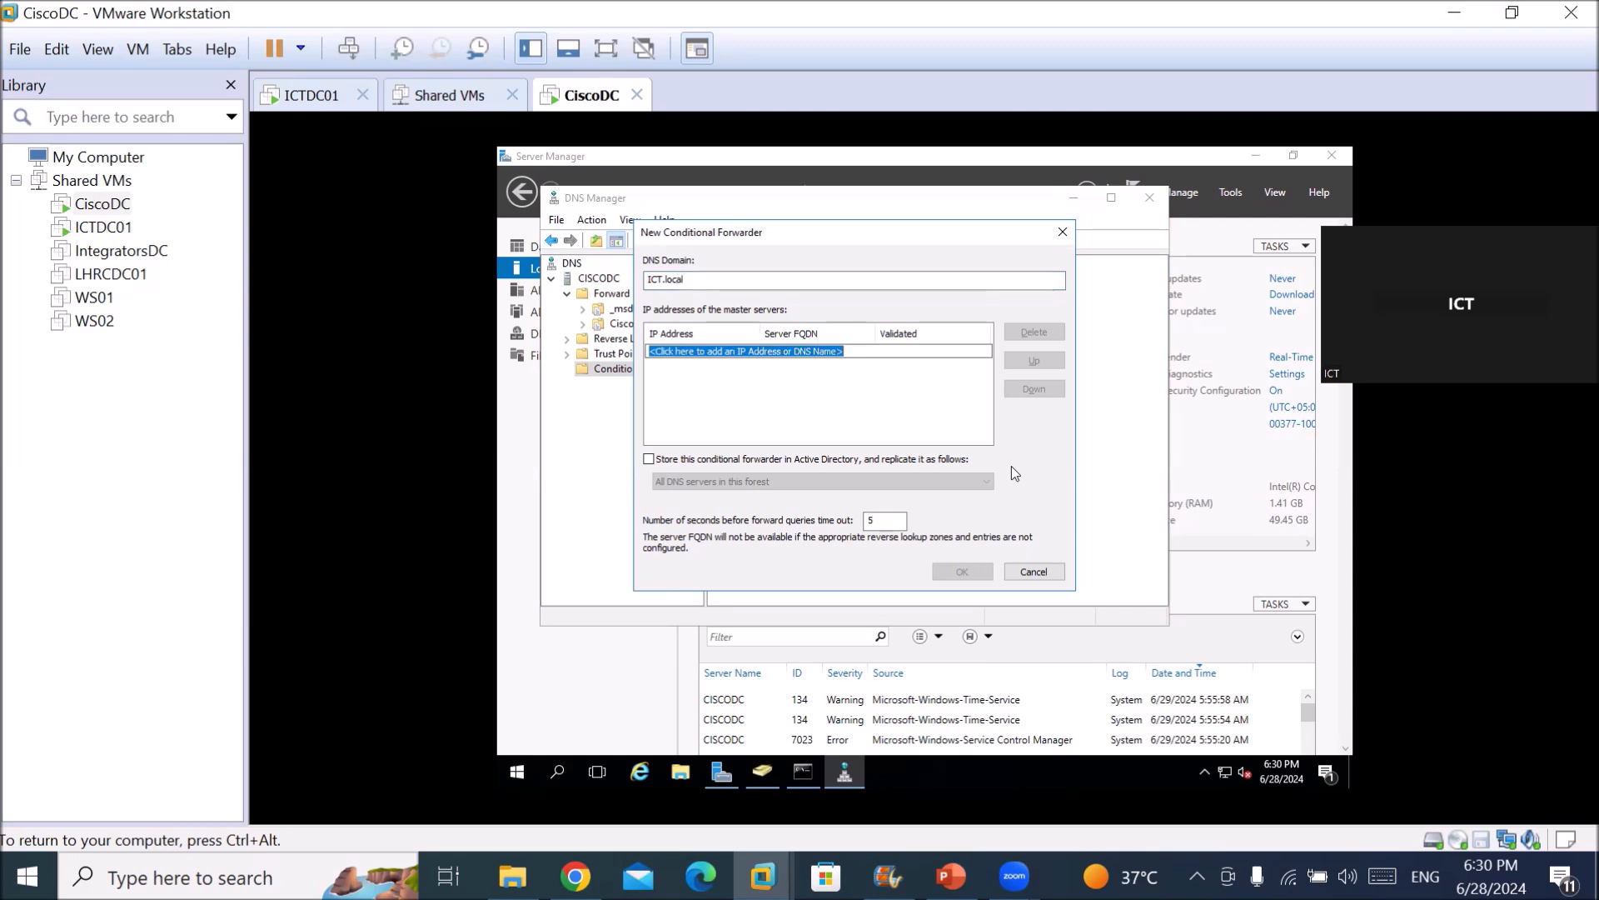
text(192.1)
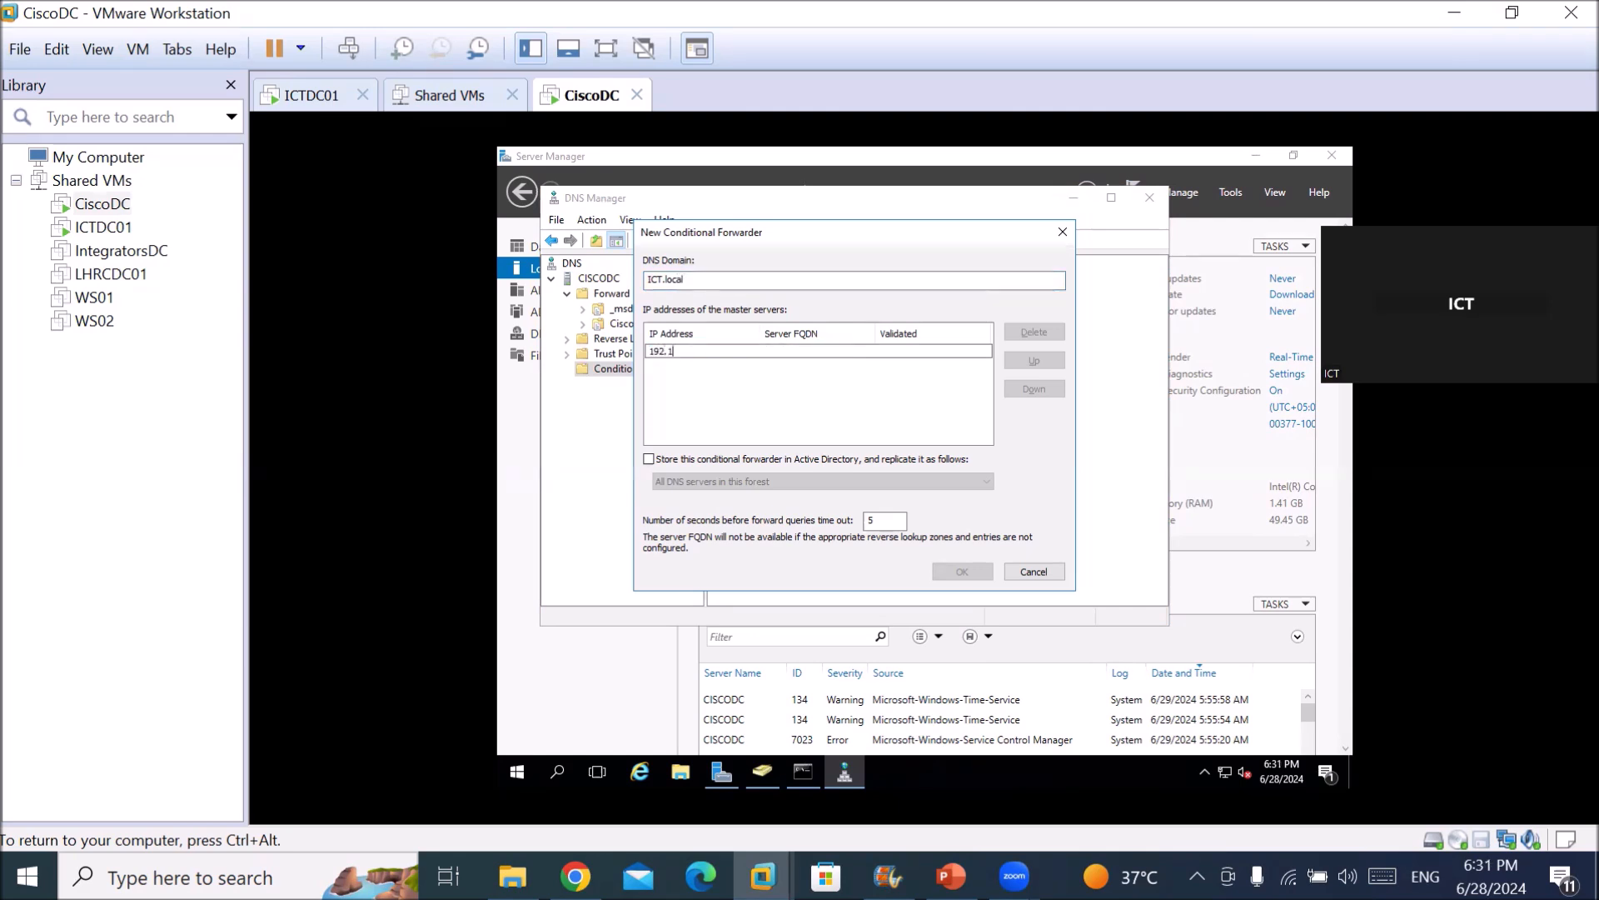
text(68.10.10)
key(Return)
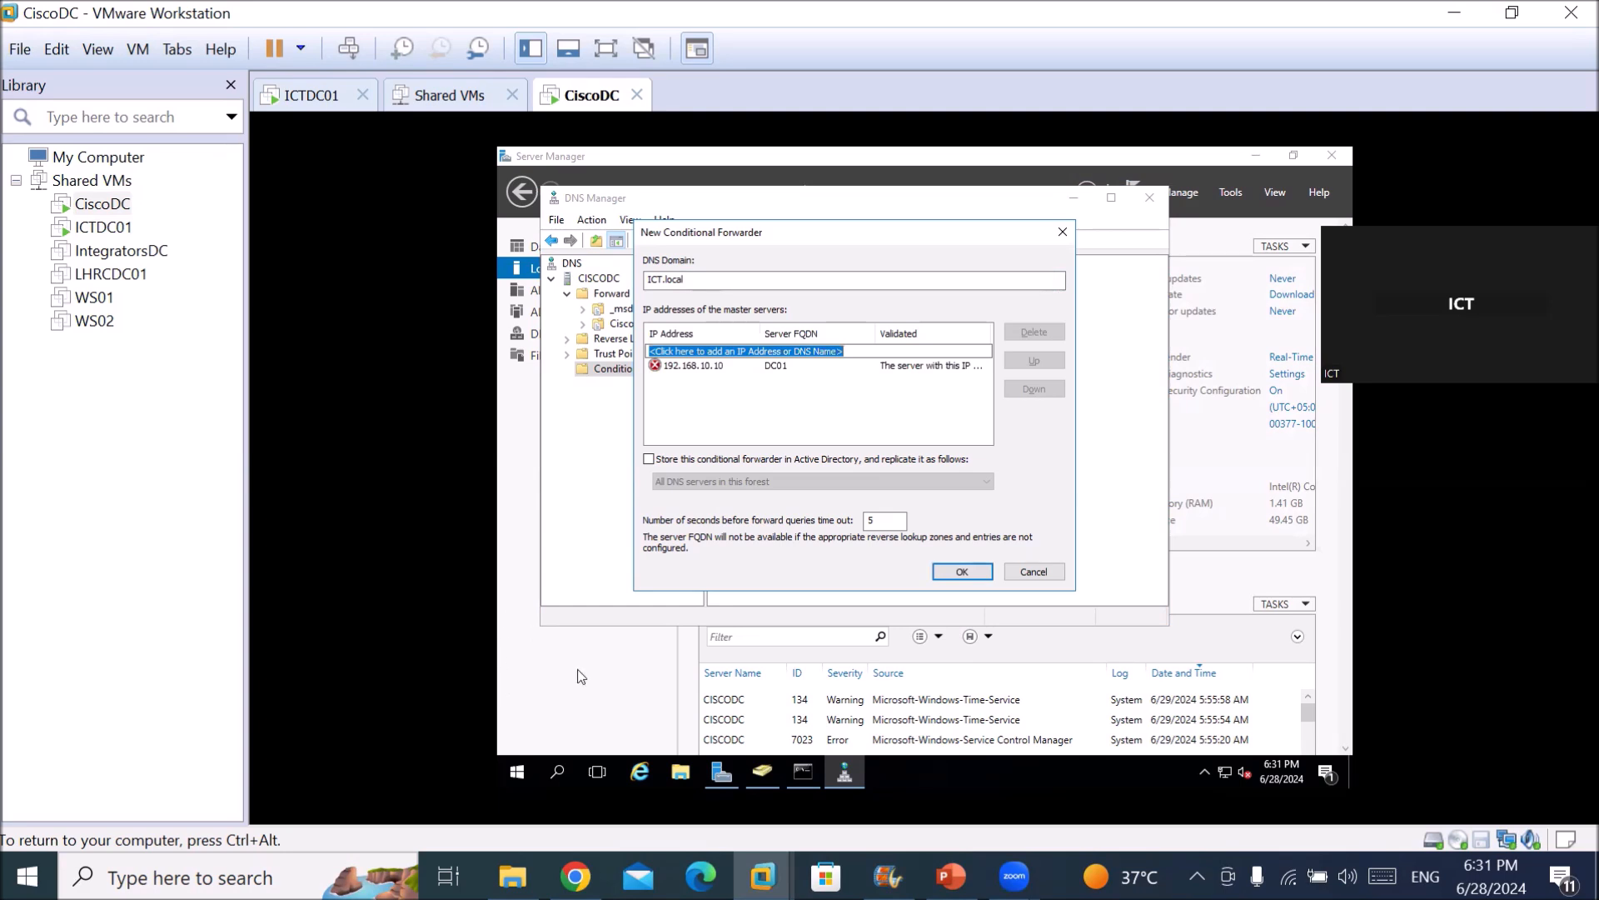
click(960, 571)
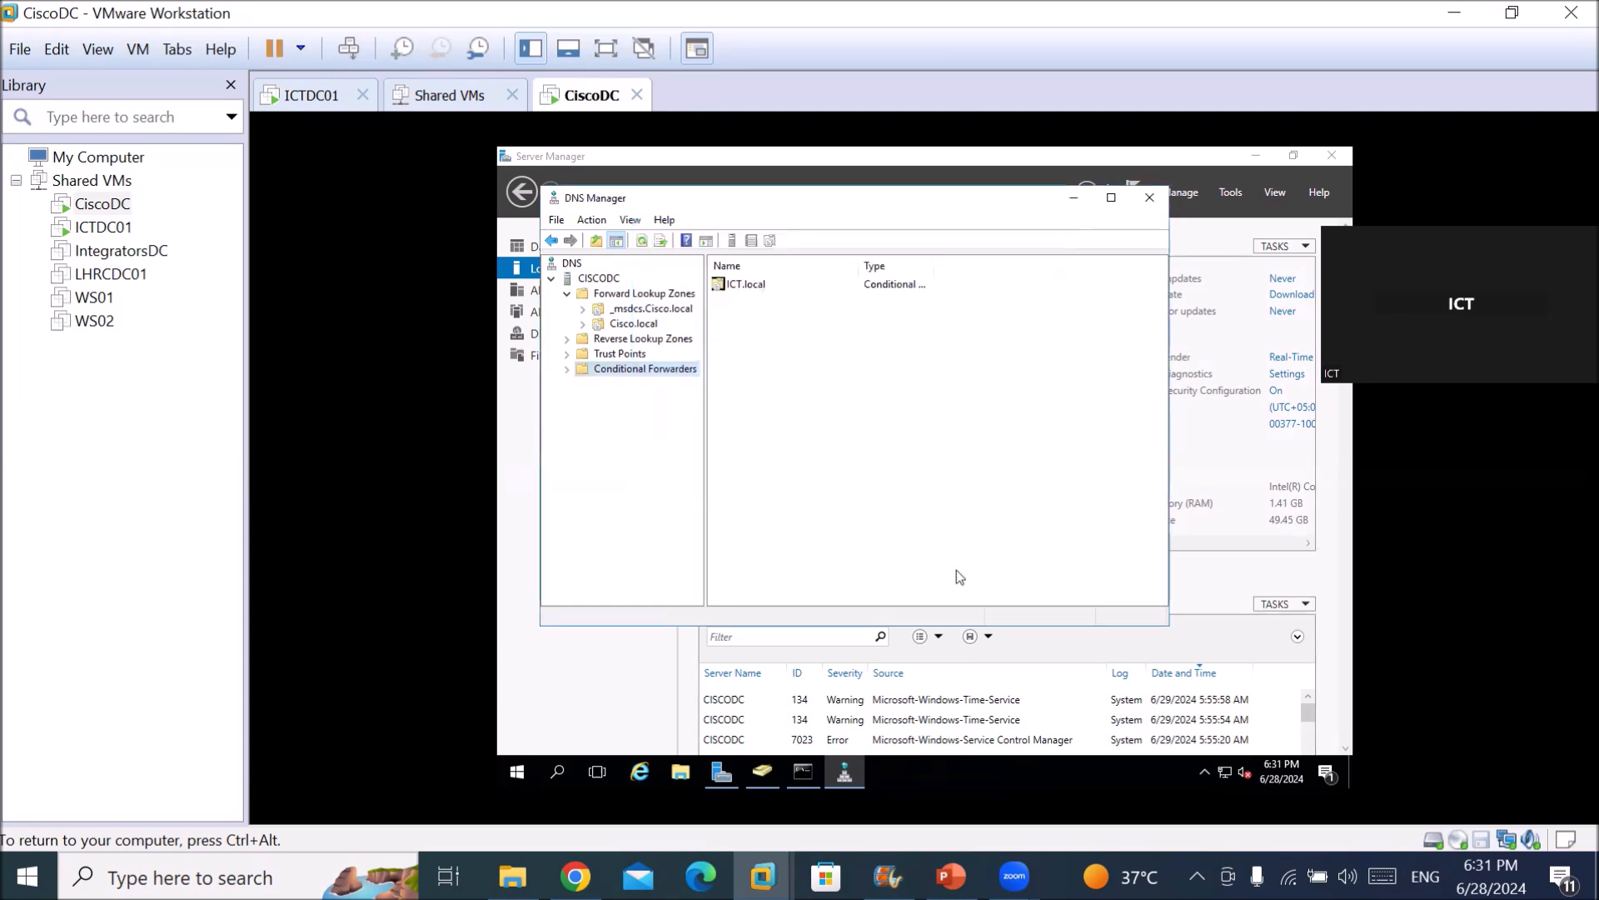
Review the ICT.local forwarder's properties and master server, then close them.
click(570, 370)
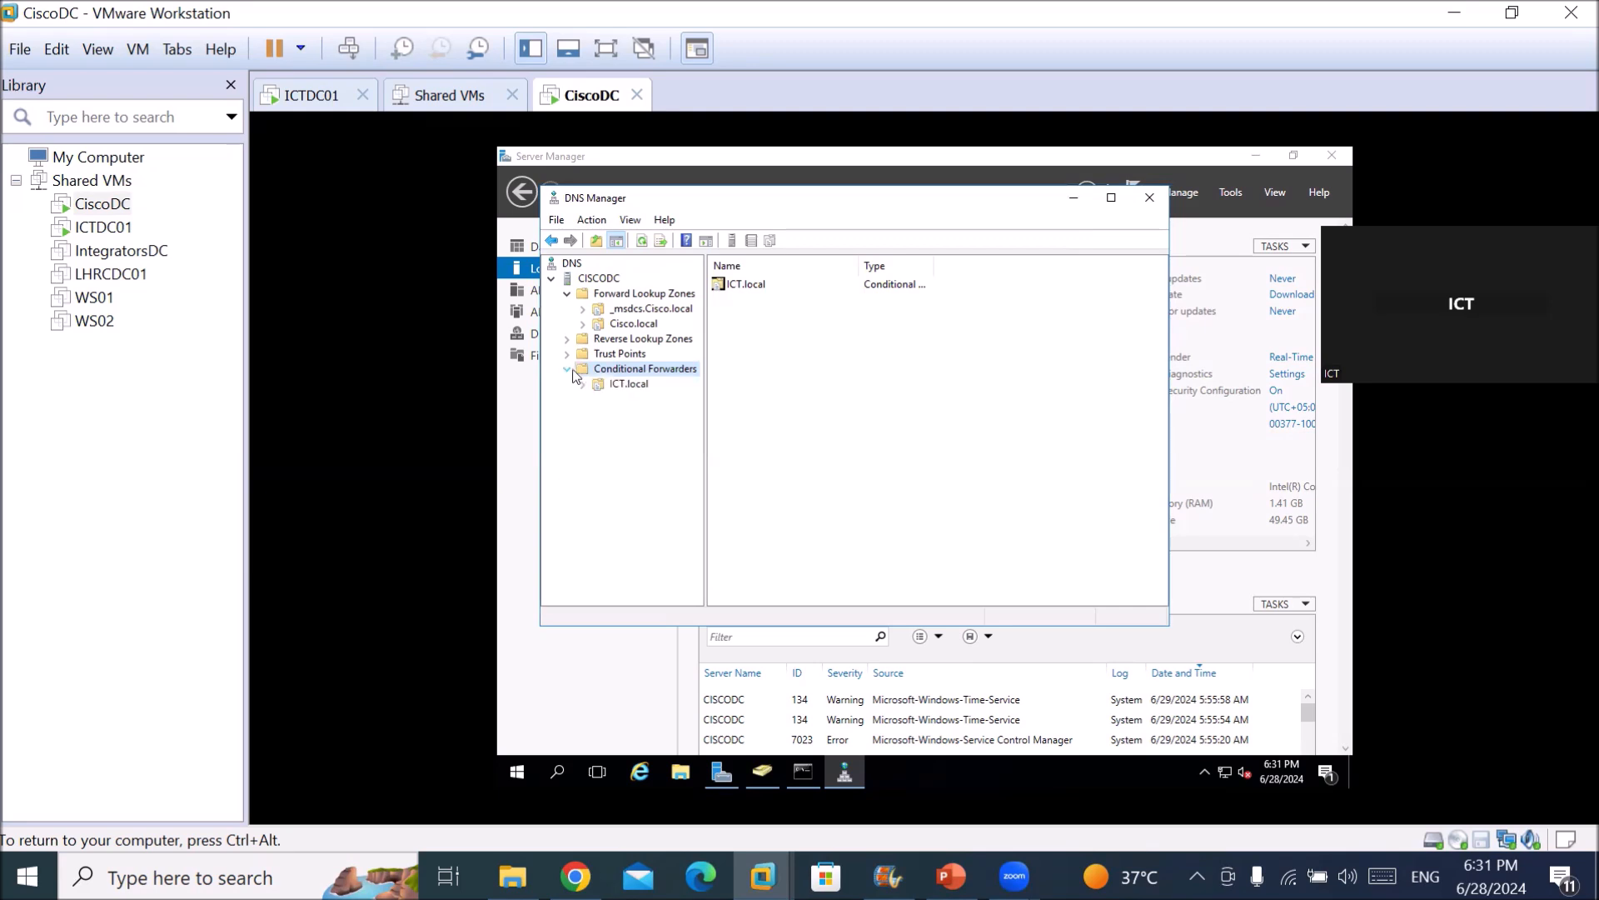
click(616, 384)
right_click(615, 385)
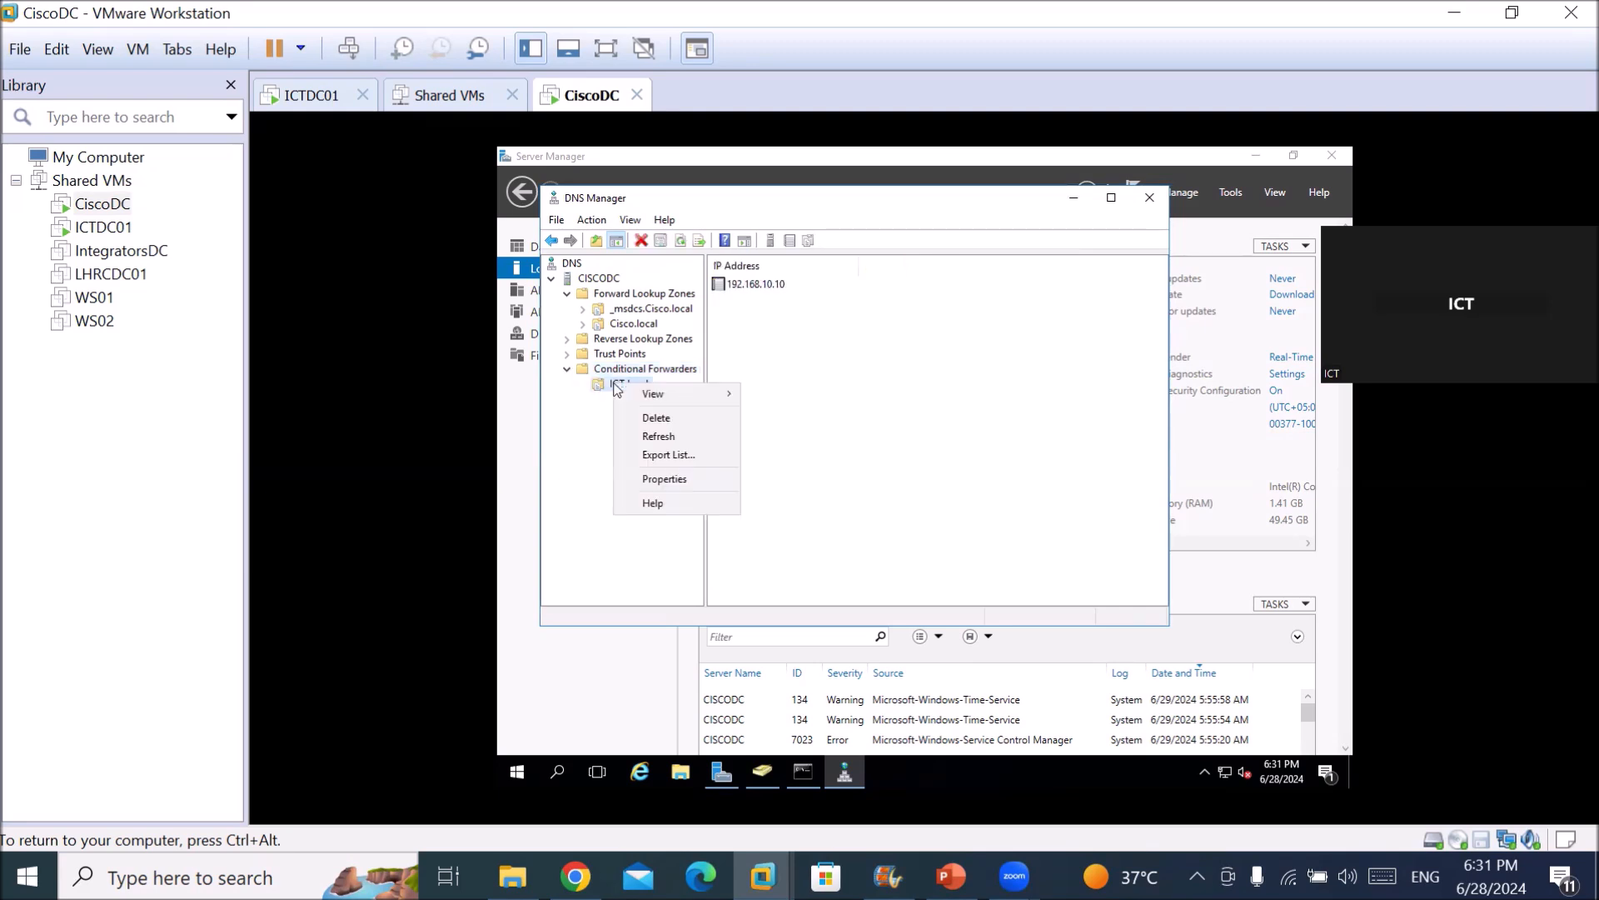
click(671, 478)
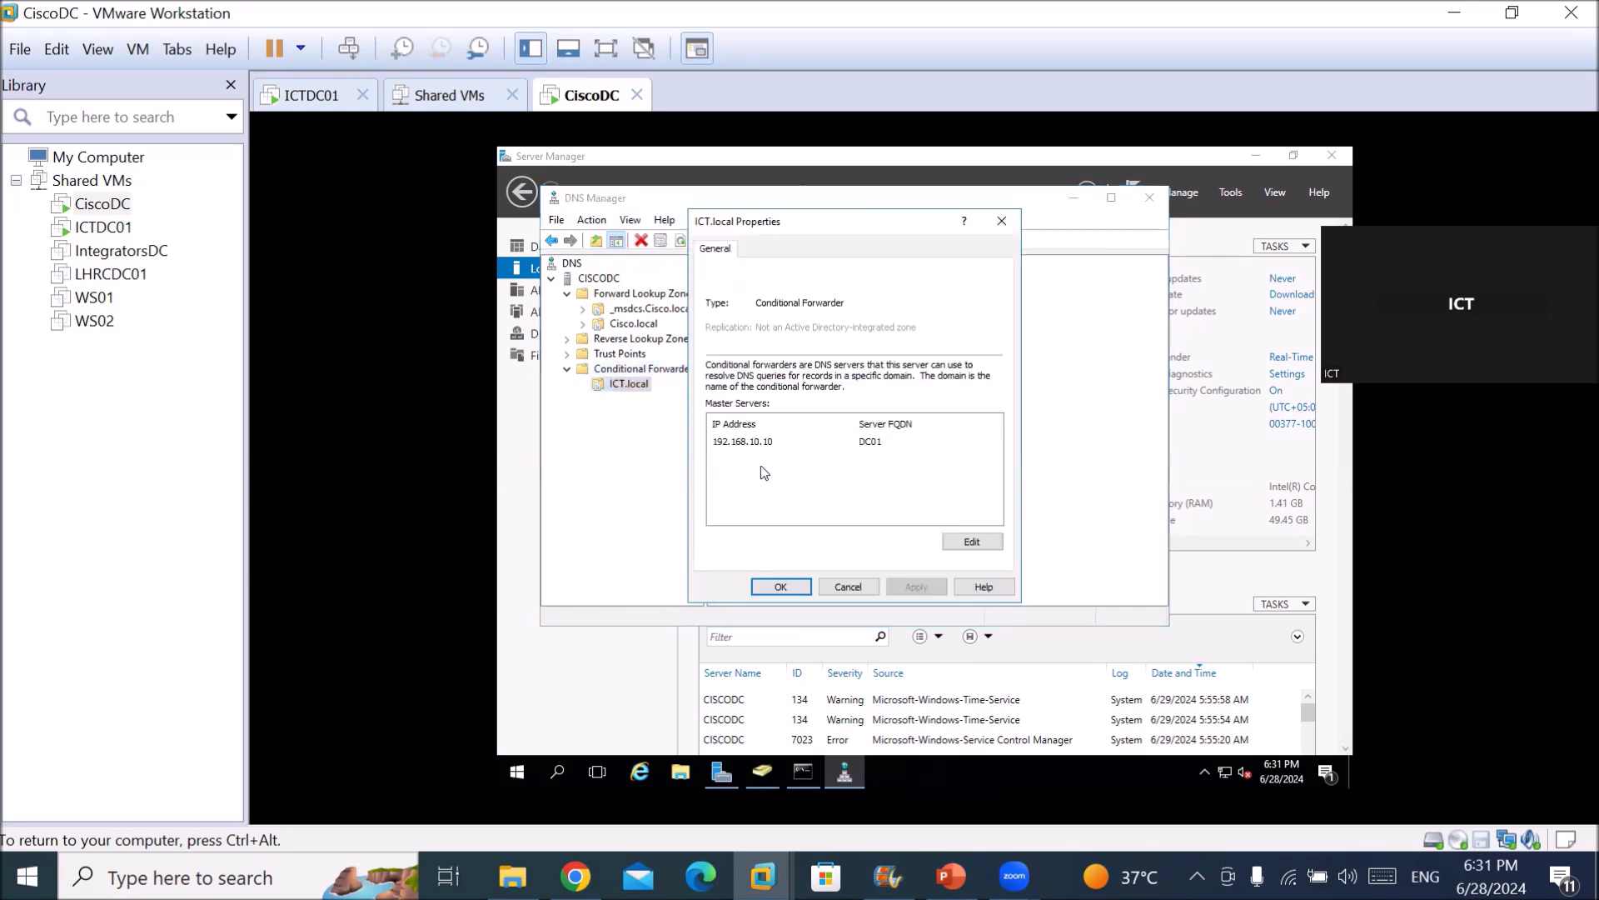
click(987, 543)
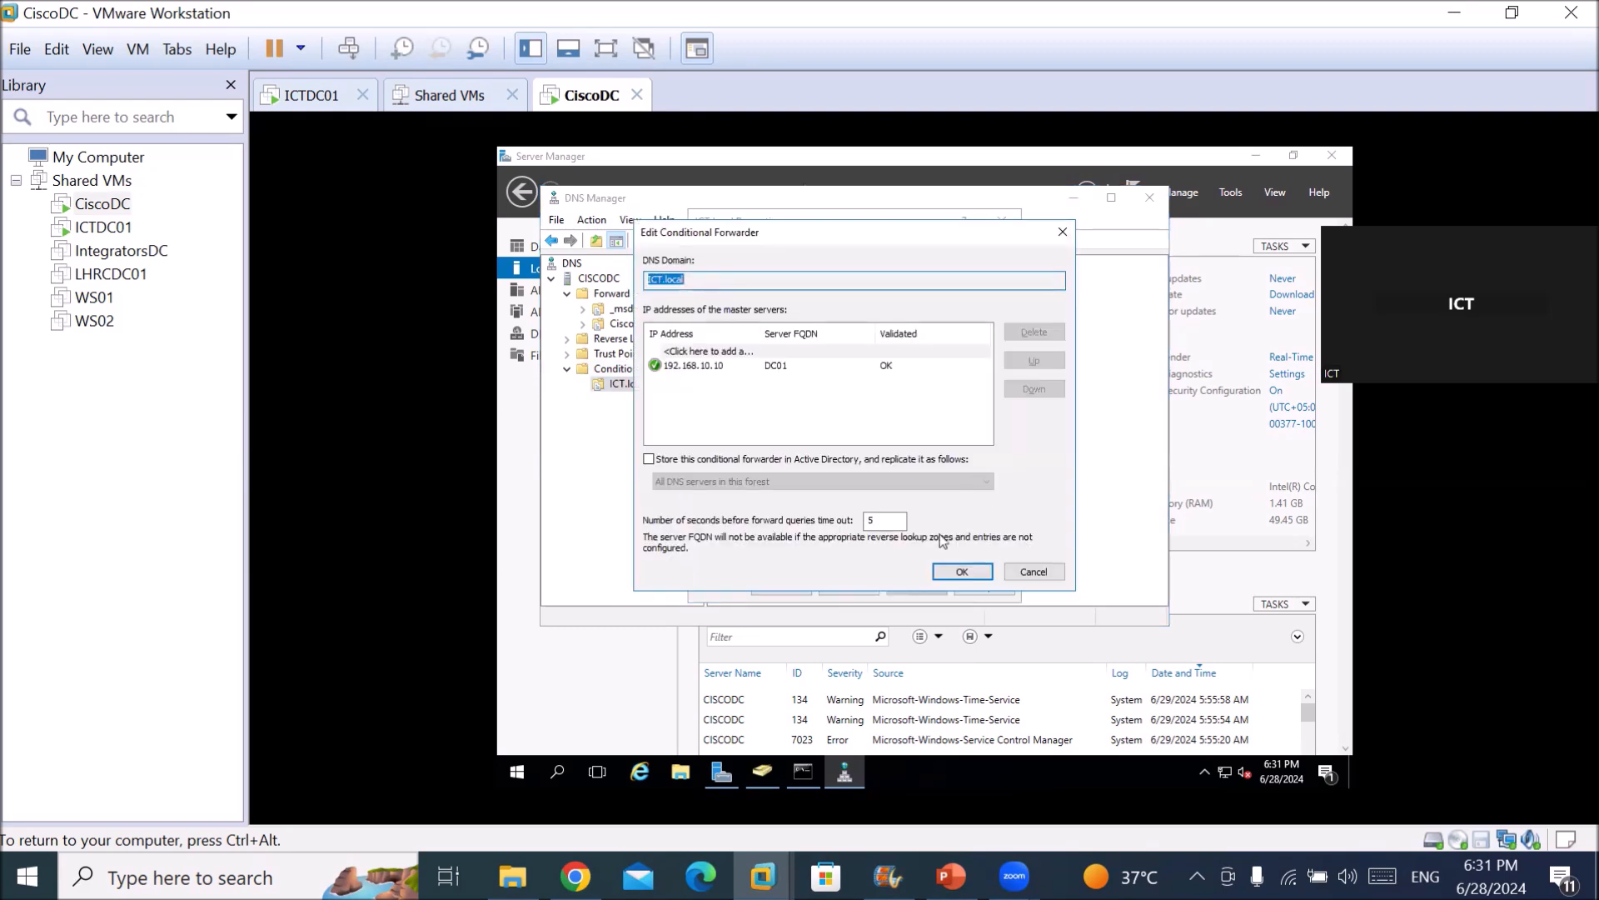
click(959, 574)
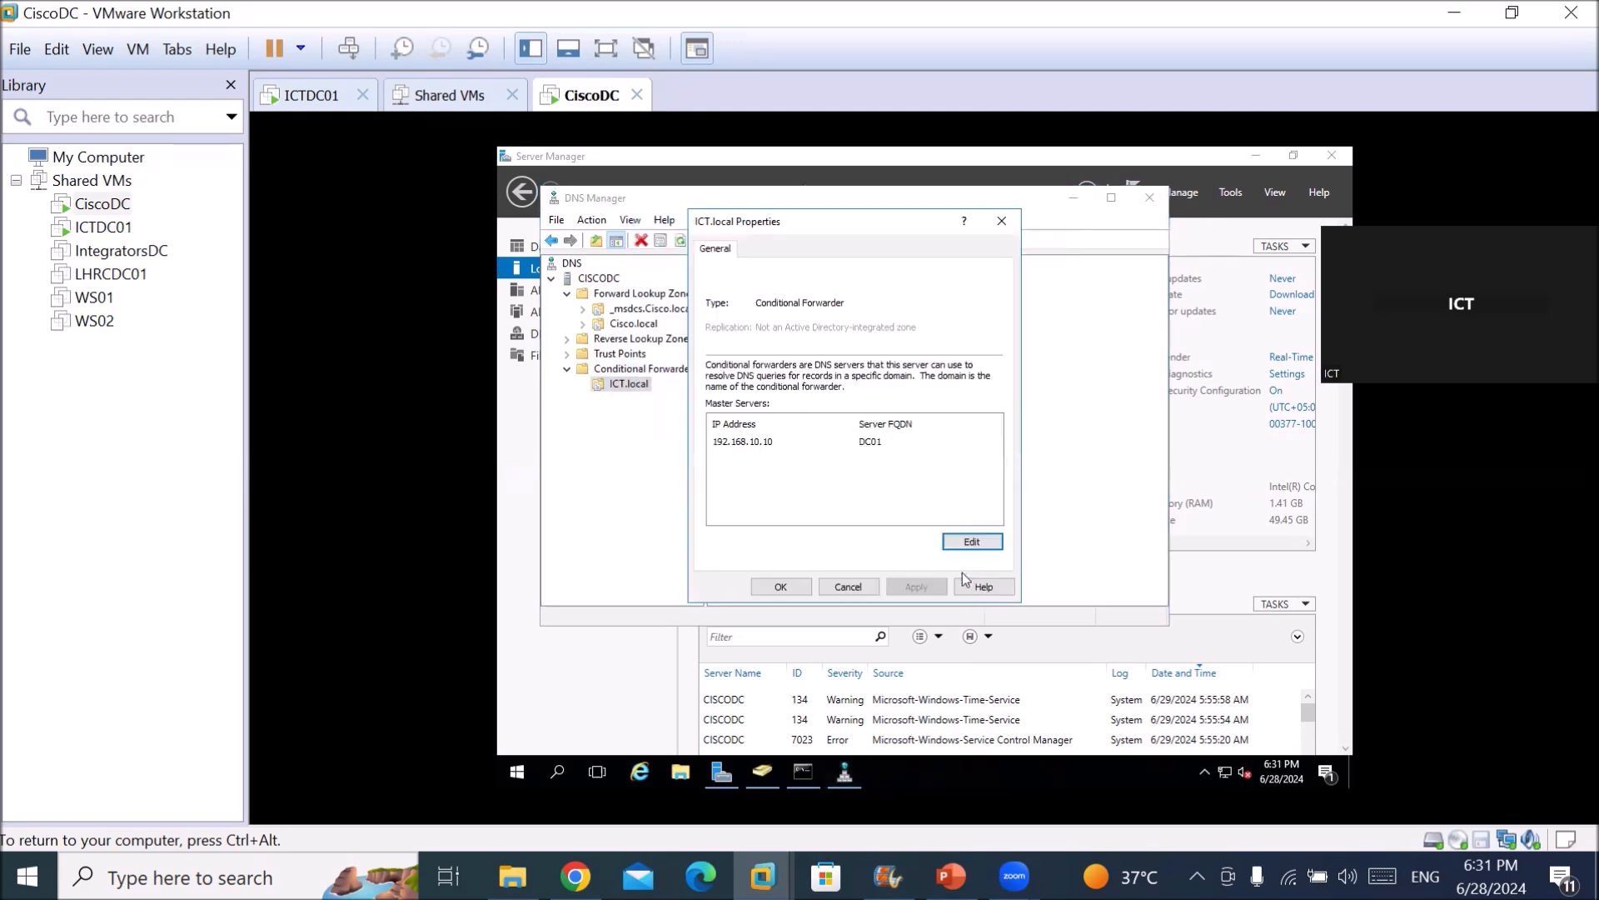
click(783, 588)
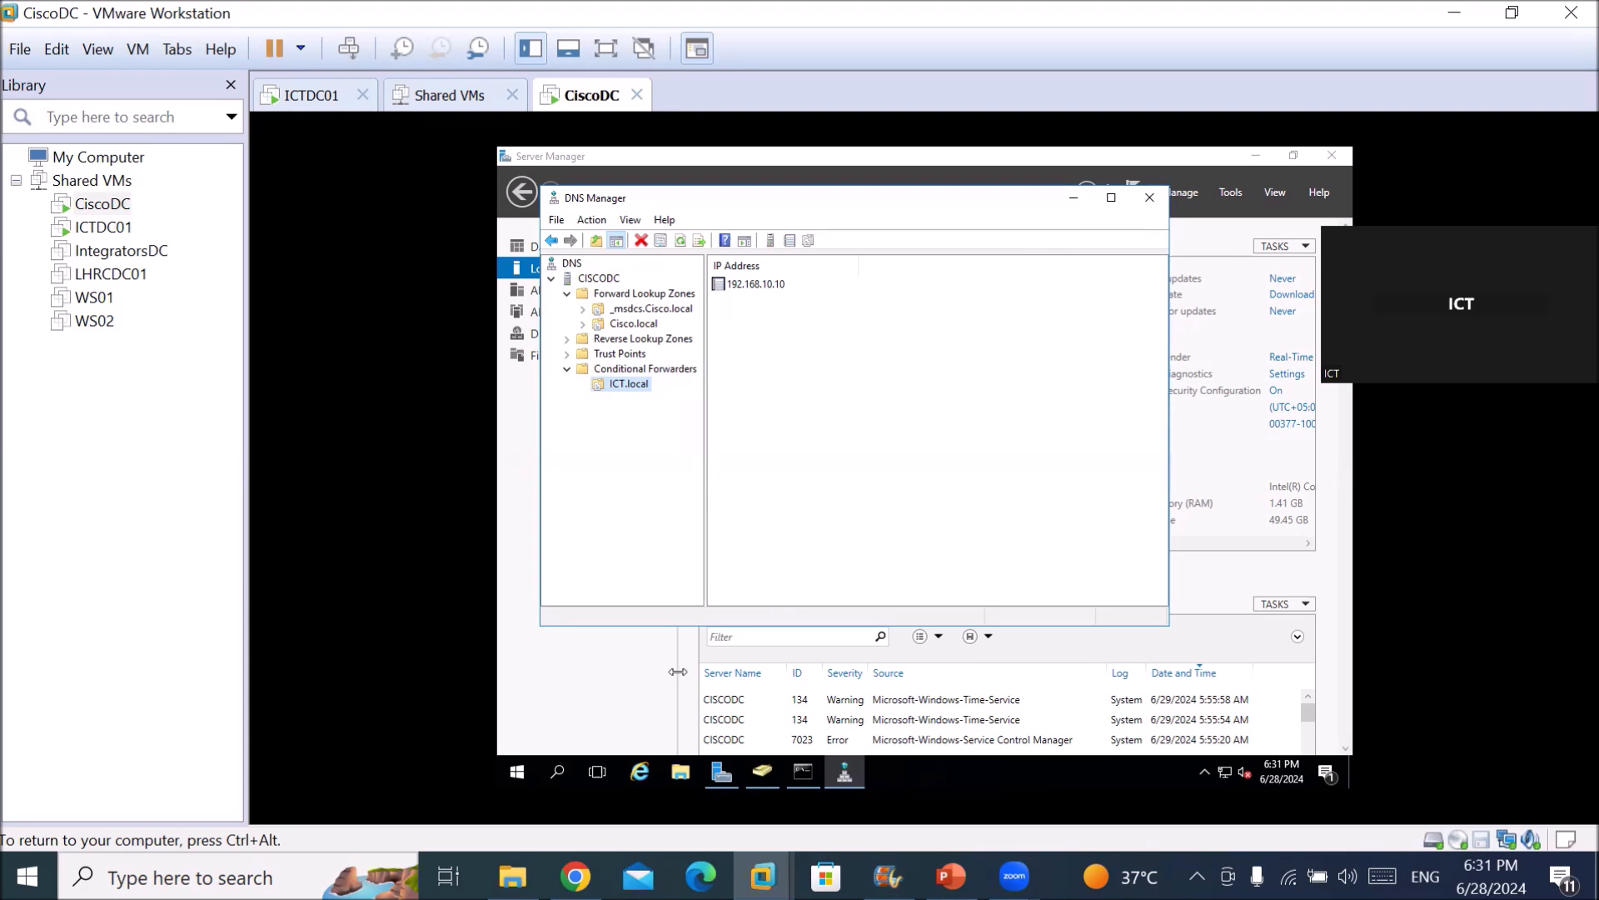
Rerun ping ict.local, clear the console with cls, and switch back to ICTDC01.
click(812, 771)
key(Up)
key(Return)
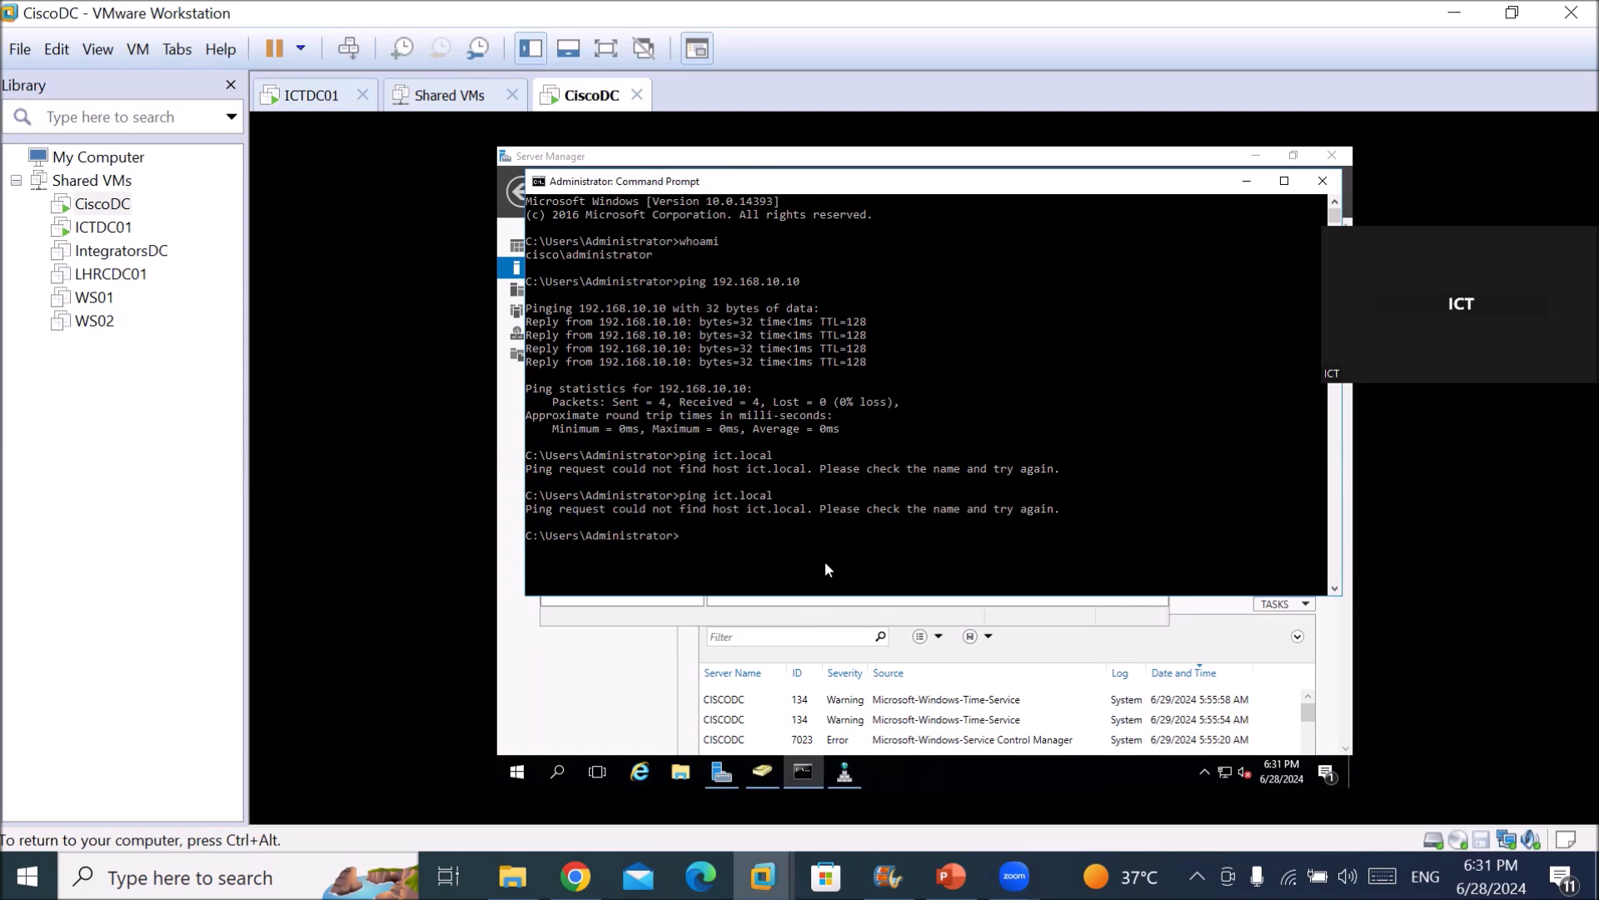
text(cls)
key(Return)
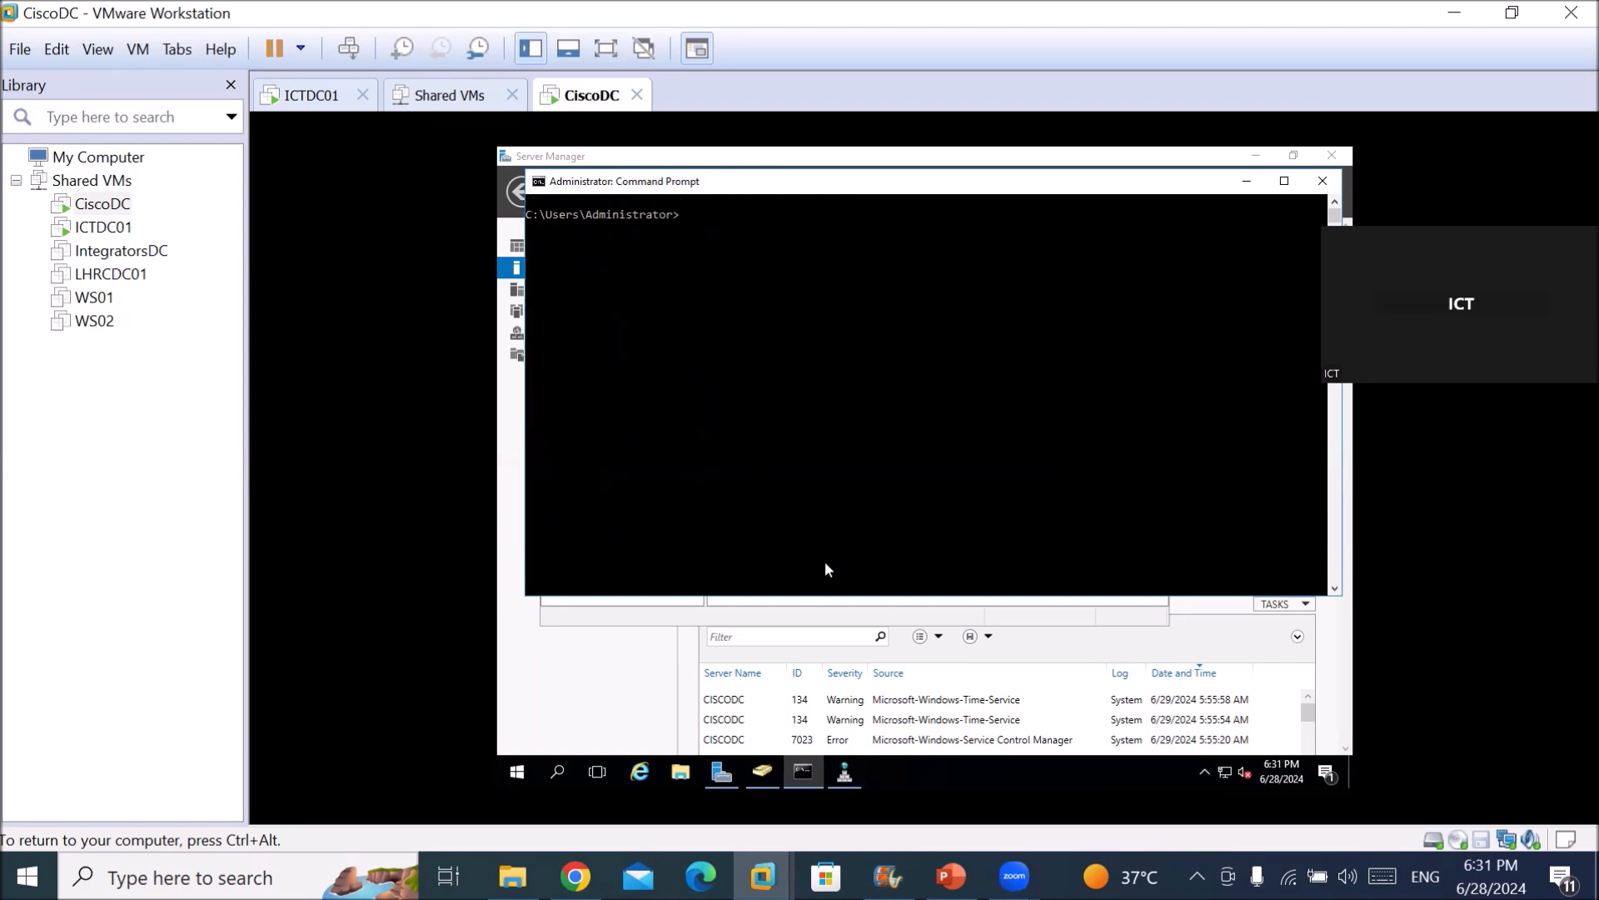
key(ctrl+alt)
click(283, 99)
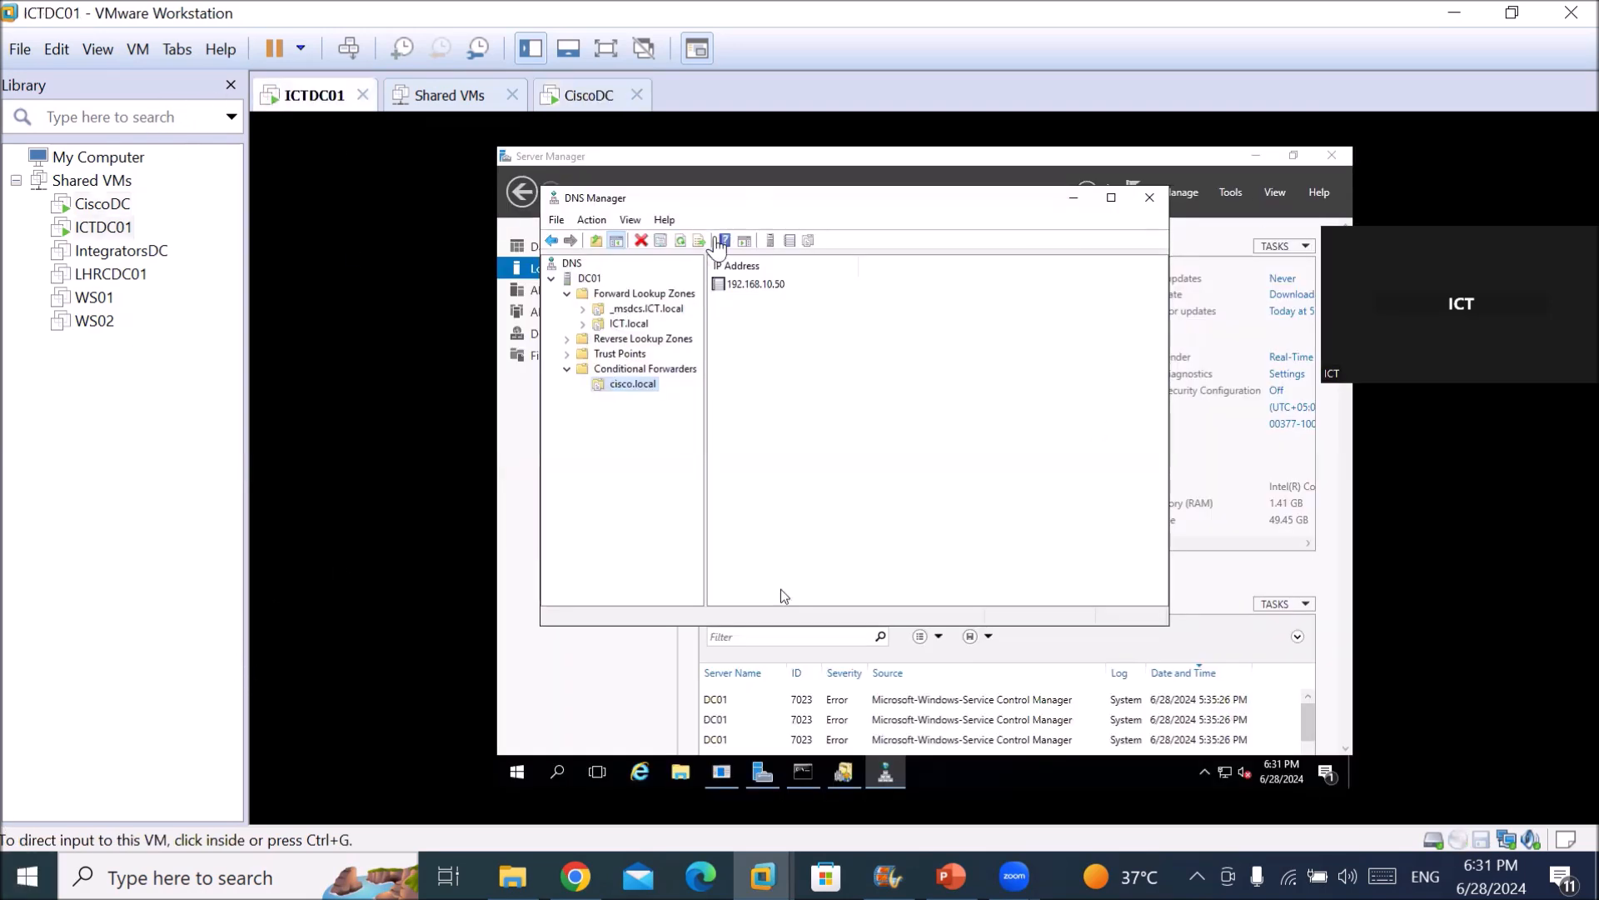
Refresh DC01, then restart its DNS service via All Tasks > Restart.
click(781, 589)
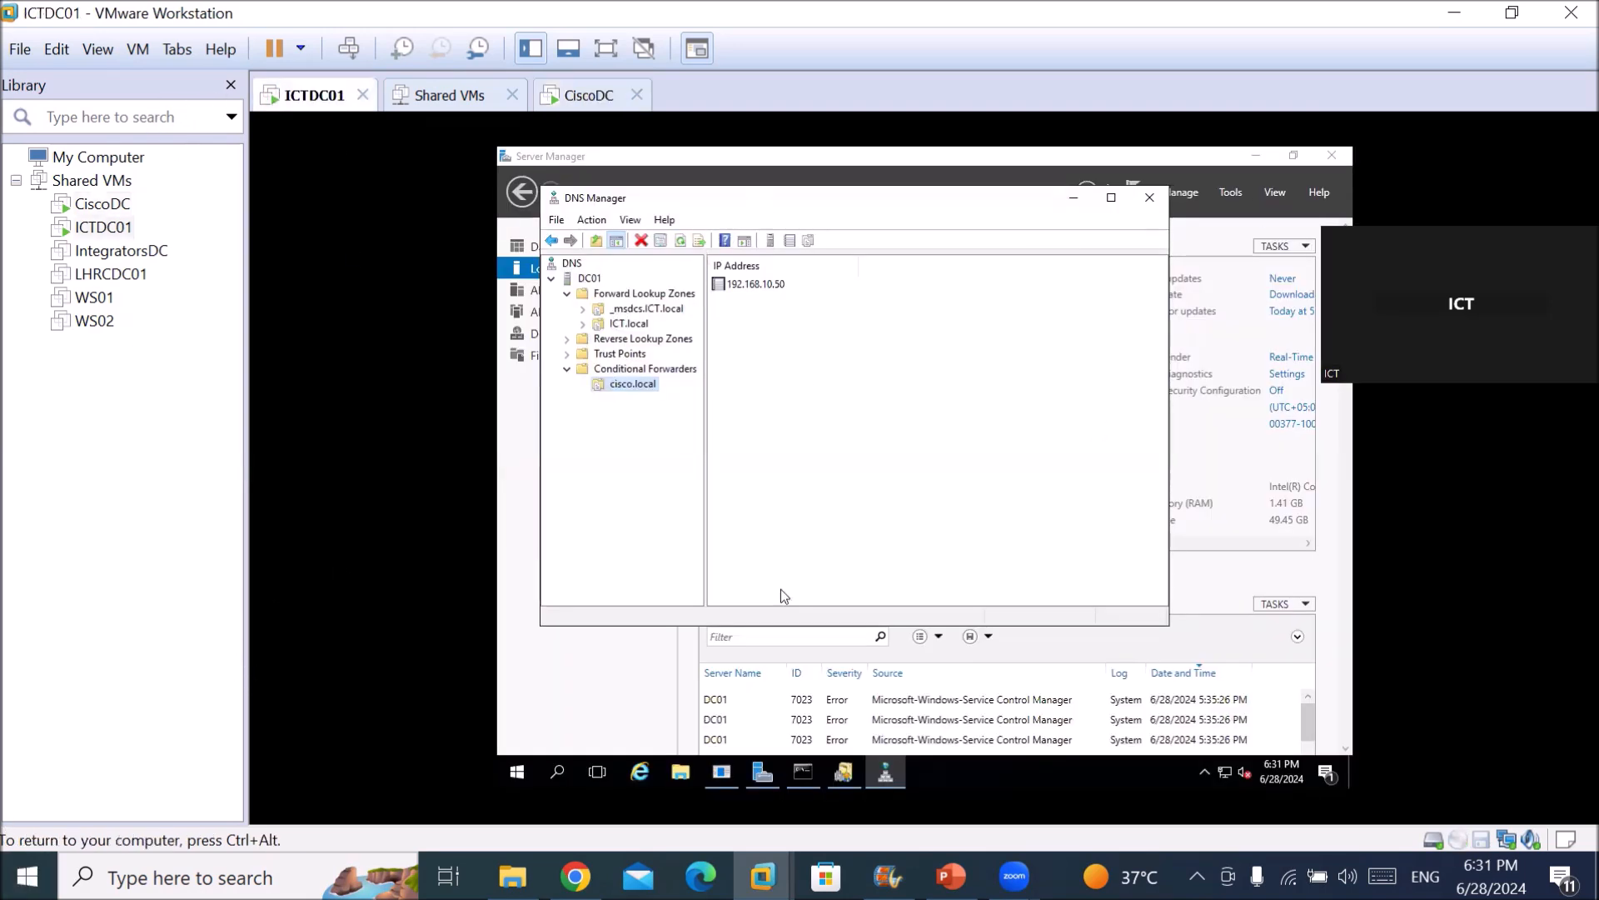
click(586, 279)
right_click(586, 279)
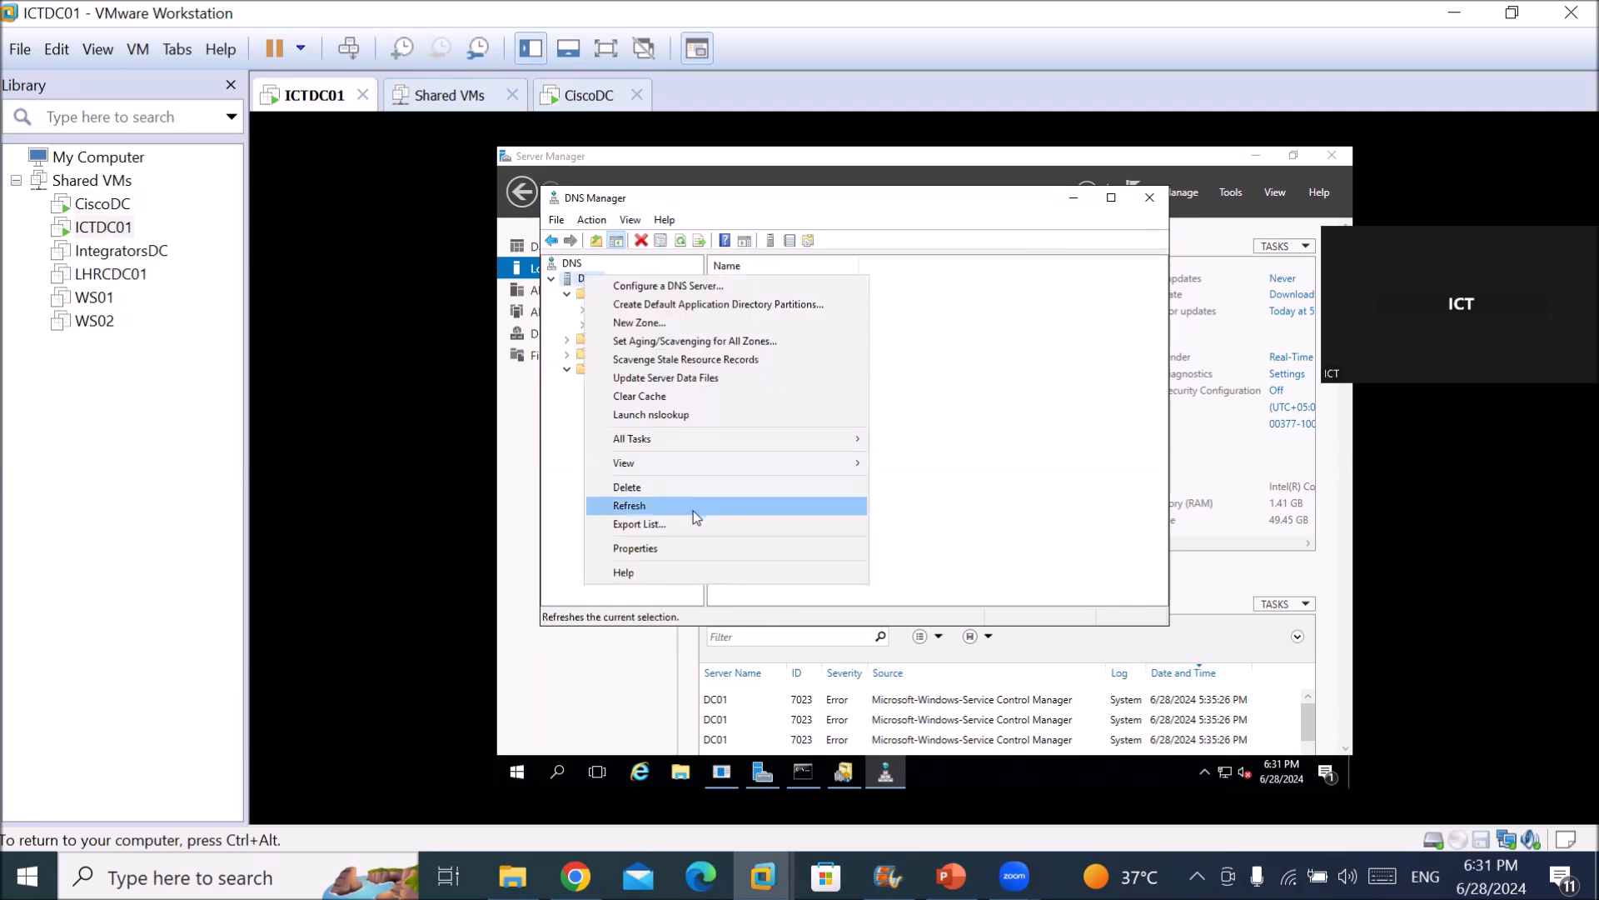
click(693, 510)
right_click(588, 277)
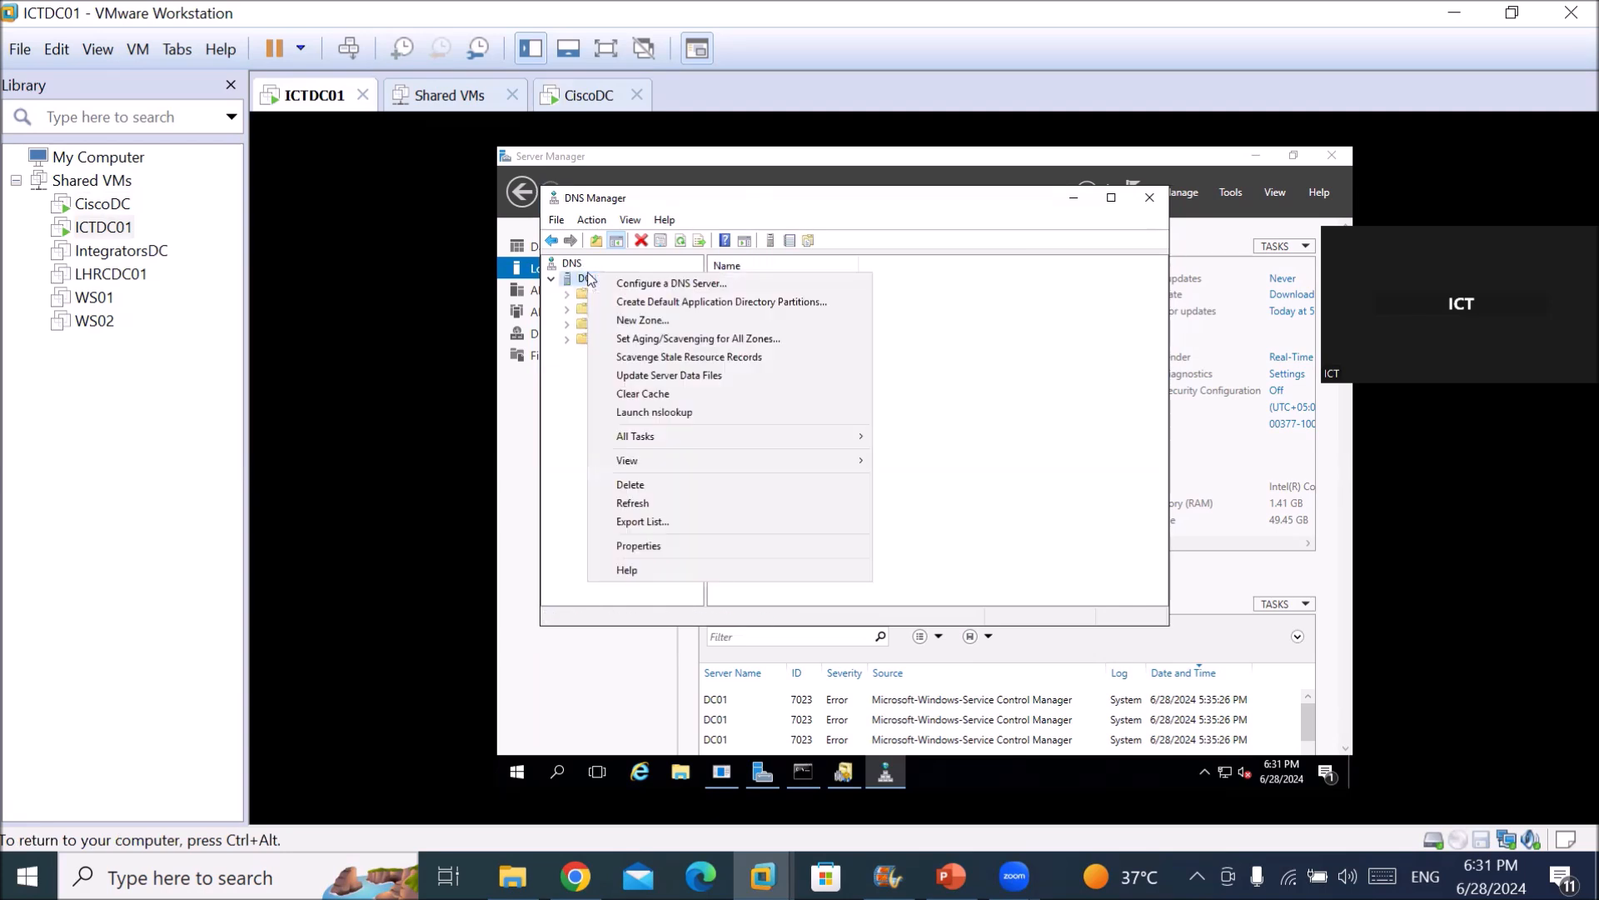
mouse_move(761, 432)
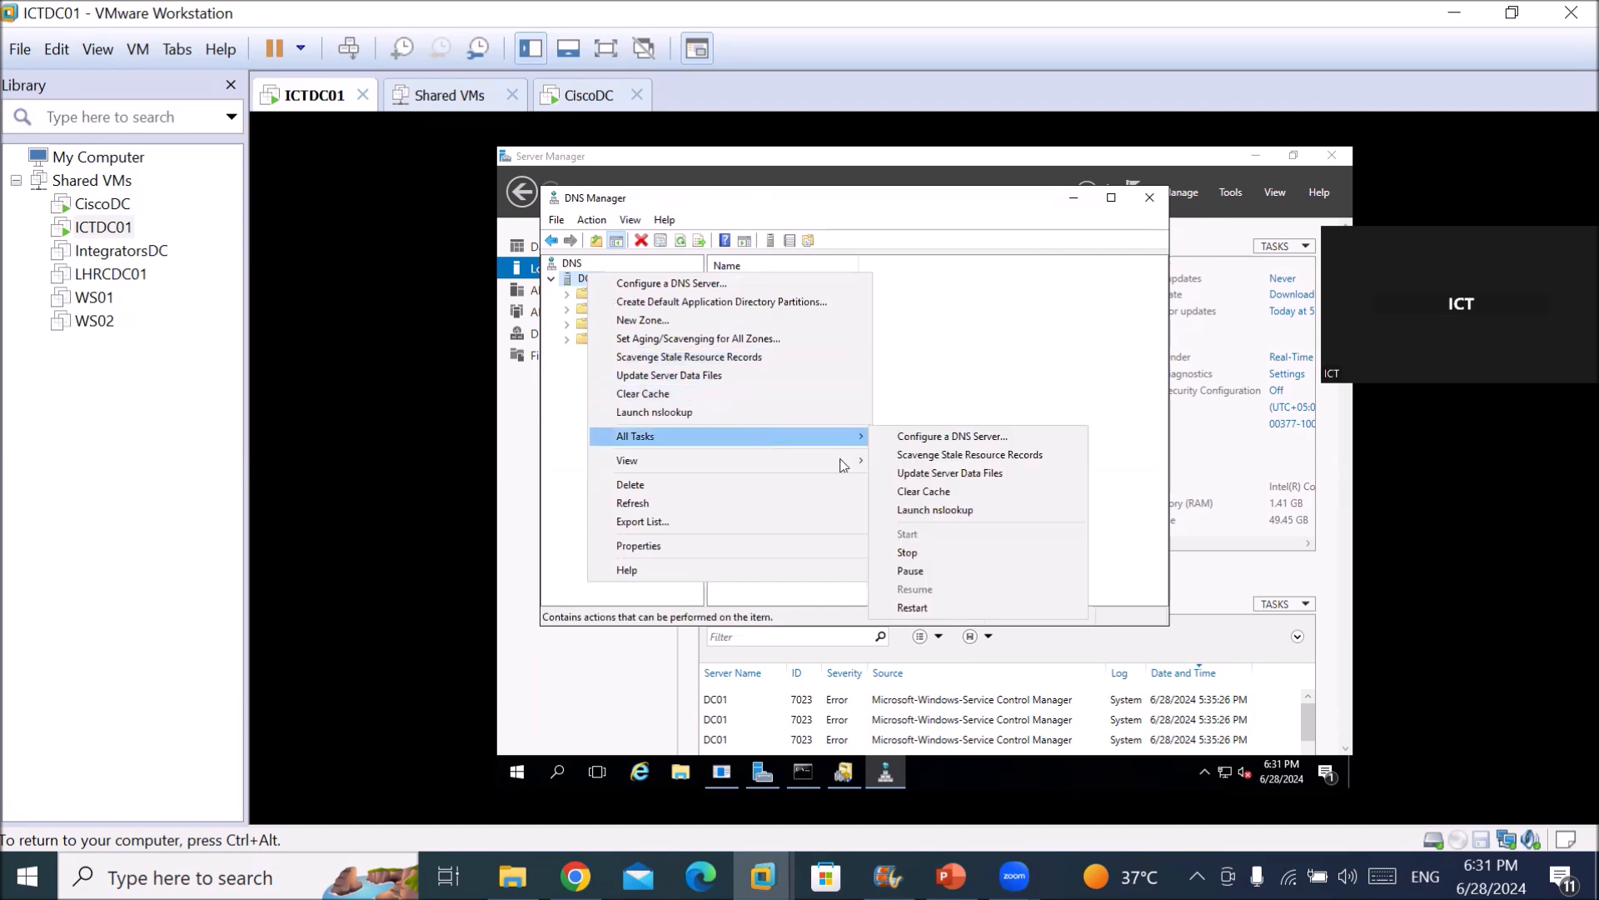
click(917, 611)
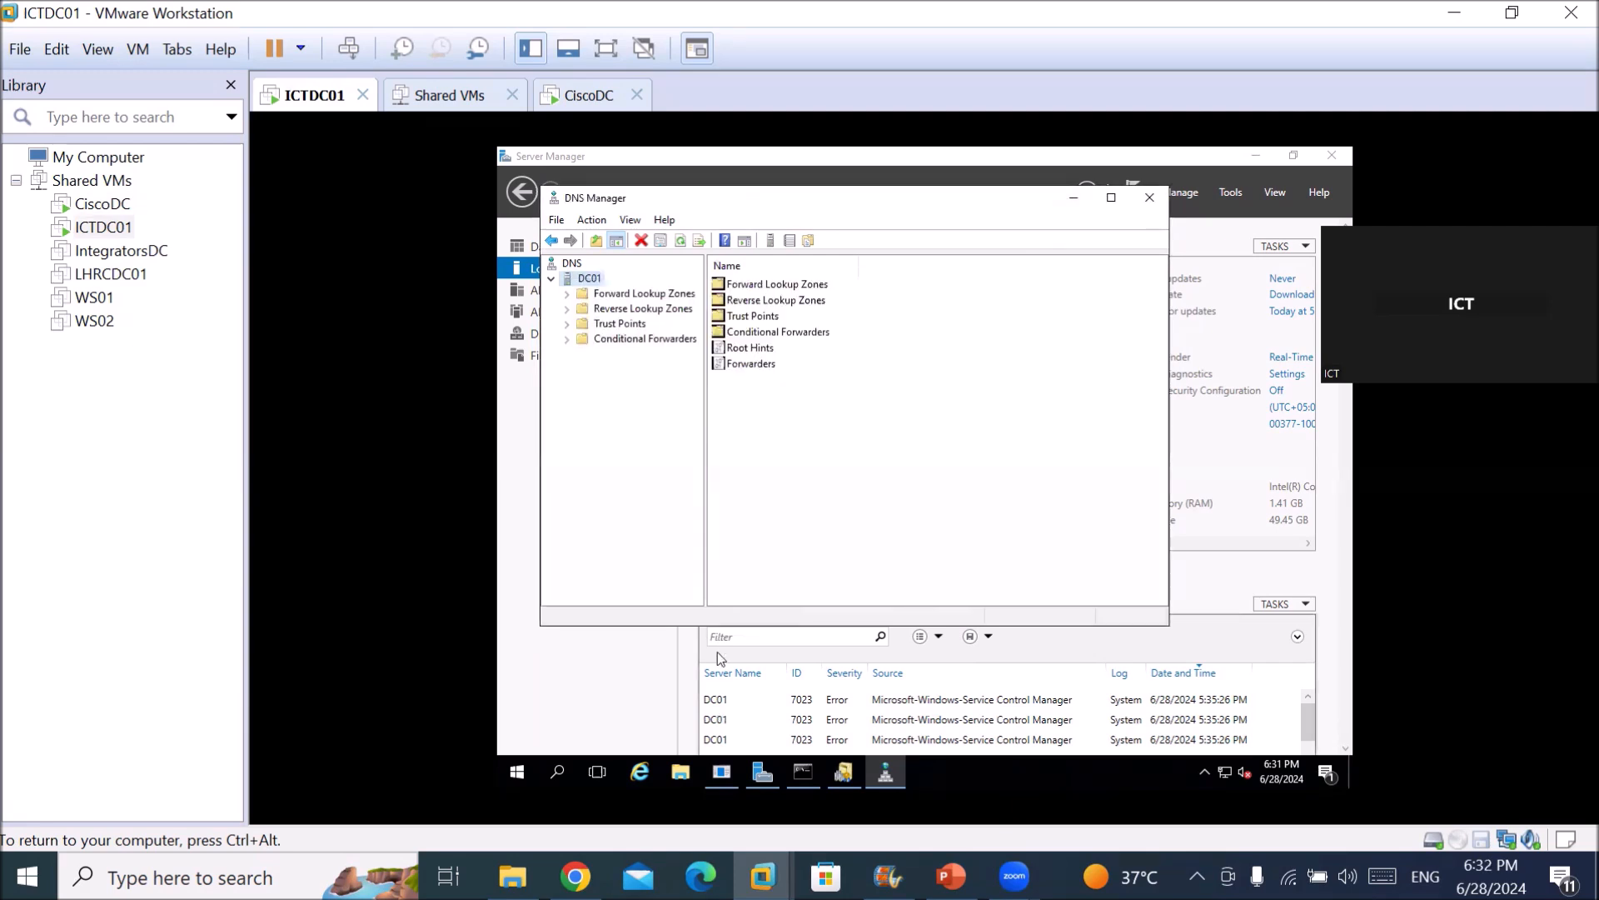
Rerun ping cisco.local in Command Prompt, which still fails to resolve.
click(802, 771)
click(894, 530)
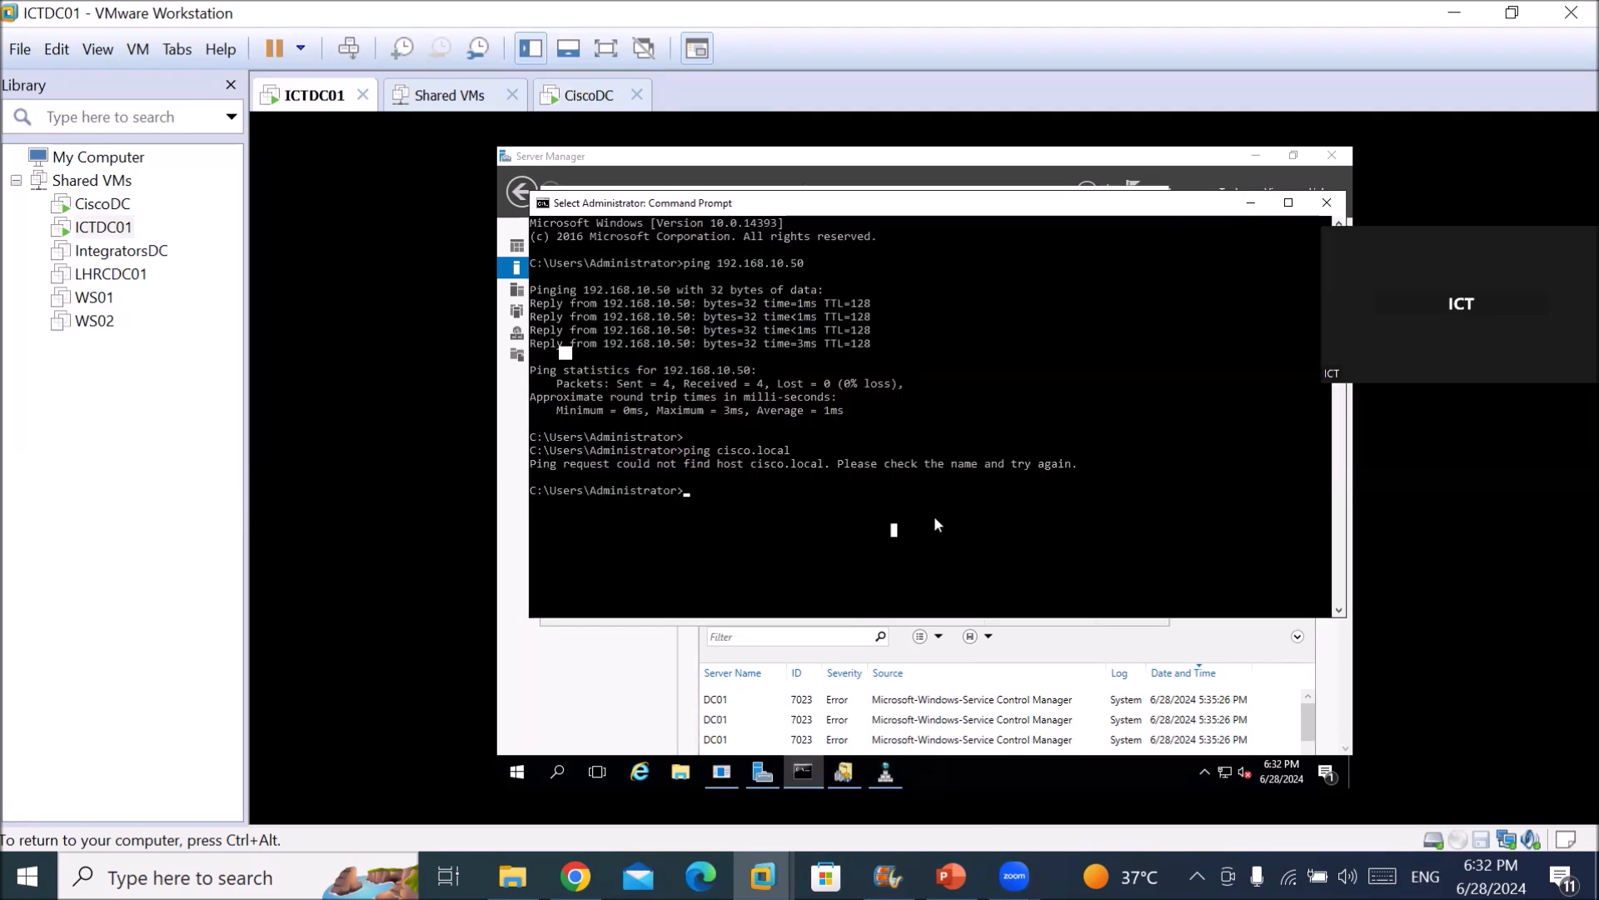
key(Up)
key(Return)
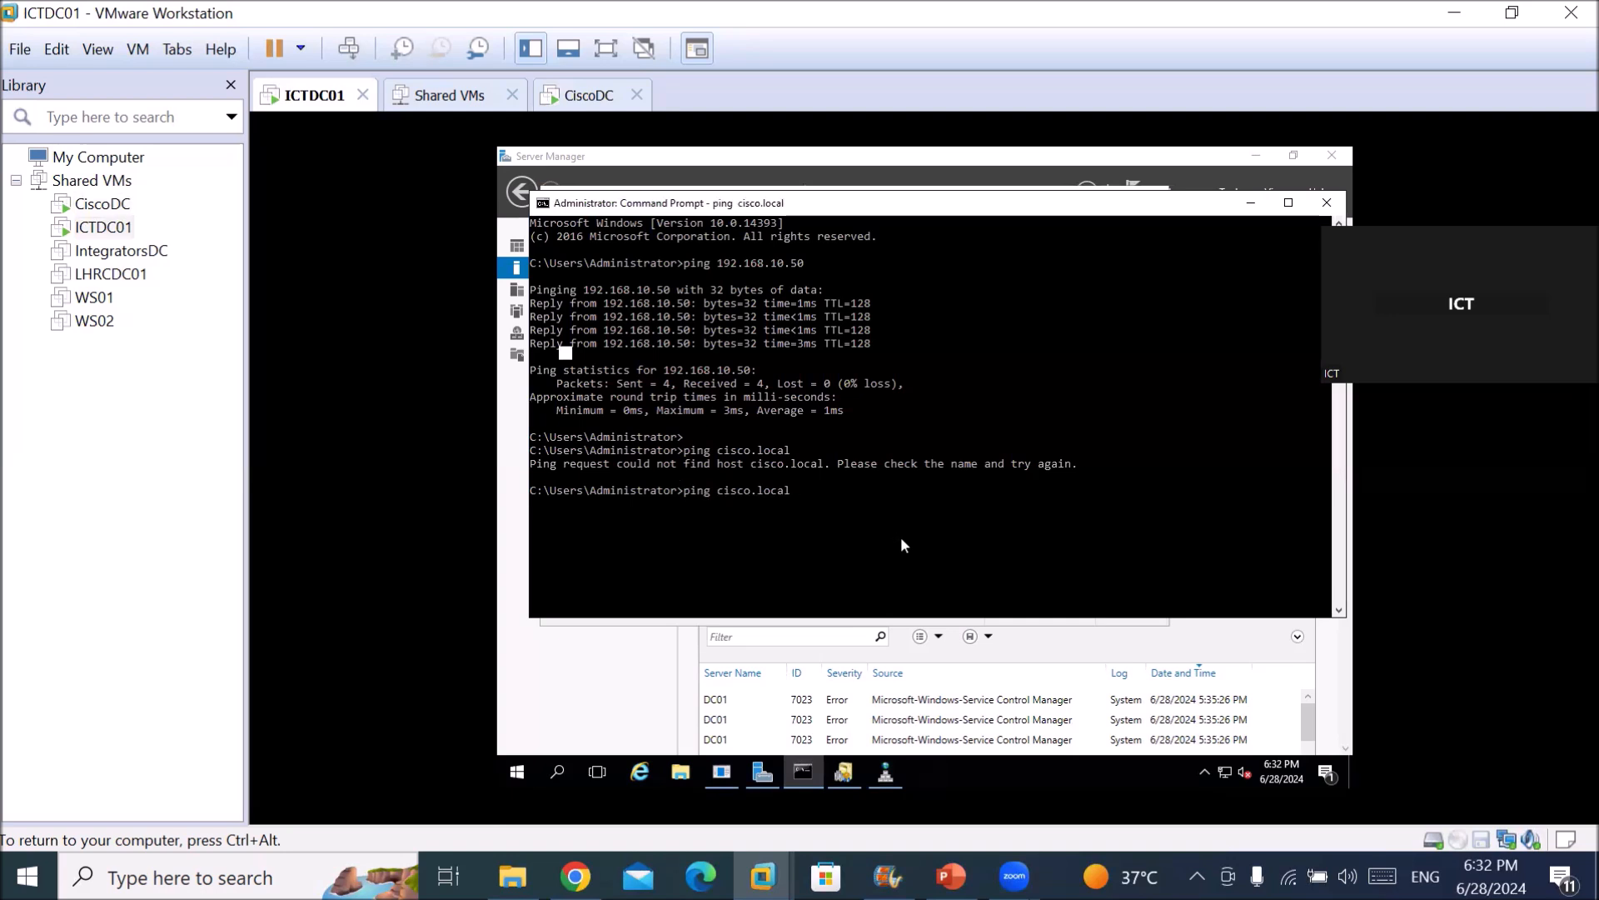
Ping 192.168.10.50, which replies, then close the Command Prompt window.
key(Up)
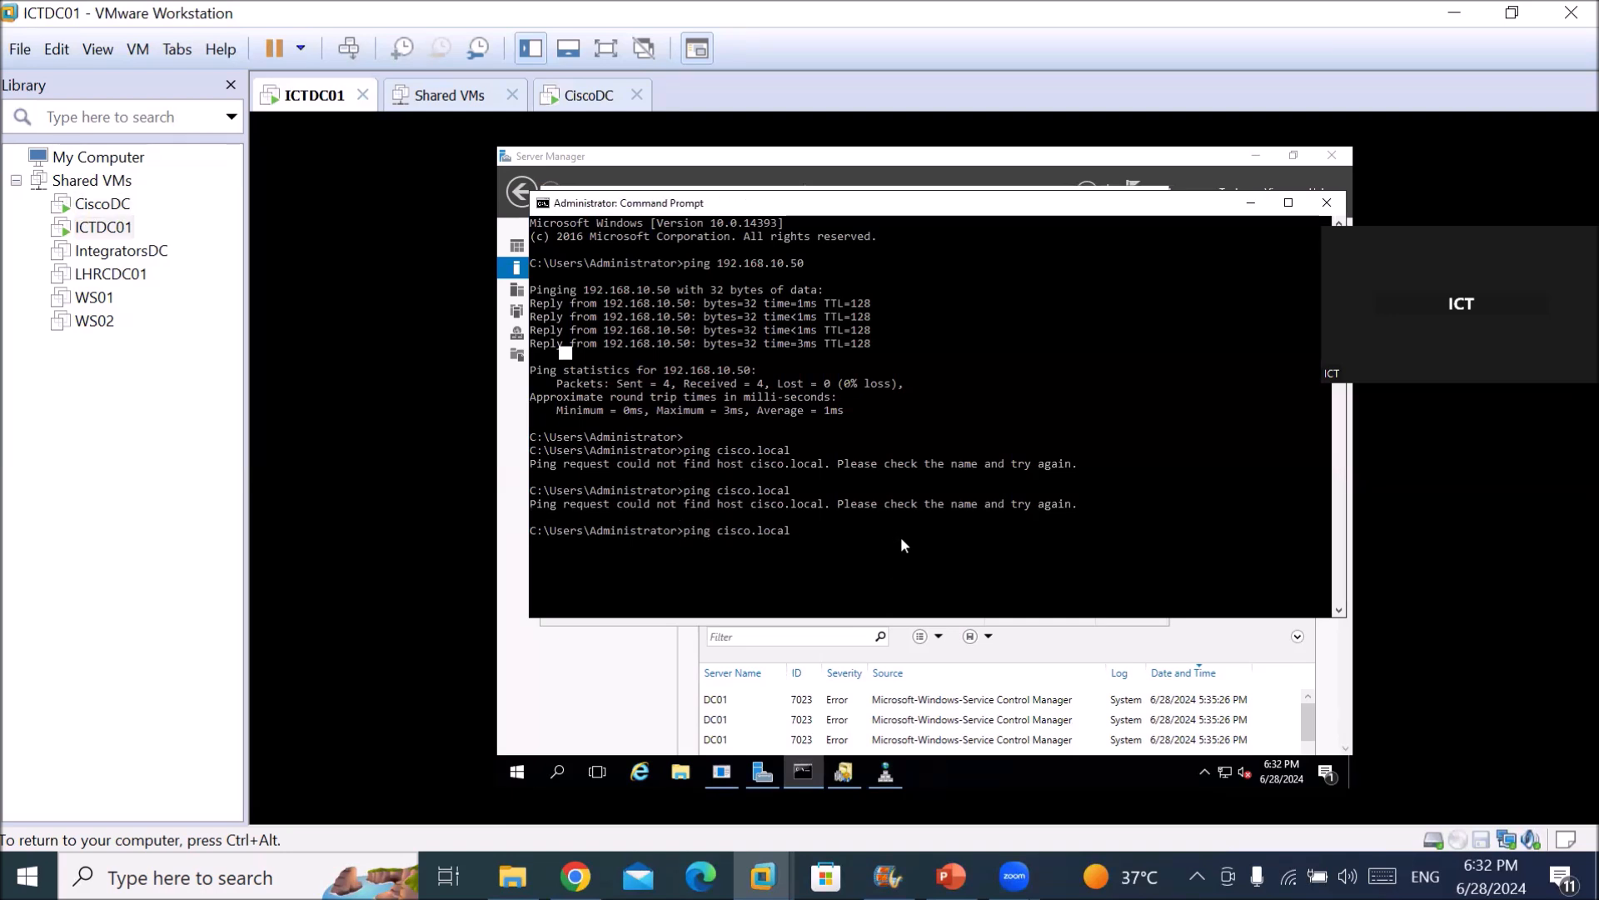
key(BackSpace)
key(BackSpace)
key(BackSpace)
key(BackSpace)
key(BackSpace)
key(BackSpace)
key(BackSpace)
key(BackSpace)
key(BackSpace)
key(BackSpace)
key(BackSpace)
text(192.168.10.50)
key(Return)
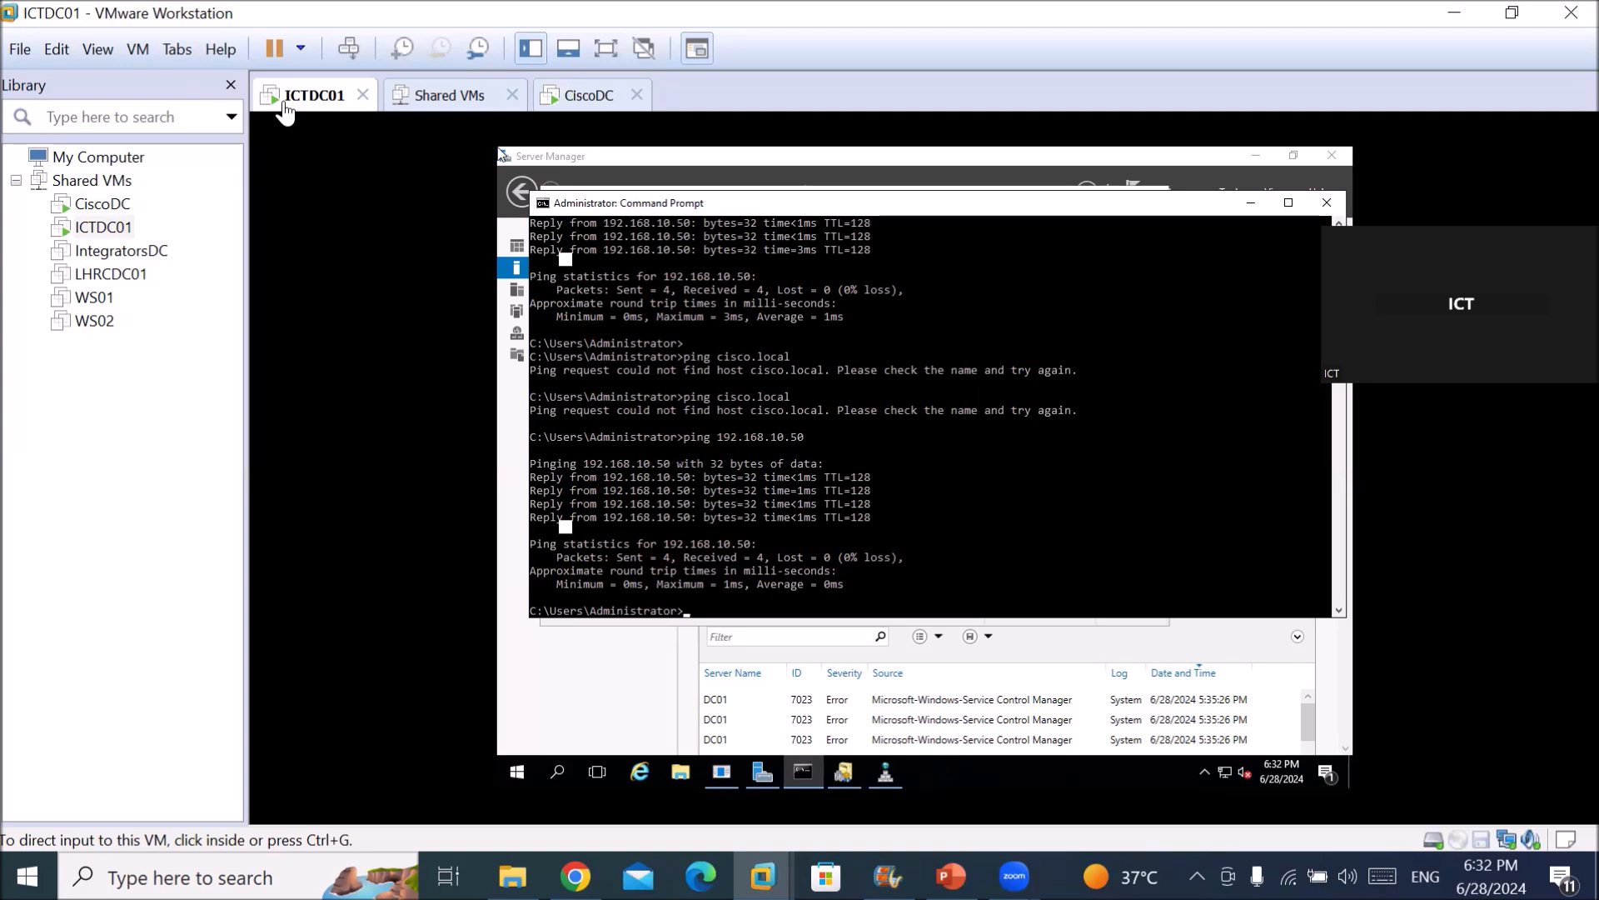
click(500, 704)
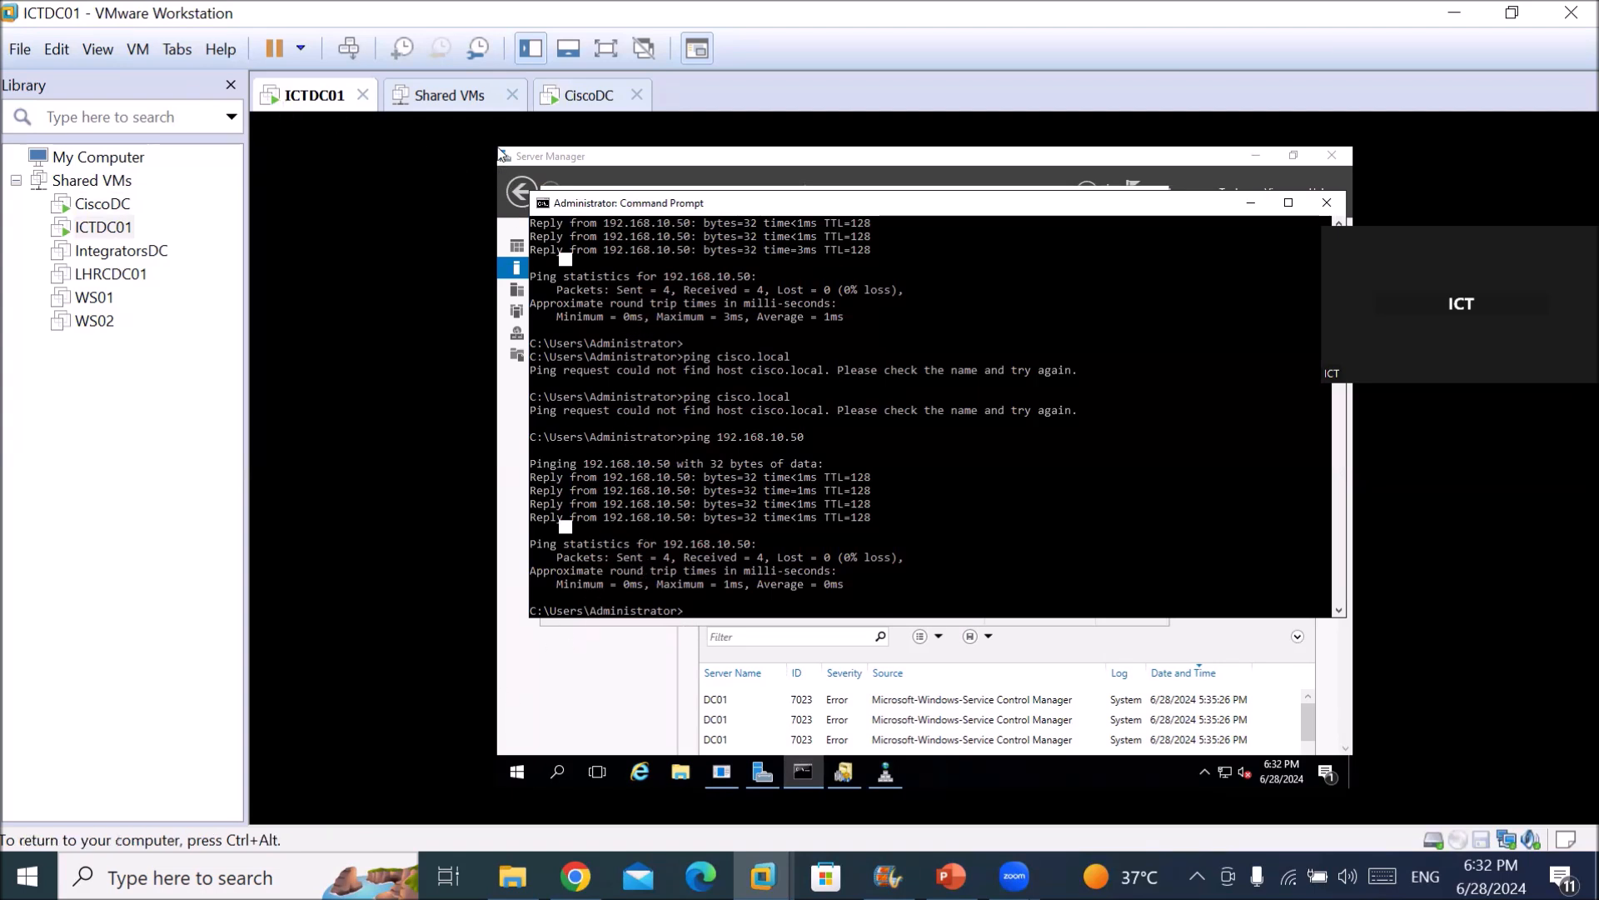
key(ctrl+alt)
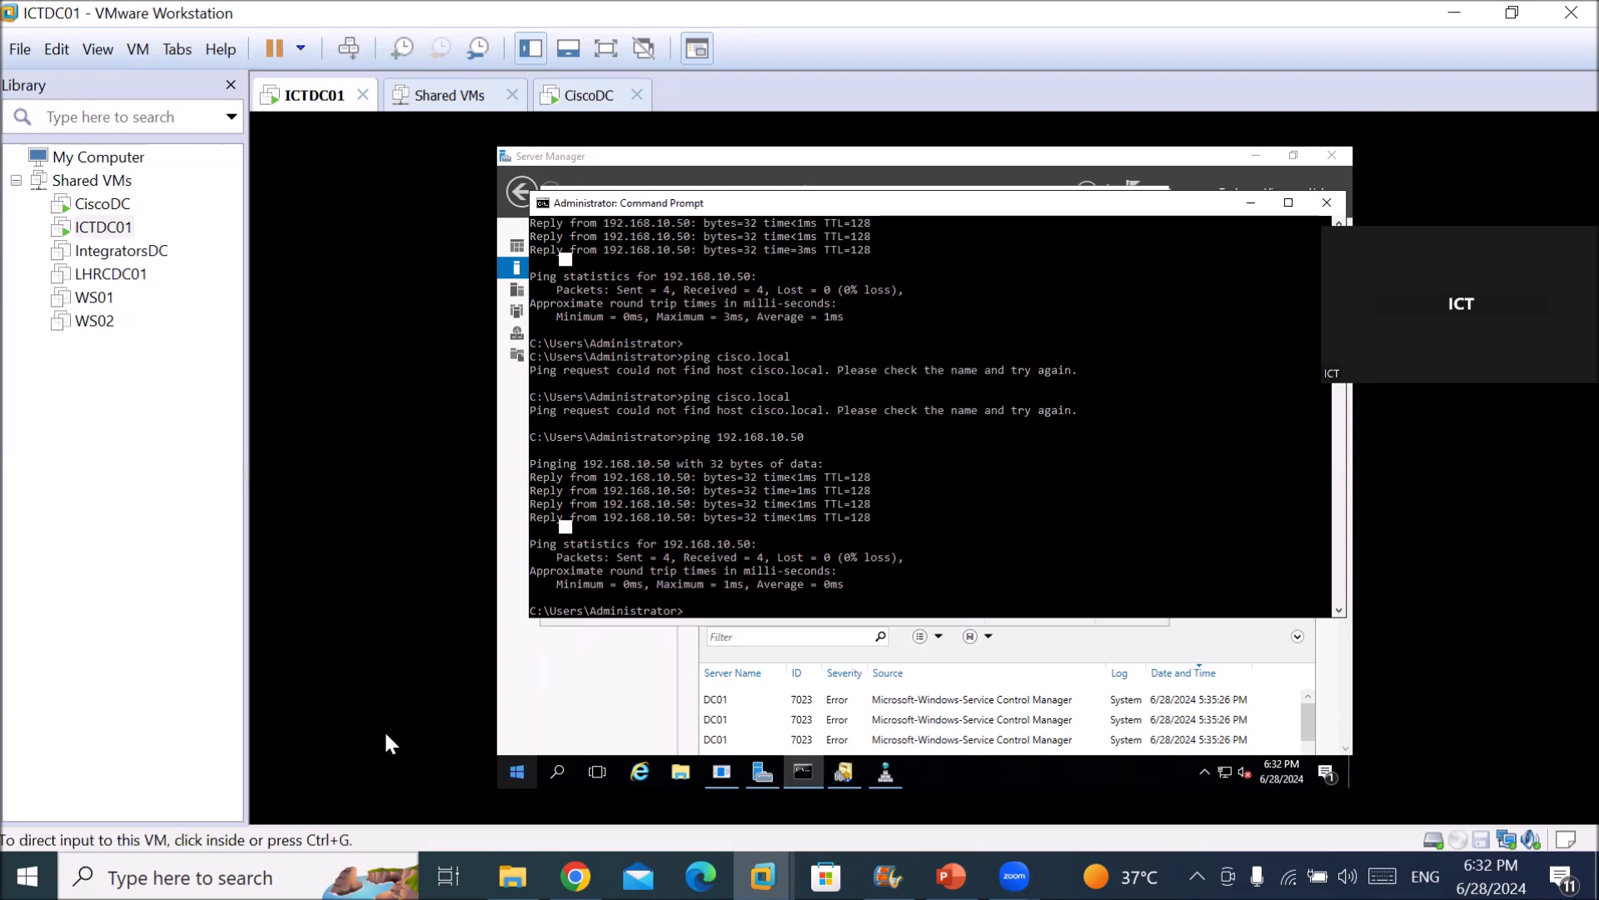
click(553, 708)
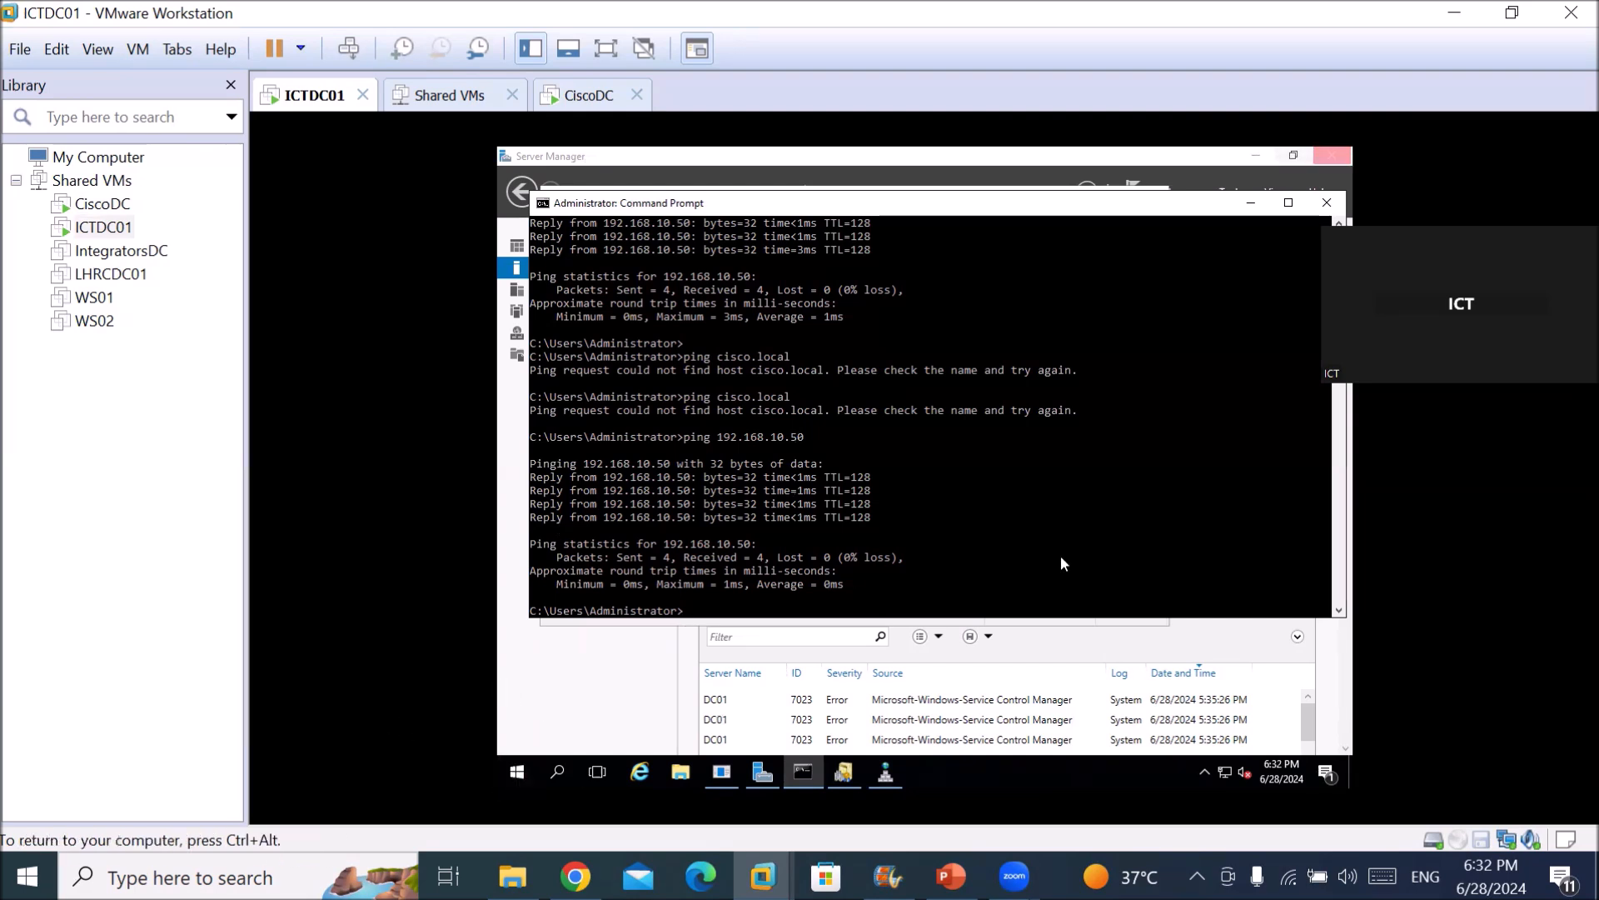
click(1343, 205)
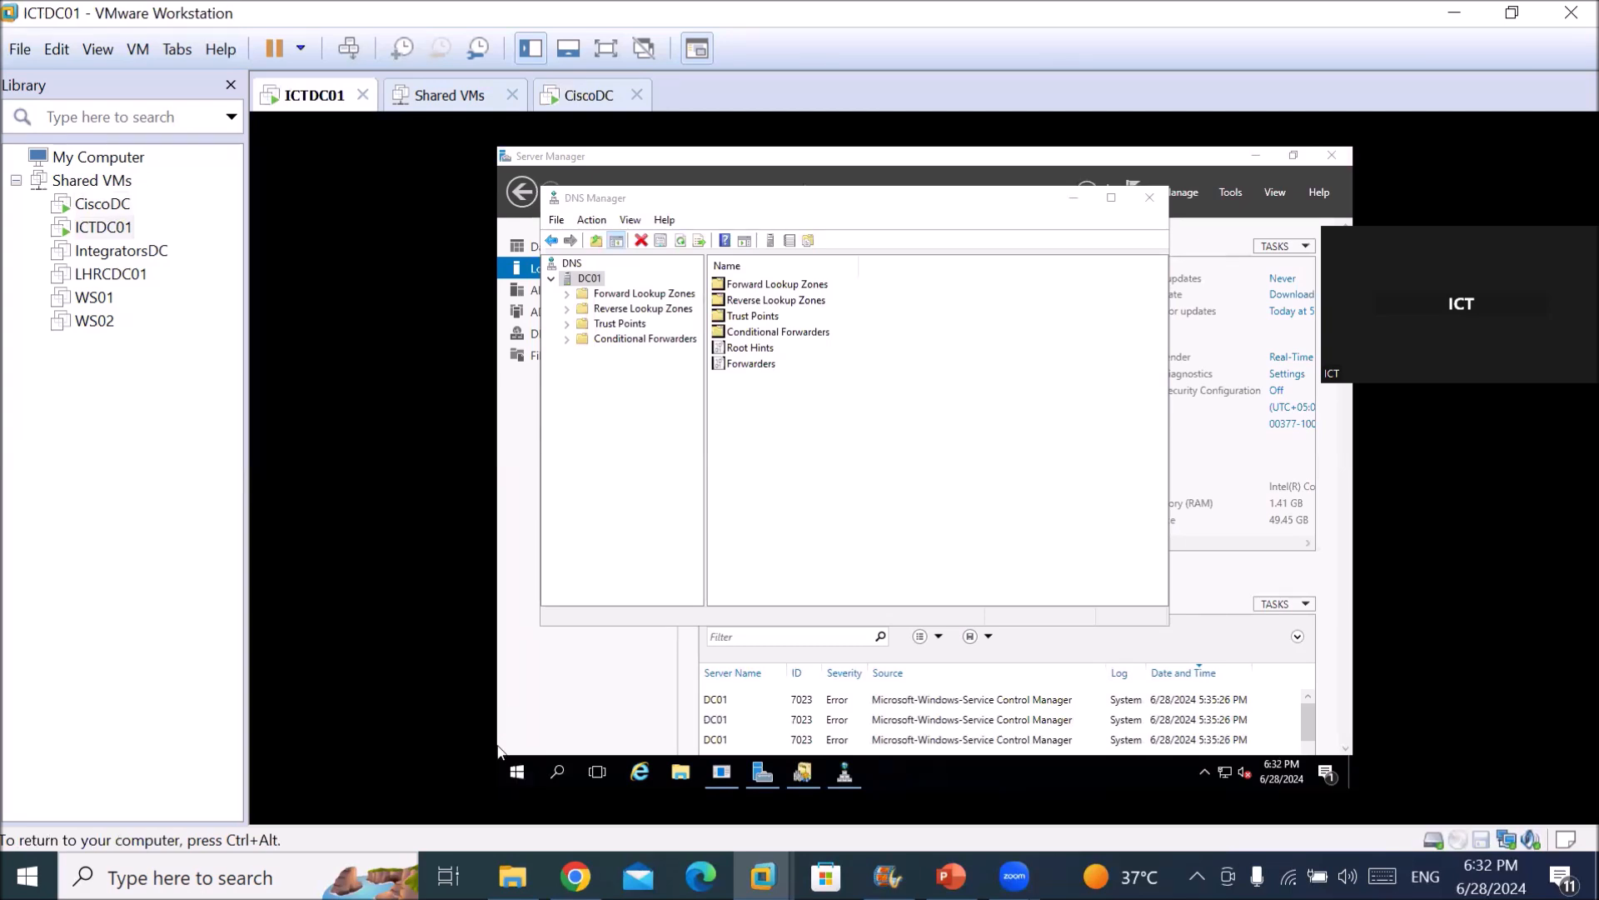
Expand Conditional Forwarders on DC01 to check that cisco.local targets 192.168.10.50, then select DC01.
click(603, 342)
double_click(603, 341)
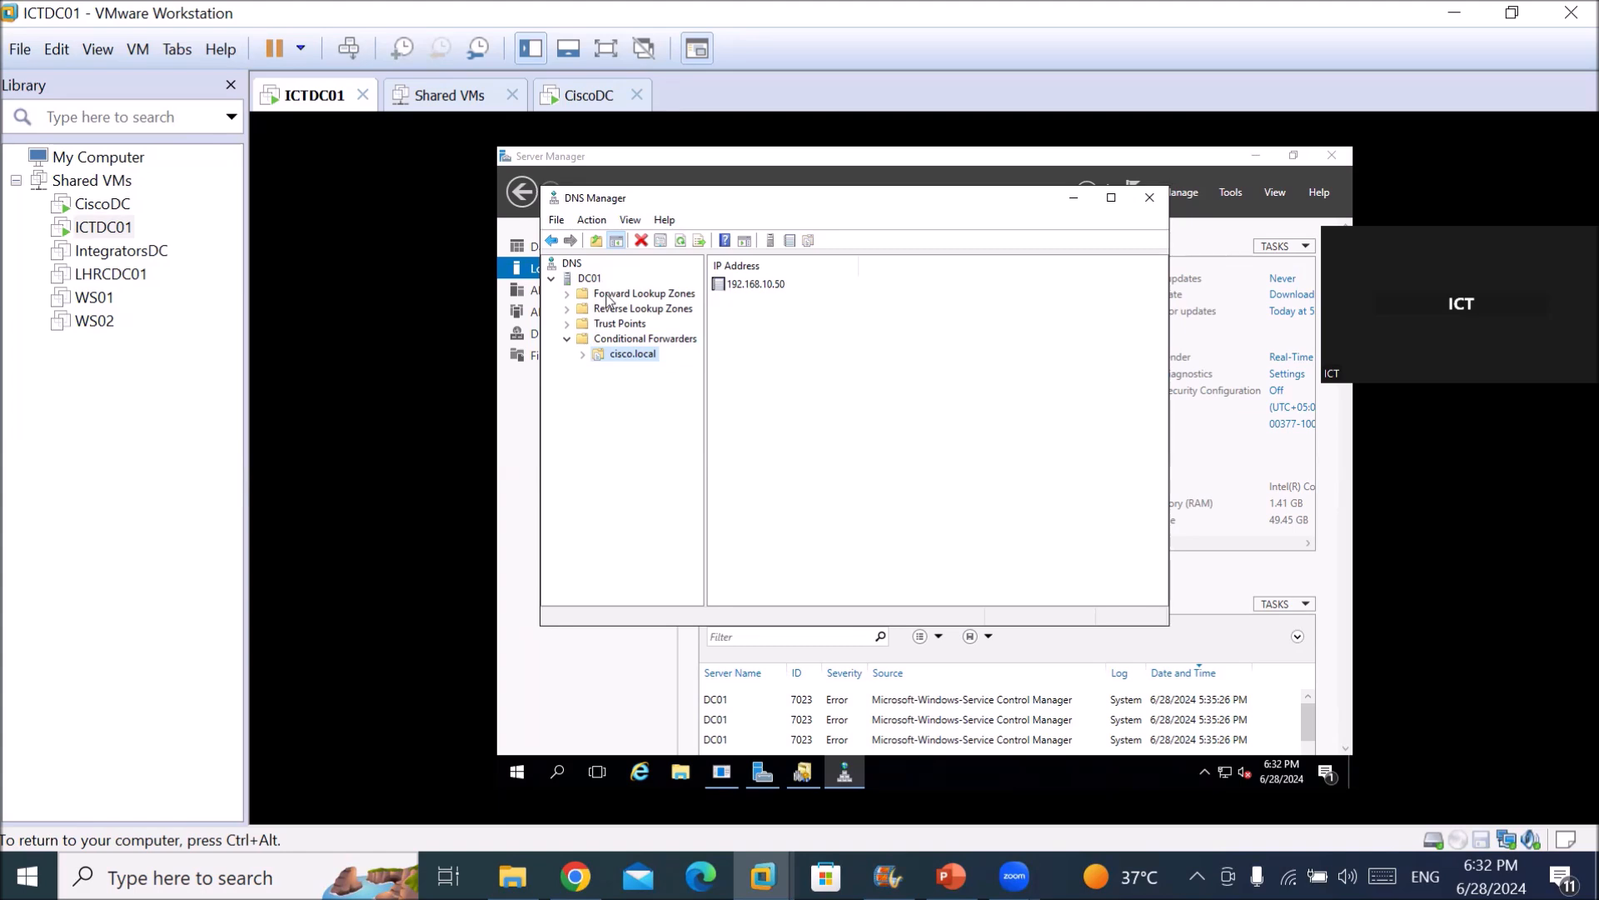
click(580, 280)
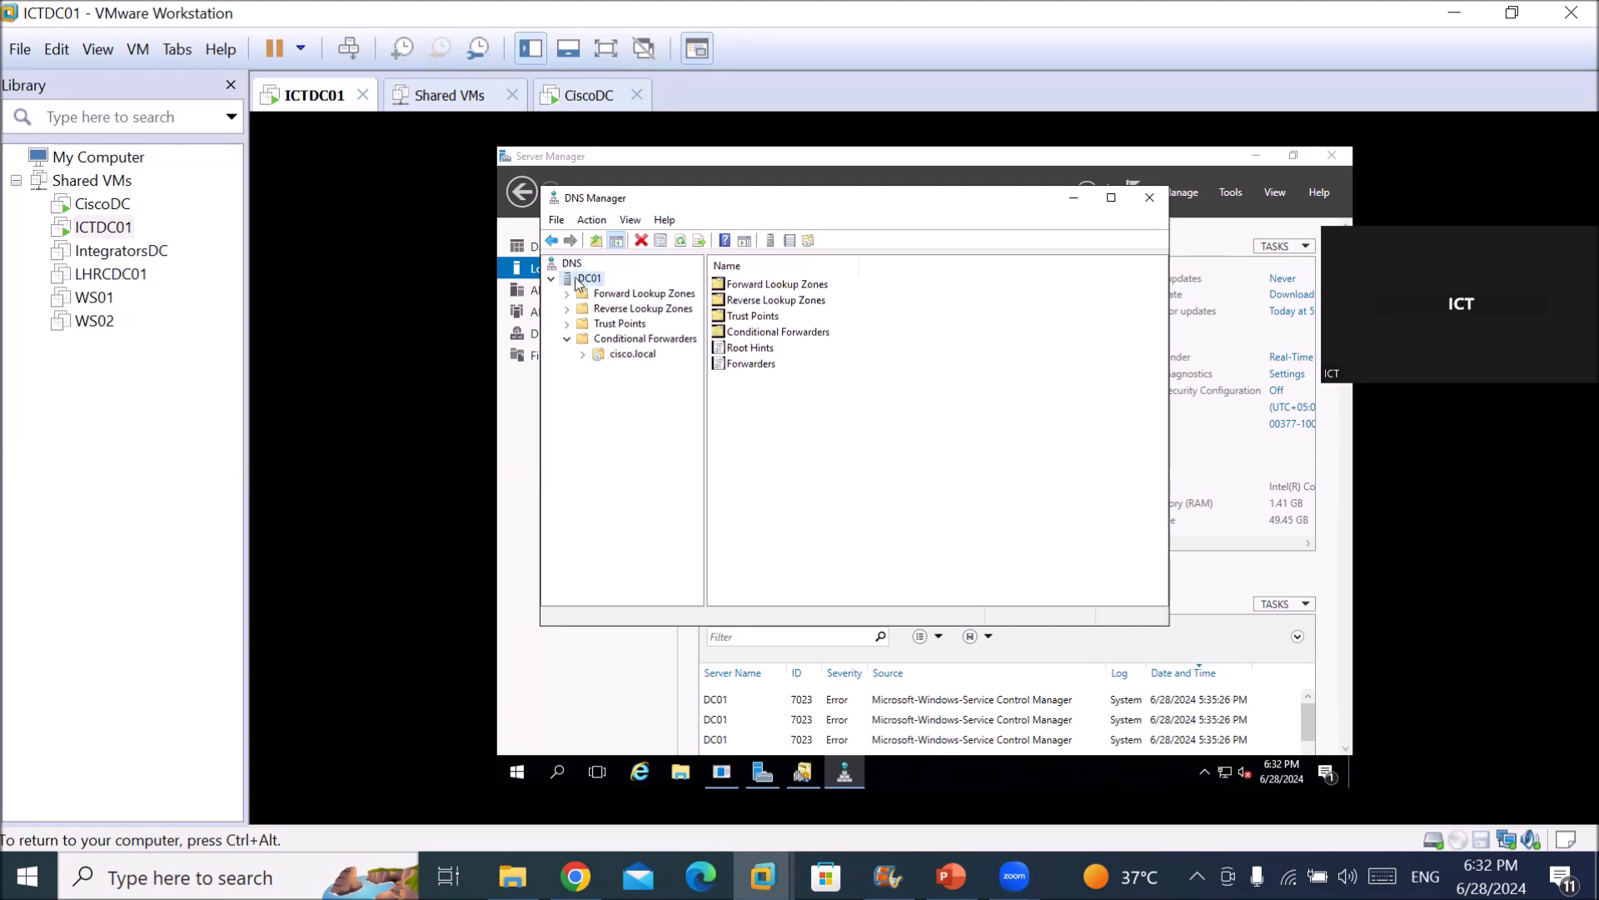
double_click(736, 364)
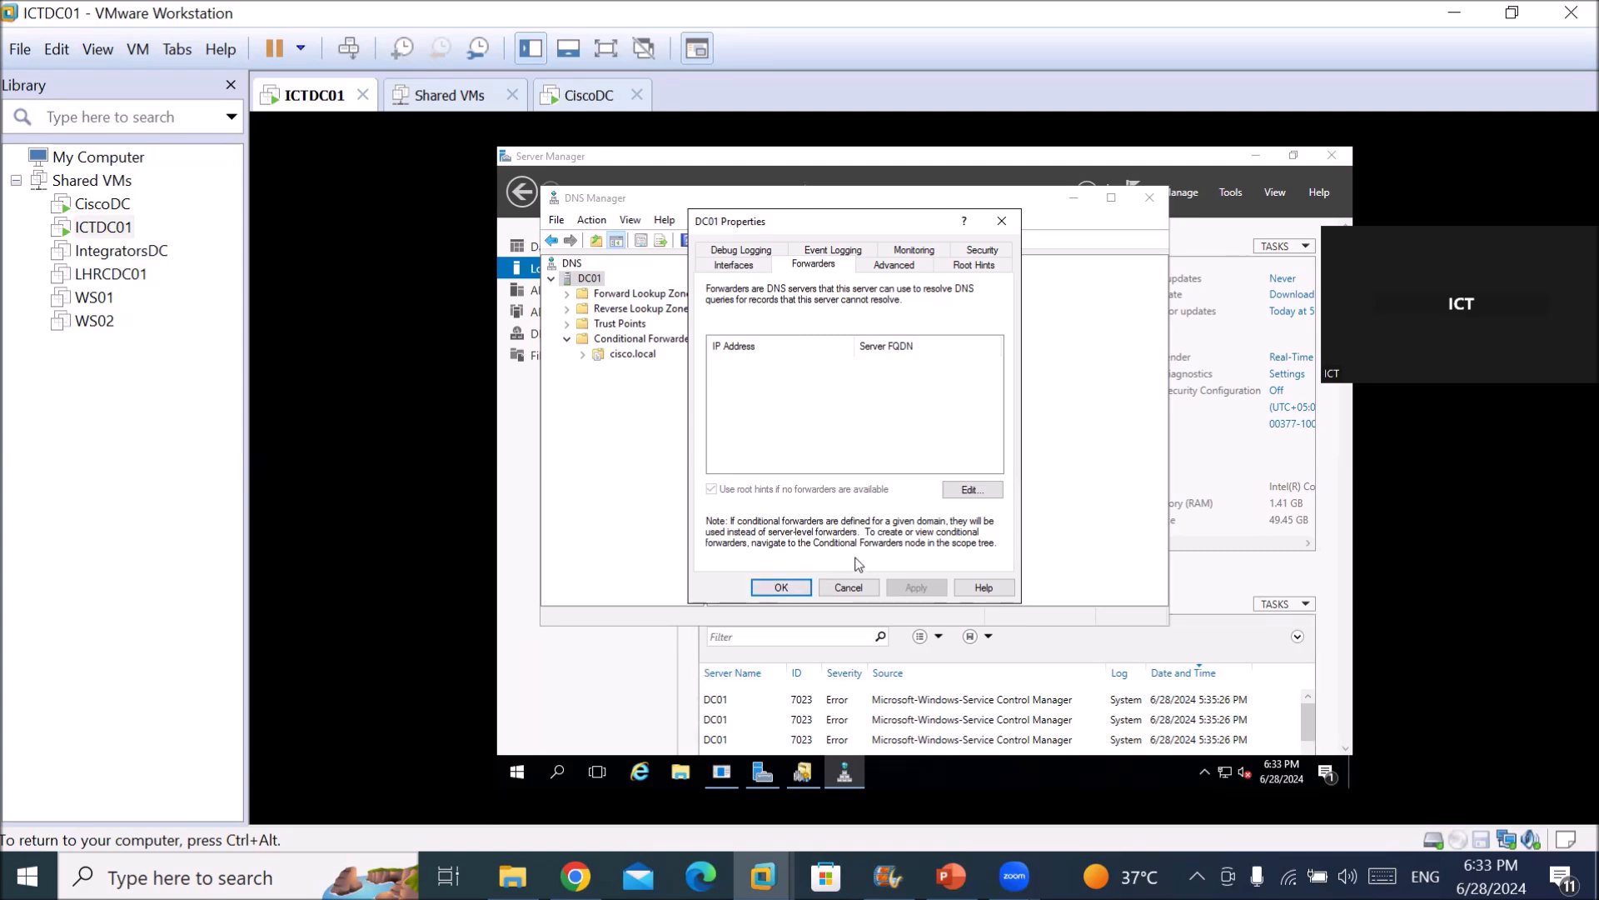
click(848, 587)
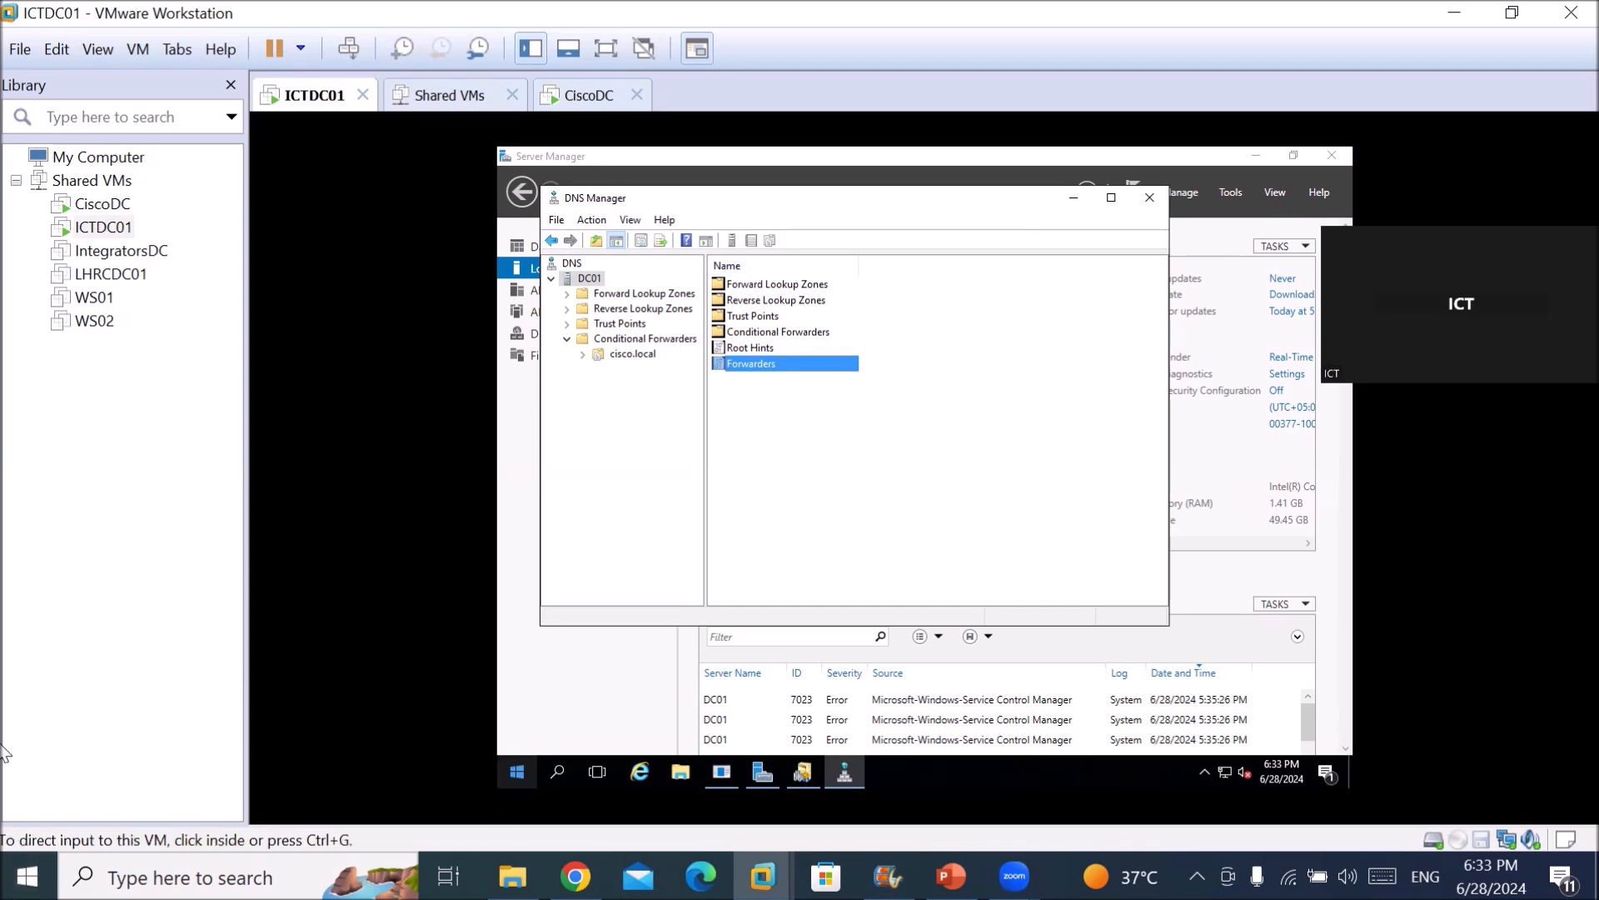
click(723, 369)
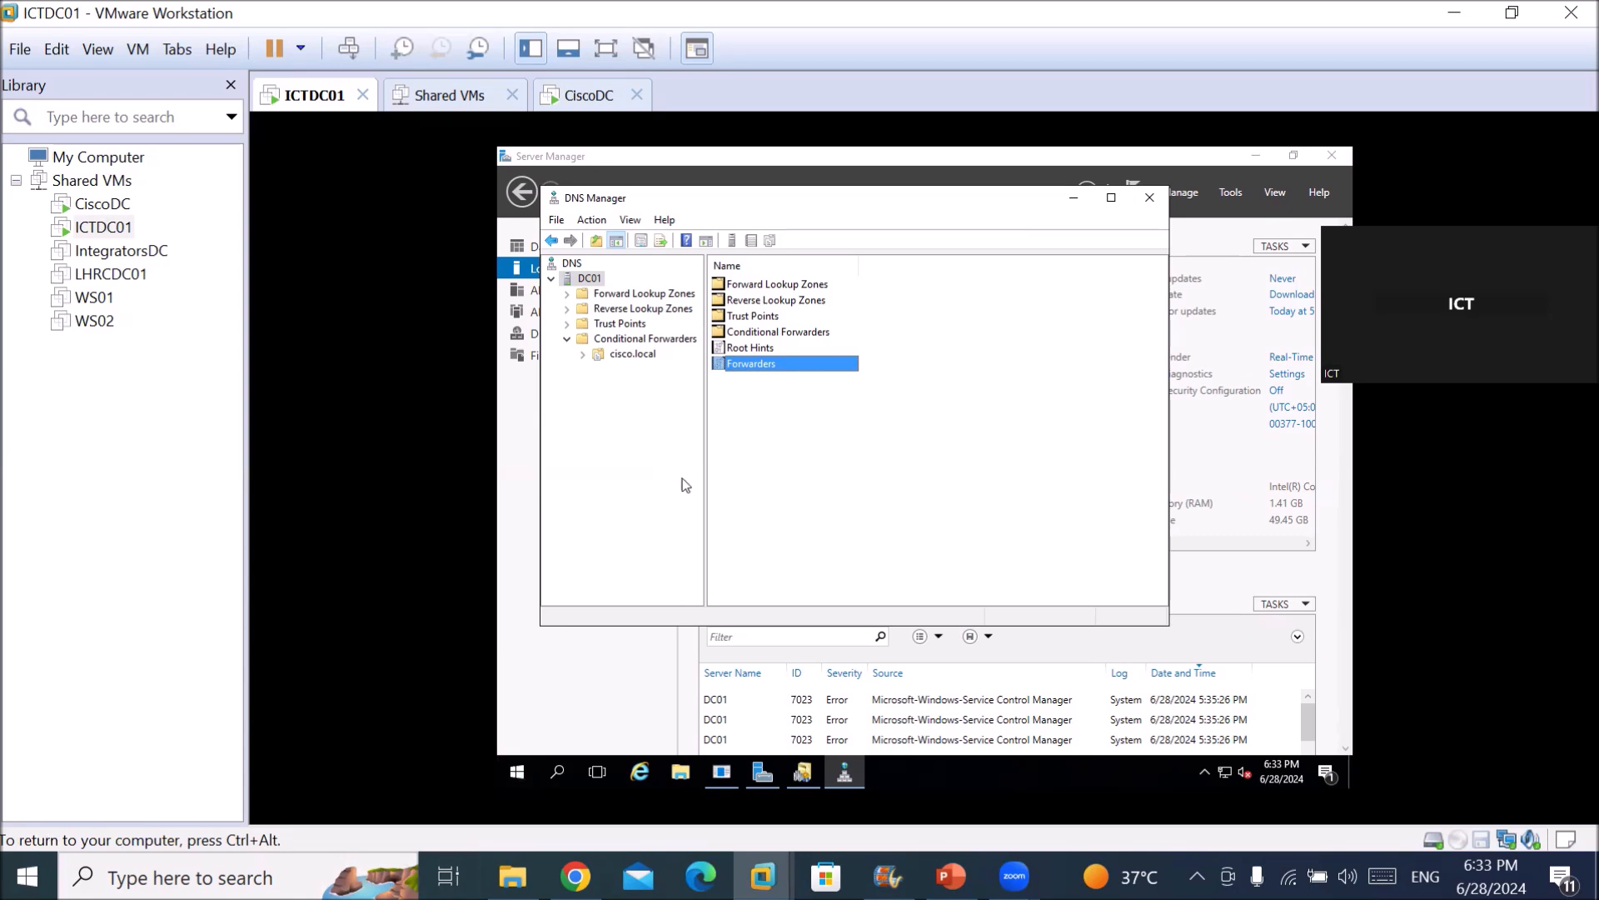
Open DC01's Root Hints and browse the A through M ROOT-SERVERS.NET name servers.
double_click(753, 346)
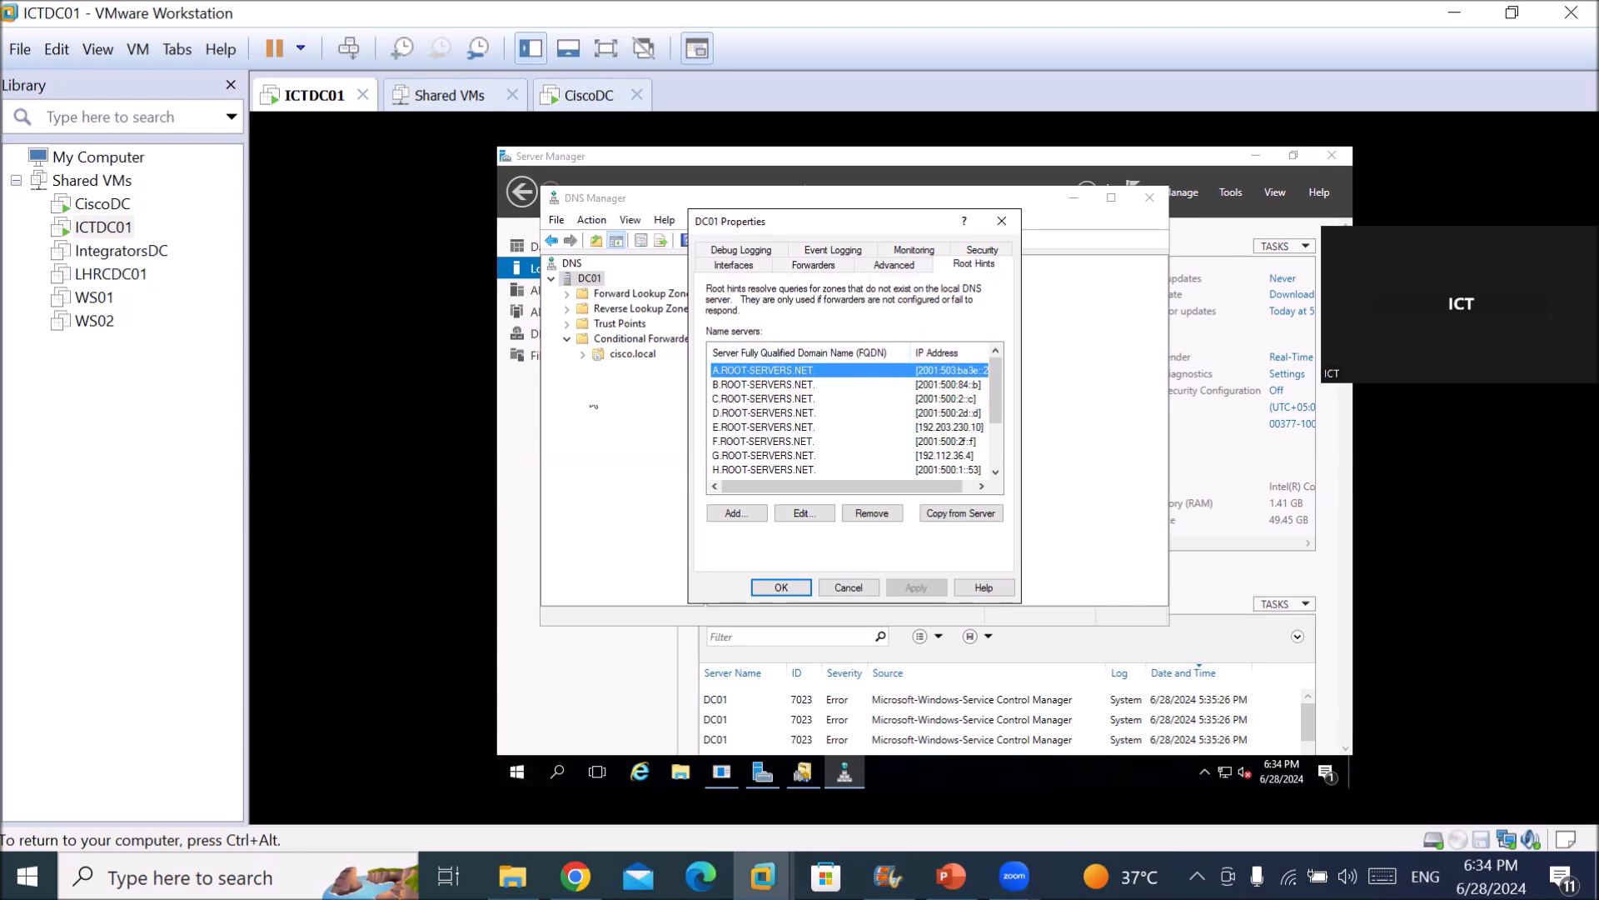
click(808, 388)
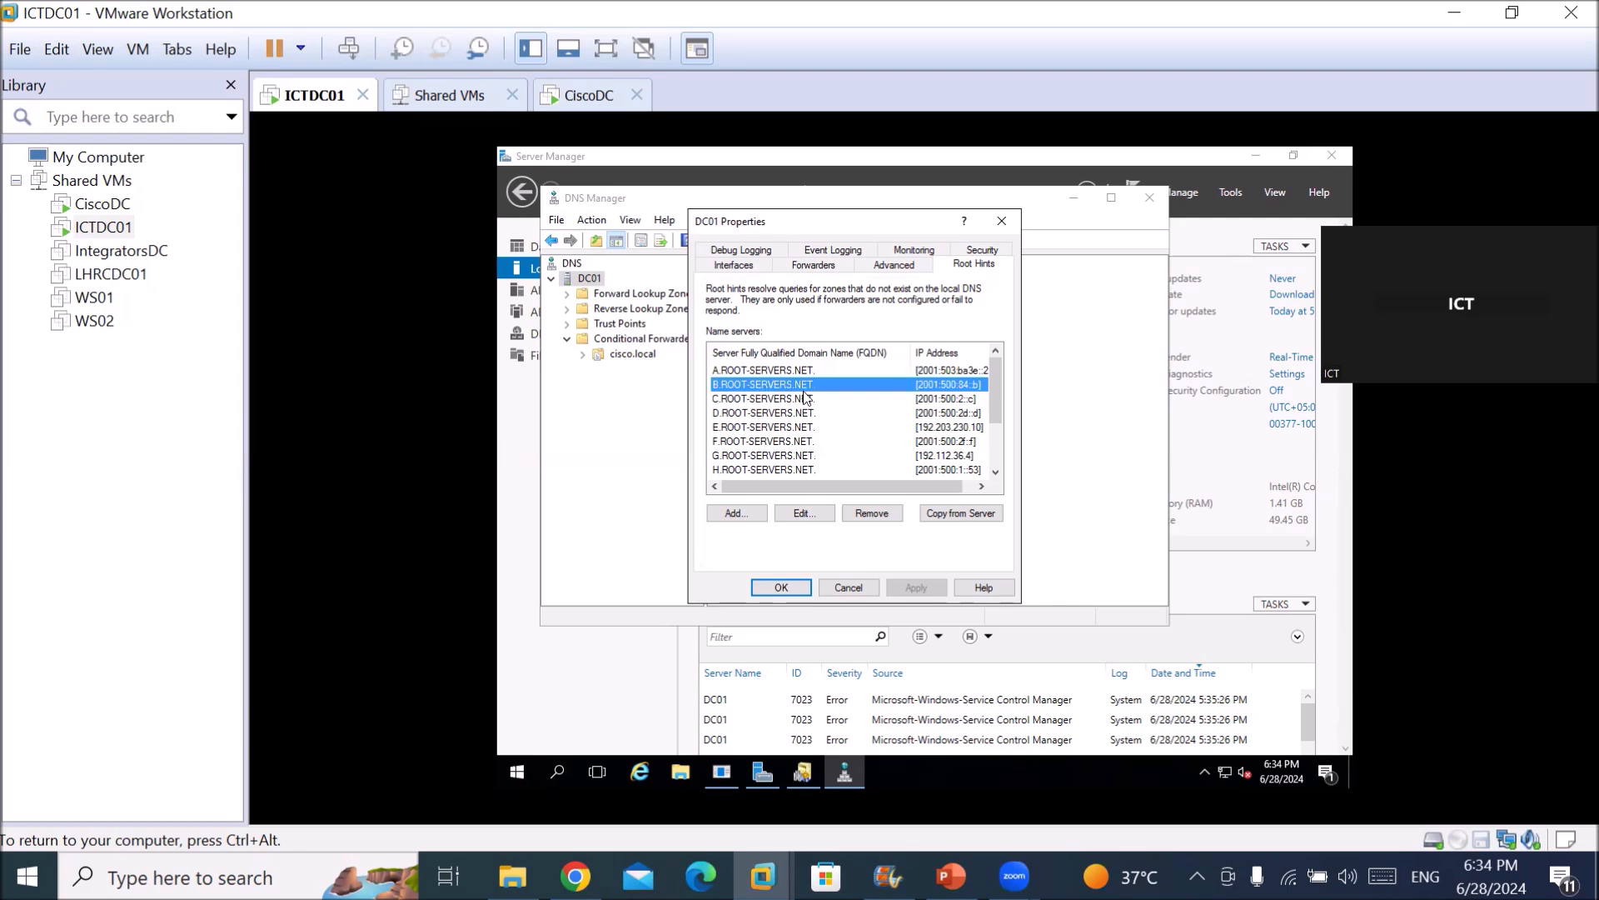
key(Down)
key(Down)
key(Down)
key(Down)
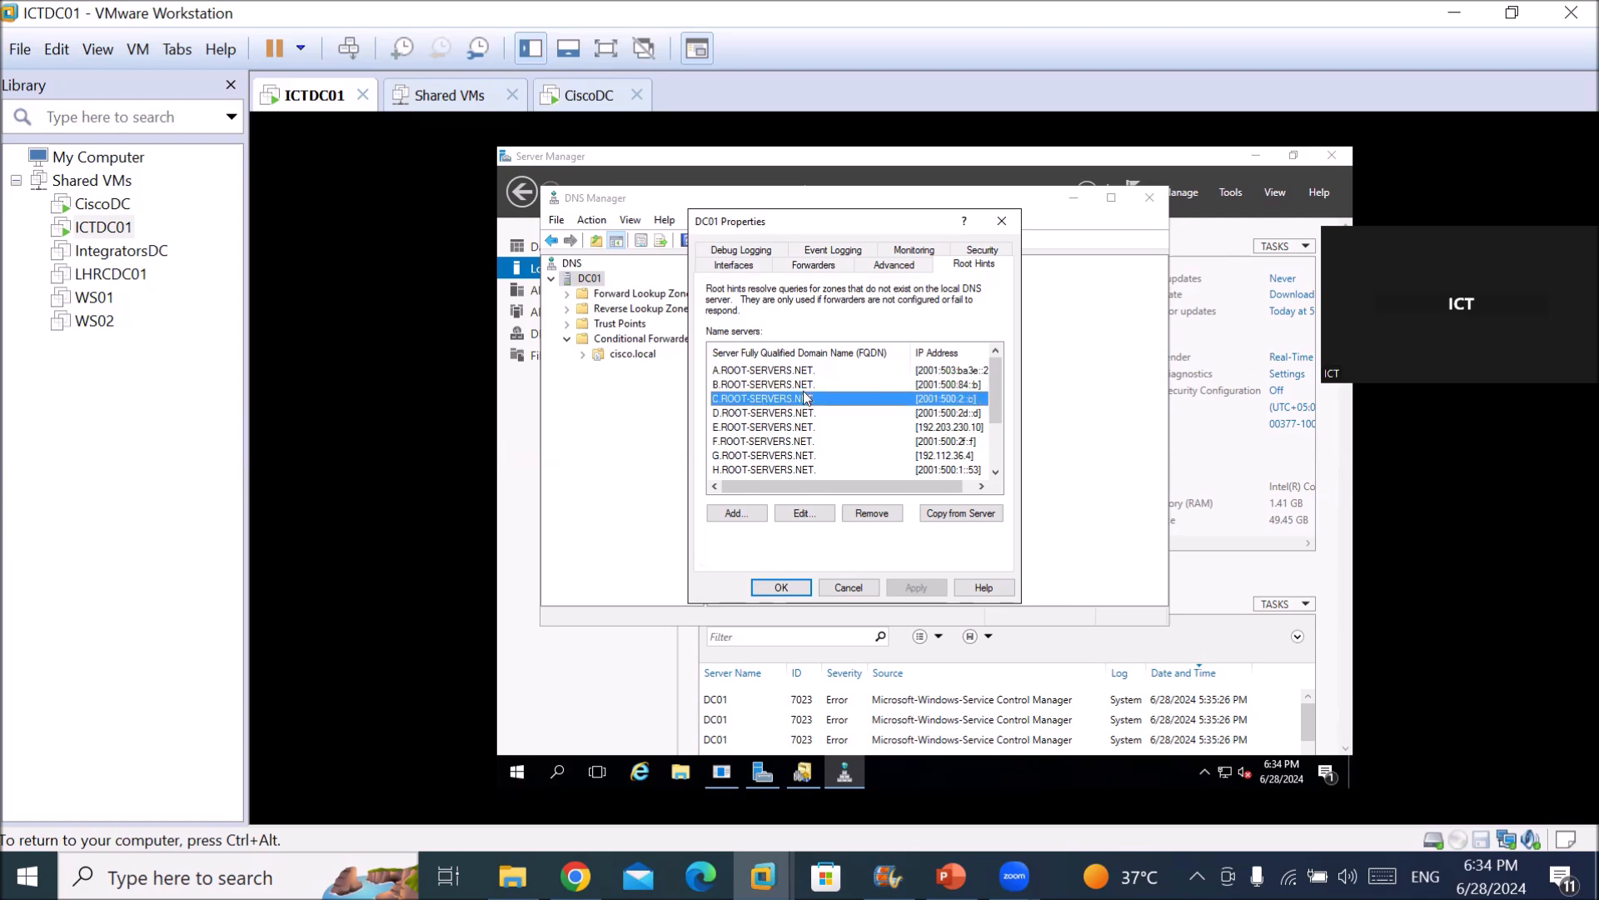
key(Up)
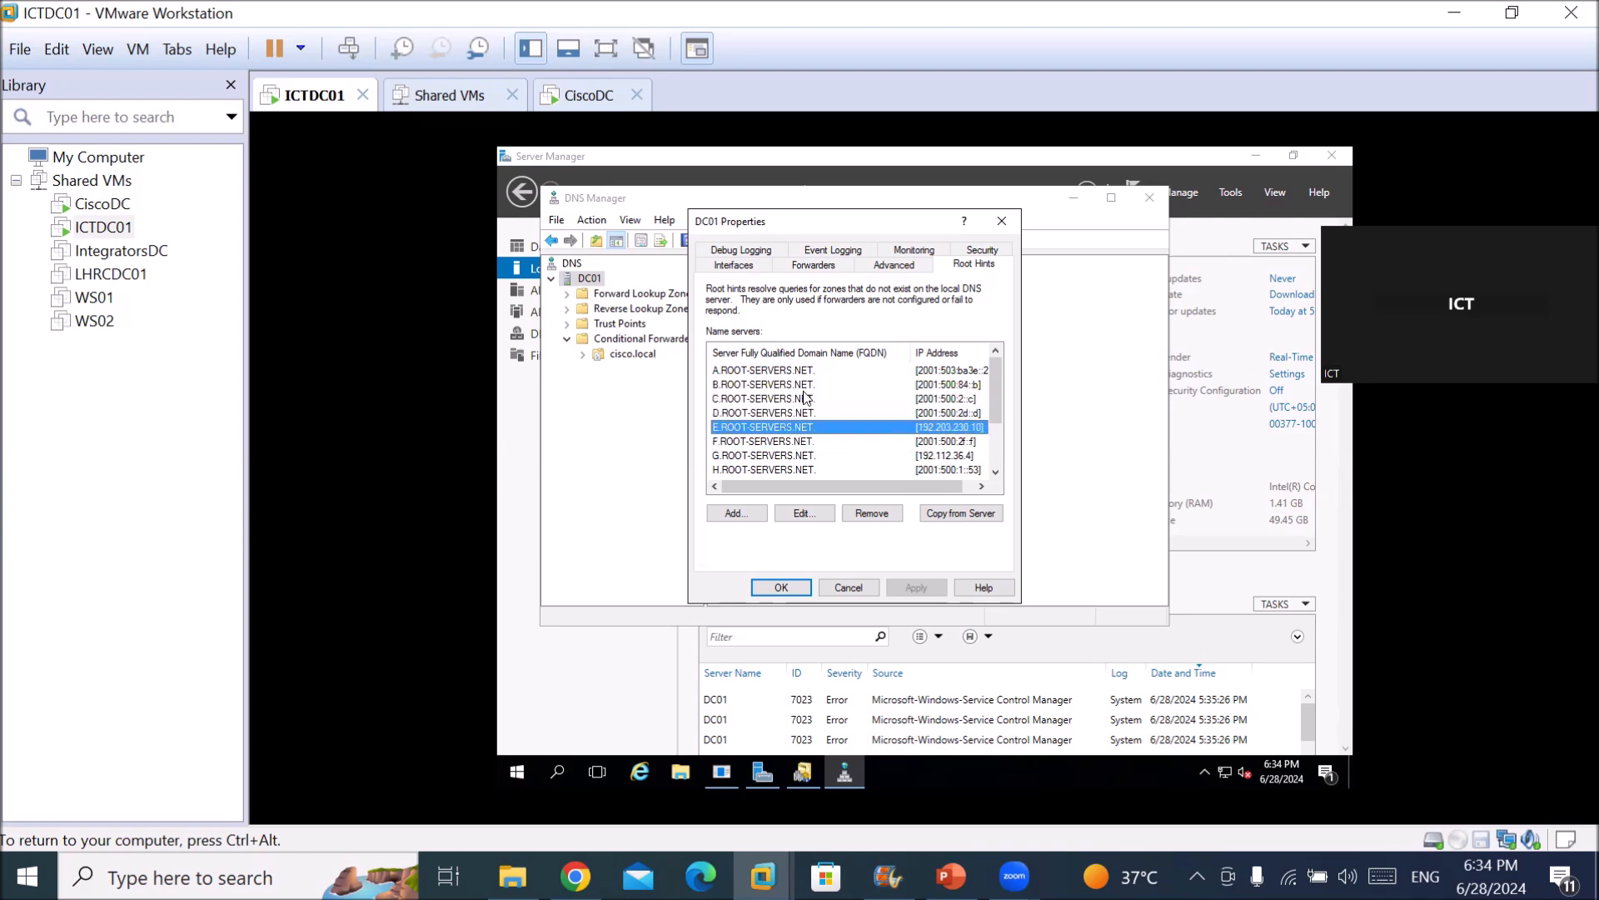
key(Down)
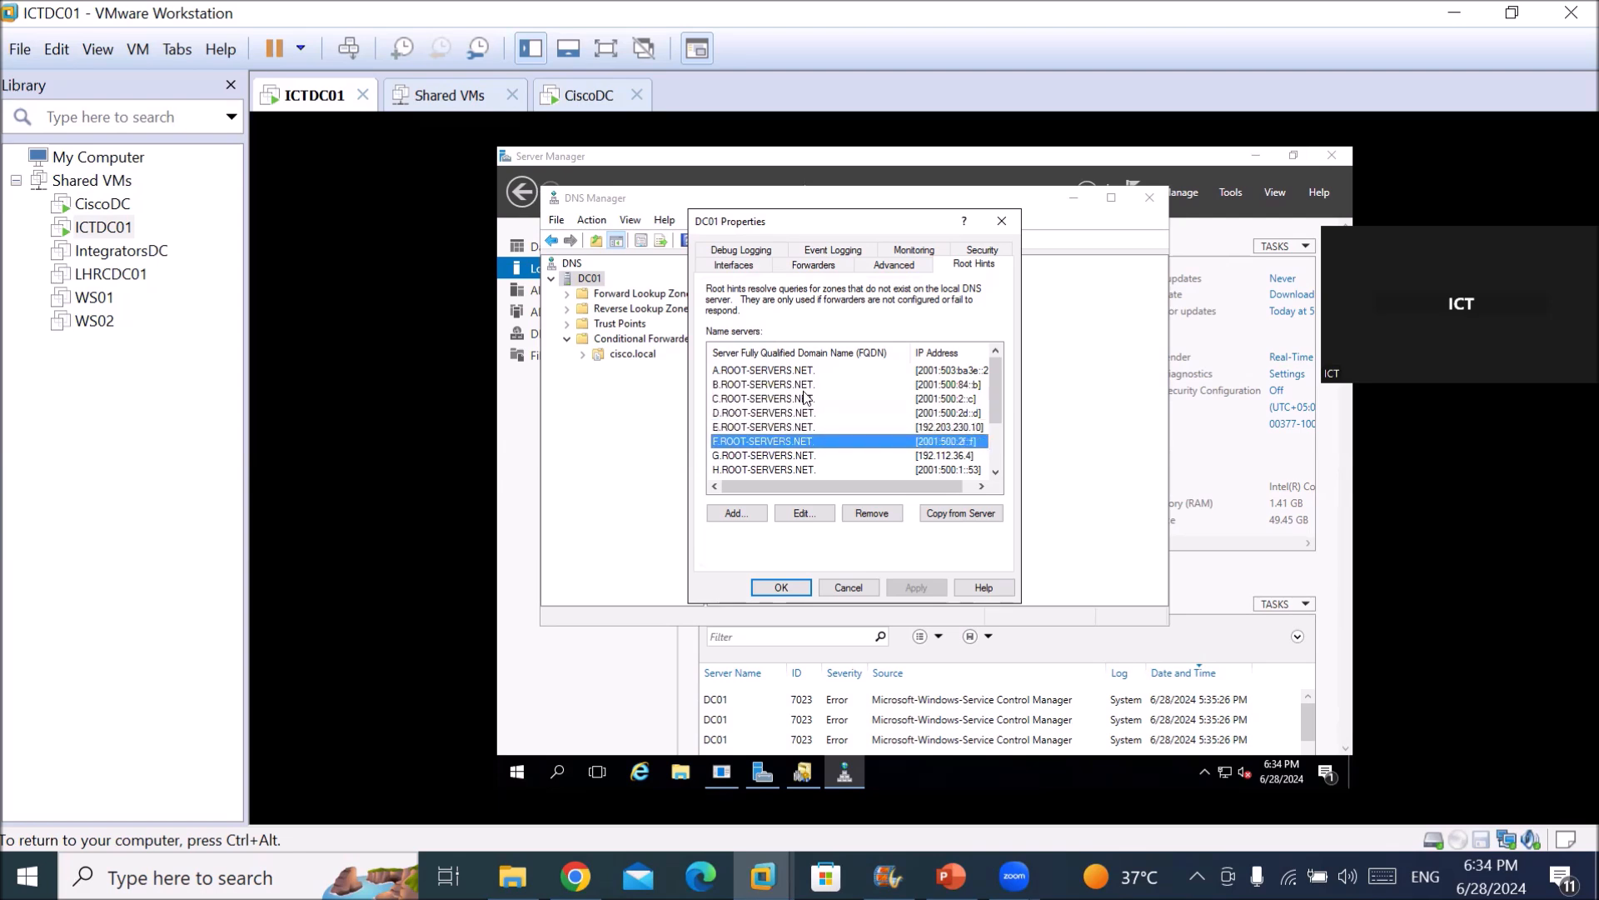
key(Down)
key(Down)
key(Down)
key(Down)
key(Down)
key(Down)
key(Down)
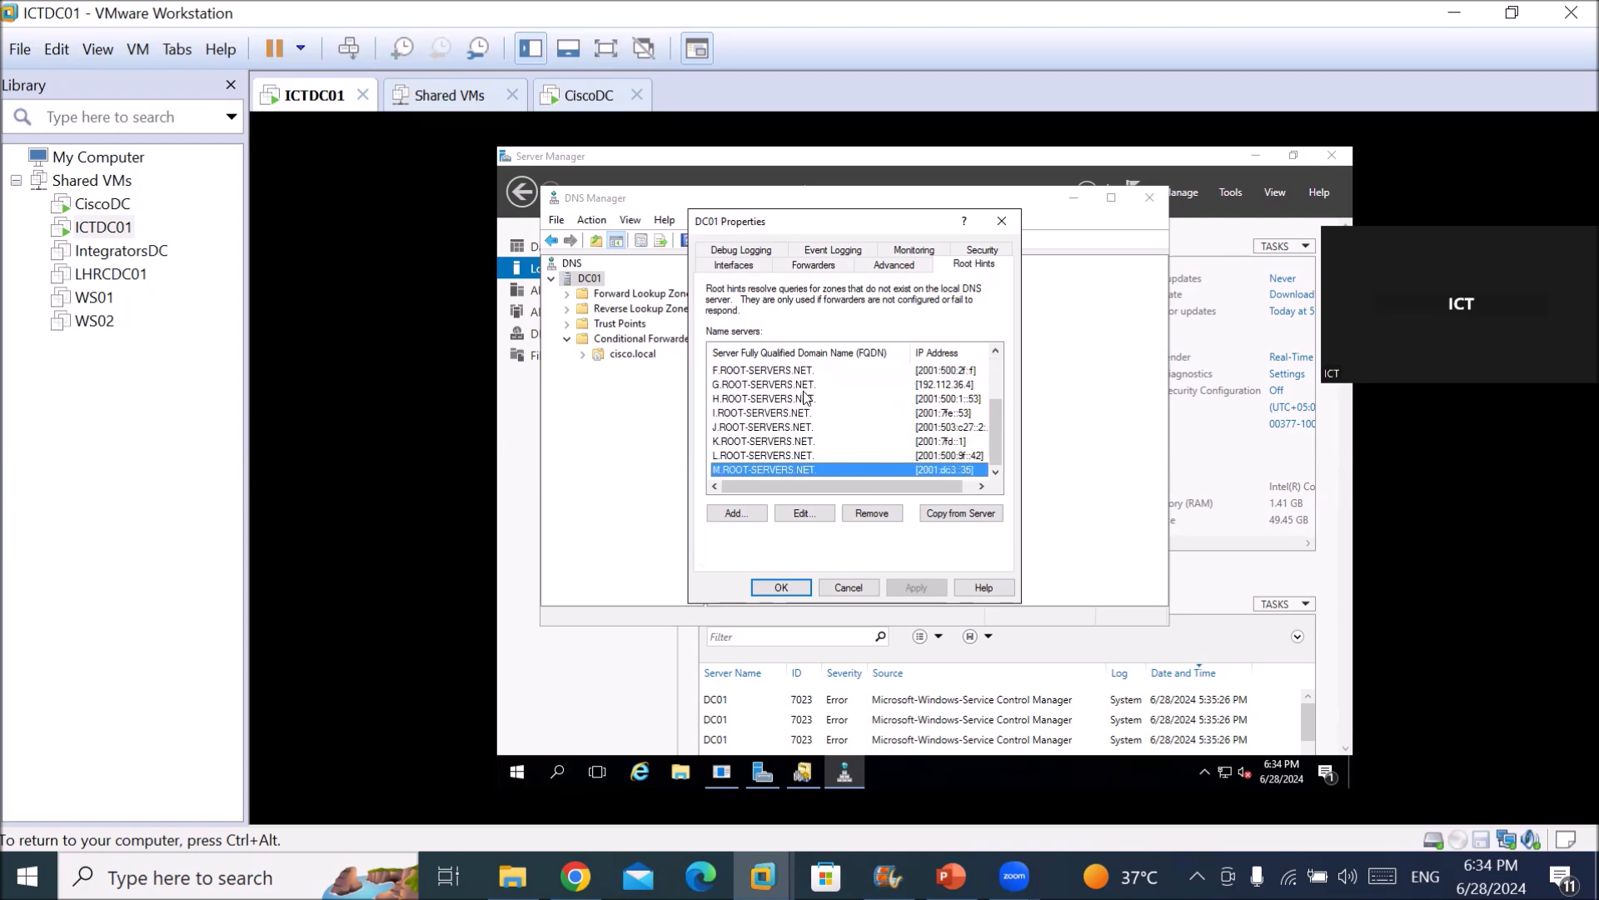
click(786, 373)
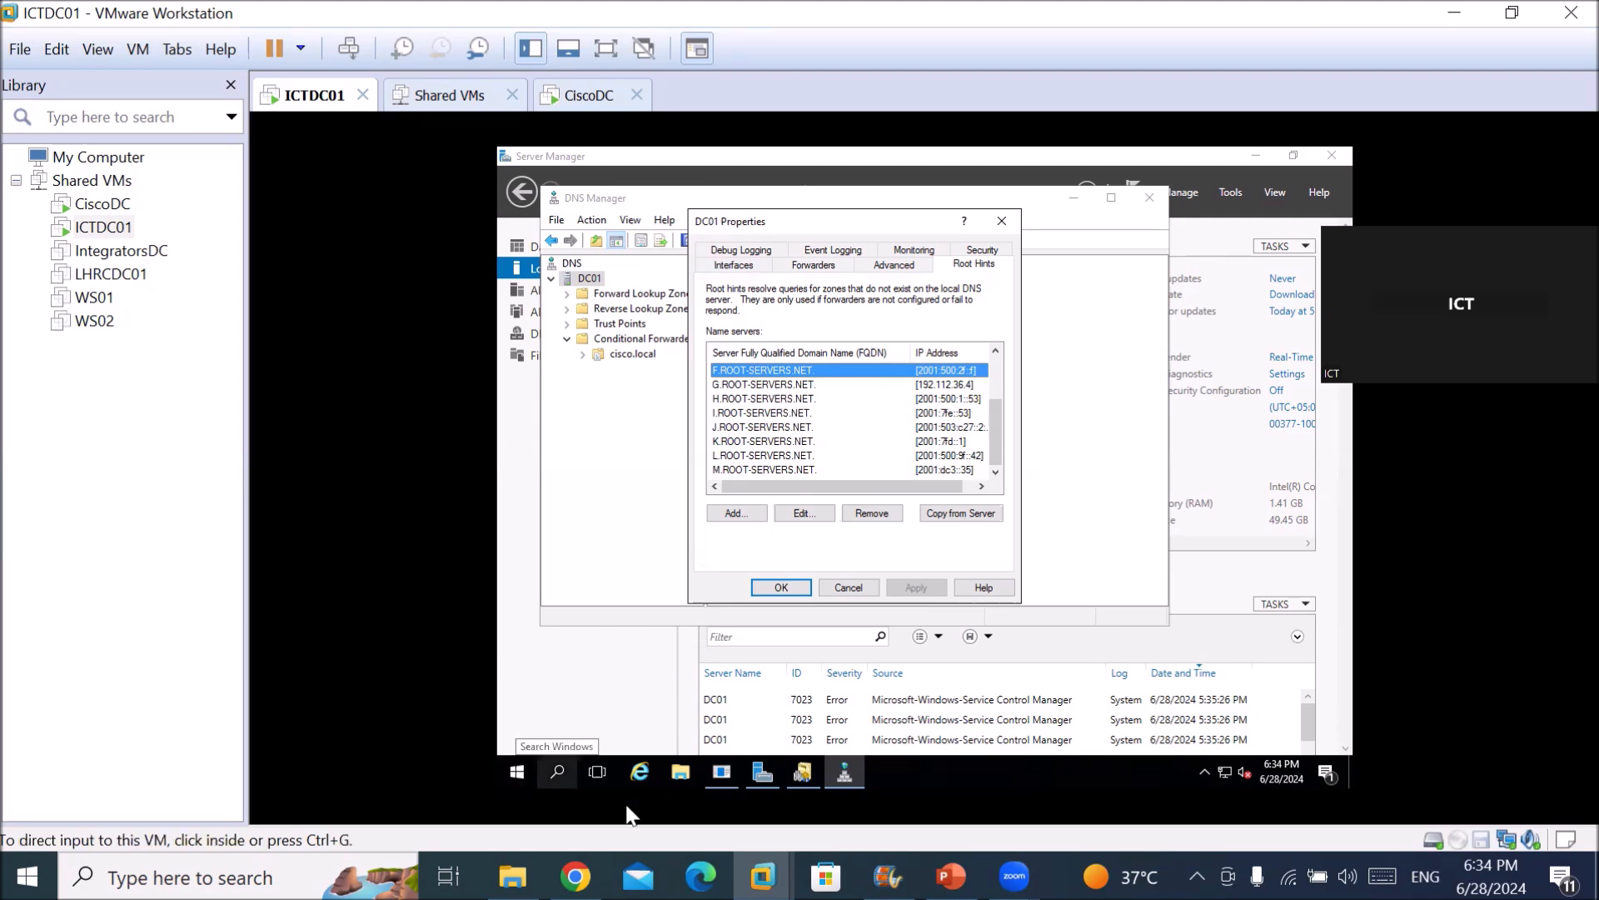
click(575, 876)
Load iana.org in Chrome by entering 'iana' in the address bar, and scroll the home page.
click(428, 79)
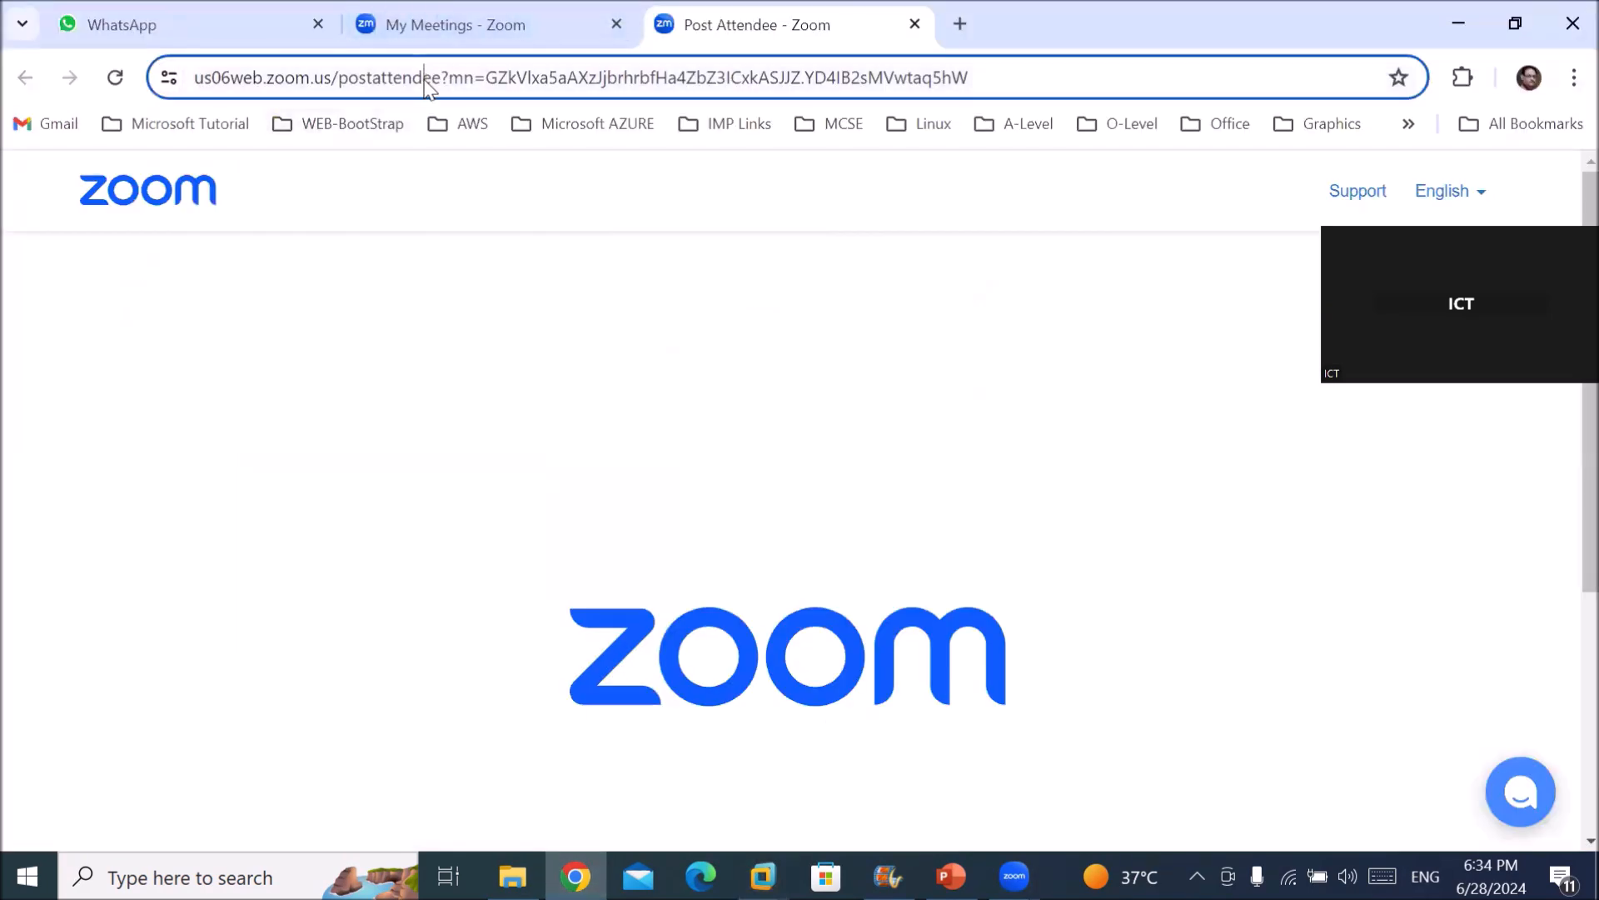
text(iana)
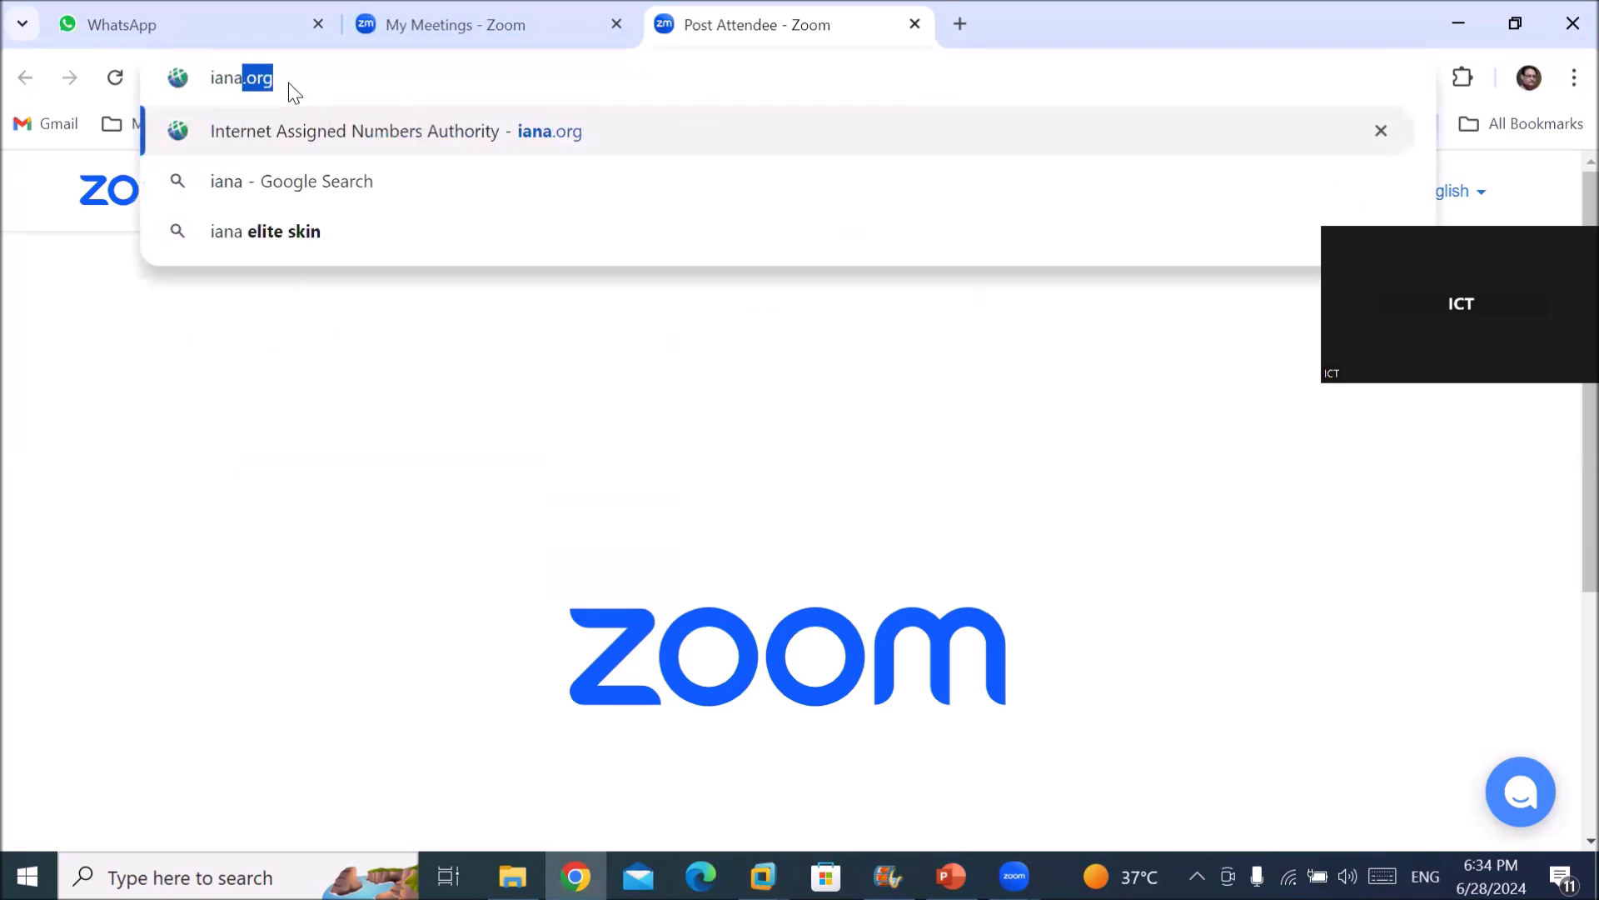
key(Return)
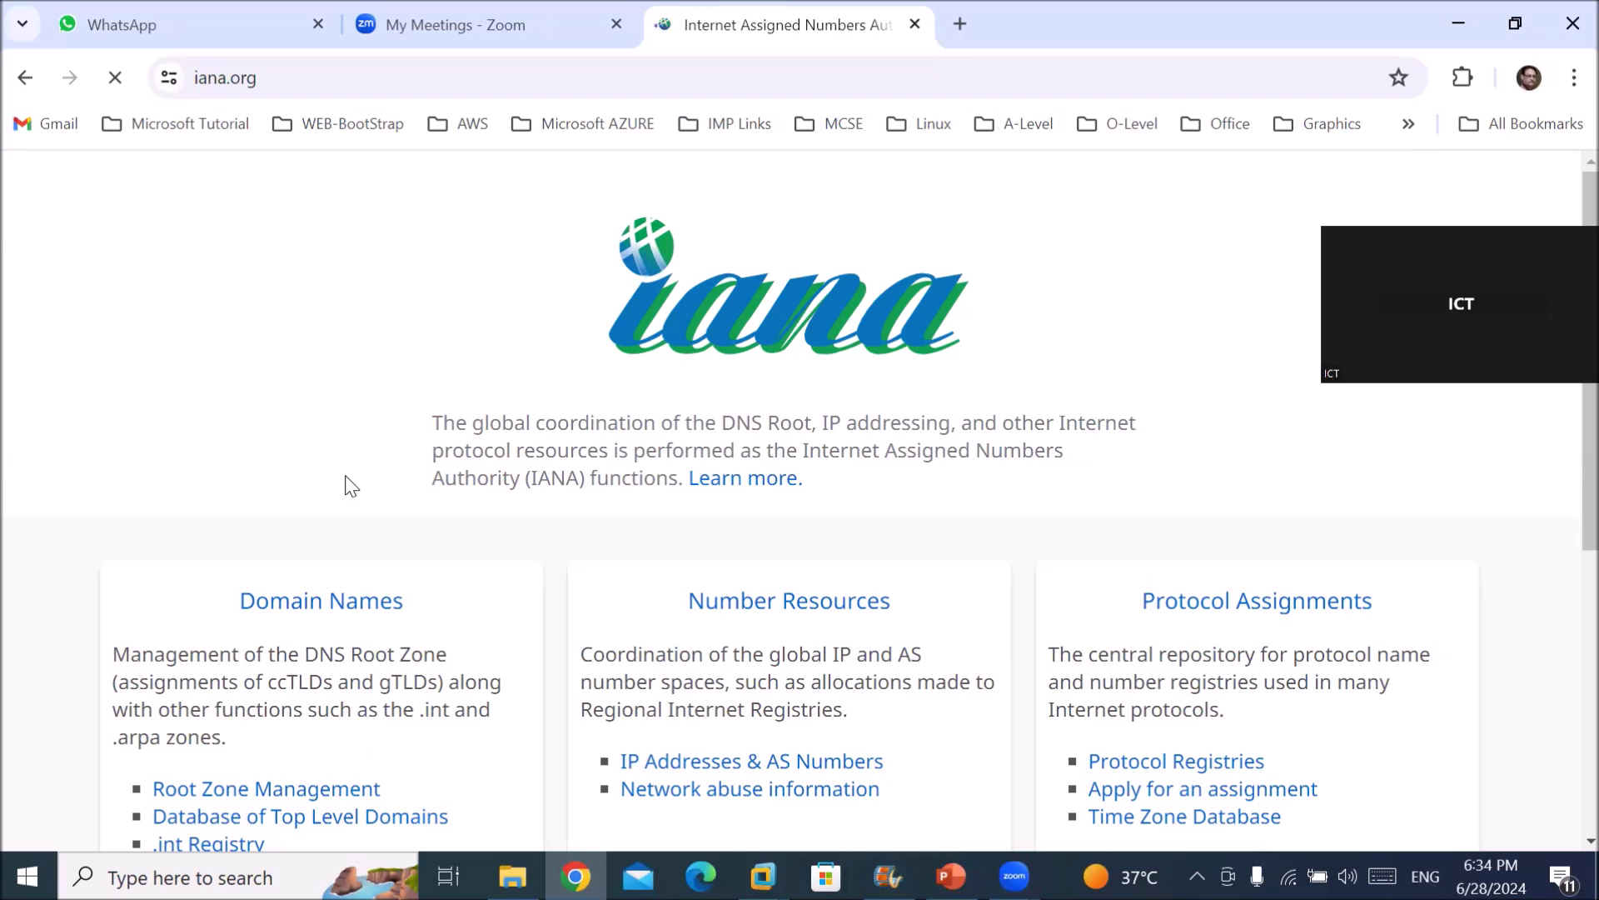
scroll(344, 479, down, 1)
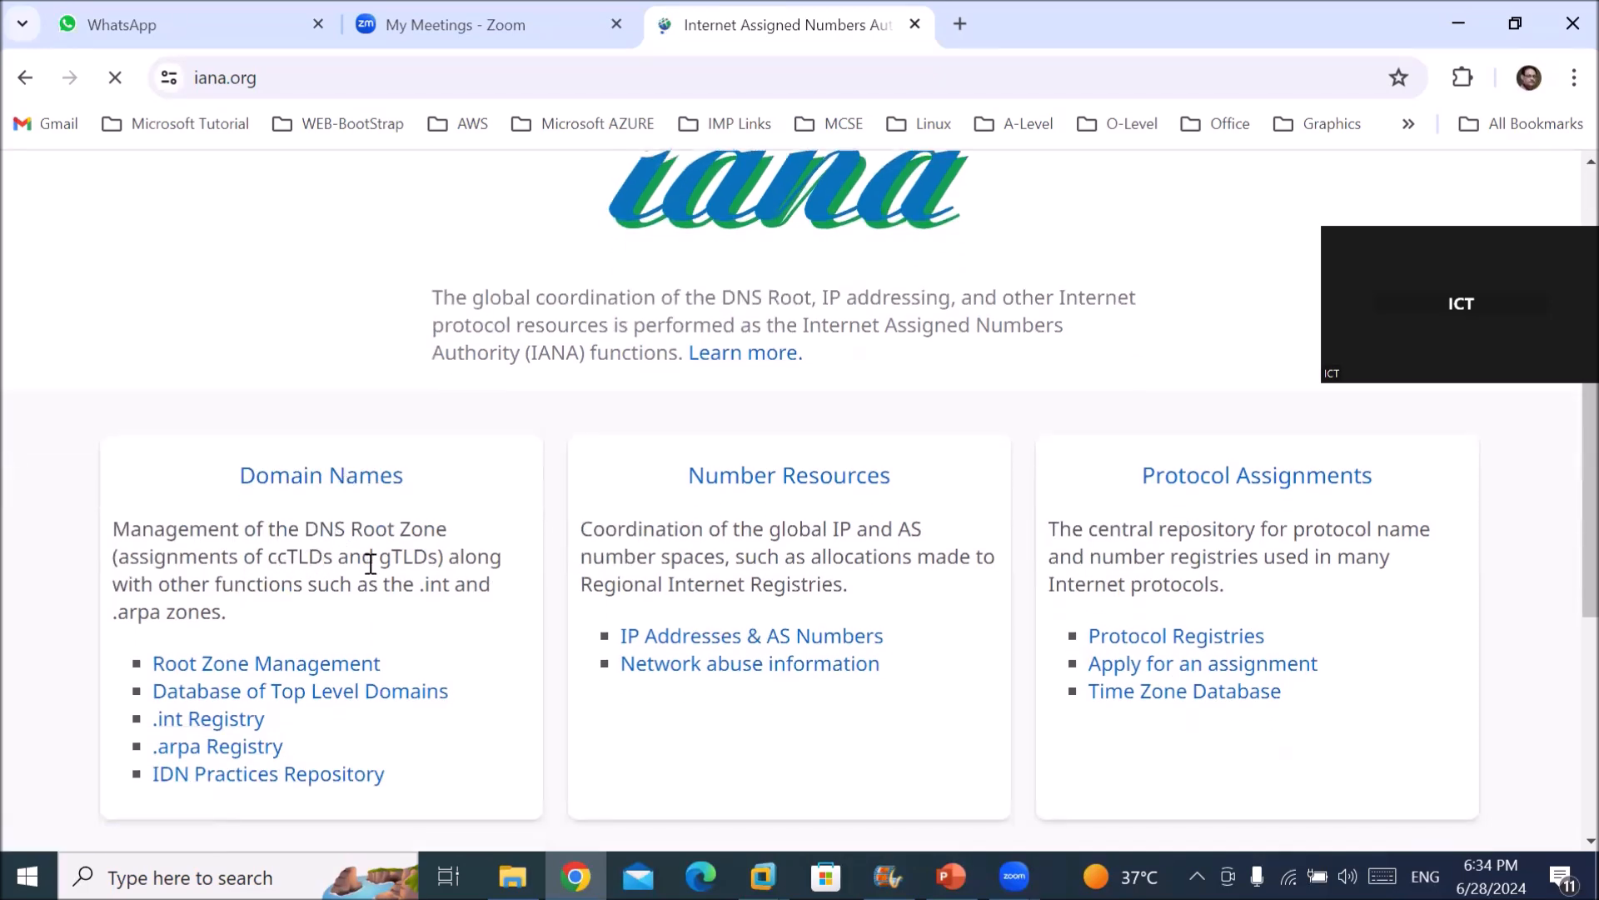
scroll(392, 587, down, 1)
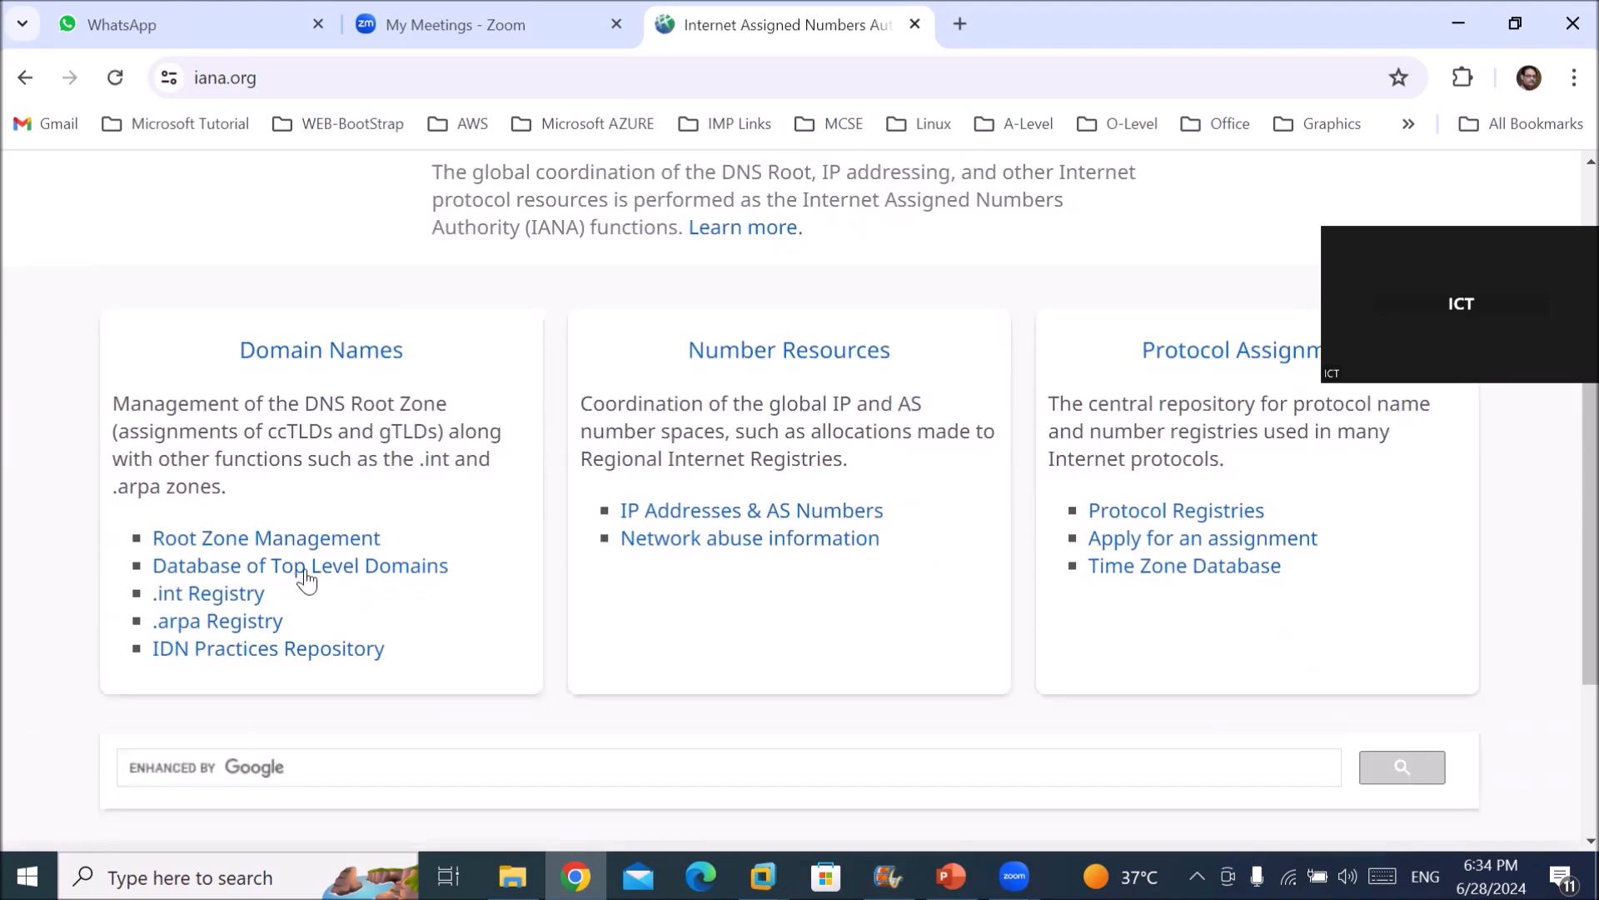
Open IANA's Root Zone Management page and scroll through it.
click(346, 540)
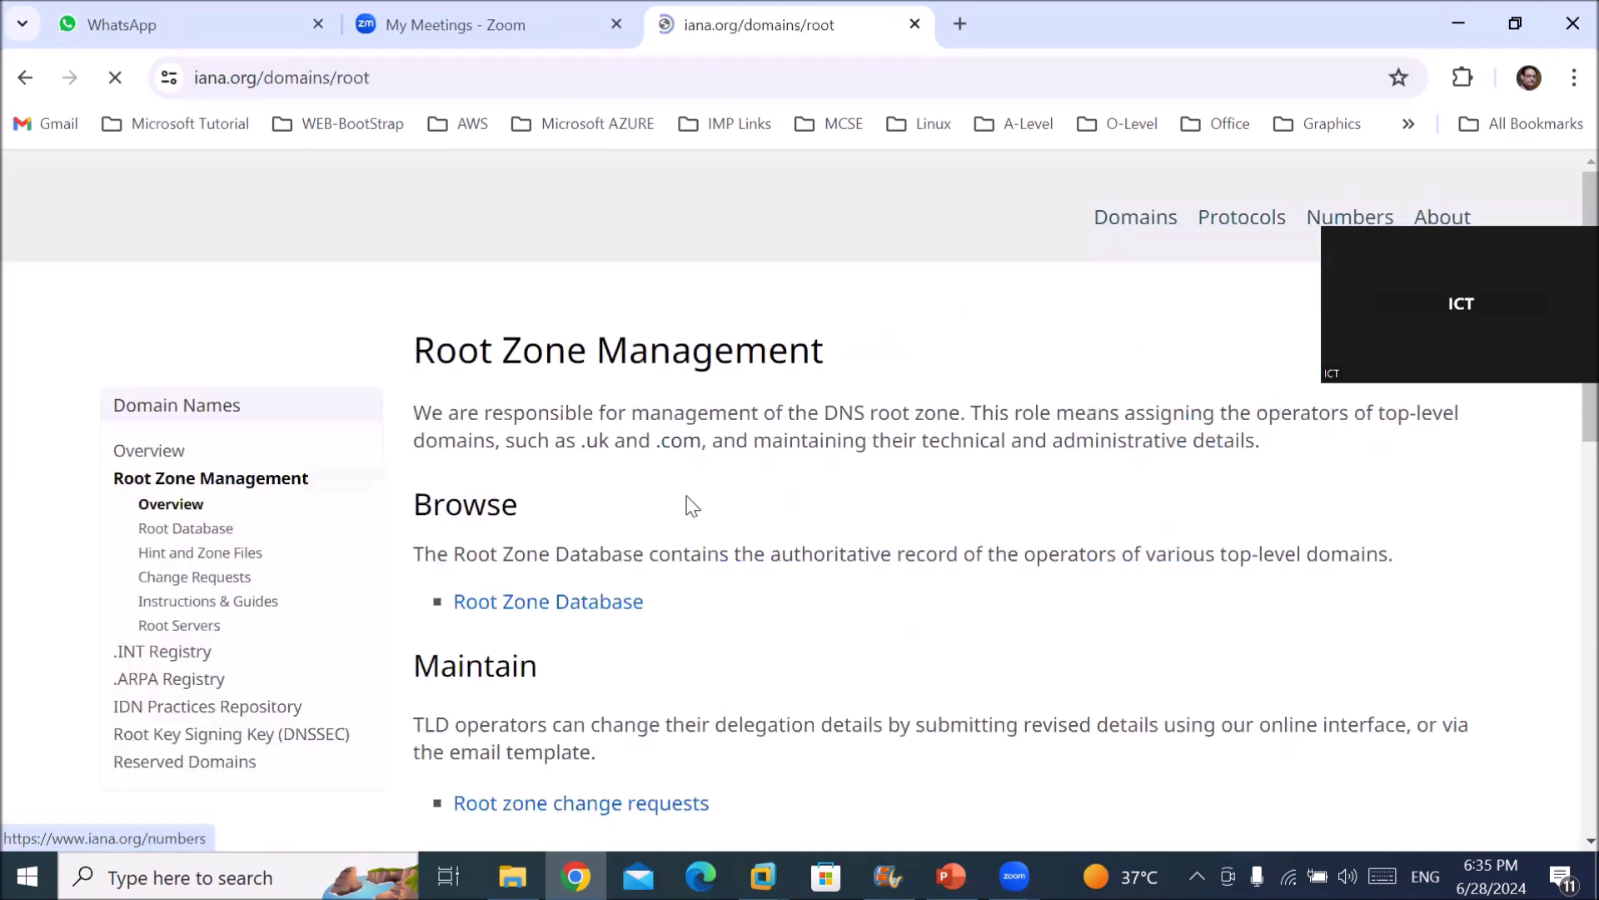
scroll(693, 512, down, 3)
scroll(693, 511, down, 3)
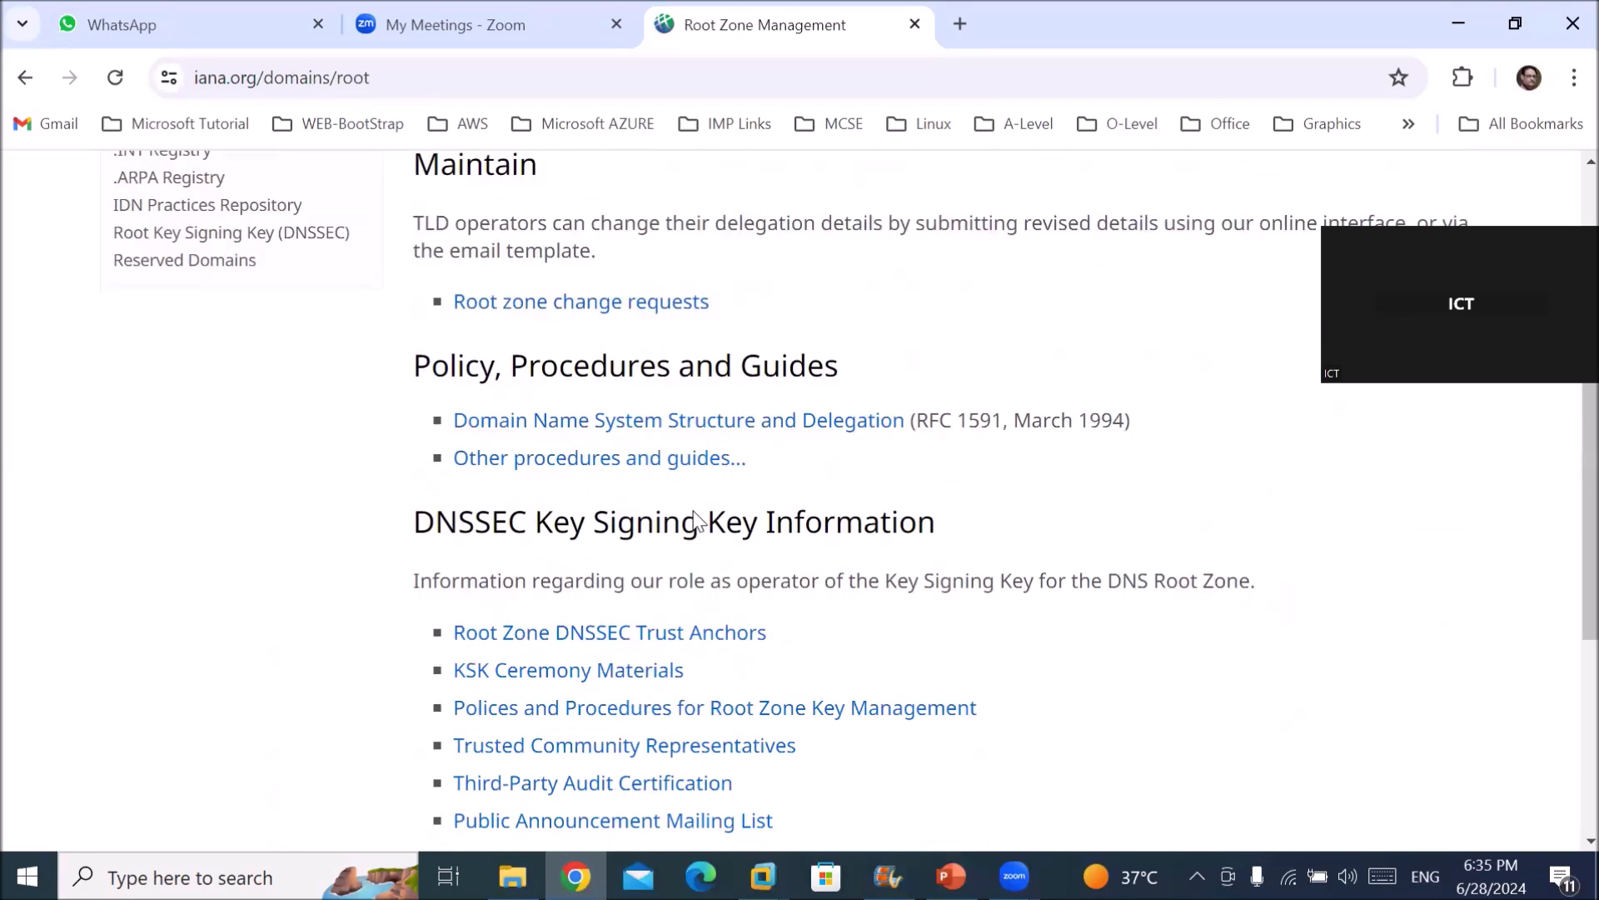
scroll(693, 511, up, 3)
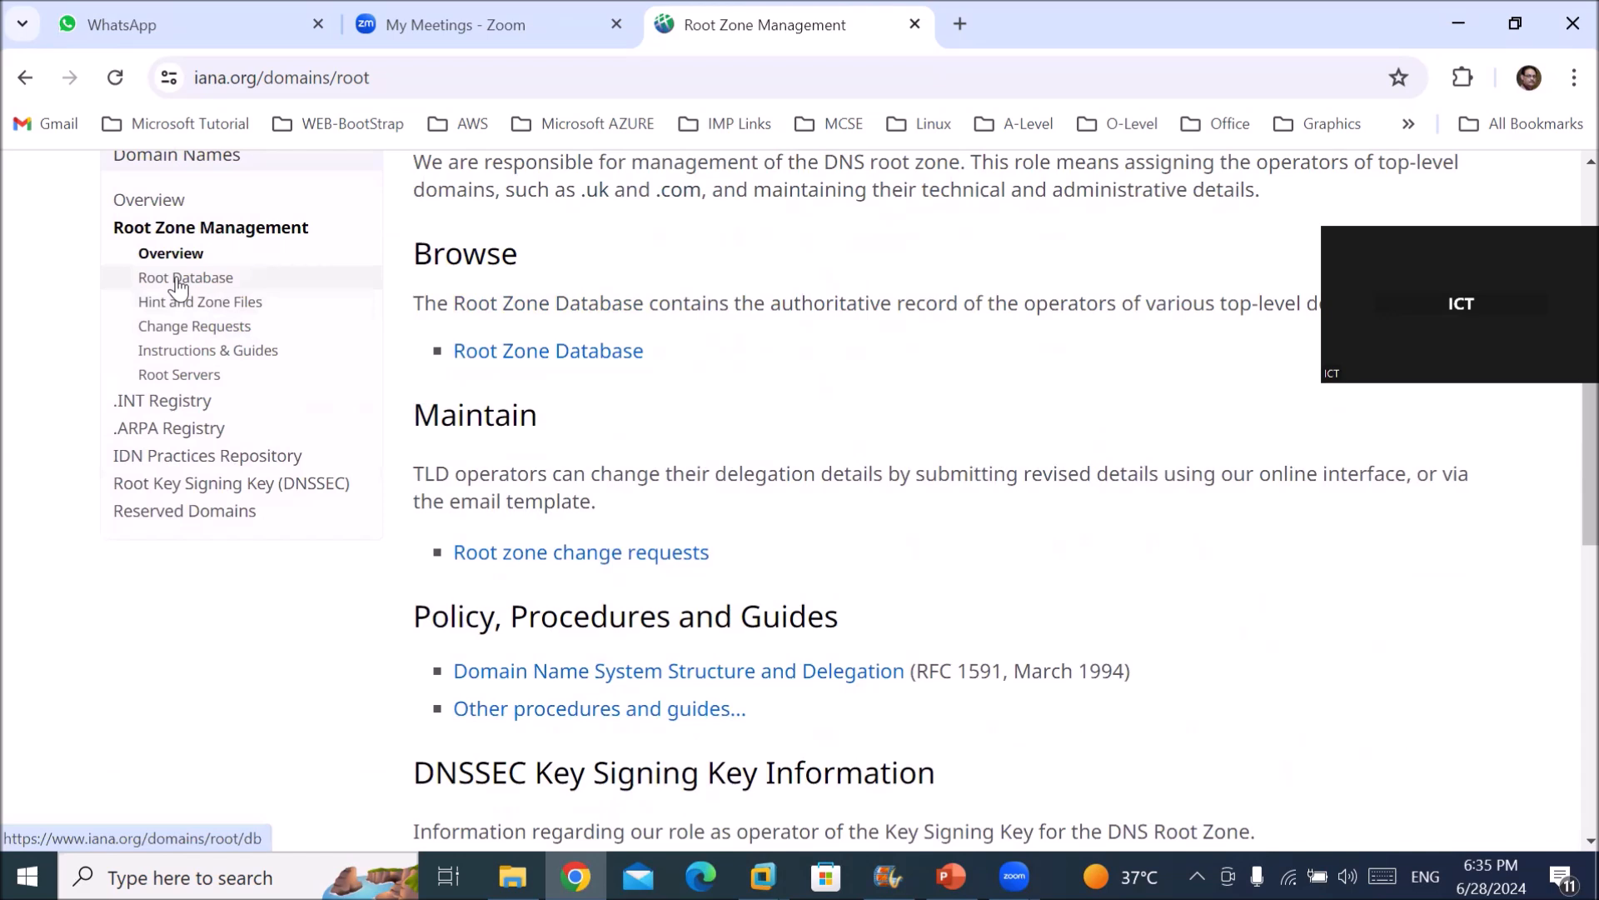
Open the Root Servers page and scroll through the 13 root servers a–m with IPs and operators.
click(185, 384)
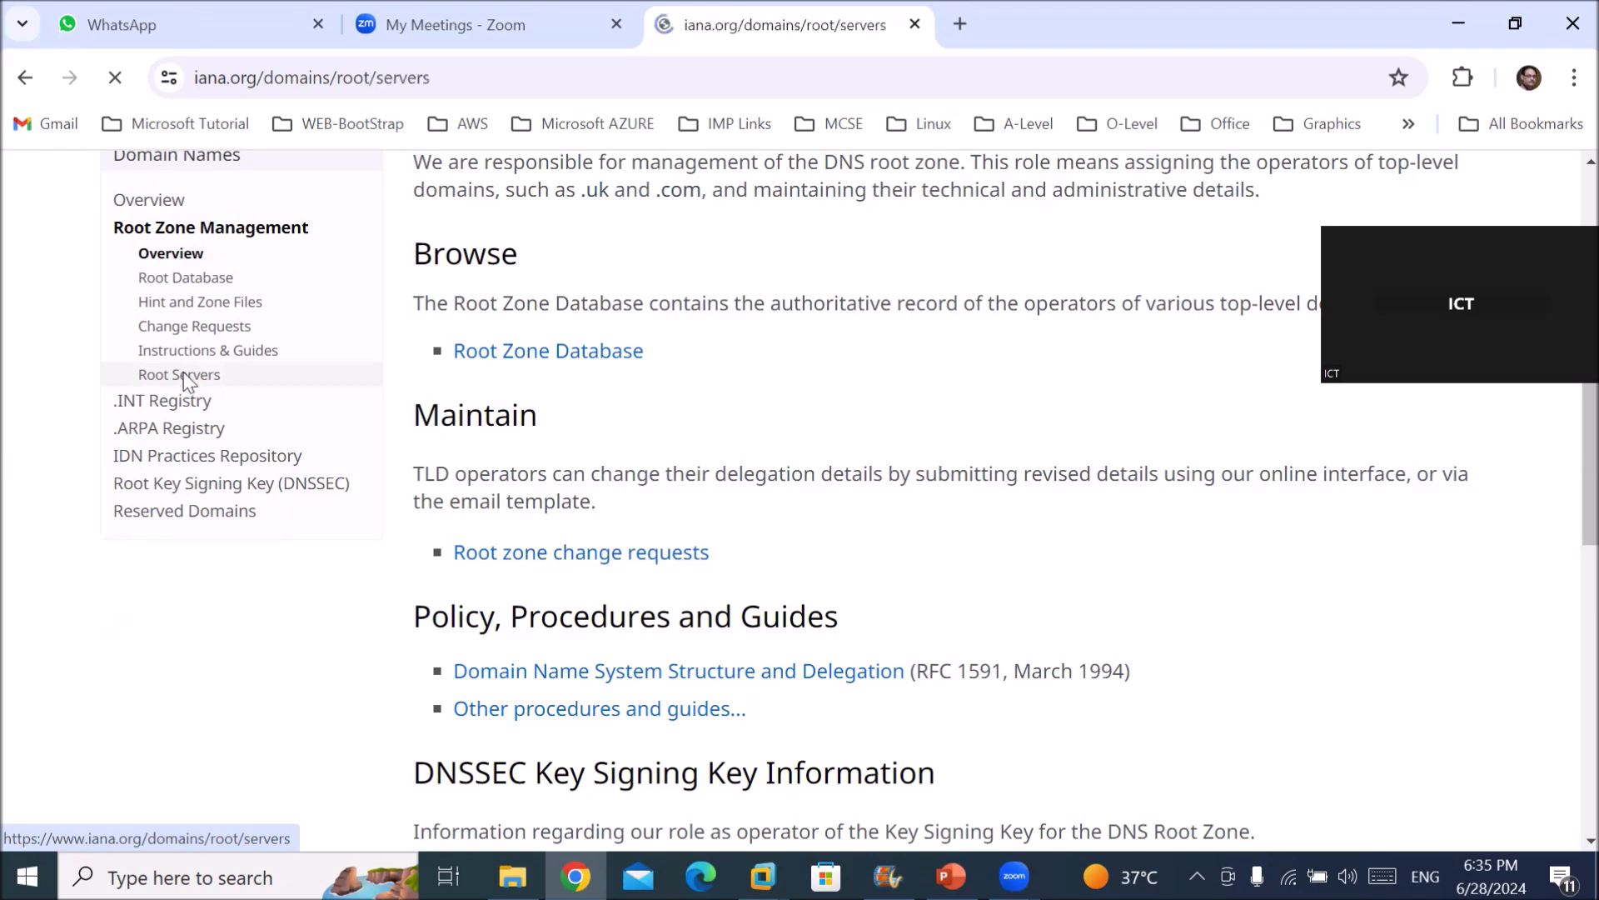
scroll(972, 632, down, 3)
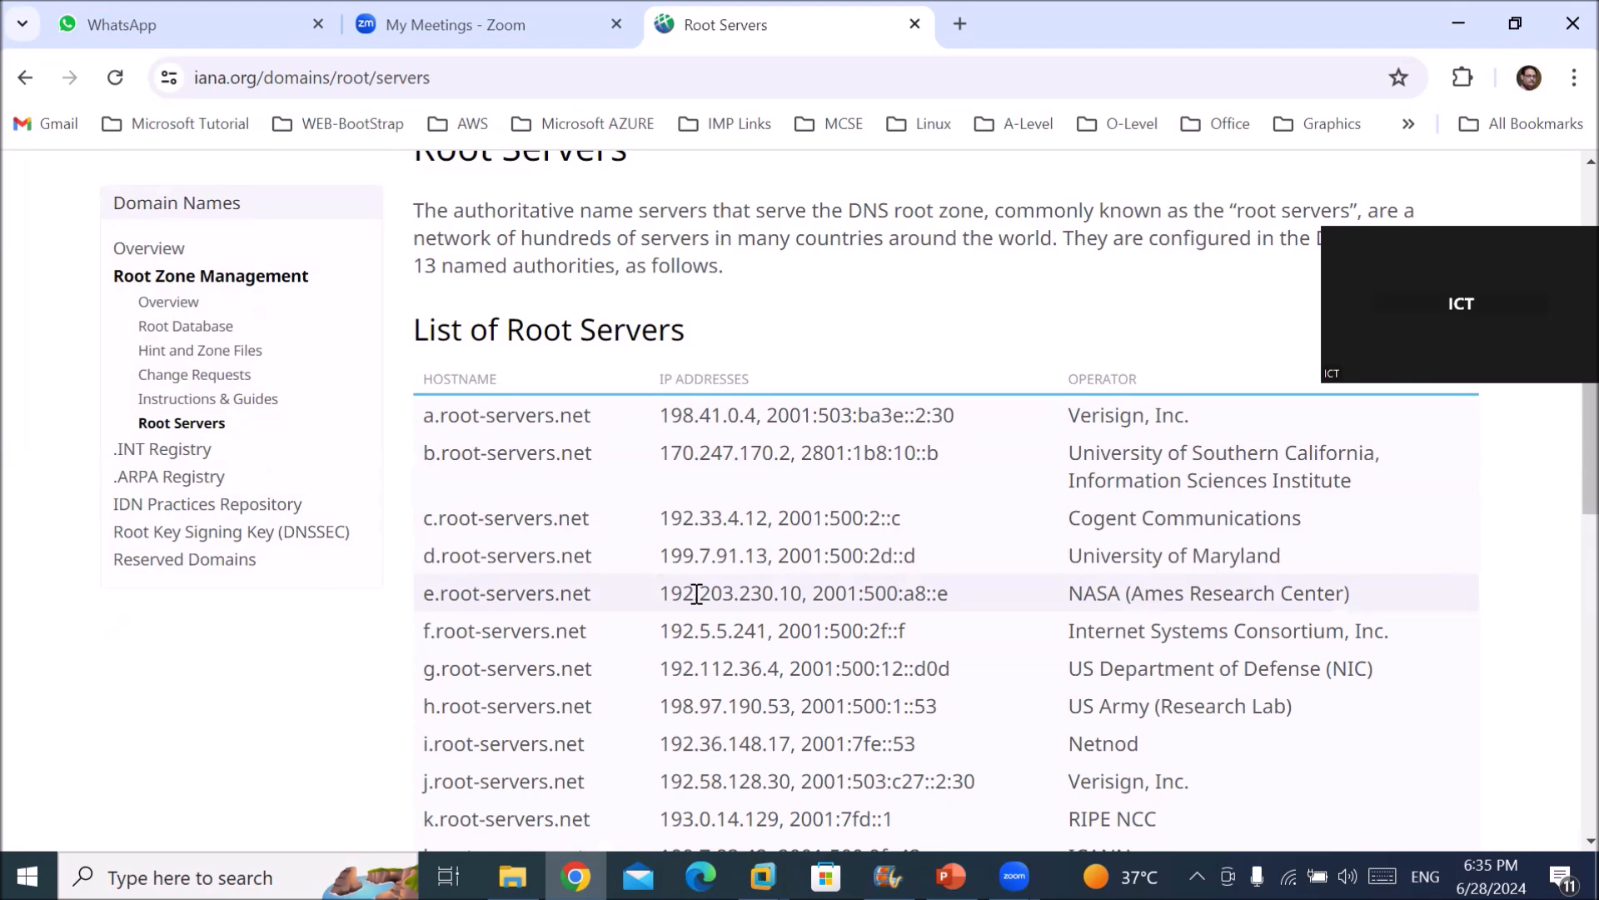
scroll(692, 634, down, 3)
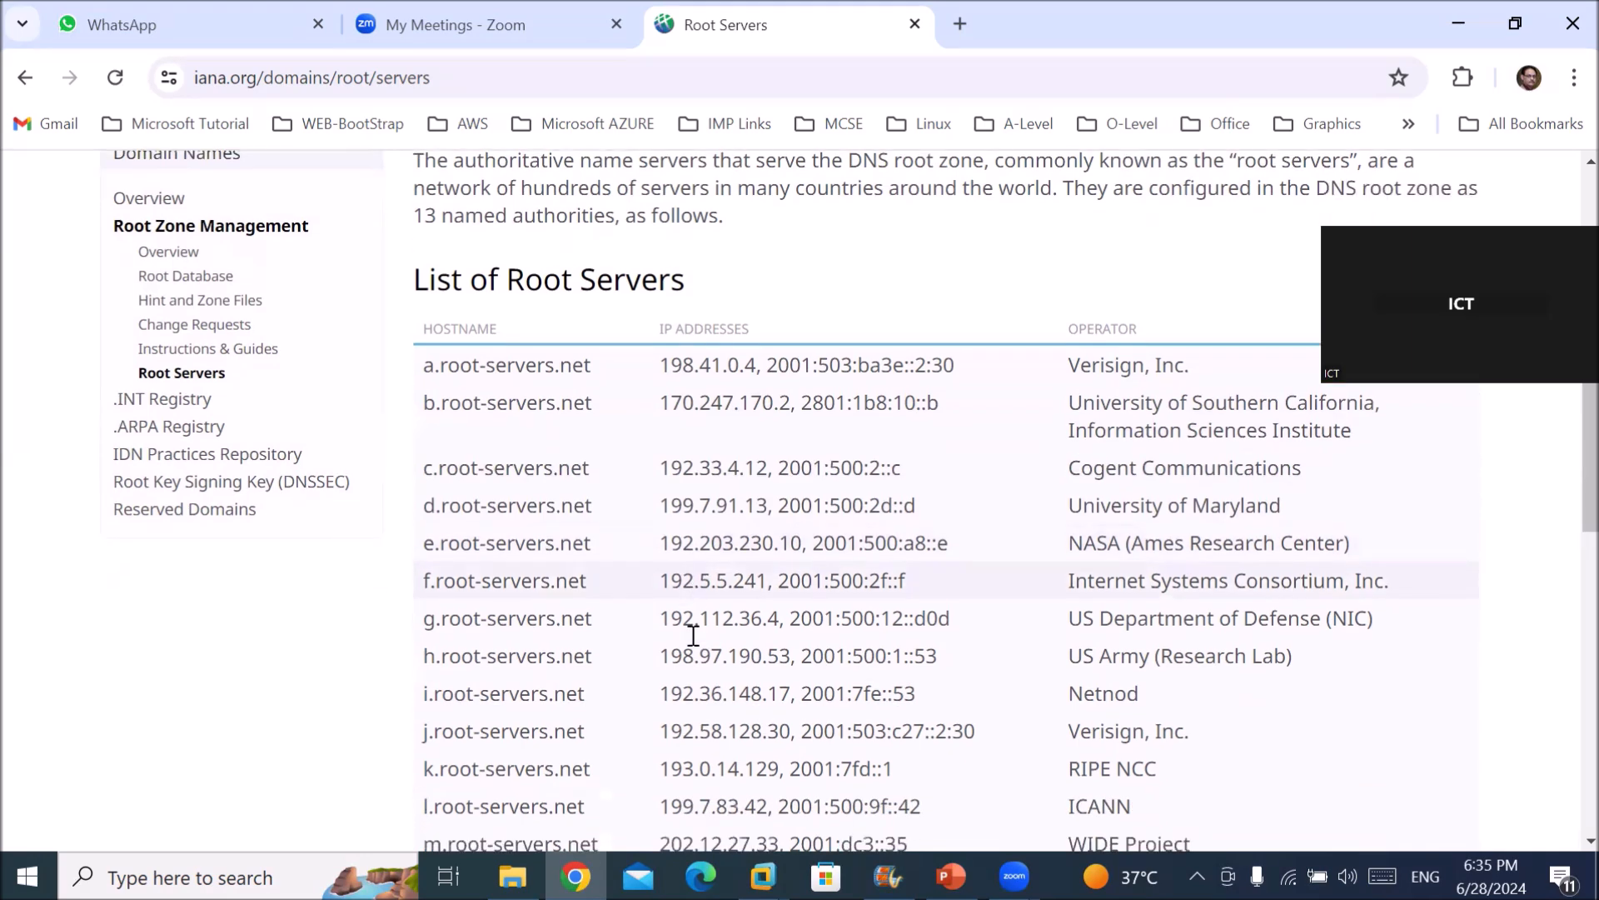
scroll(693, 636, down, 6)
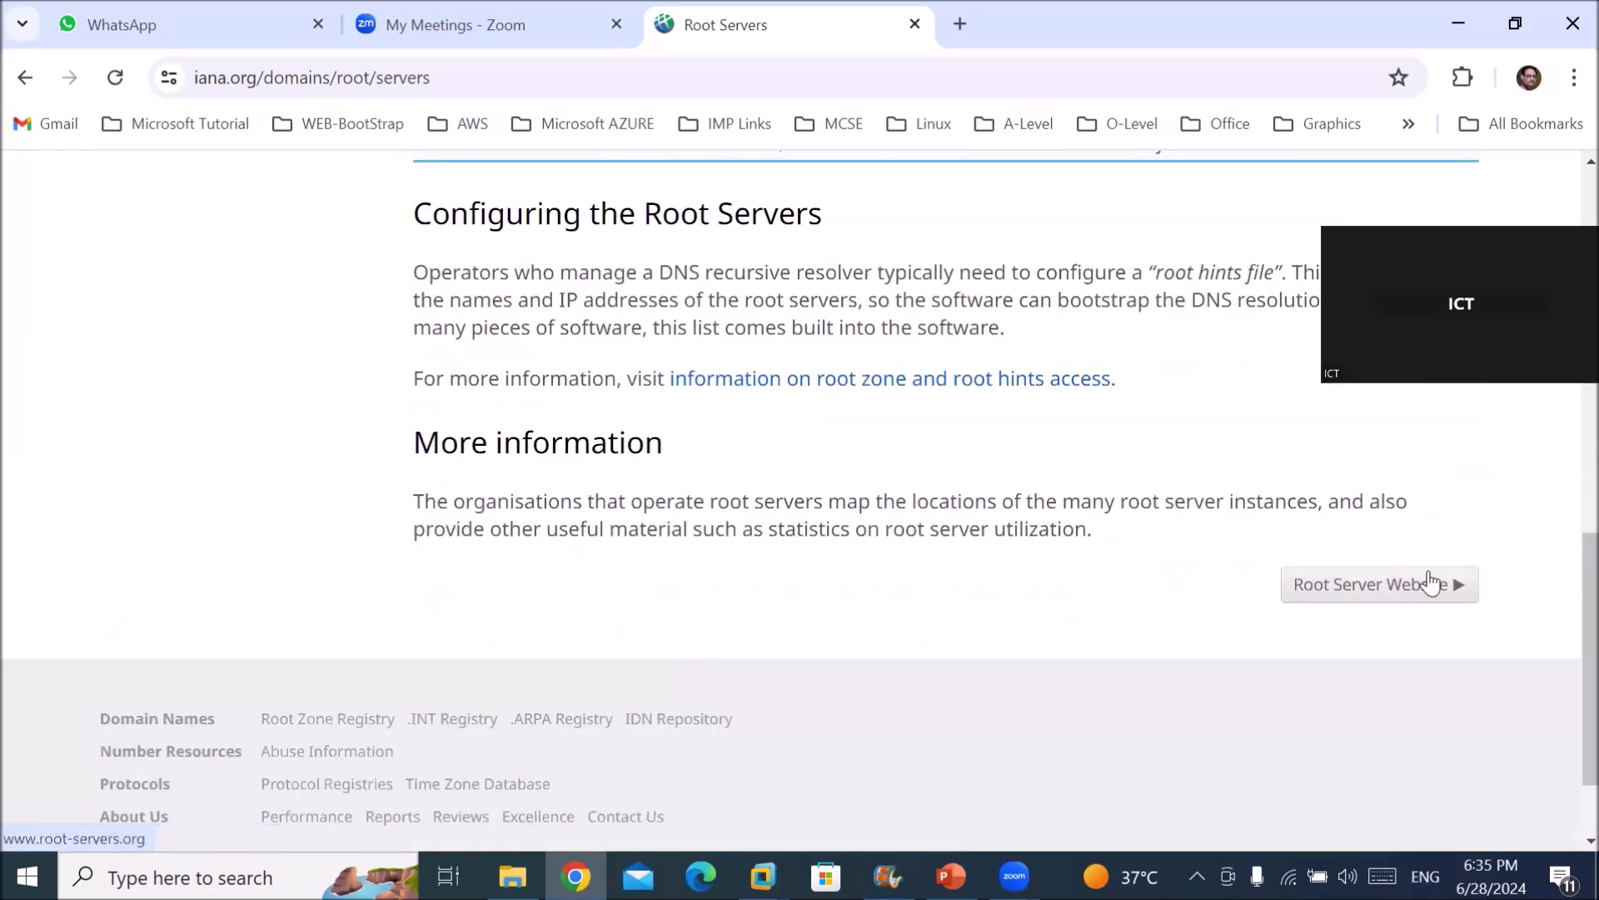
Open the root-servers.org website and scroll to its world map of root server instances.
click(1383, 593)
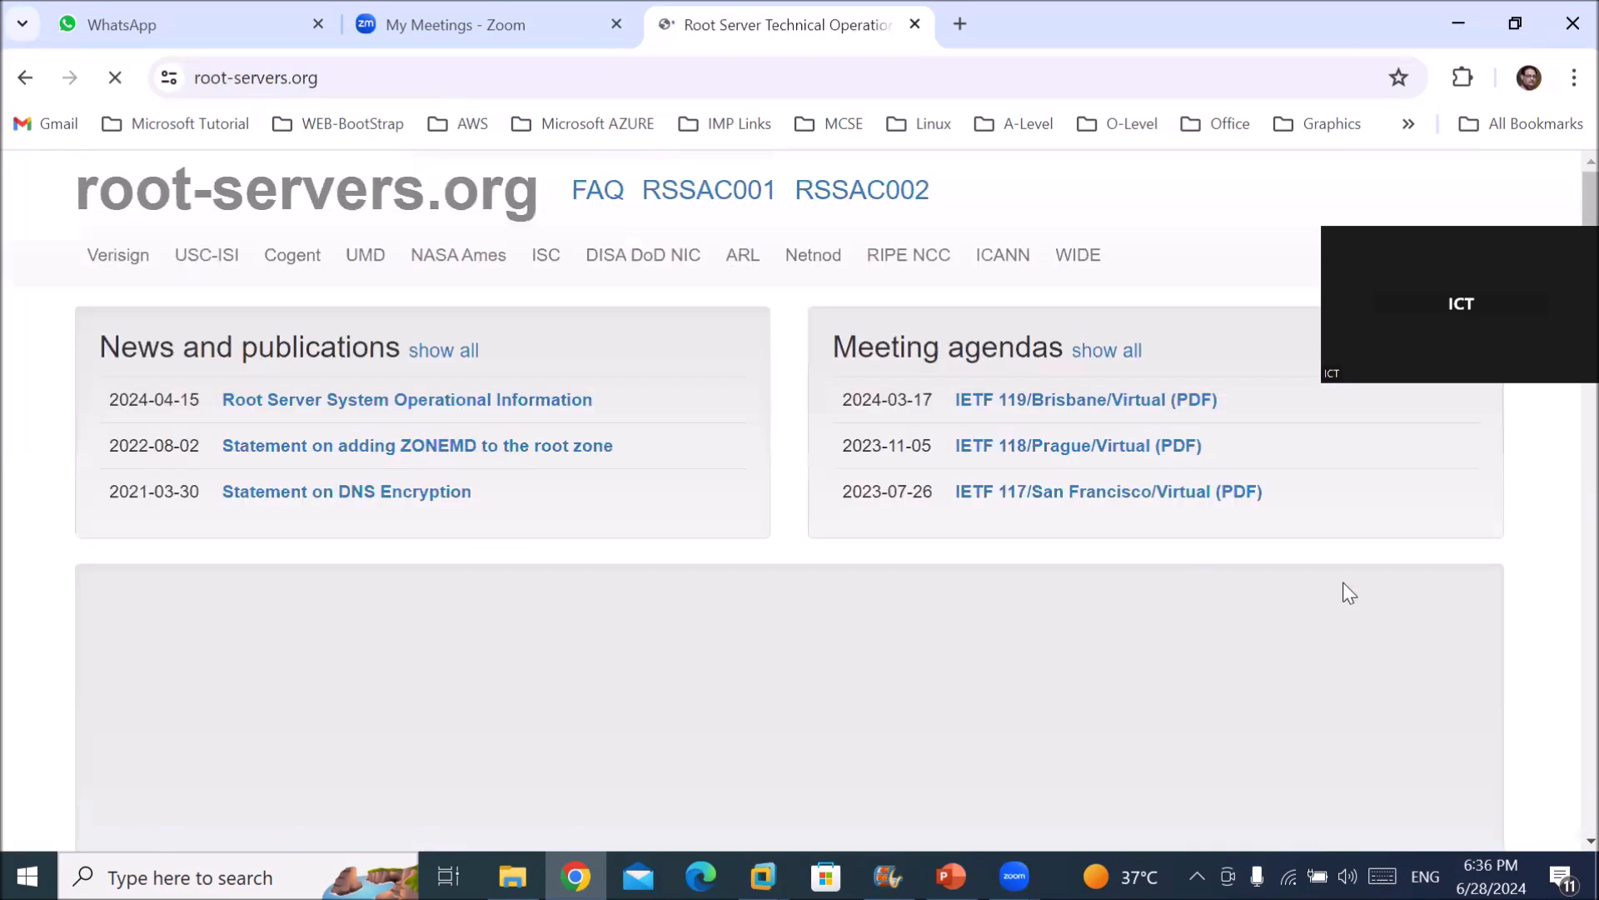
scroll(1055, 611, down, 5)
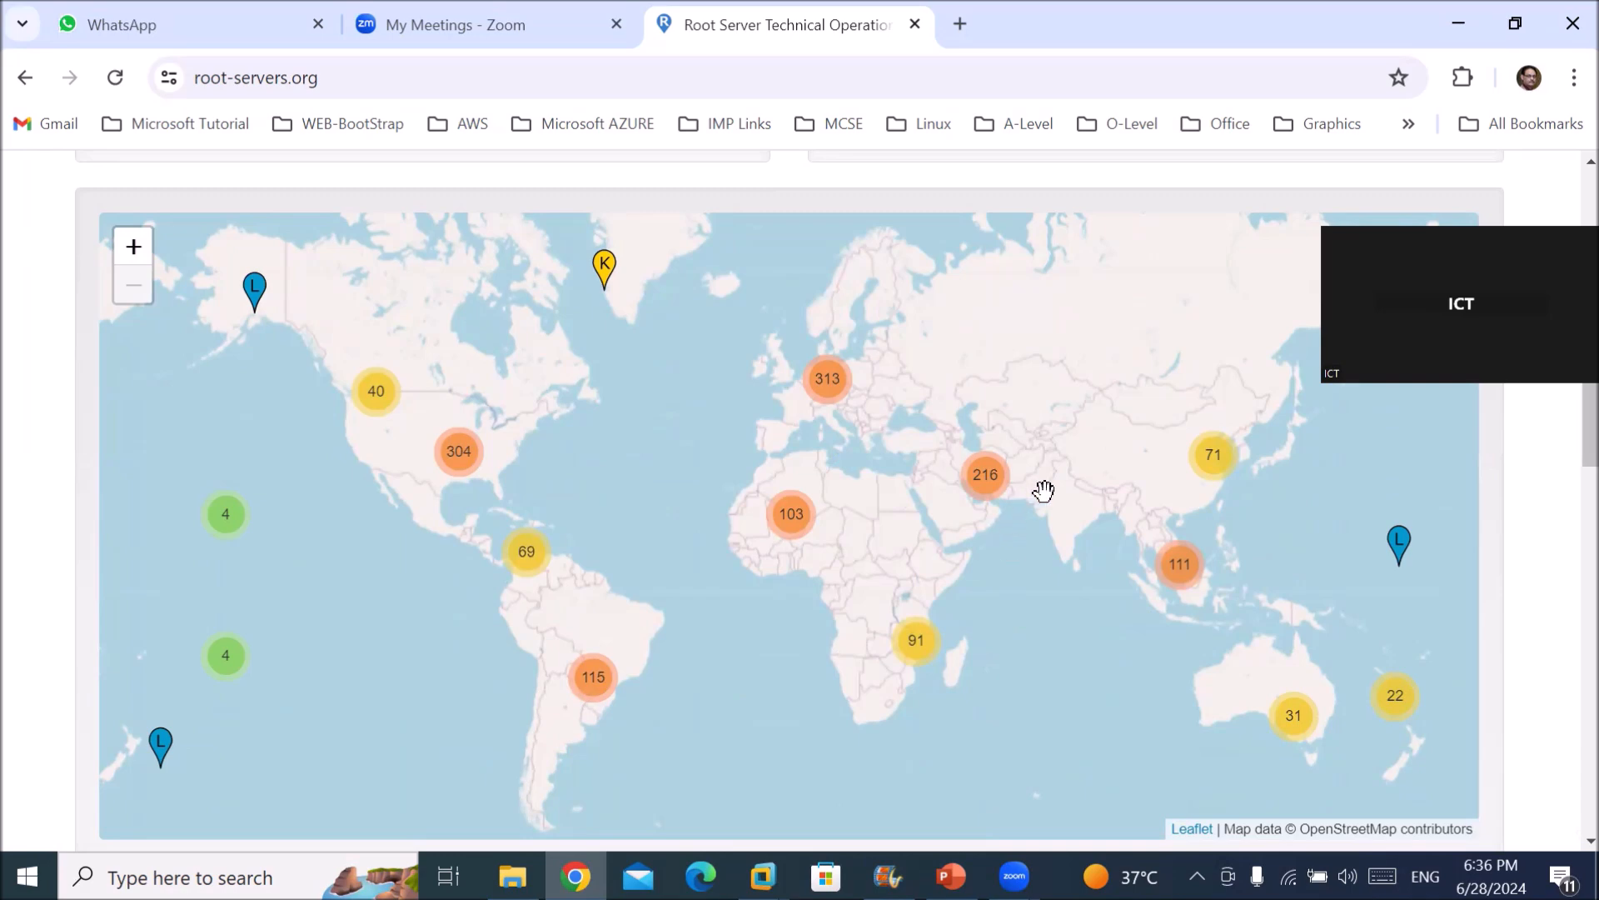
scroll(1048, 480, up, 1)
scroll(1048, 480, up, 1)
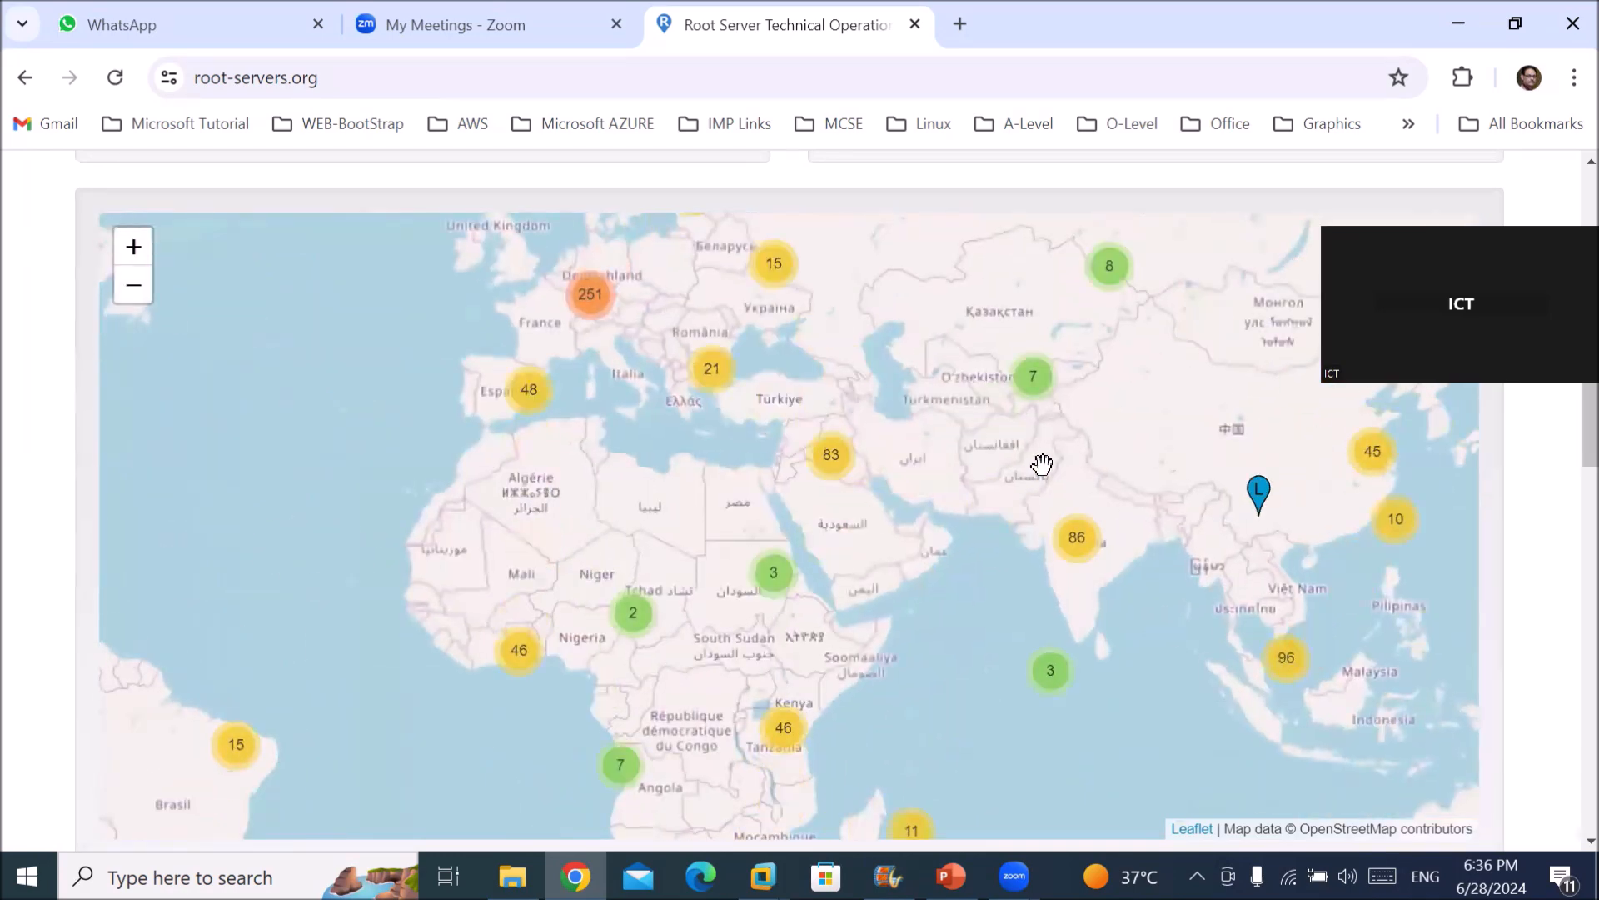
scroll(1042, 464, up, 1)
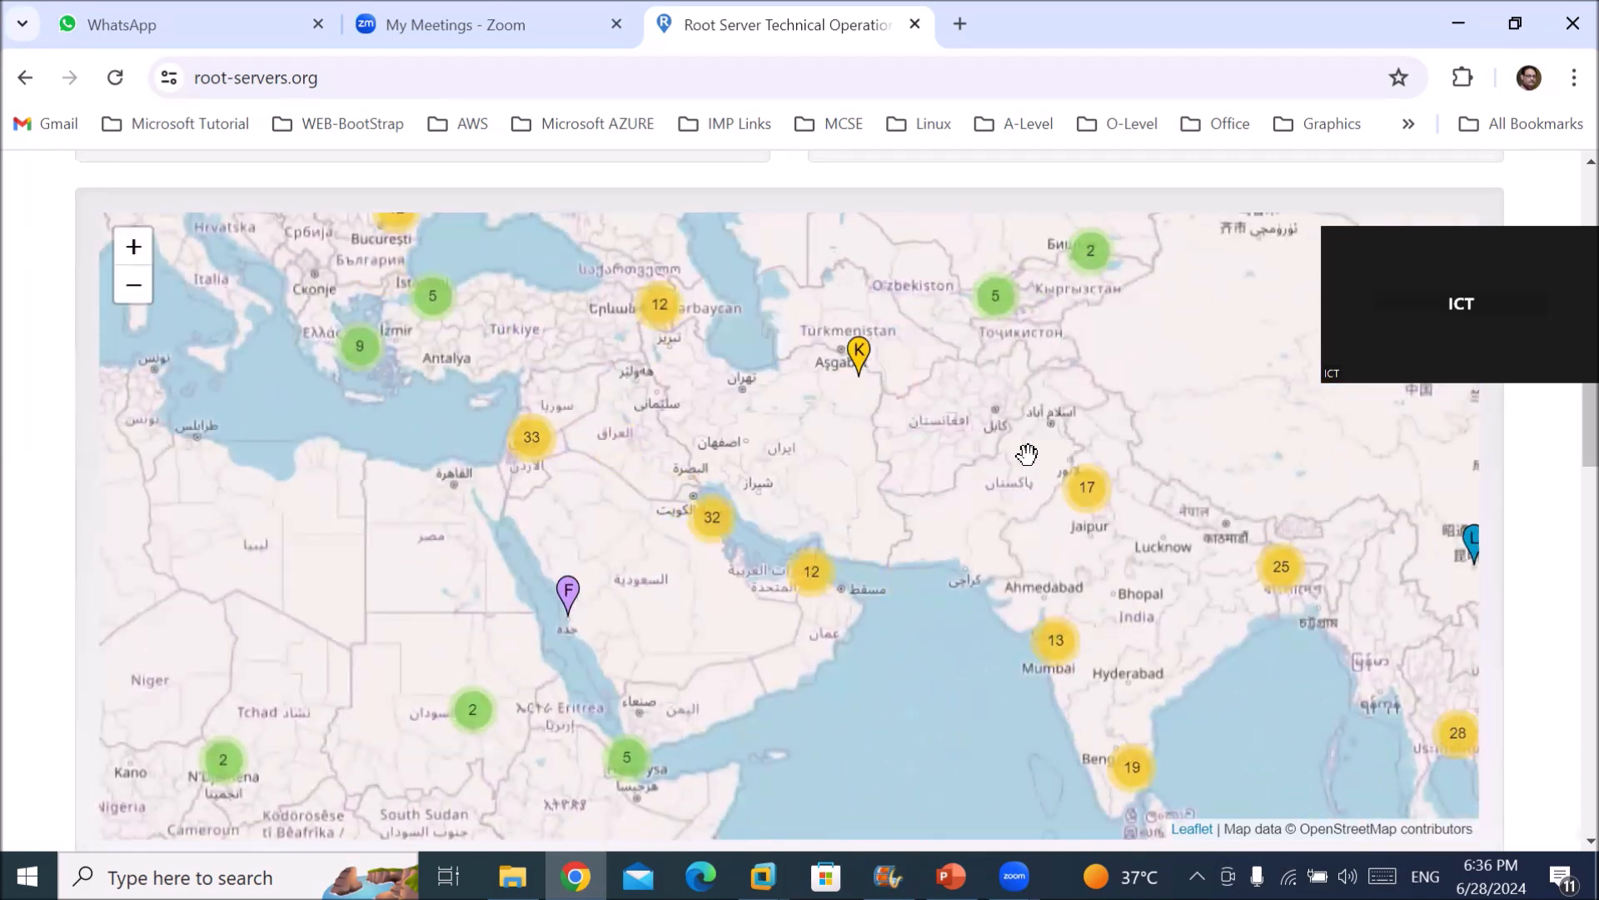
scroll(1027, 454, up, 1)
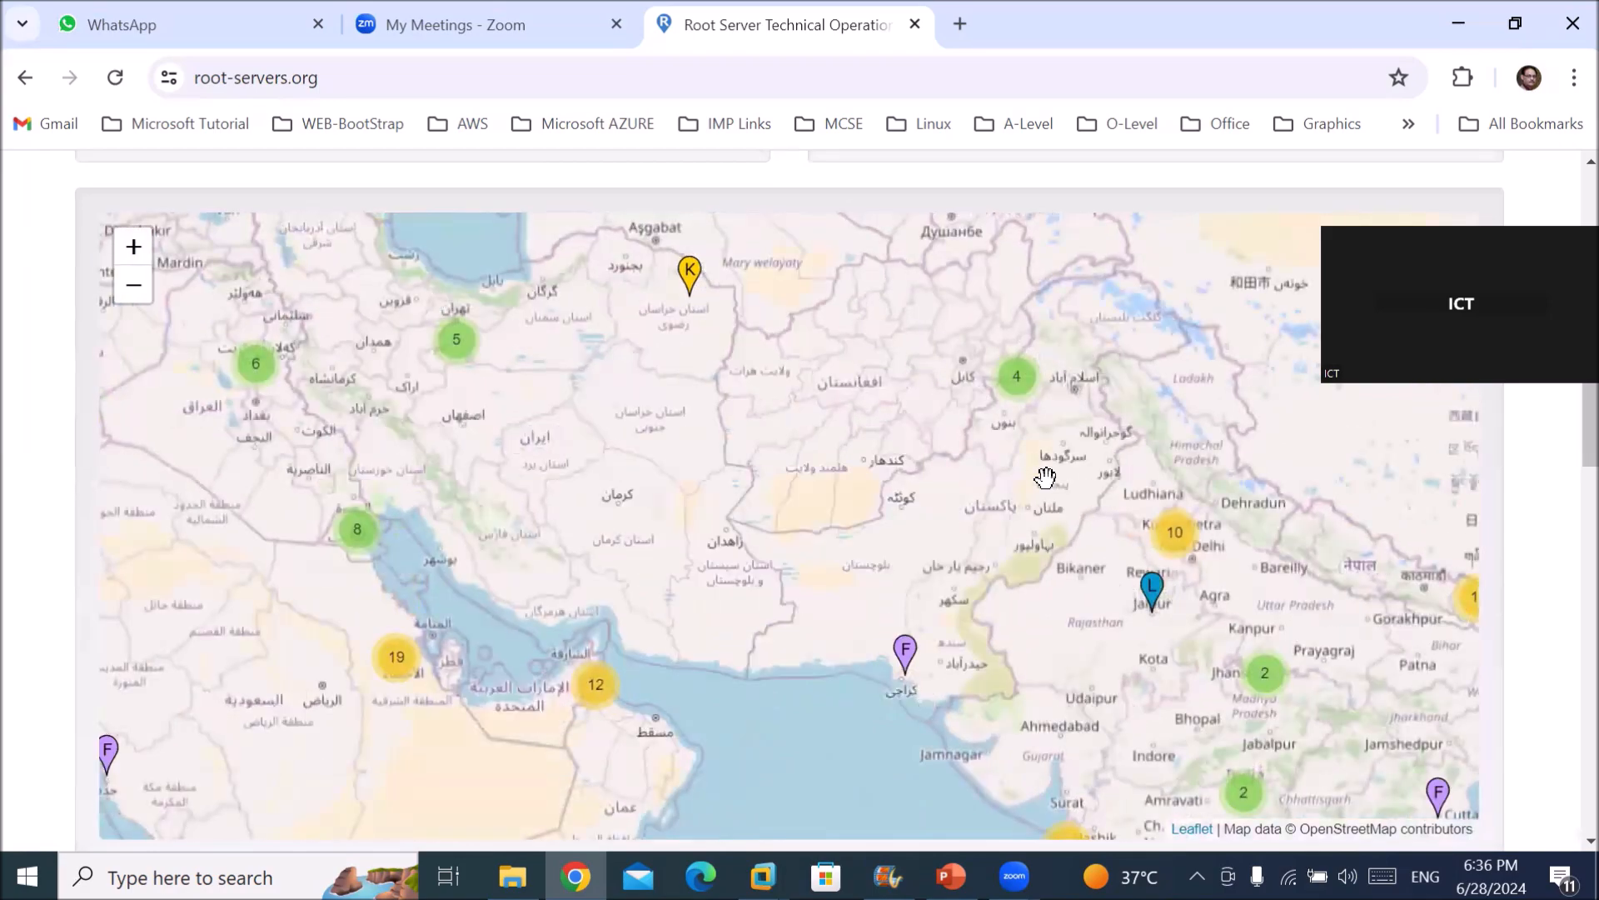
scroll(1045, 477, up, 1)
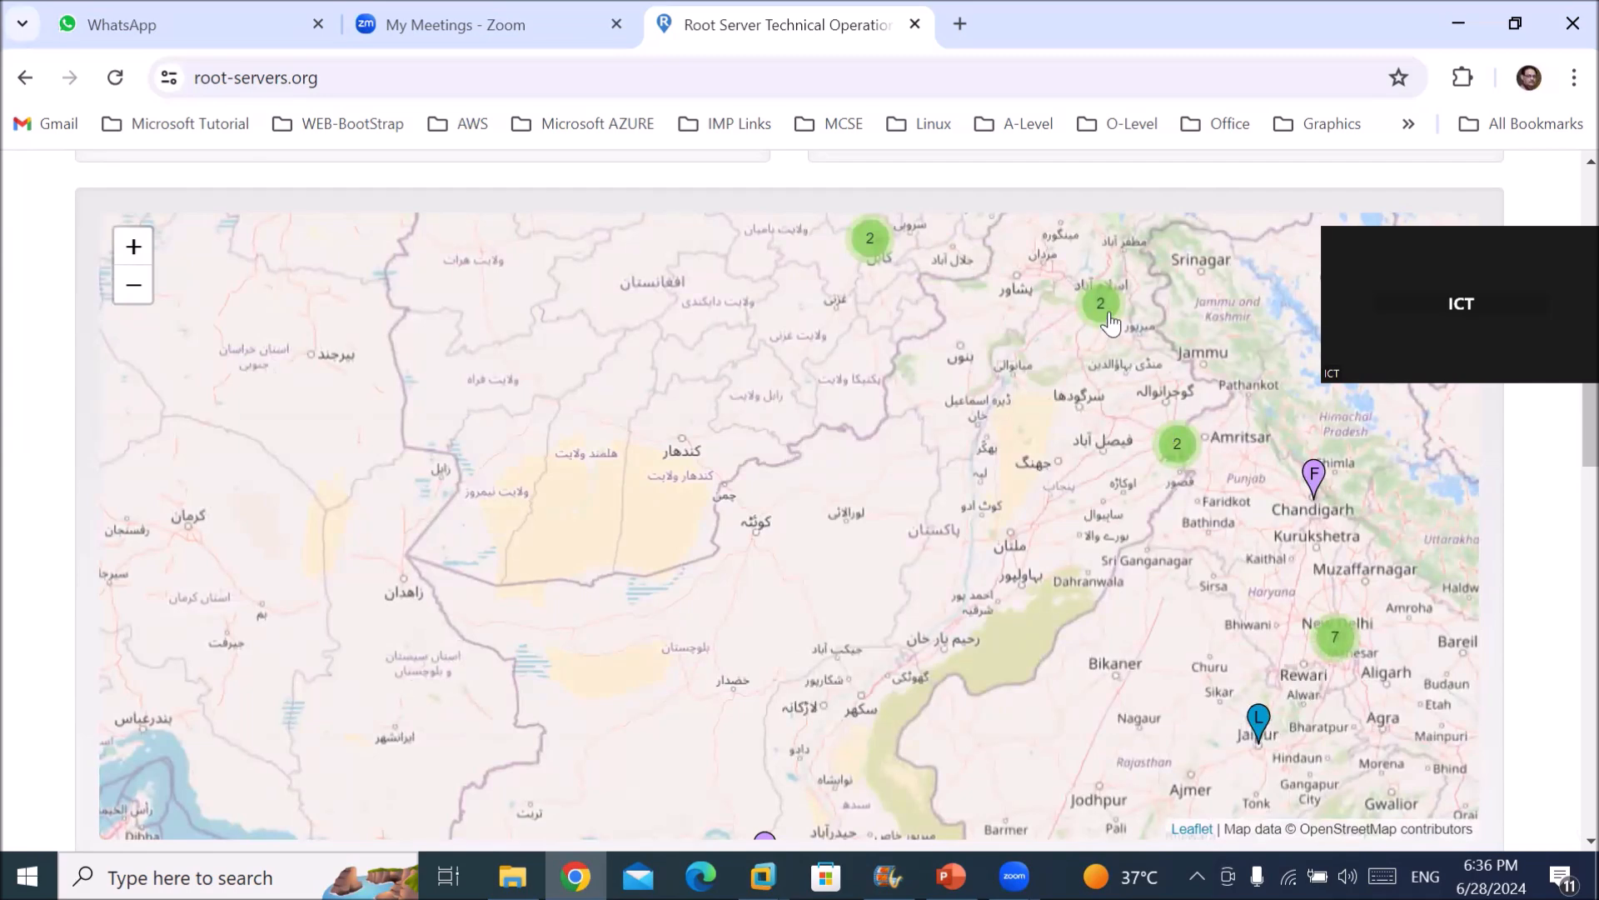
Show the Karachi F root server details and highlight operator Internet Systems Consortium and 5 instances.
drag(970, 571, 1003, 322)
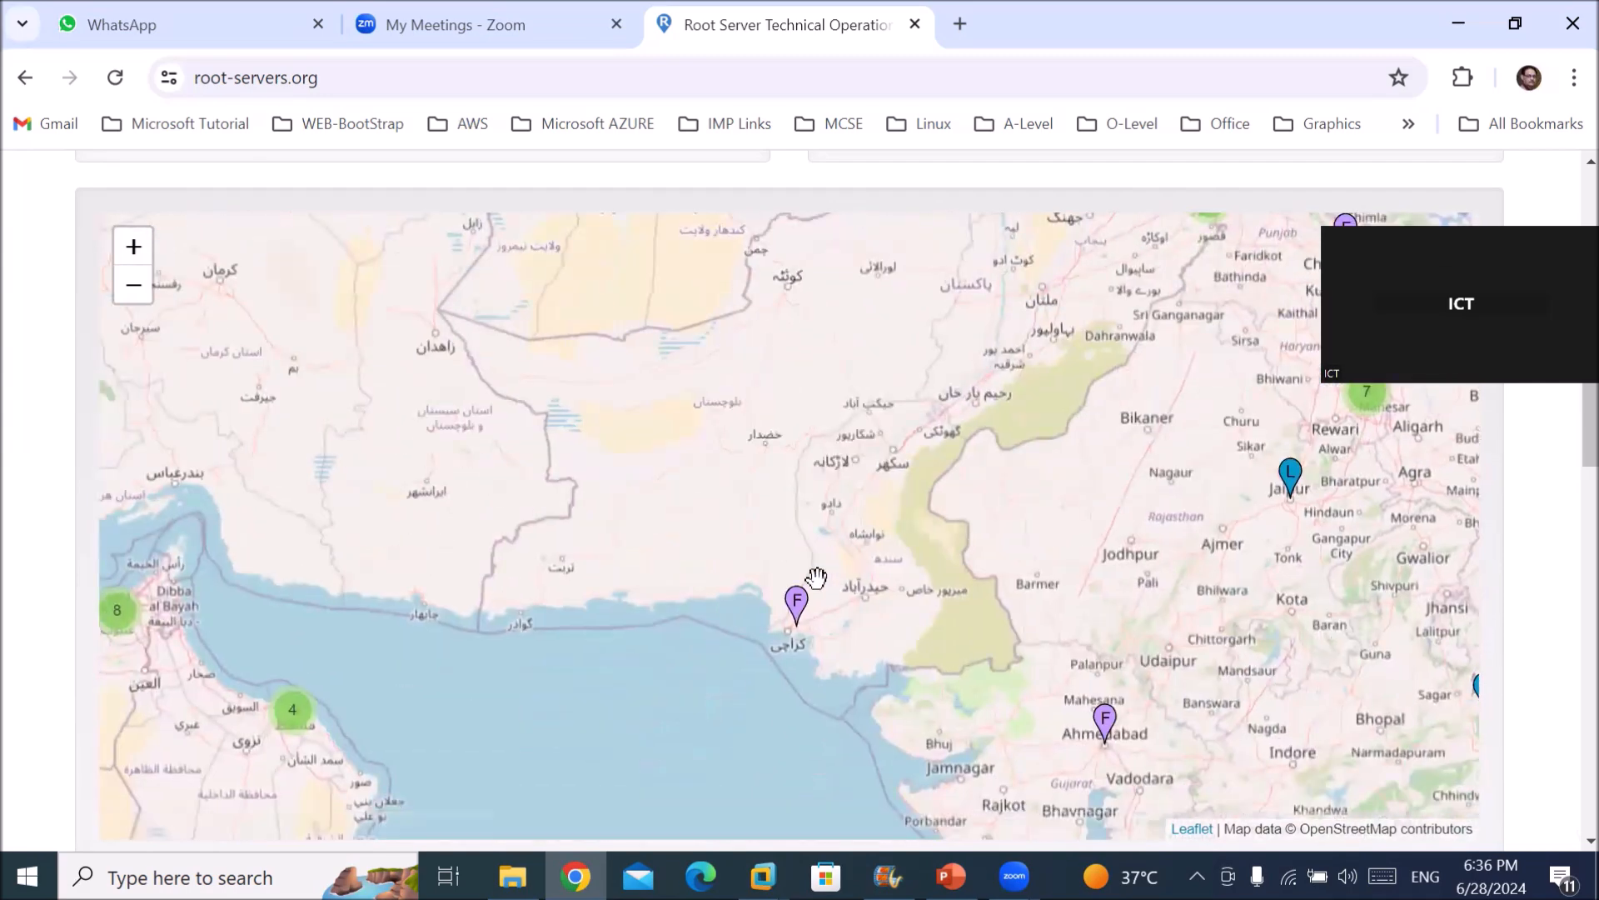
click(796, 608)
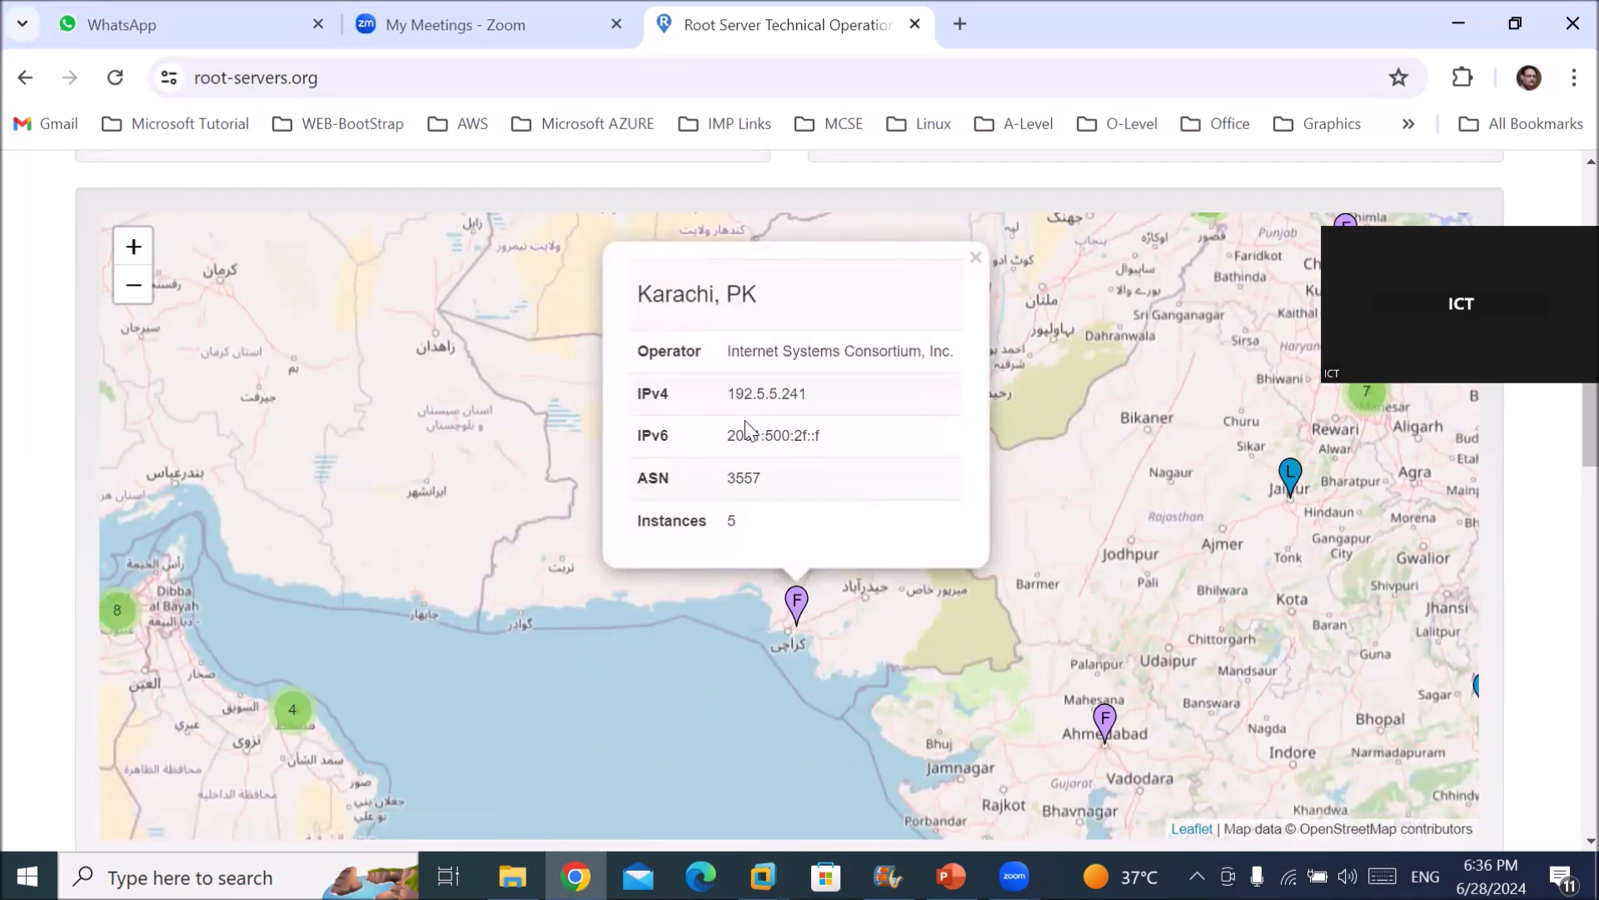
drag(727, 348, 923, 341)
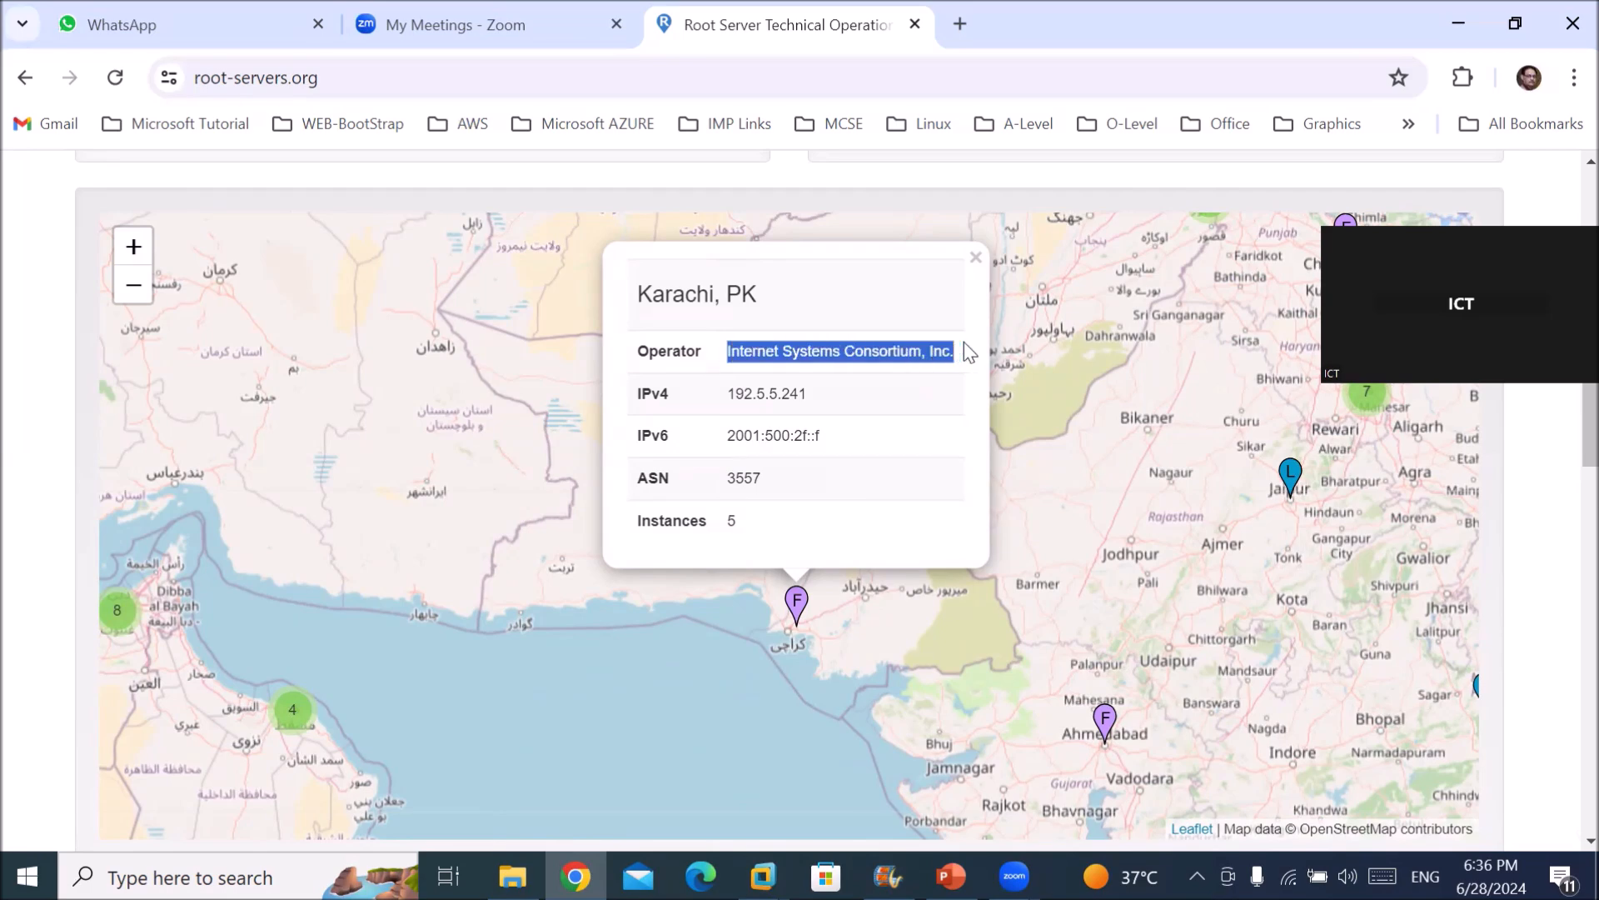
double_click(731, 520)
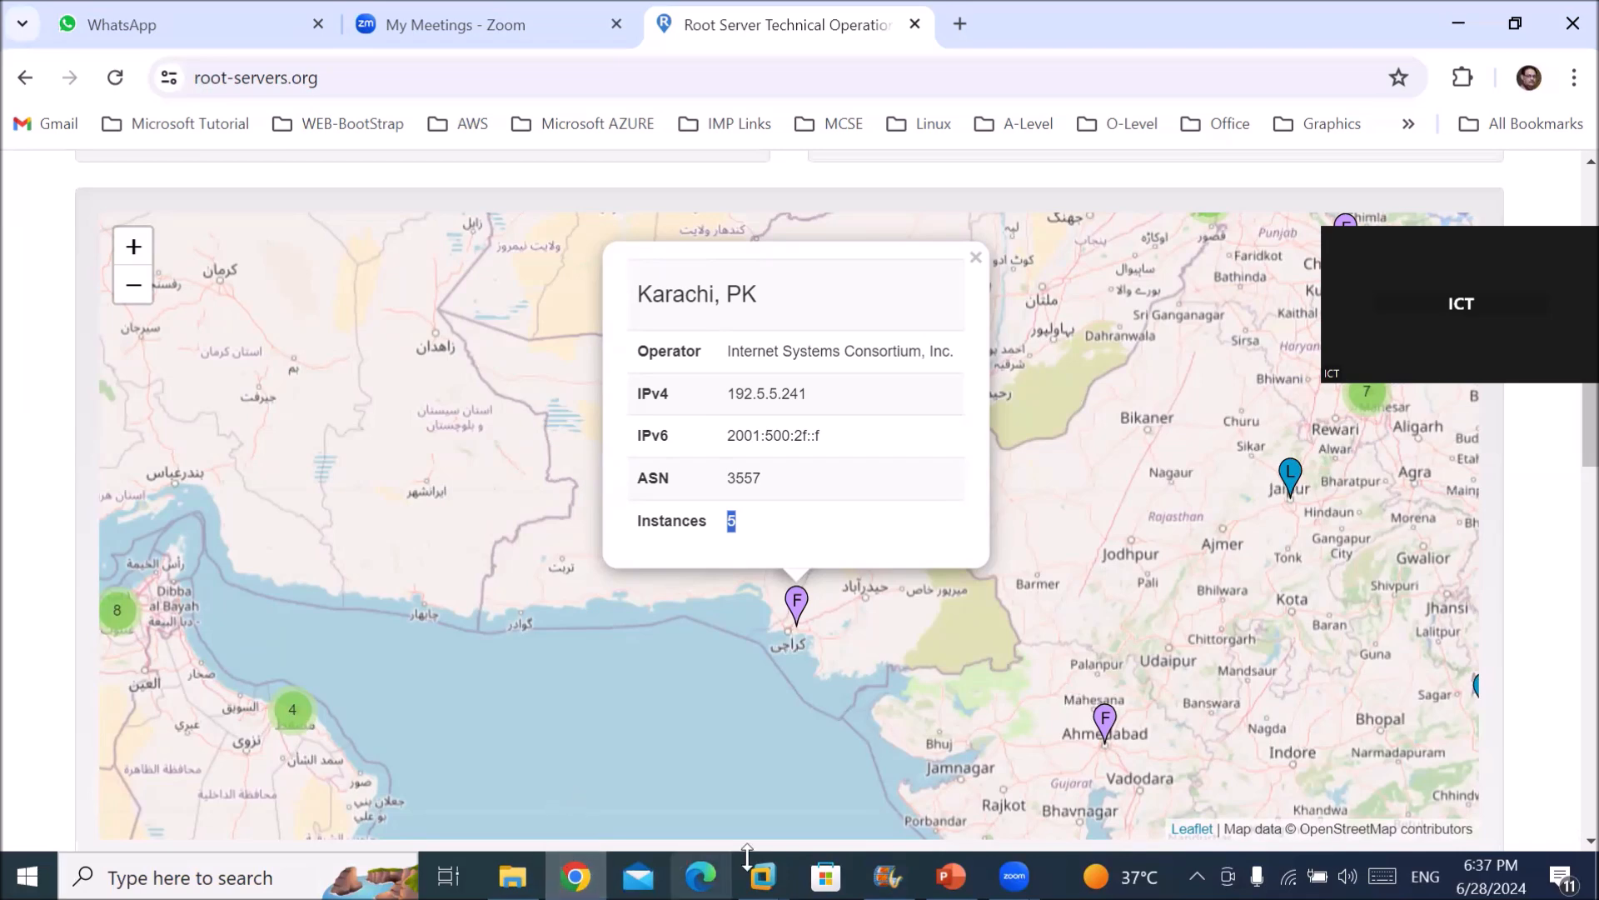
Return to the ICTDC01 VM, close DC01 Properties, and confirm cisco.local forwards to 192.168.10.50.
click(763, 876)
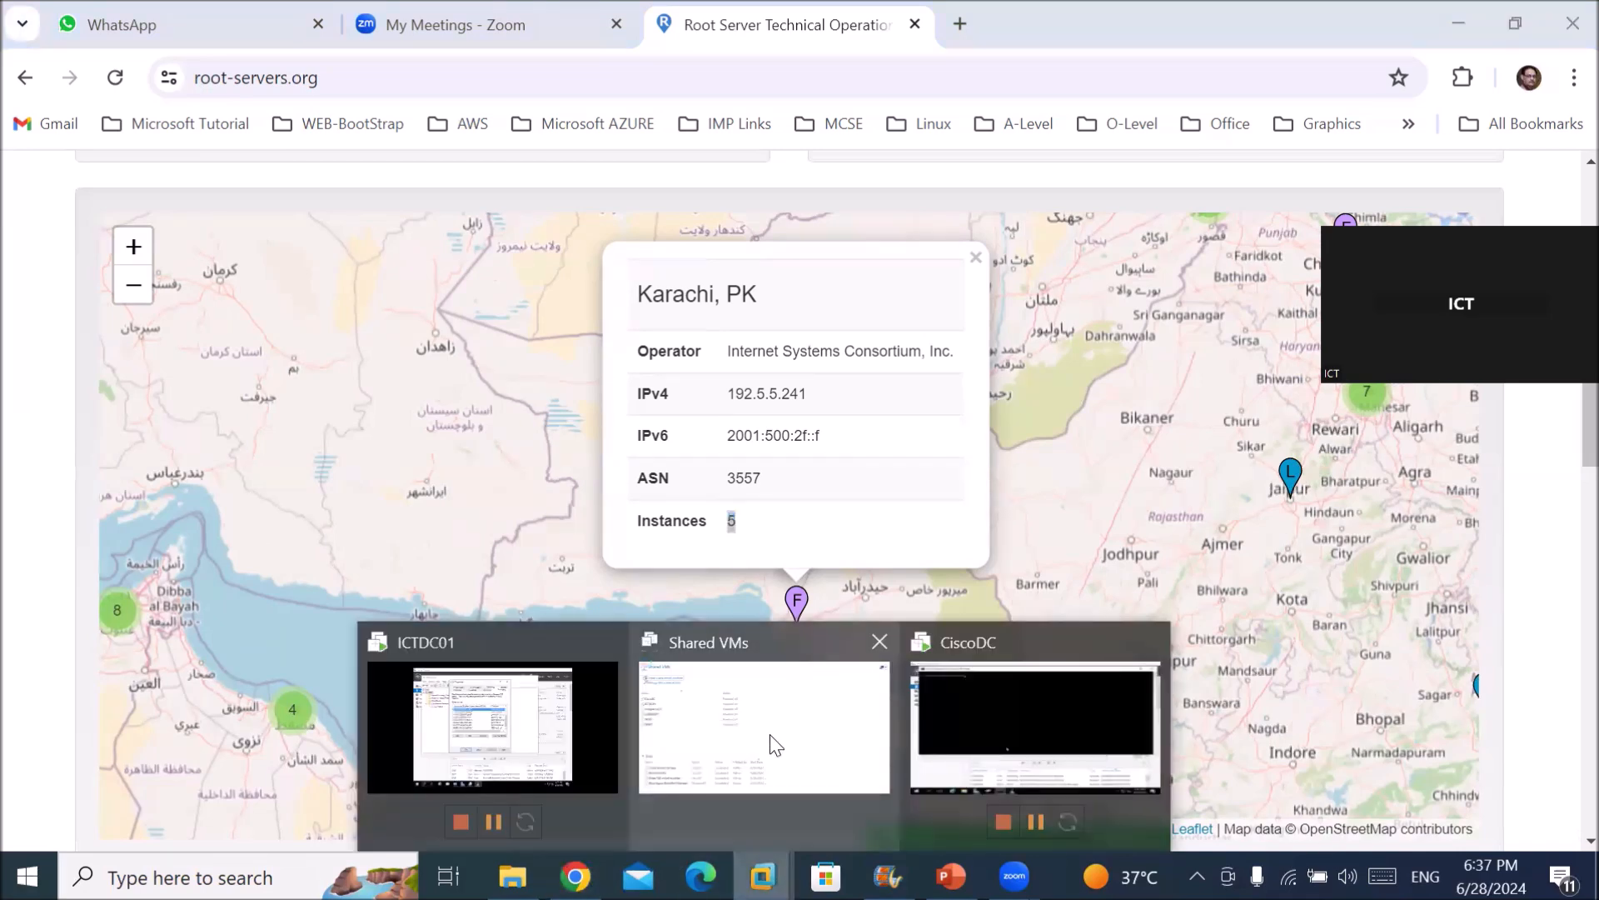
click(551, 731)
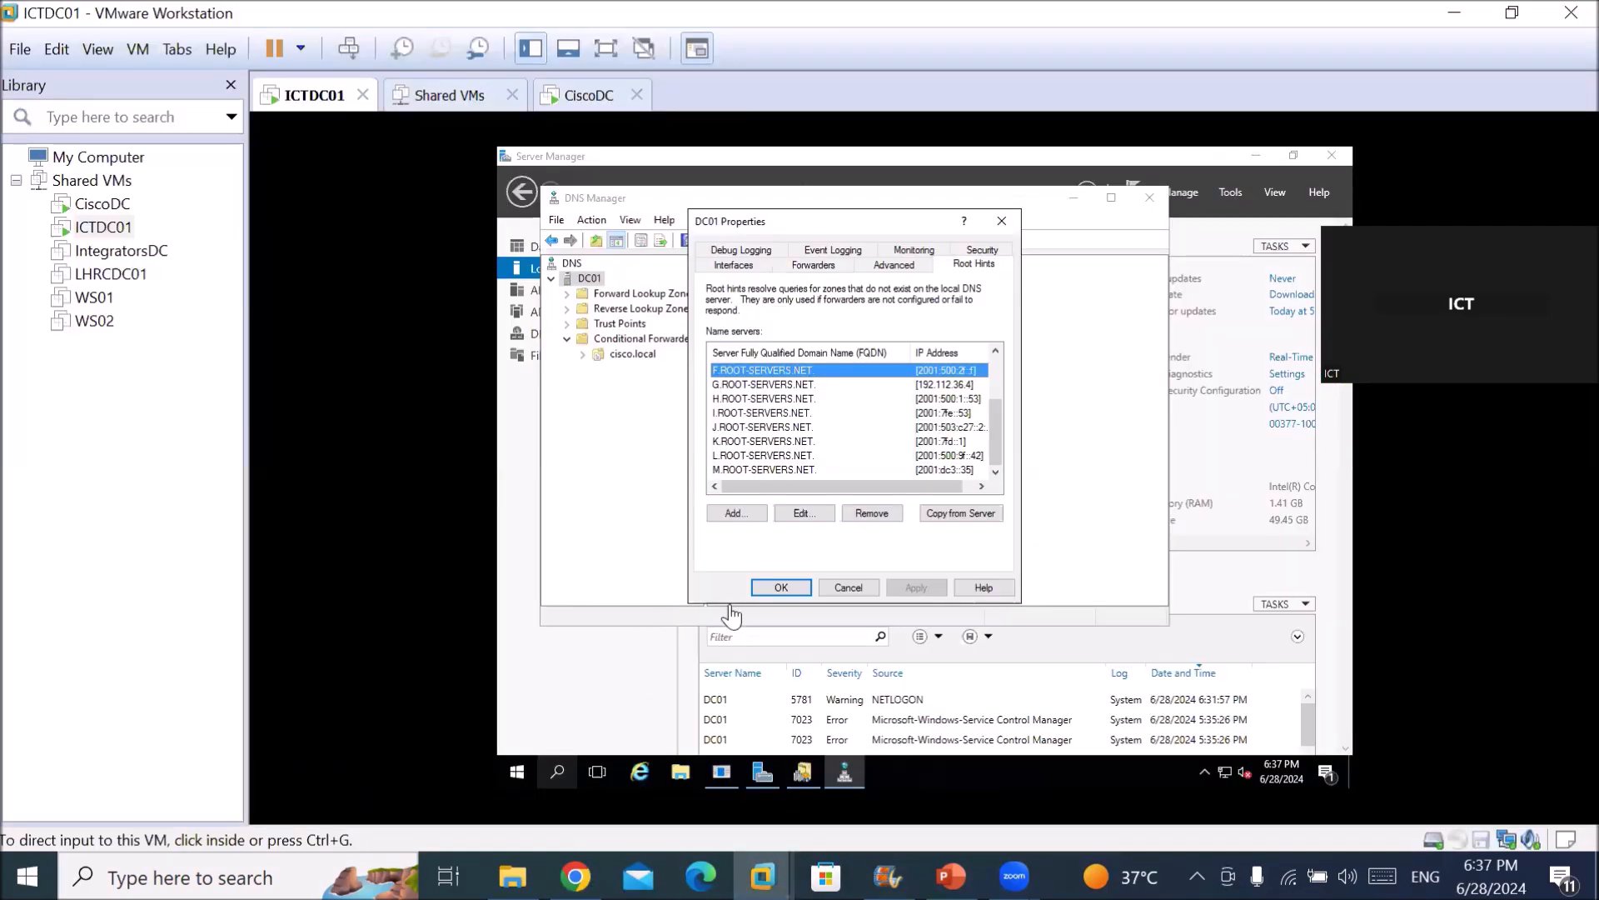
click(747, 558)
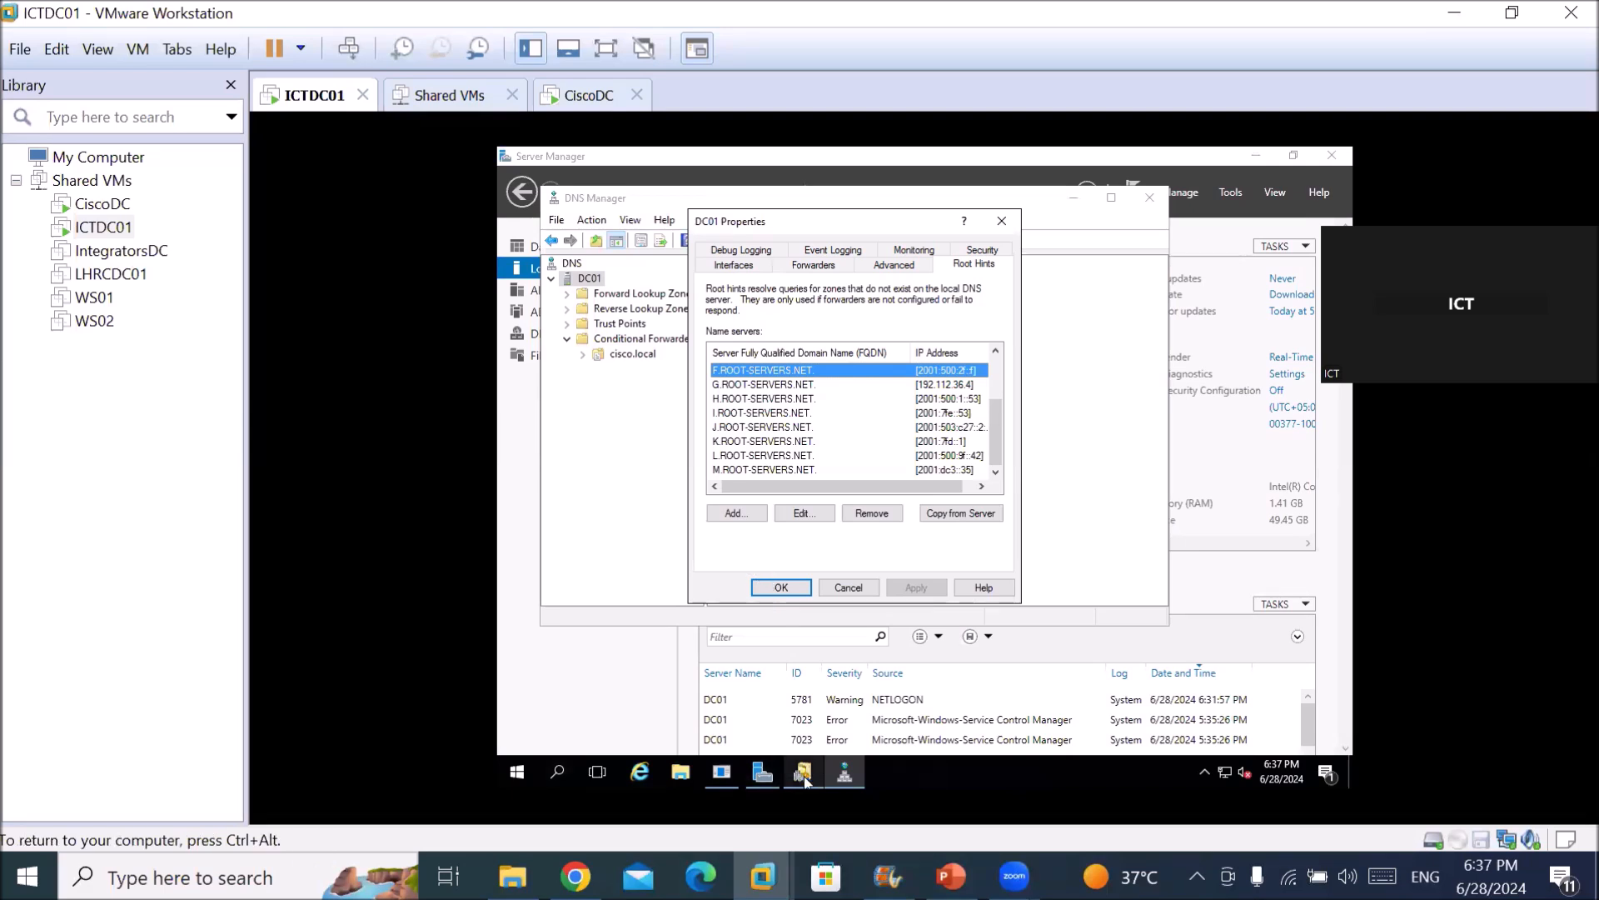
click(778, 587)
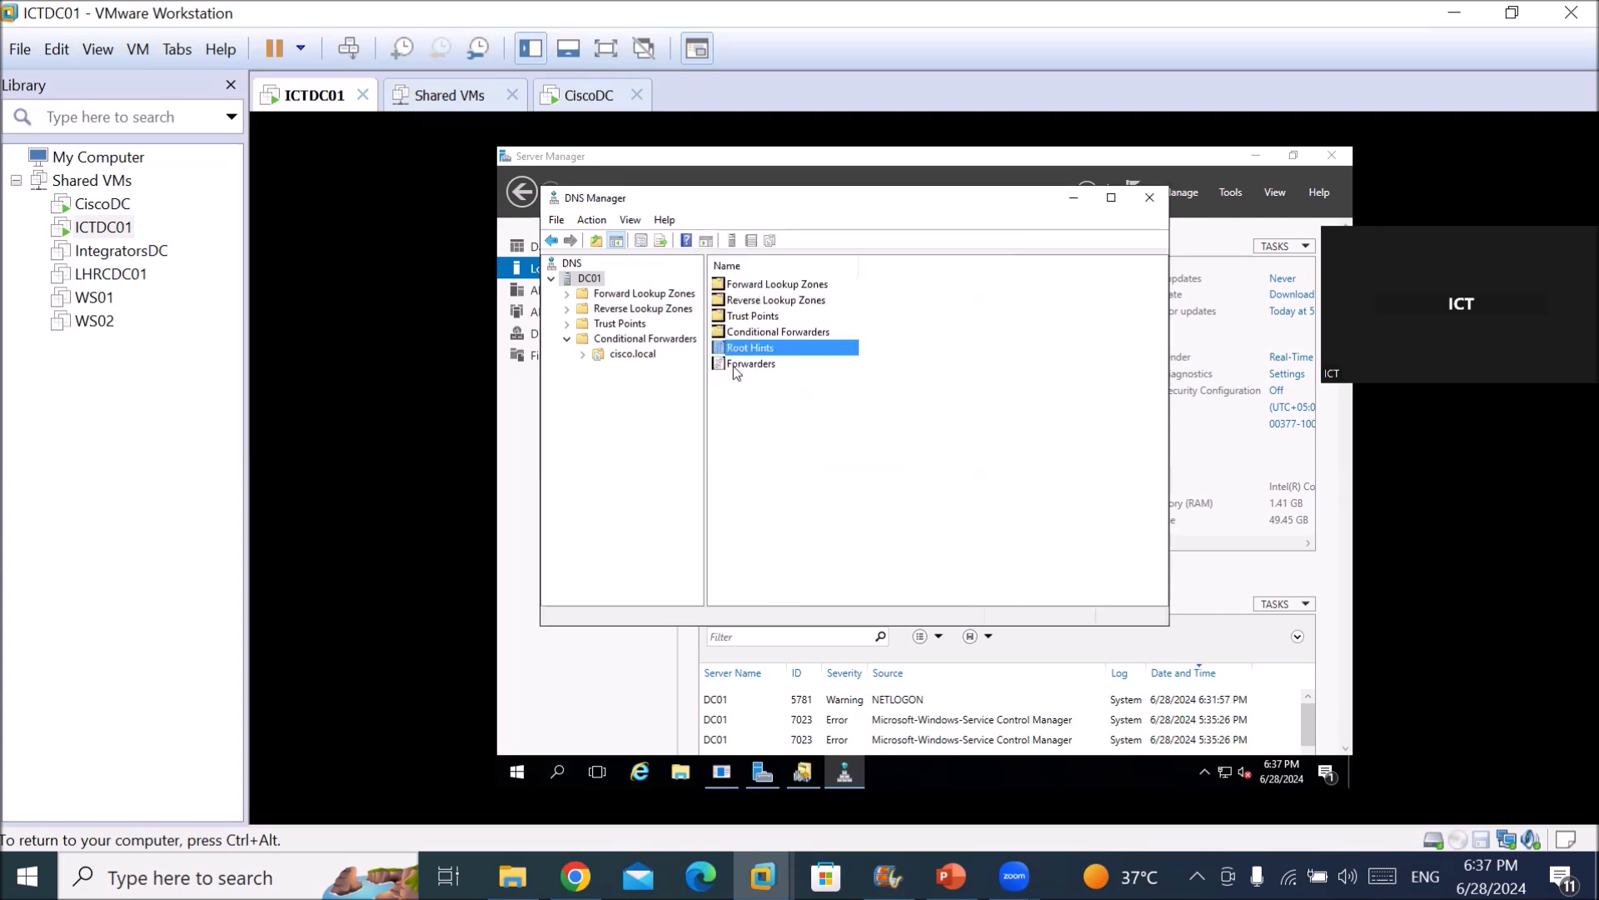
click(631, 354)
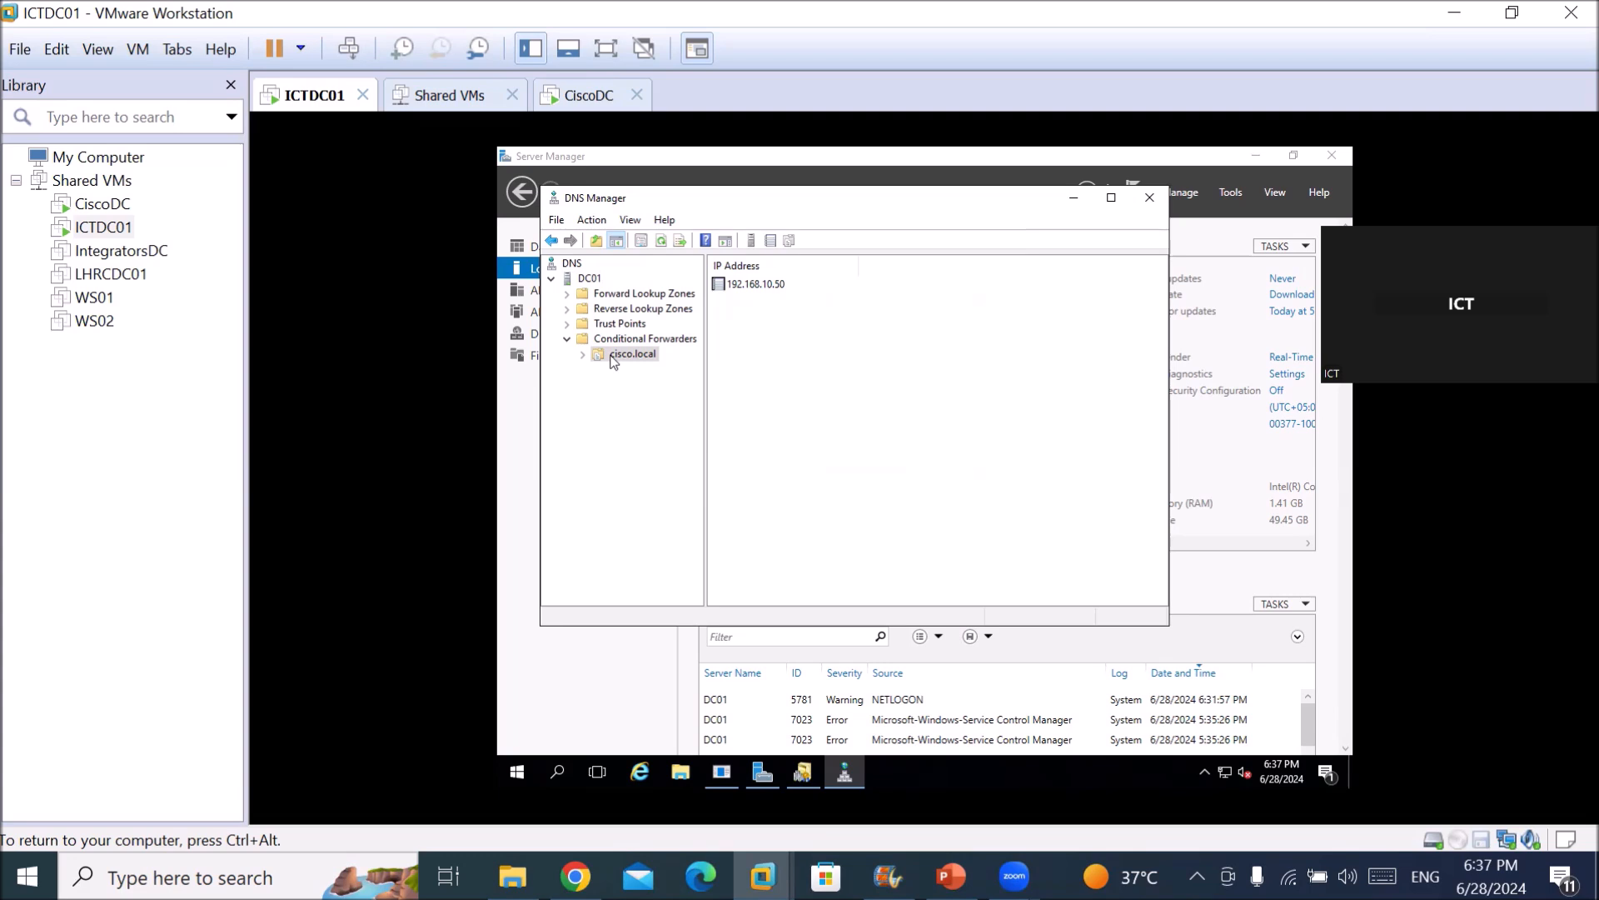
click(583, 658)
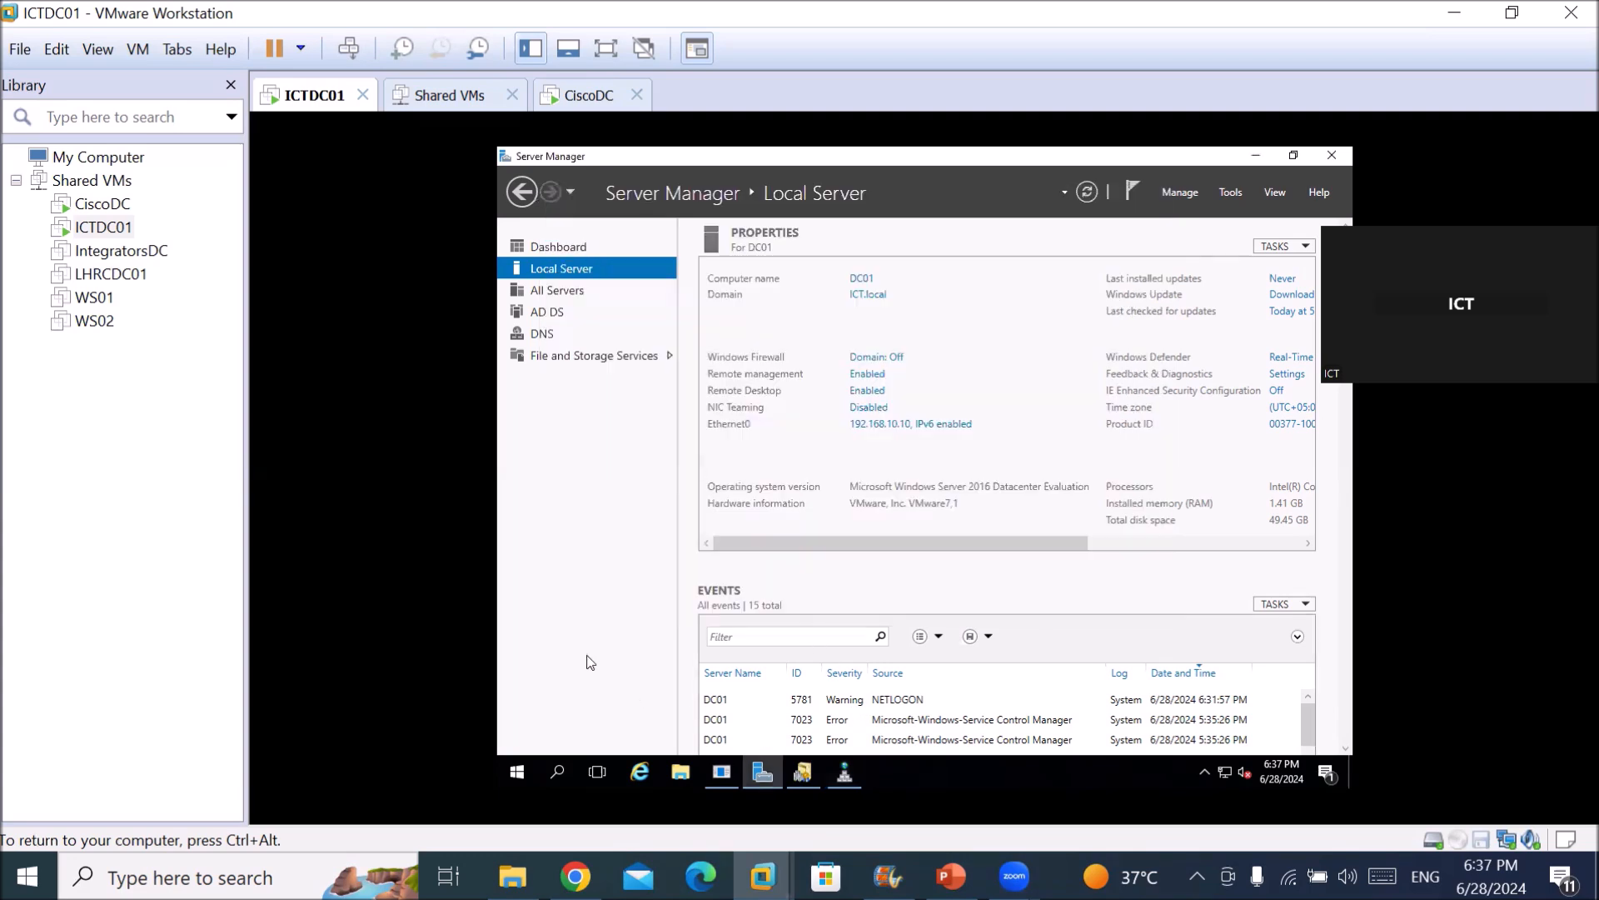
Maximize Active Directory Domains and Trusts, widen its tree pane, and select ICT.local to view its child domain.
click(806, 772)
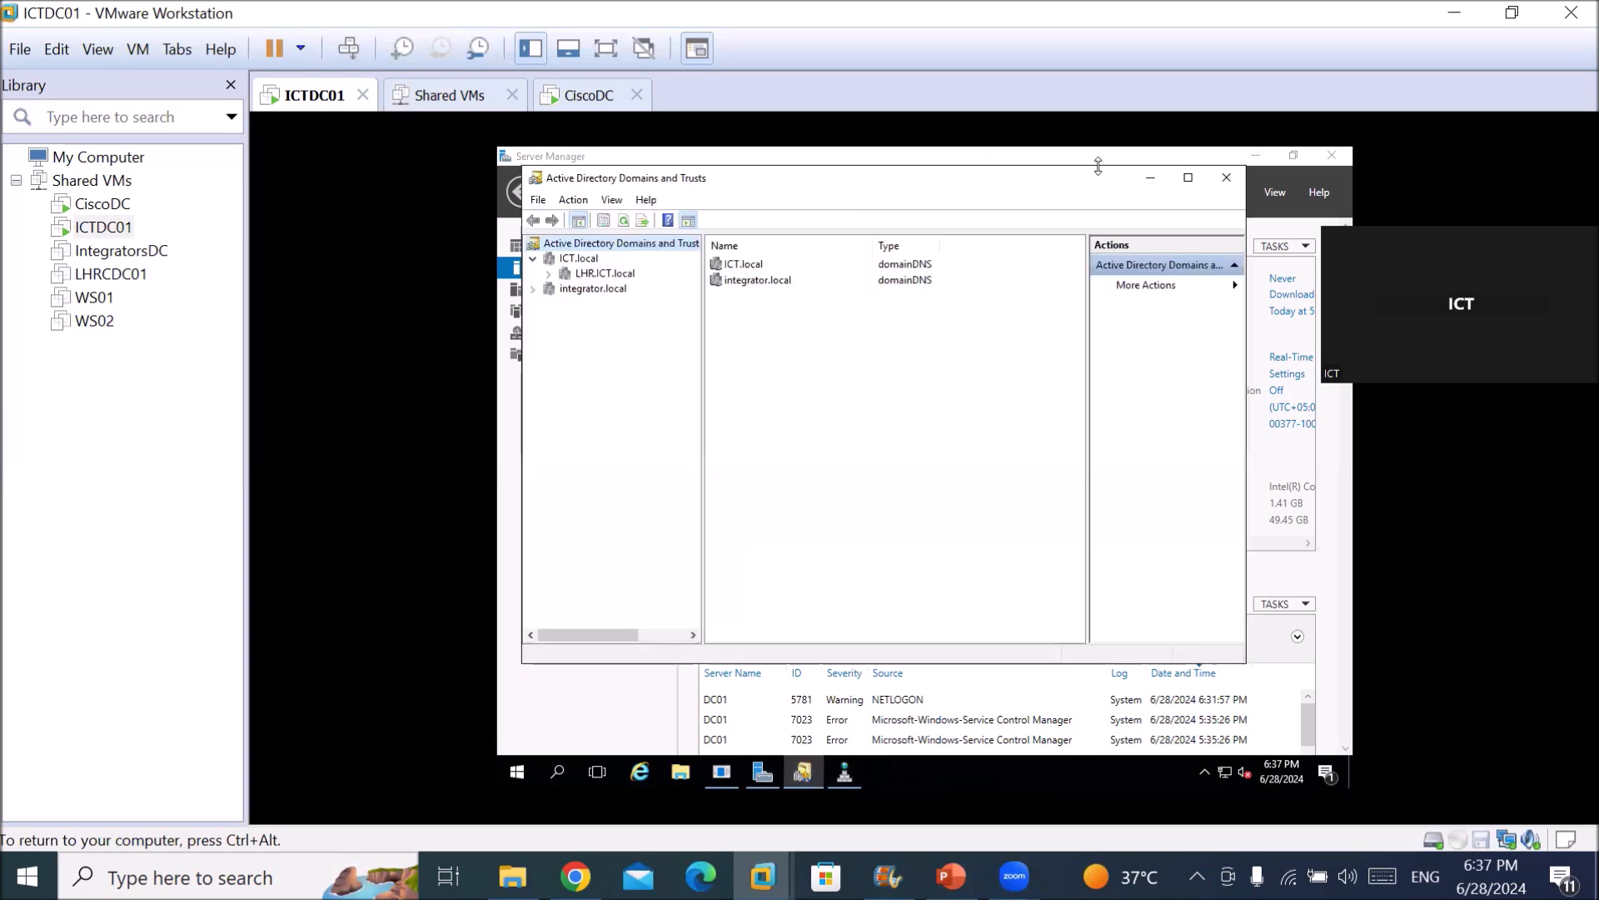
click(1189, 178)
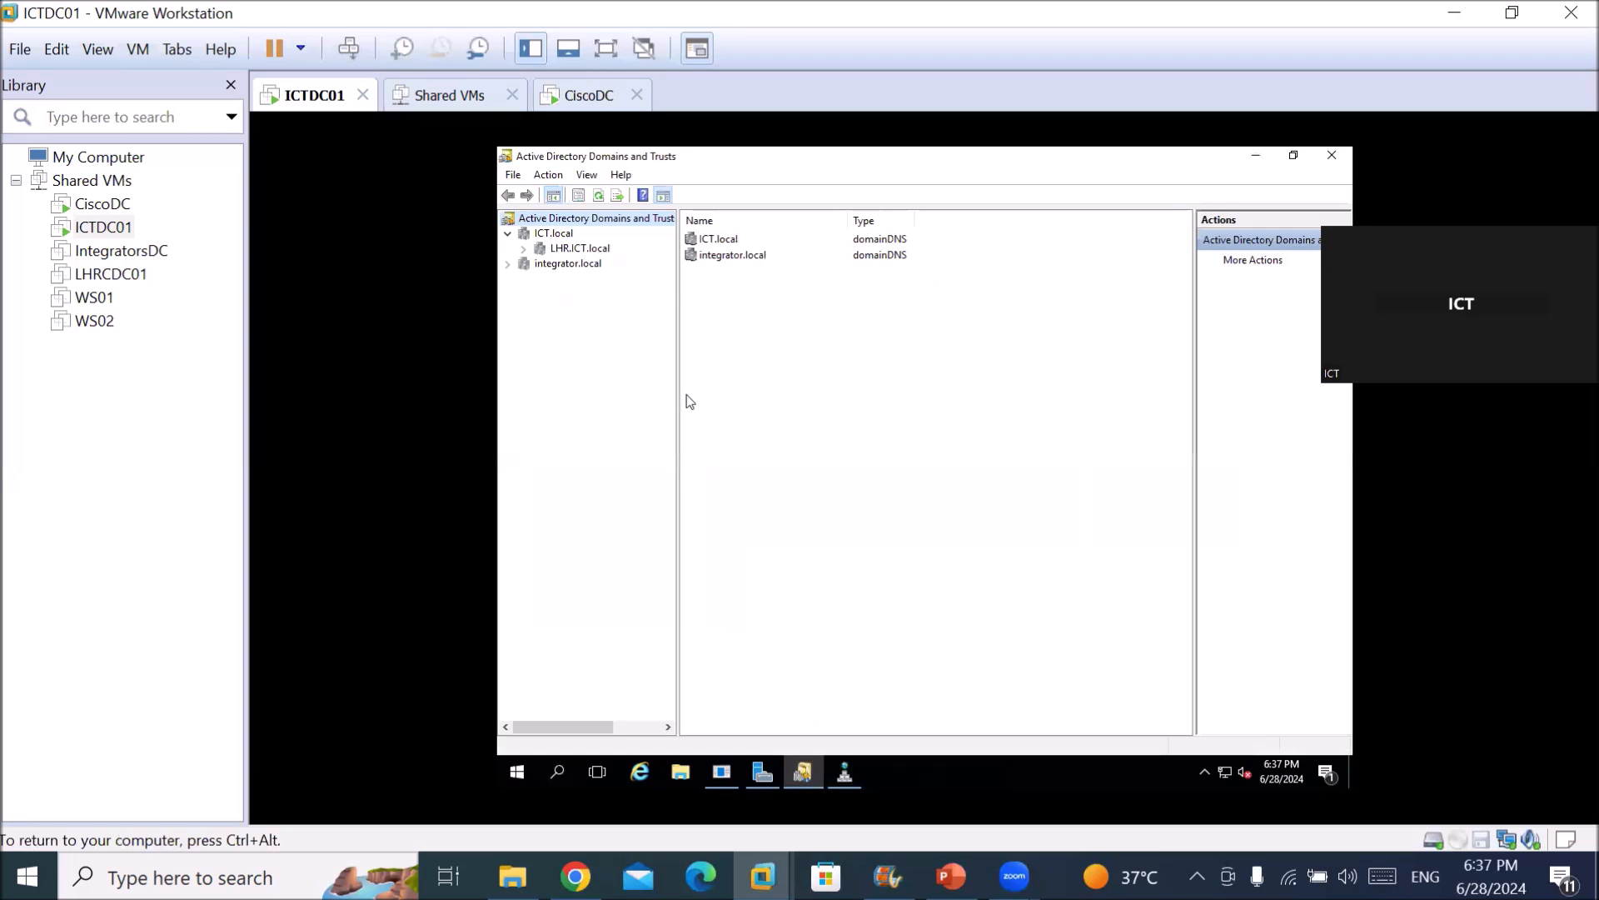
drag(676, 400, 749, 401)
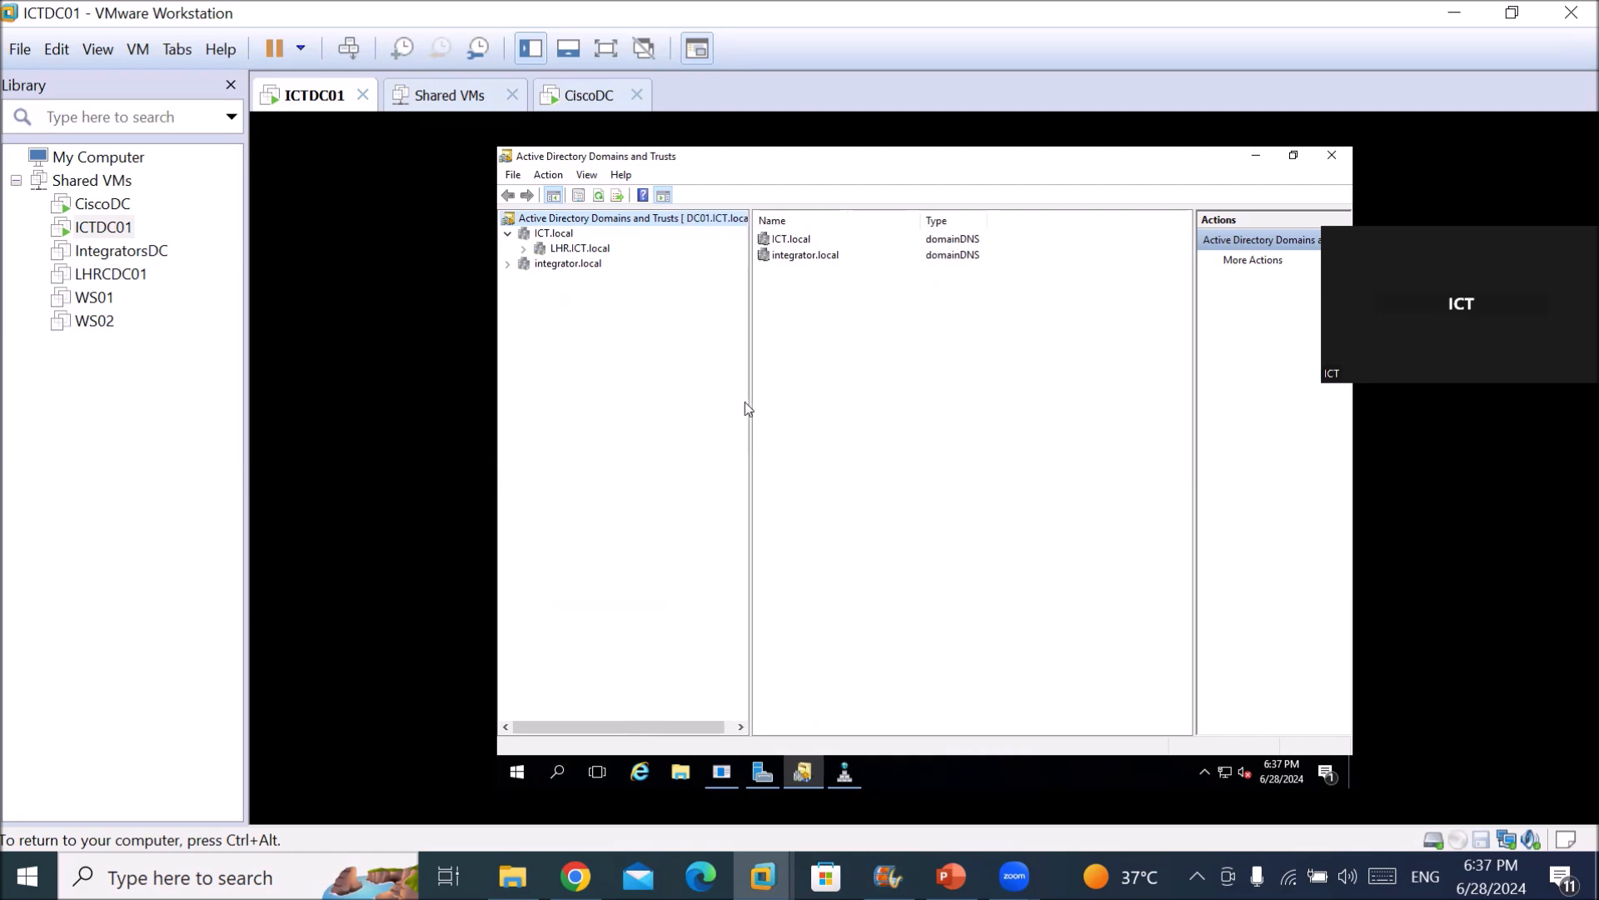
click(555, 234)
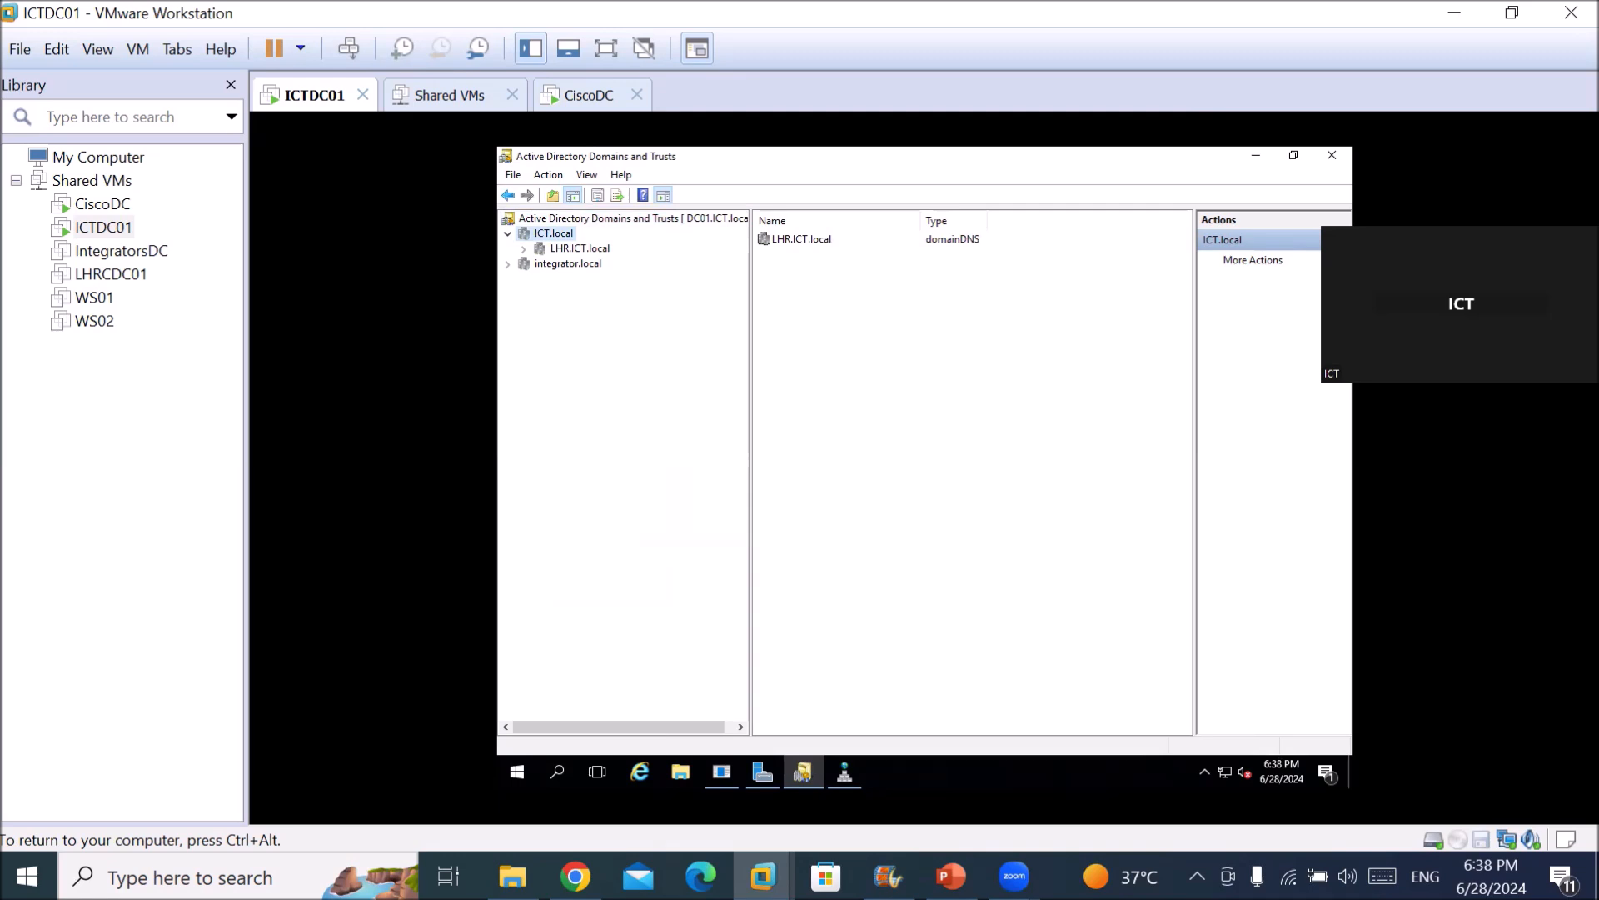
Release input from the VM and return to the Lab Setup slide in PowerPoint.
key(ctrl+alt)
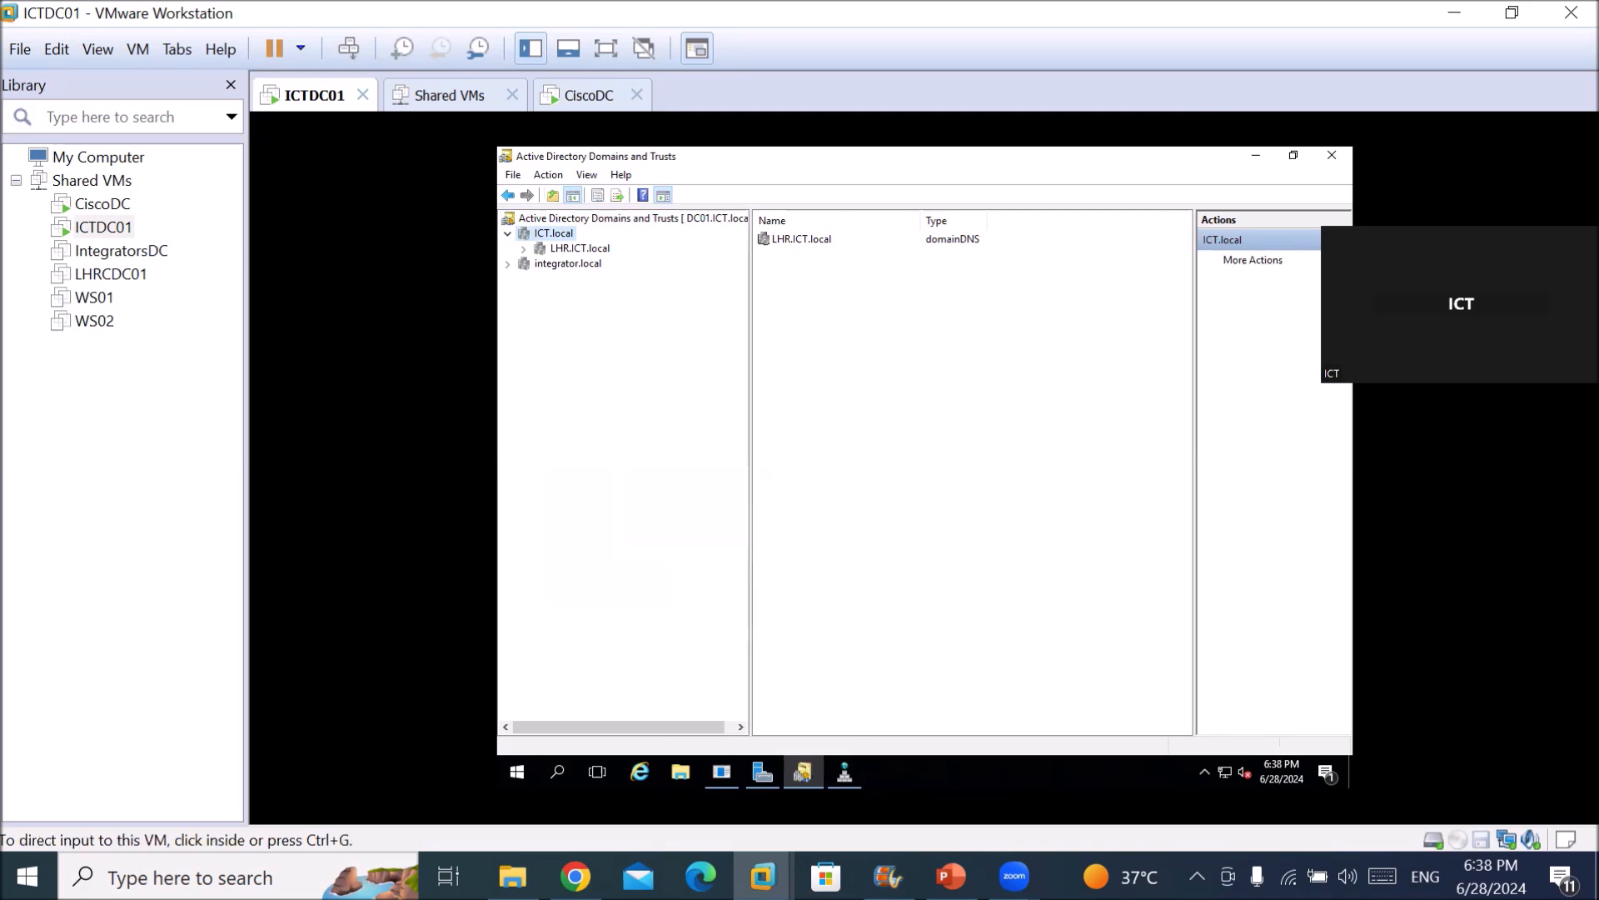
mouse_move(951, 877)
click(888, 876)
click(951, 877)
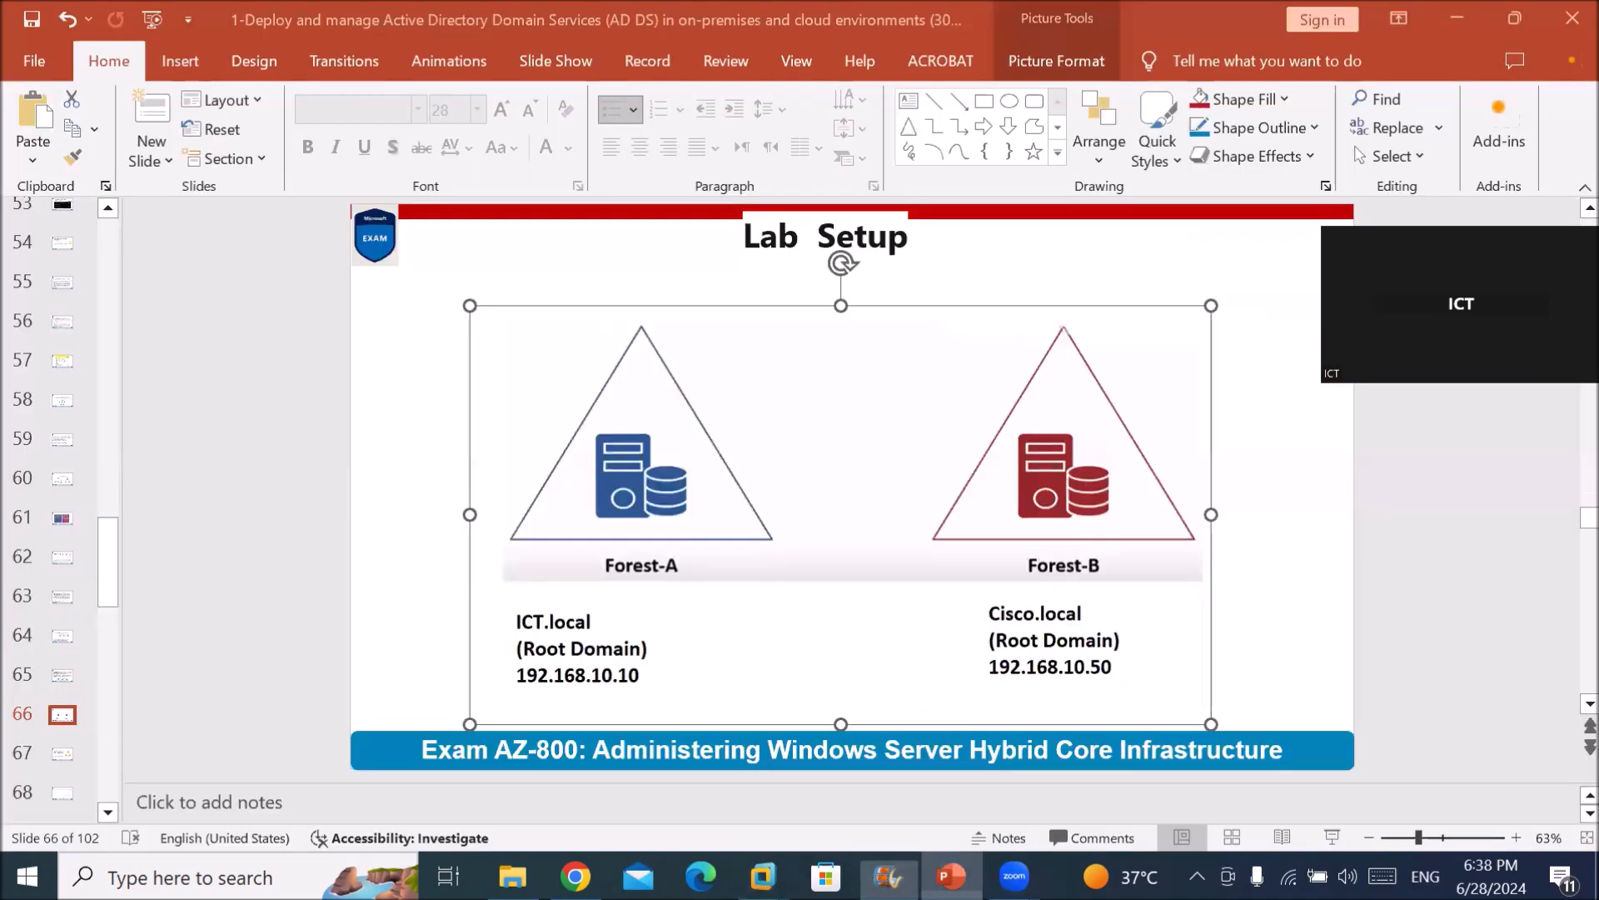
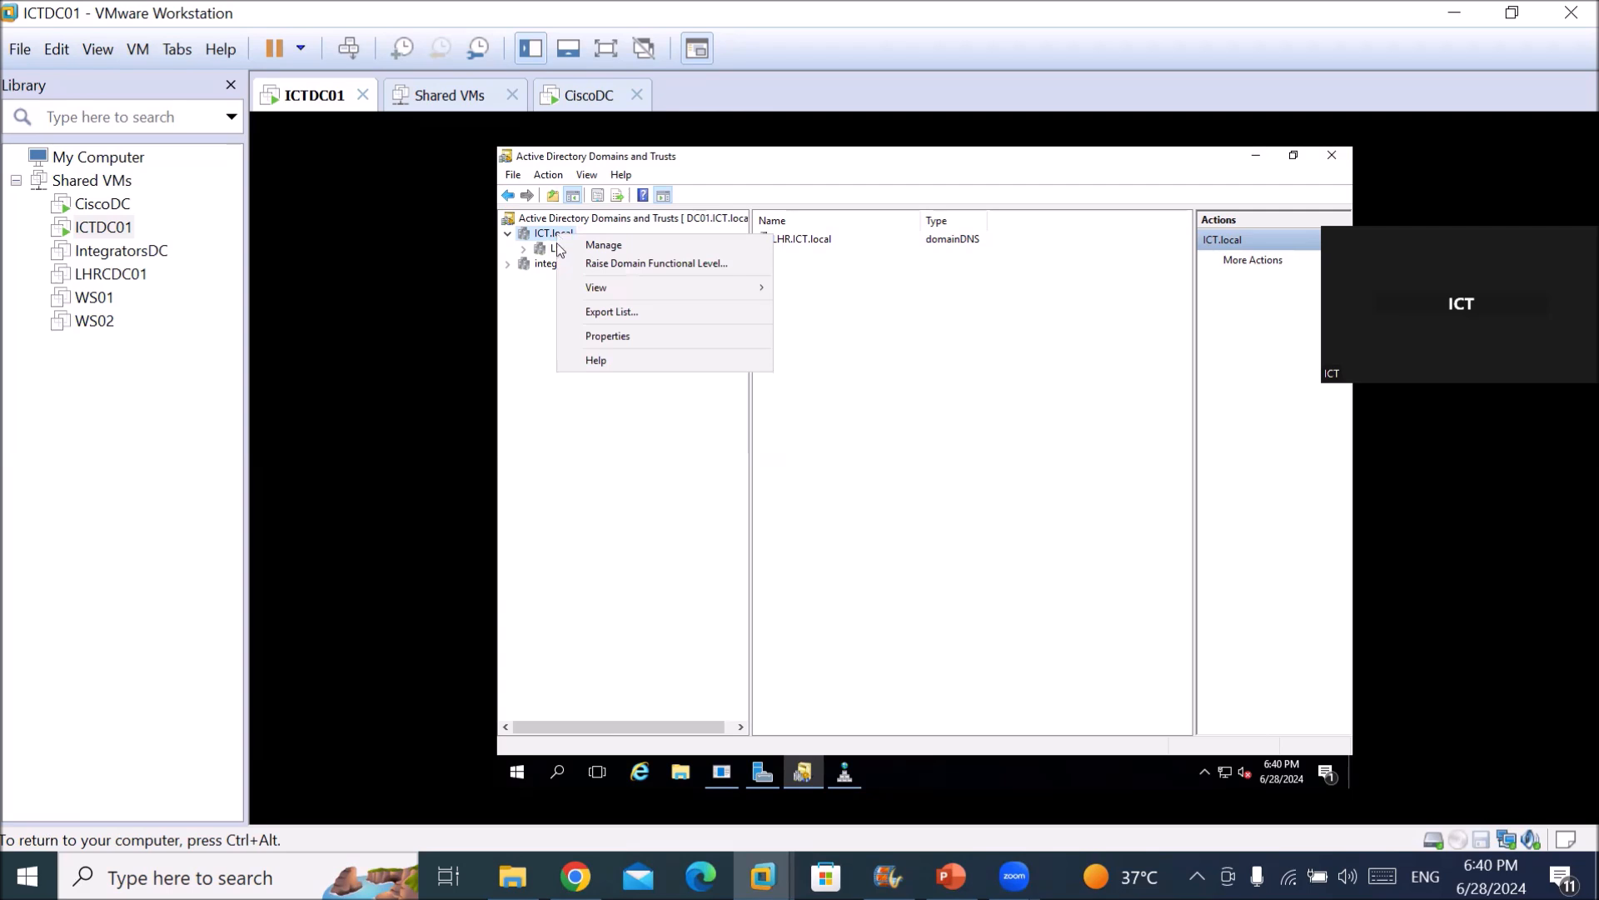
Open ICT.local's Properties, review its Trusts tab, and launch the New Trust Wizard.
click(610, 338)
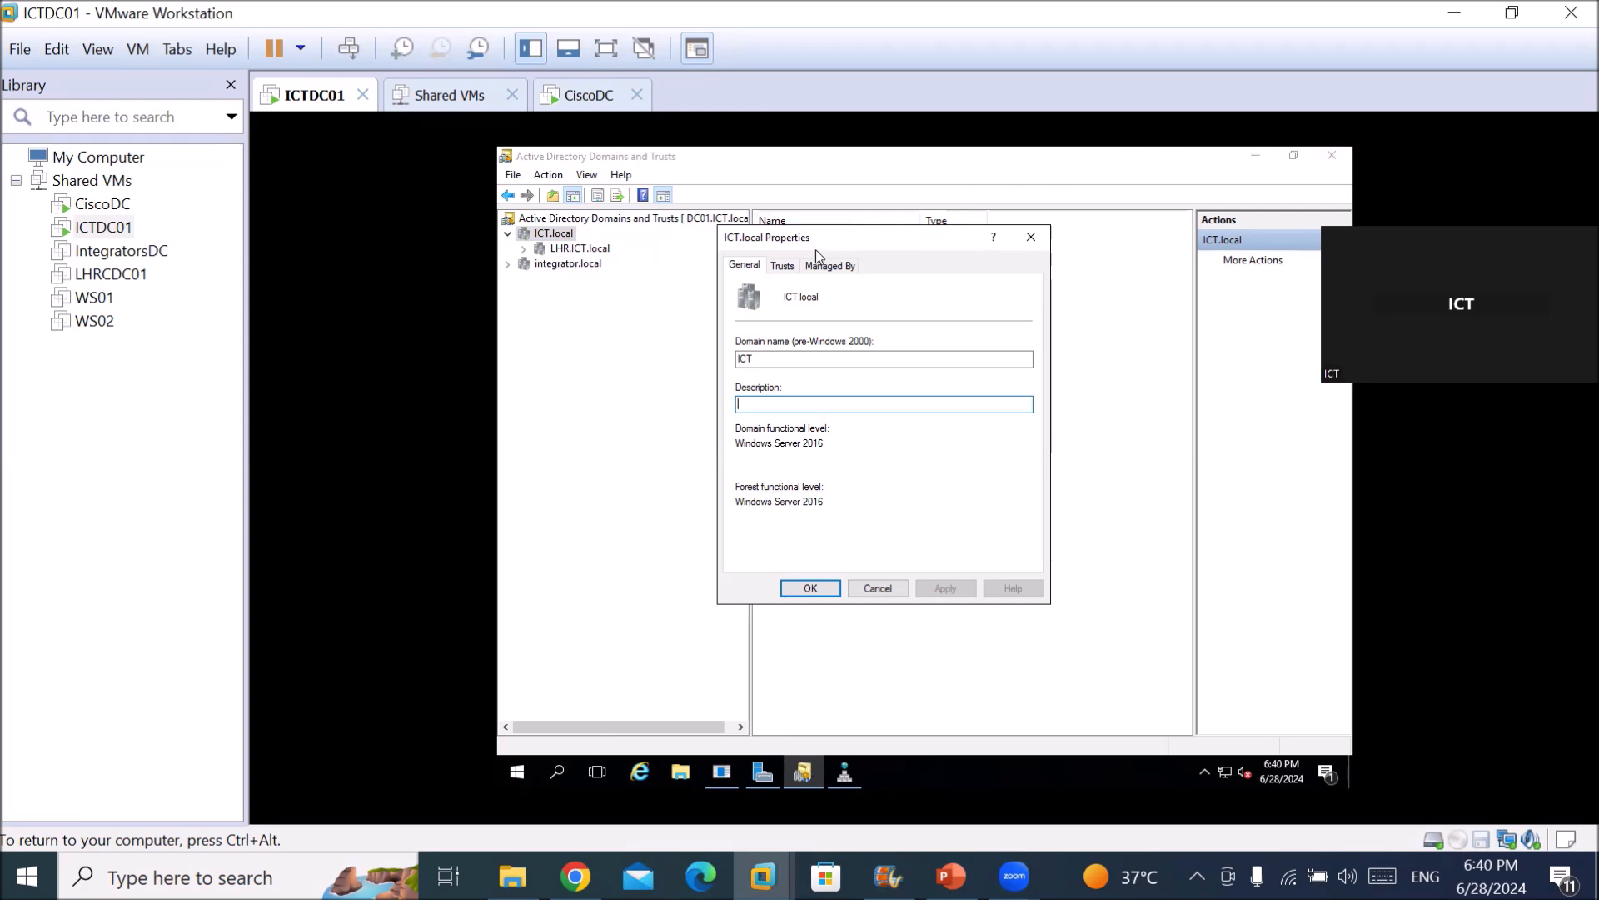
click(781, 265)
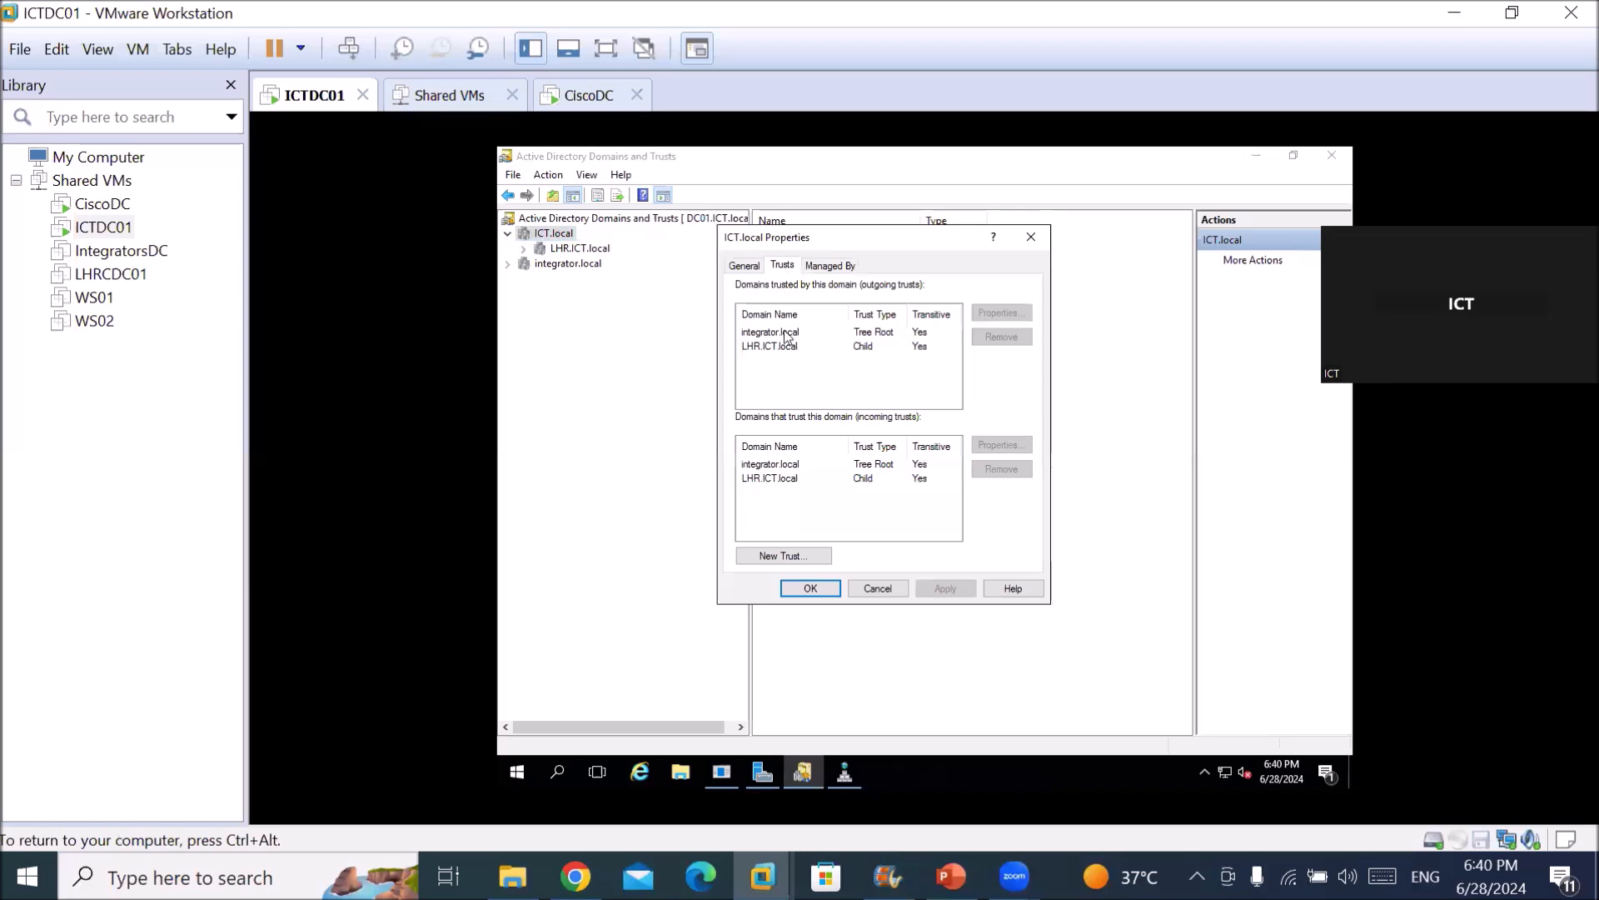
click(776, 557)
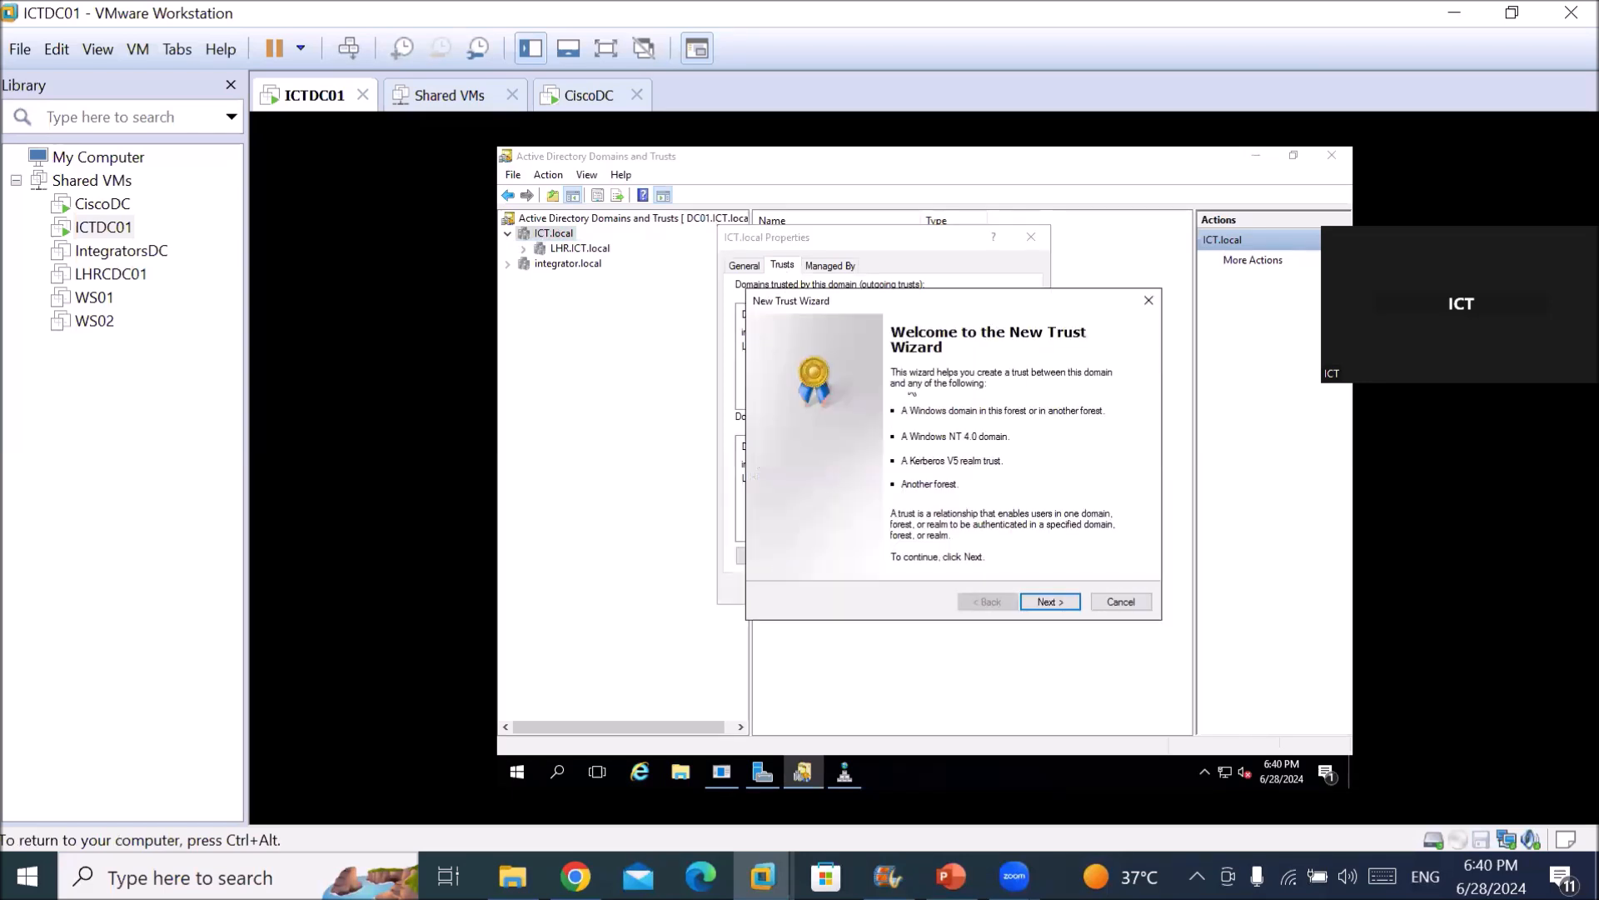
Nudge the New Trust Wizard up-left and advance past its welcome page.
drag(967, 300, 954, 287)
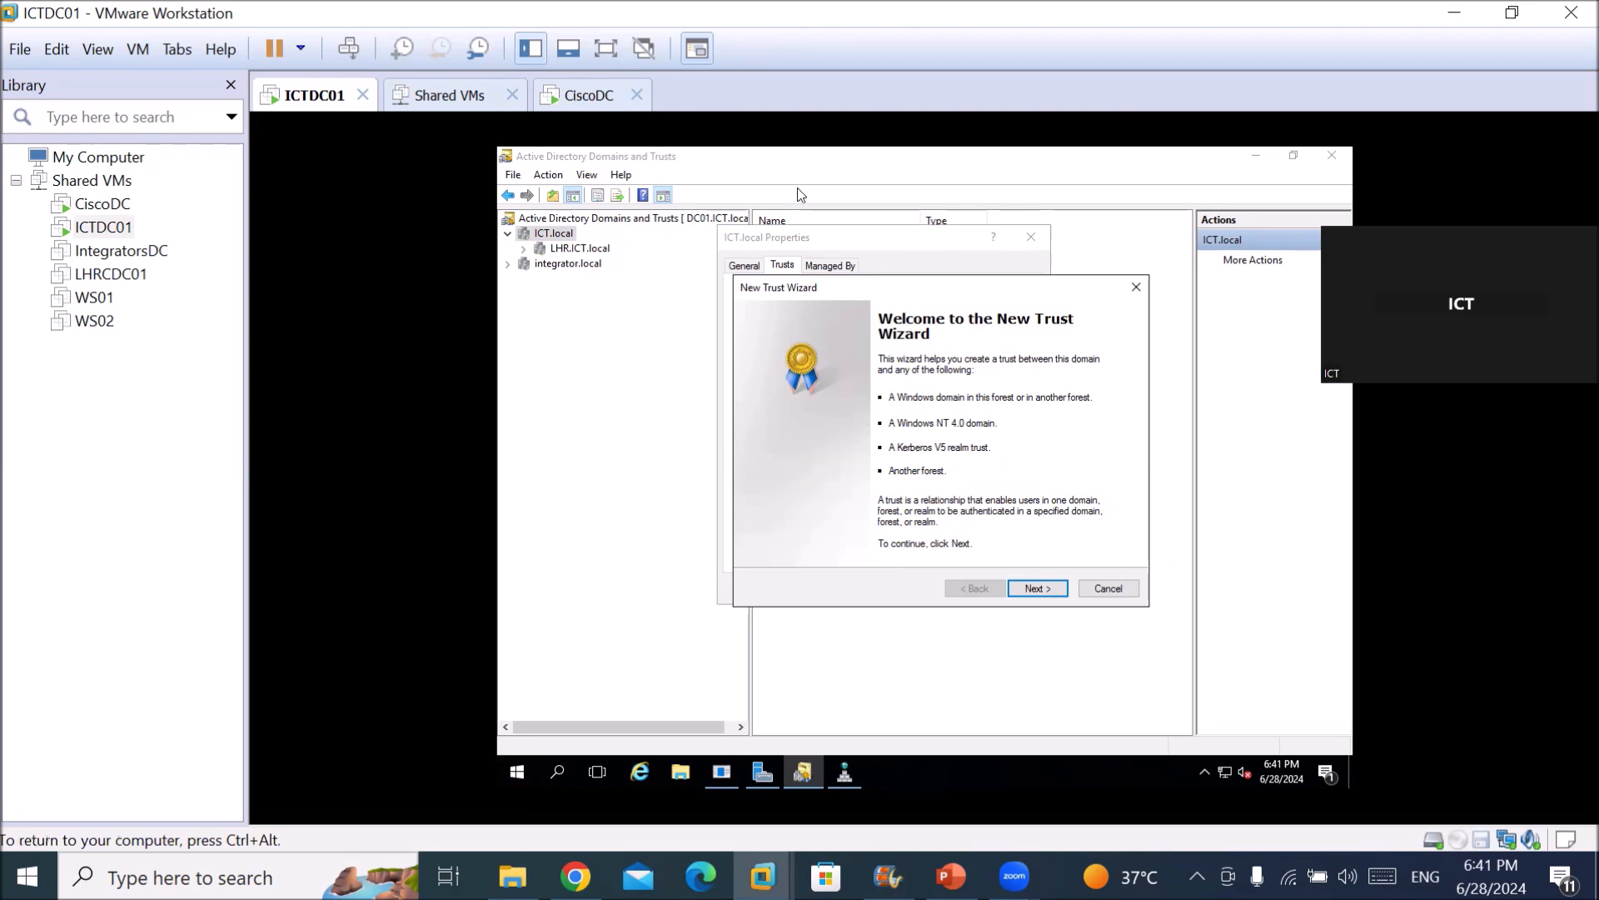
click(1037, 589)
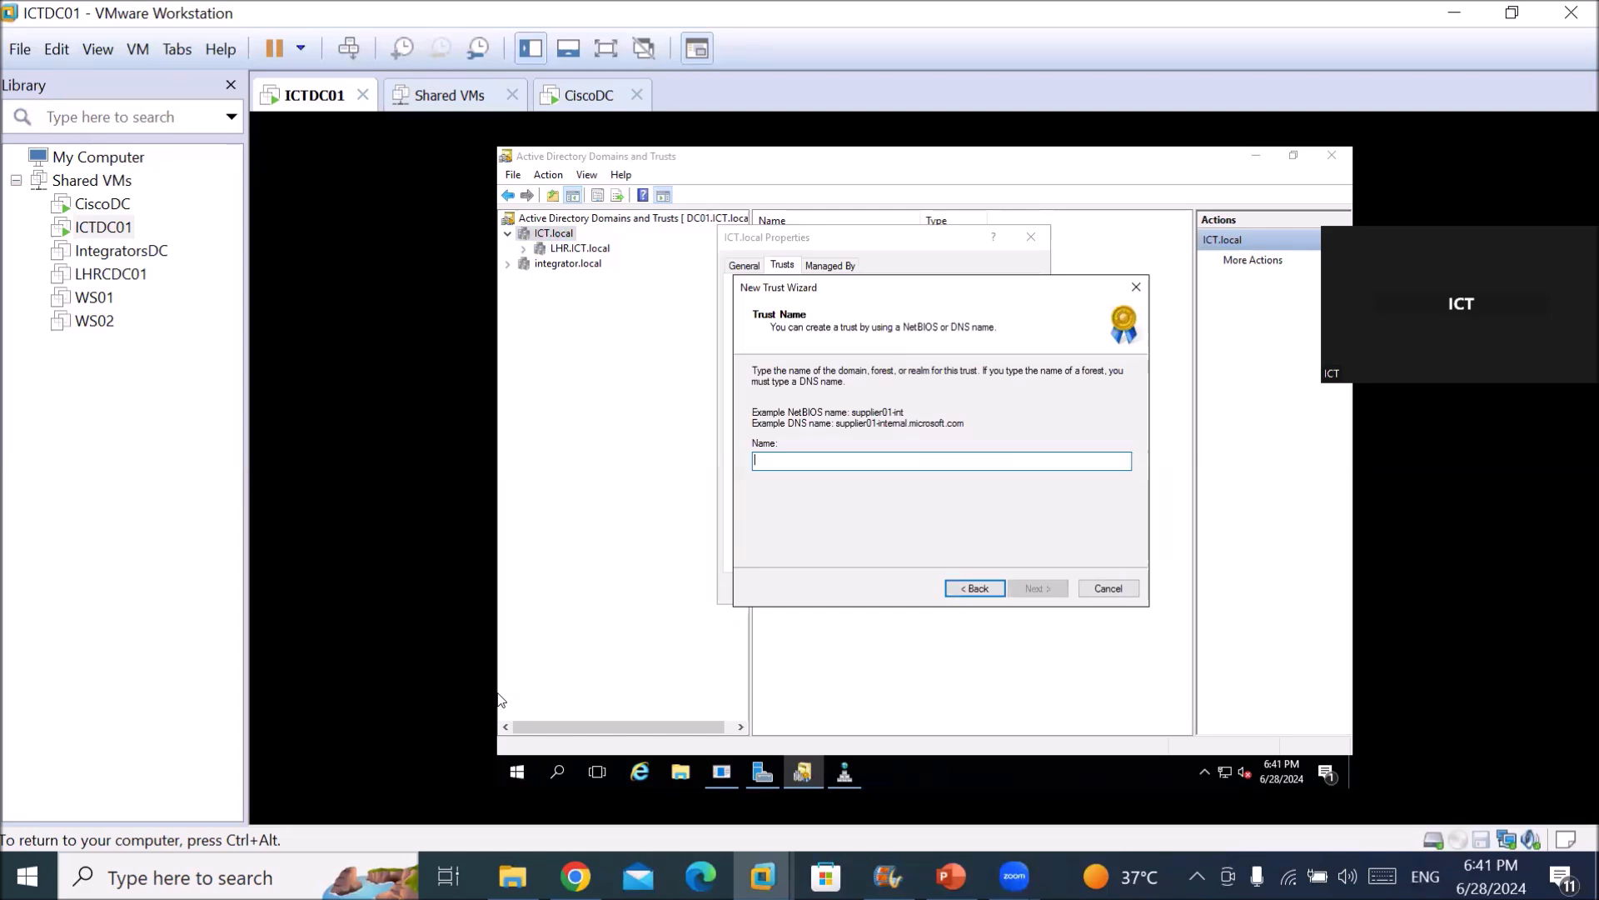
Try the trust name ICT-Cisco, then go back and enter cisoo.local instead.
text(ICT-Cisco)
click(1037, 588)
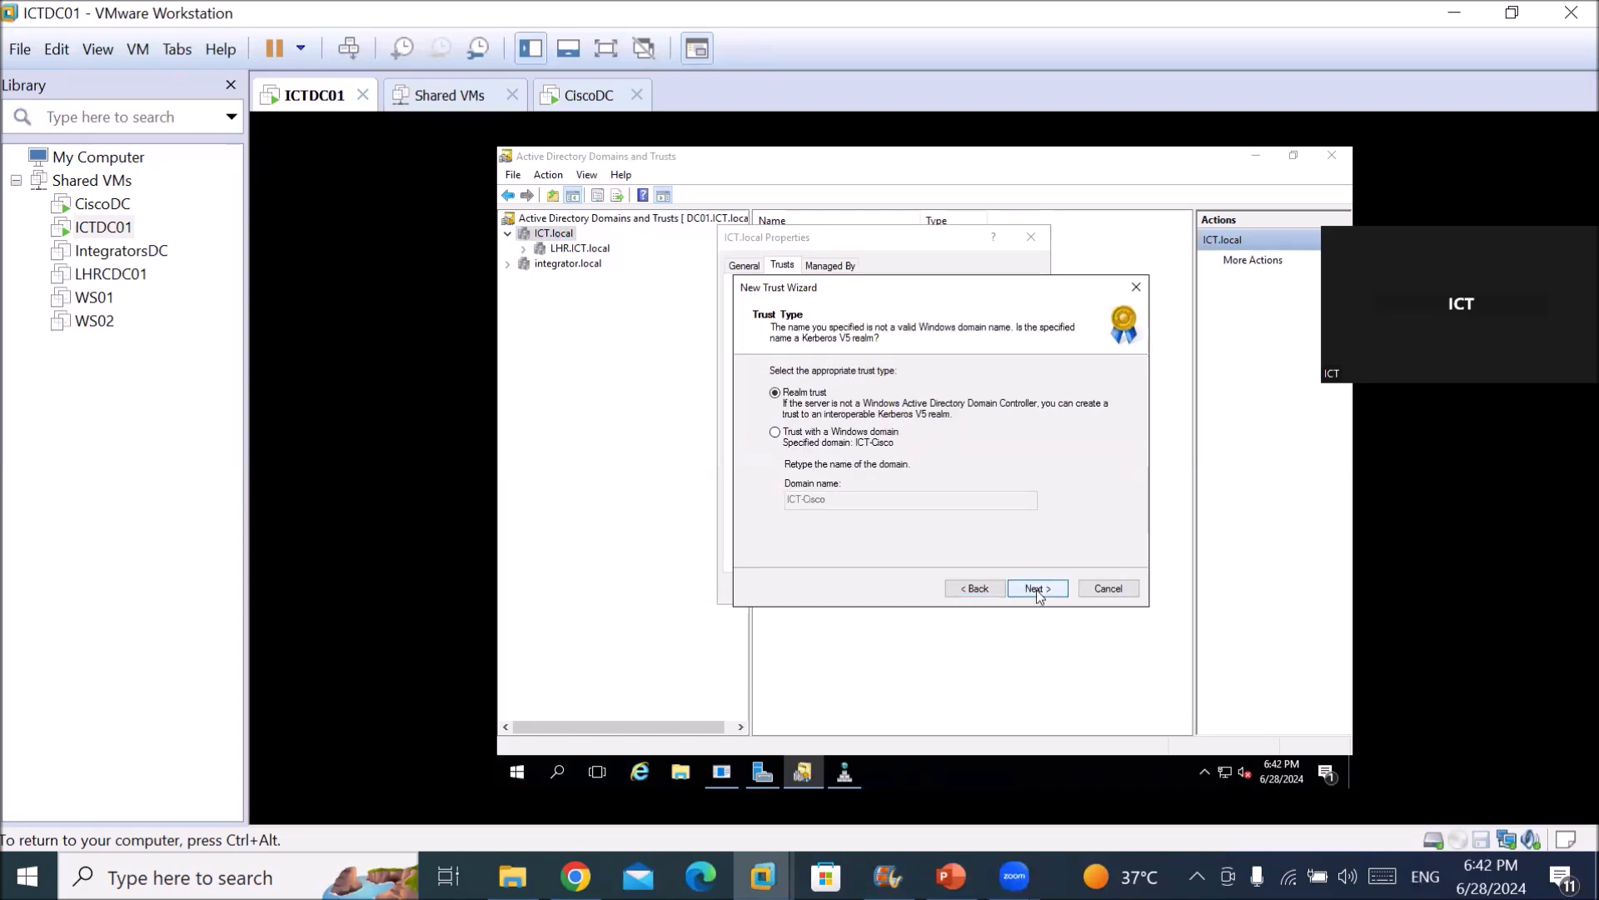
click(983, 589)
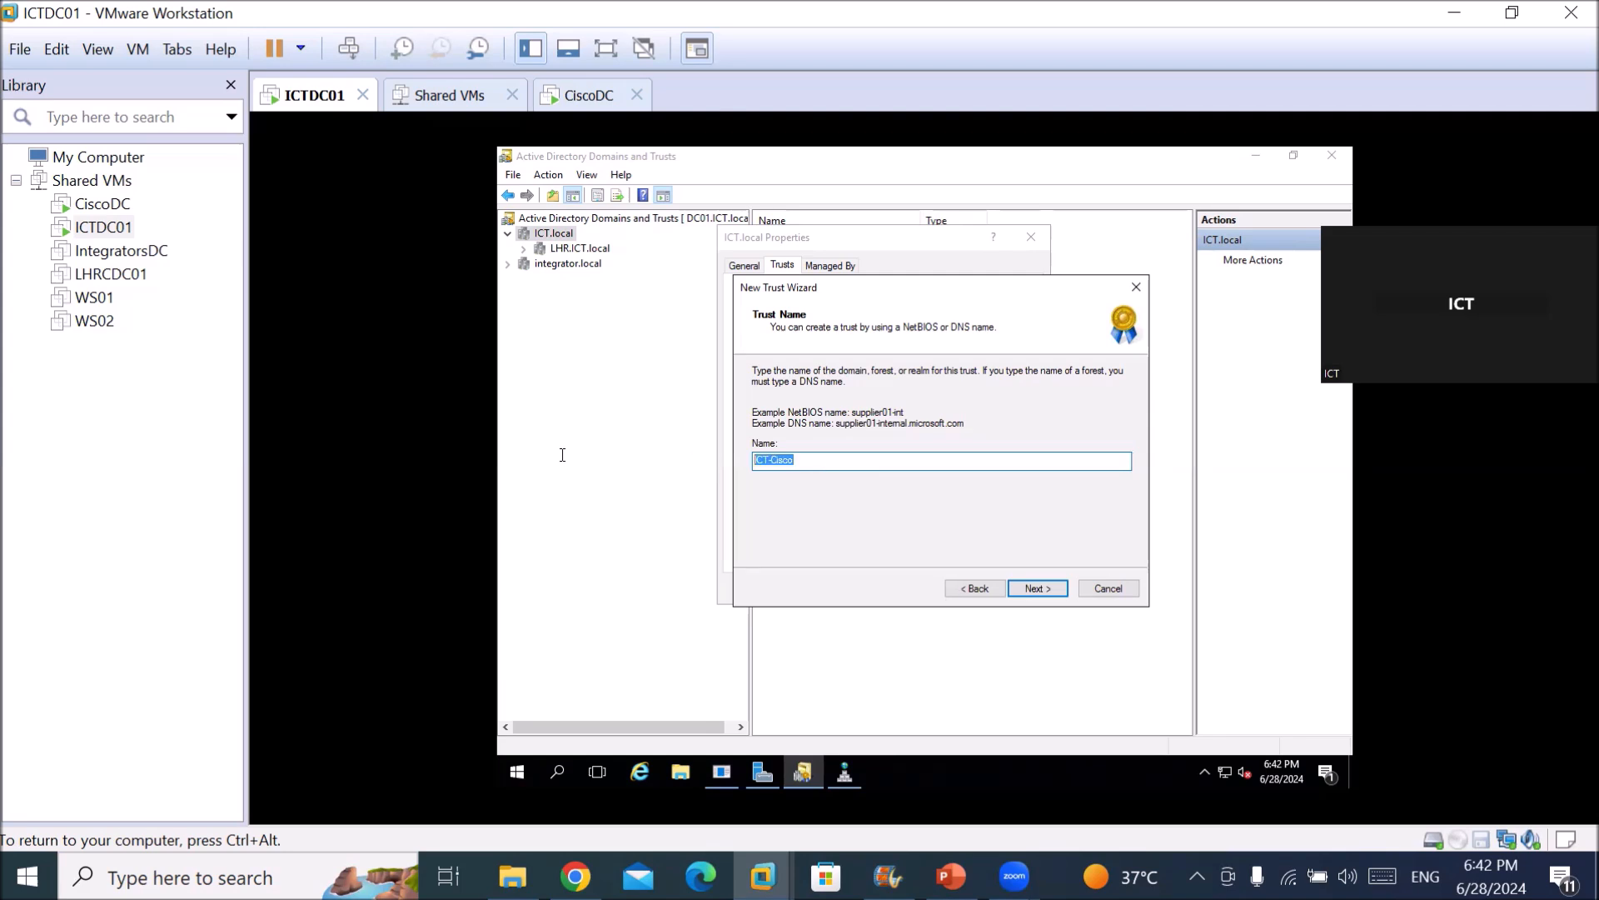
text(ciso)
text(o.local)
key(Return)
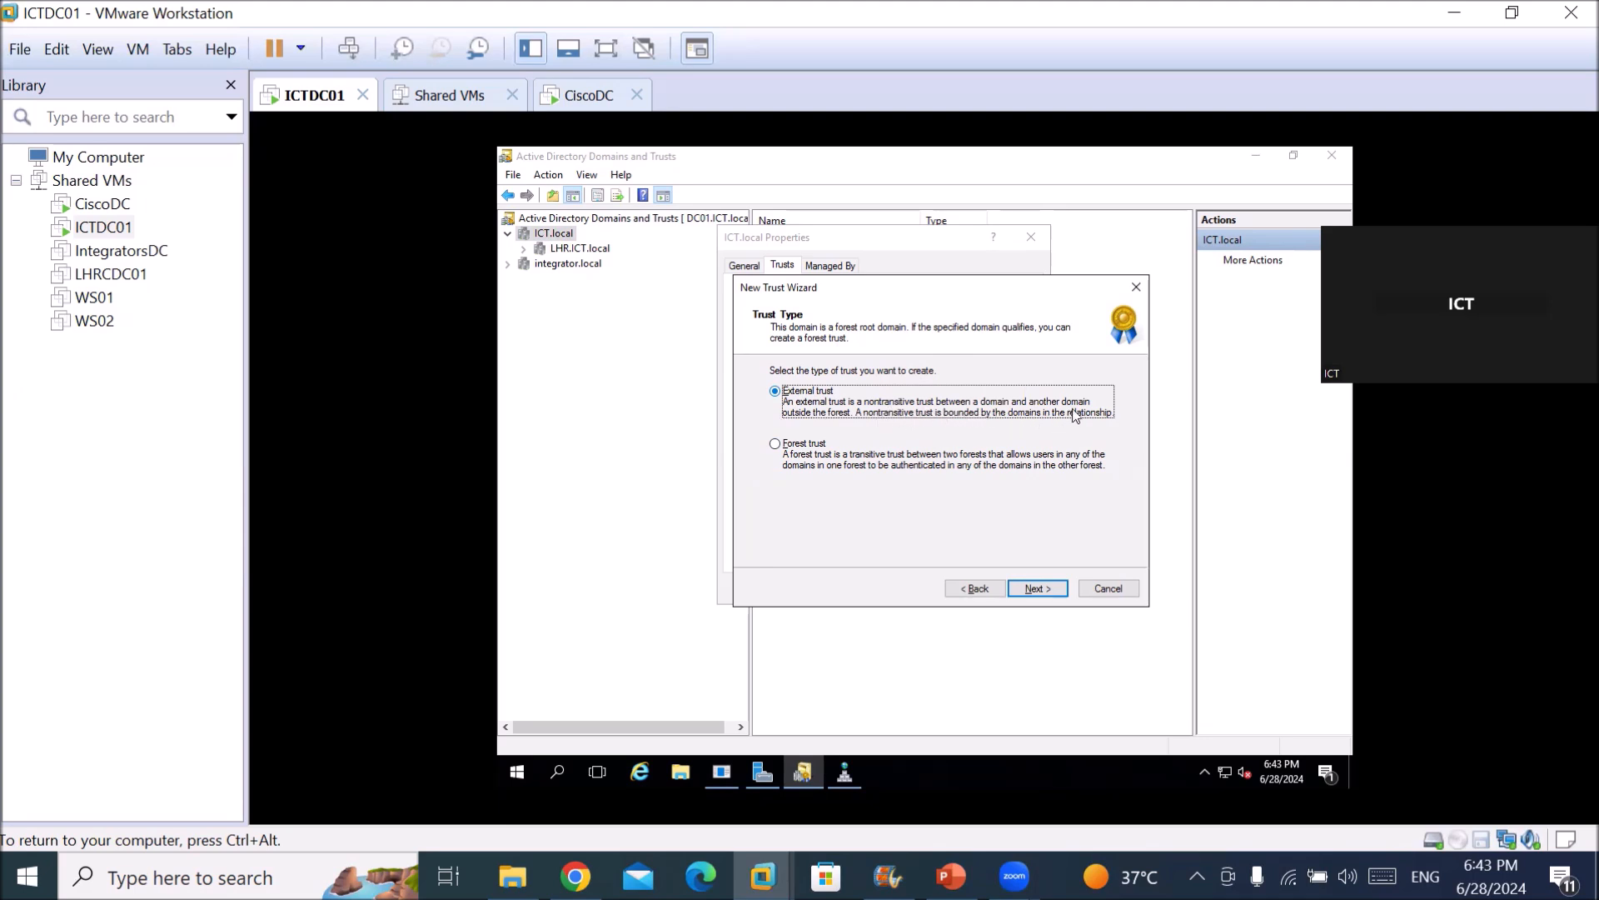
Make it a Forest trust, advance to the trust direction, and bring Server Manager forward.
click(796, 453)
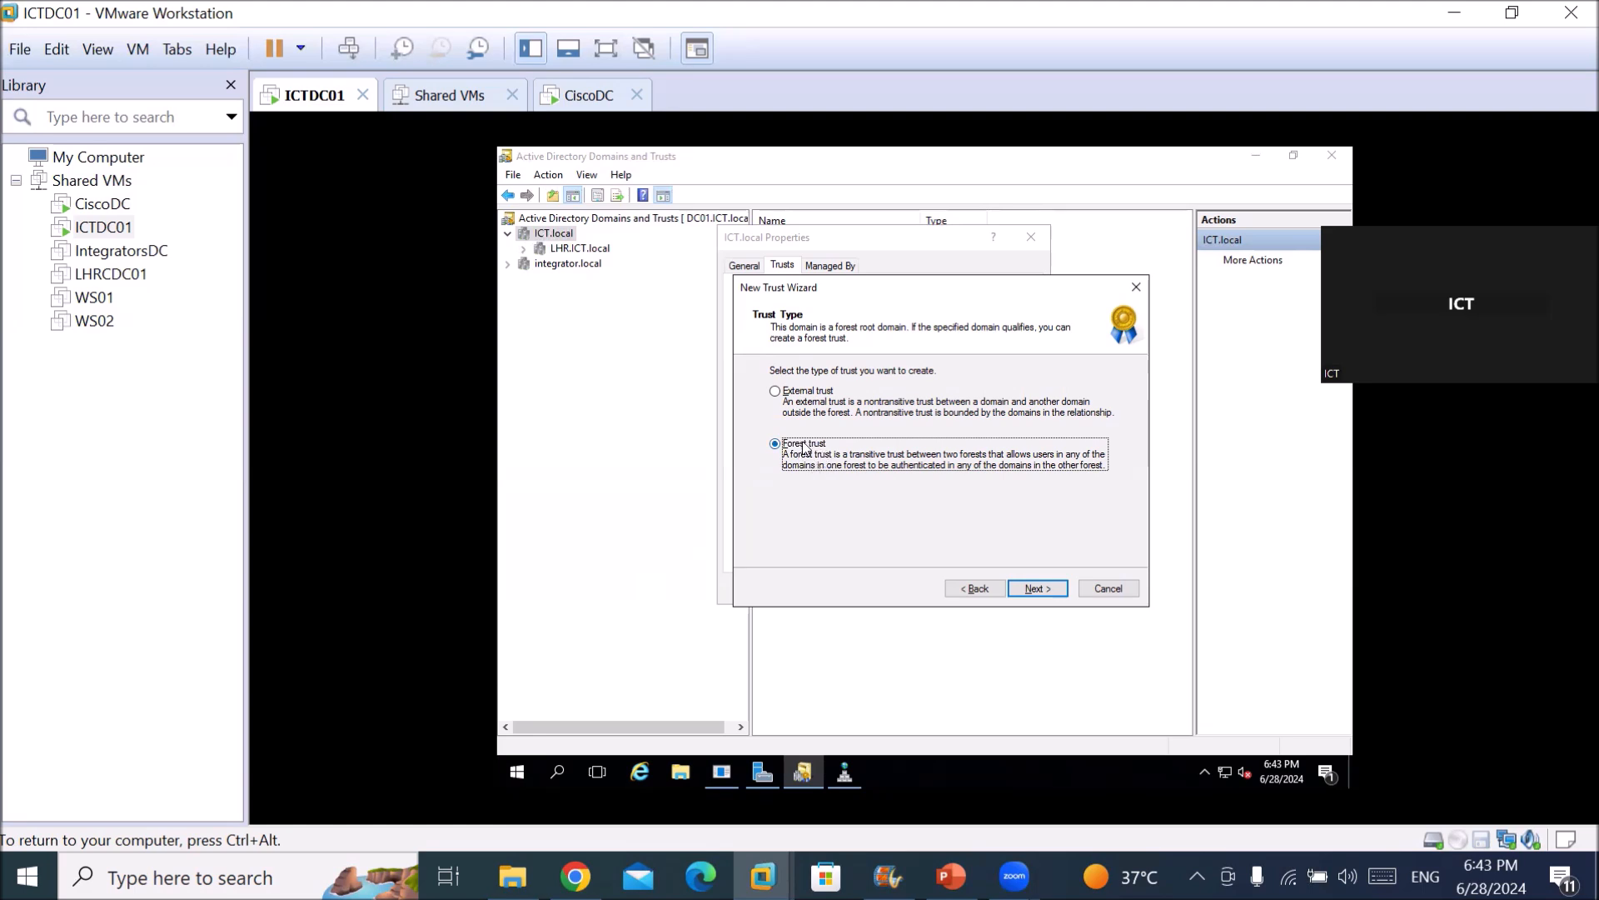
click(1033, 587)
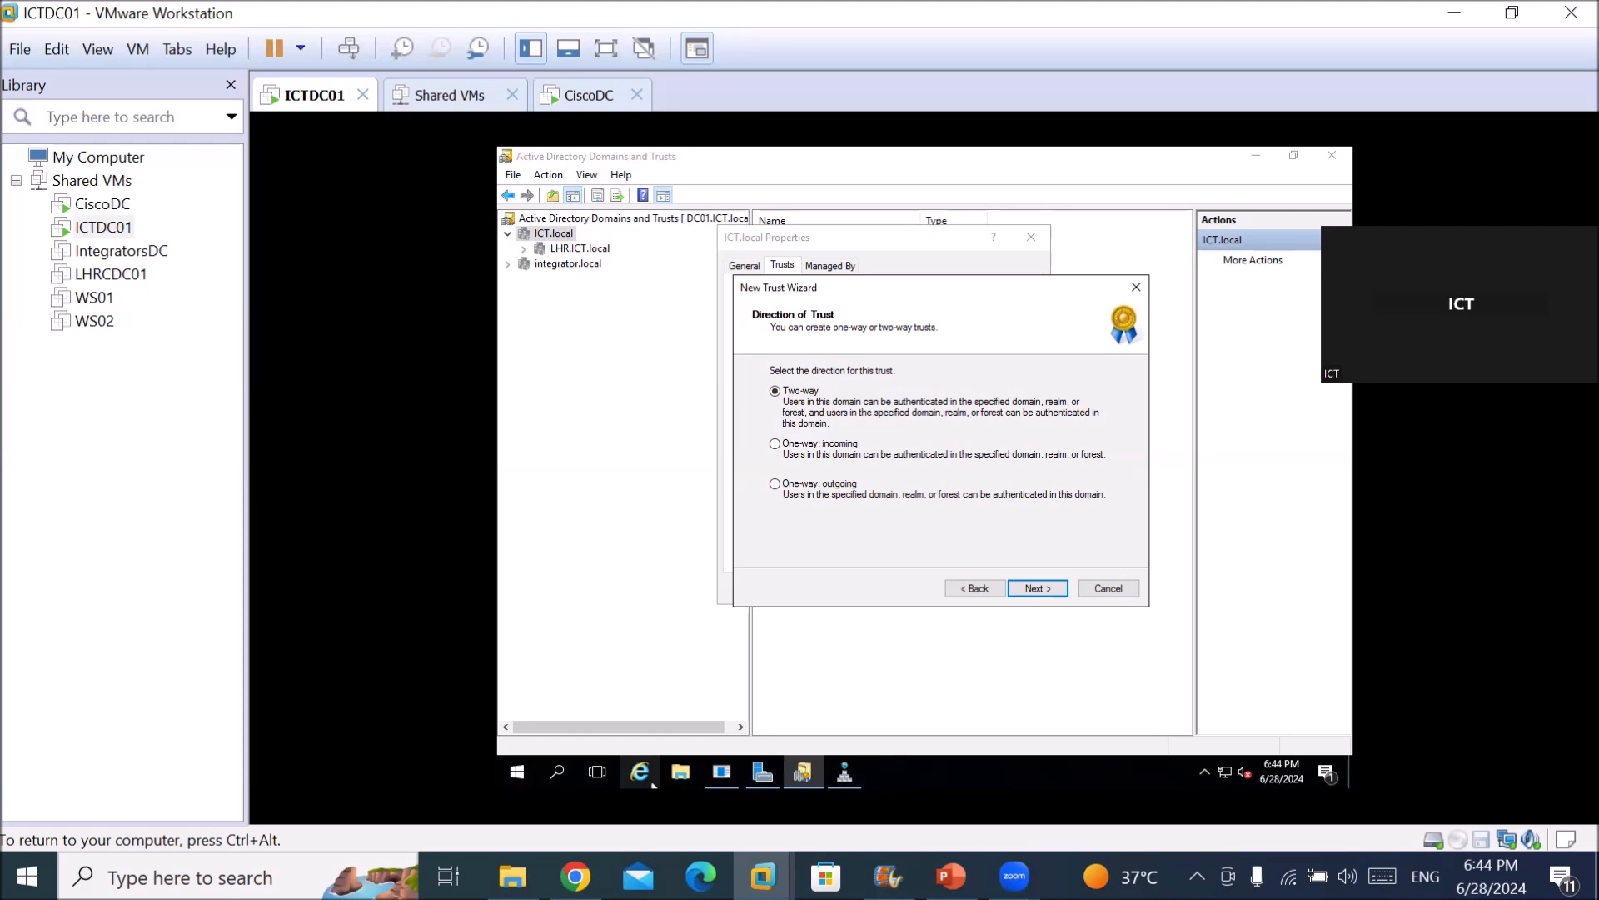
click(762, 772)
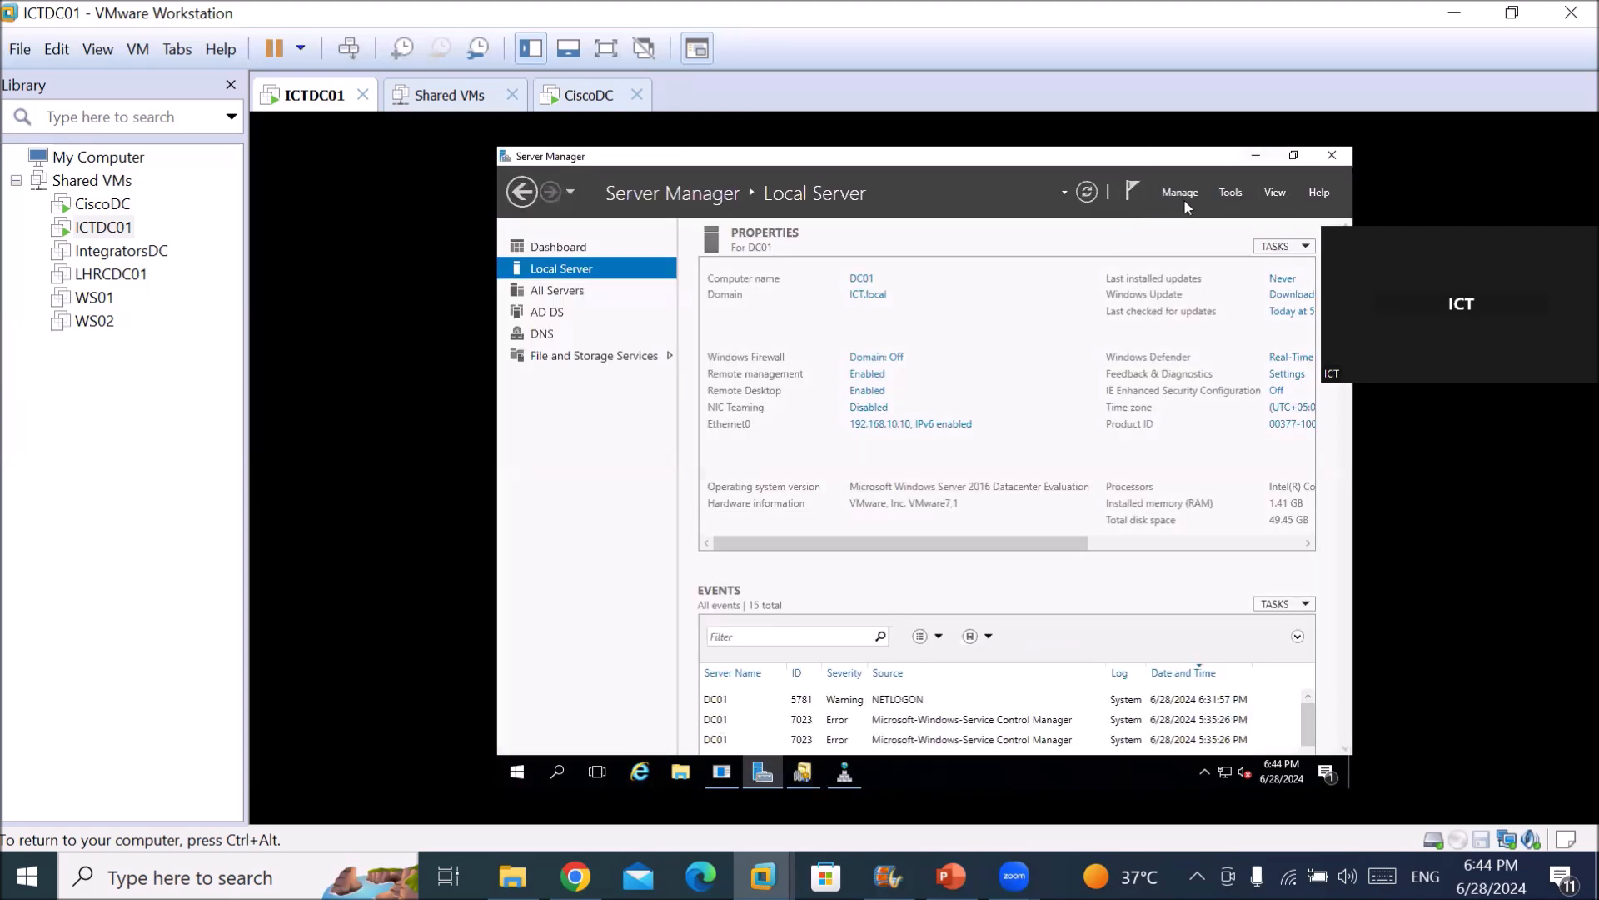
In Active Directory Users and Computers, confirm Administrator belongs to Enterprise Admins, then close the console.
click(1225, 202)
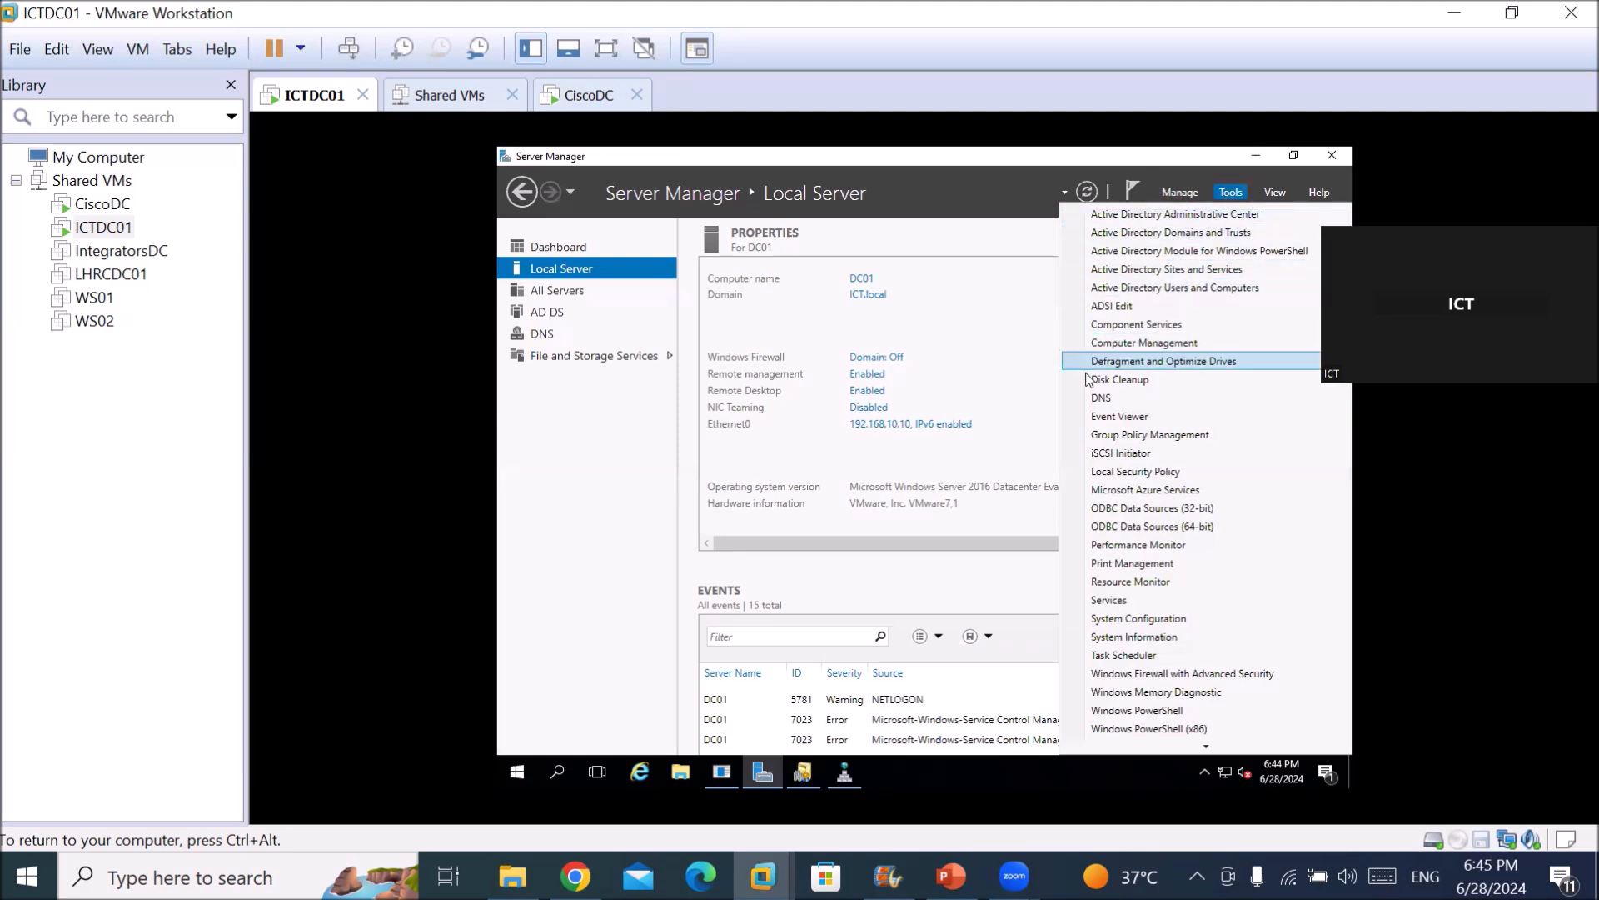
click(1146, 288)
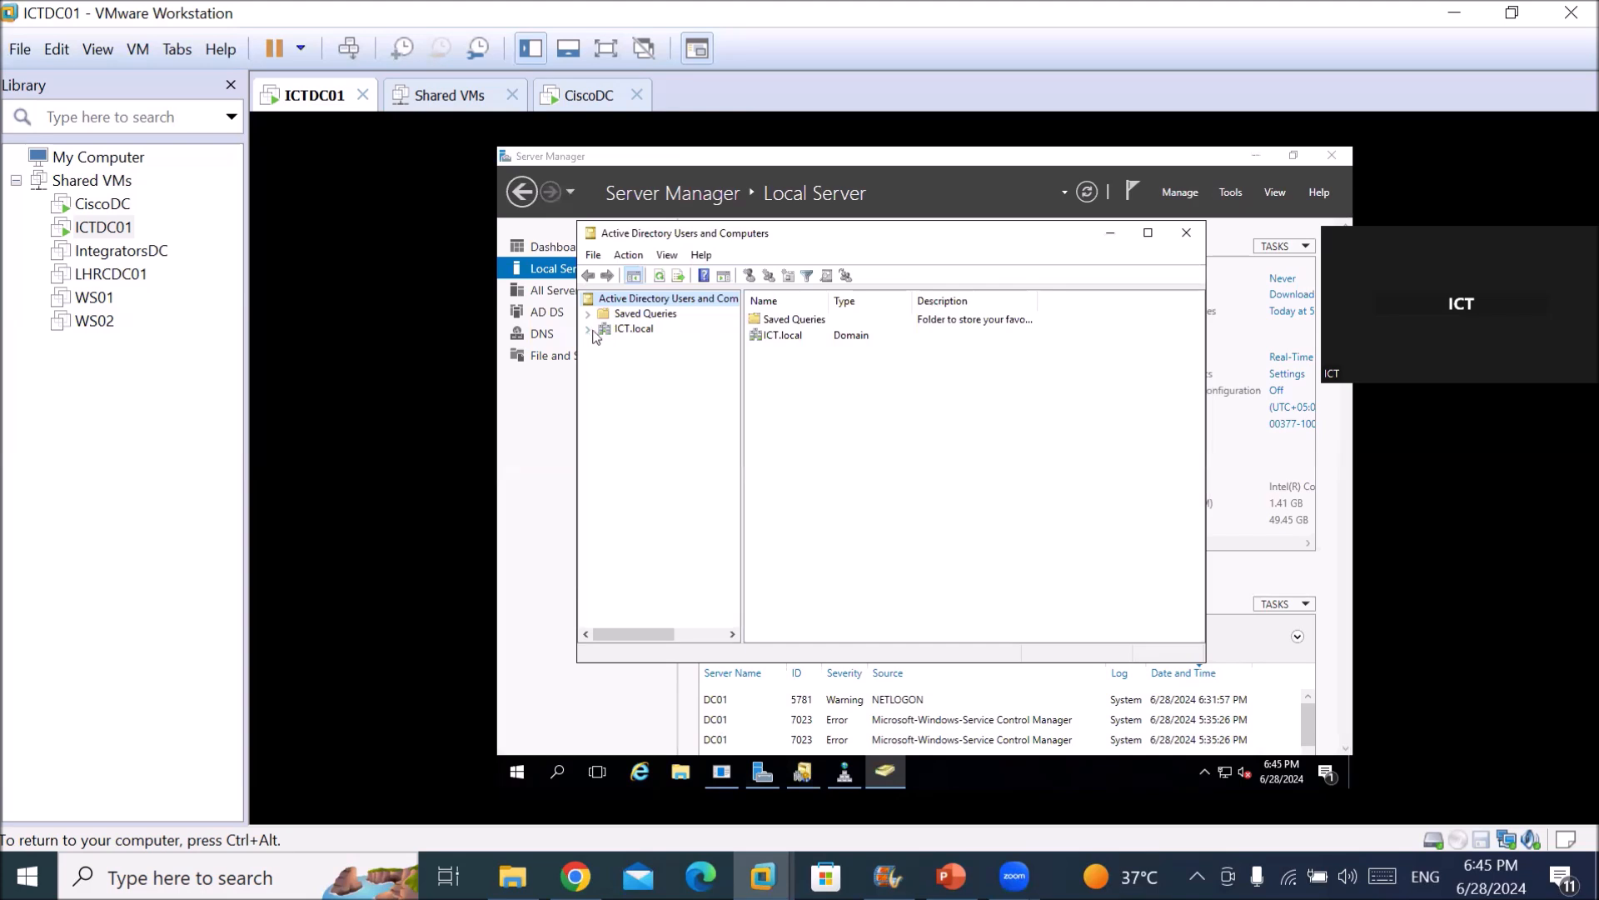
click(589, 330)
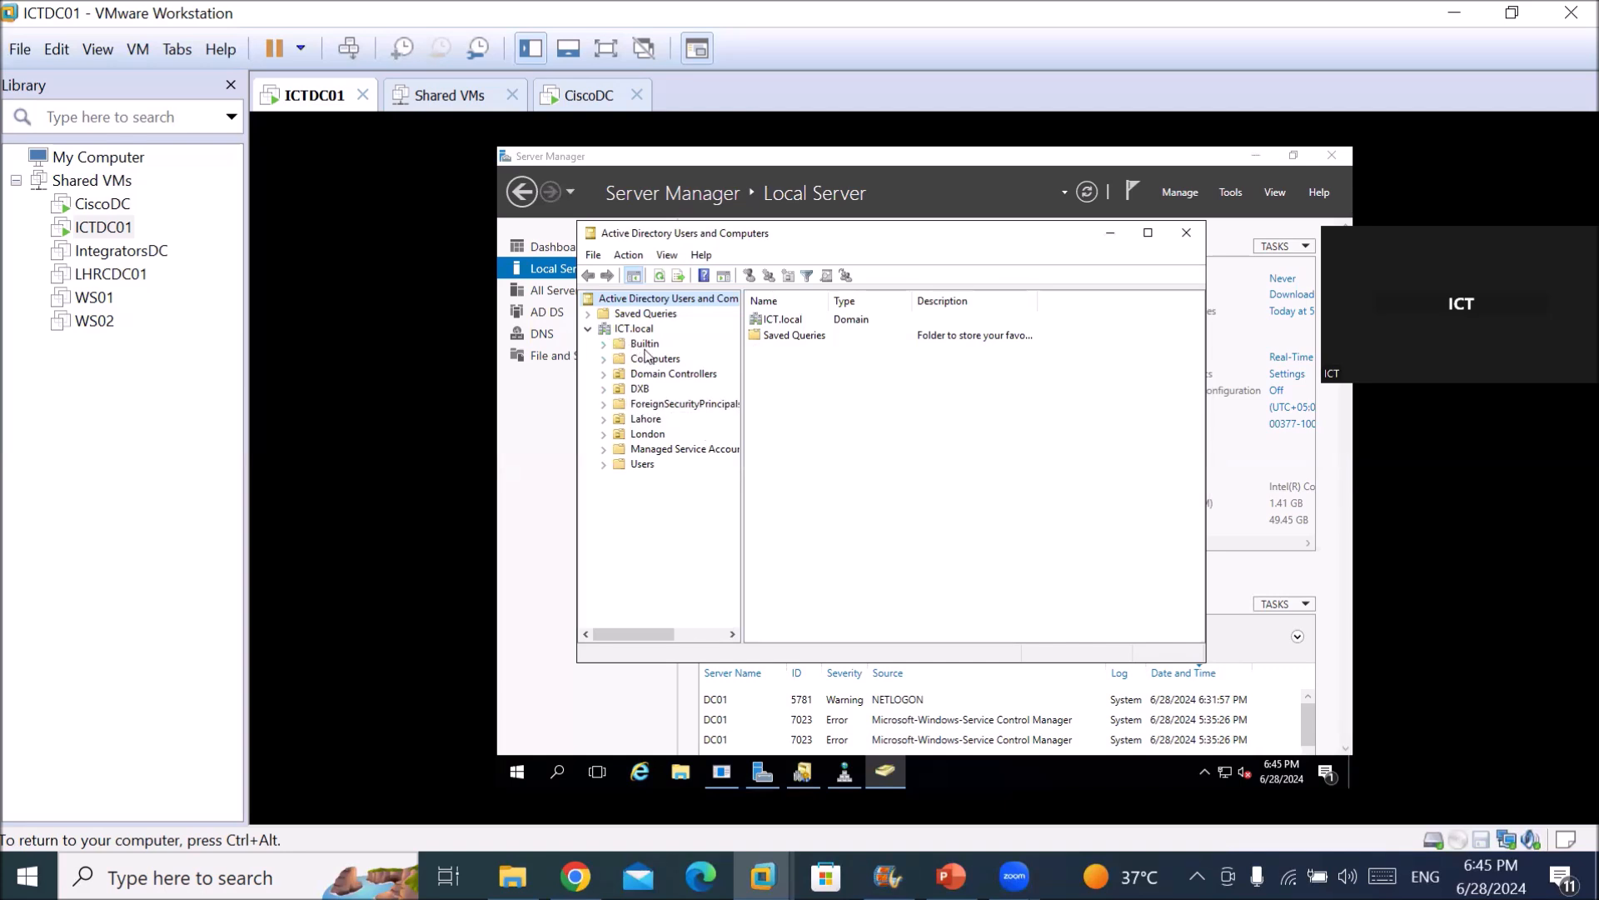
click(642, 464)
click(806, 320)
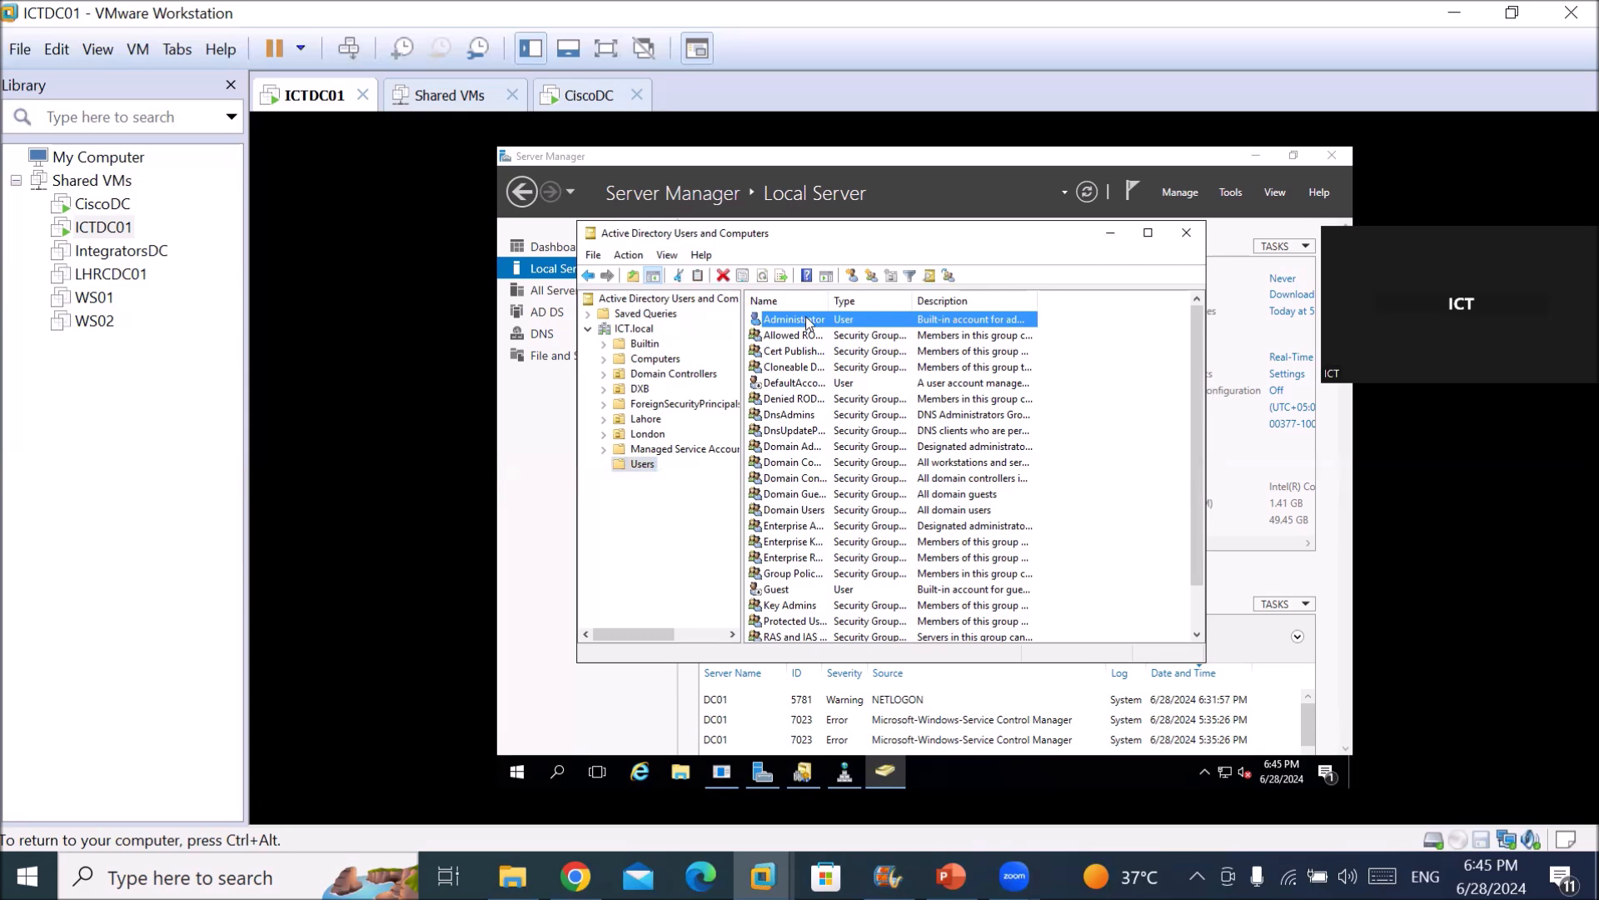
double_click(806, 319)
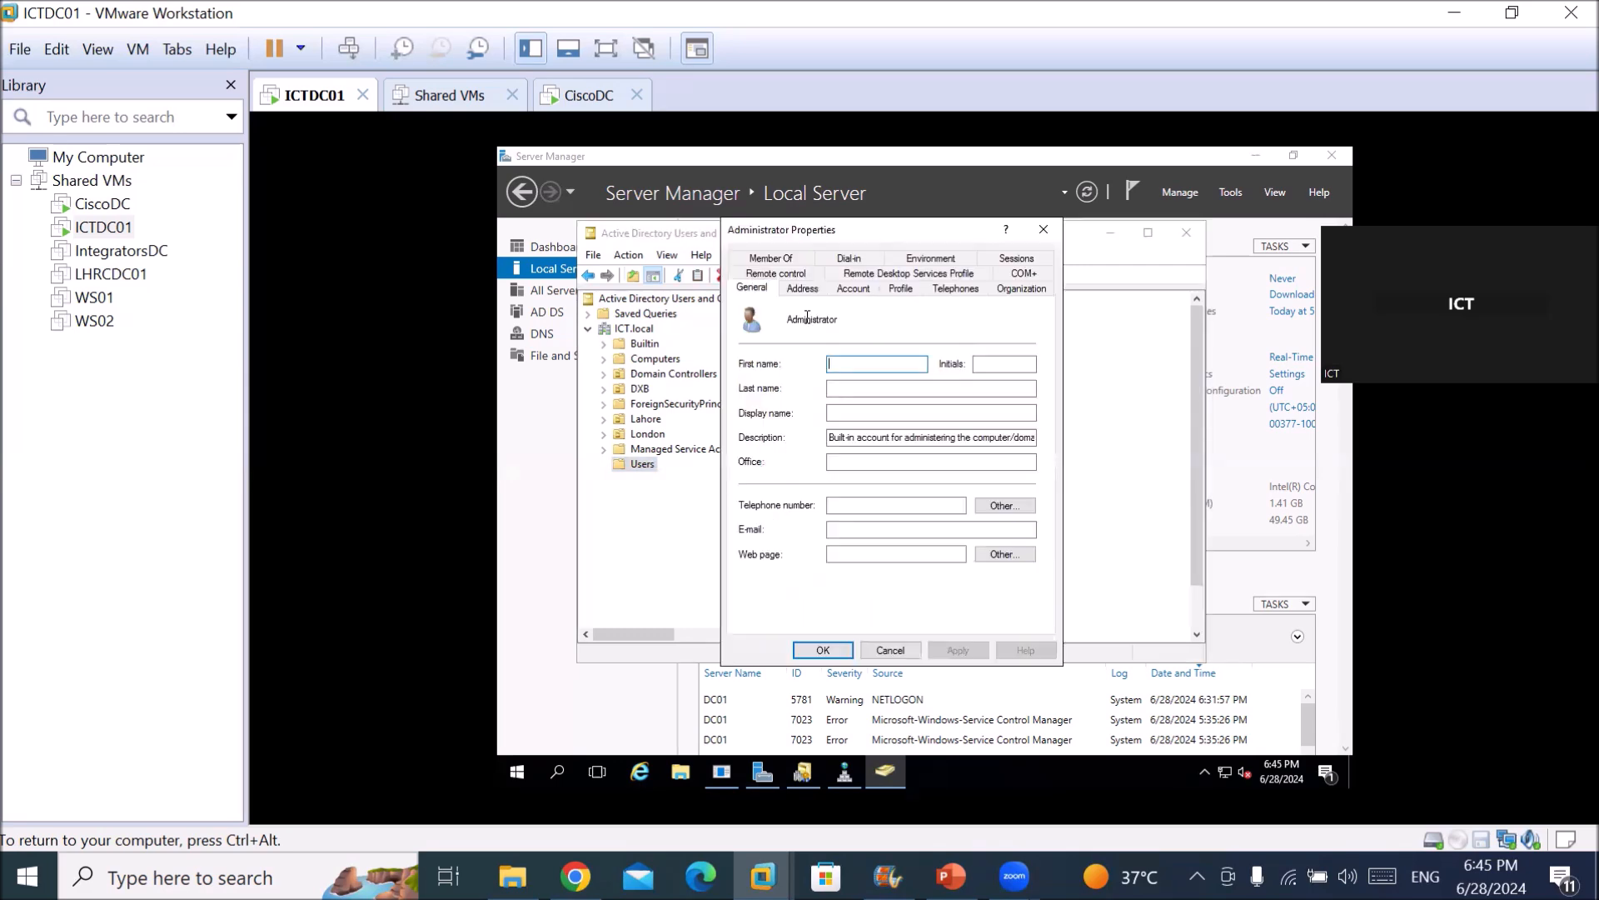
click(788, 260)
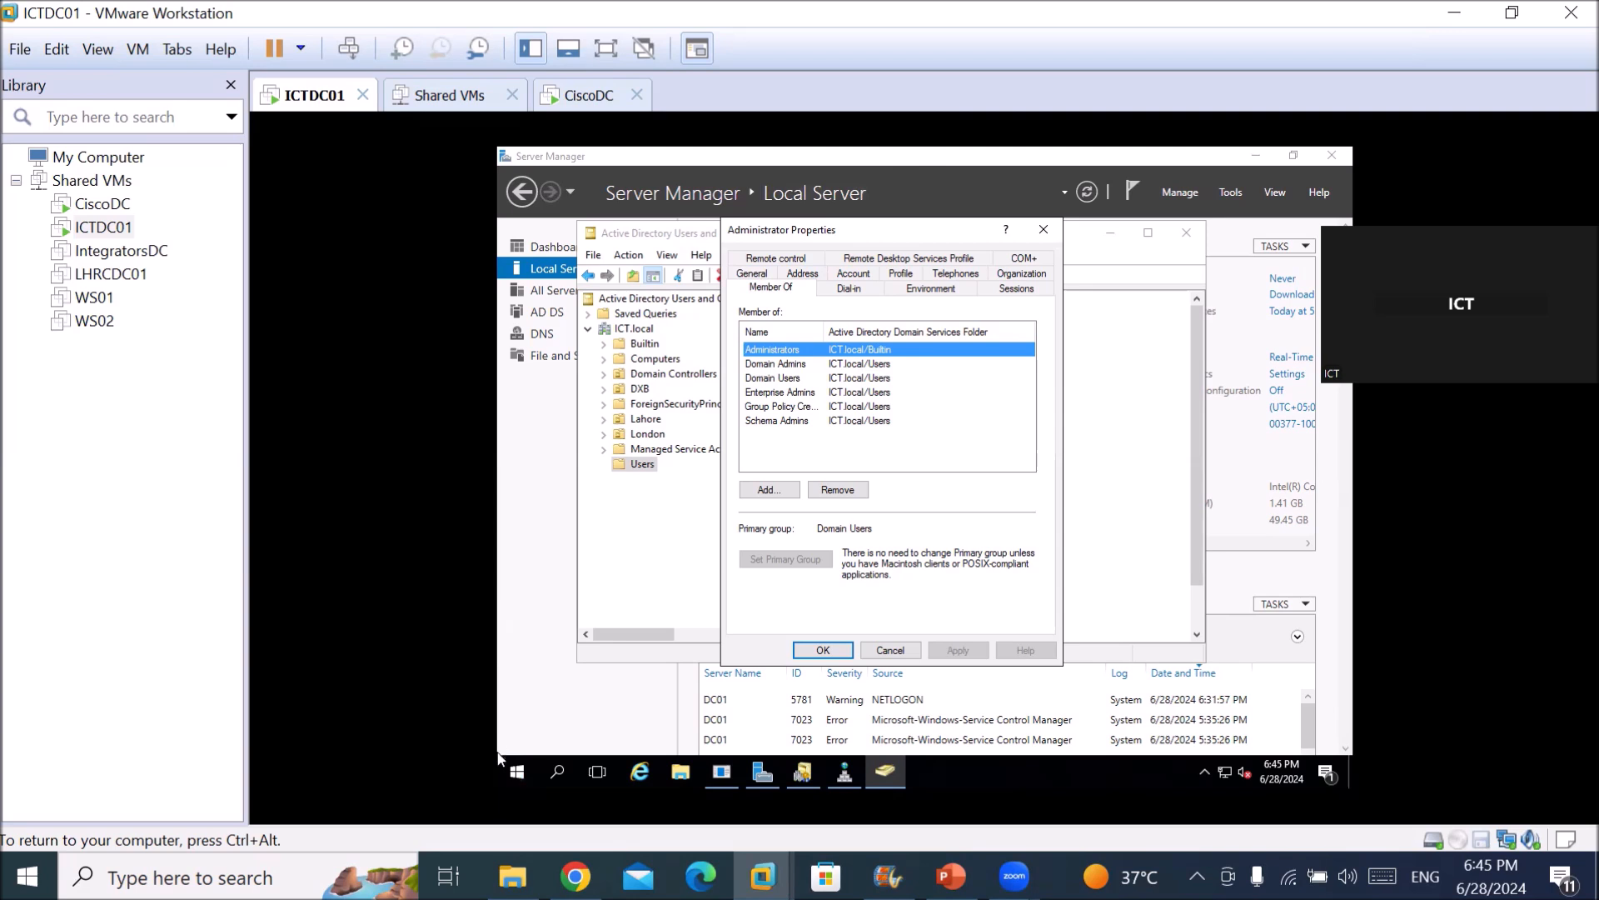
click(789, 394)
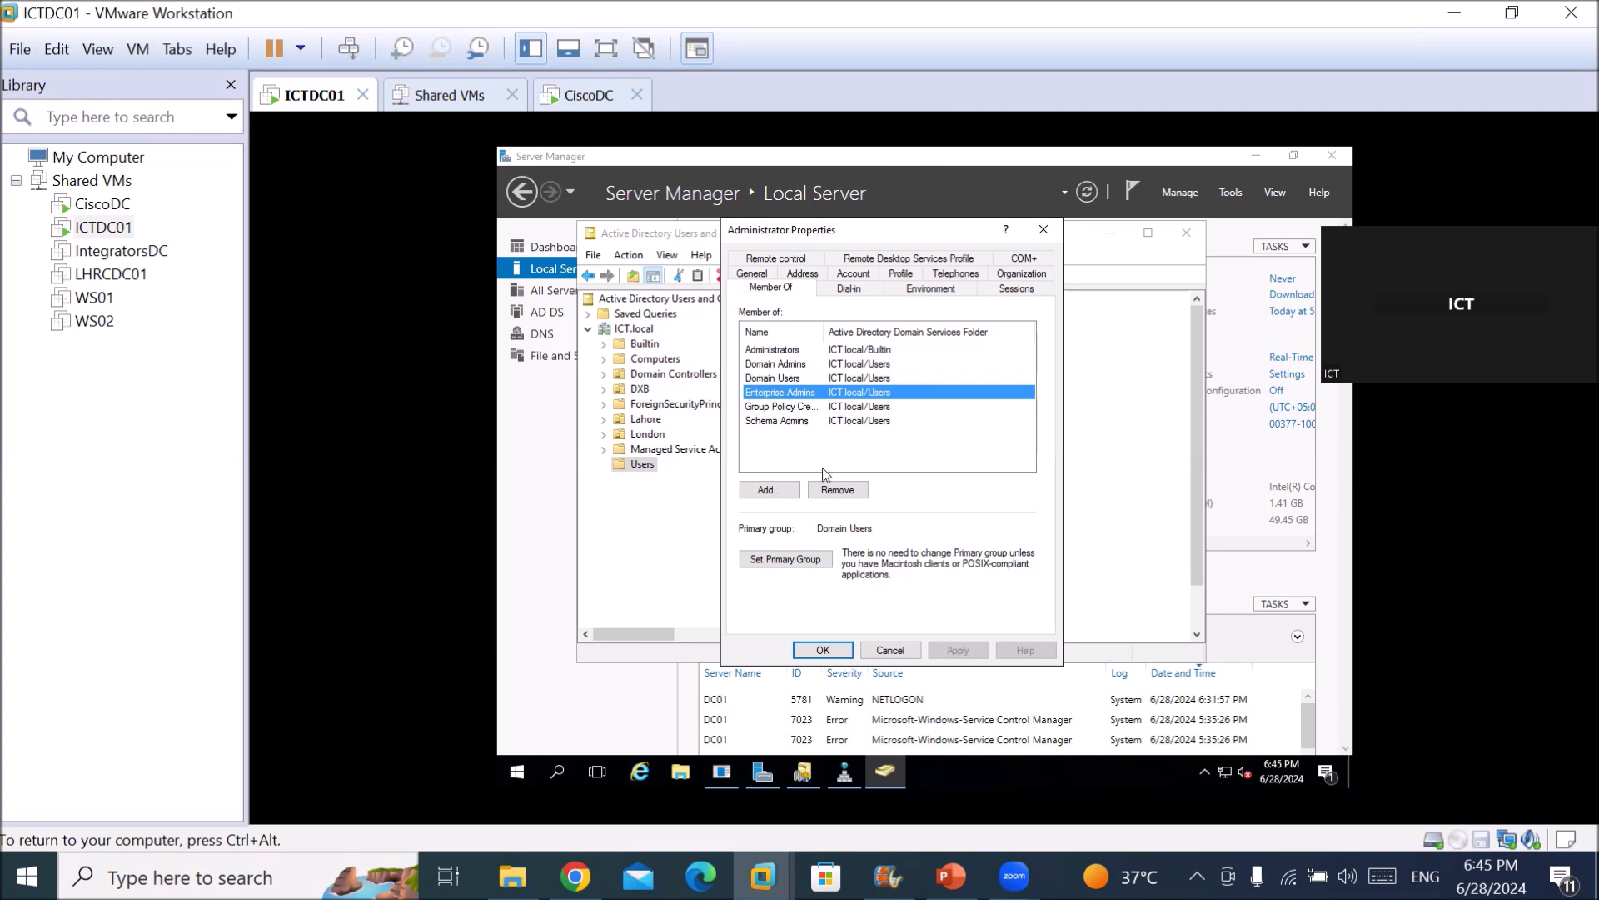
click(890, 651)
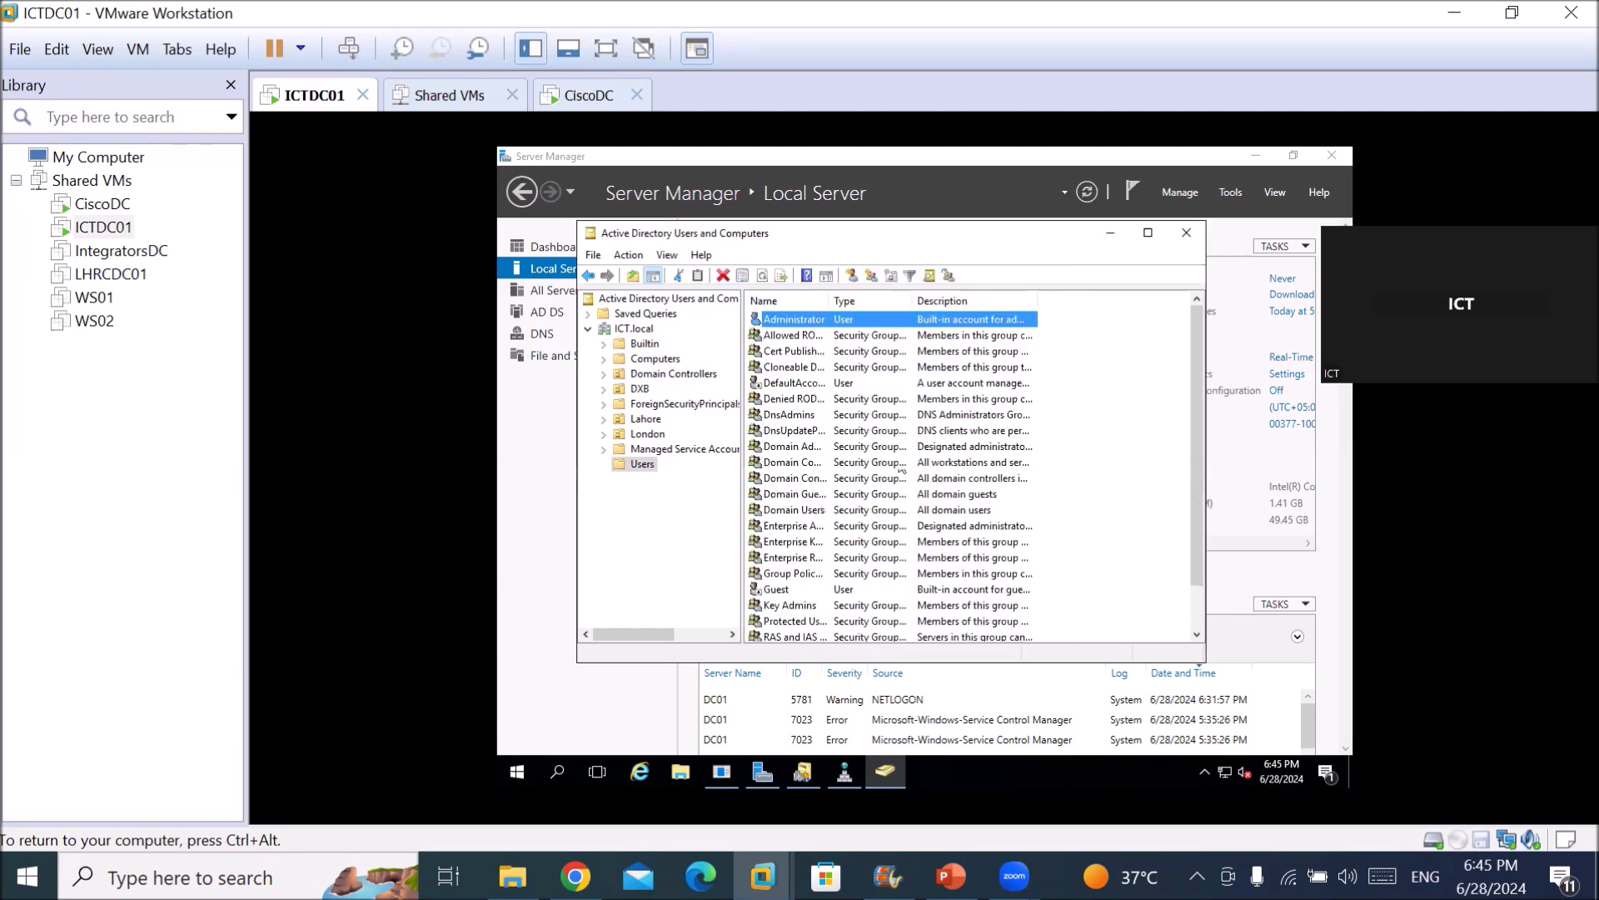
click(1188, 234)
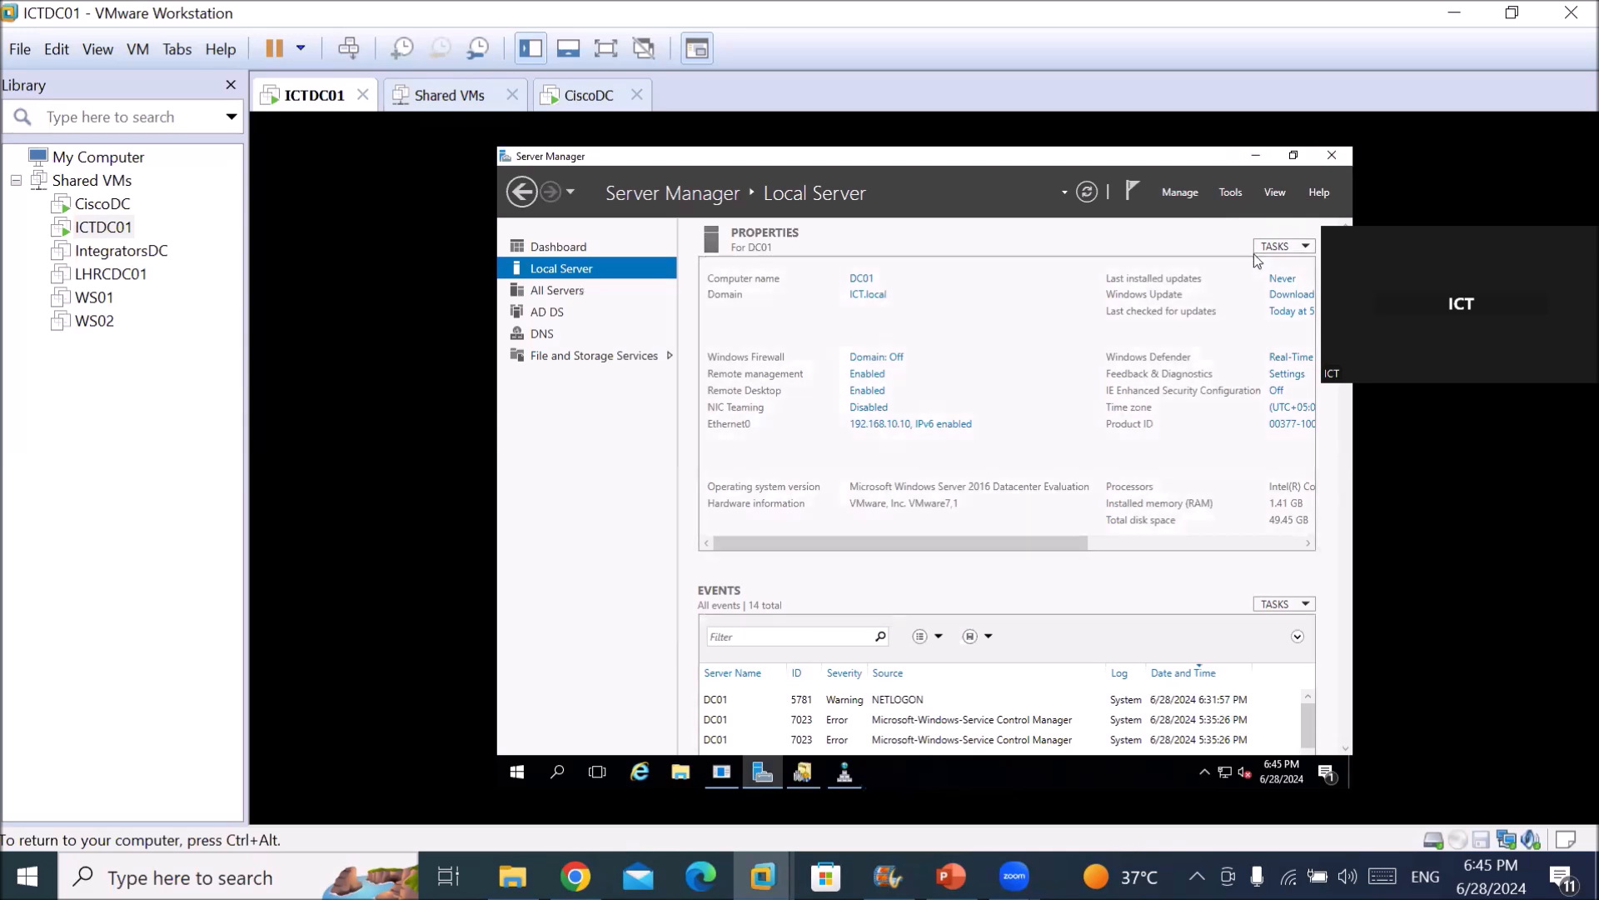
Return to the New Trust Wizard, set the trust direction to Two-way, and continue.
key(ctrl+alt)
click(806, 777)
key(alt+Tab)
key(Tab)
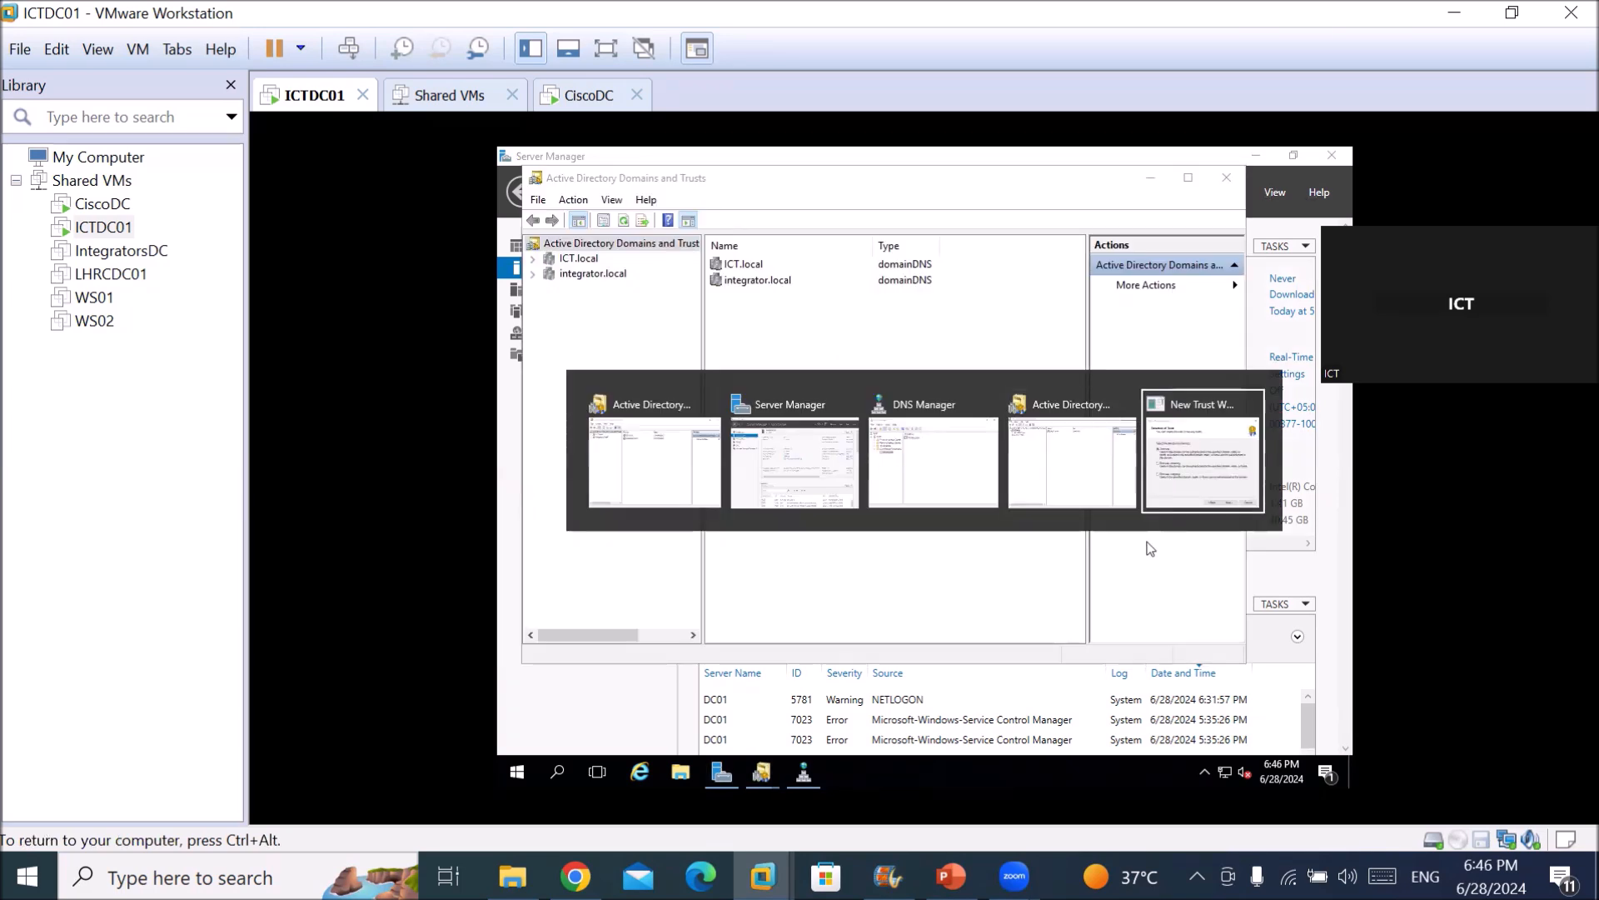
click(1222, 465)
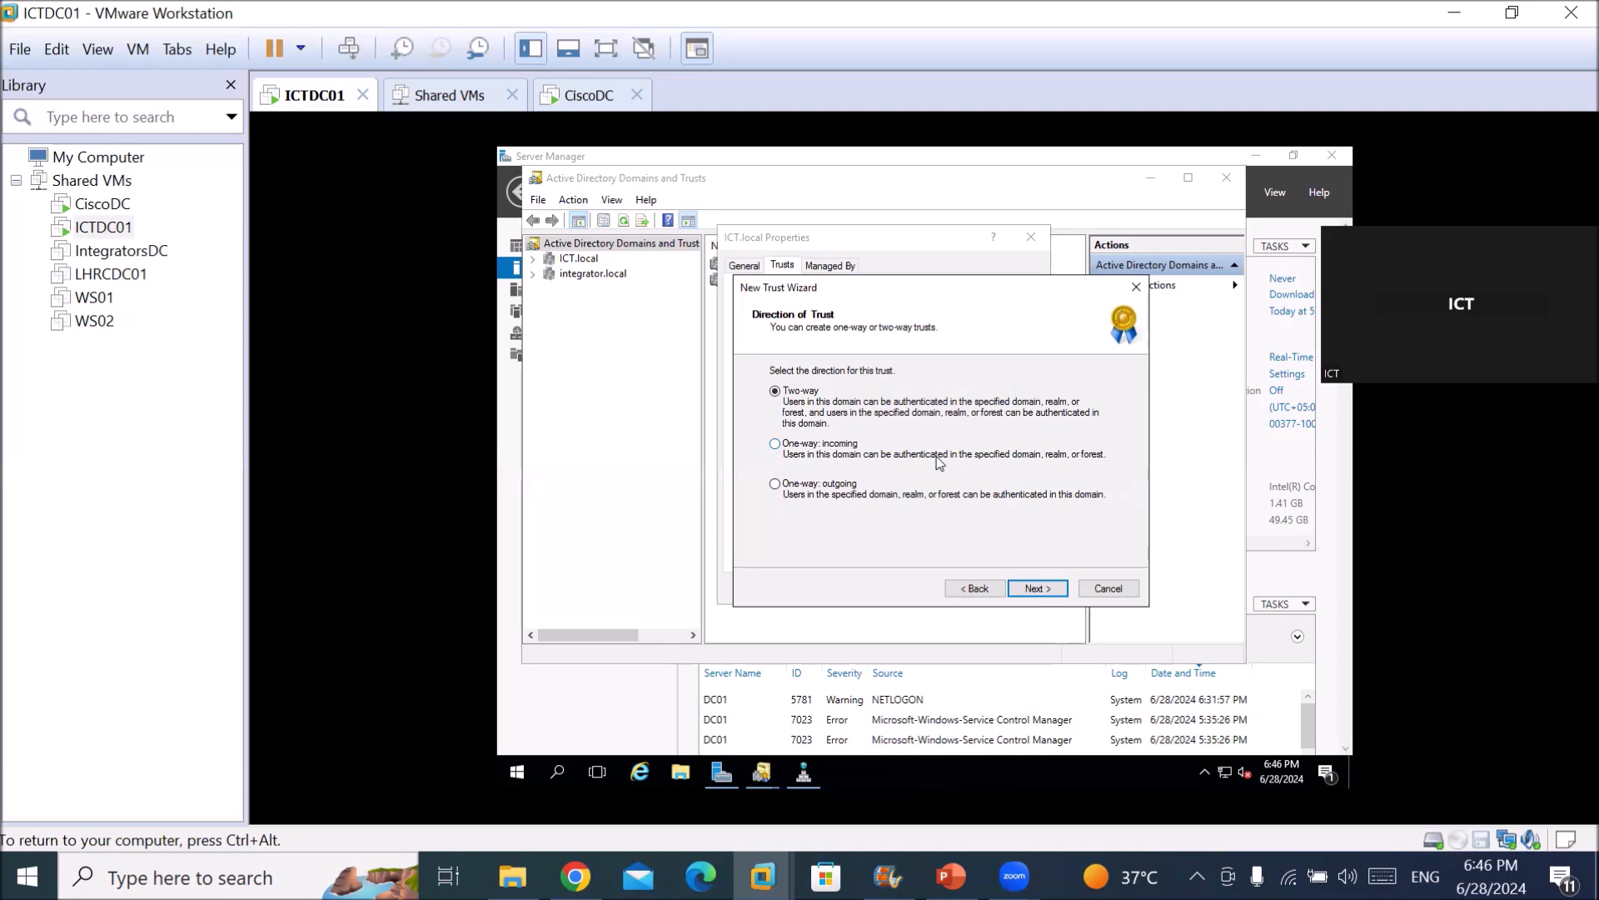
click(826, 444)
click(805, 392)
click(1033, 589)
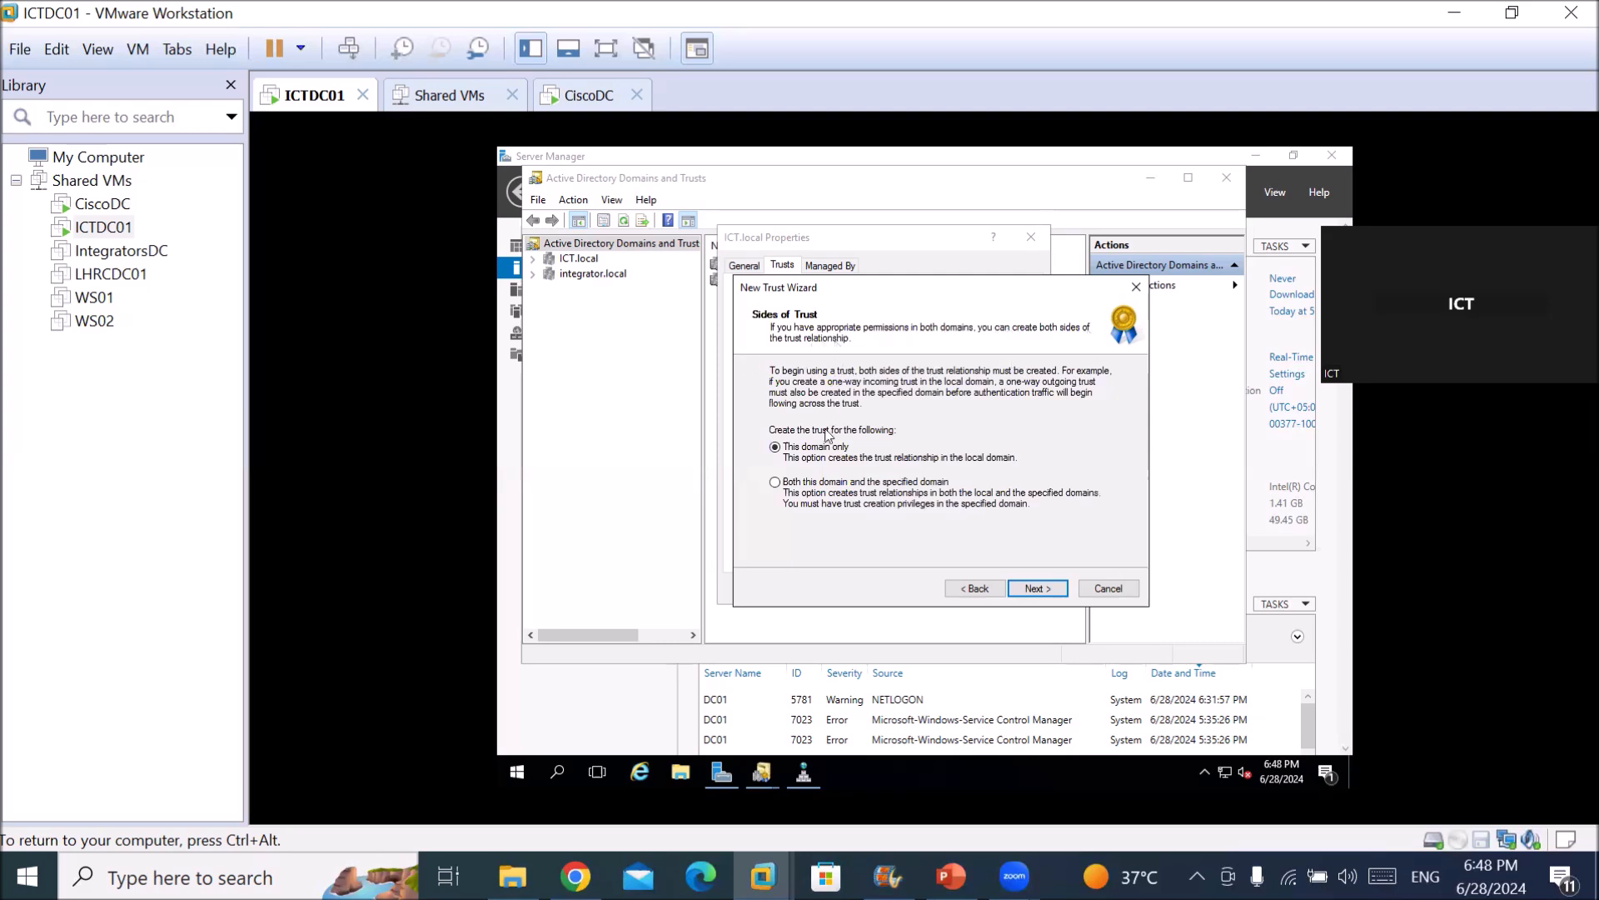
Create the trust on both this domain and the specified domain, and continue.
click(805, 488)
click(821, 449)
click(1030, 590)
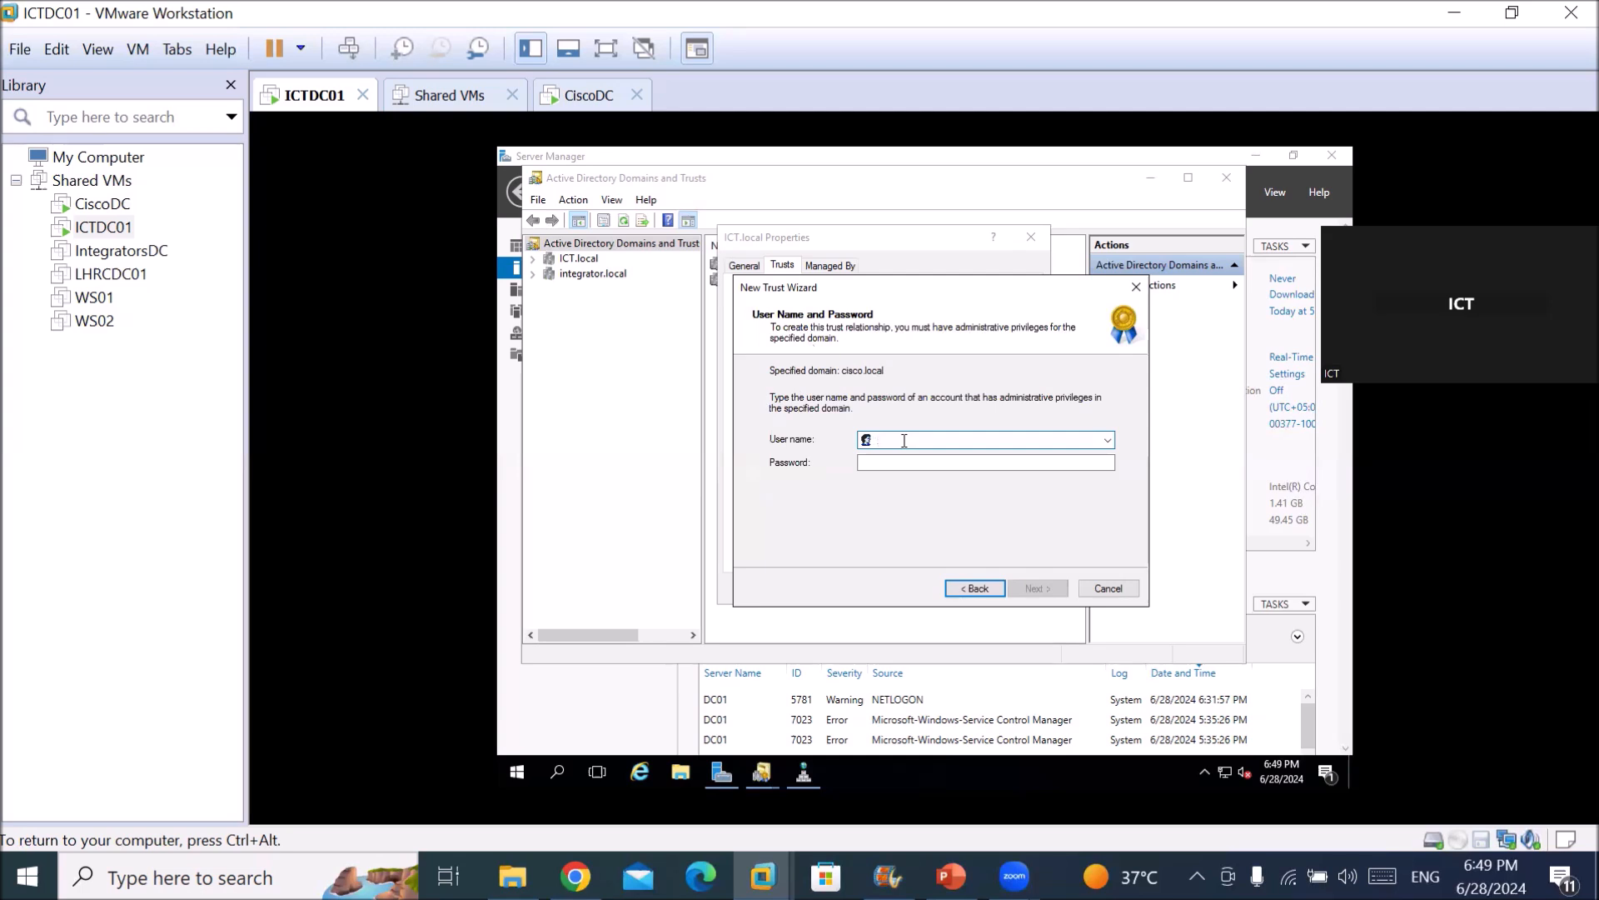
Enter the cisco.local administrator's user name and password, fixing a typo, and submit.
text(adm)
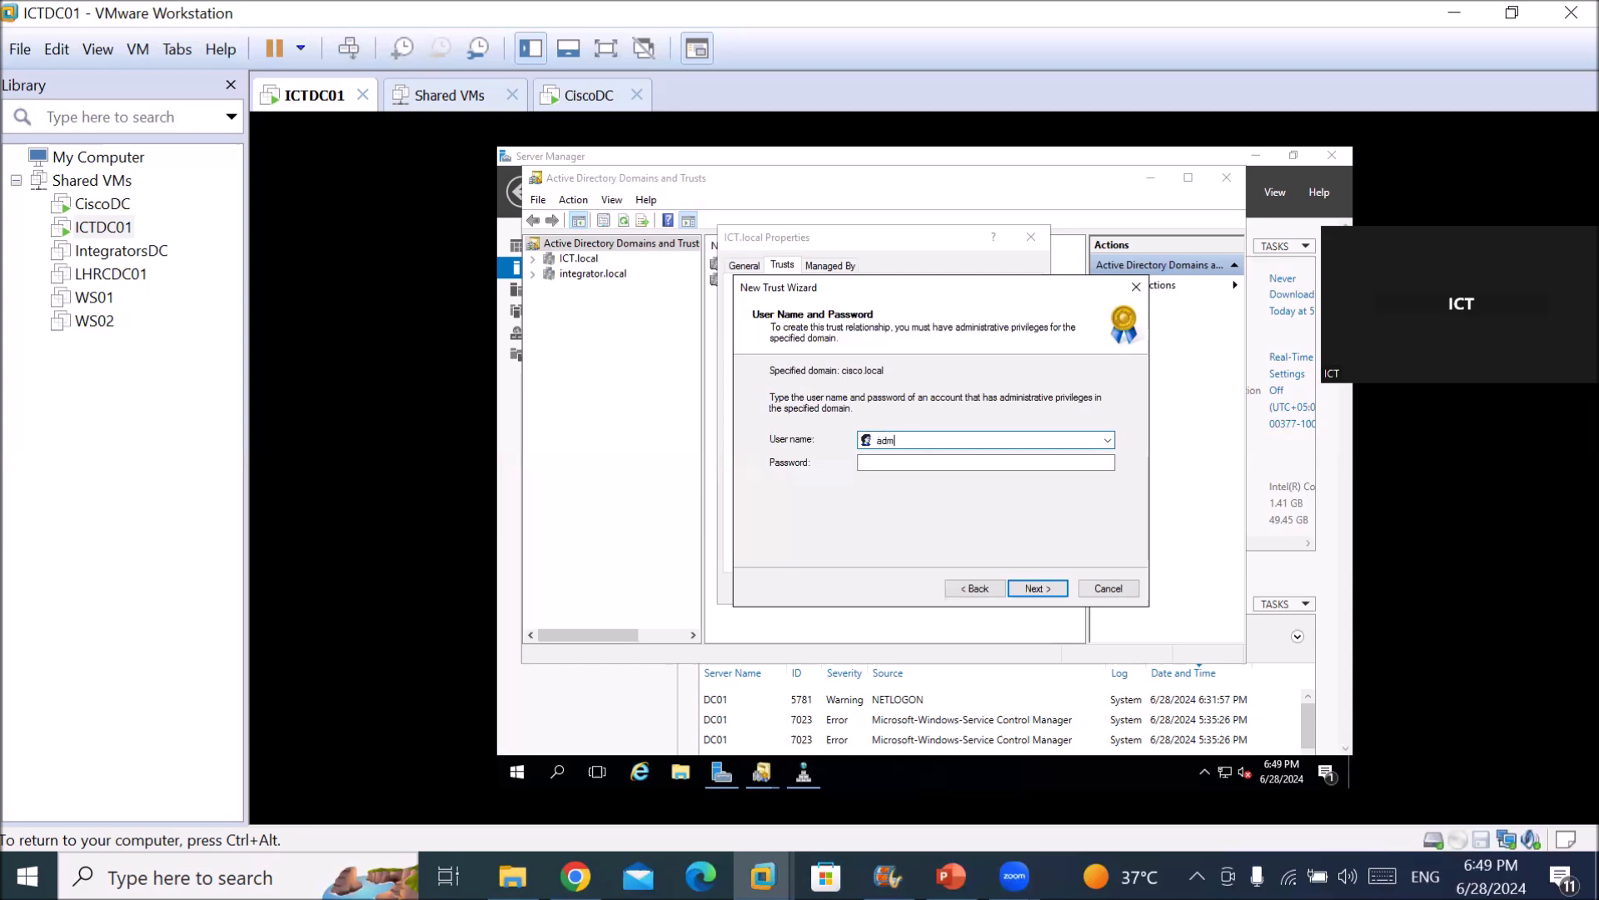
text(inistrator@cisco.local)
key(Tab)
text(123456)
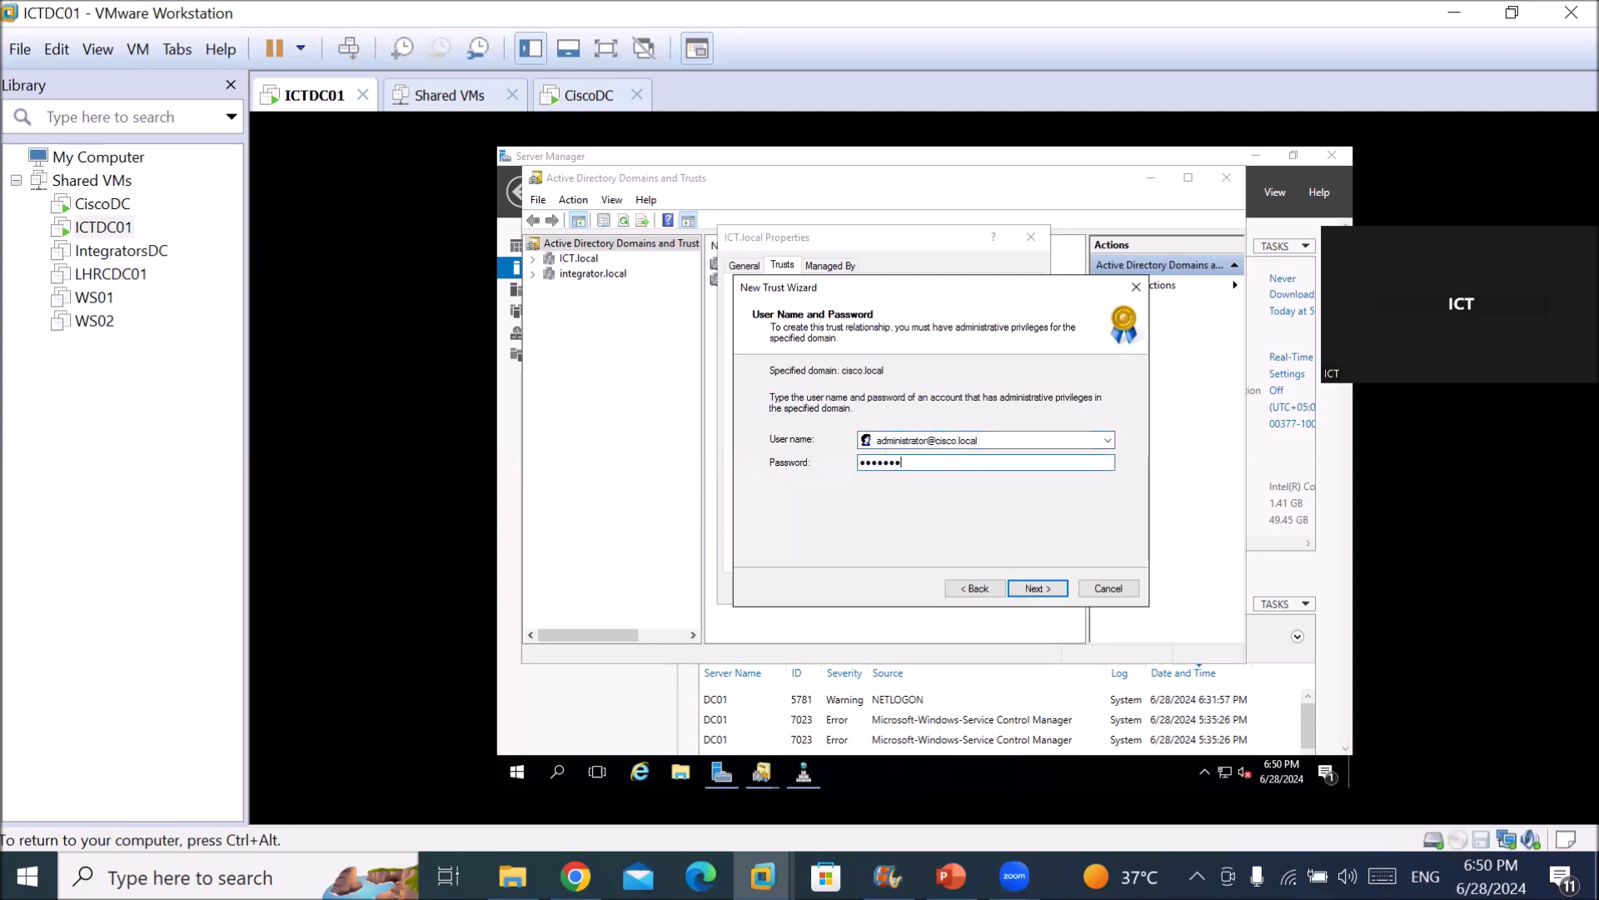
key(Return)
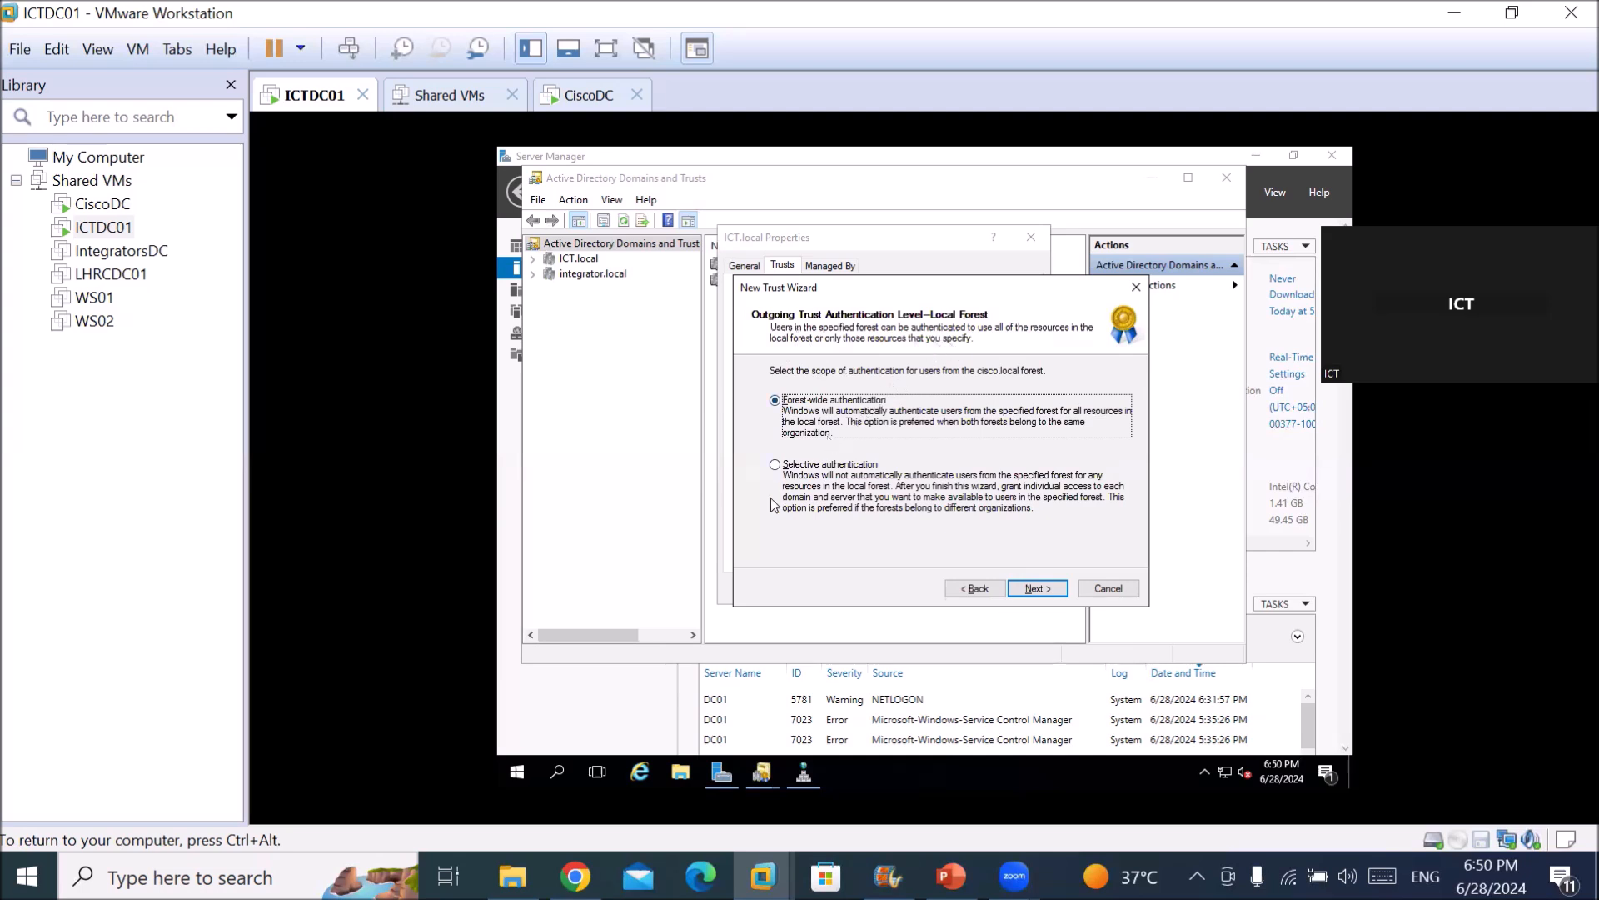
Compare Selective and Forest-wide authentication, keep Forest-wide for the local forest, and continue.
click(803, 468)
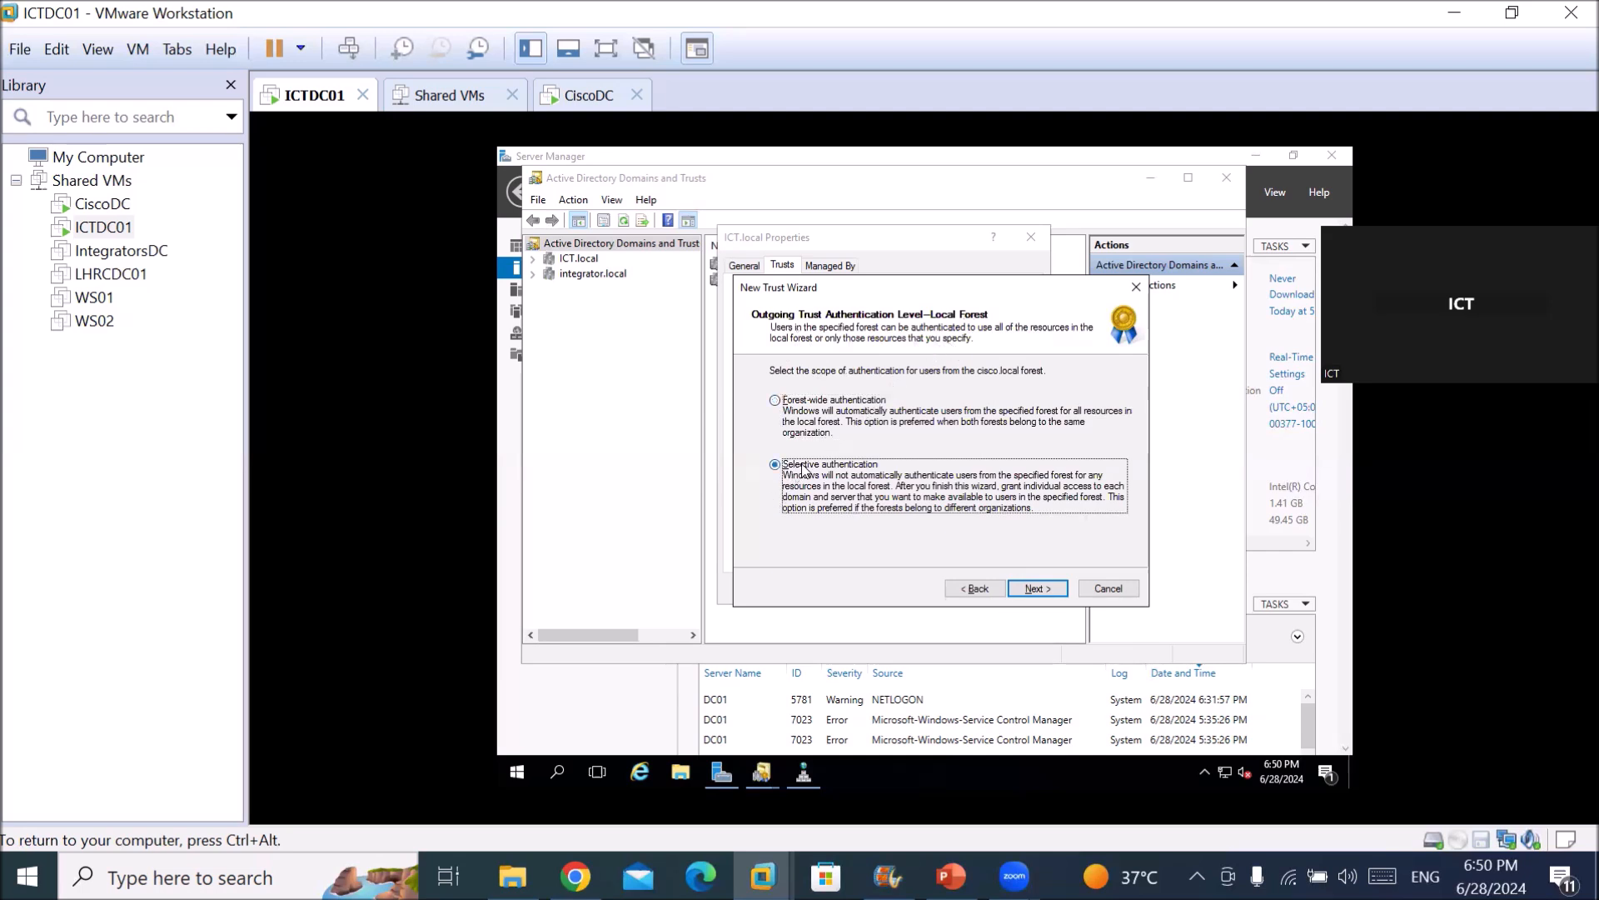
click(799, 401)
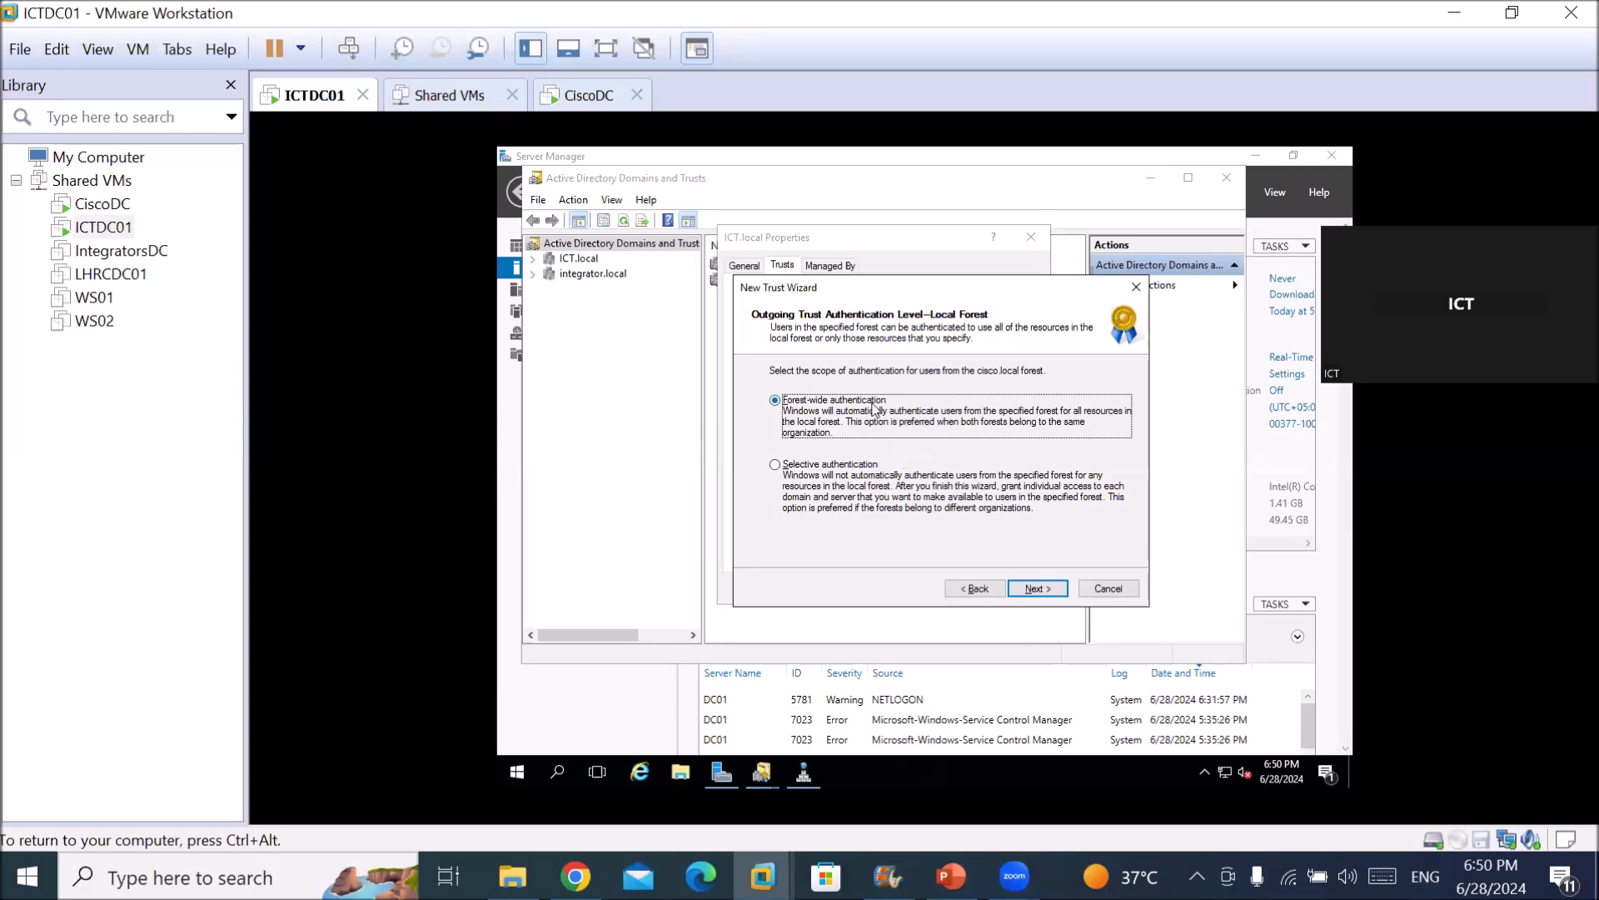
click(830, 471)
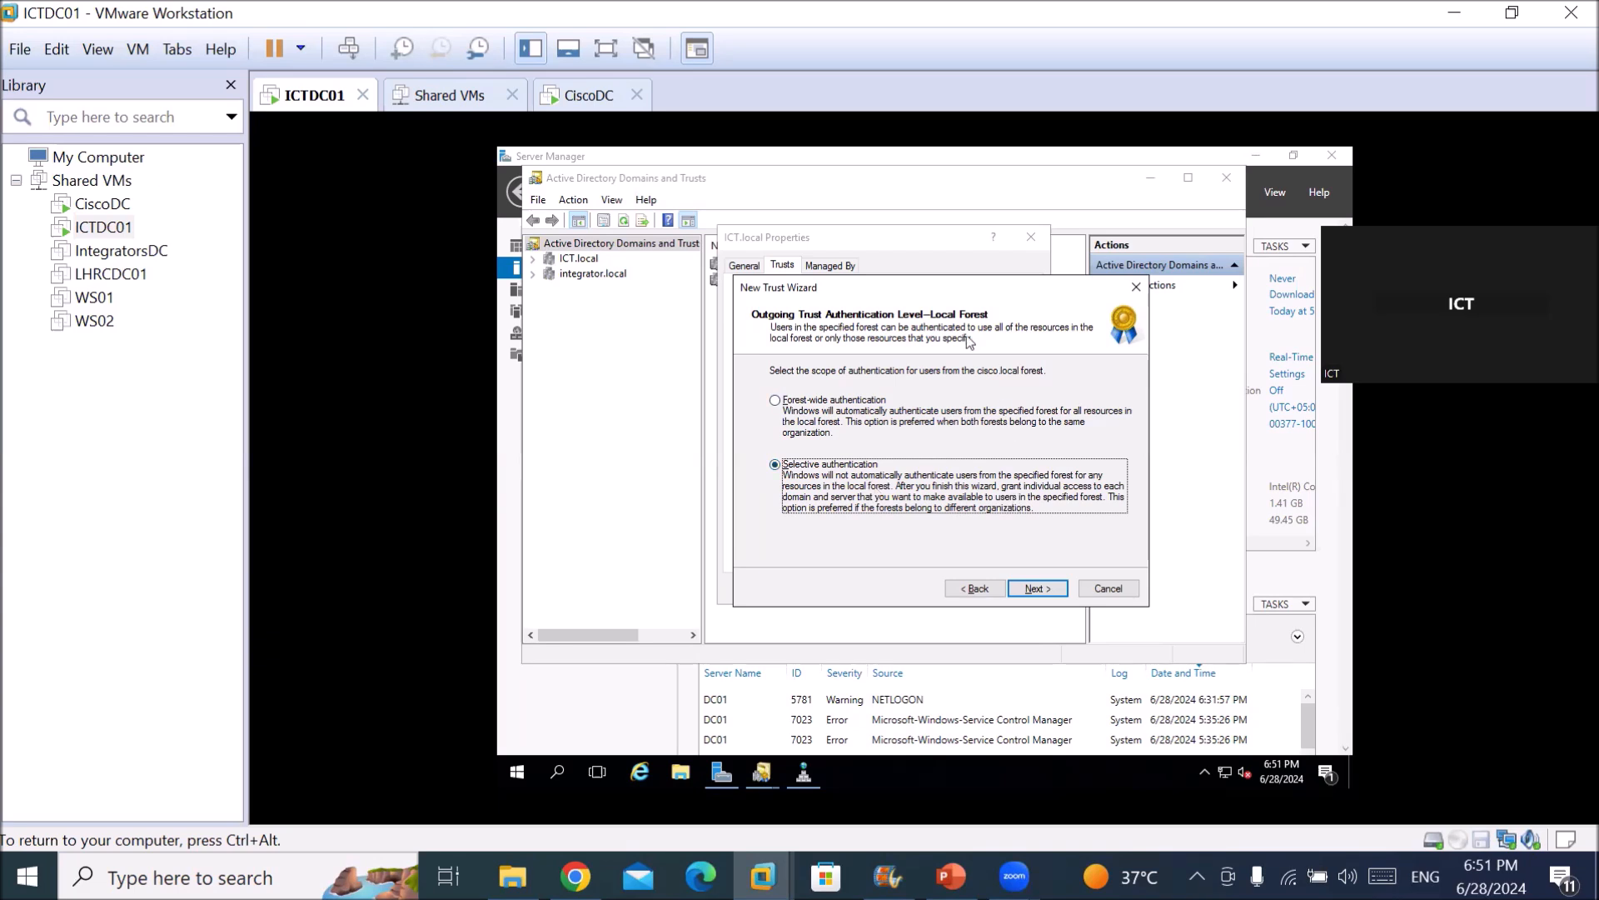
click(874, 407)
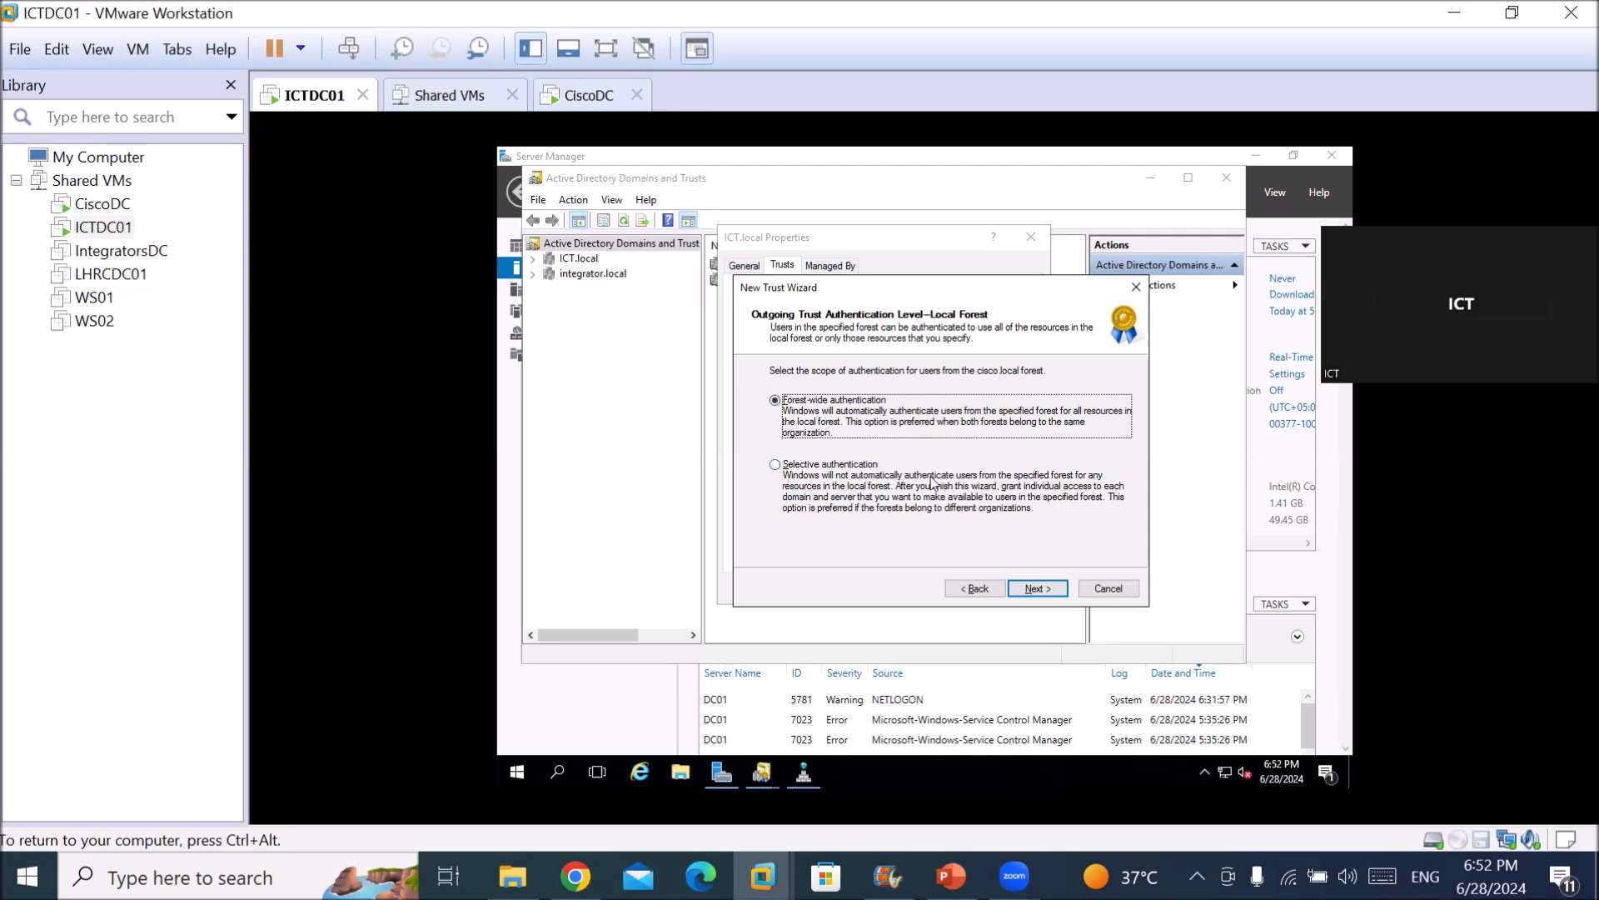
click(1038, 590)
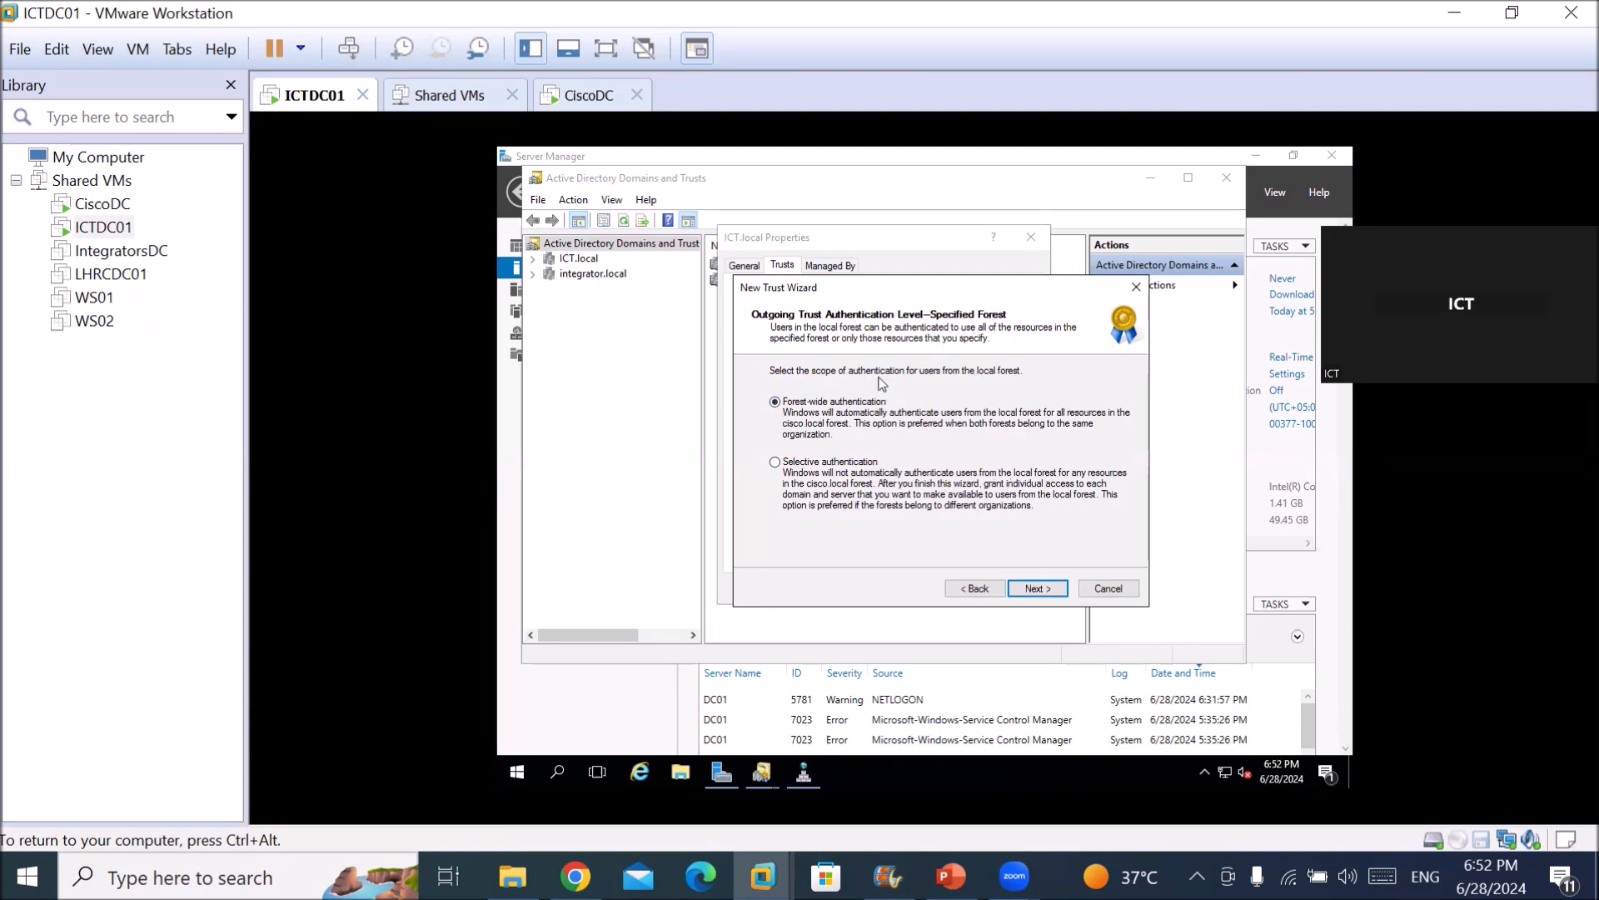
Keep Forest-wide authentication for cisco.local and advance to the Trust Selections Complete summary.
click(1035, 589)
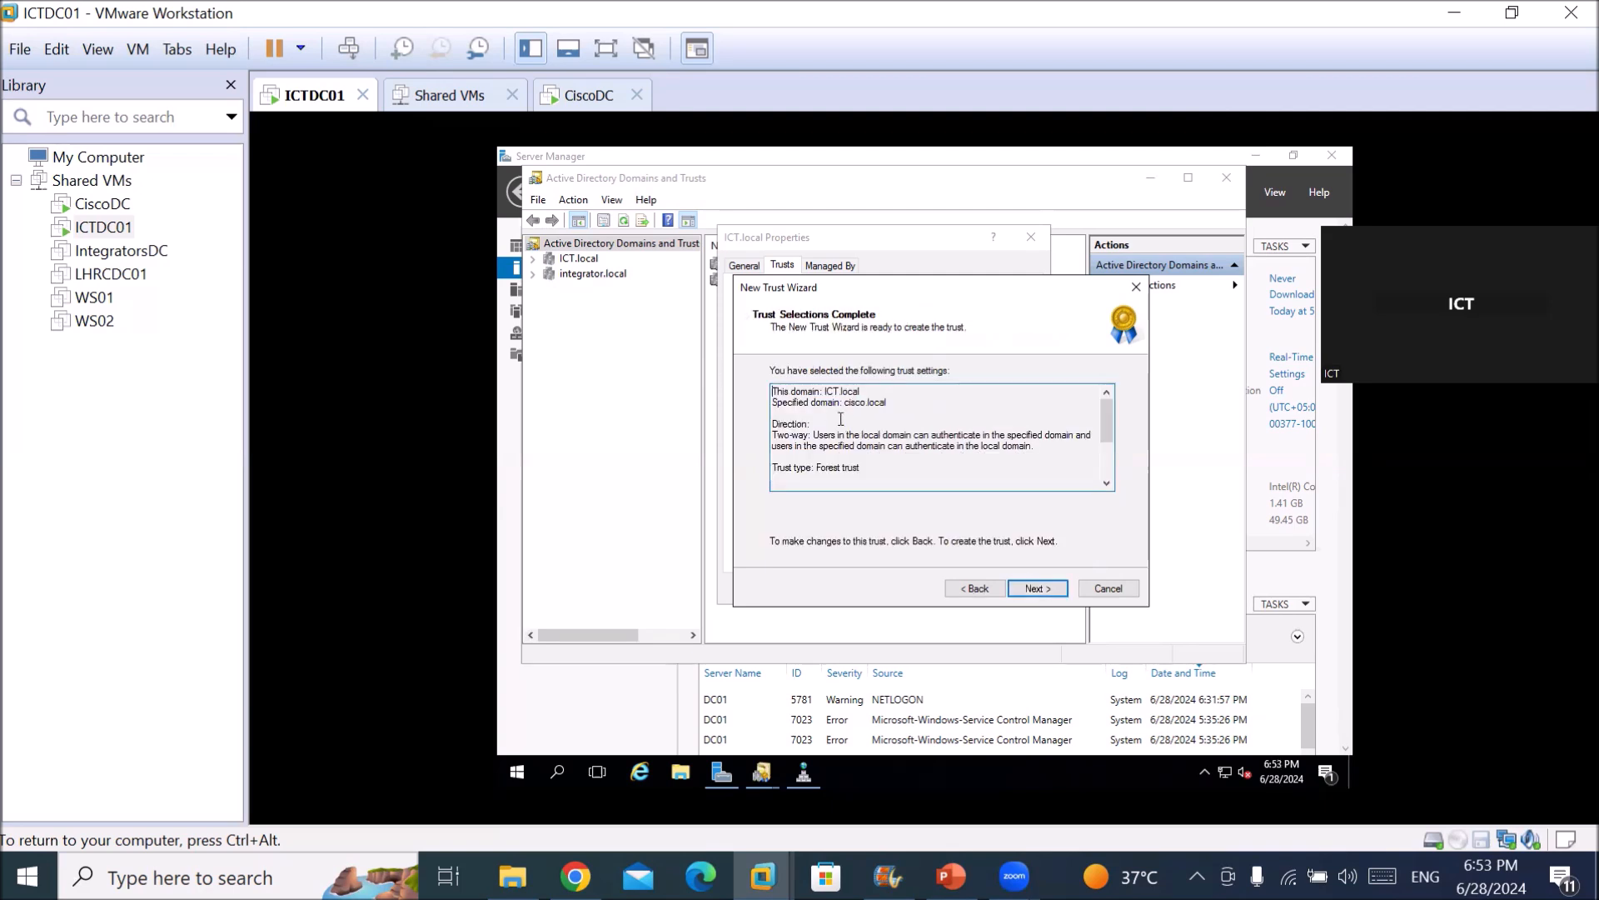
Review the Cisco.local two-way forest trust summary and create the trust.
drag(799, 389, 1012, 448)
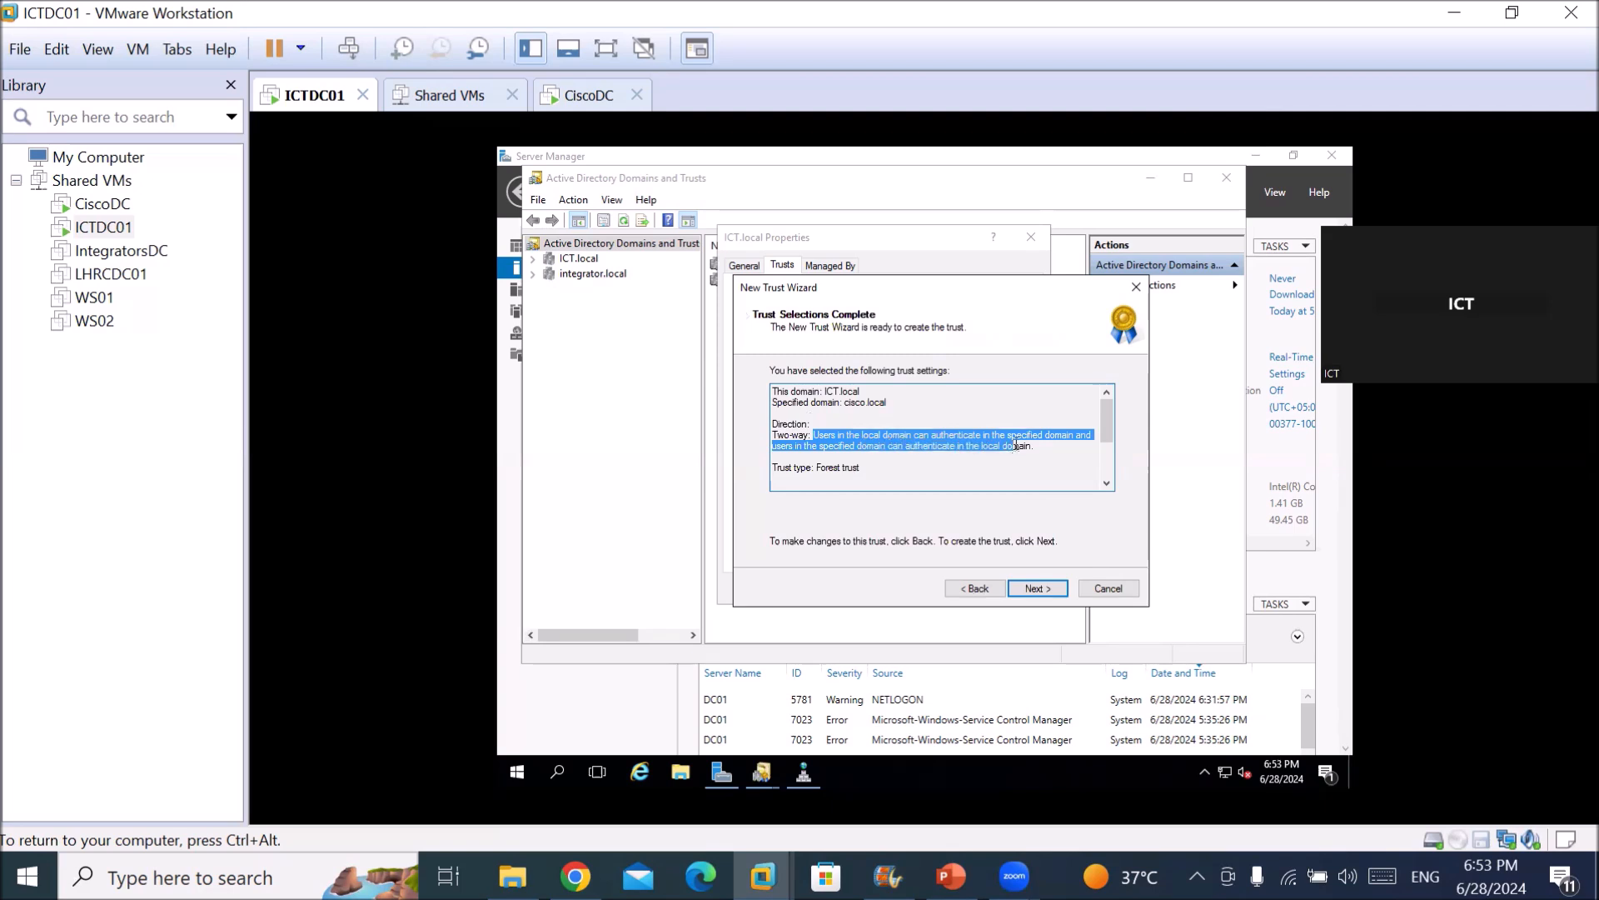
scroll(1013, 448, down, 2)
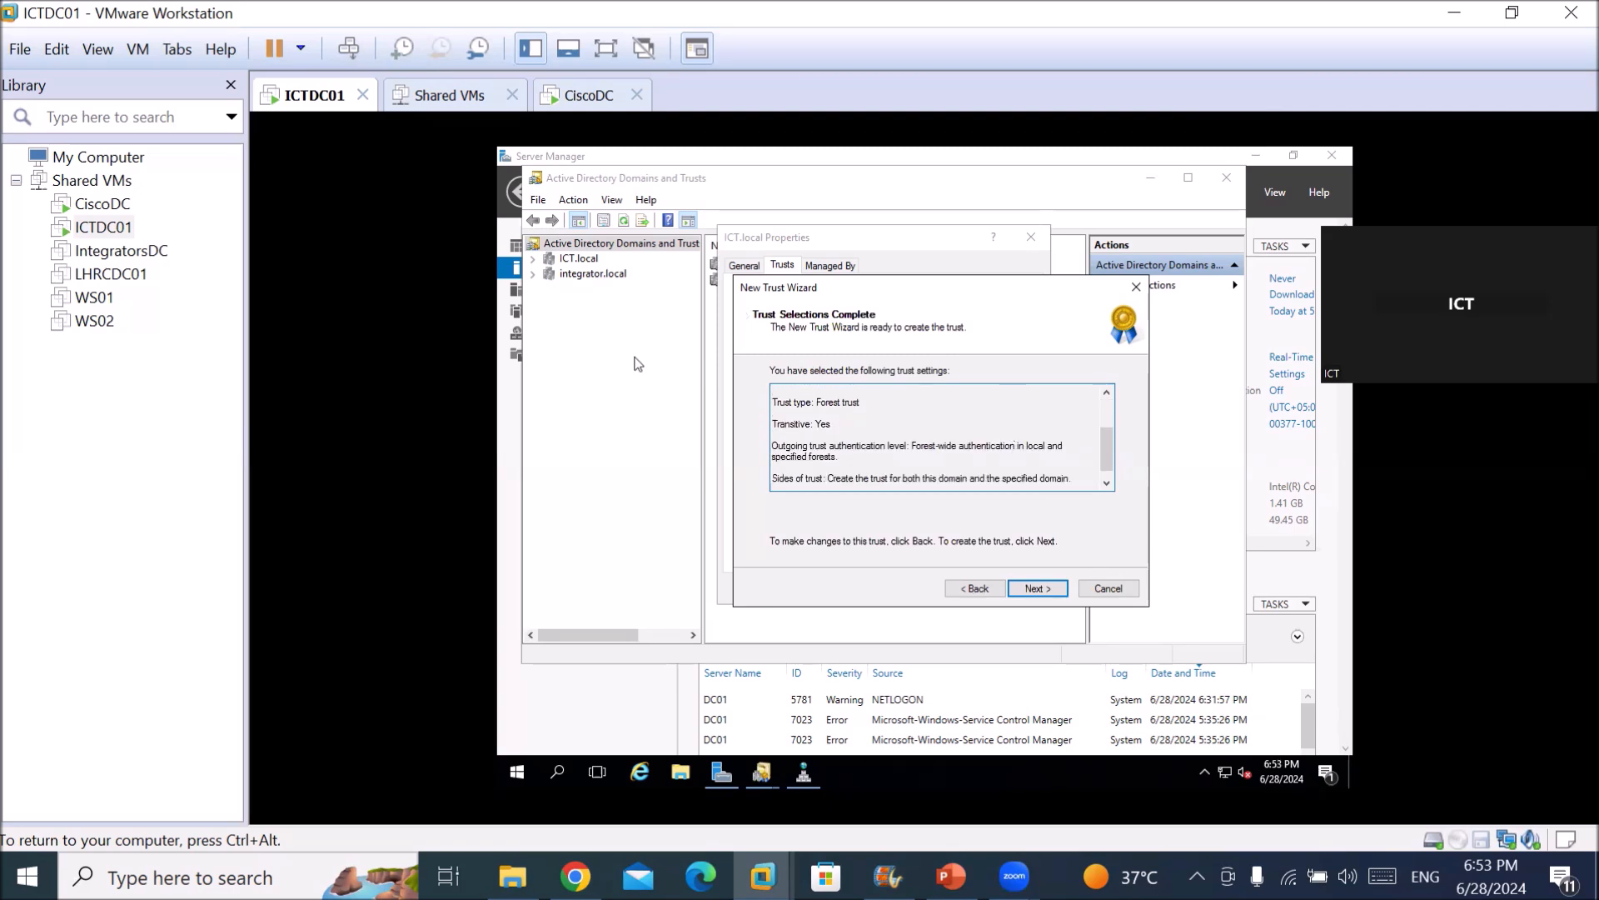
drag(806, 401, 902, 481)
click(823, 444)
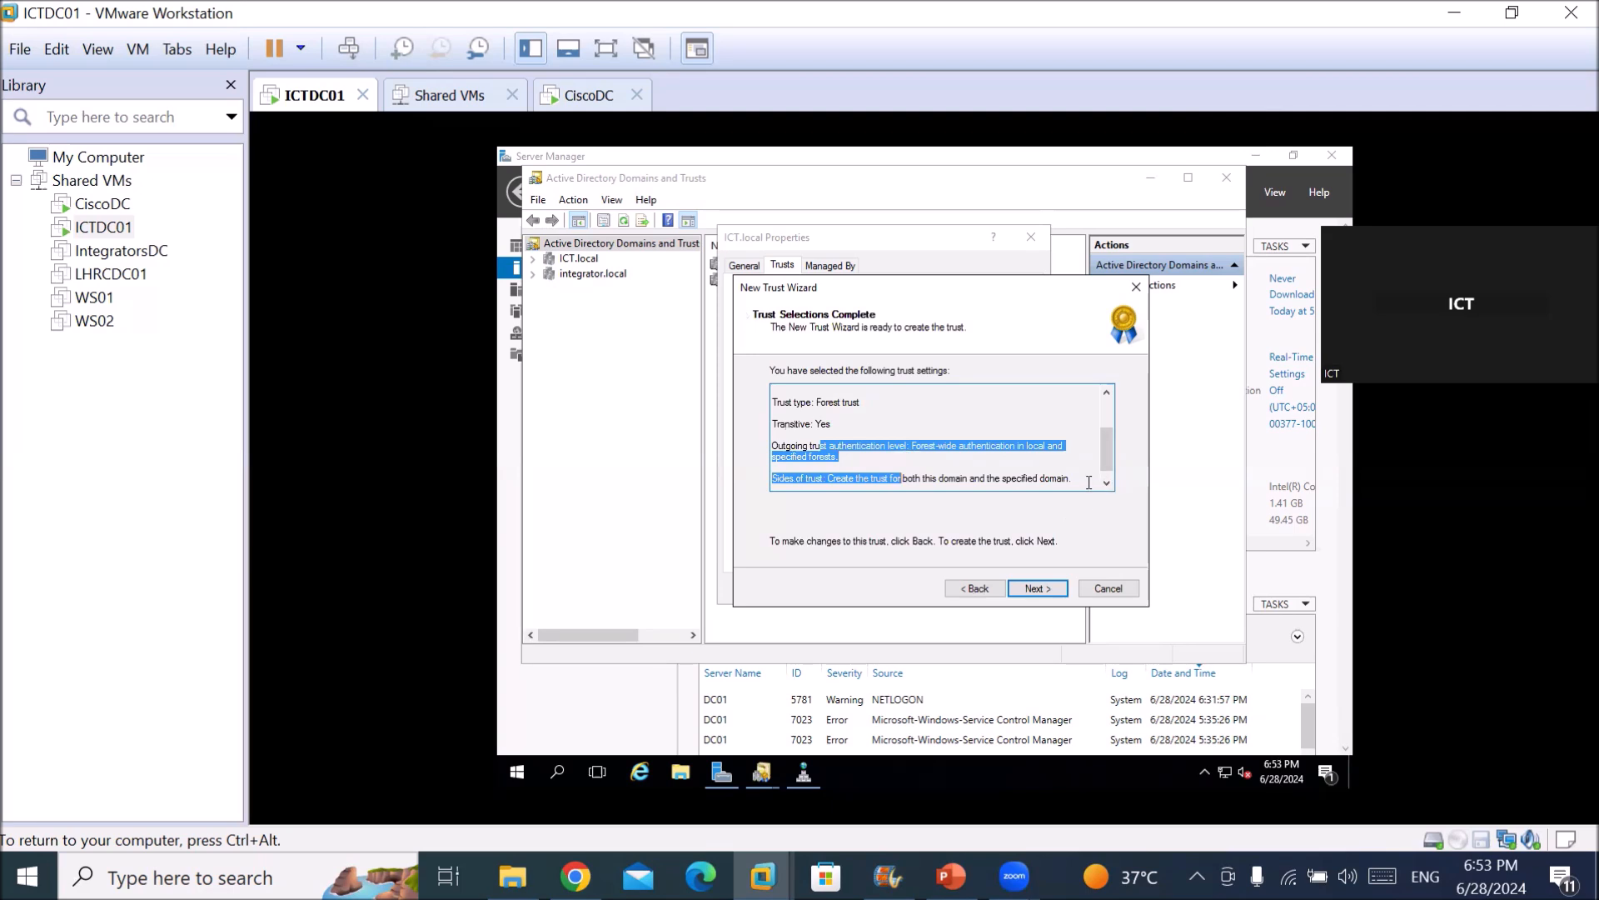
click(1112, 483)
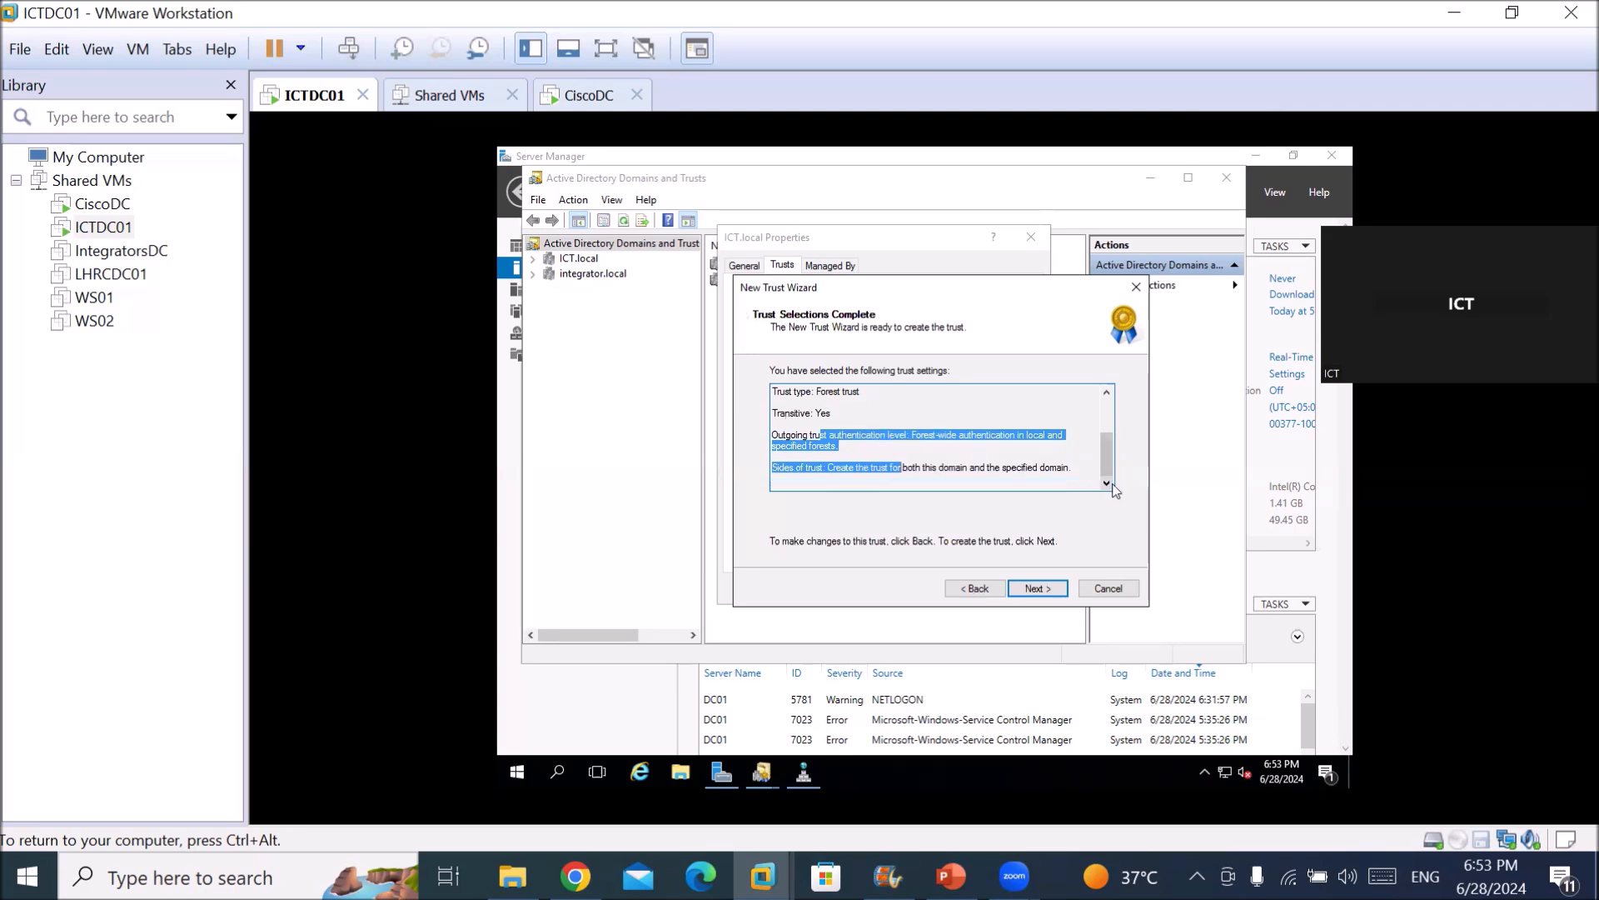
click(1041, 585)
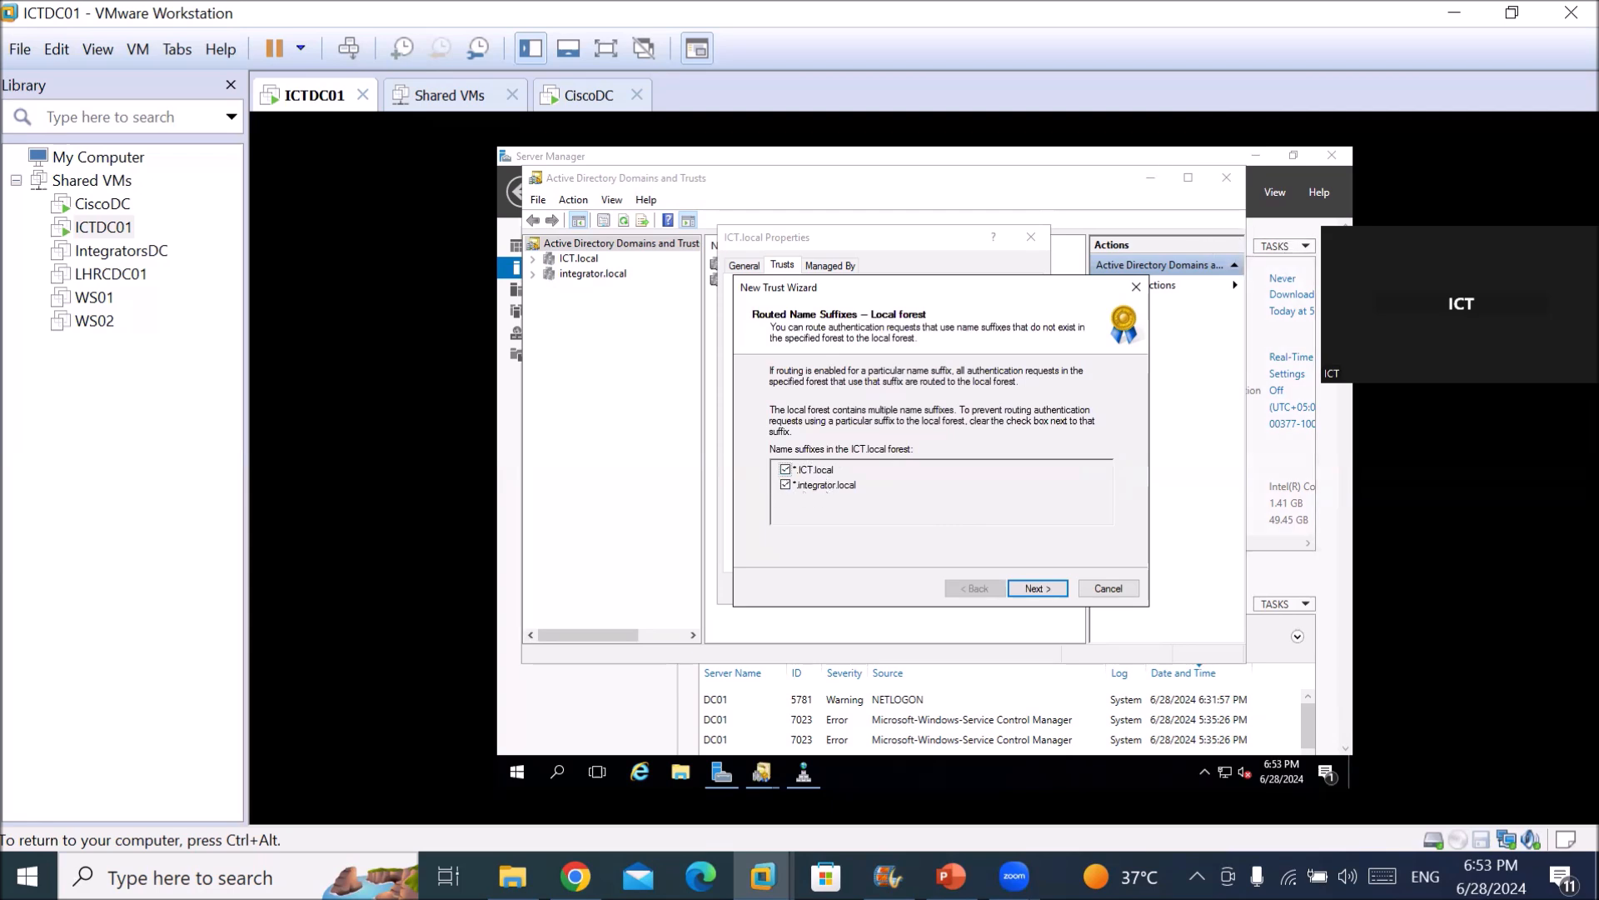
Keep *.ICT.local and *.integrator.local routed and confirm the trust was created successfully.
click(1052, 587)
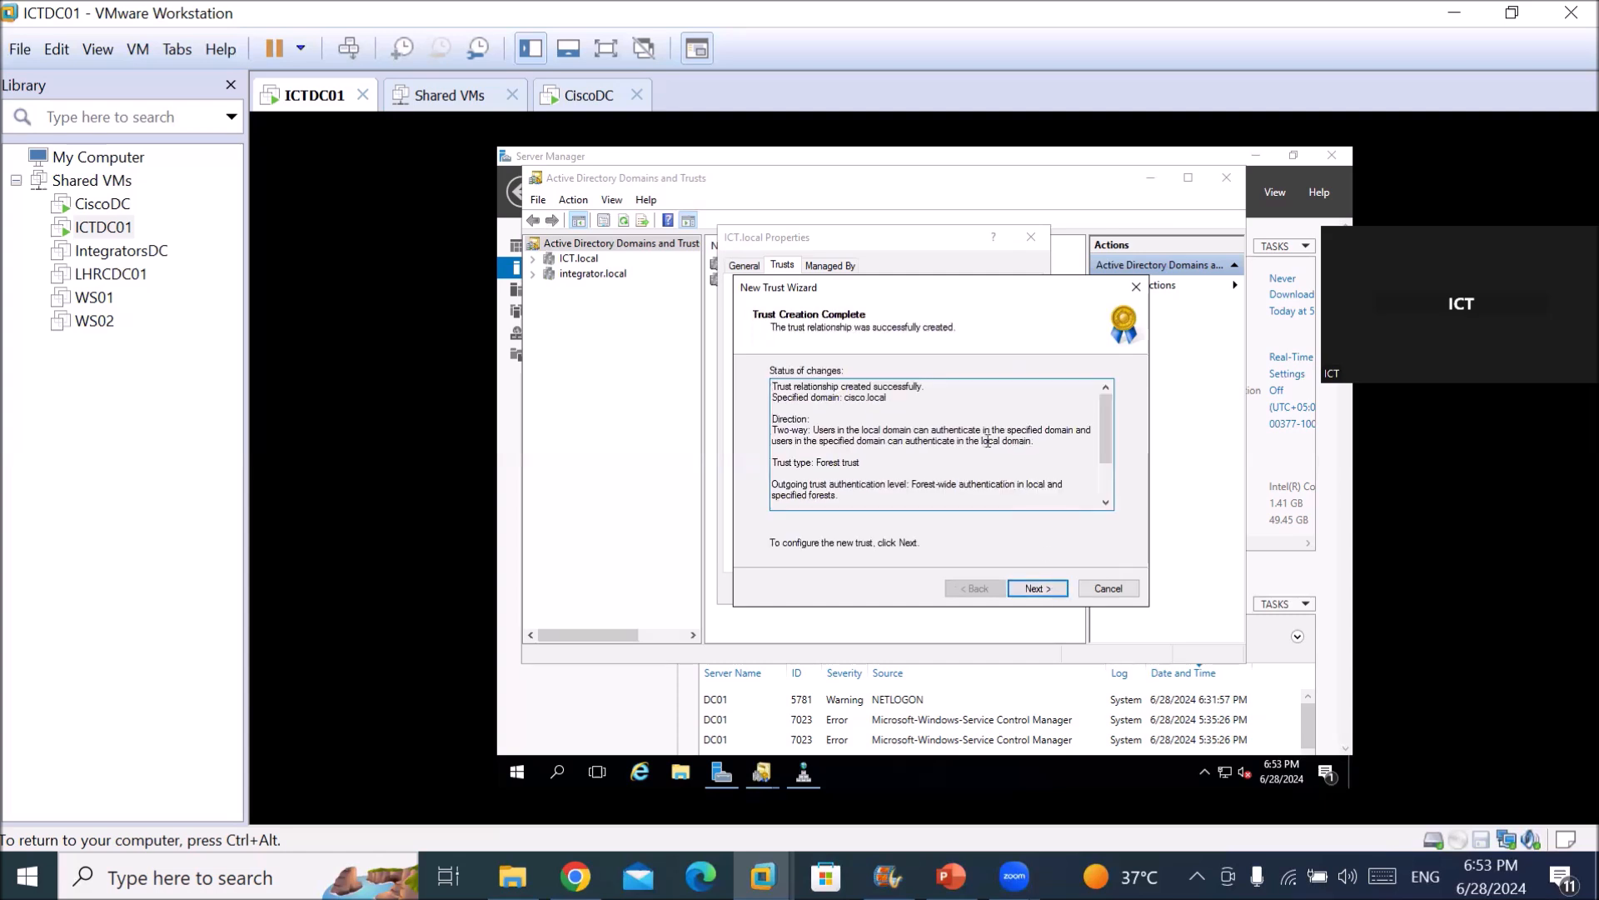
double_click(885, 385)
scroll(867, 415, down, 1)
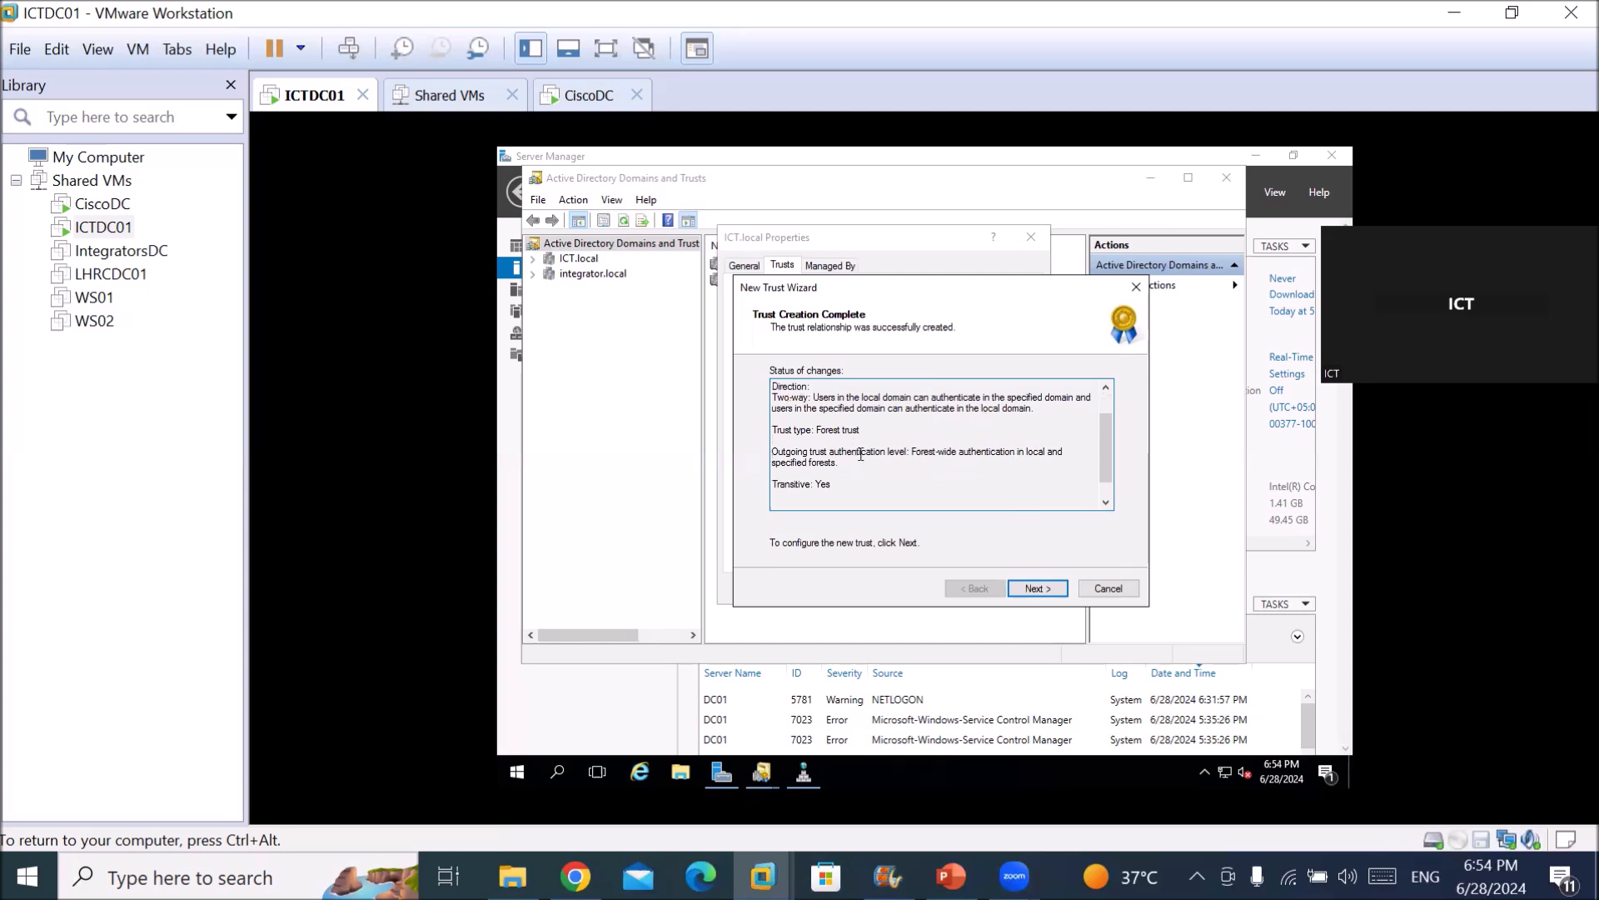
scroll(861, 454, down, 1)
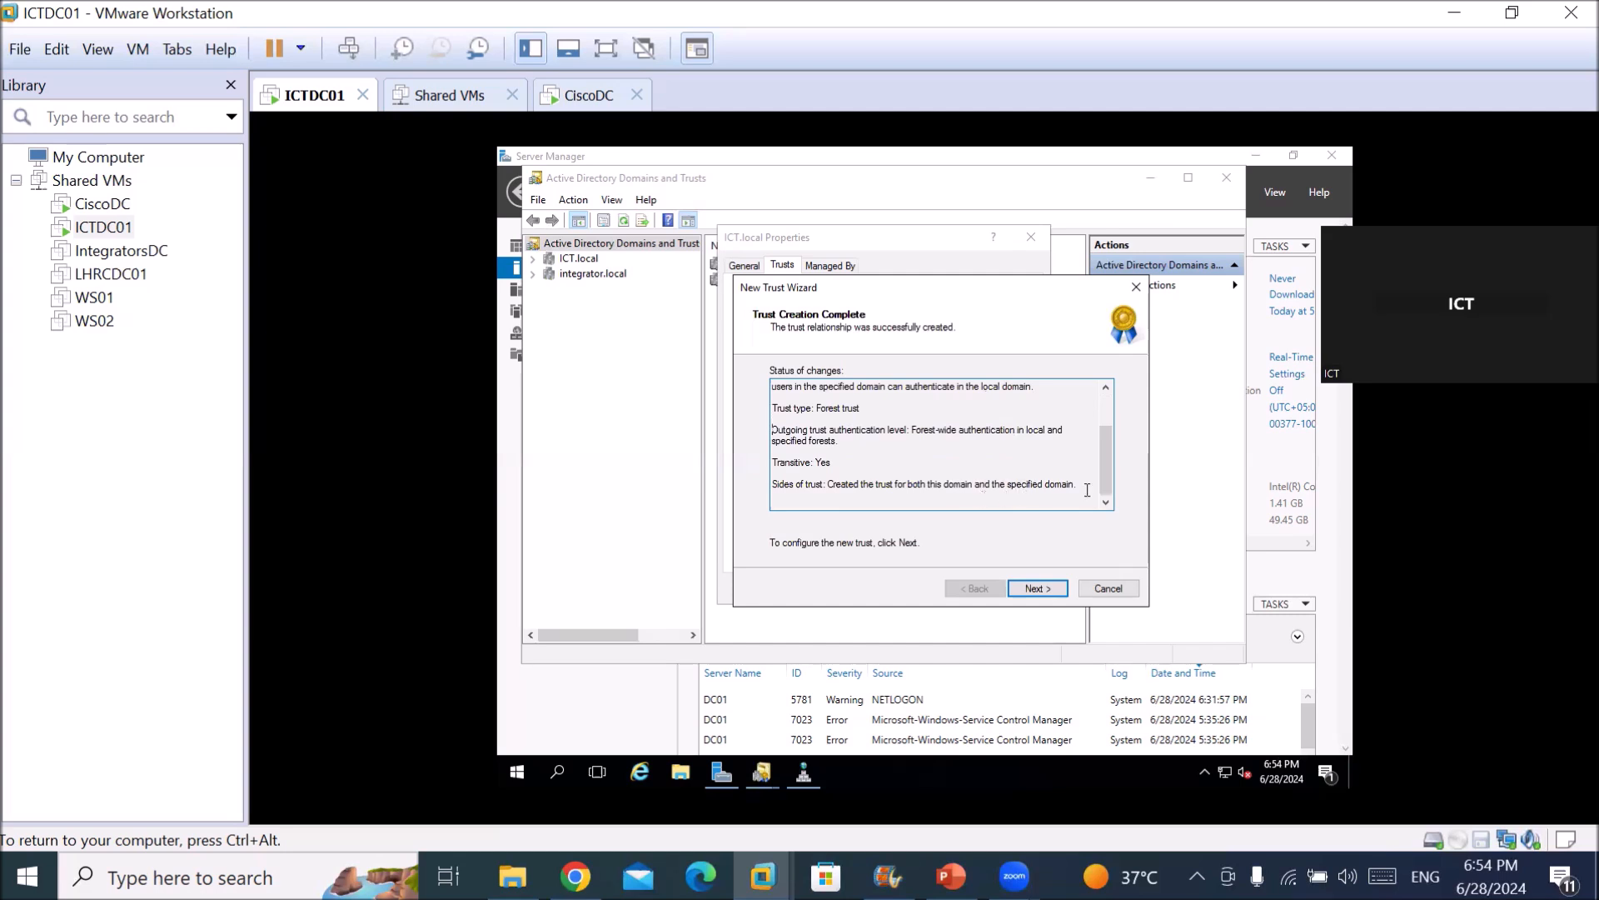
click(1046, 591)
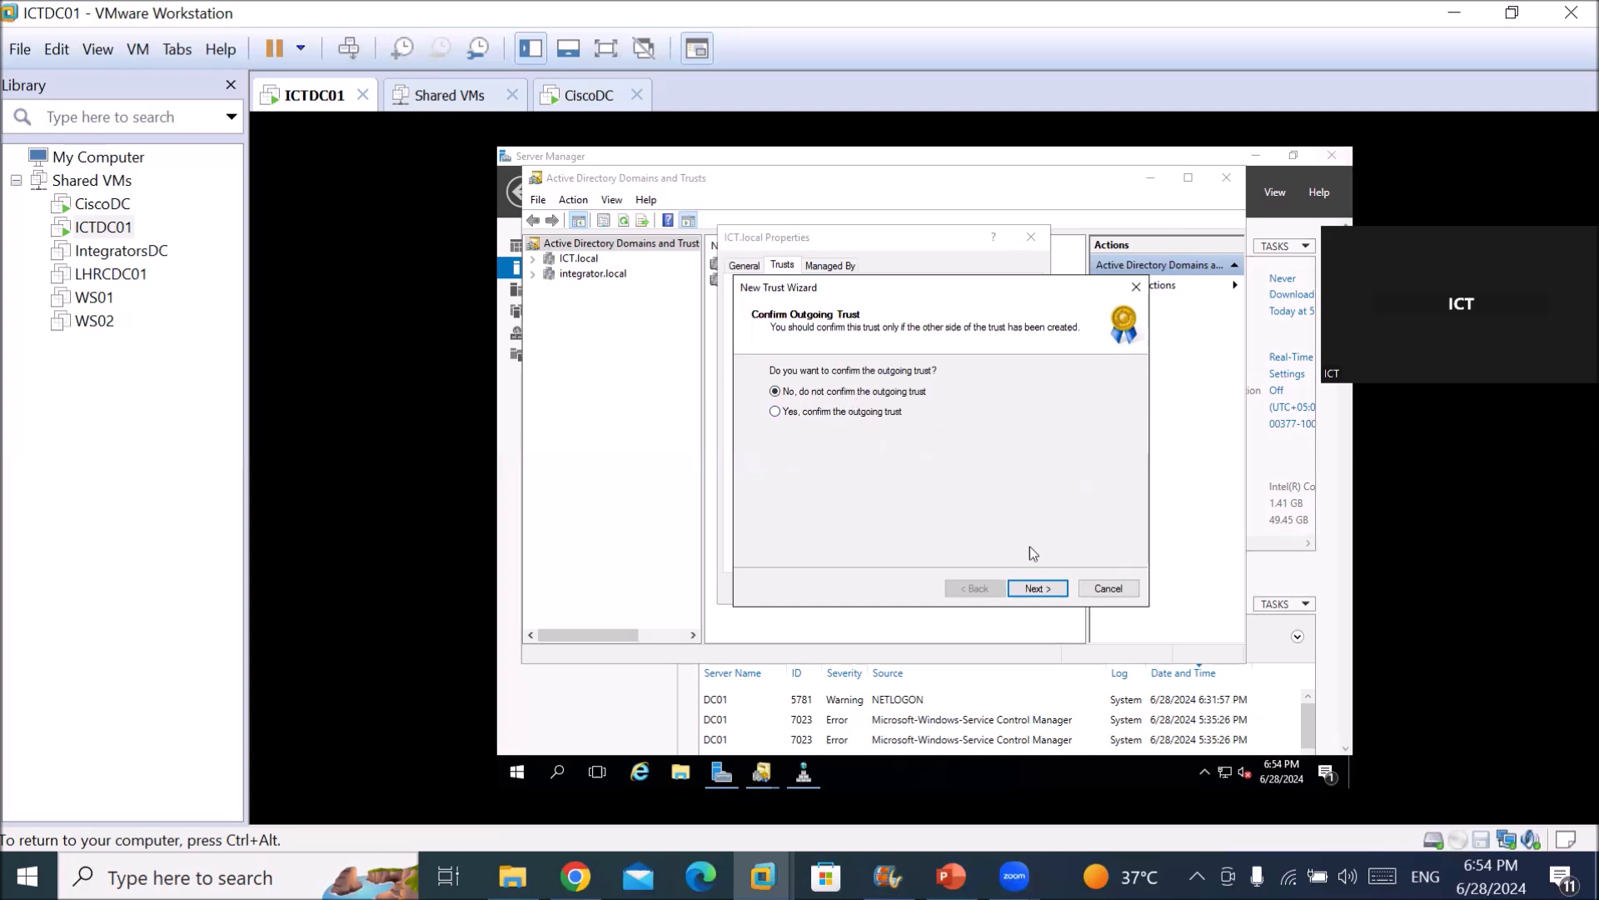
Leave both outgoing and incoming trusts unconfirmed and finish the New Trust Wizard.
click(1031, 591)
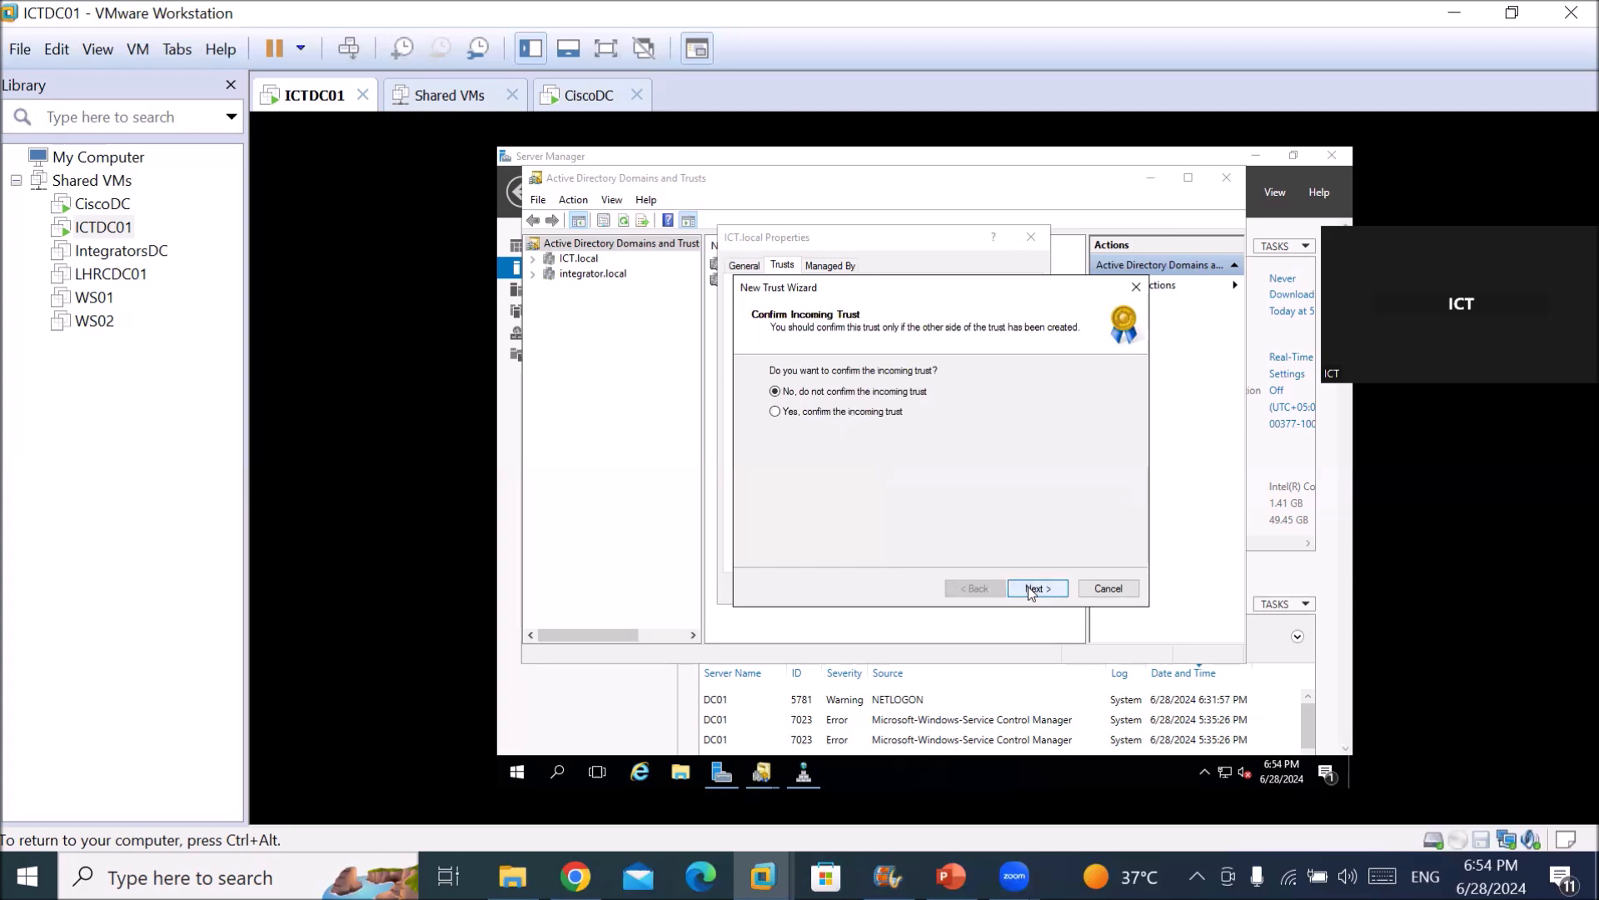
click(1031, 591)
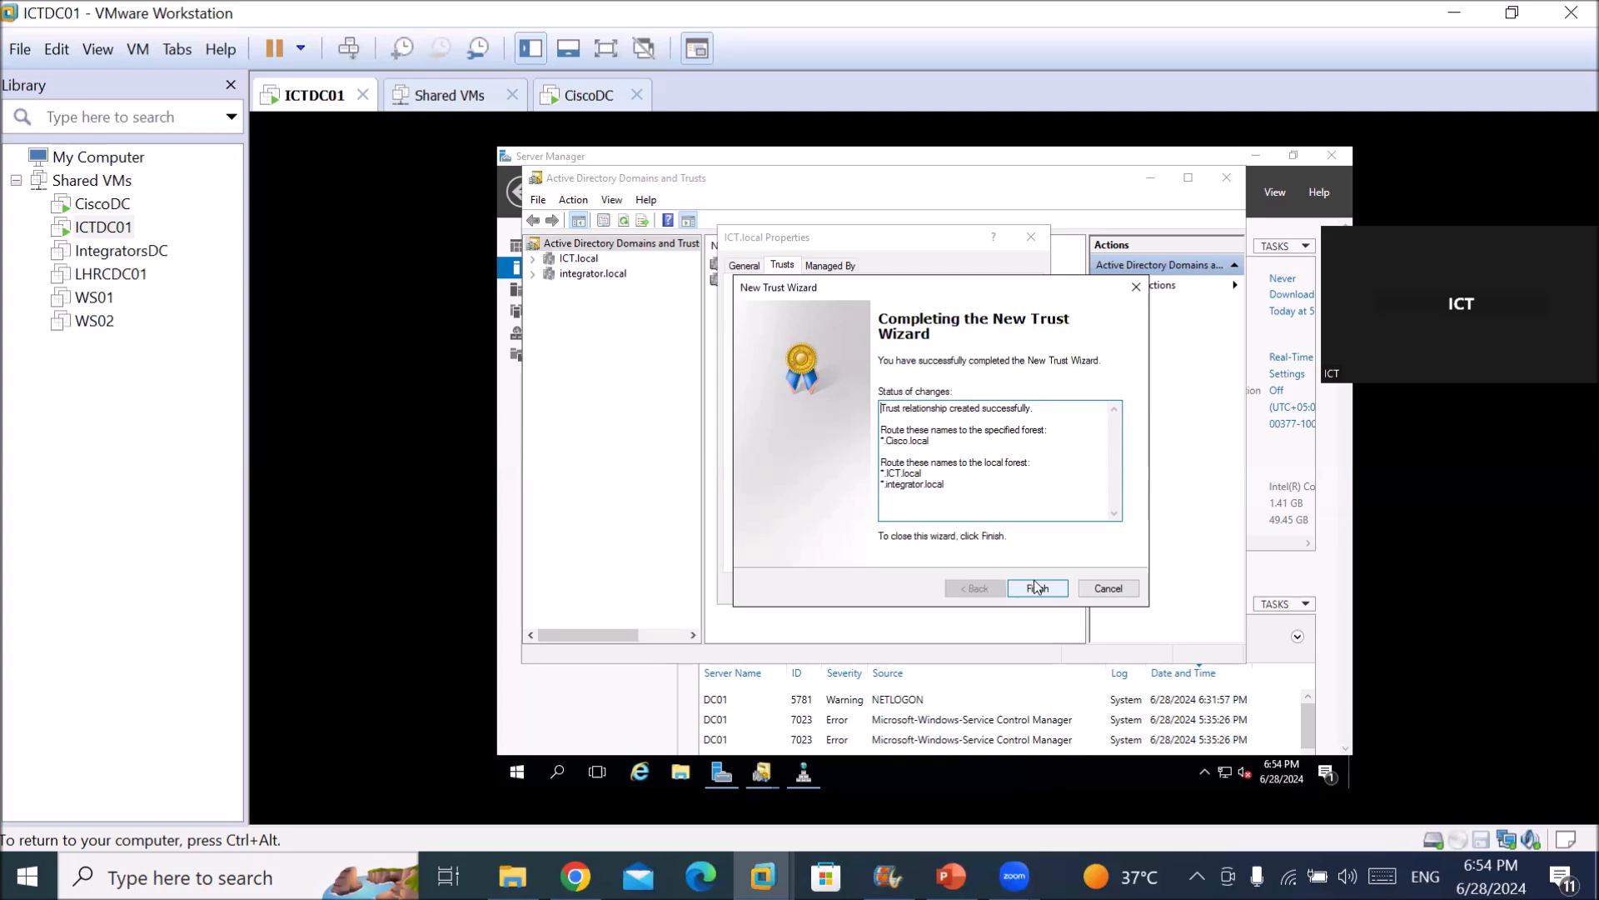
click(1037, 590)
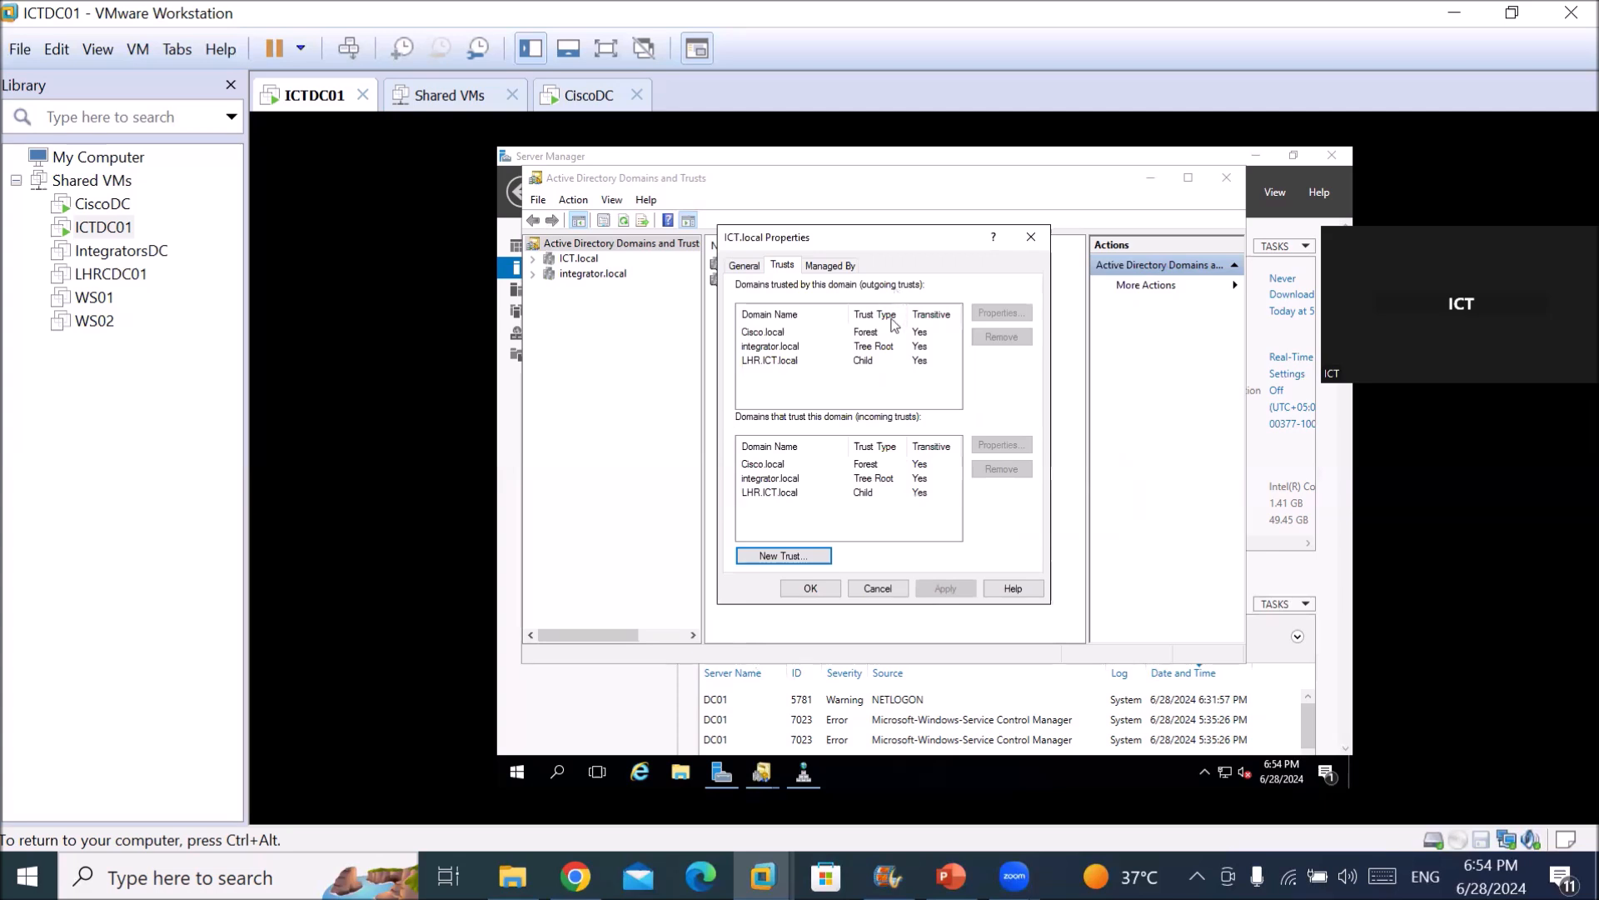
Inspect the LHR.ICT.local and Cisco.local trust entries, then close ICT.local Properties.
click(871, 353)
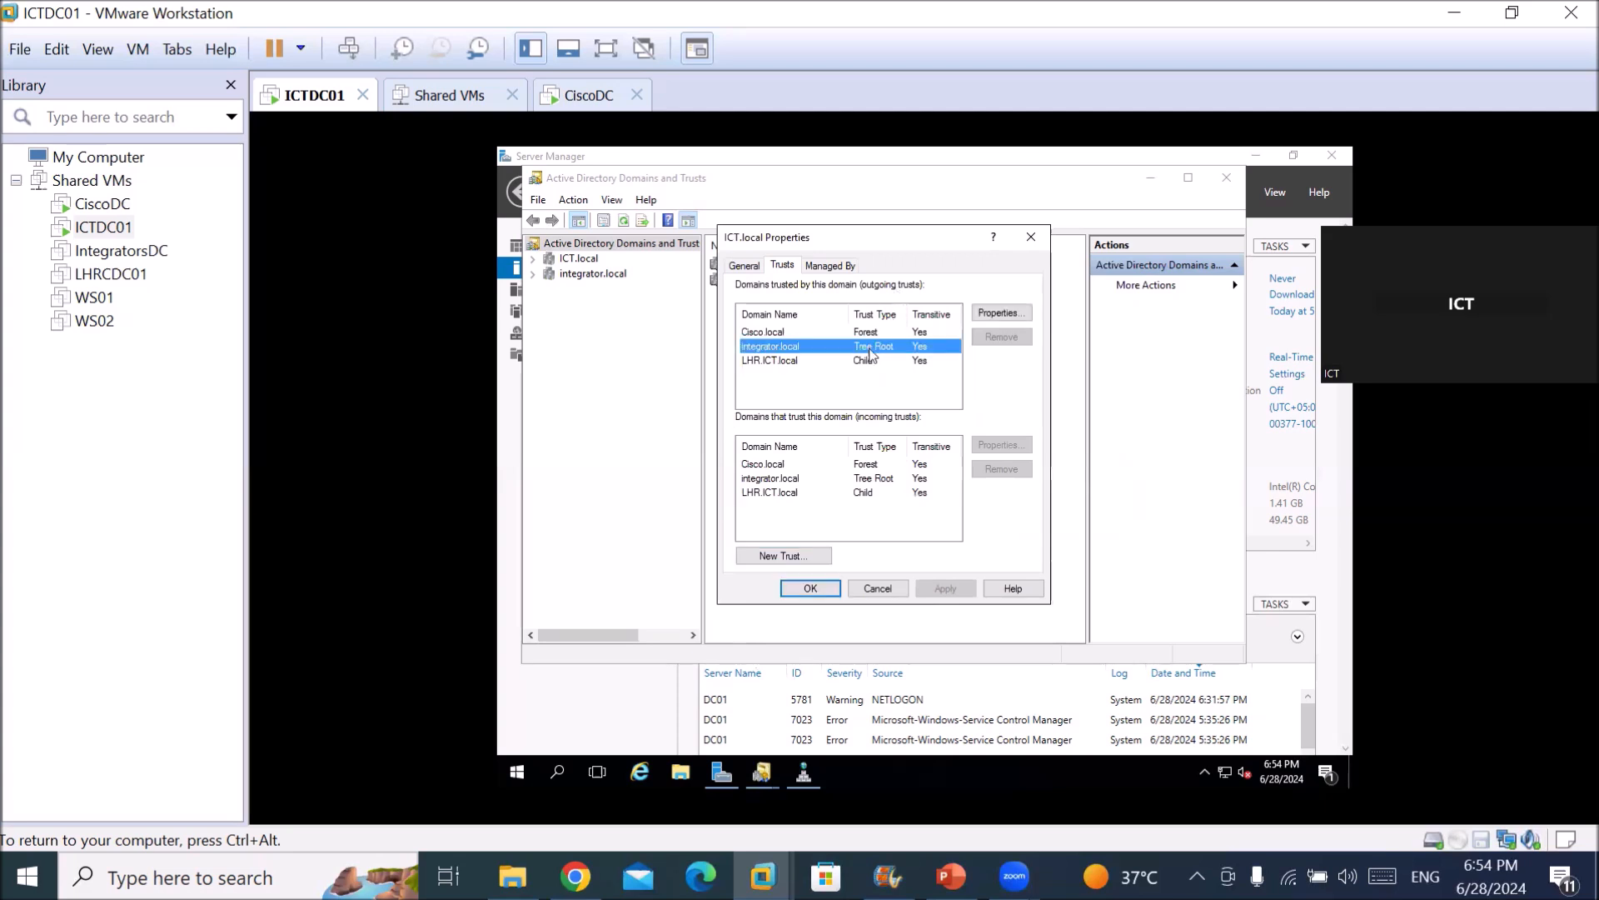
click(864, 363)
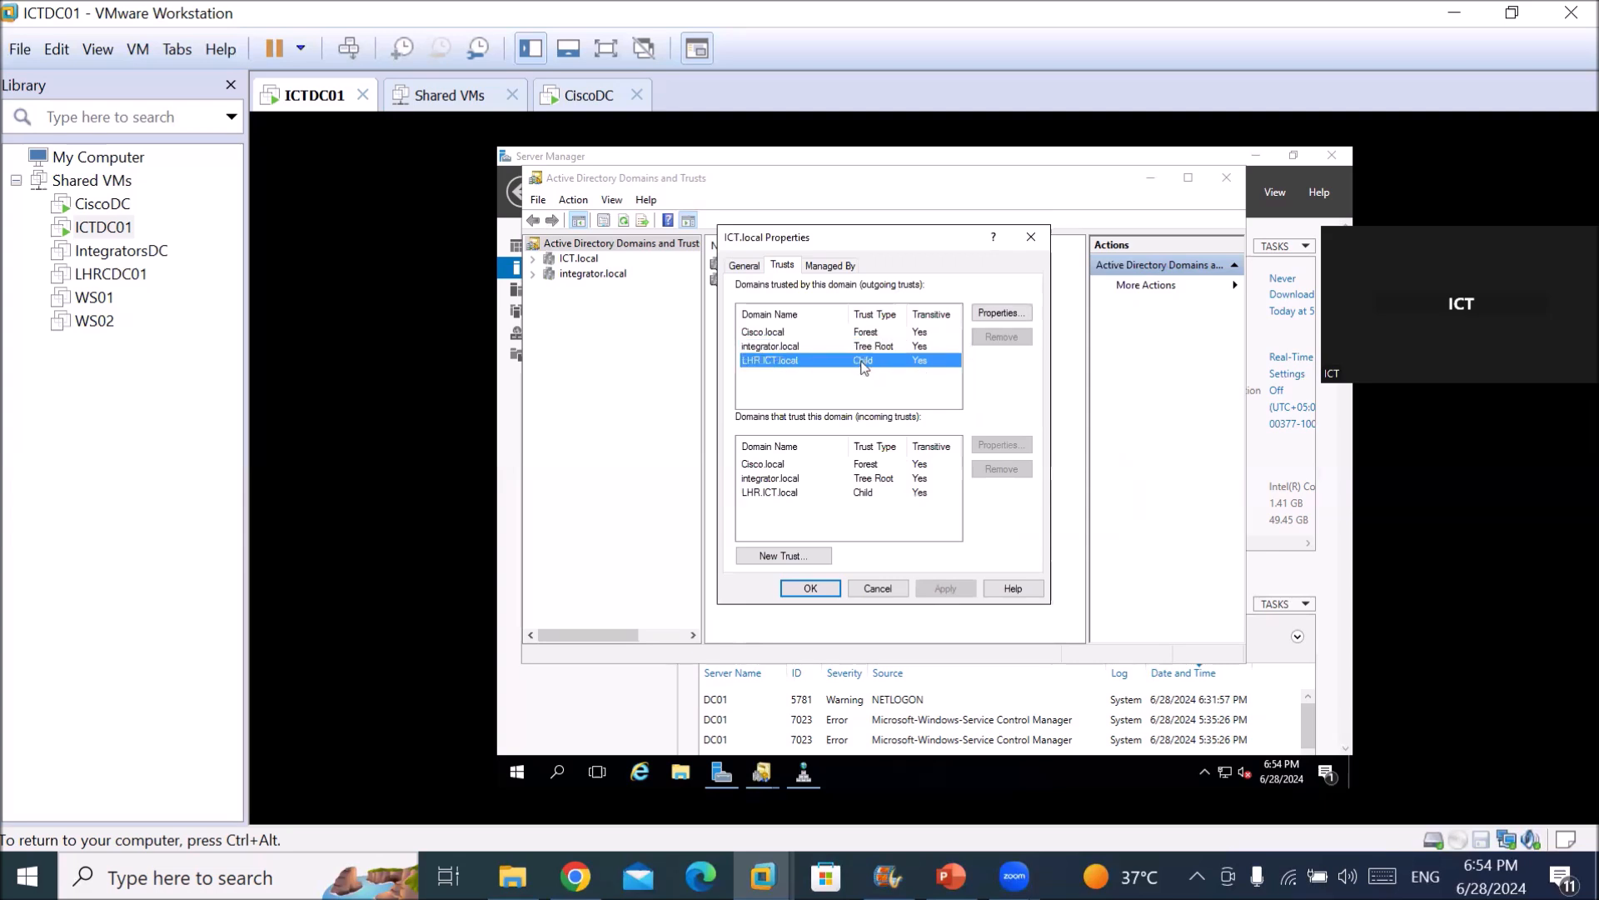
click(871, 334)
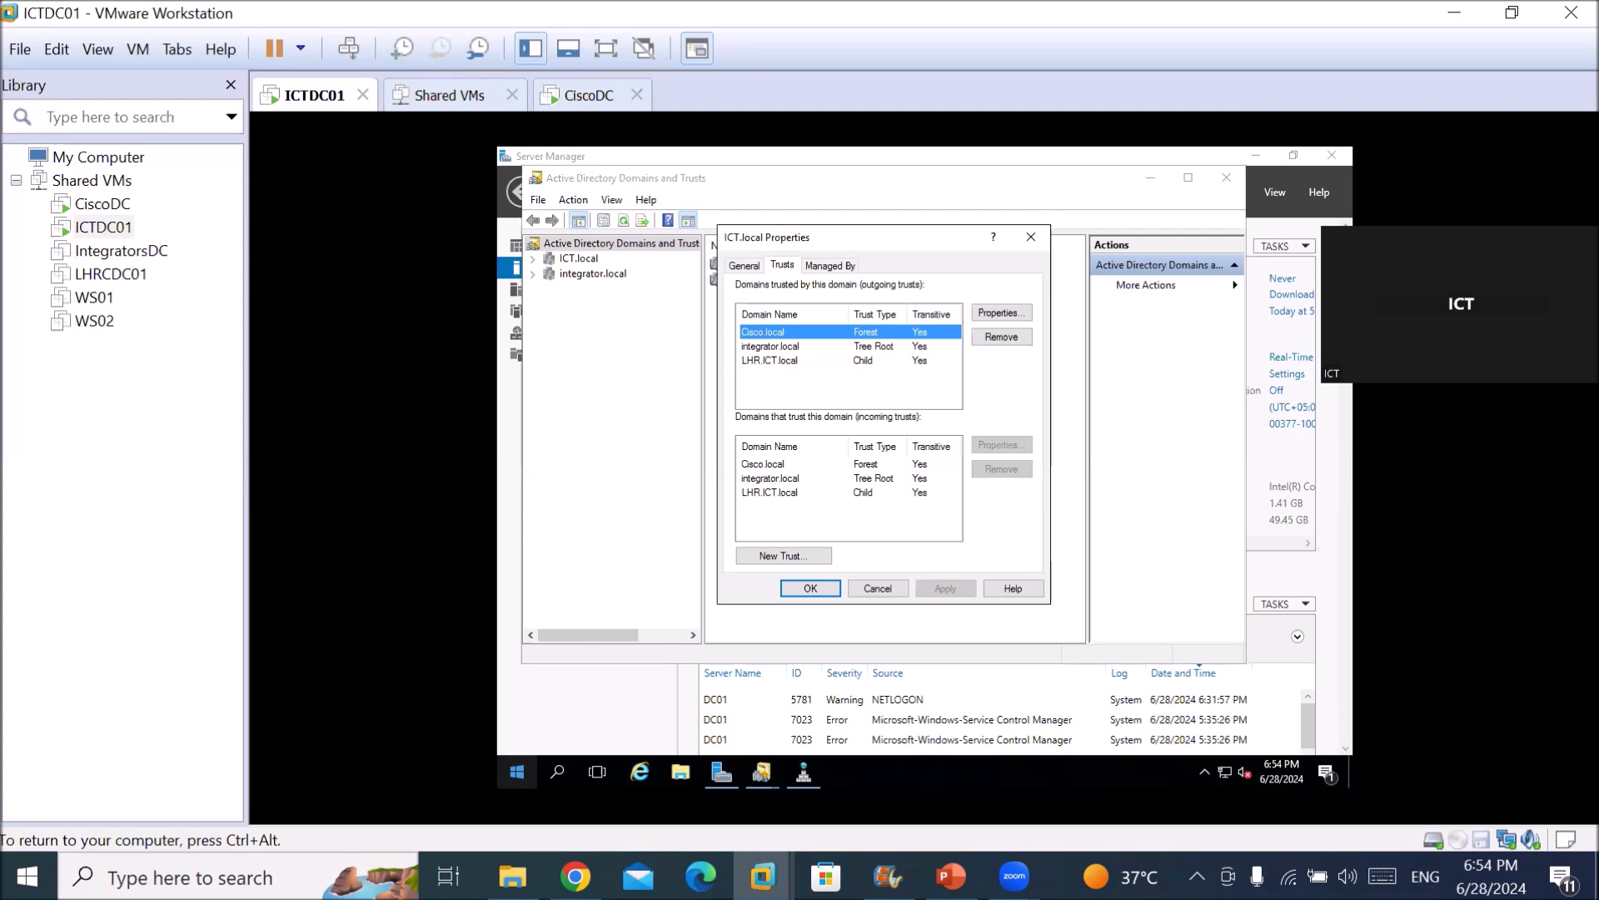
key(ctrl+alt)
click(783, 604)
click(809, 588)
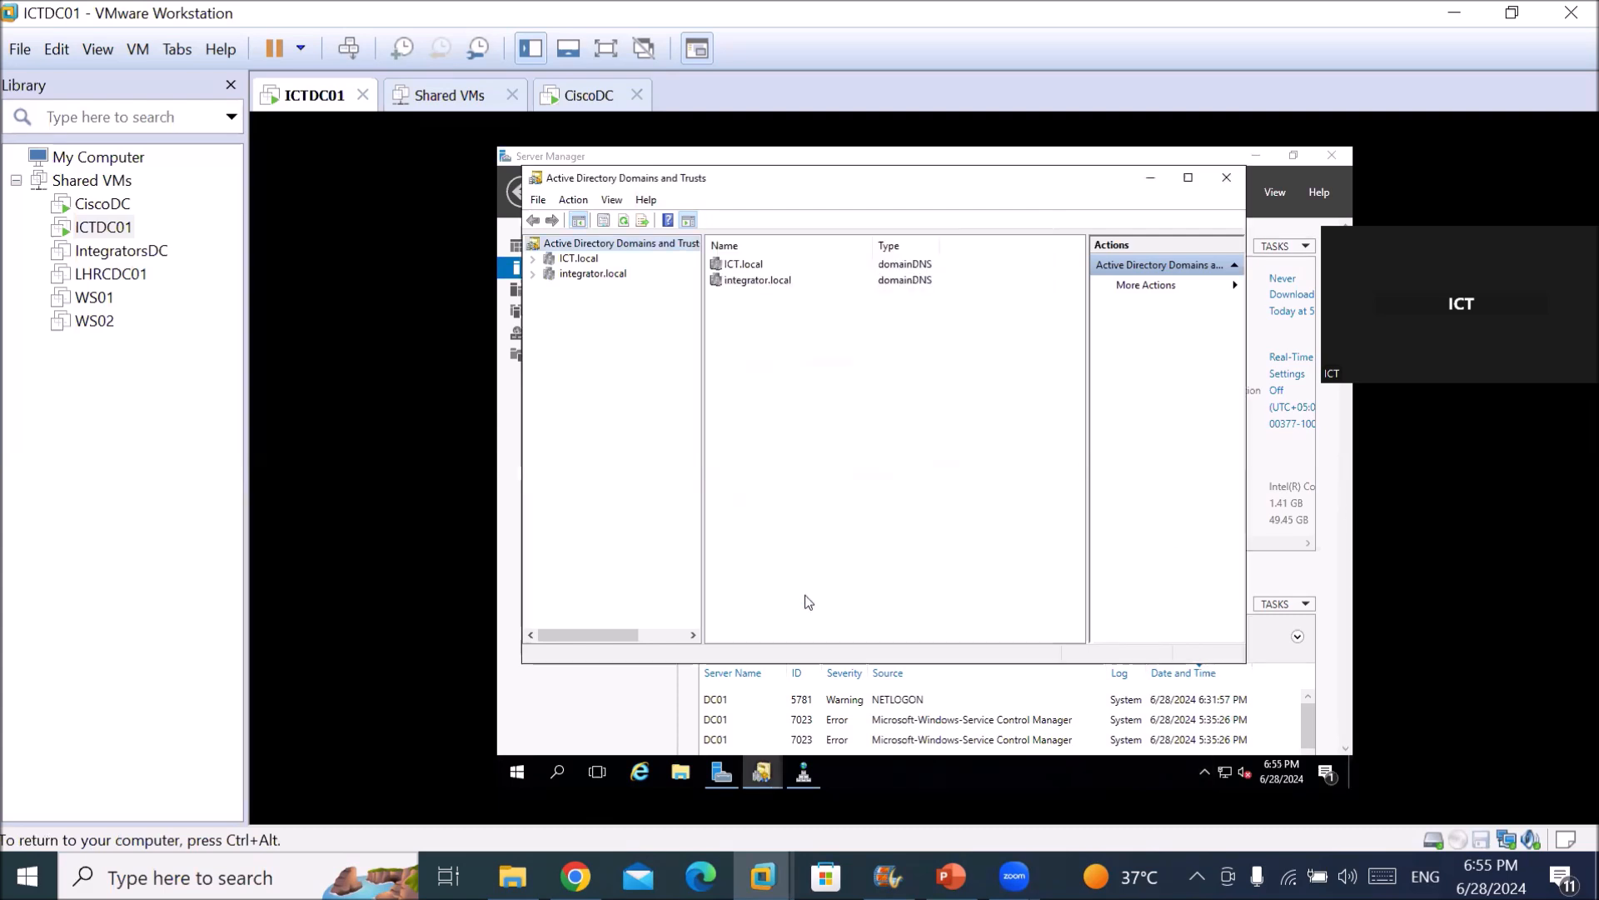
key(ctrl+alt)
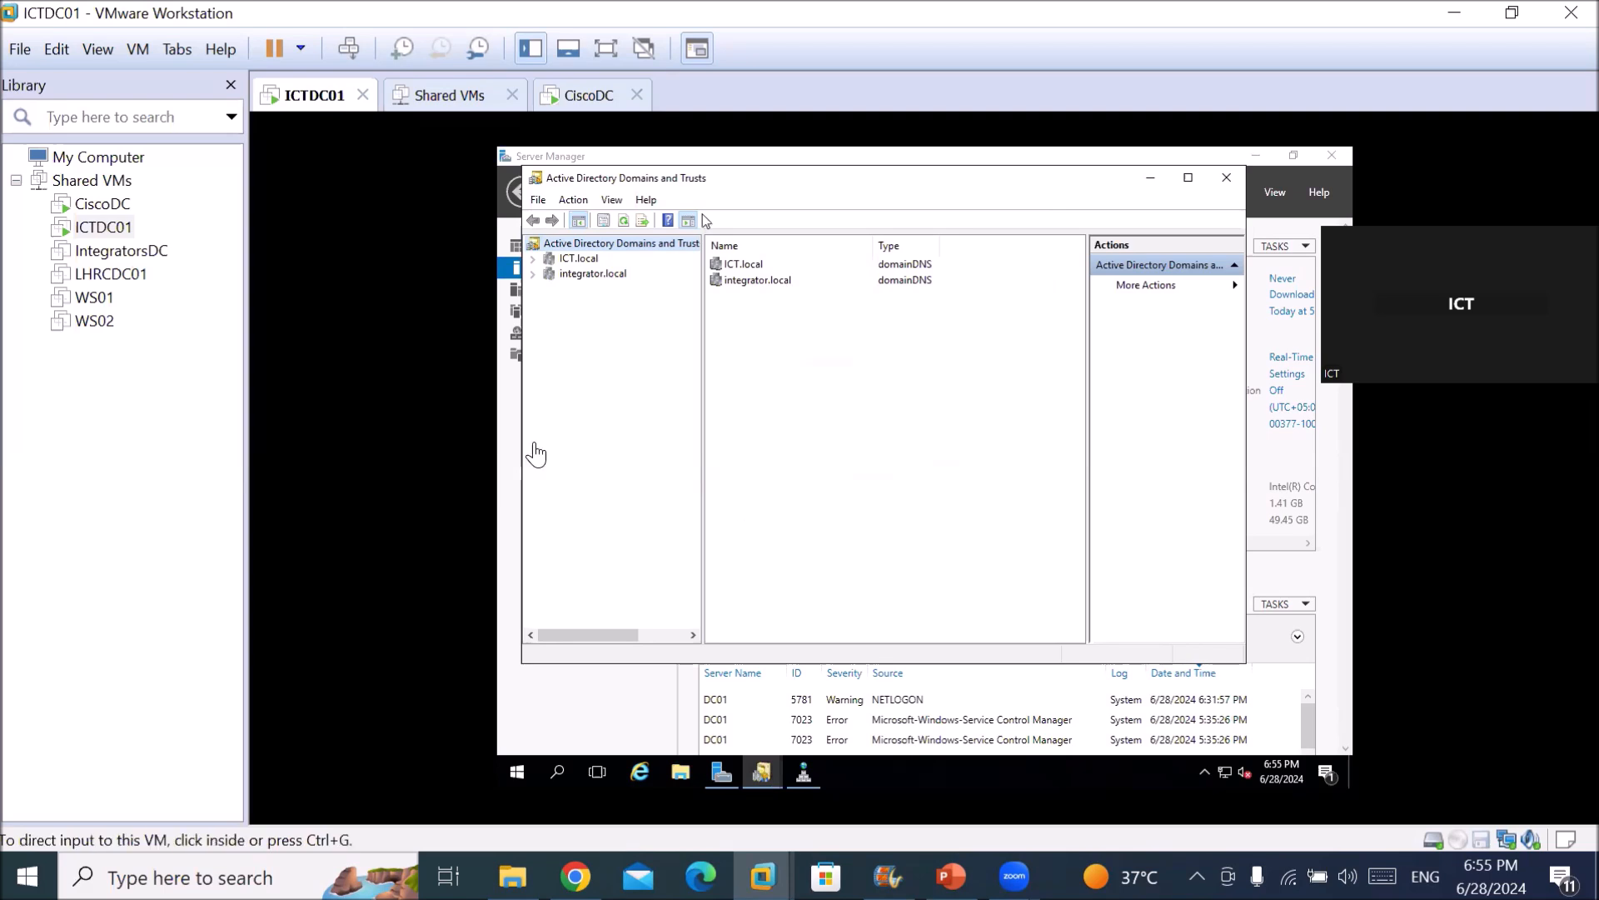
Power on WS02 from the Library and bring it to its Windows sign-in screen.
click(90, 326)
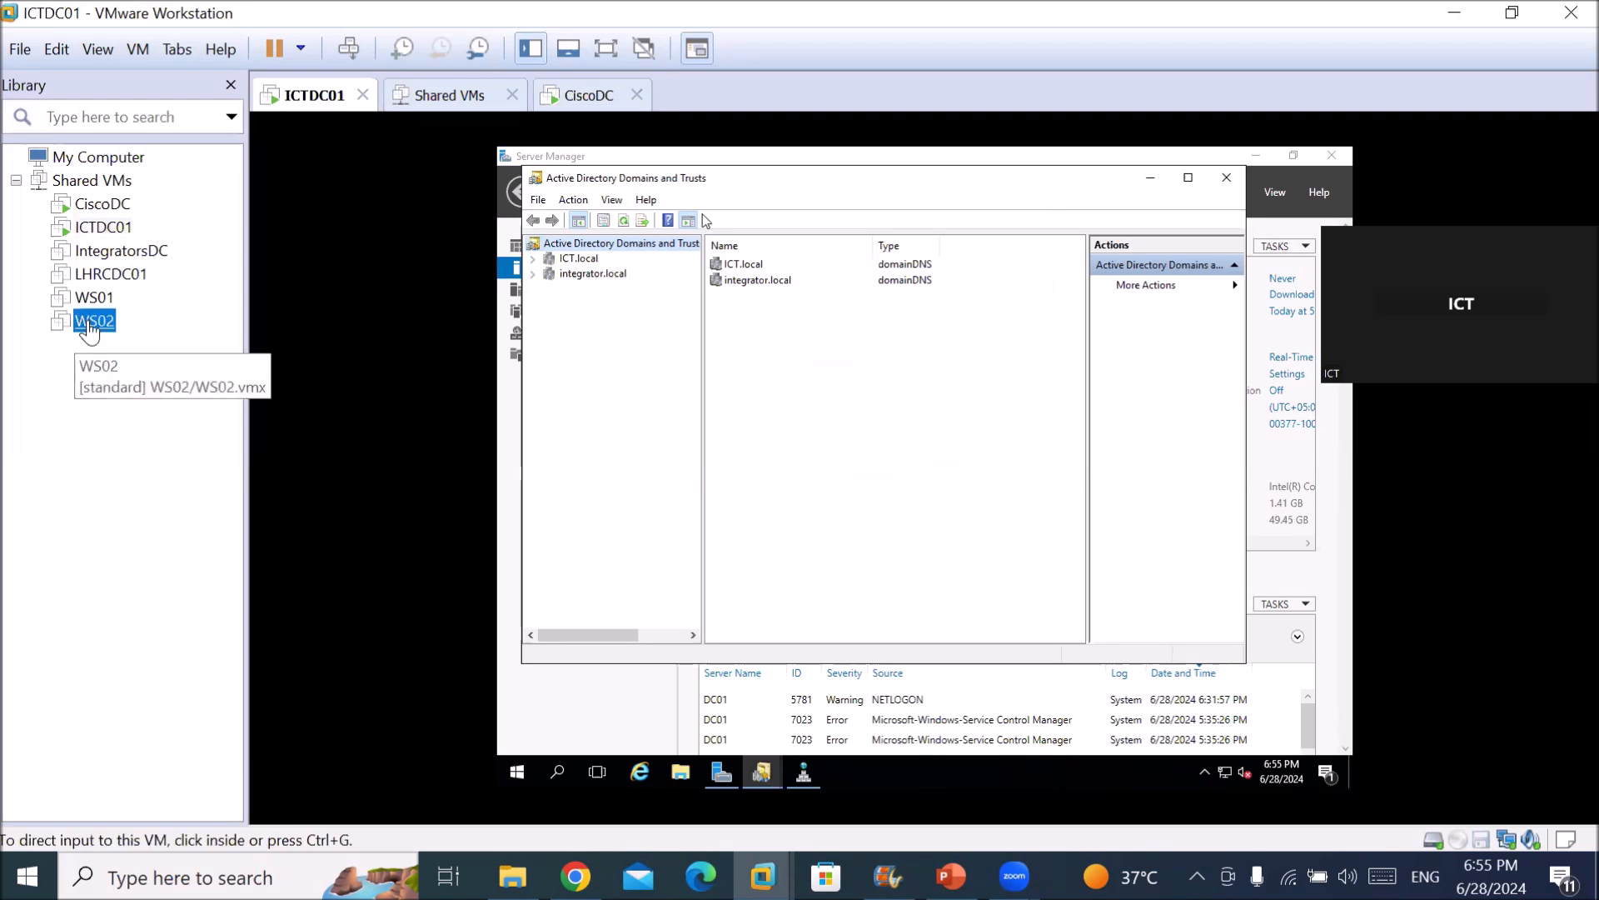
double_click(90, 326)
click(383, 185)
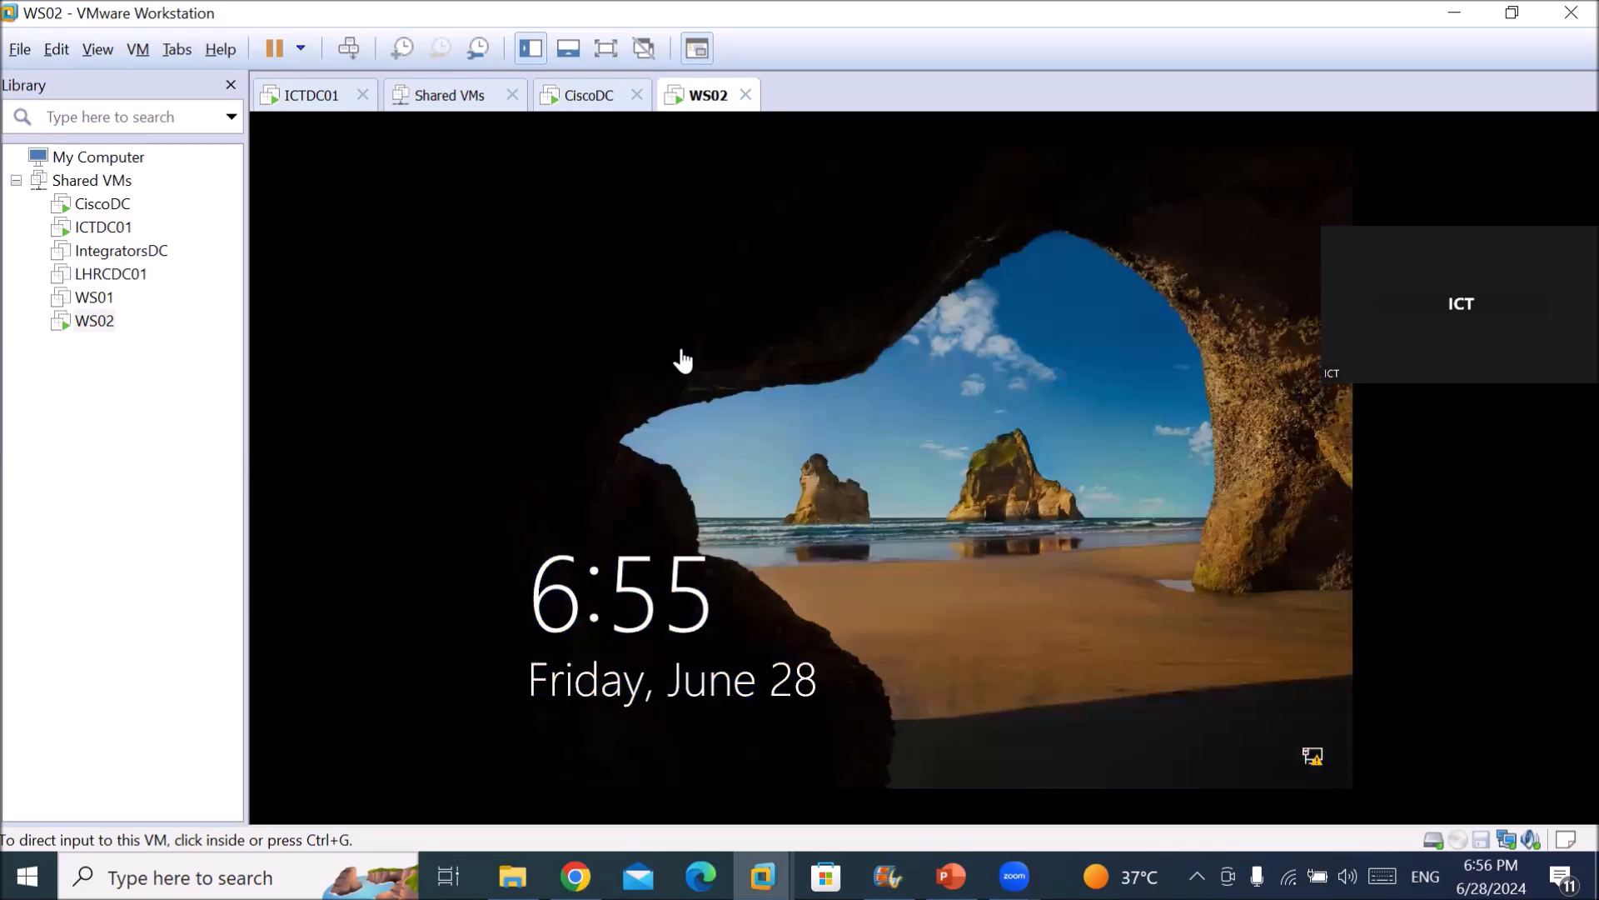
click(592, 389)
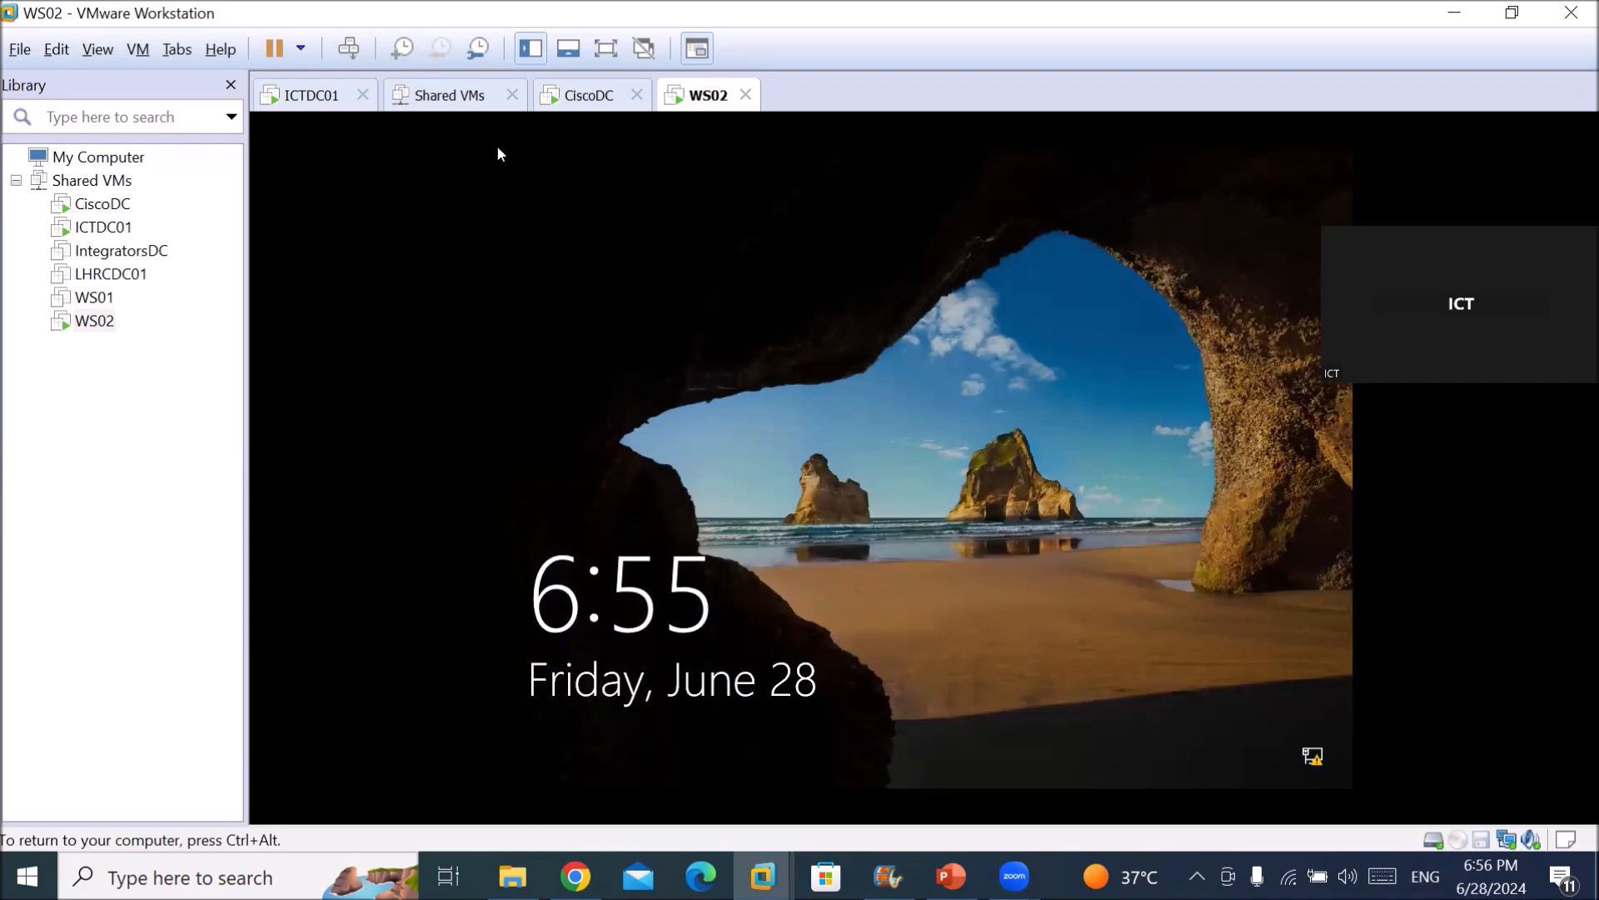
key(ctrl+alt)
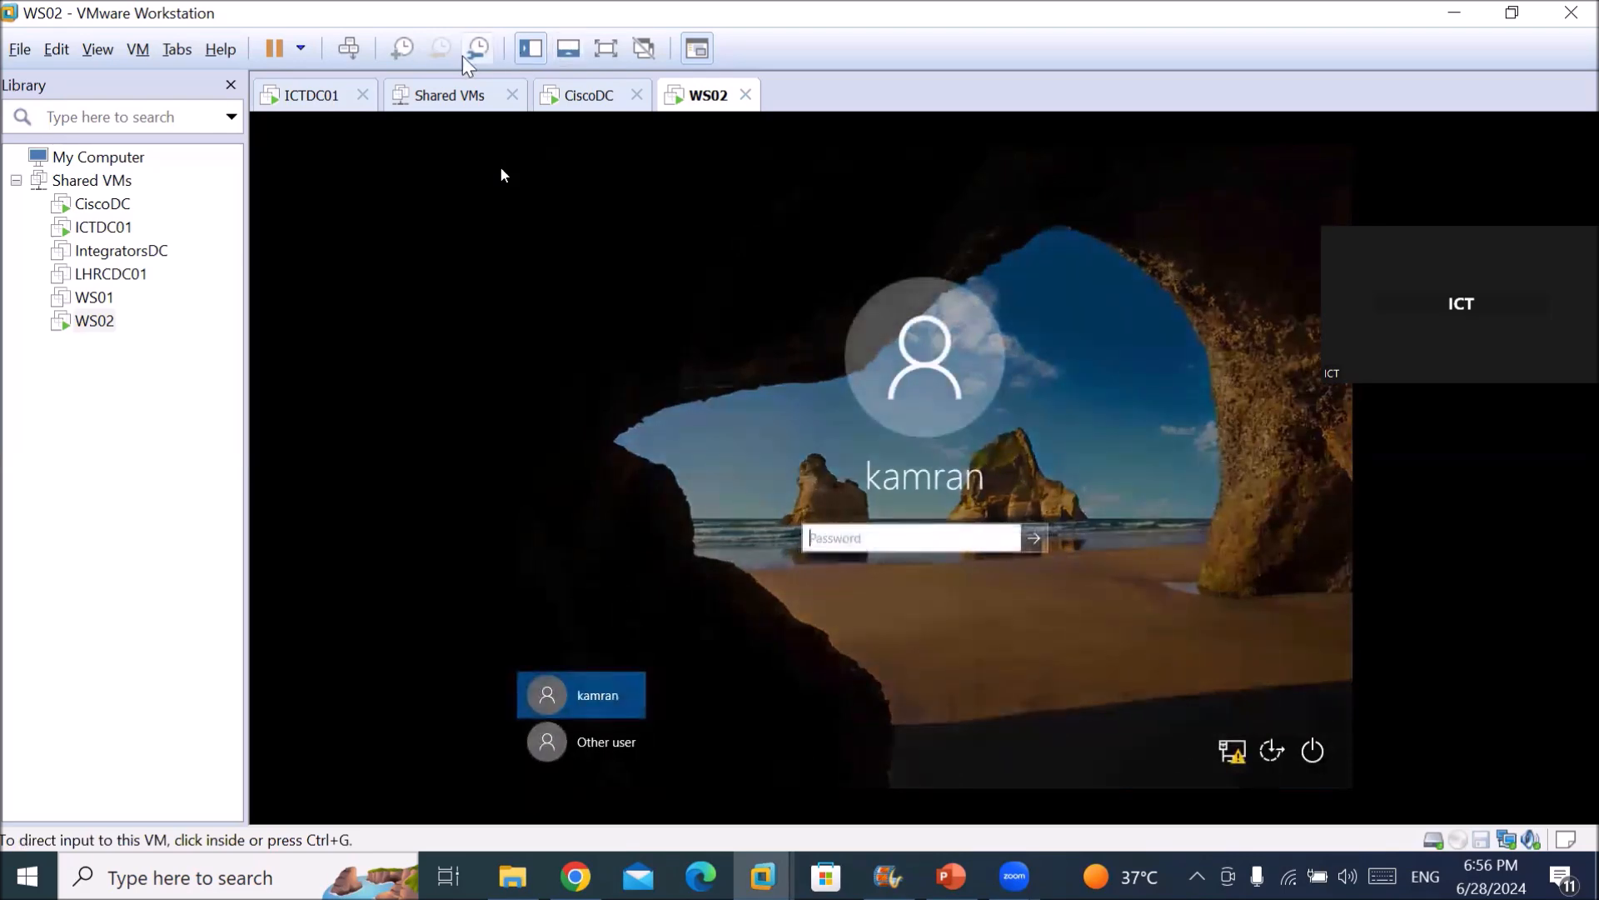
click(576, 759)
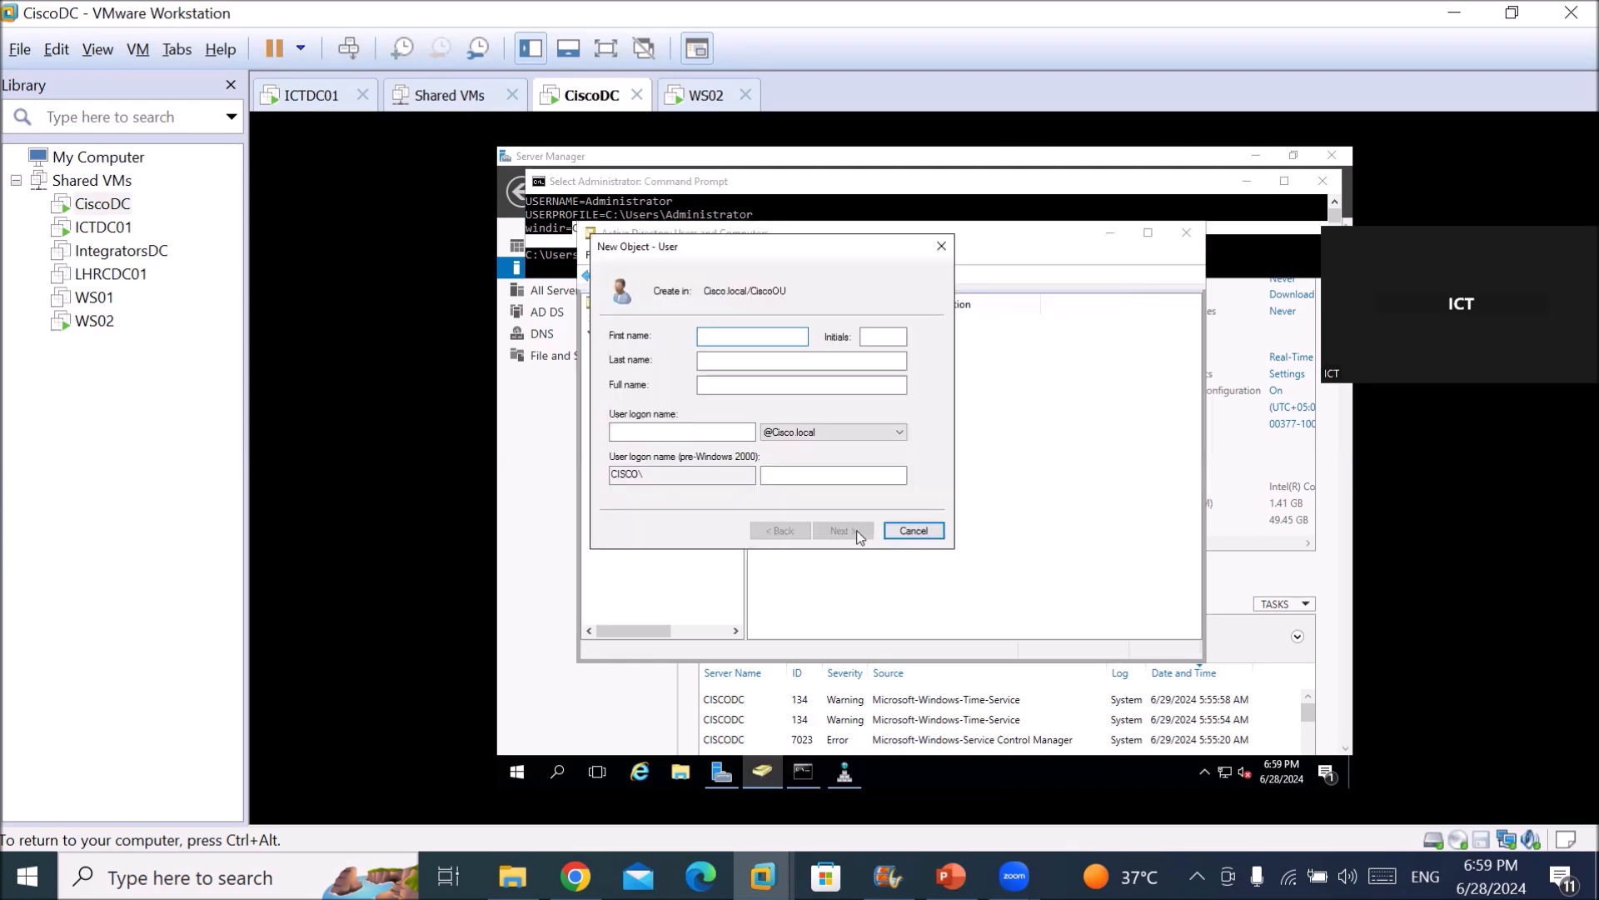
Enter the first name and logon name for the new user1 account in CiscoOU.
text(user)
key(Tab)
key(Tab)
key(Tab)
key(Tab)
text(user)
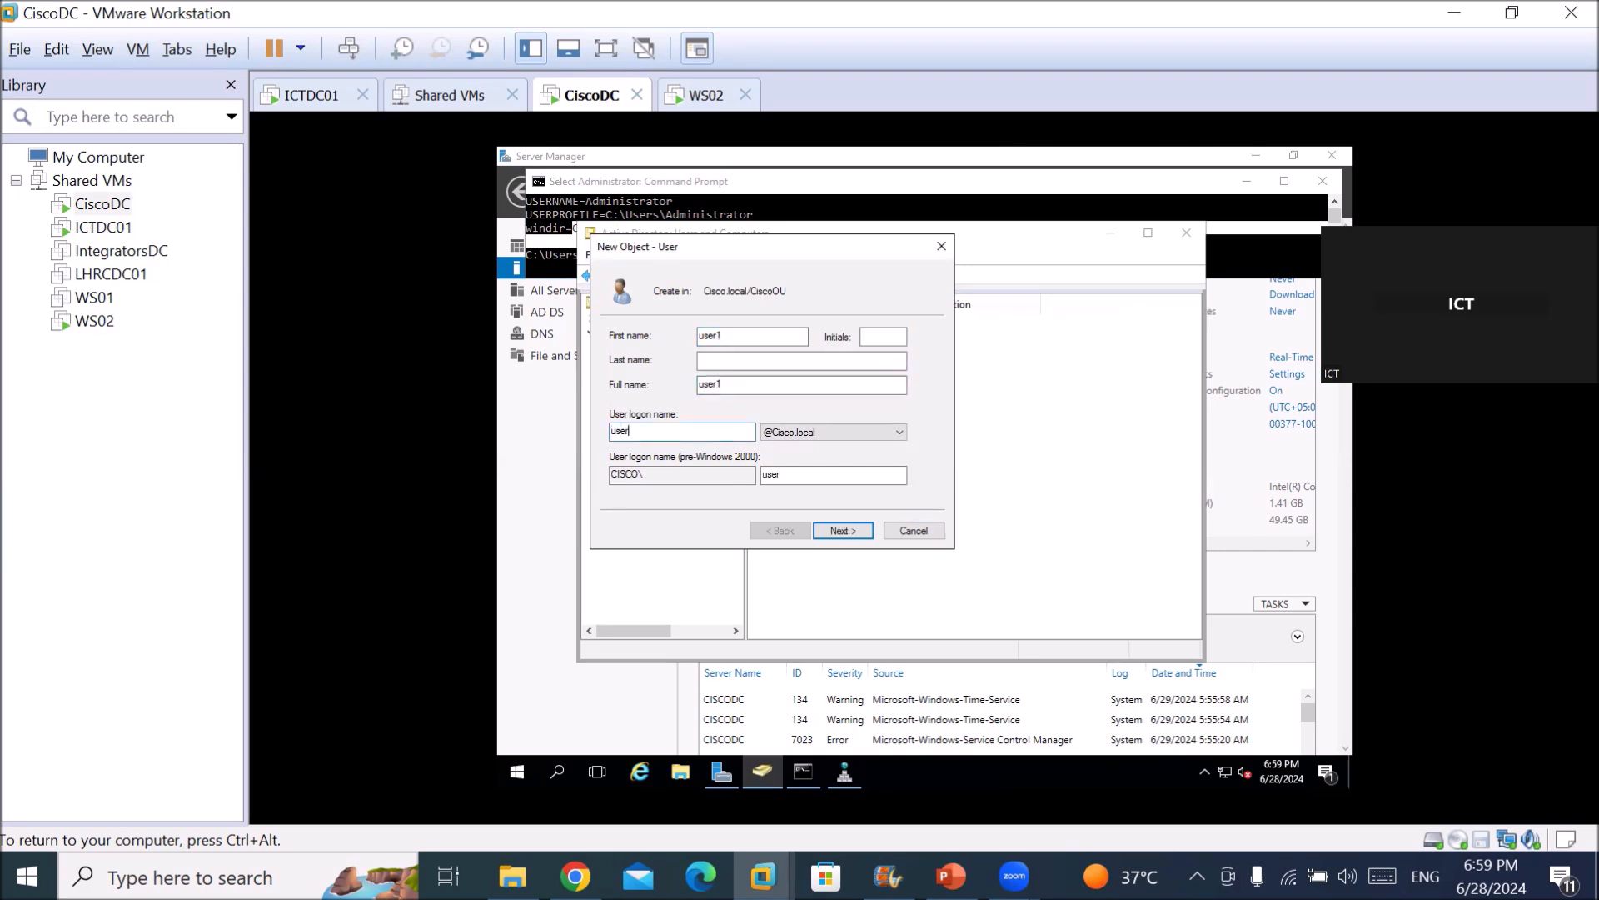
click(857, 533)
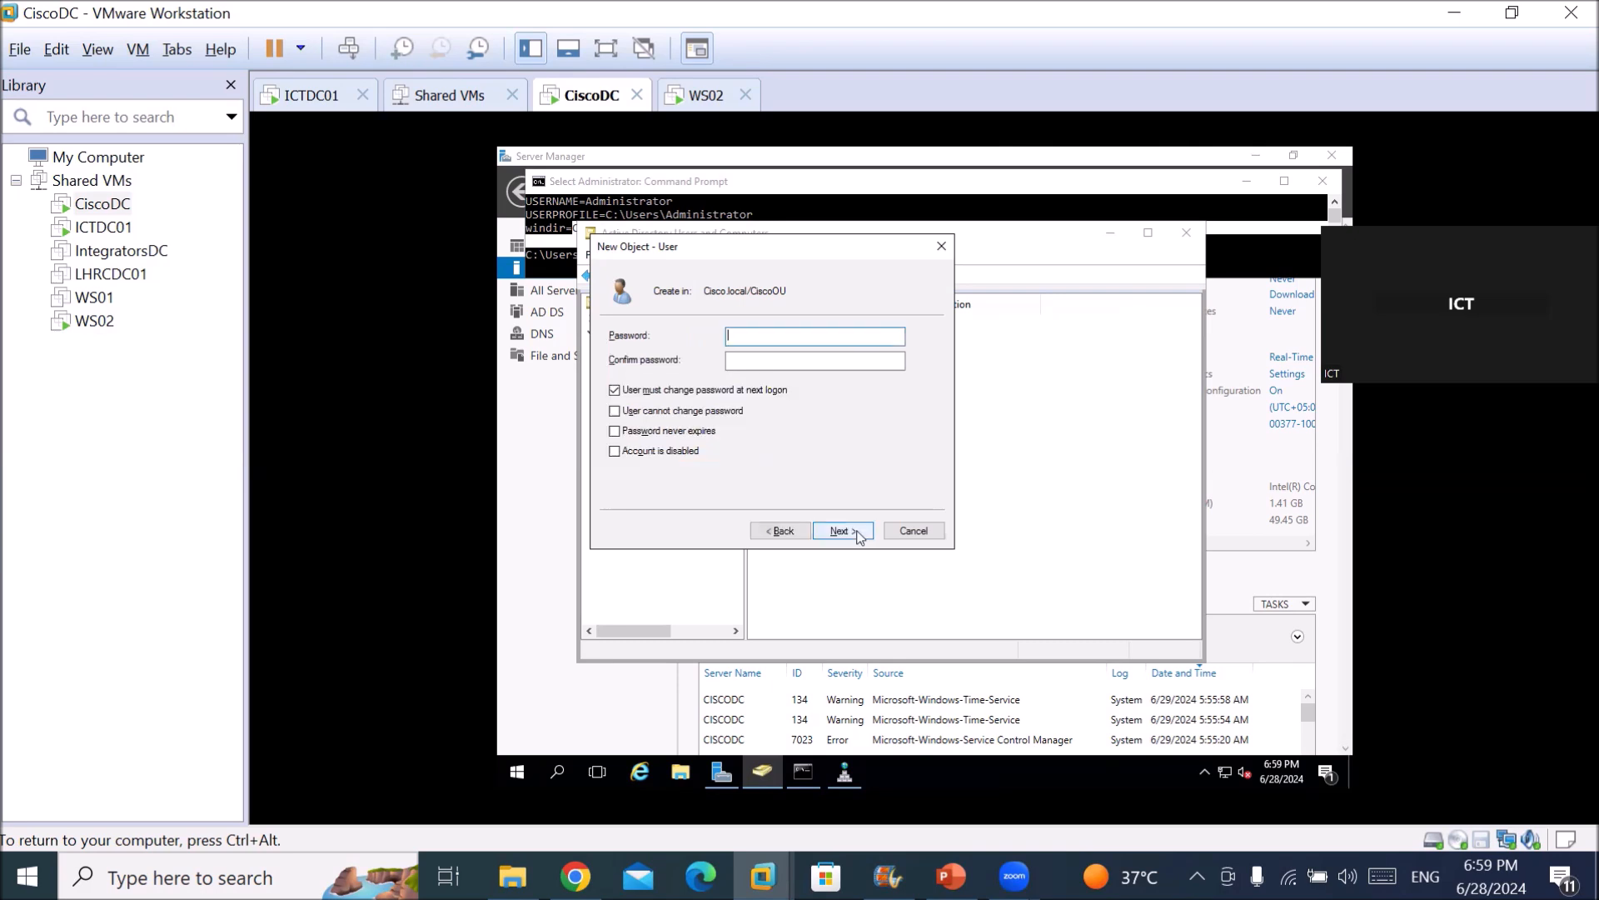
Set user1's password to never expire and be unchangeable by the user, then create the account.
text(*******)
key(Tab)
text(****)
key(Tab)
key(space)
key(Tab)
key(space)
key(Tab)
key(space)
key(Tab)
key(Return)
click(859, 534)
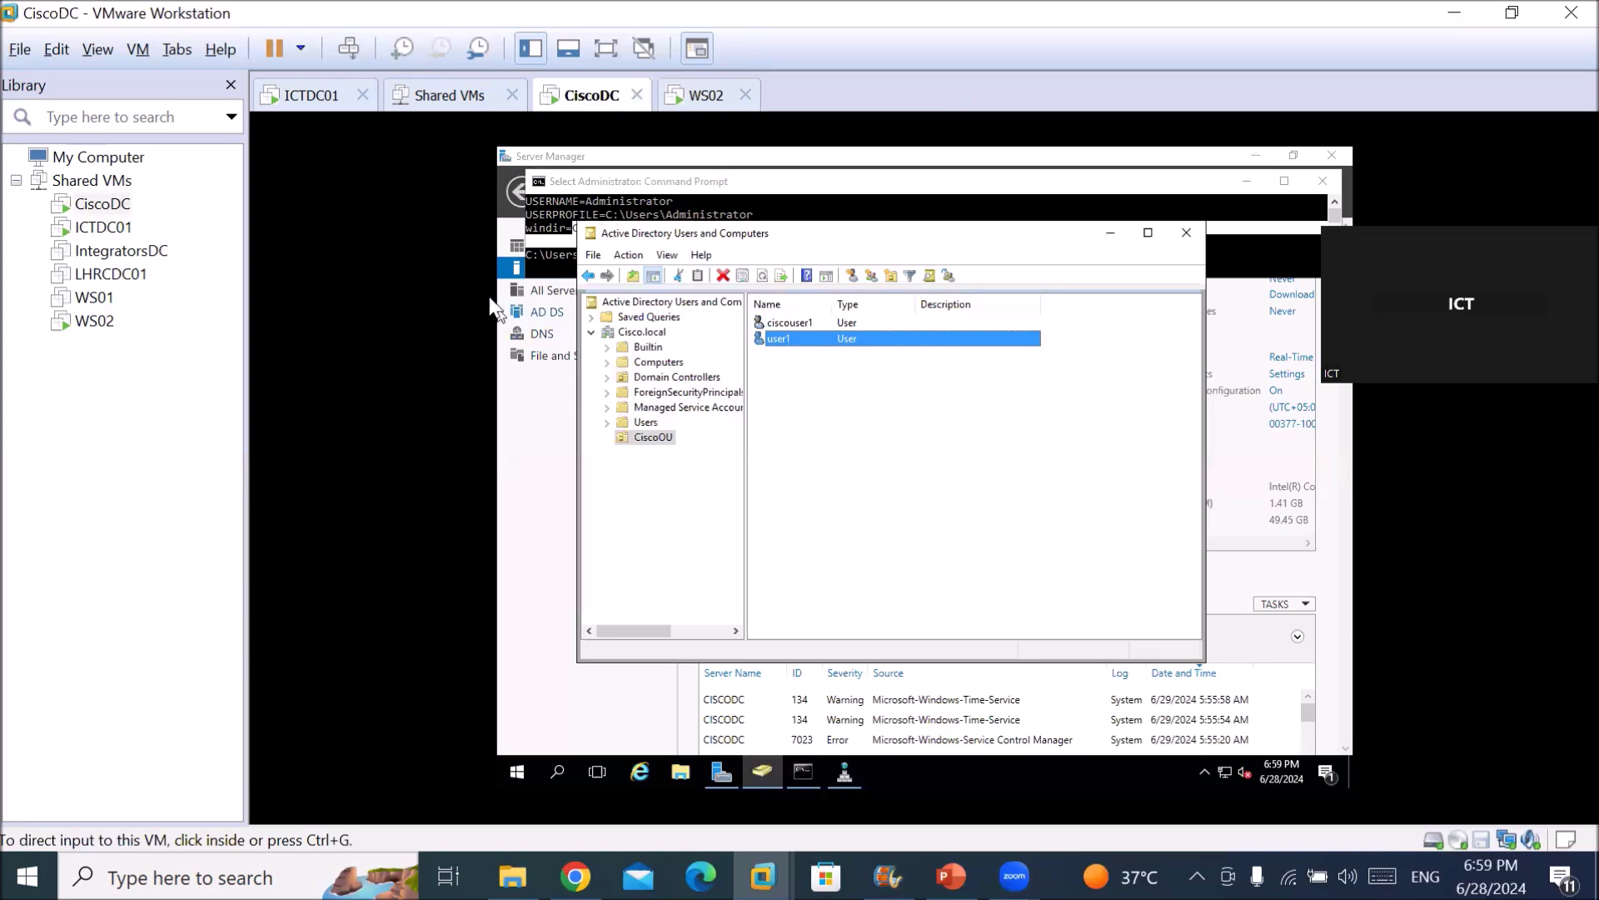
click(94, 298)
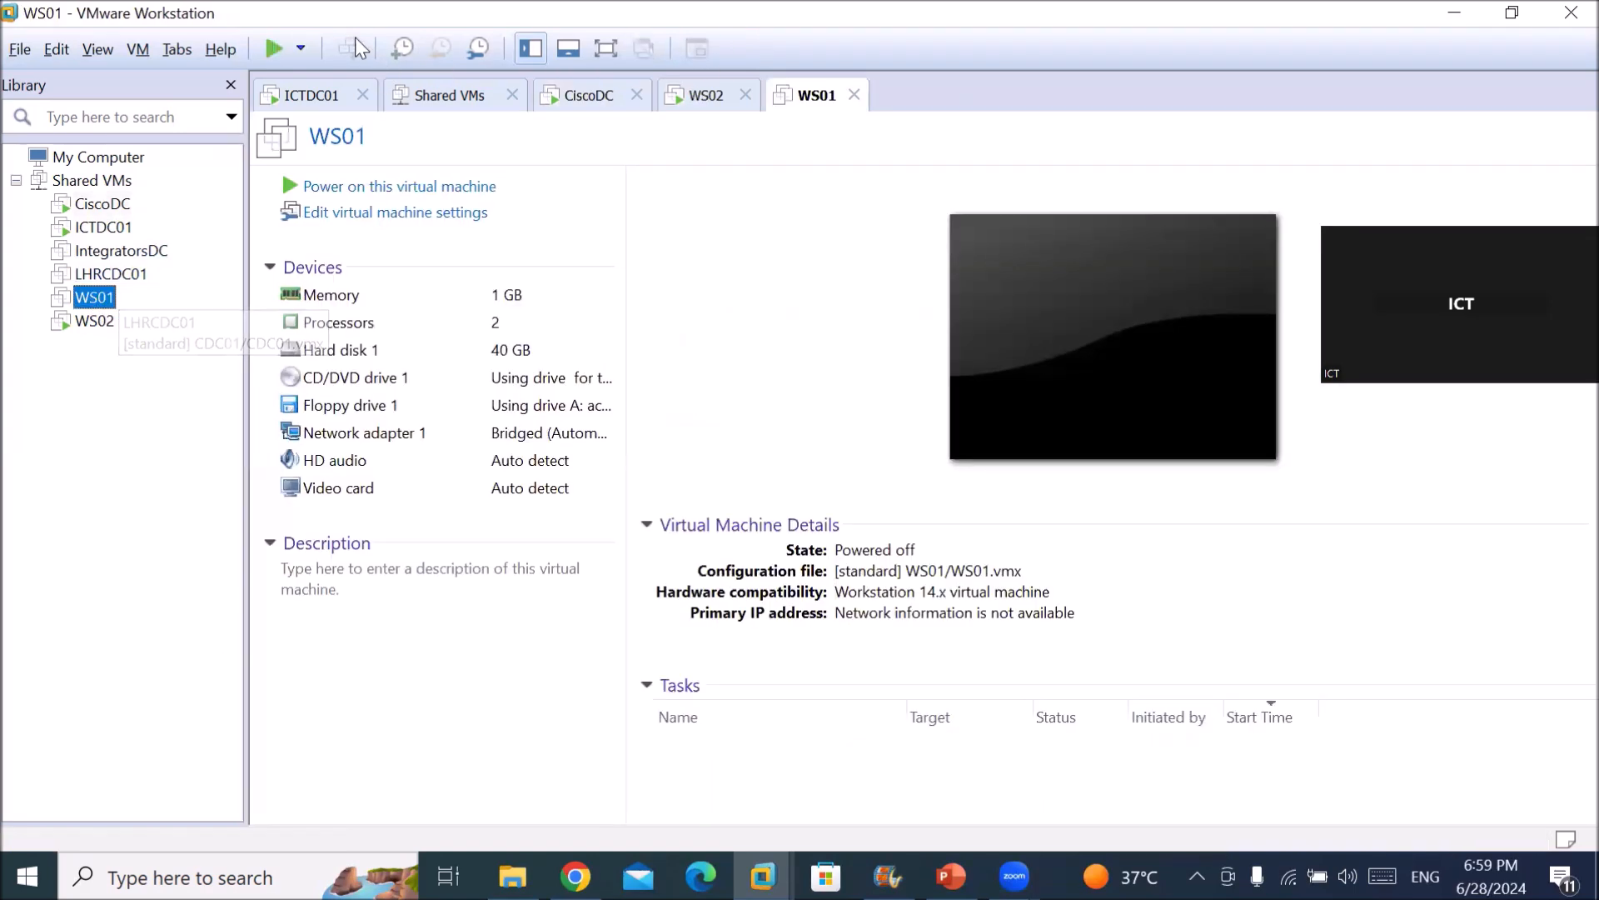
Power on WS01, then return to the WS02 sign-in screen.
click(375, 186)
click(92, 320)
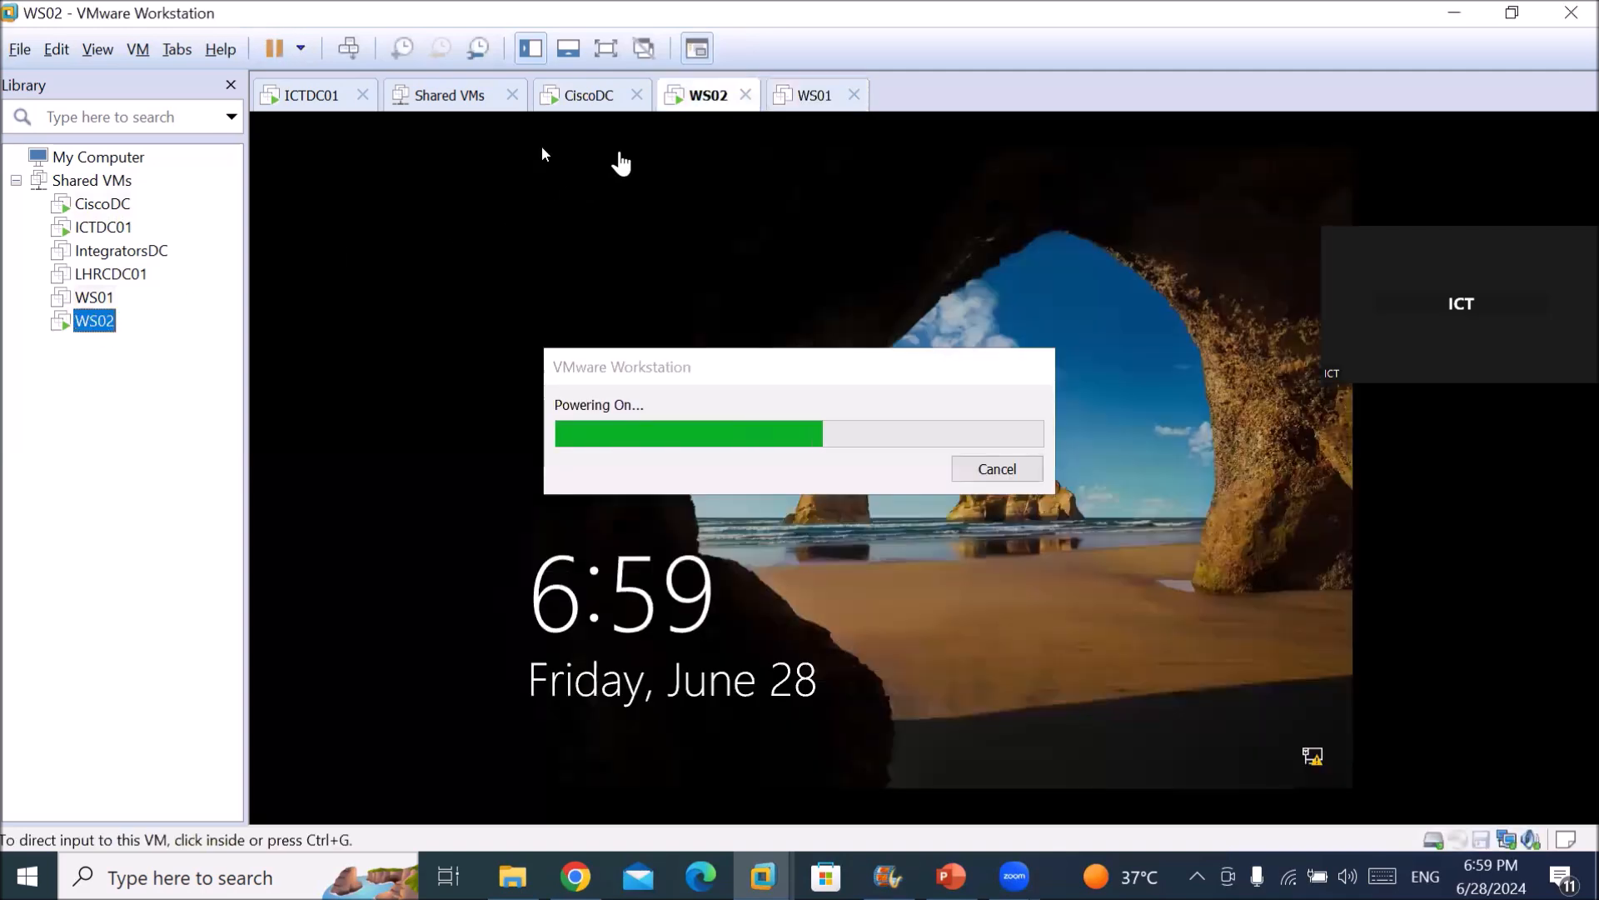
click(806, 98)
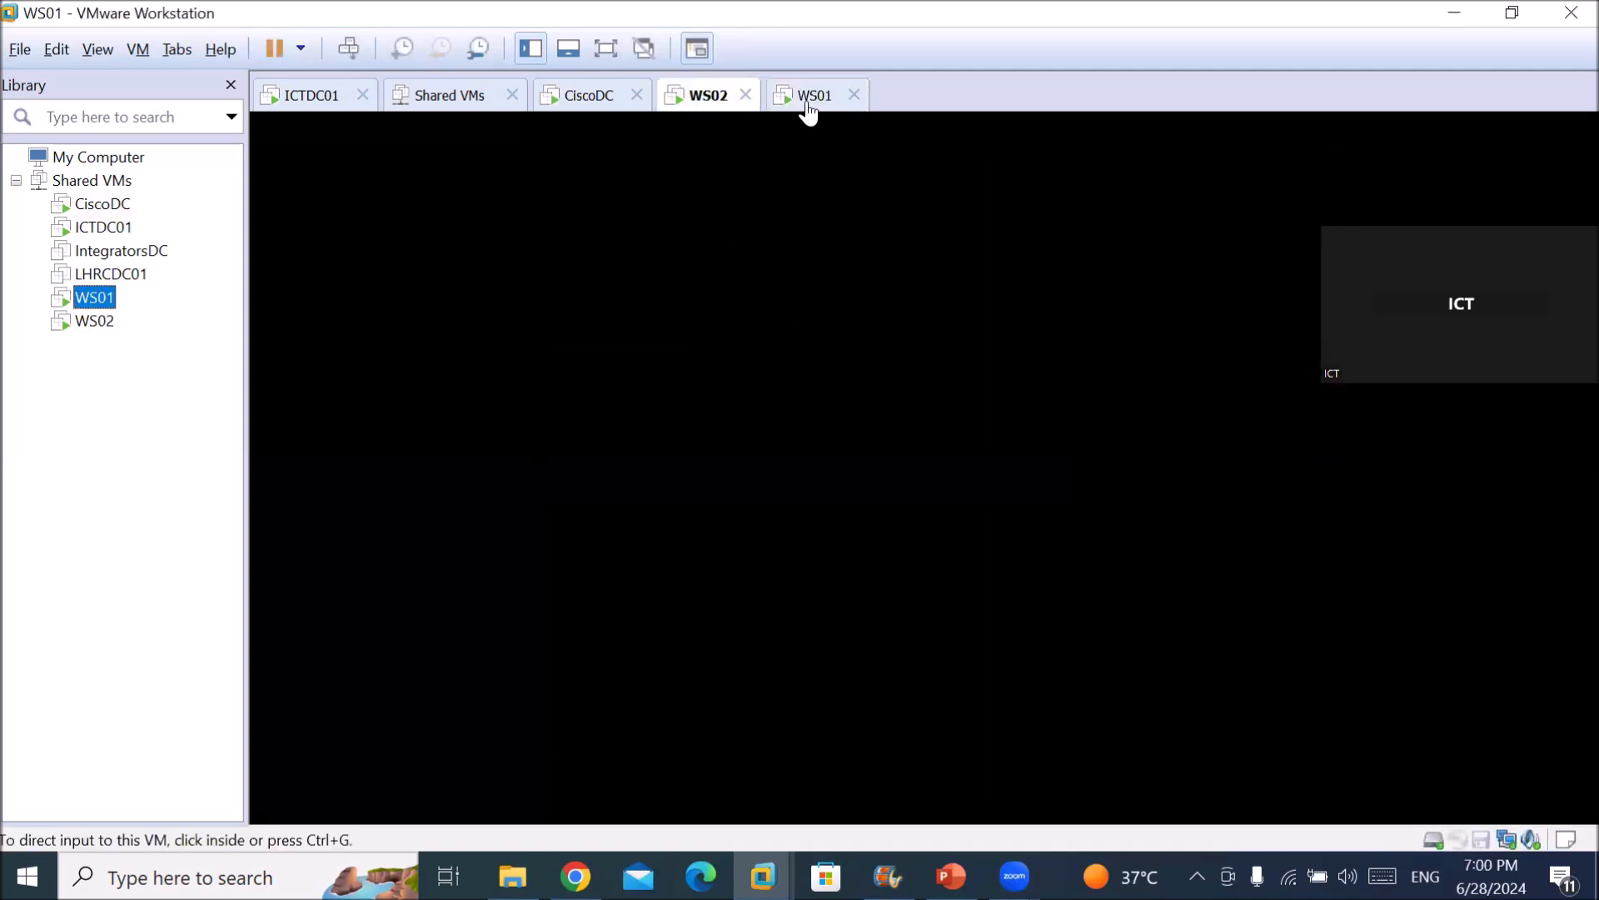
click(704, 100)
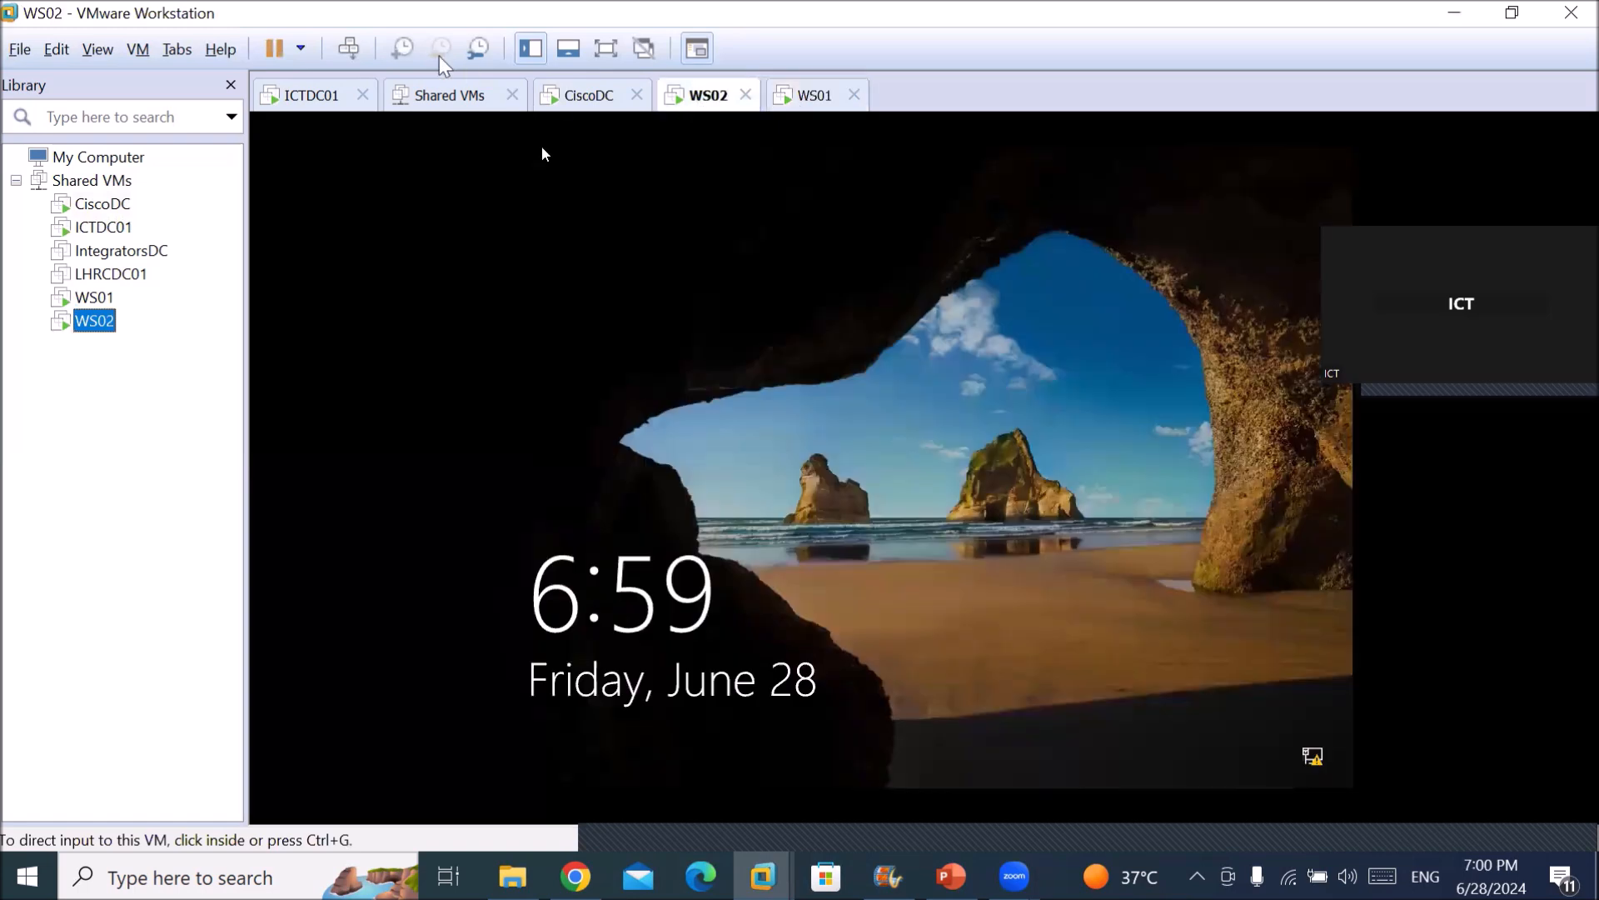
click(348, 48)
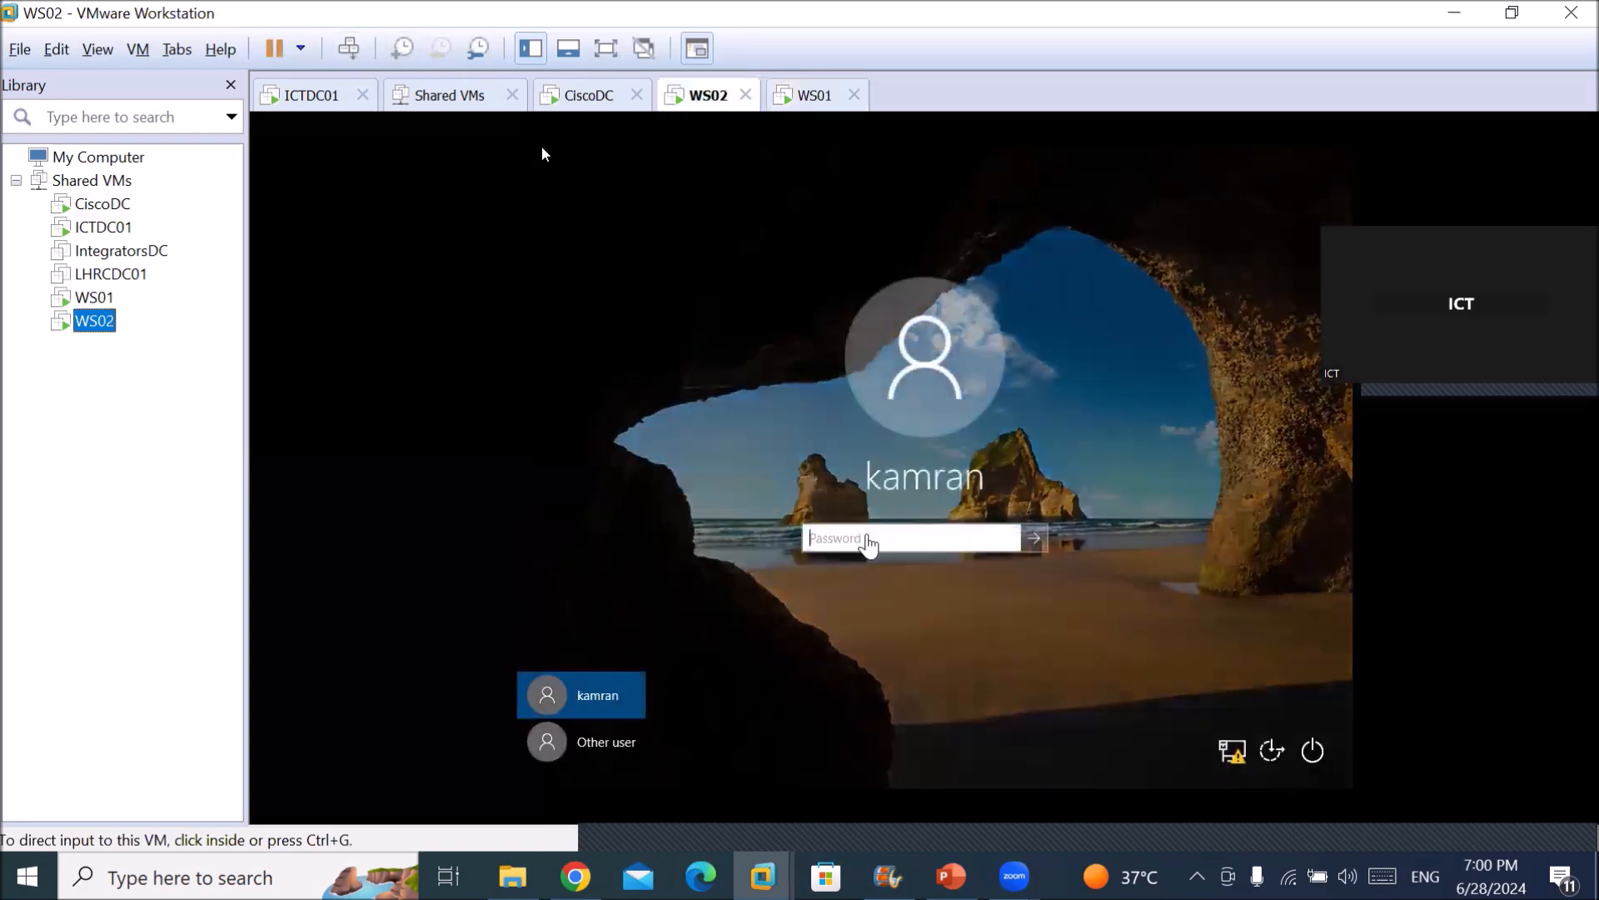
click(601, 743)
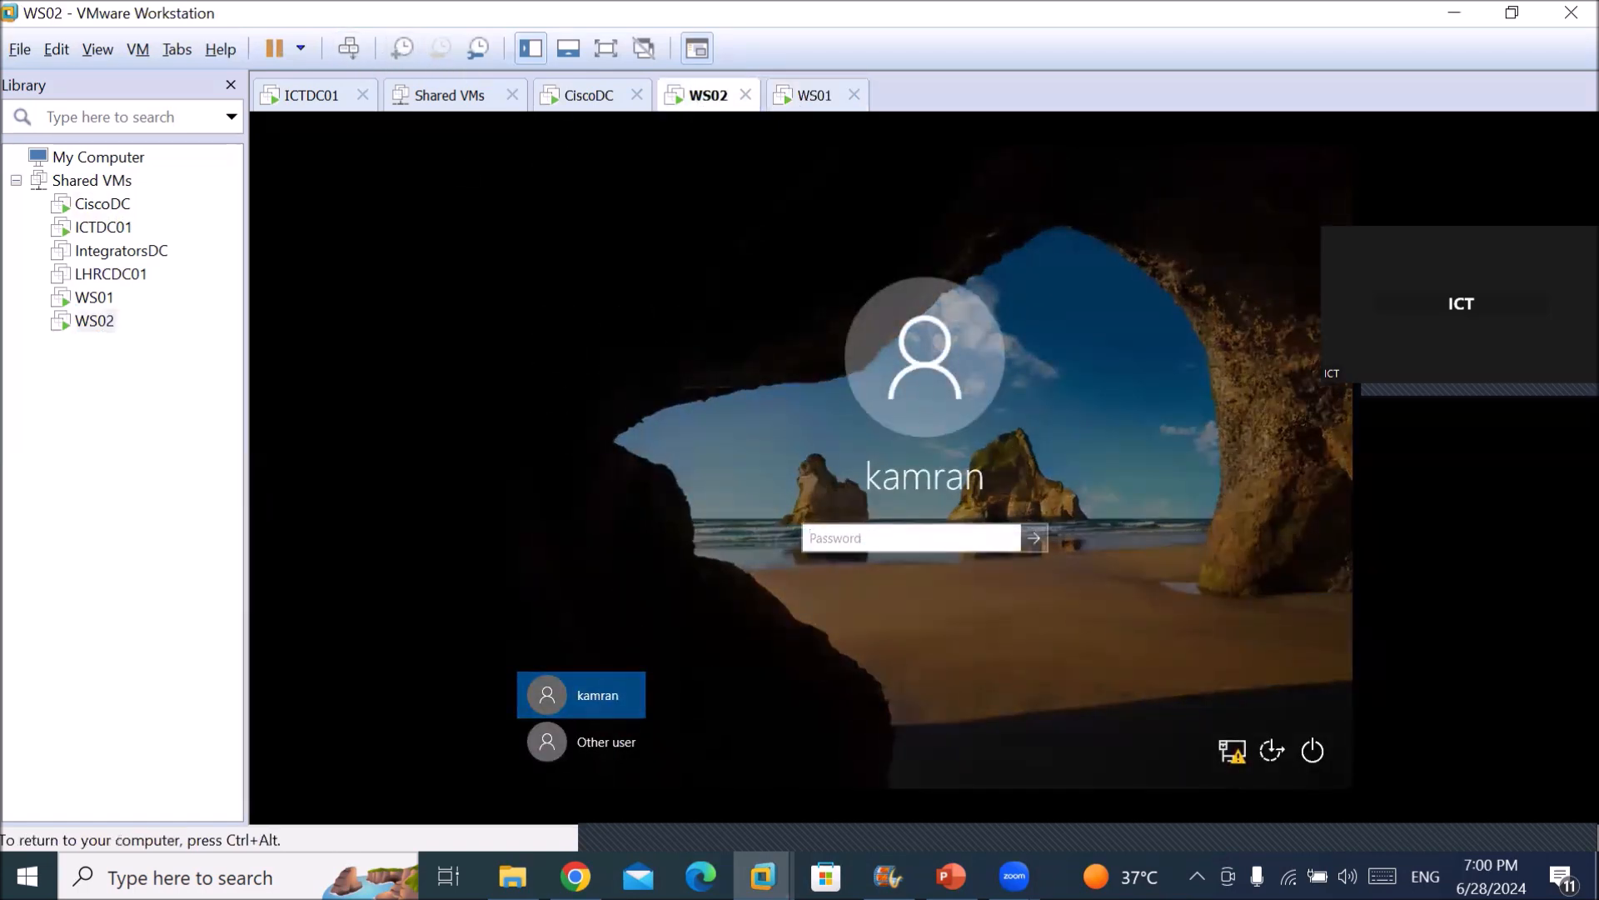
Sign in to WS02 as Other user with the cisco.local user1 account and its password.
click(592, 753)
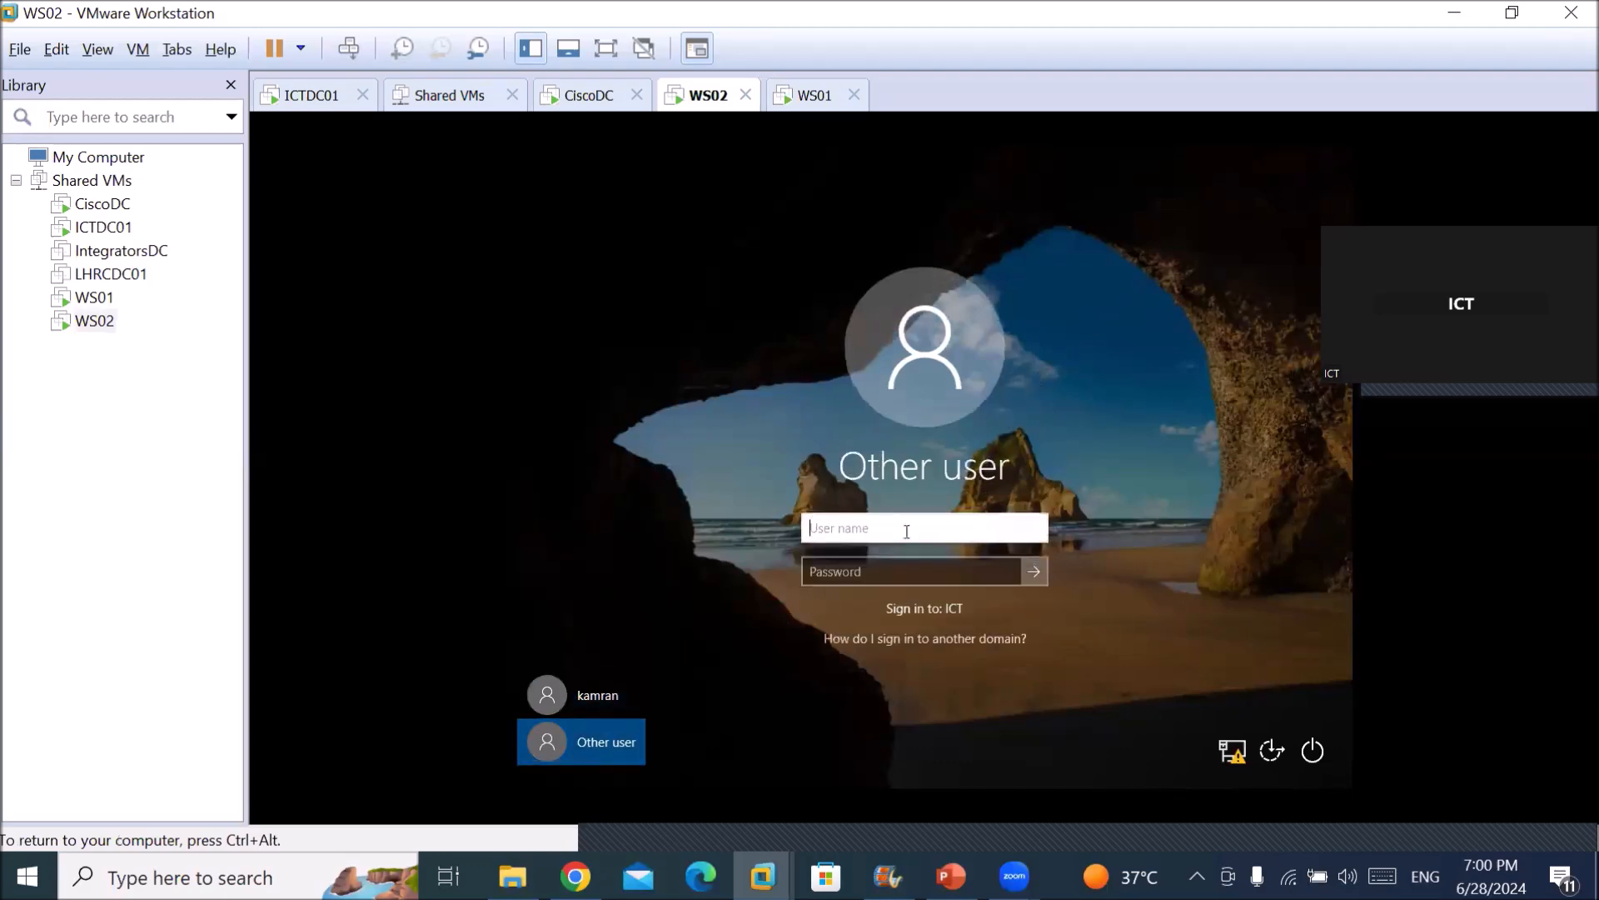
text(user1@ciso)
key(BackSpace)
text(co.local)
key(Tab)
text(Pa$$w0rd)
key(Return)
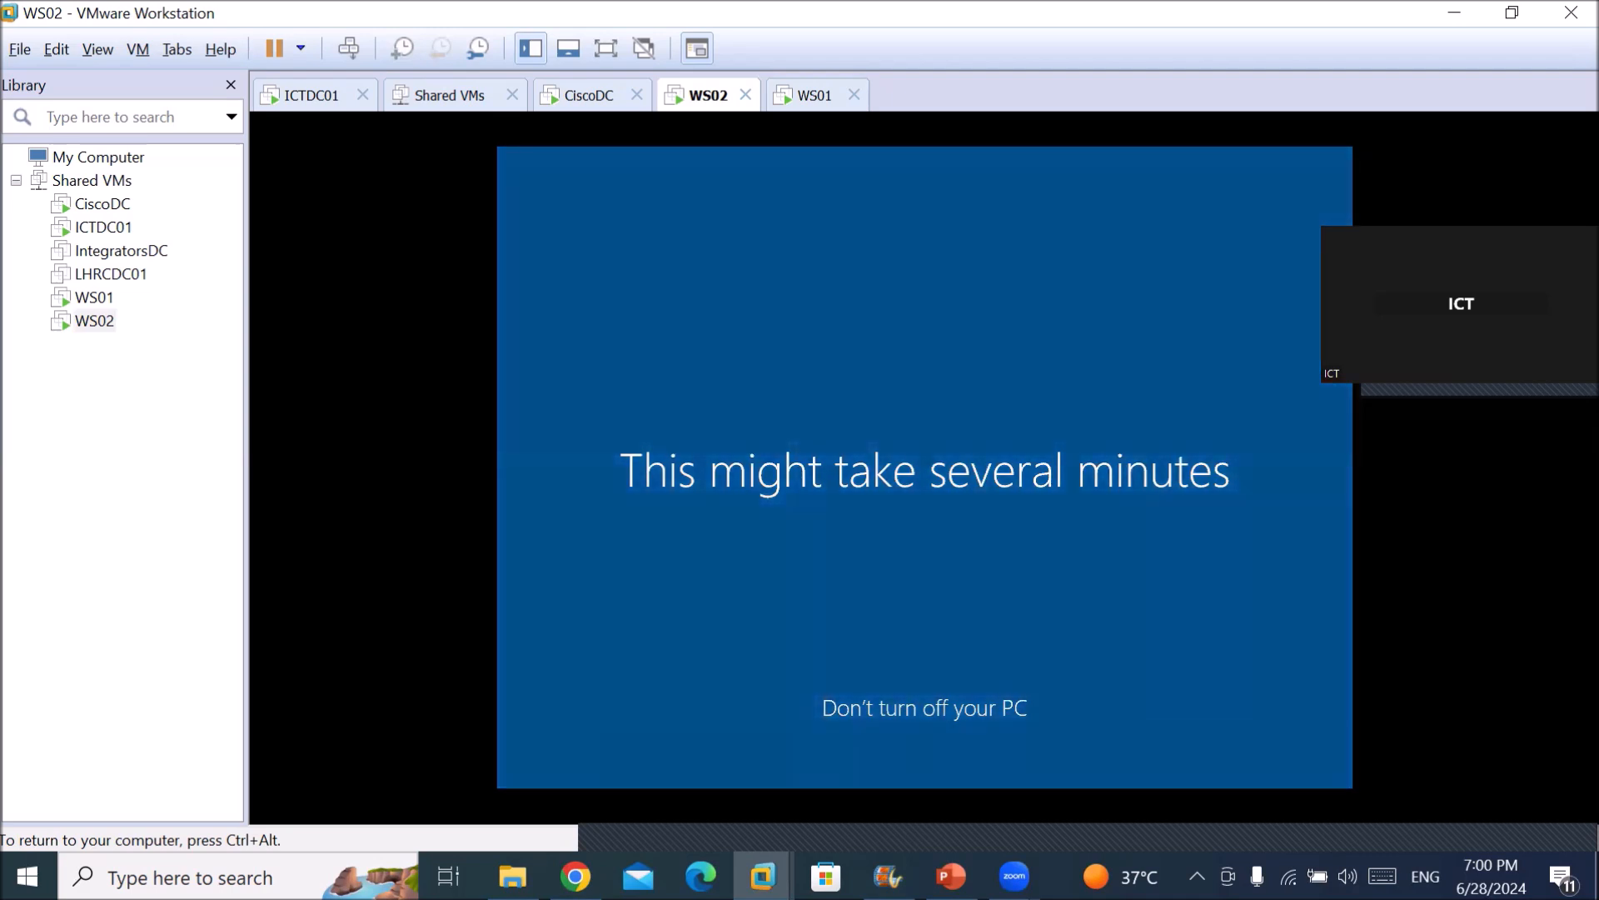
key(ctrl+alt)
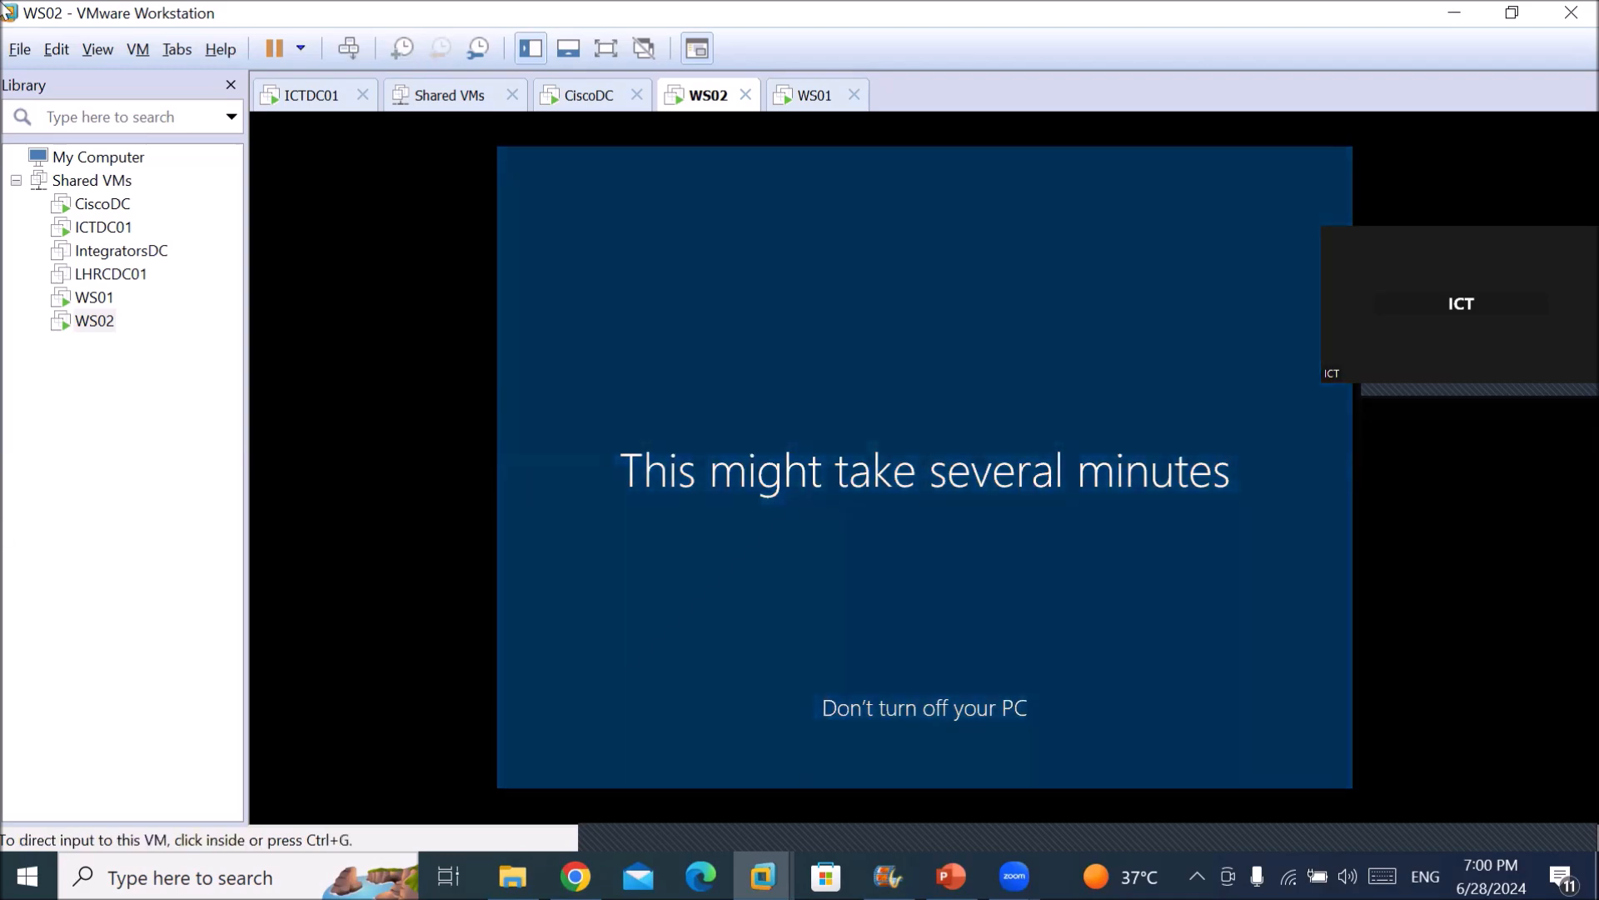
On ICTDC01, open the C: drive and bring up LahoreShare's Advanced Sharing permissions.
click(103, 227)
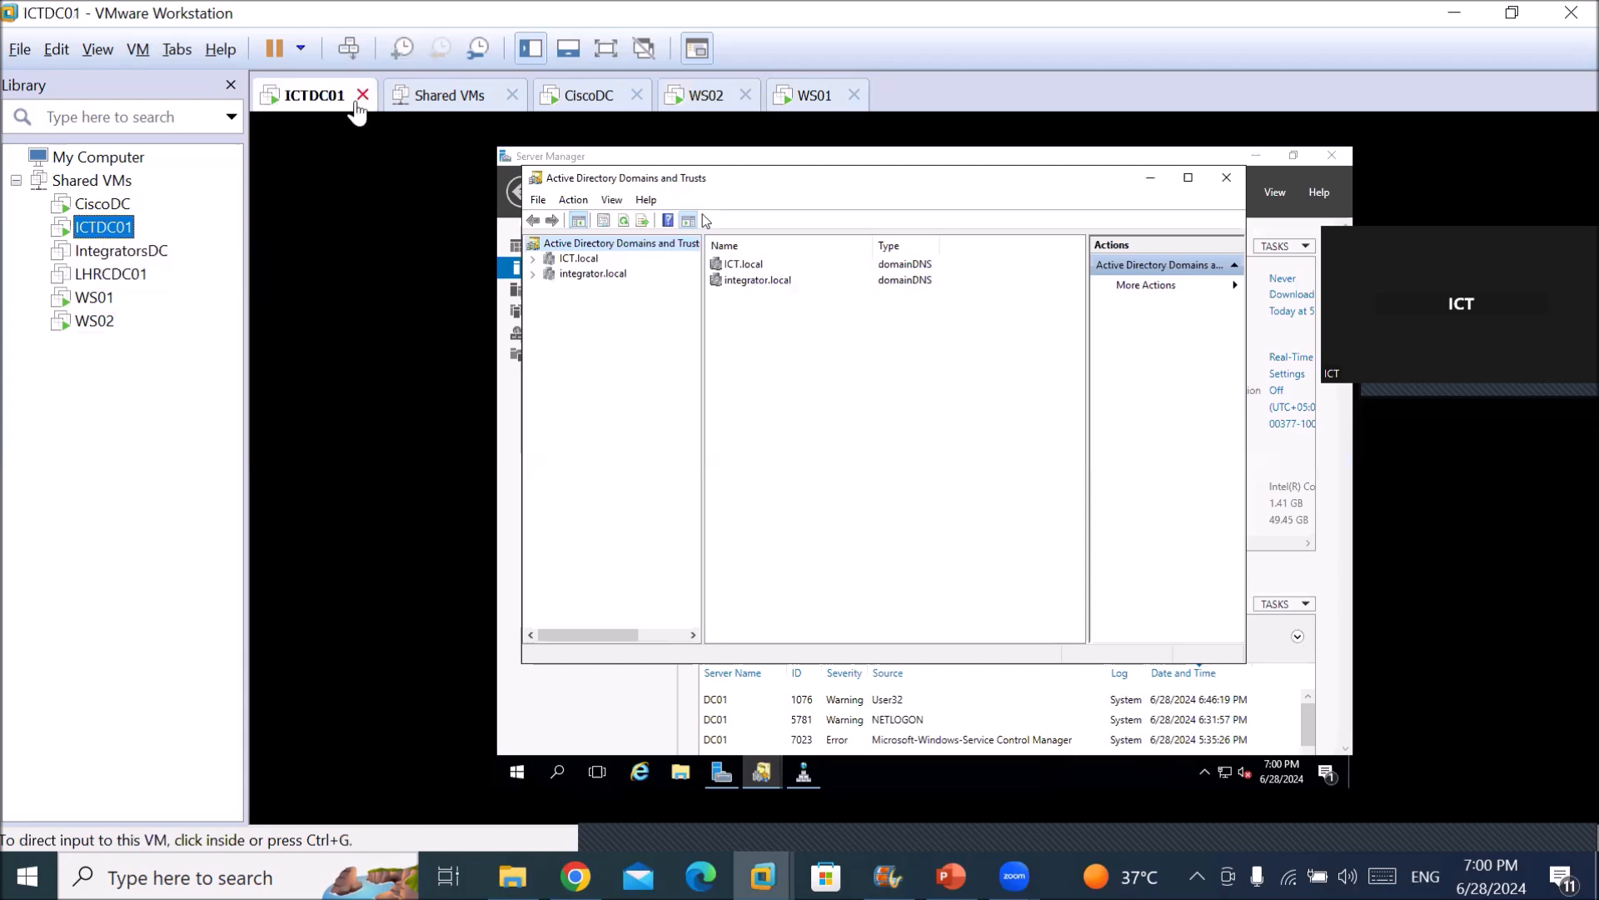
click(953, 583)
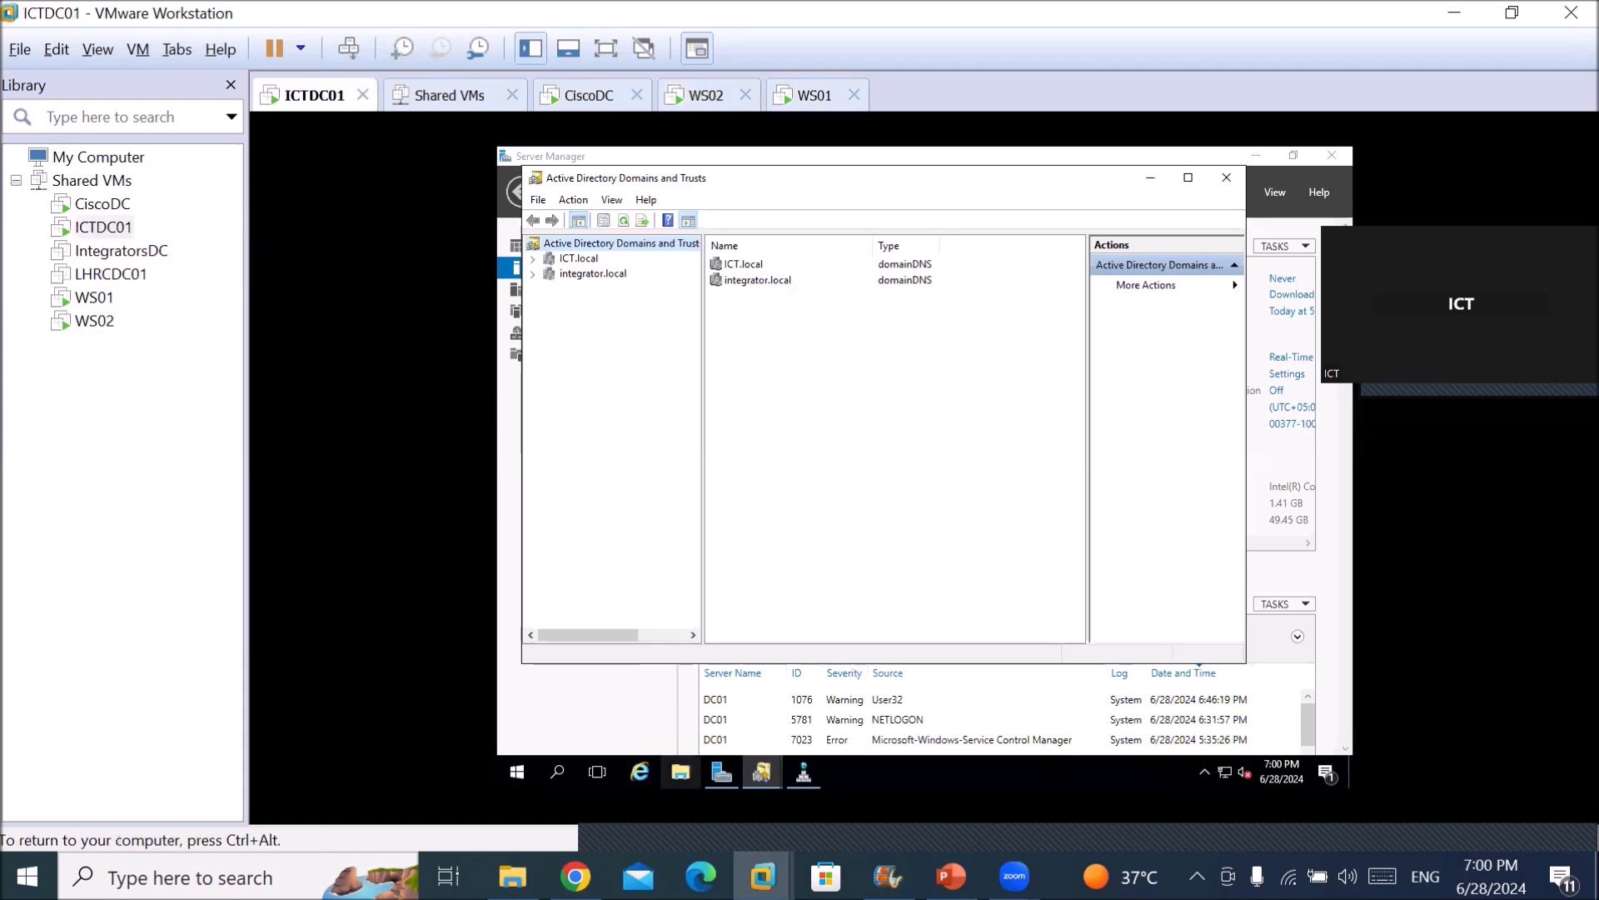
click(677, 776)
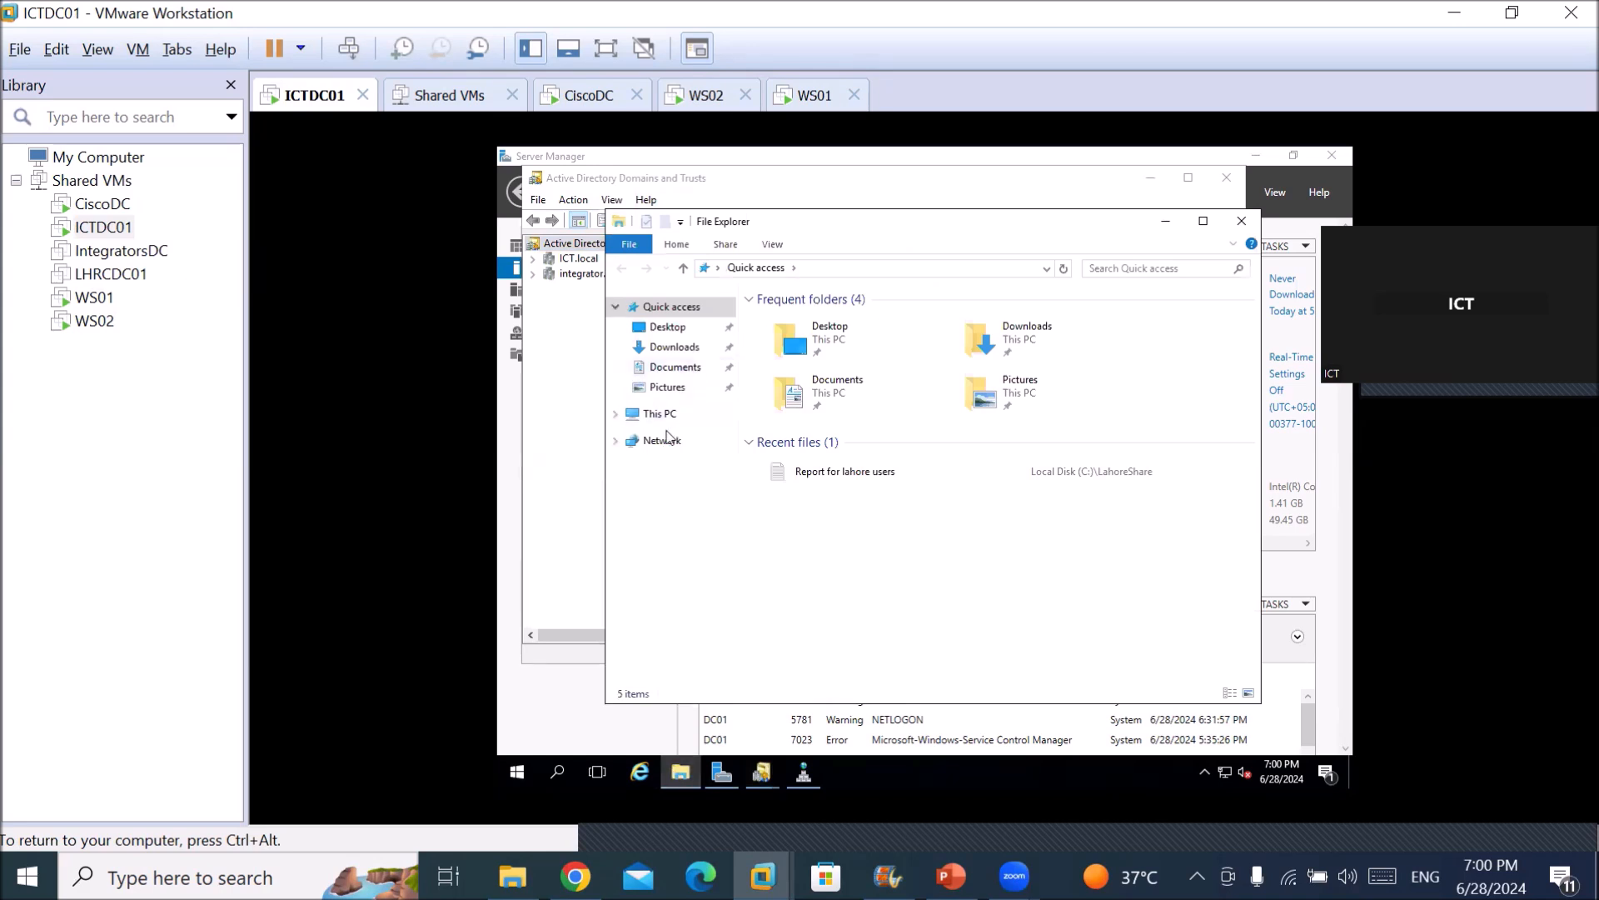
click(664, 416)
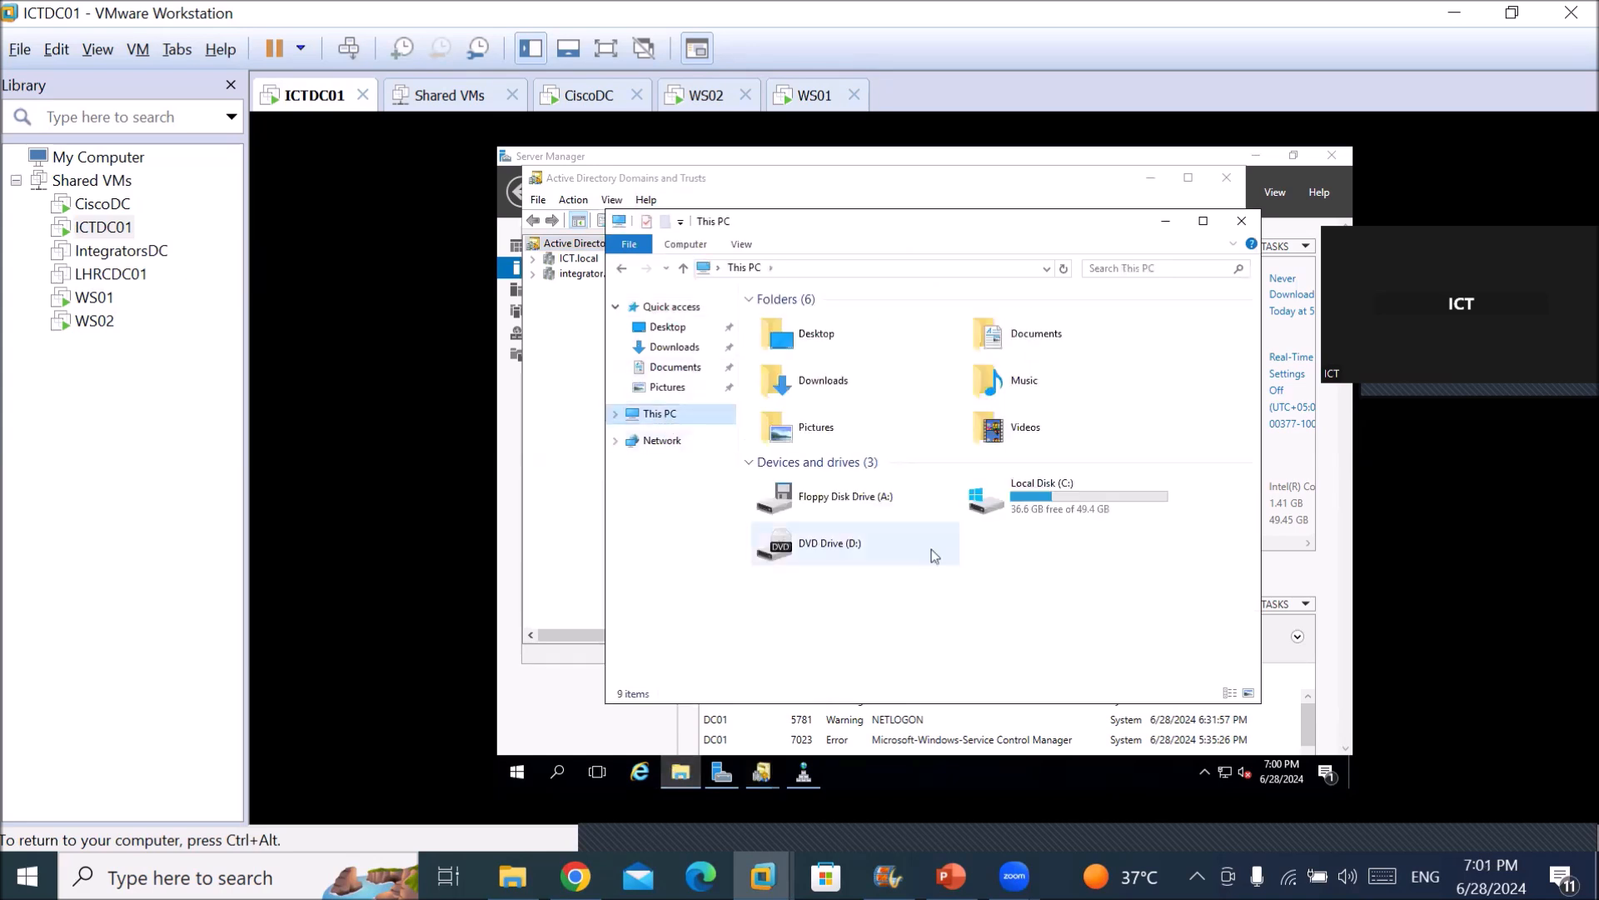
double_click(1057, 491)
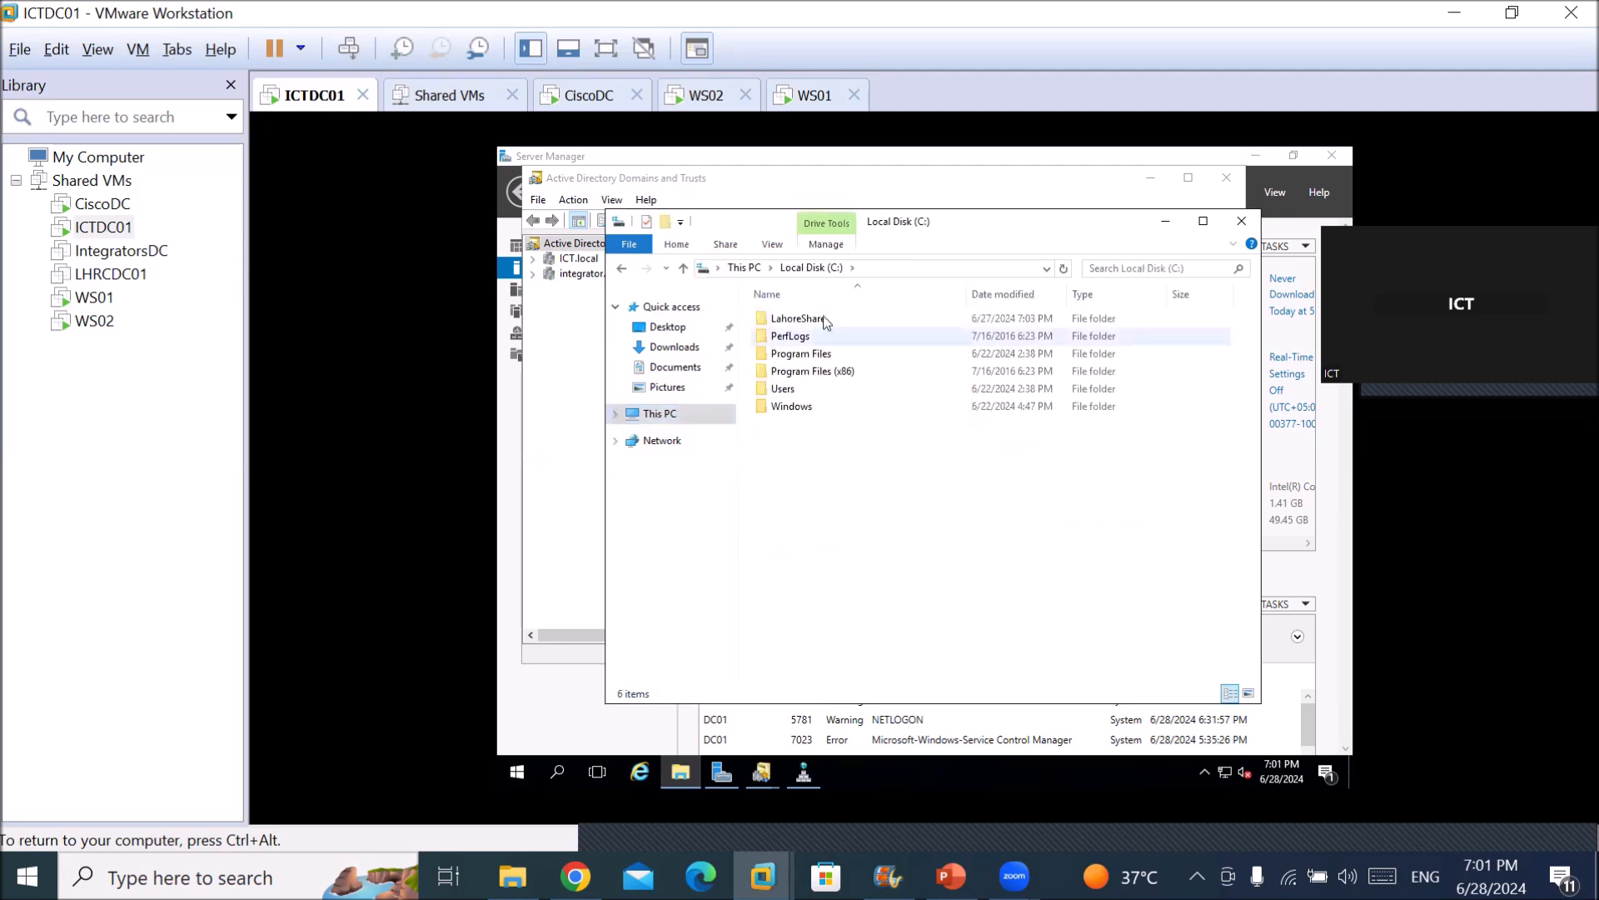
click(797, 317)
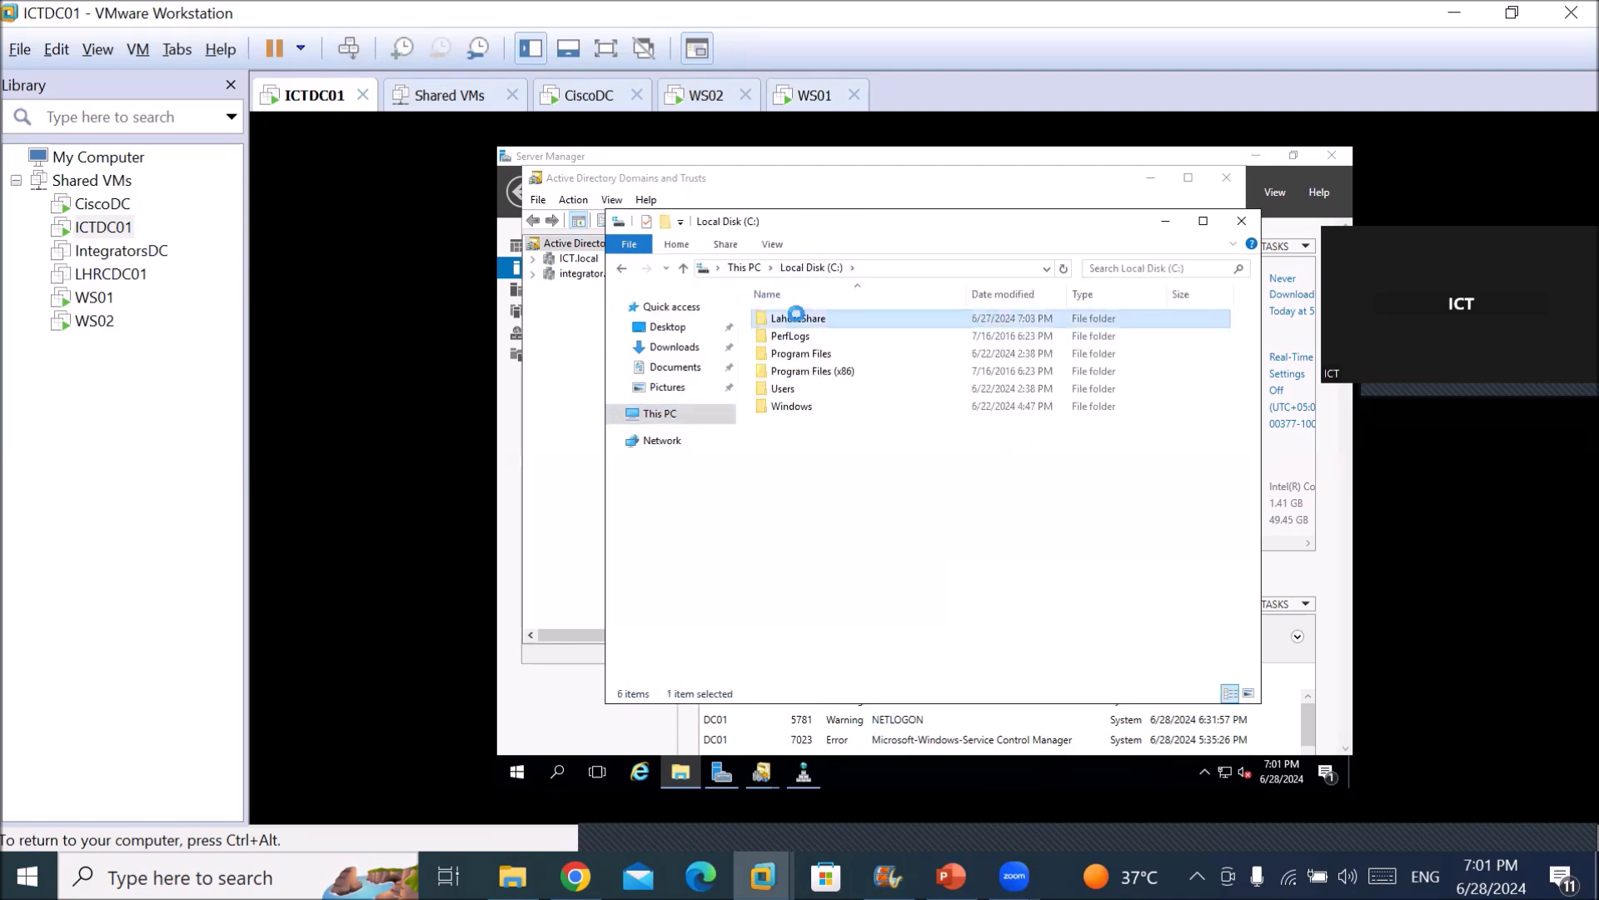
right_click(796, 317)
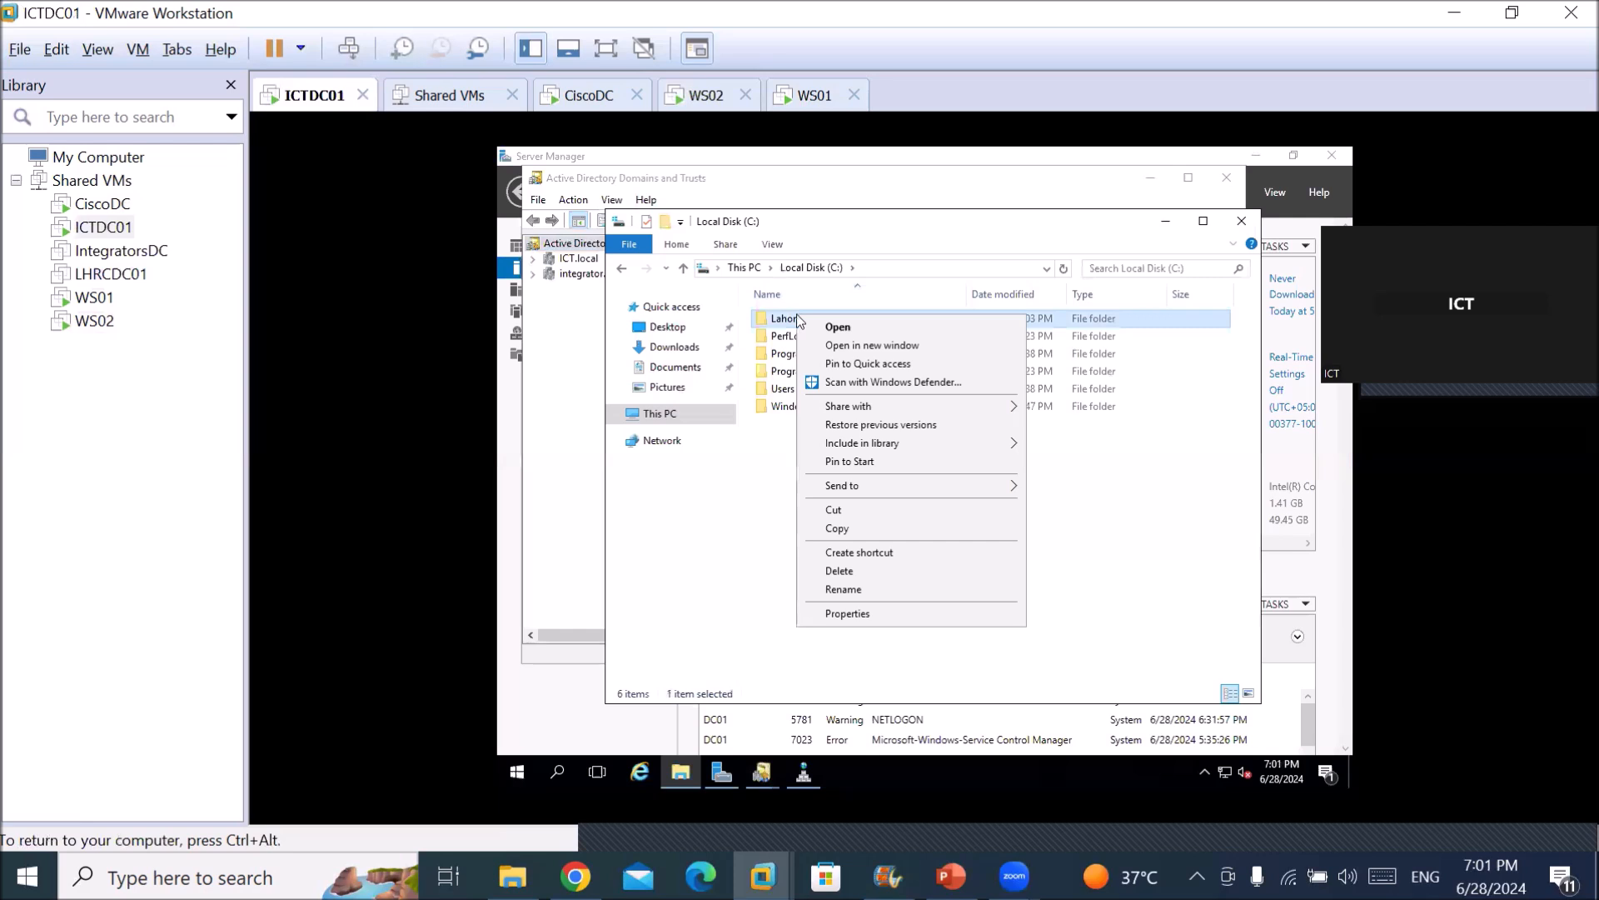
click(847, 613)
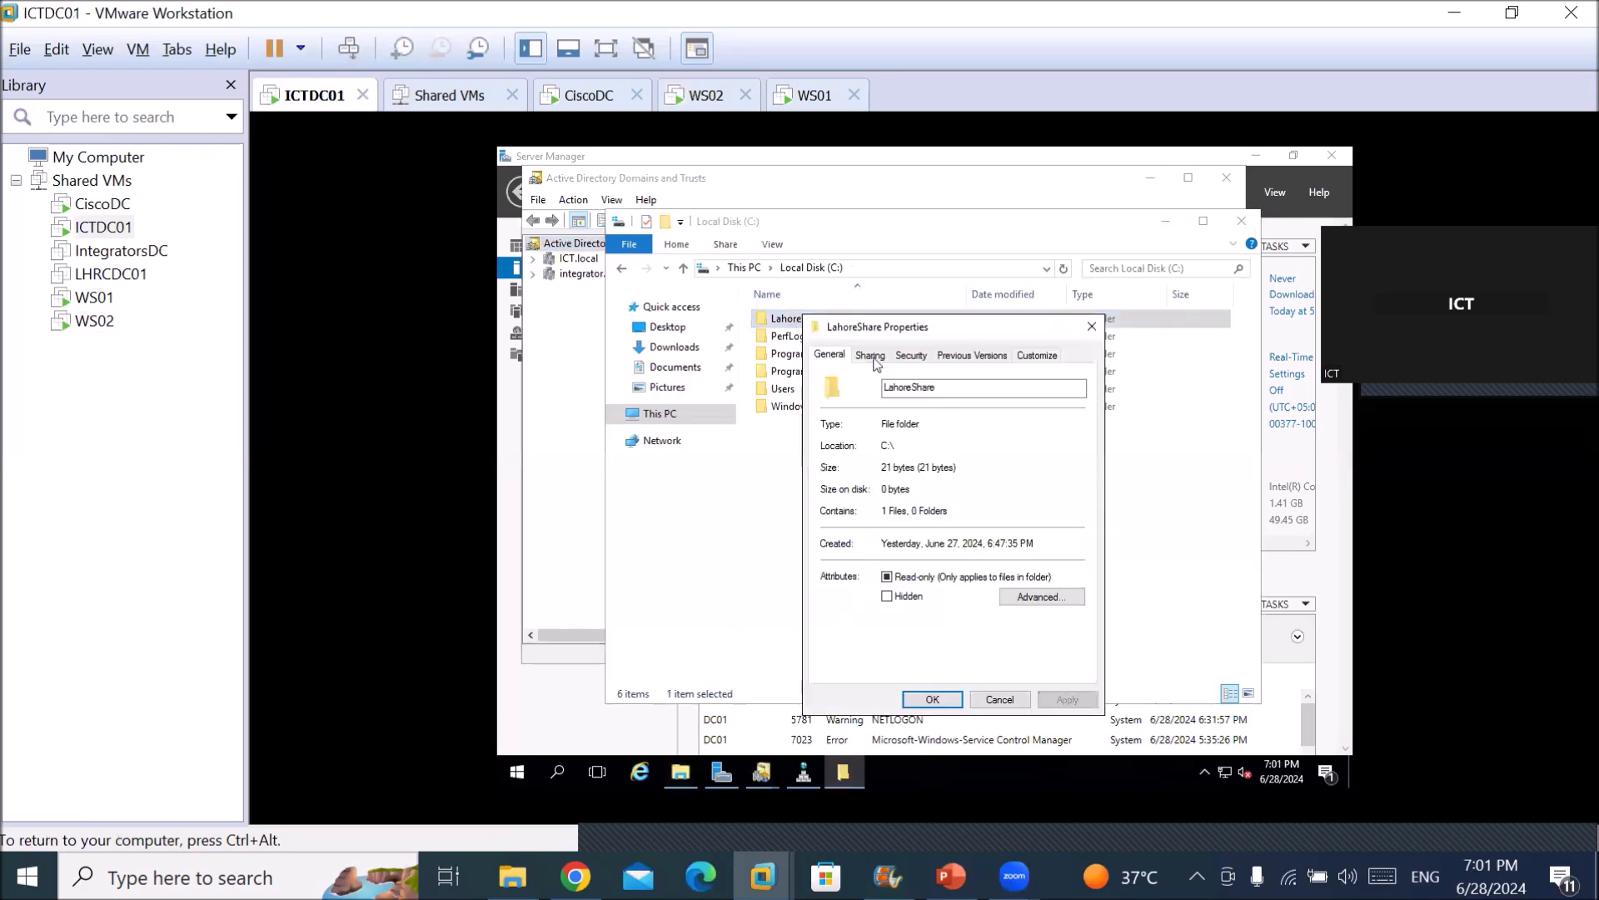
click(870, 357)
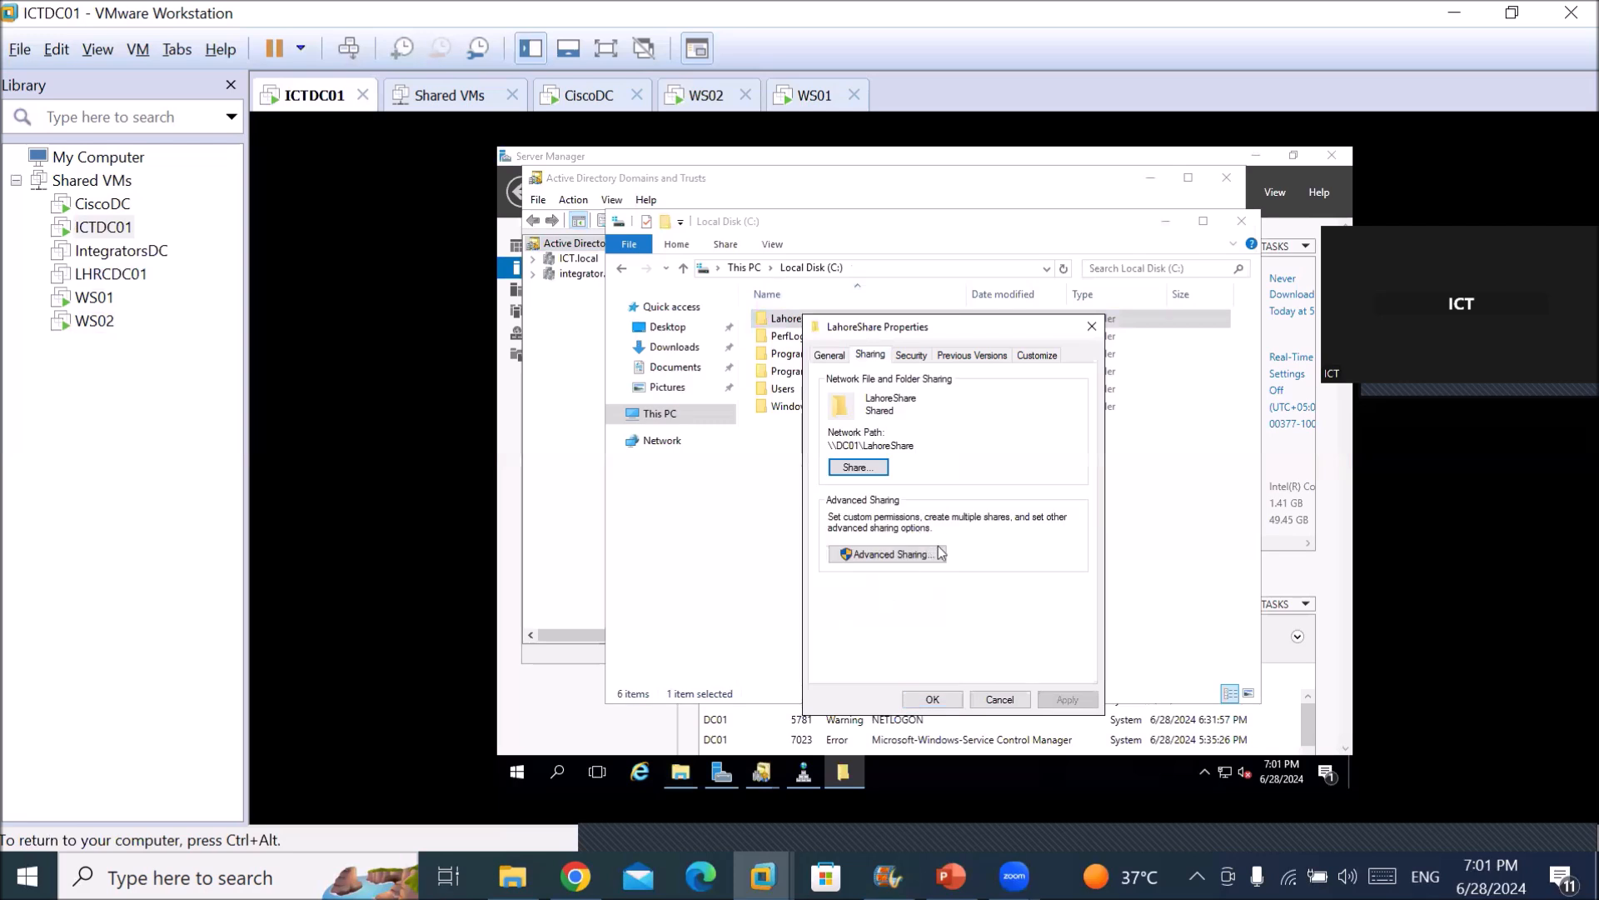
click(911, 545)
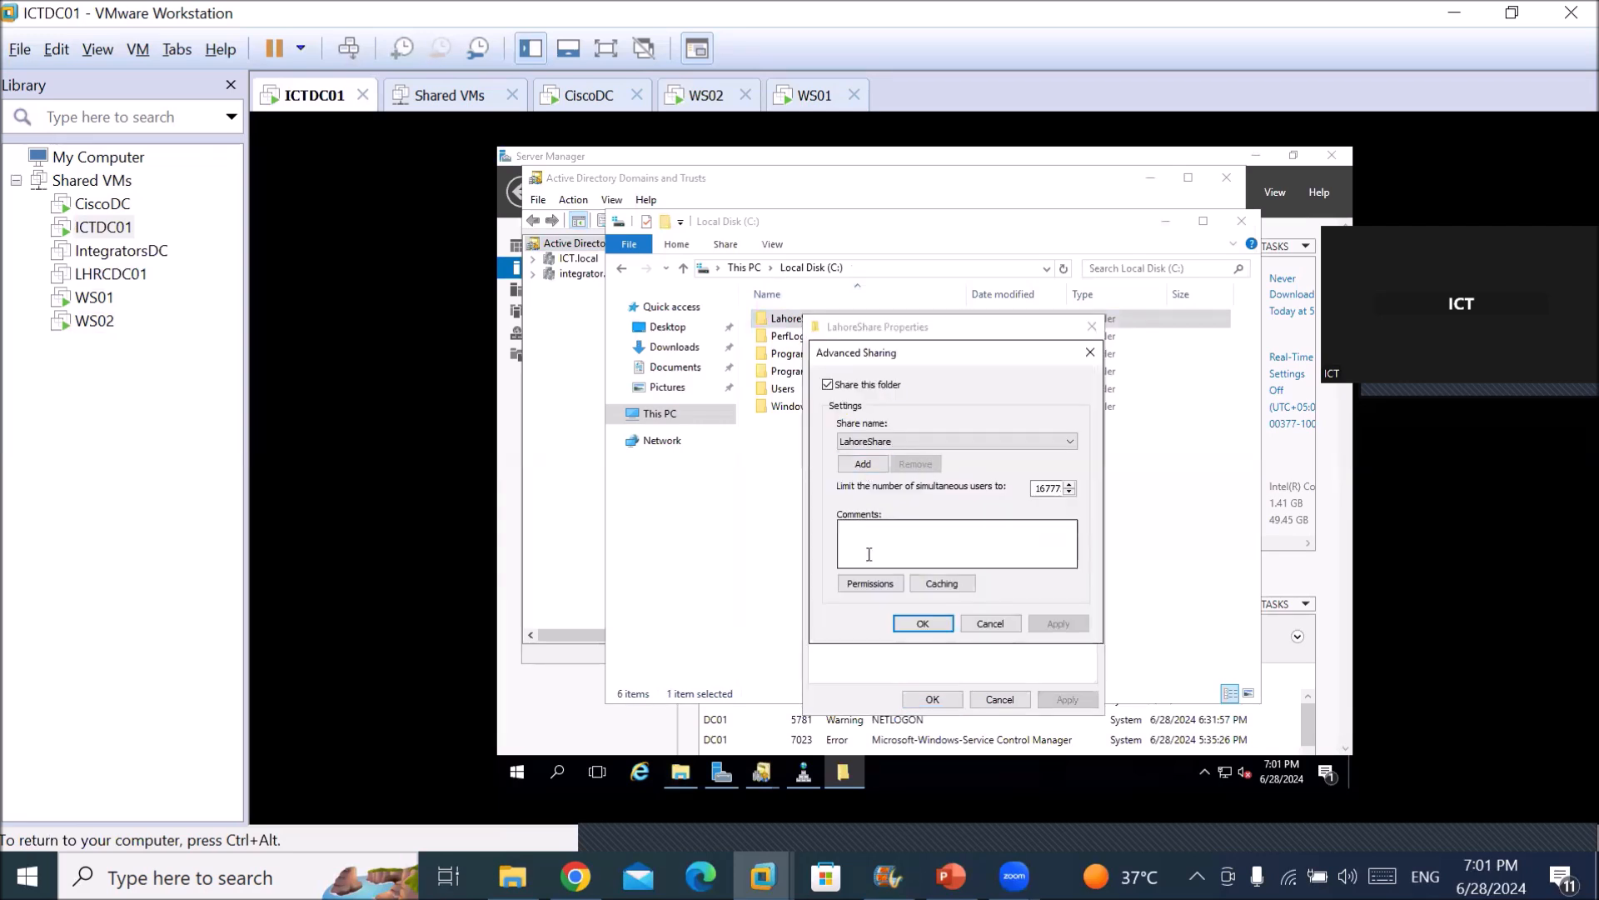
click(870, 583)
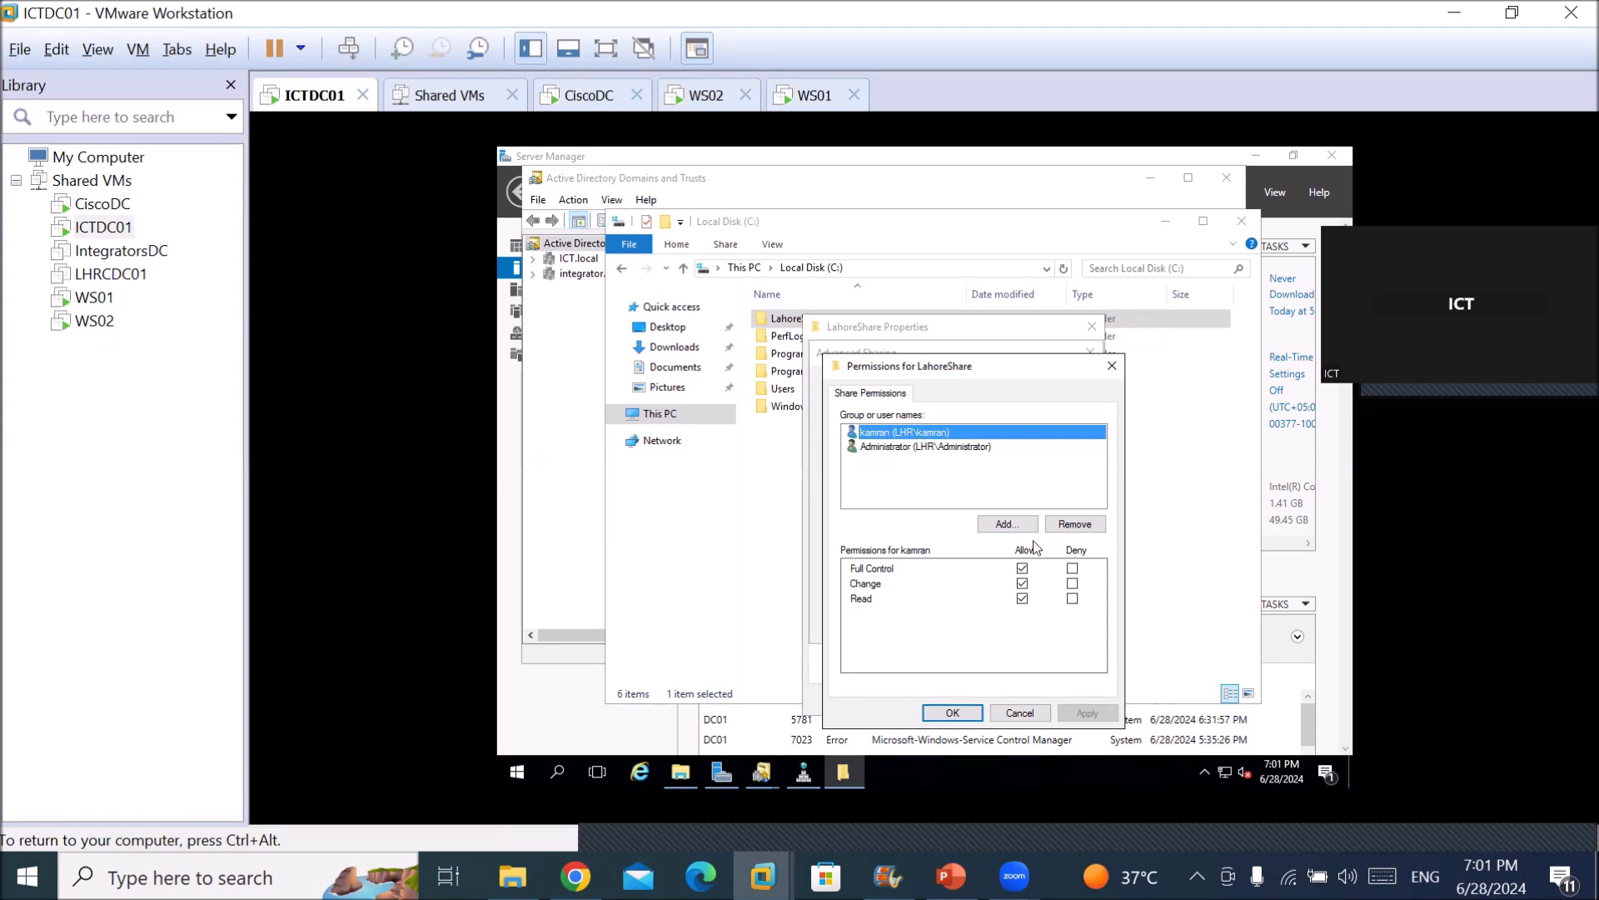
Add Cisco.local user1 to LahoreShare's share permissions with Full Control allowed, and apply.
click(1007, 524)
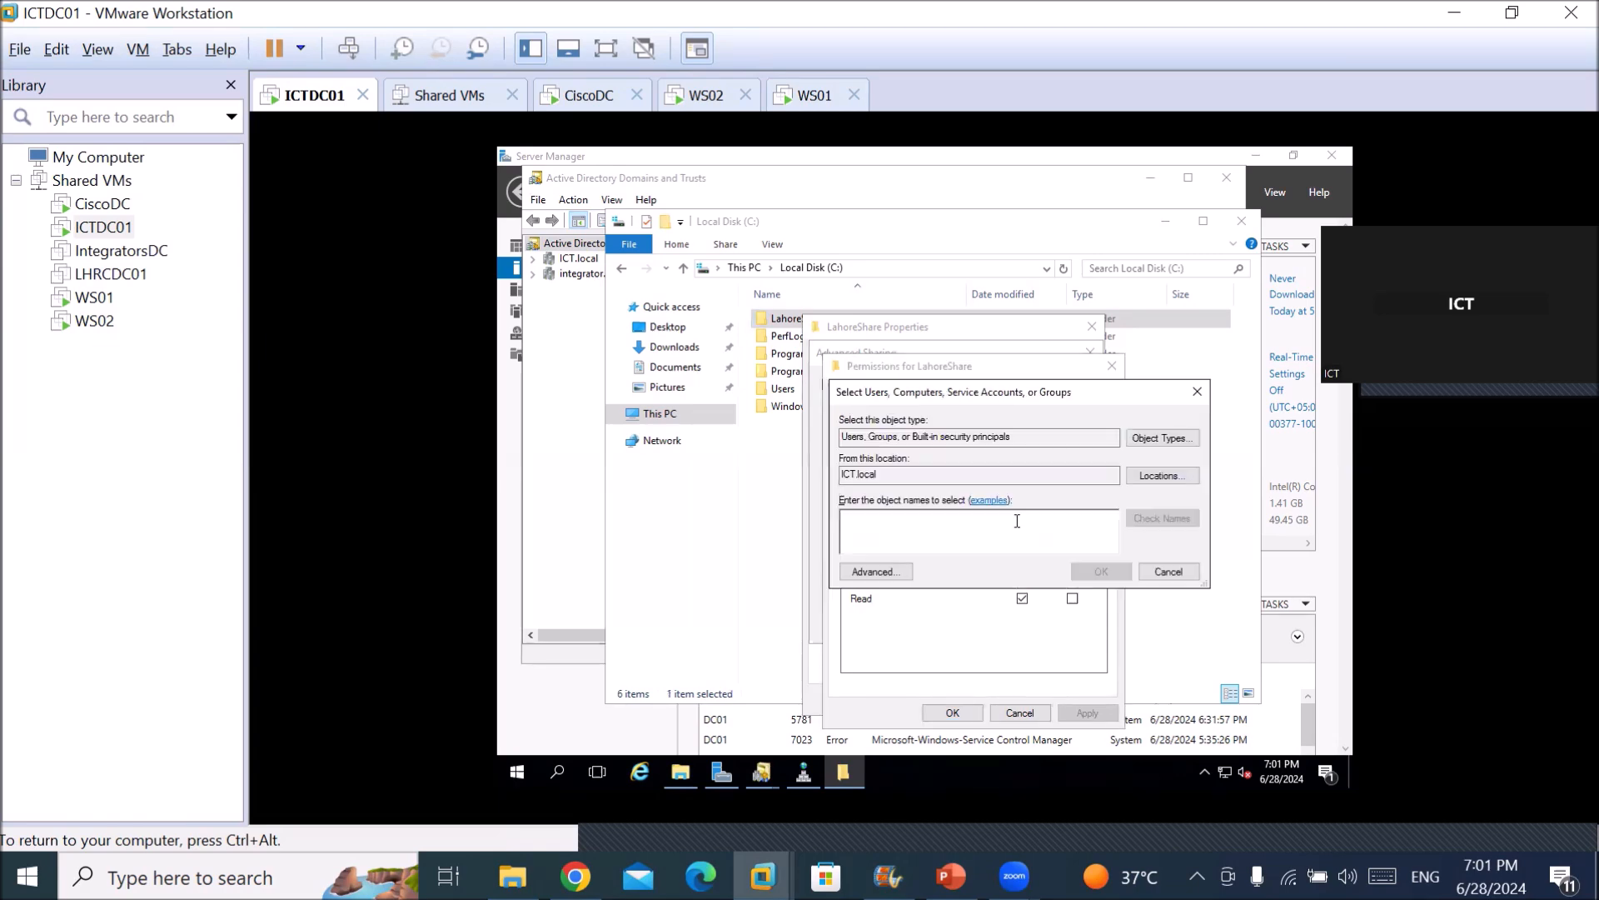
click(1176, 476)
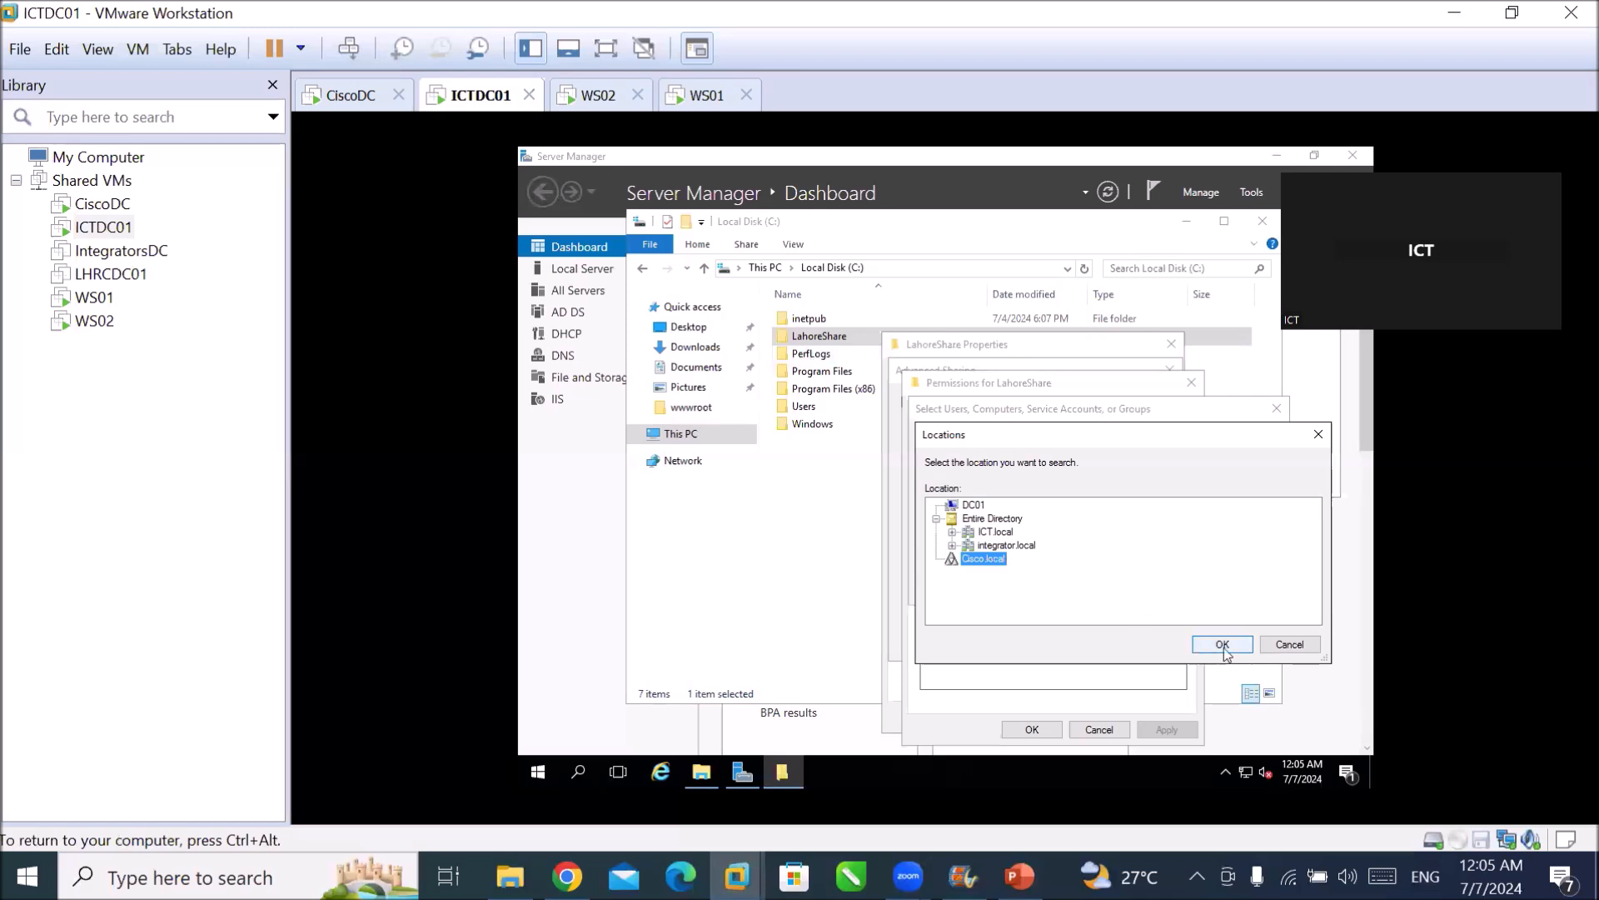
click(1222, 645)
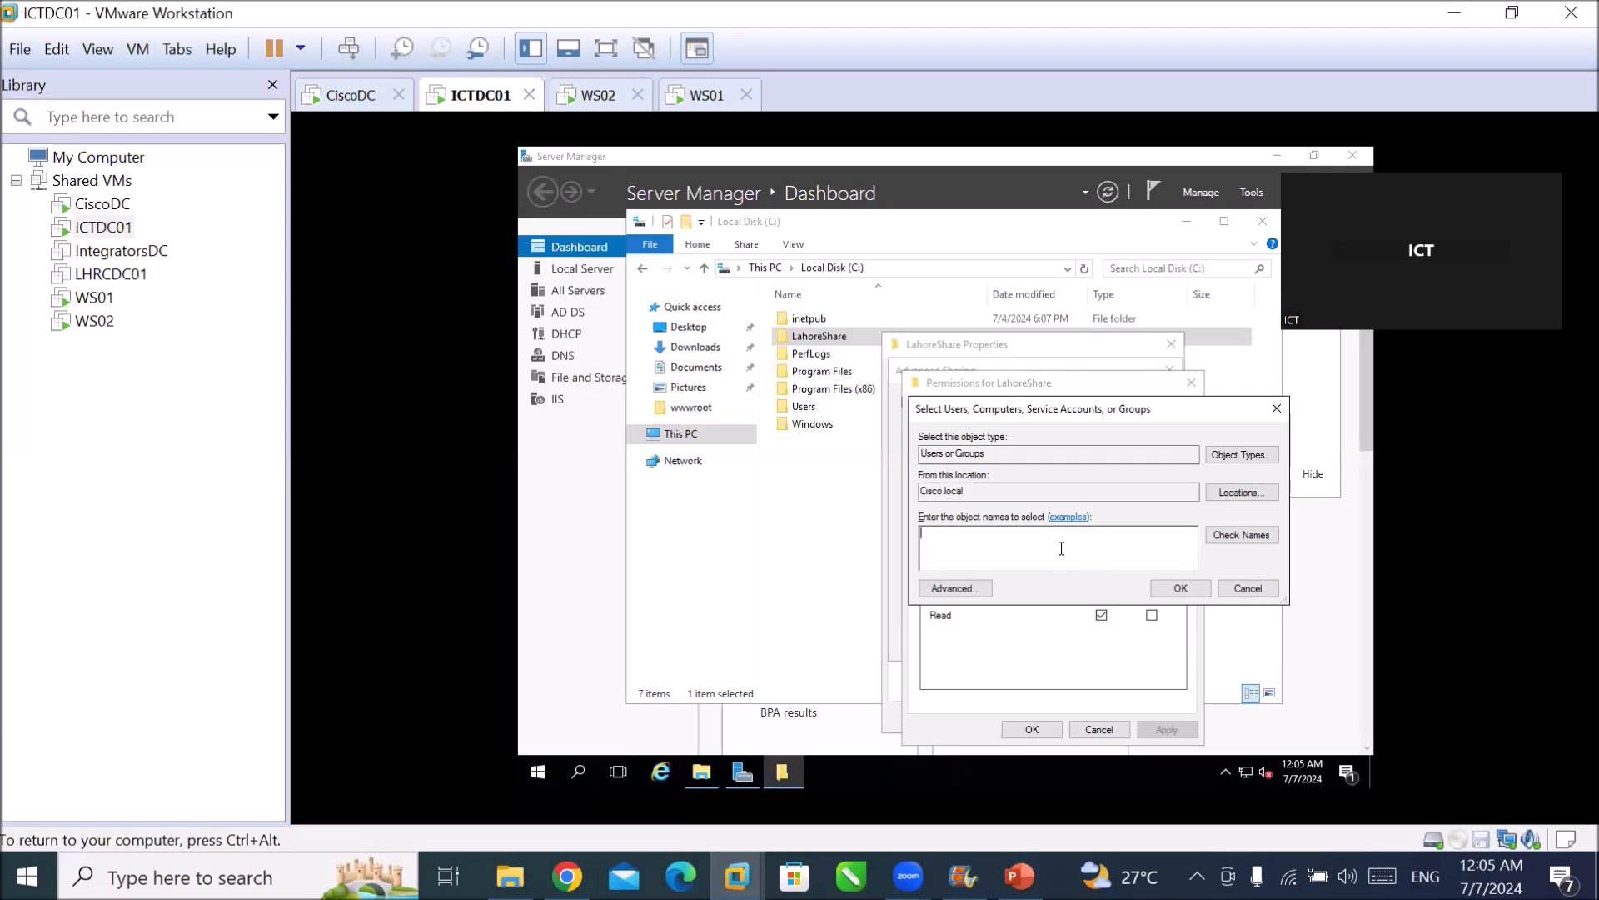
text(user1)
click(1231, 536)
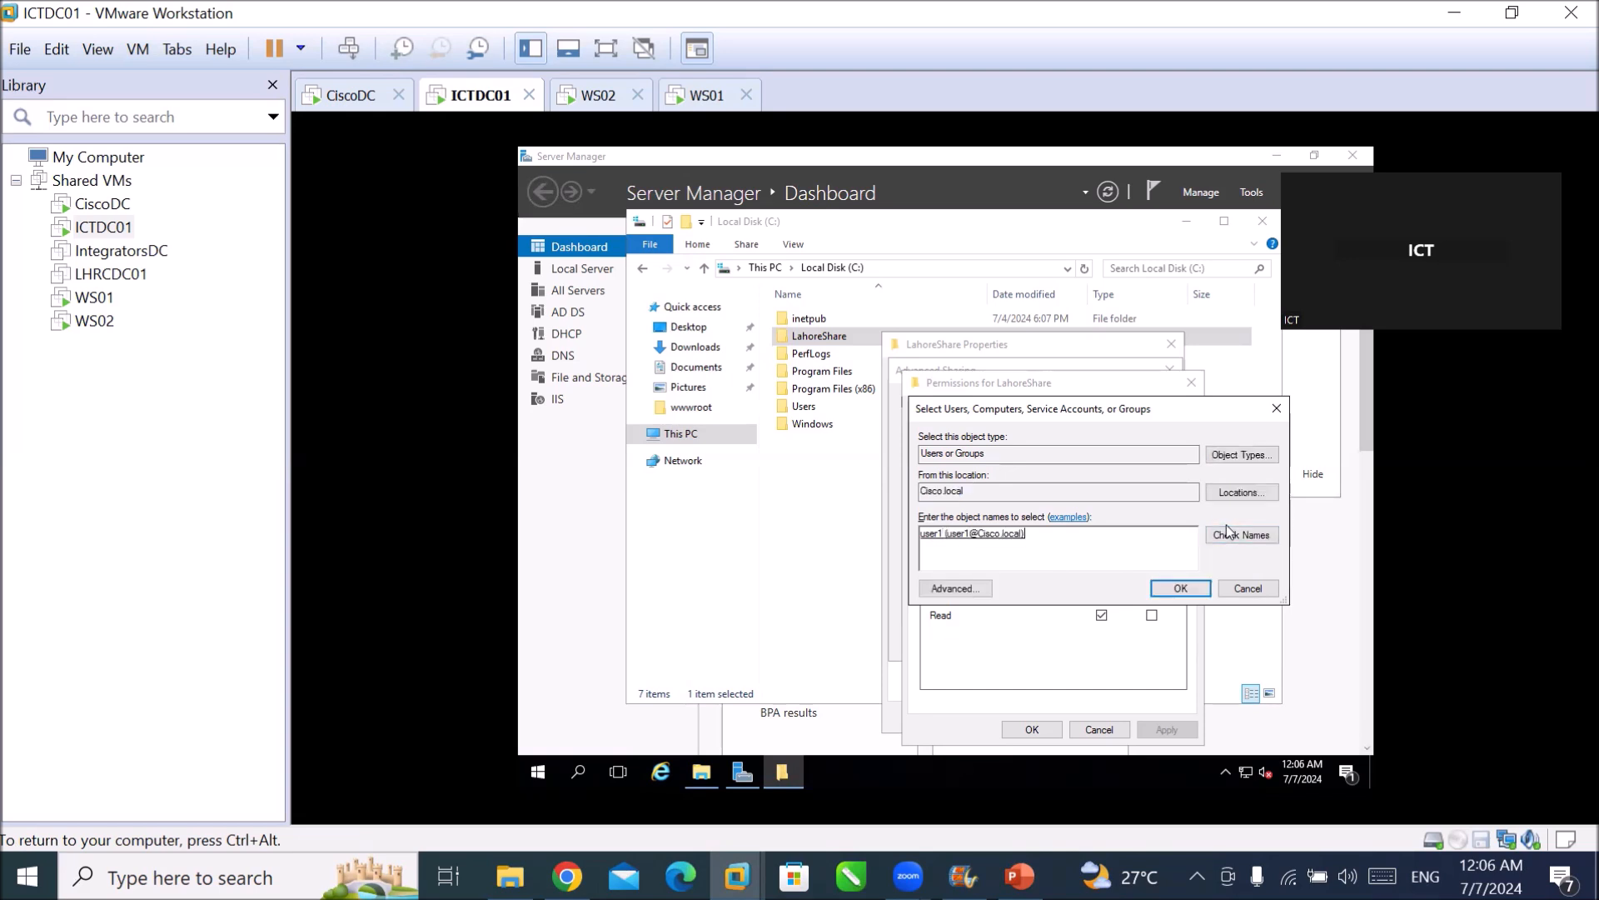
click(1179, 587)
click(1102, 586)
click(1167, 727)
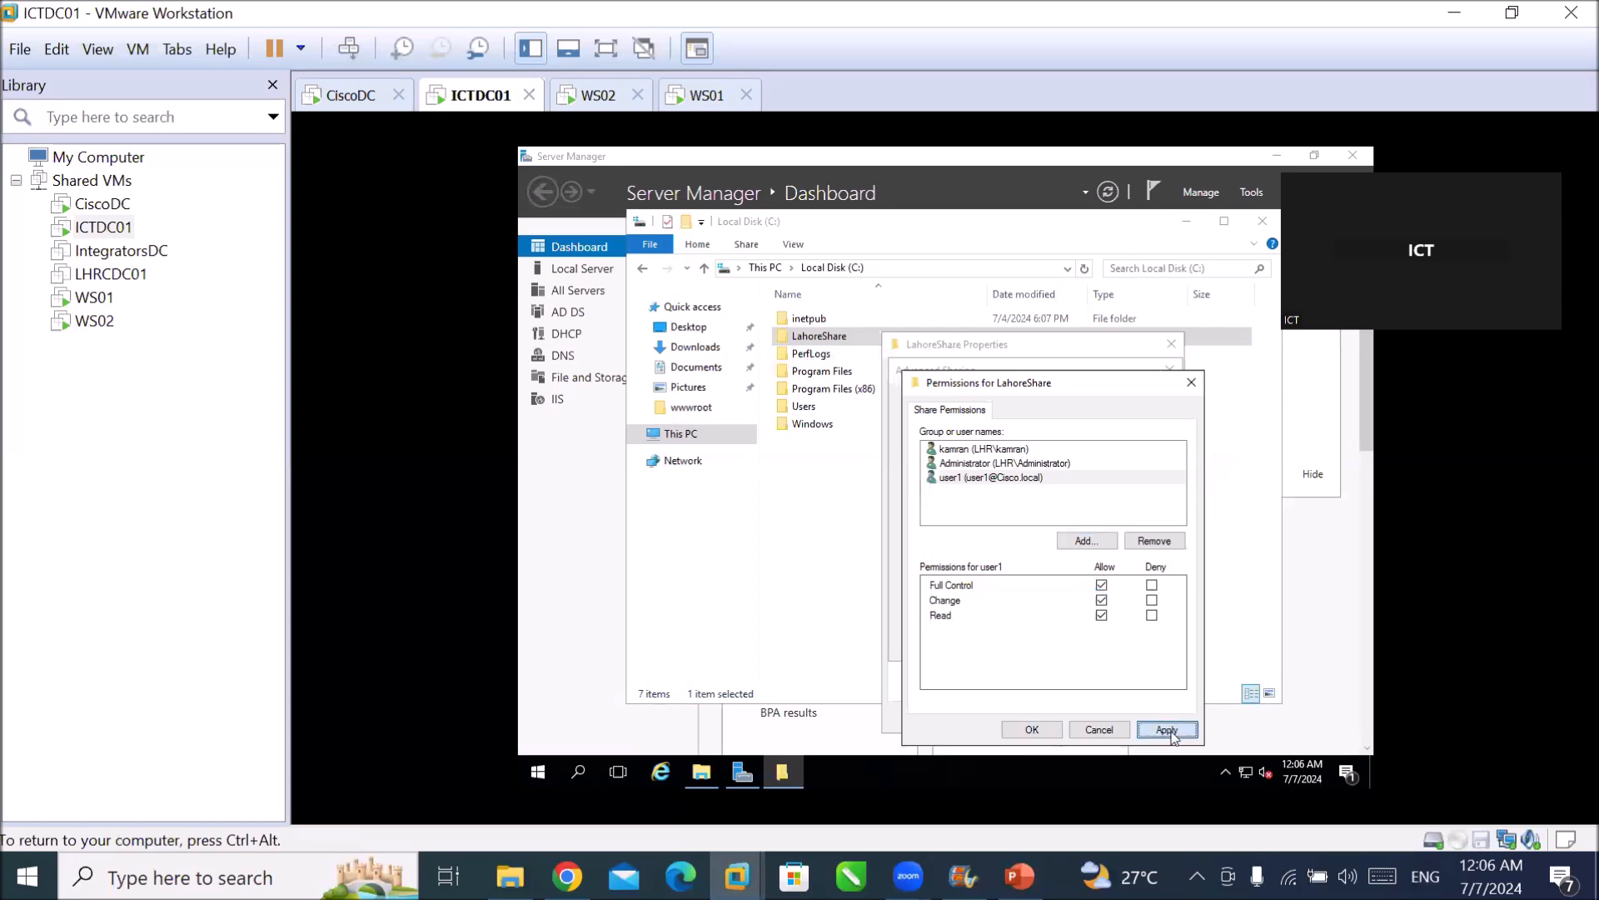
click(1031, 729)
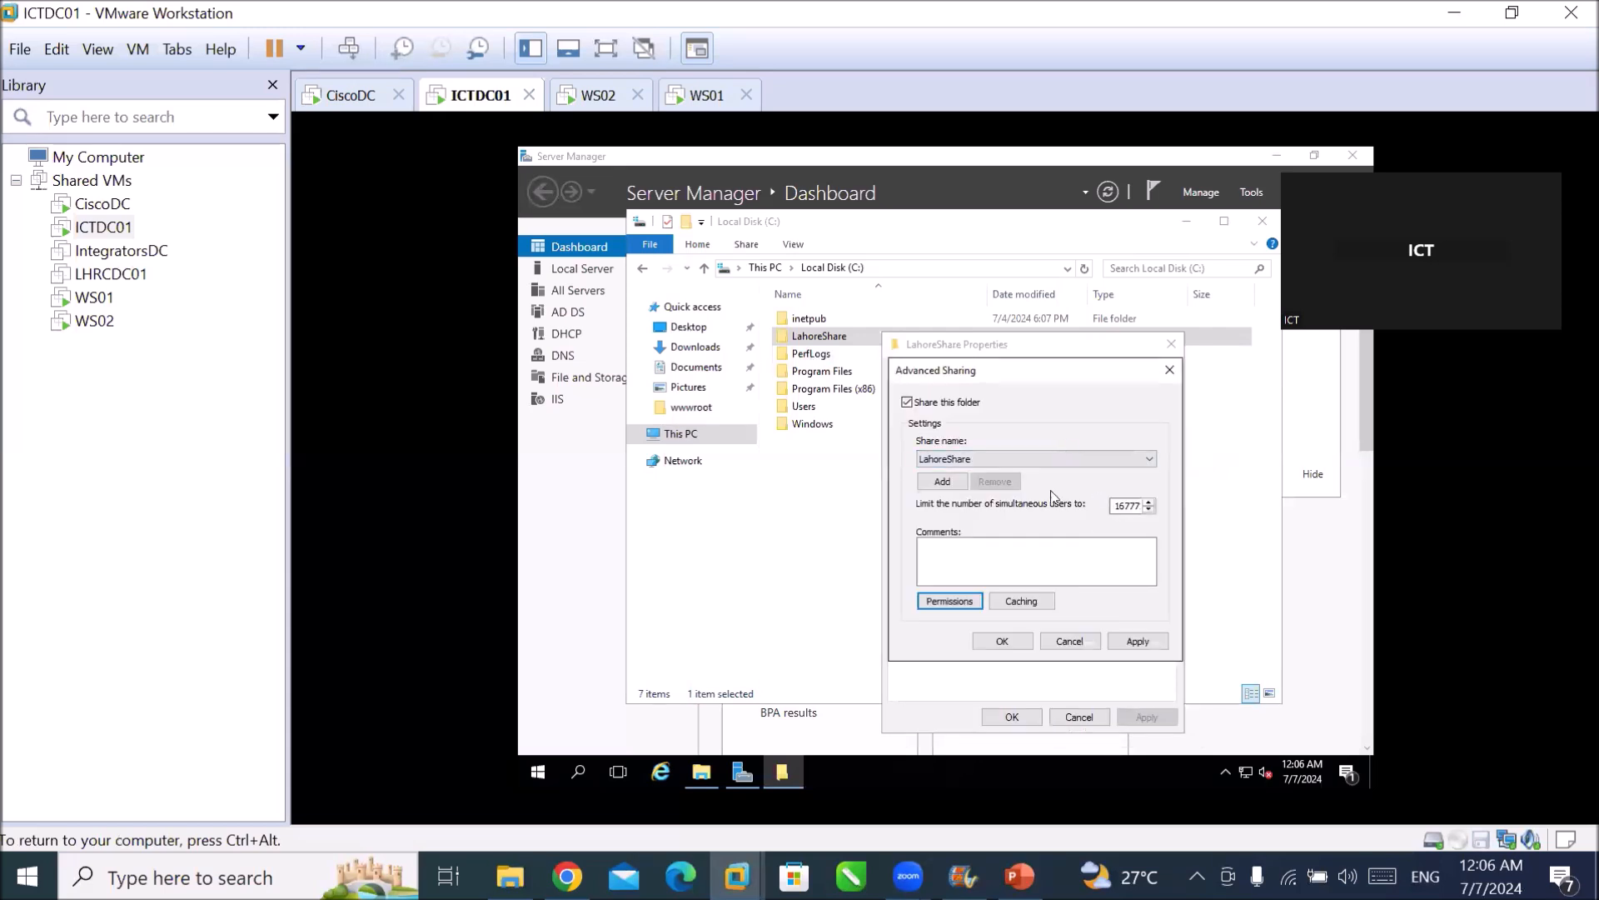
click(1154, 643)
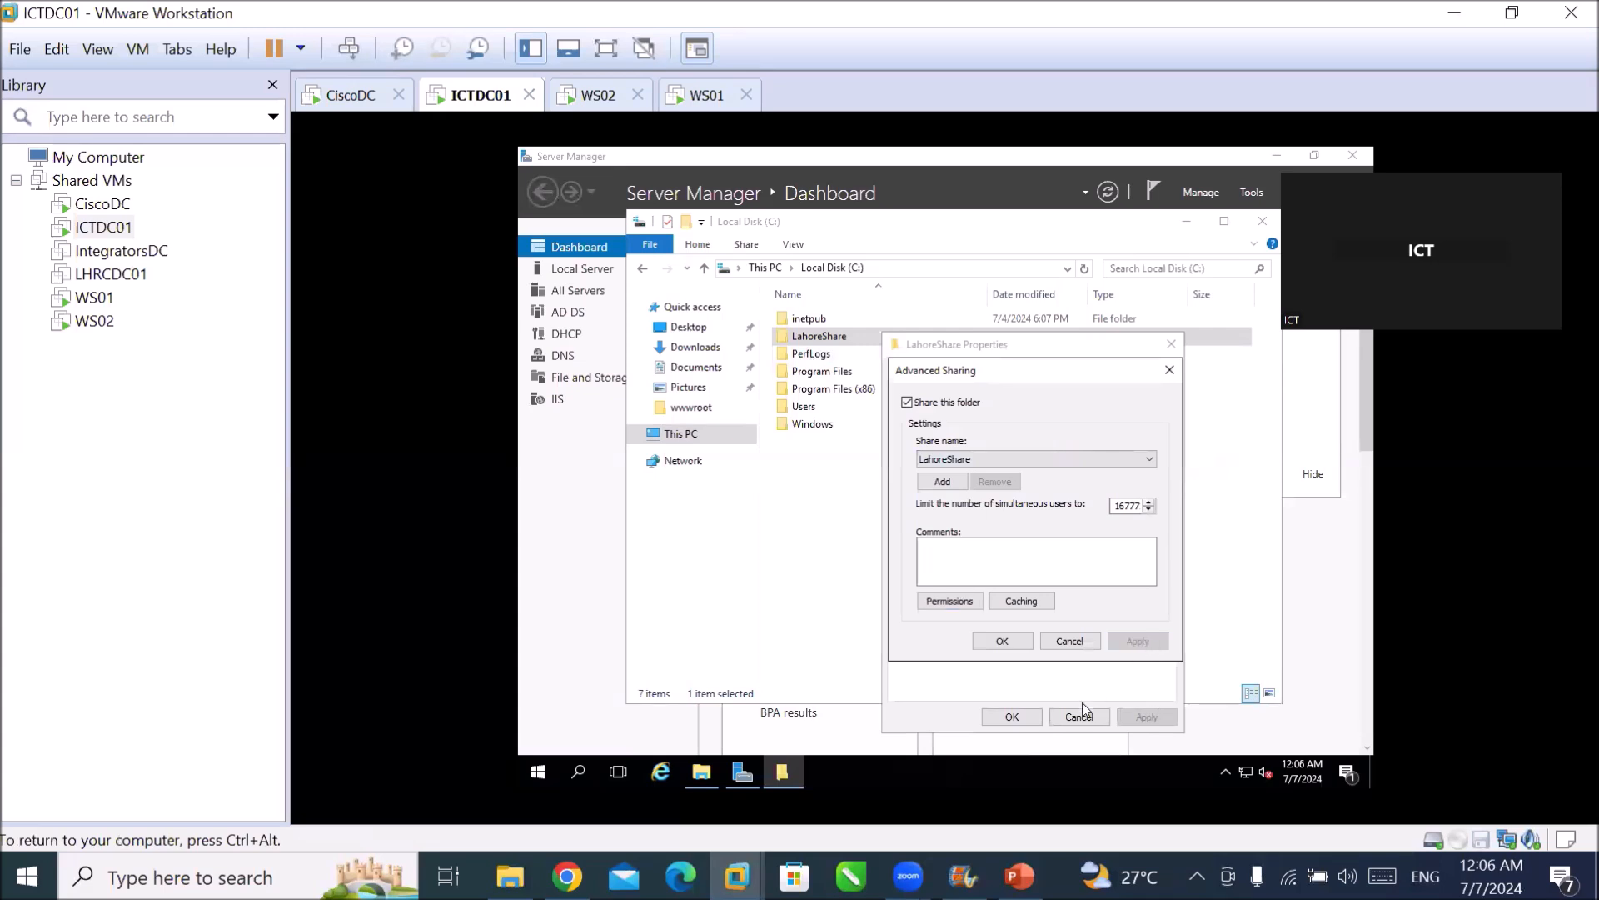
click(1002, 640)
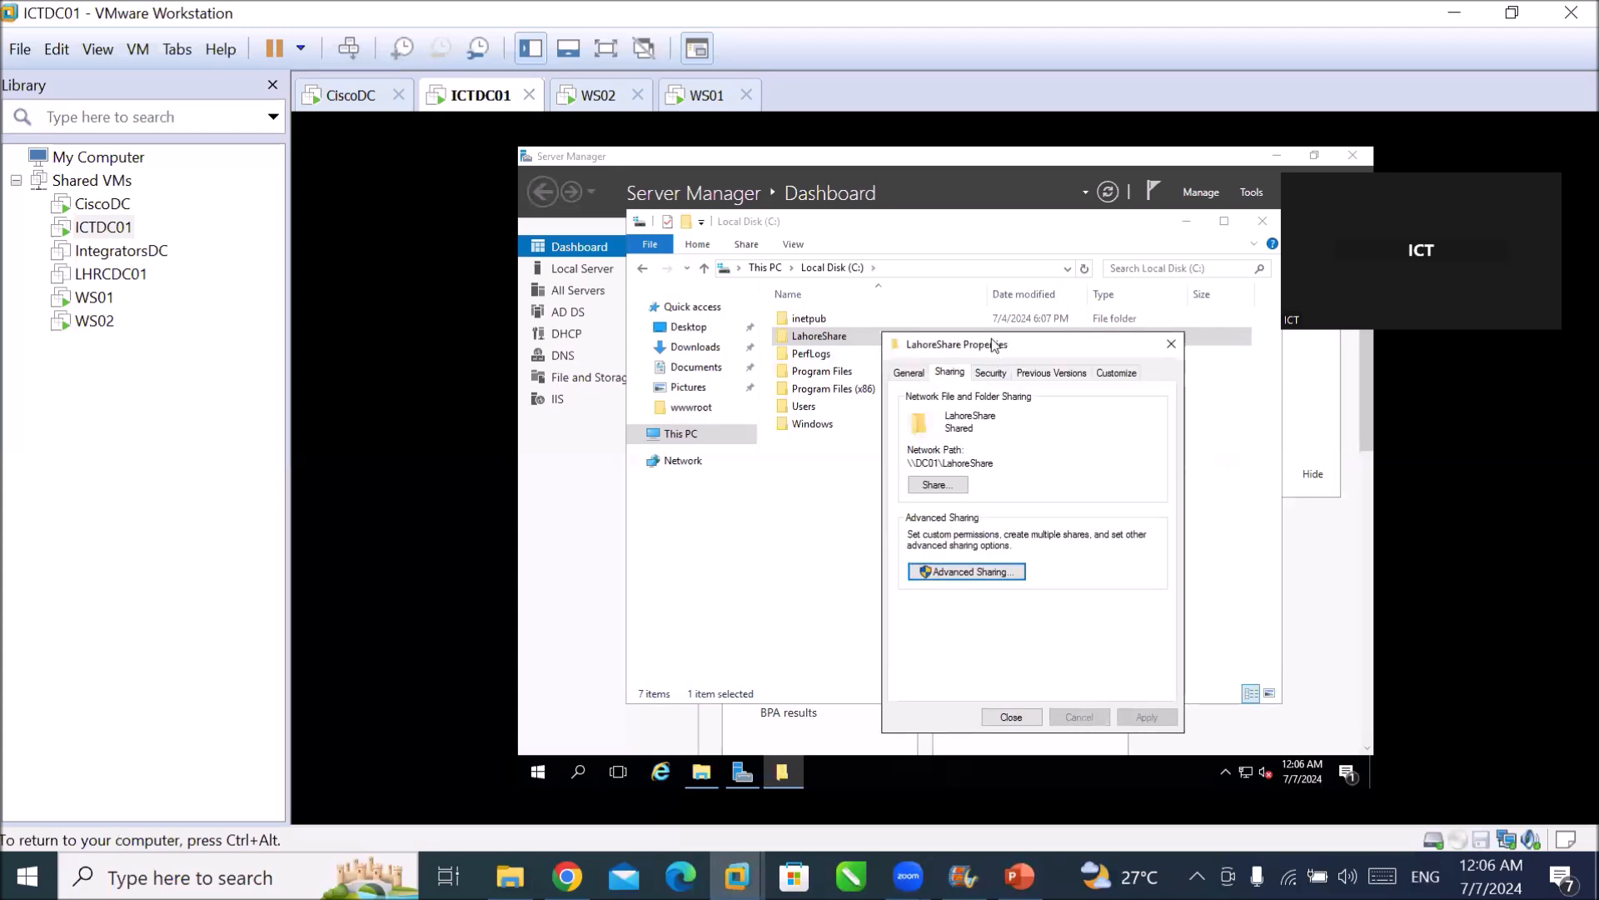
Add Cisco.local user1 to LahoreShare's Security tab permissions.
click(991, 373)
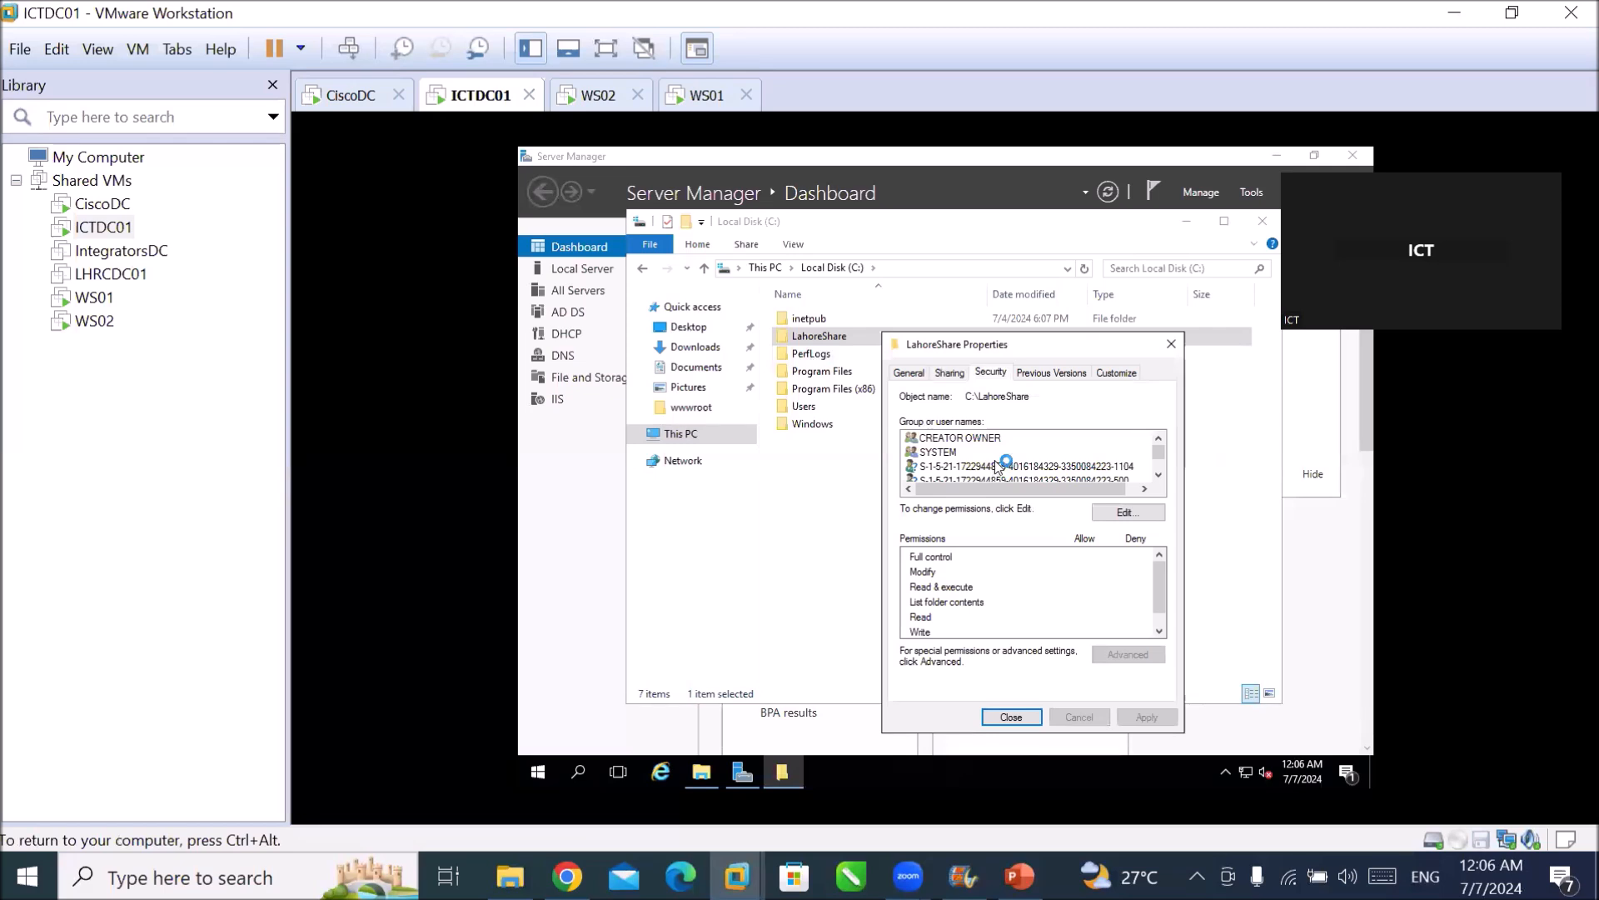
click(1133, 512)
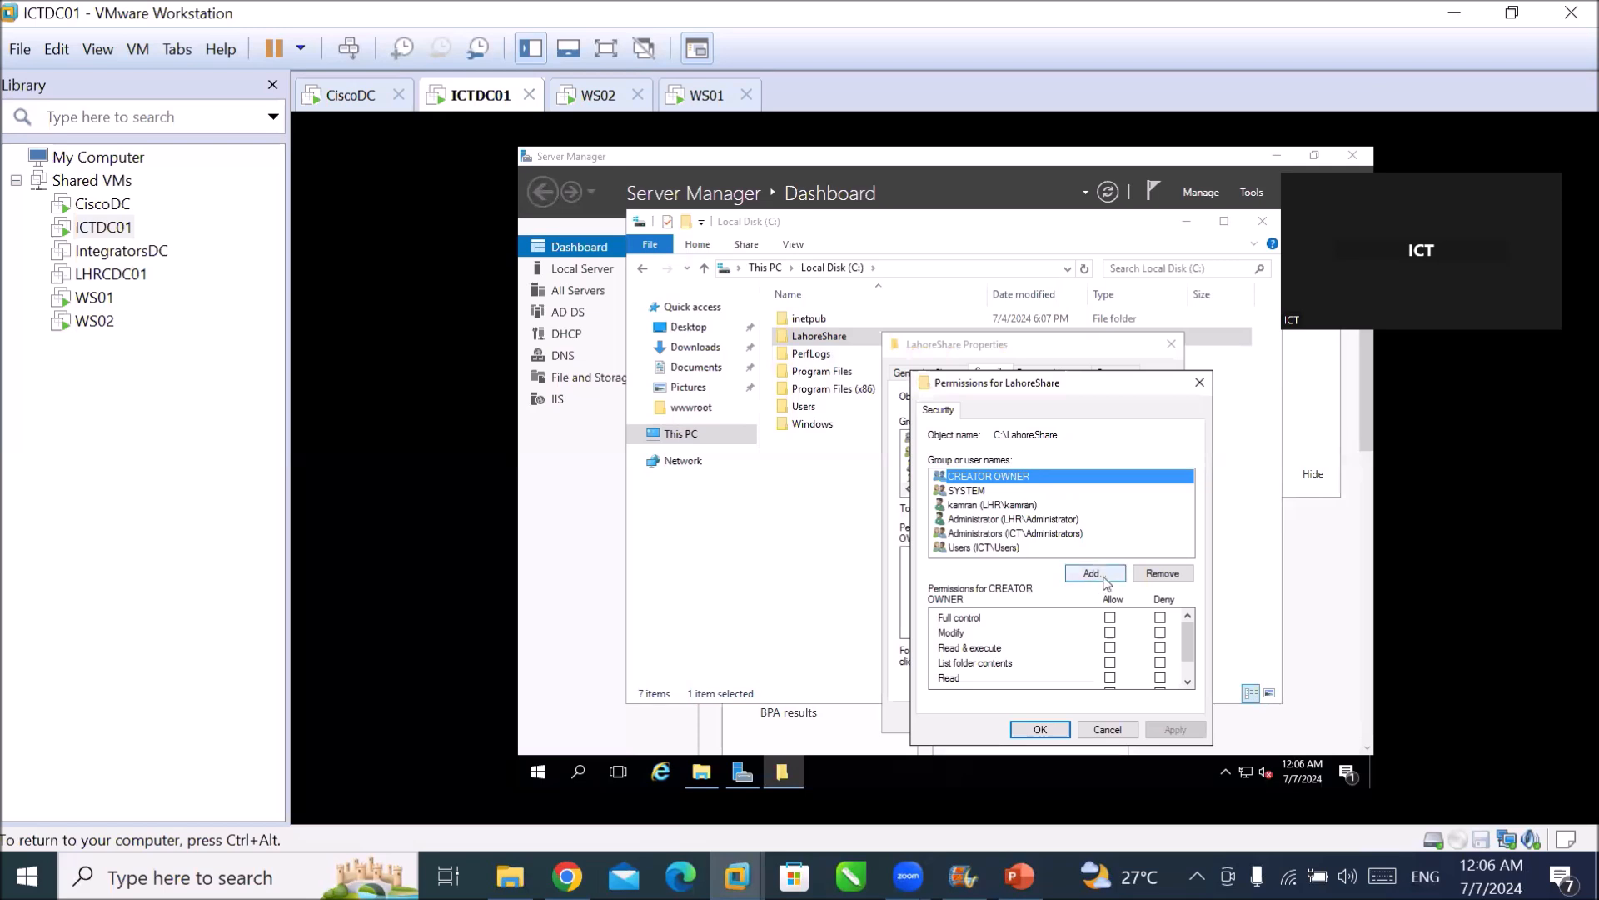
click(1094, 573)
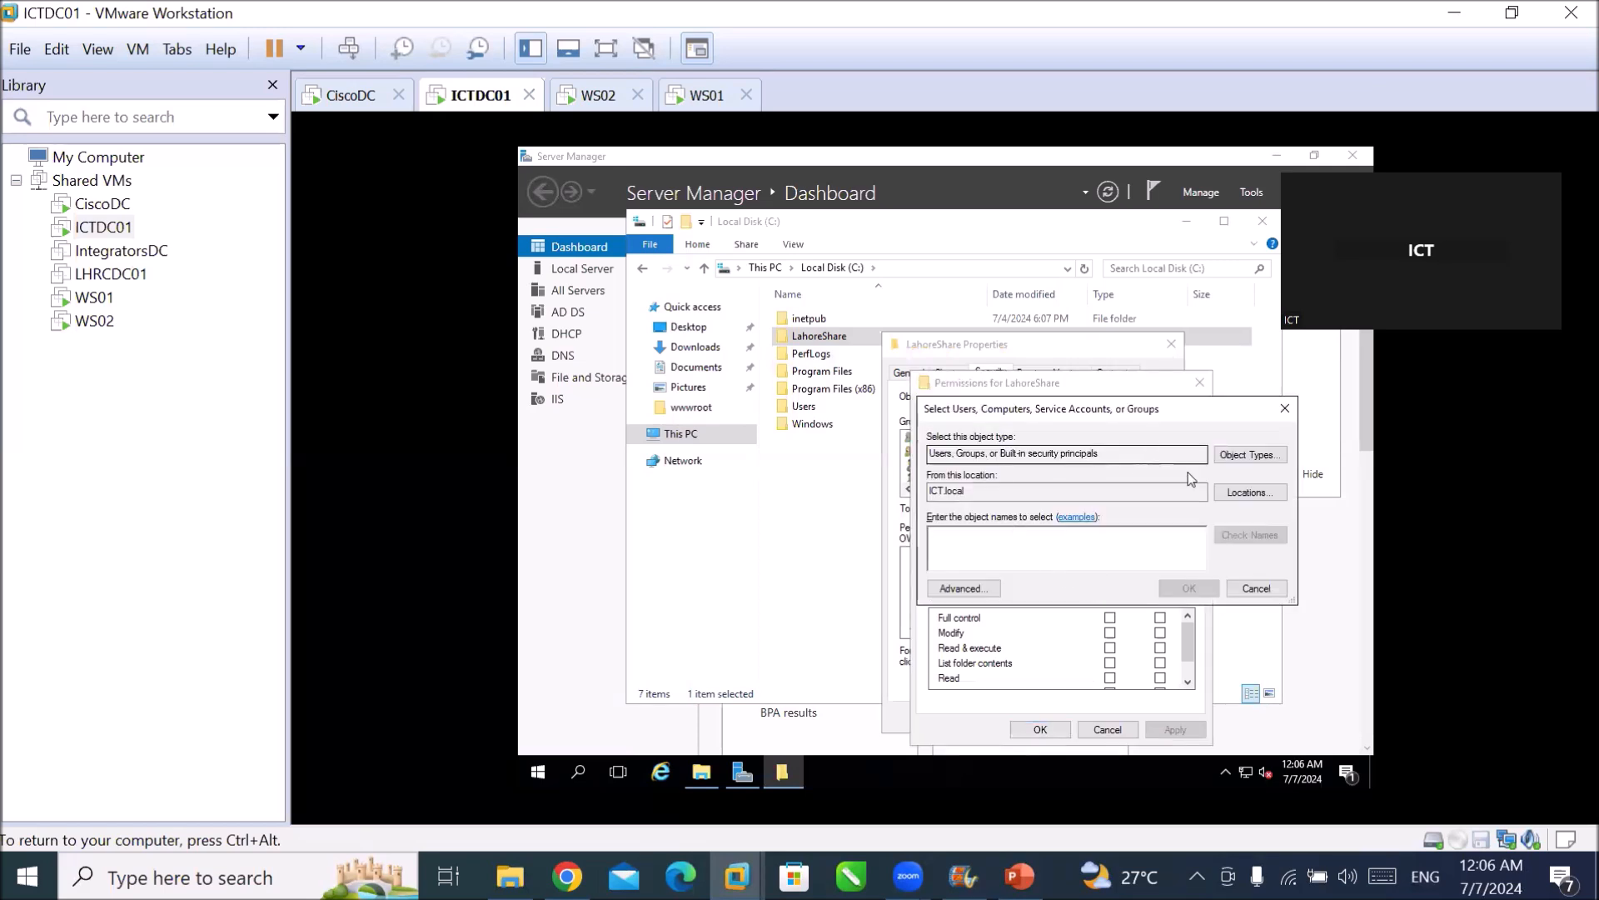
click(1246, 496)
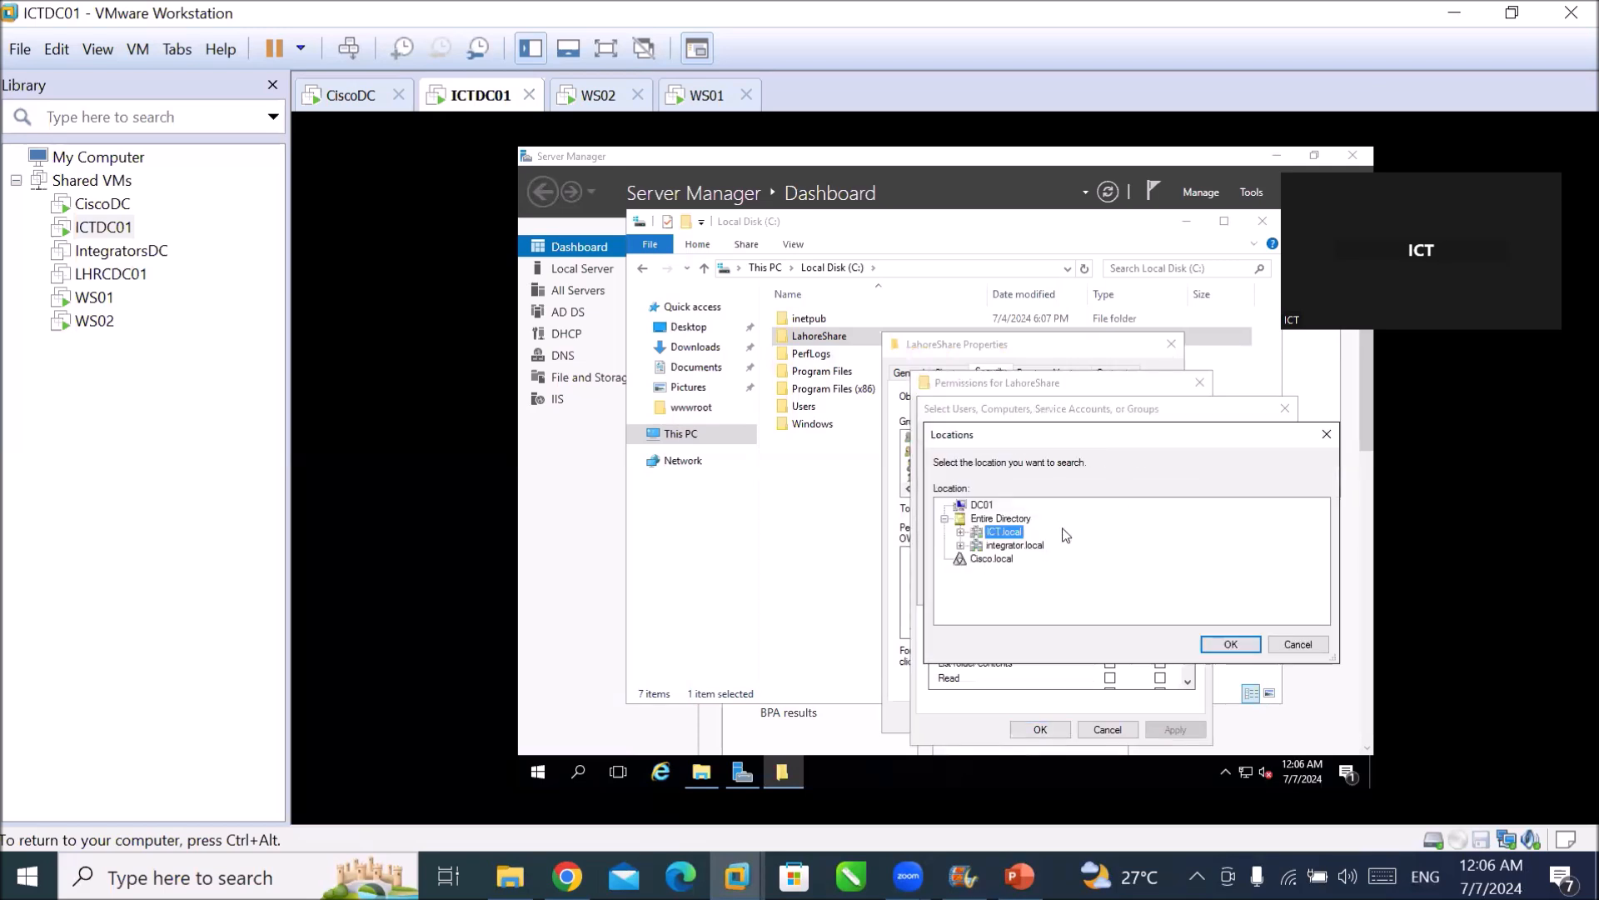
click(998, 558)
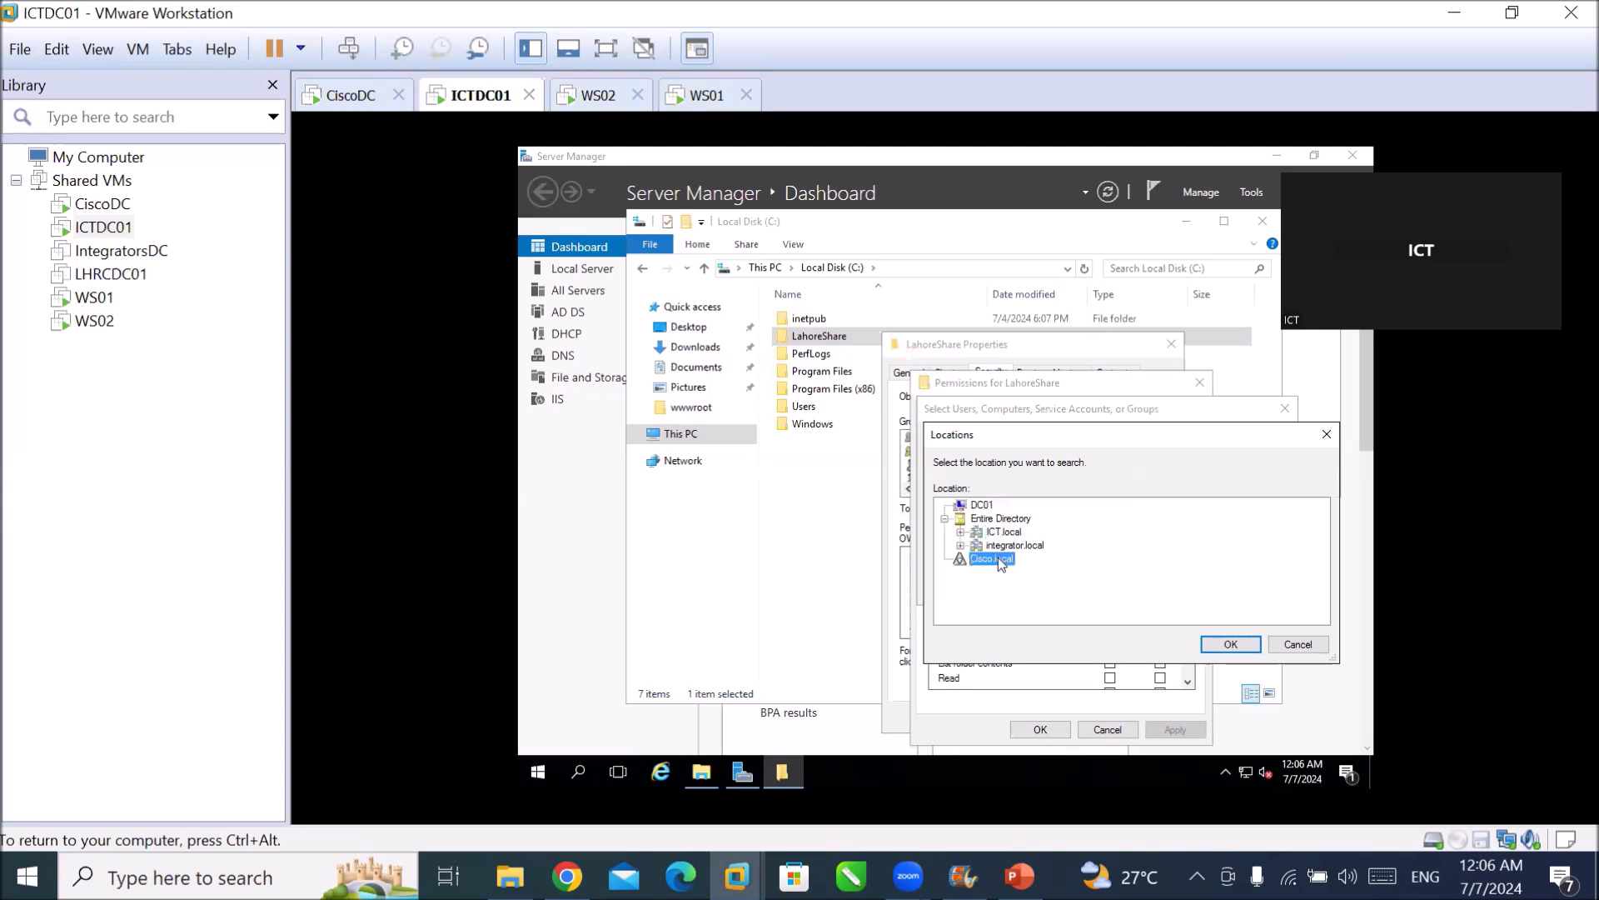
click(1220, 646)
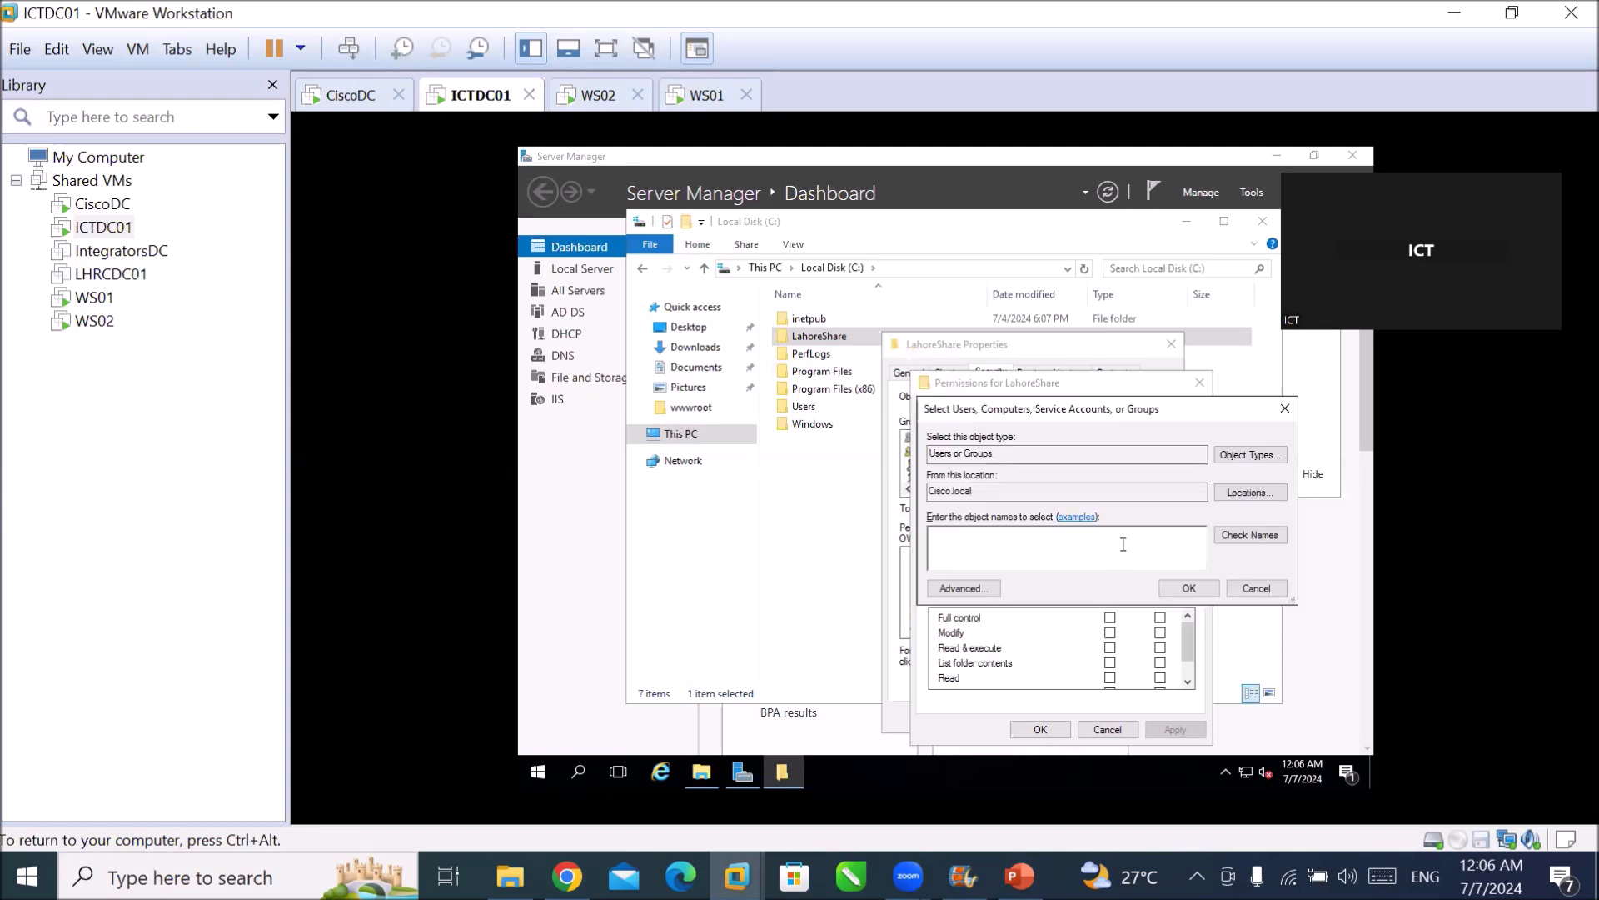
text(user1)
click(1251, 535)
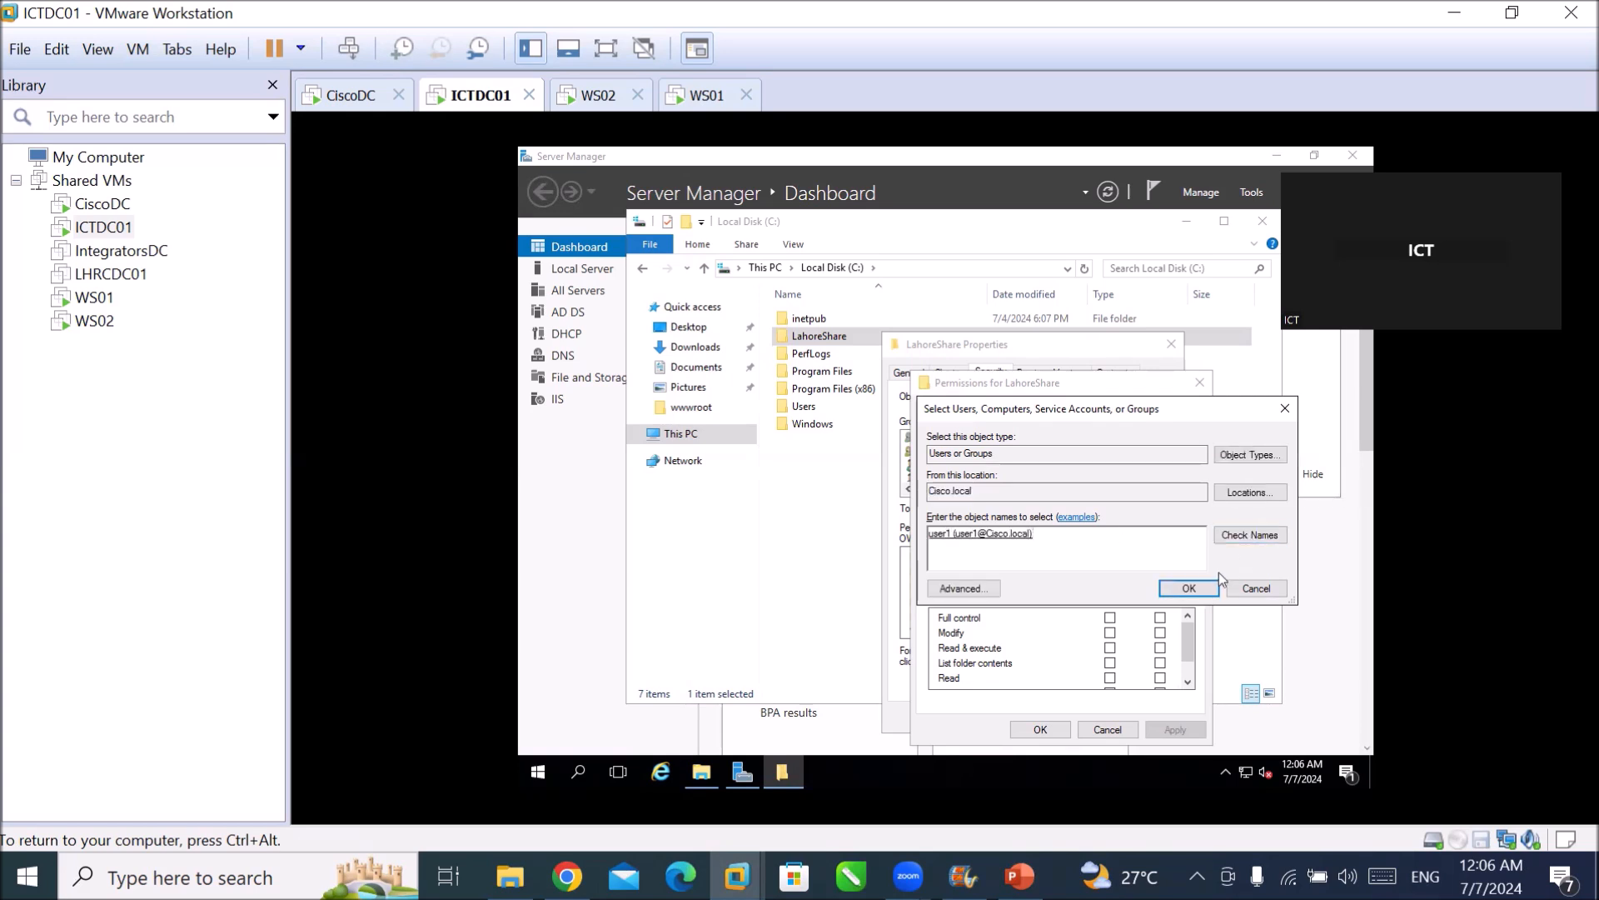
click(1191, 587)
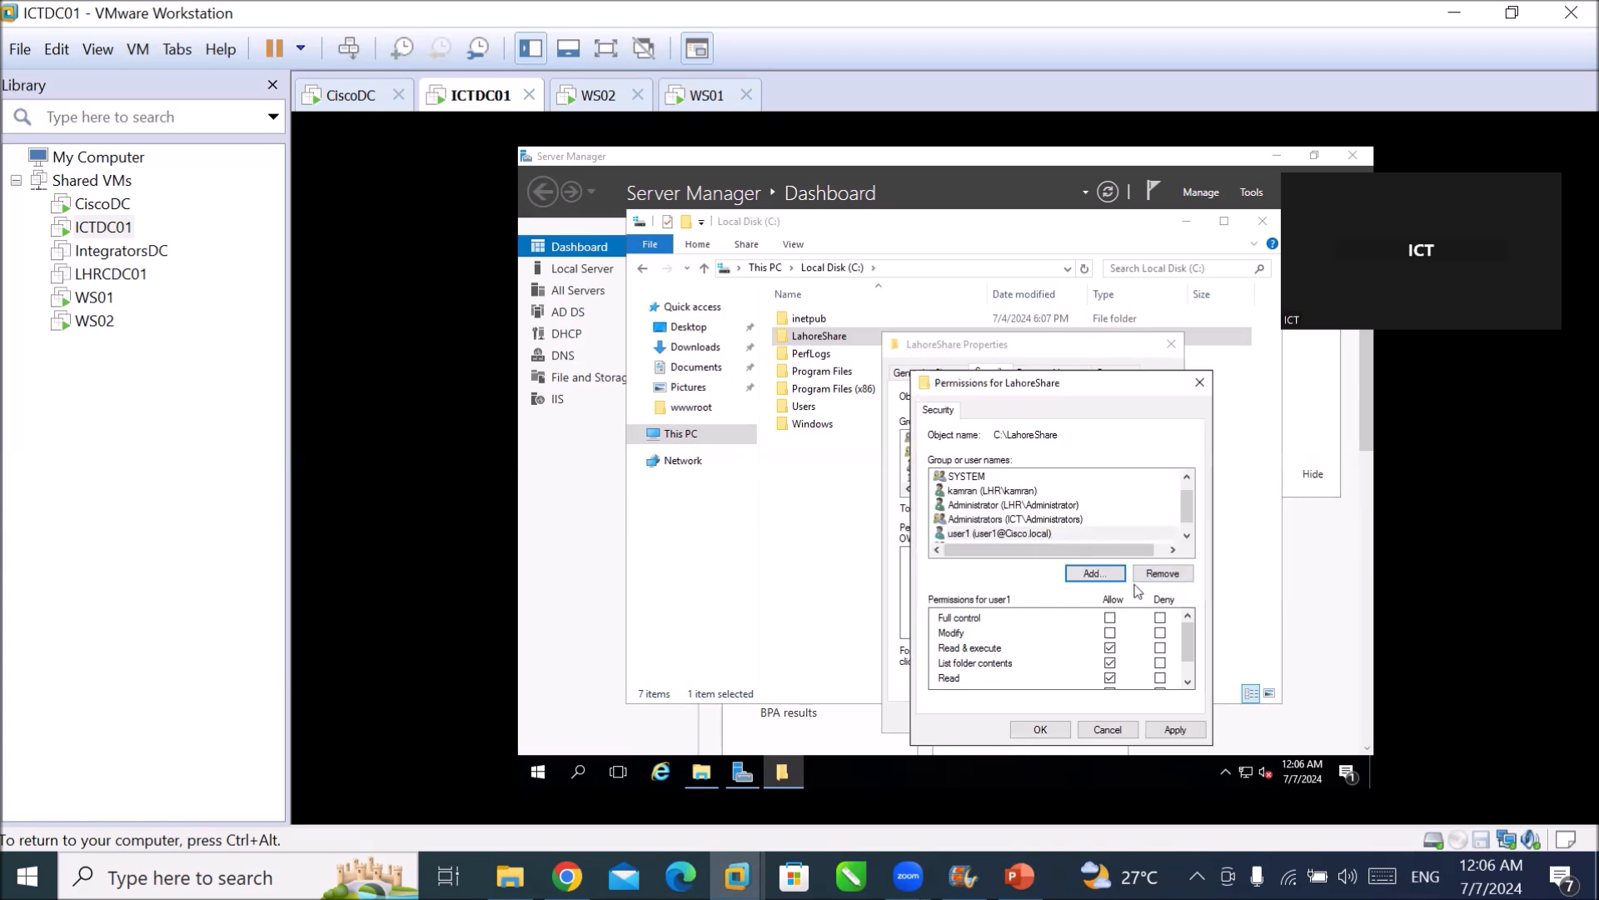
Allow Full control for user1, apply, and close the LahoreShare properties.
click(1017, 533)
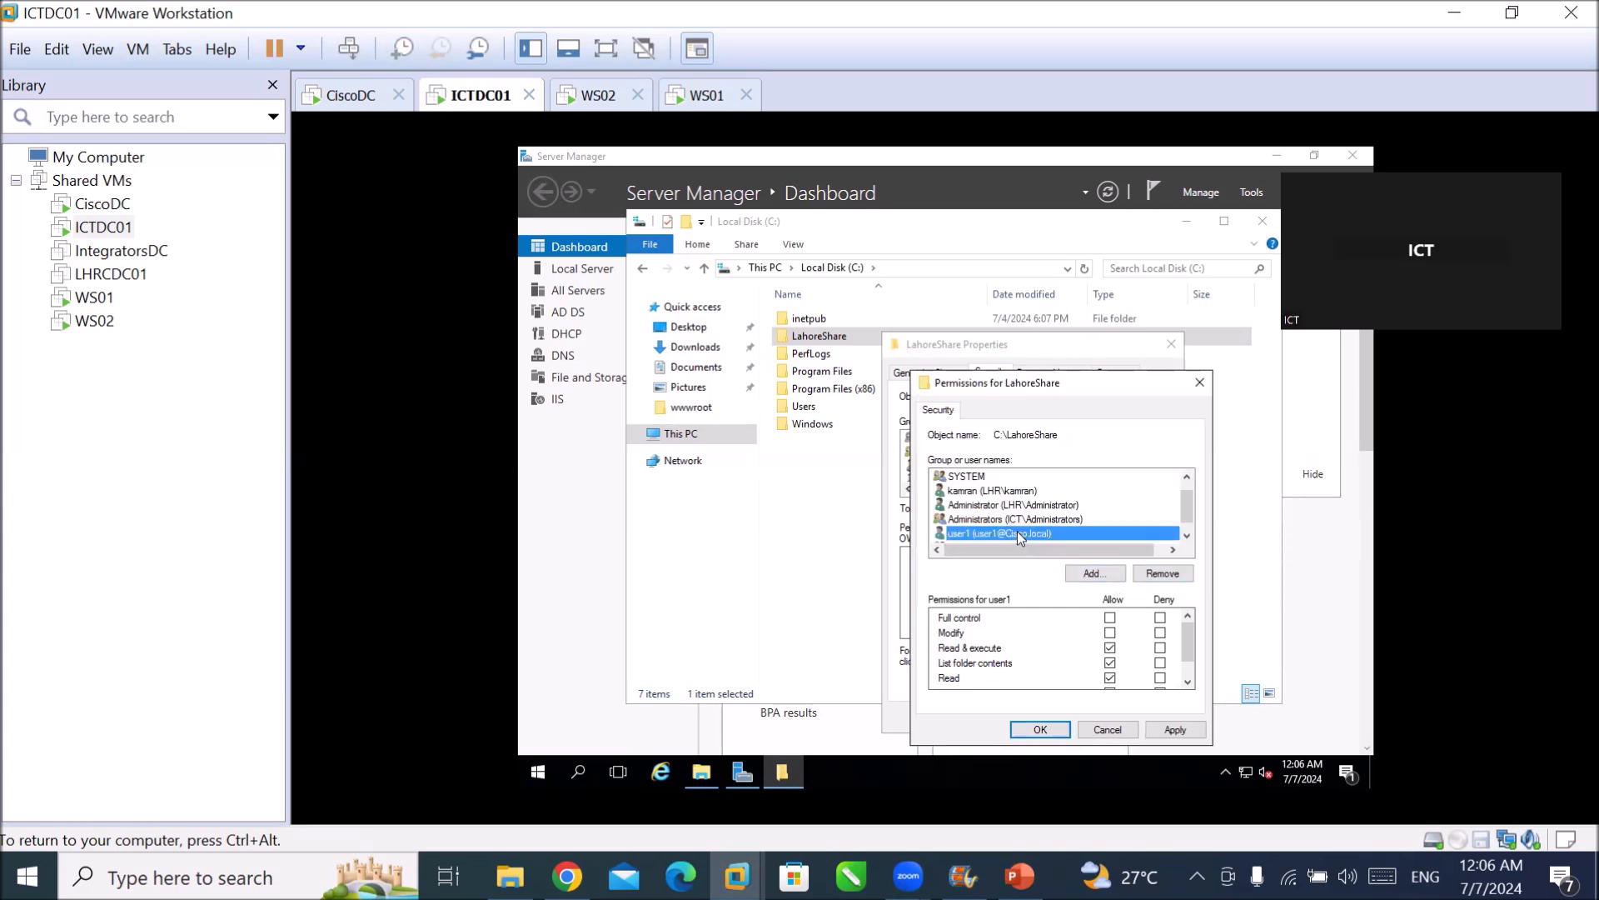
click(1110, 618)
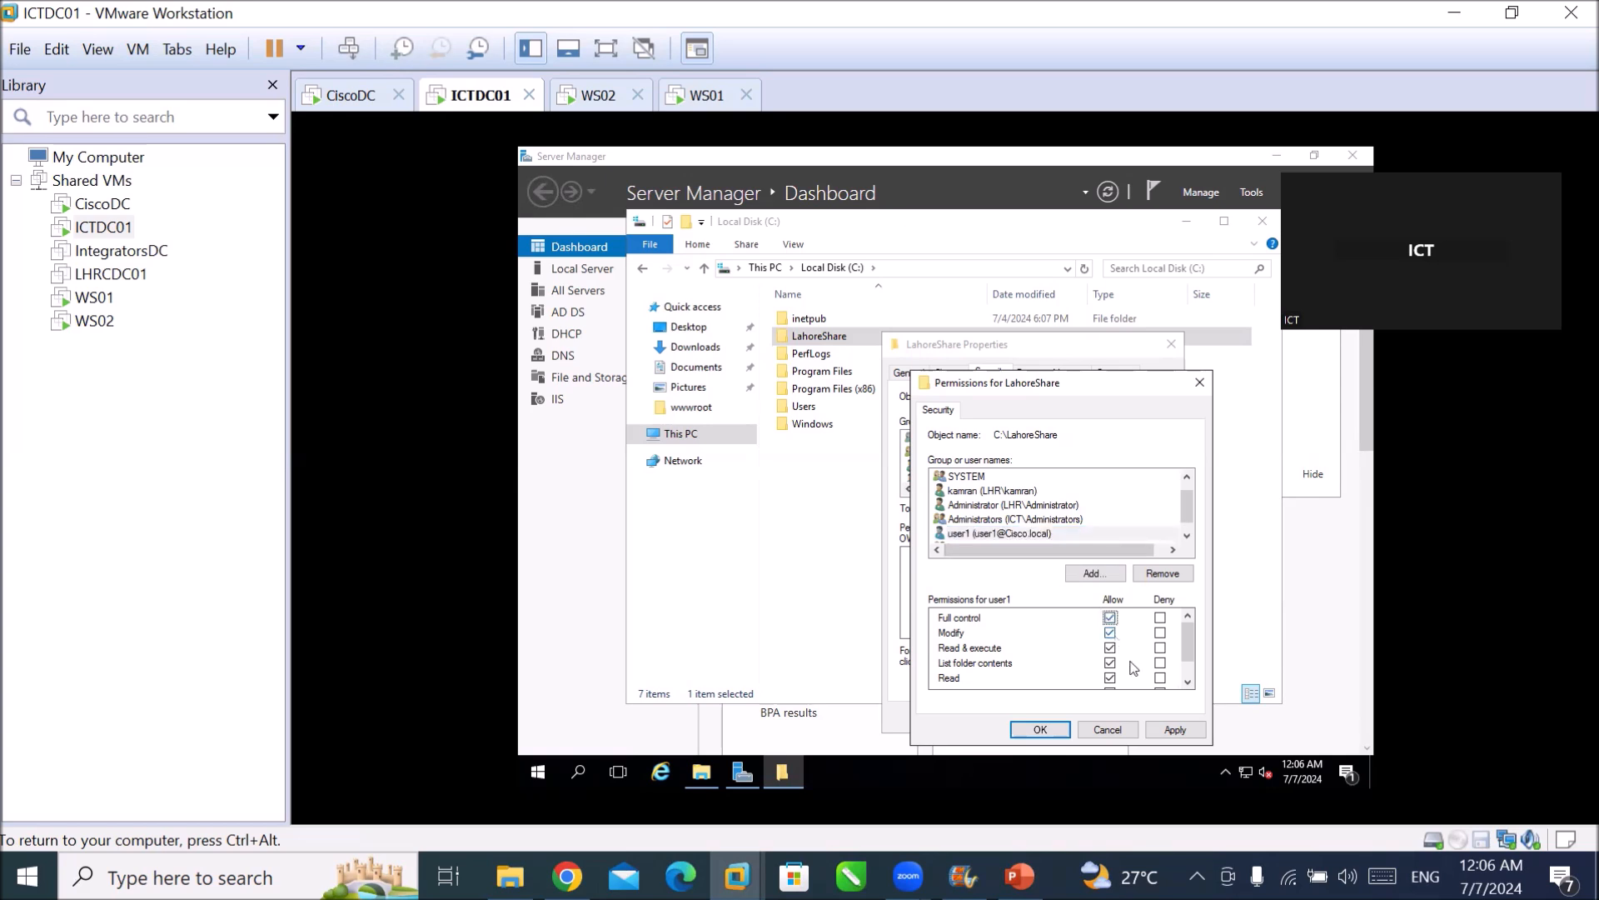
click(1174, 729)
click(1016, 731)
click(1019, 720)
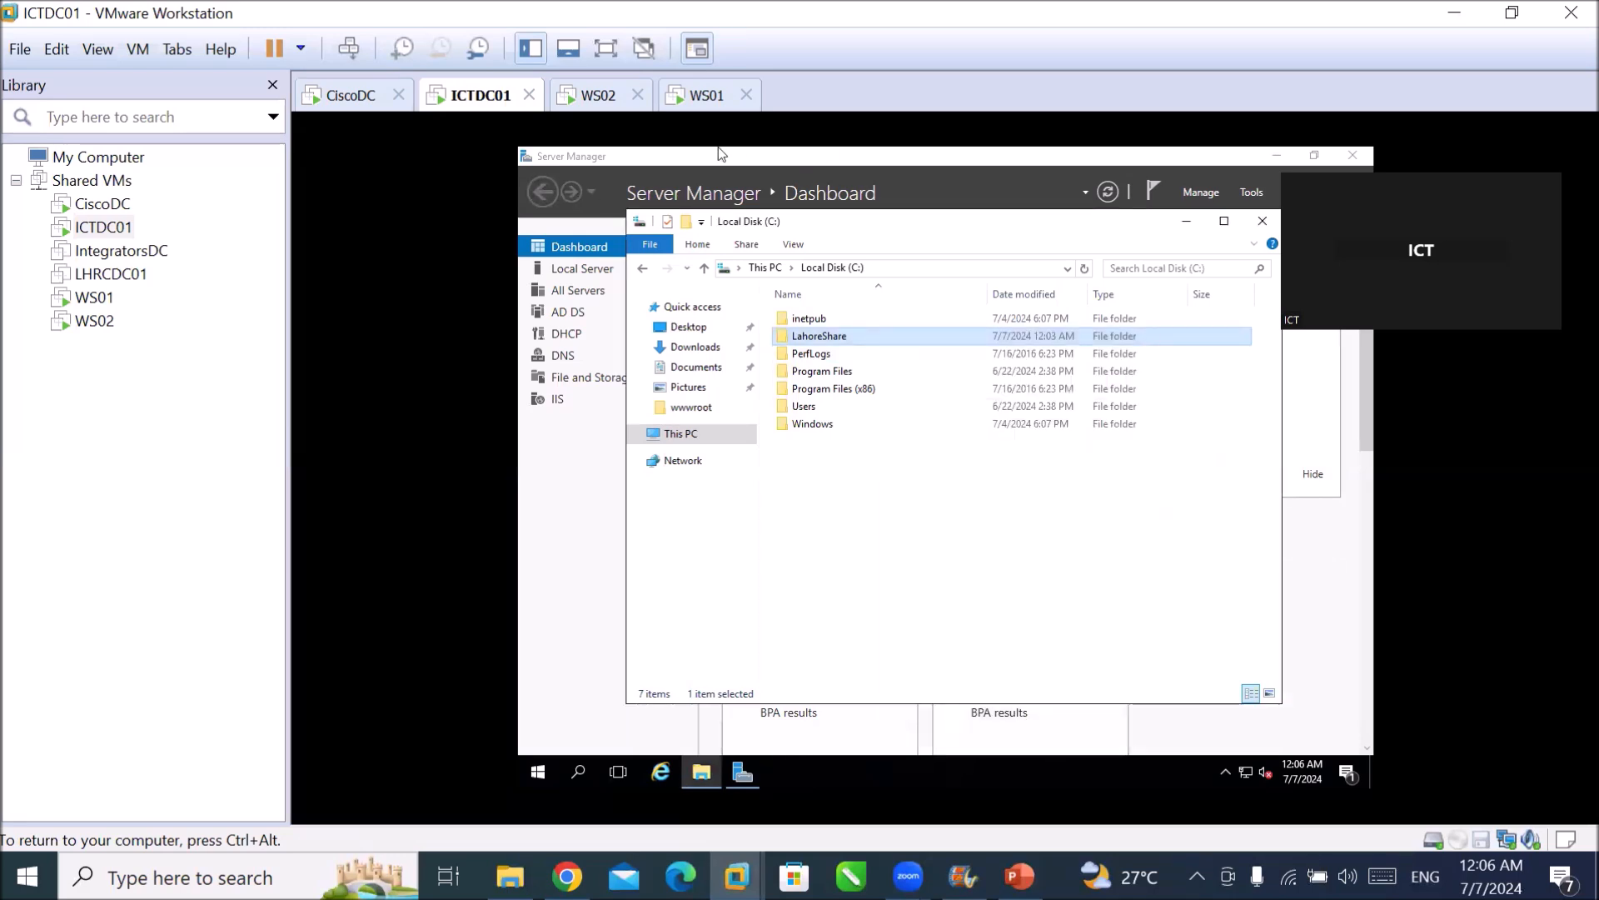
Release input from ICTDC01 and switch to the WS02 virtual machine.
key(ctrl+alt)
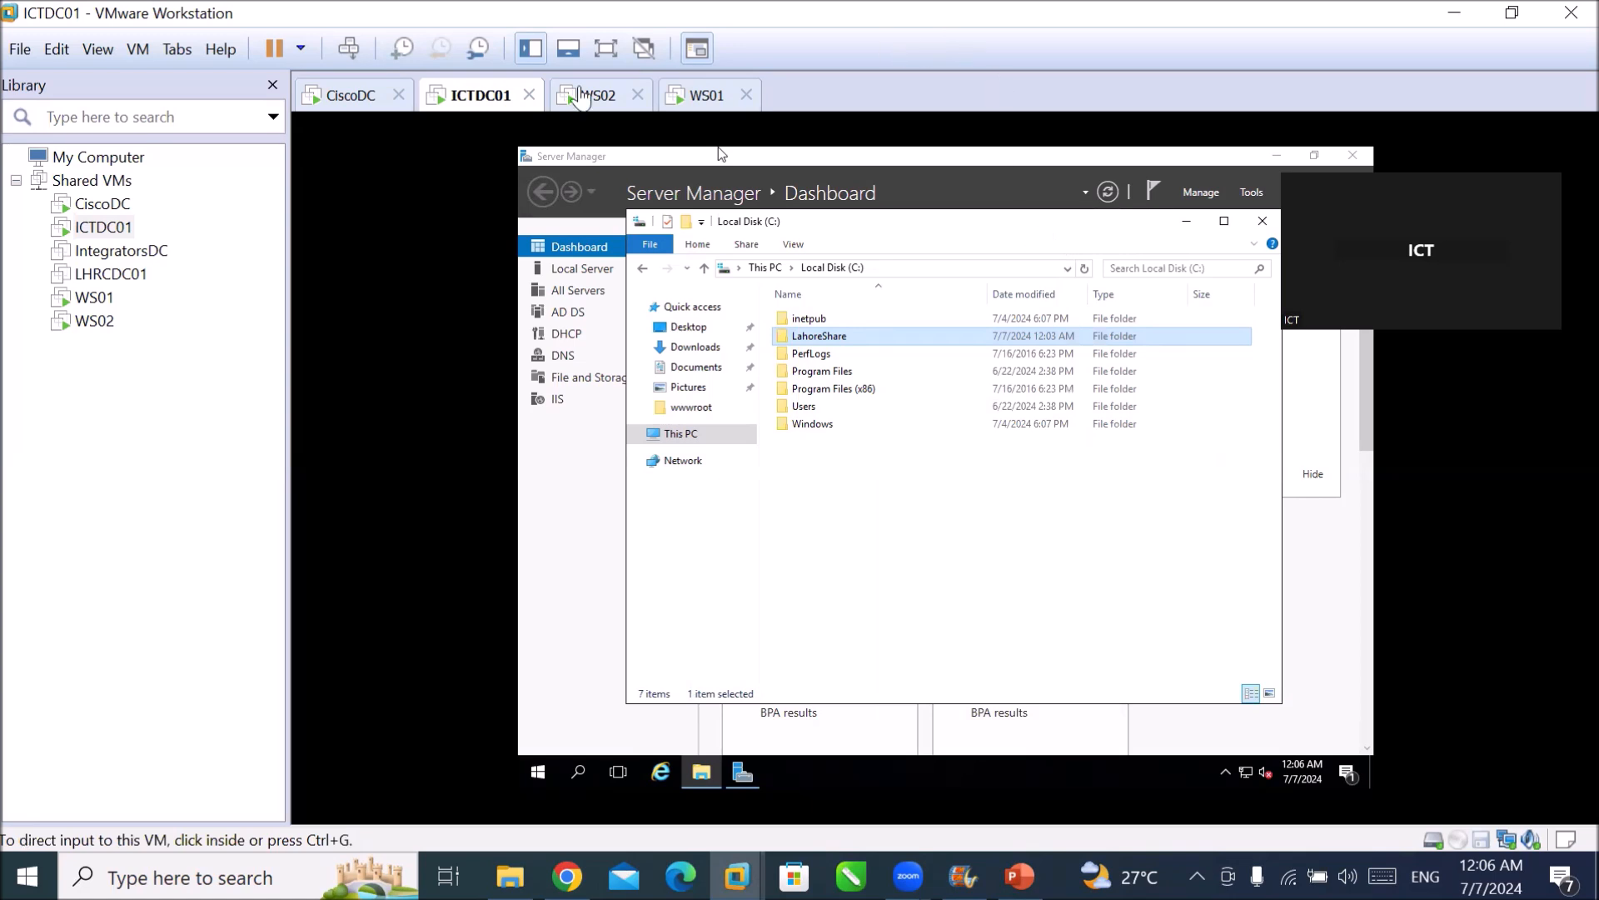
click(582, 95)
click(841, 713)
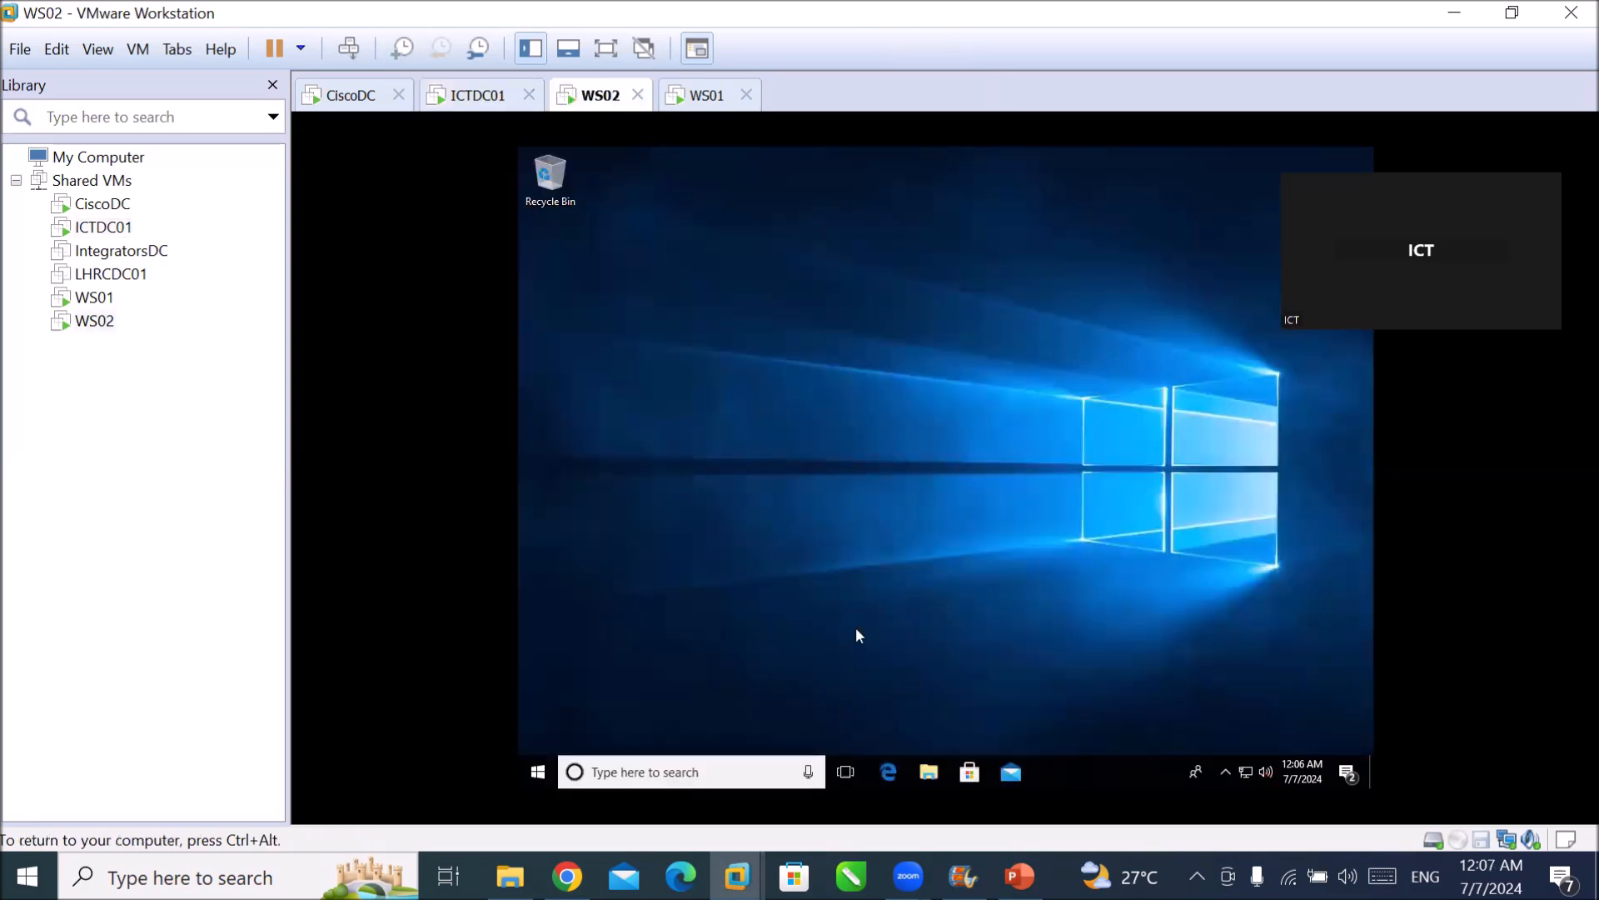
In File Explorer on WS02, browse to \\dc01 to list its shares.
click(930, 773)
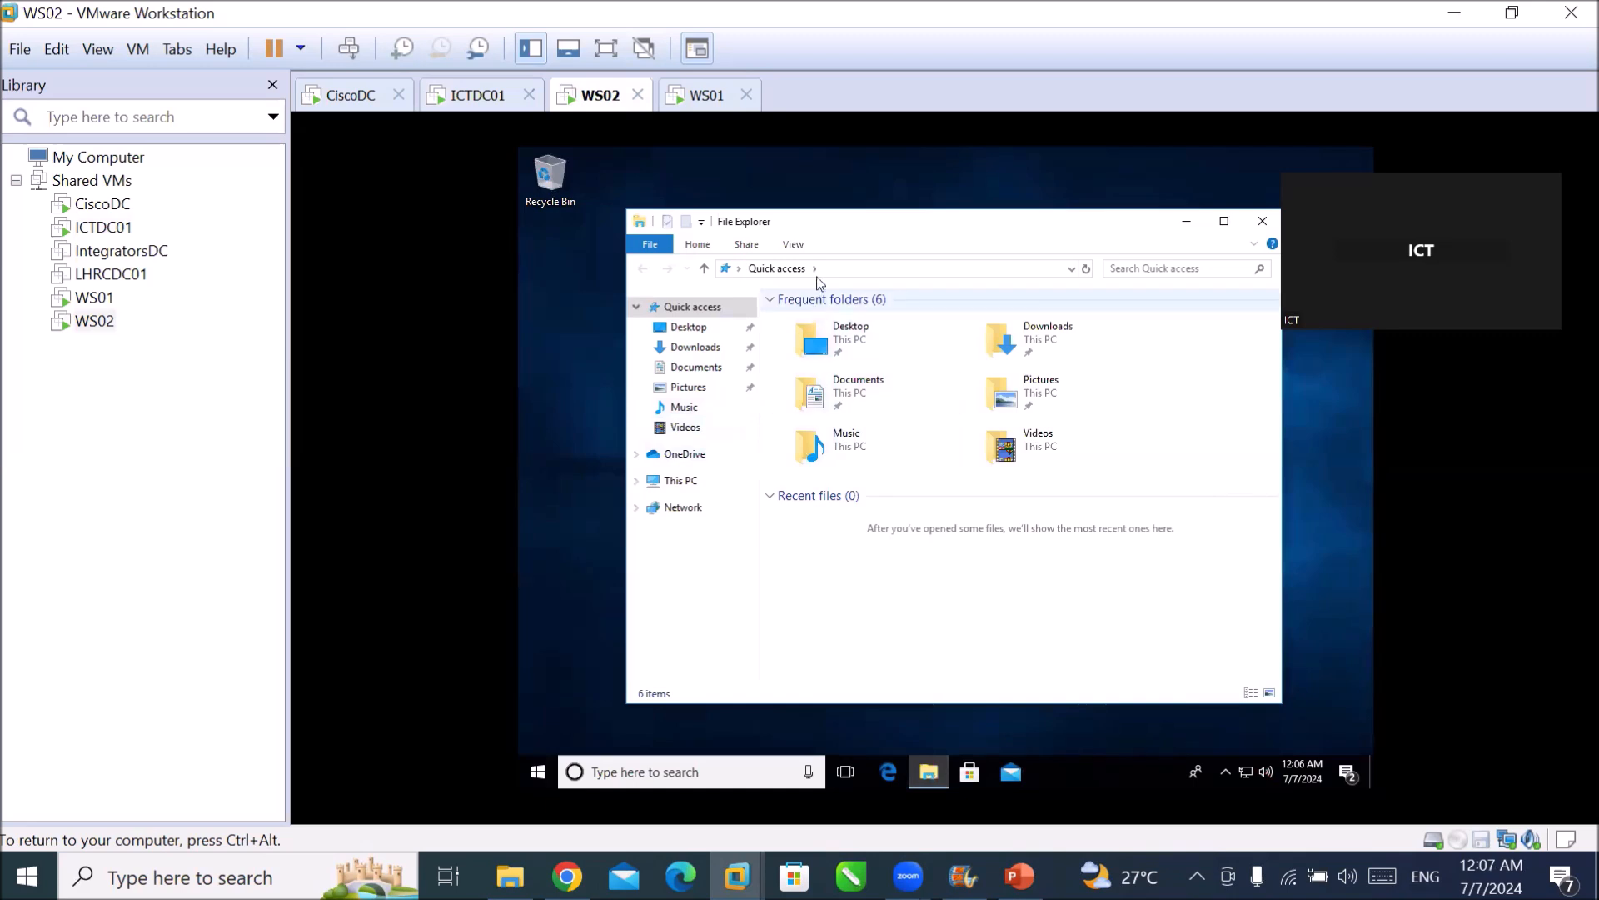
click(844, 270)
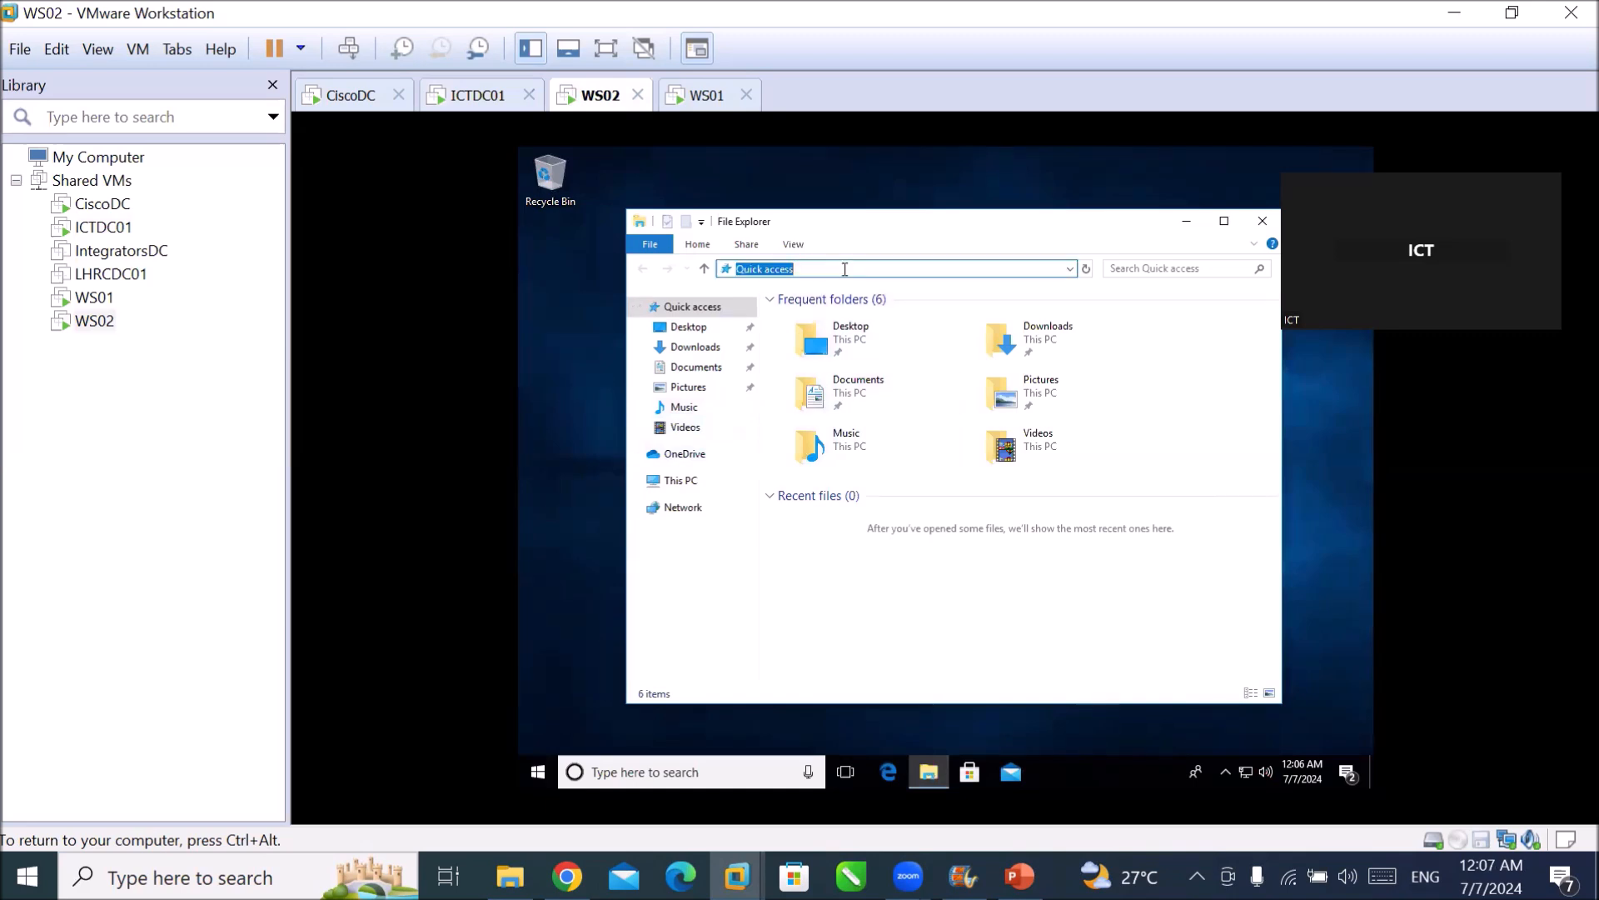
text(\\)
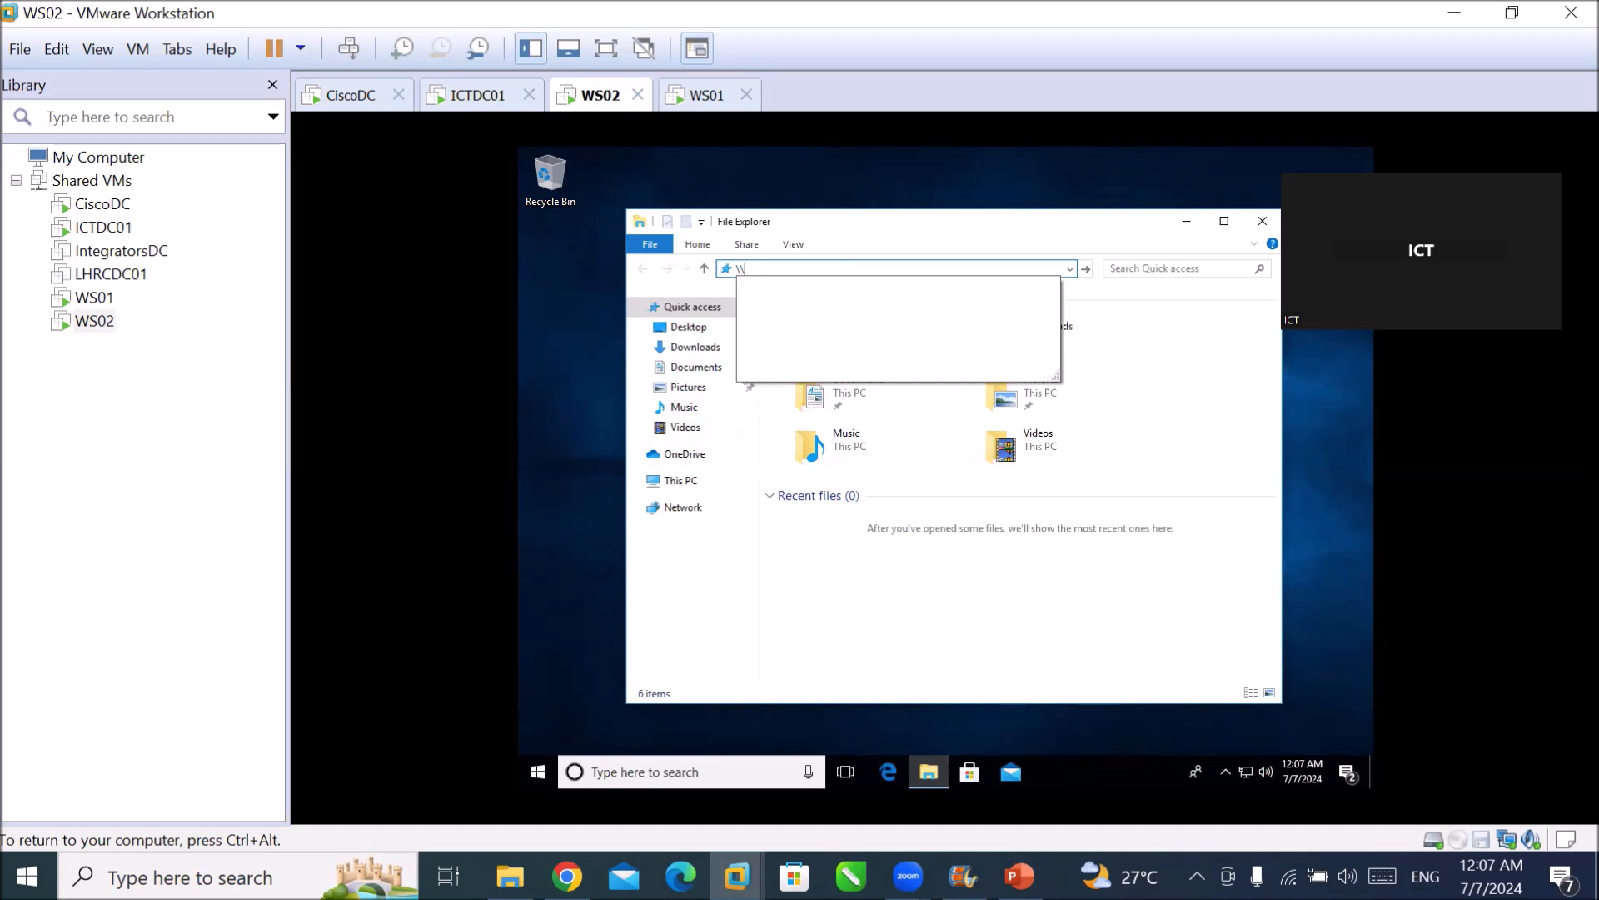
text(1)
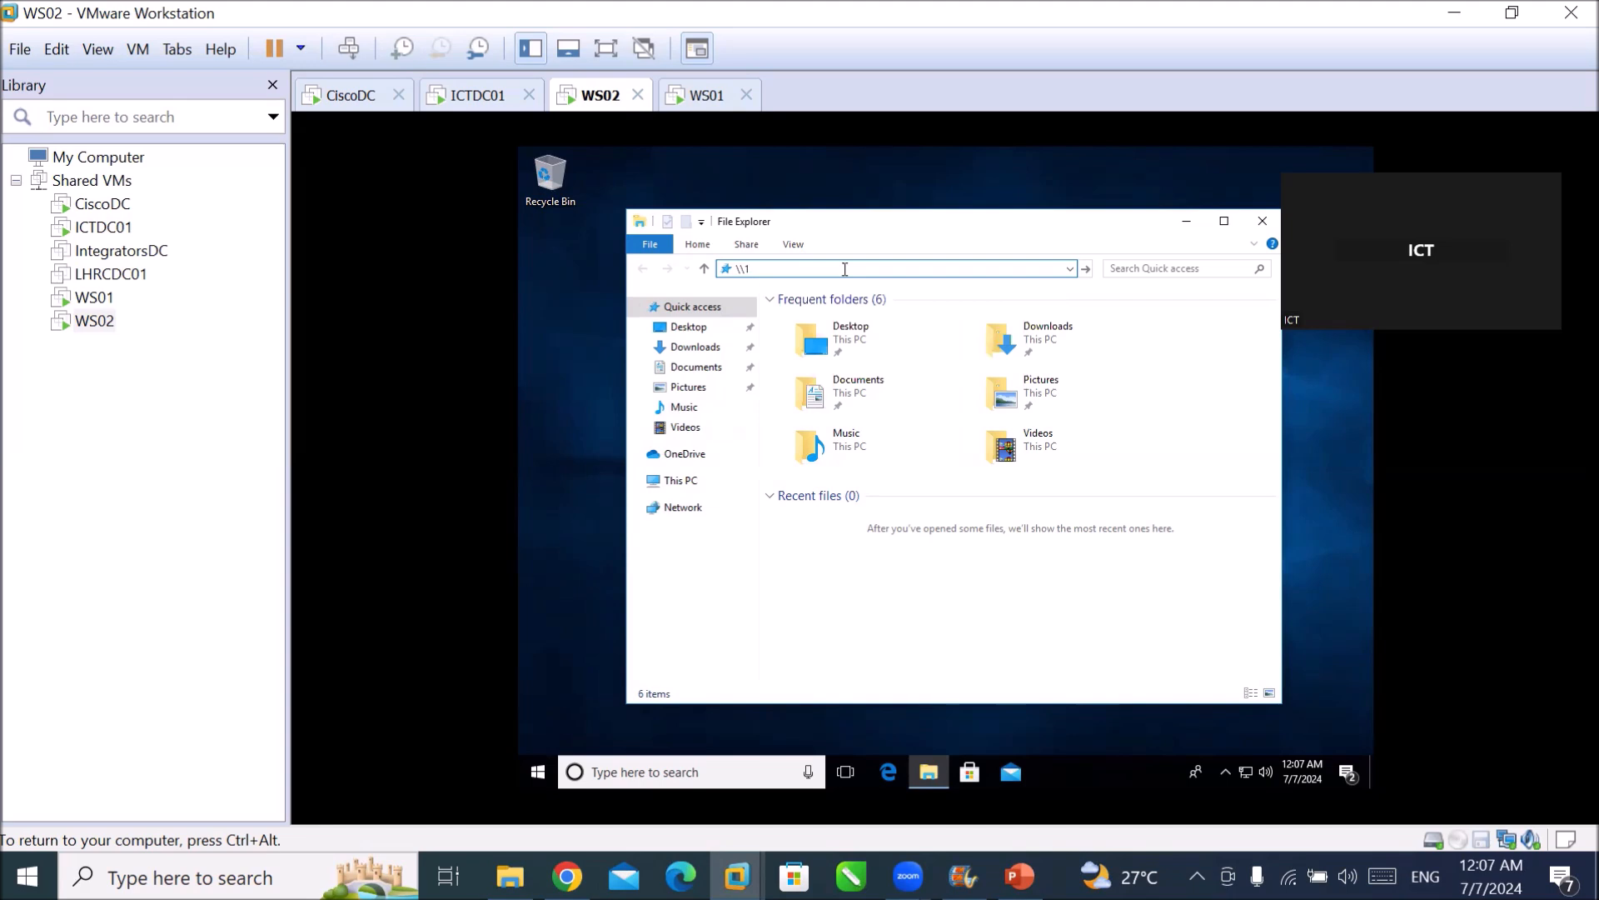
key(BackSpace)
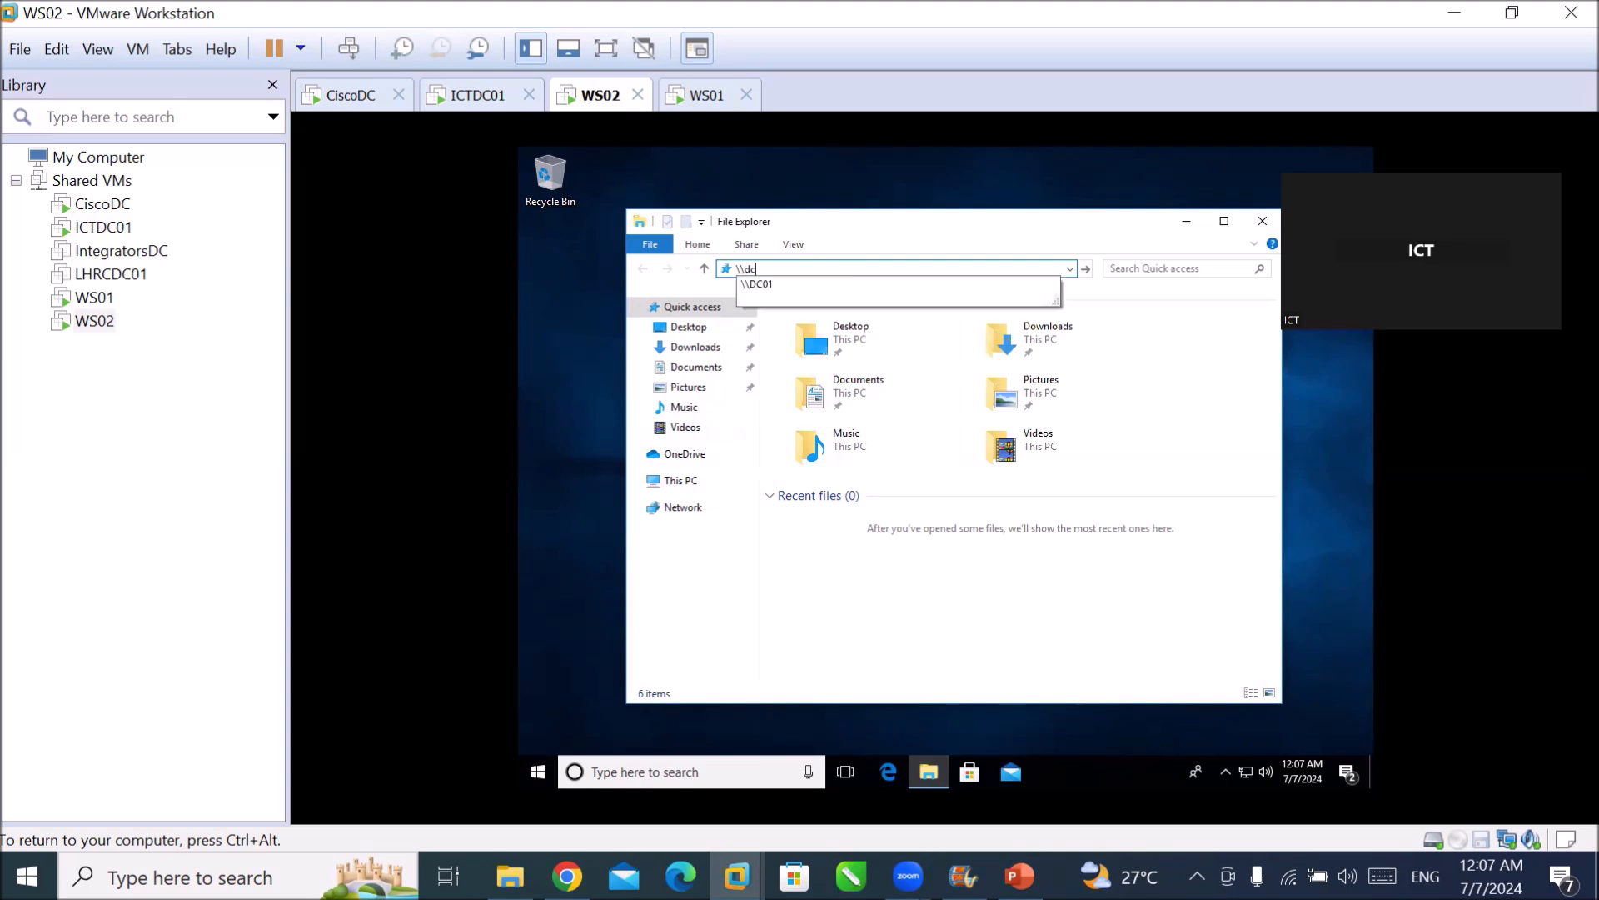
text(dc01)
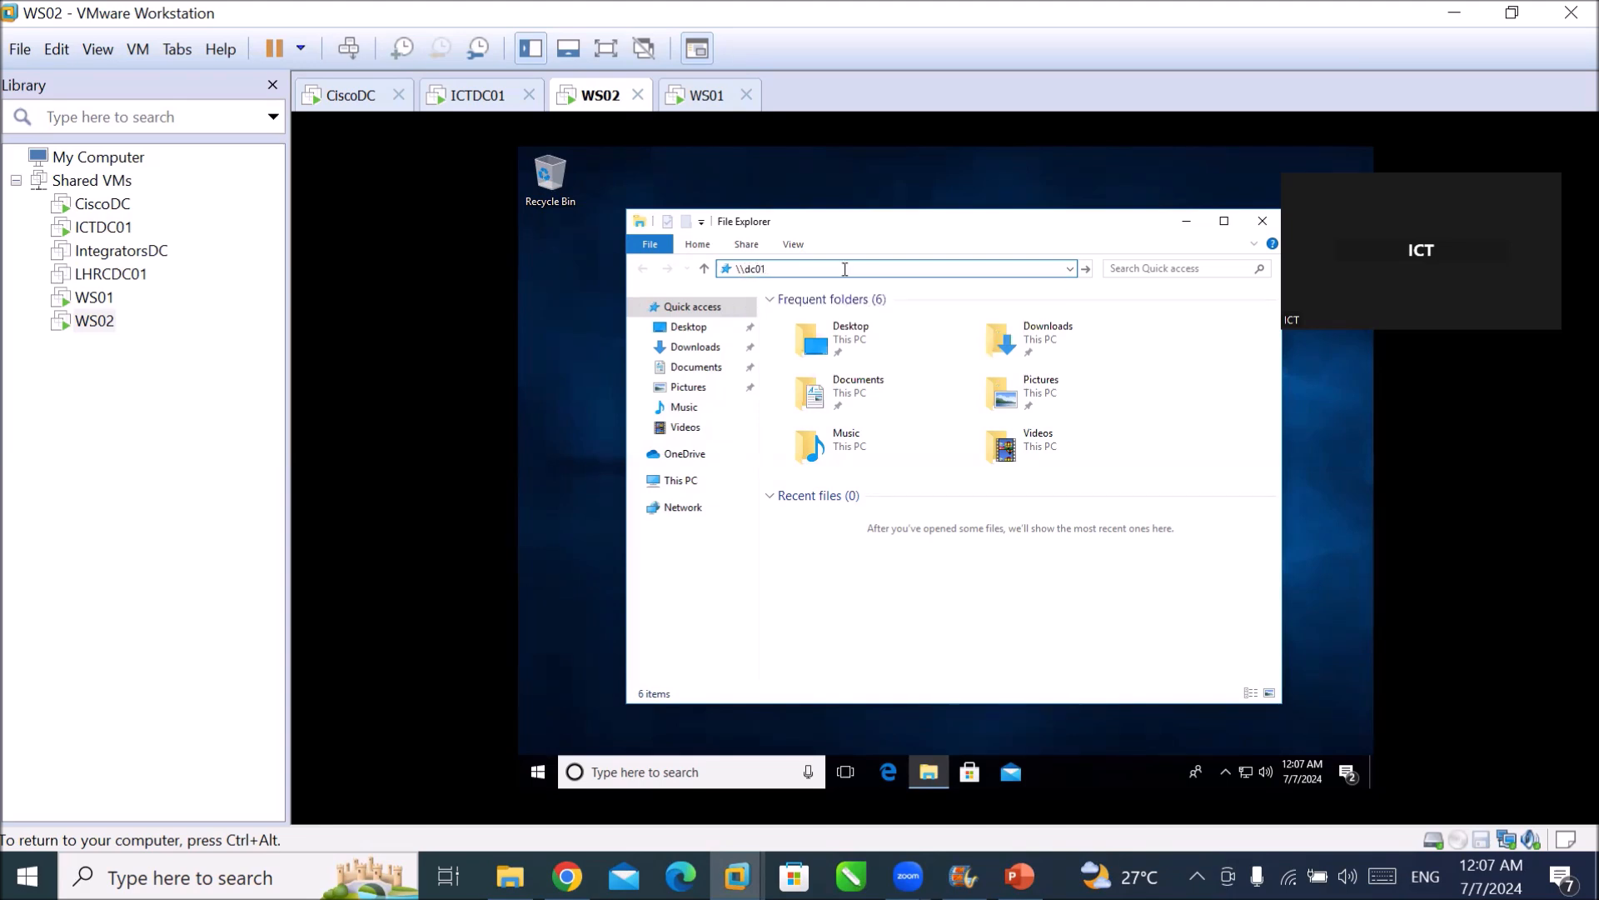
key(Return)
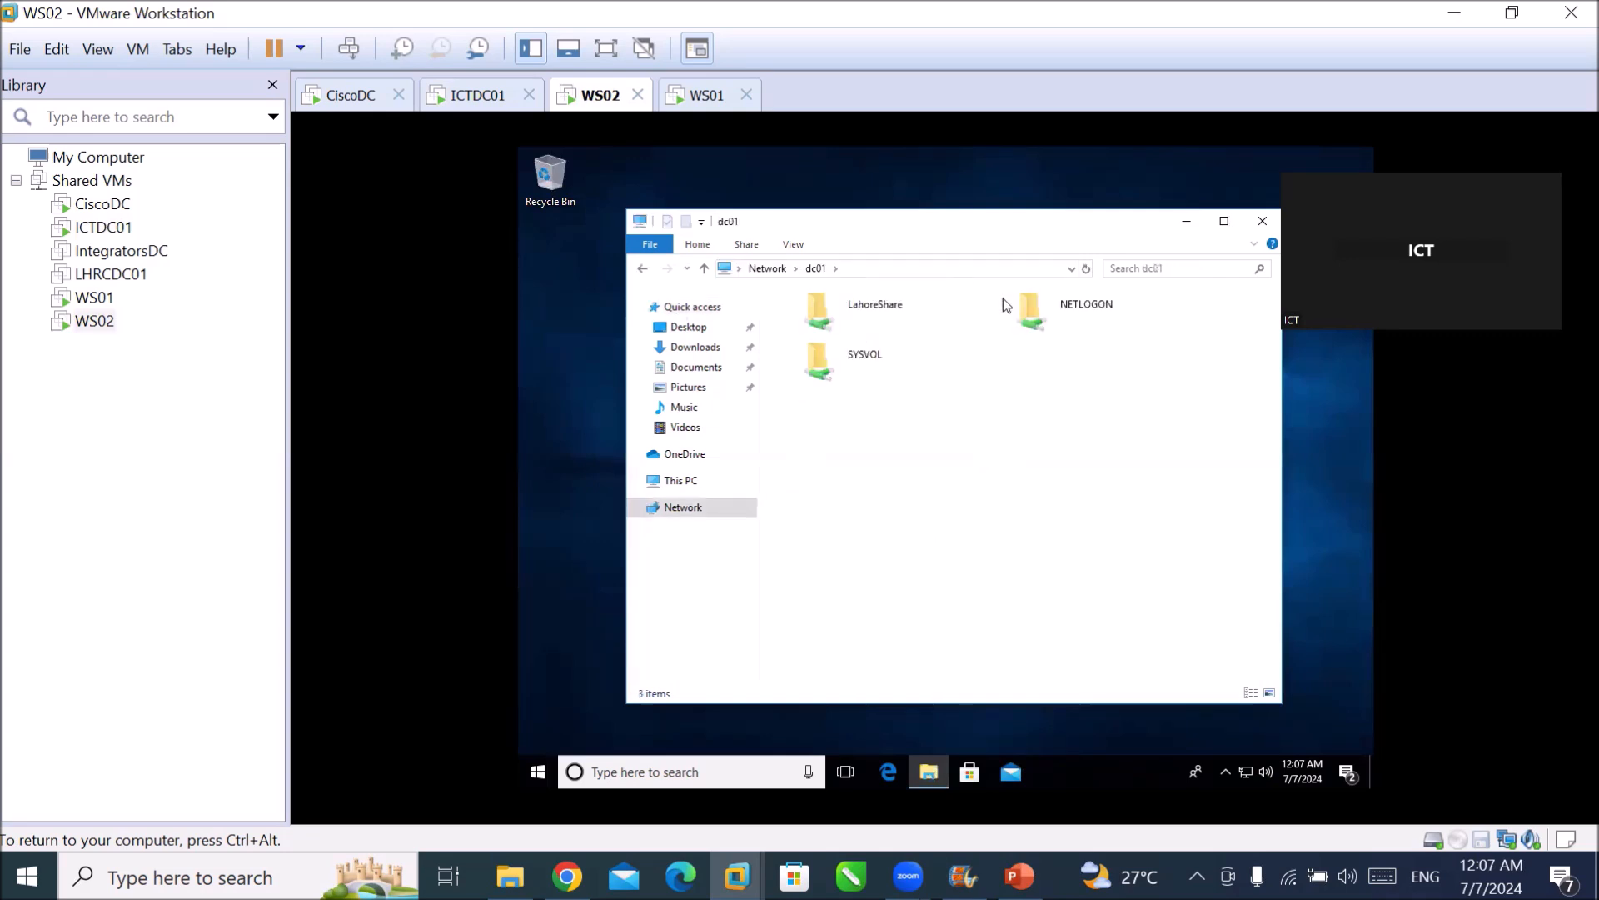
Open LahoreShare and create a new folder named user1.
double_click(870, 304)
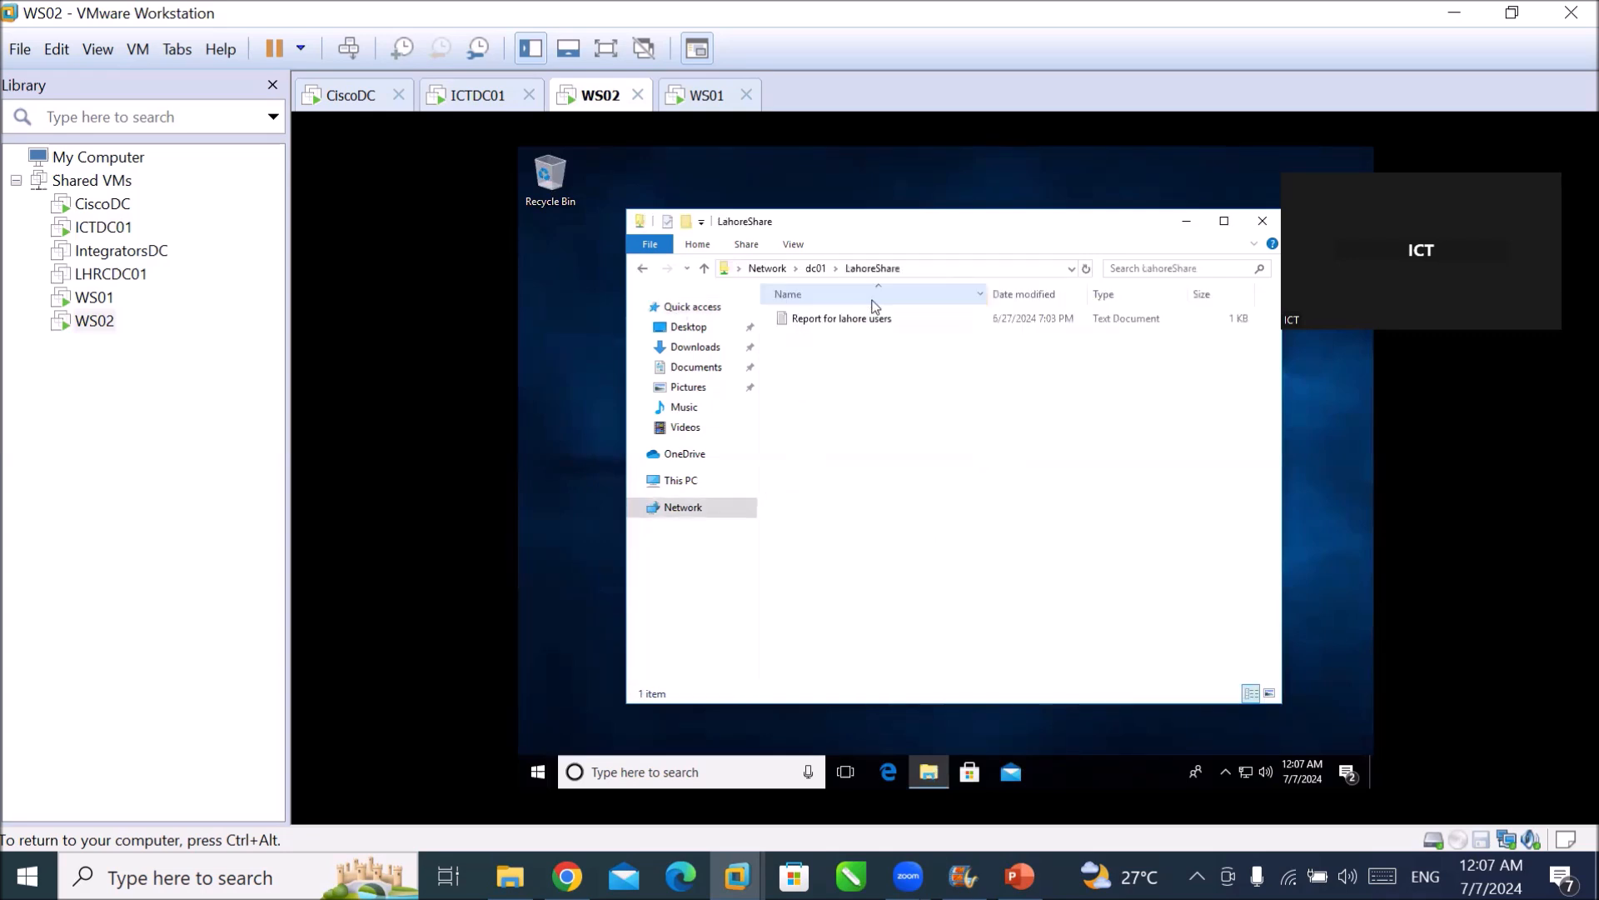
right_click(904, 400)
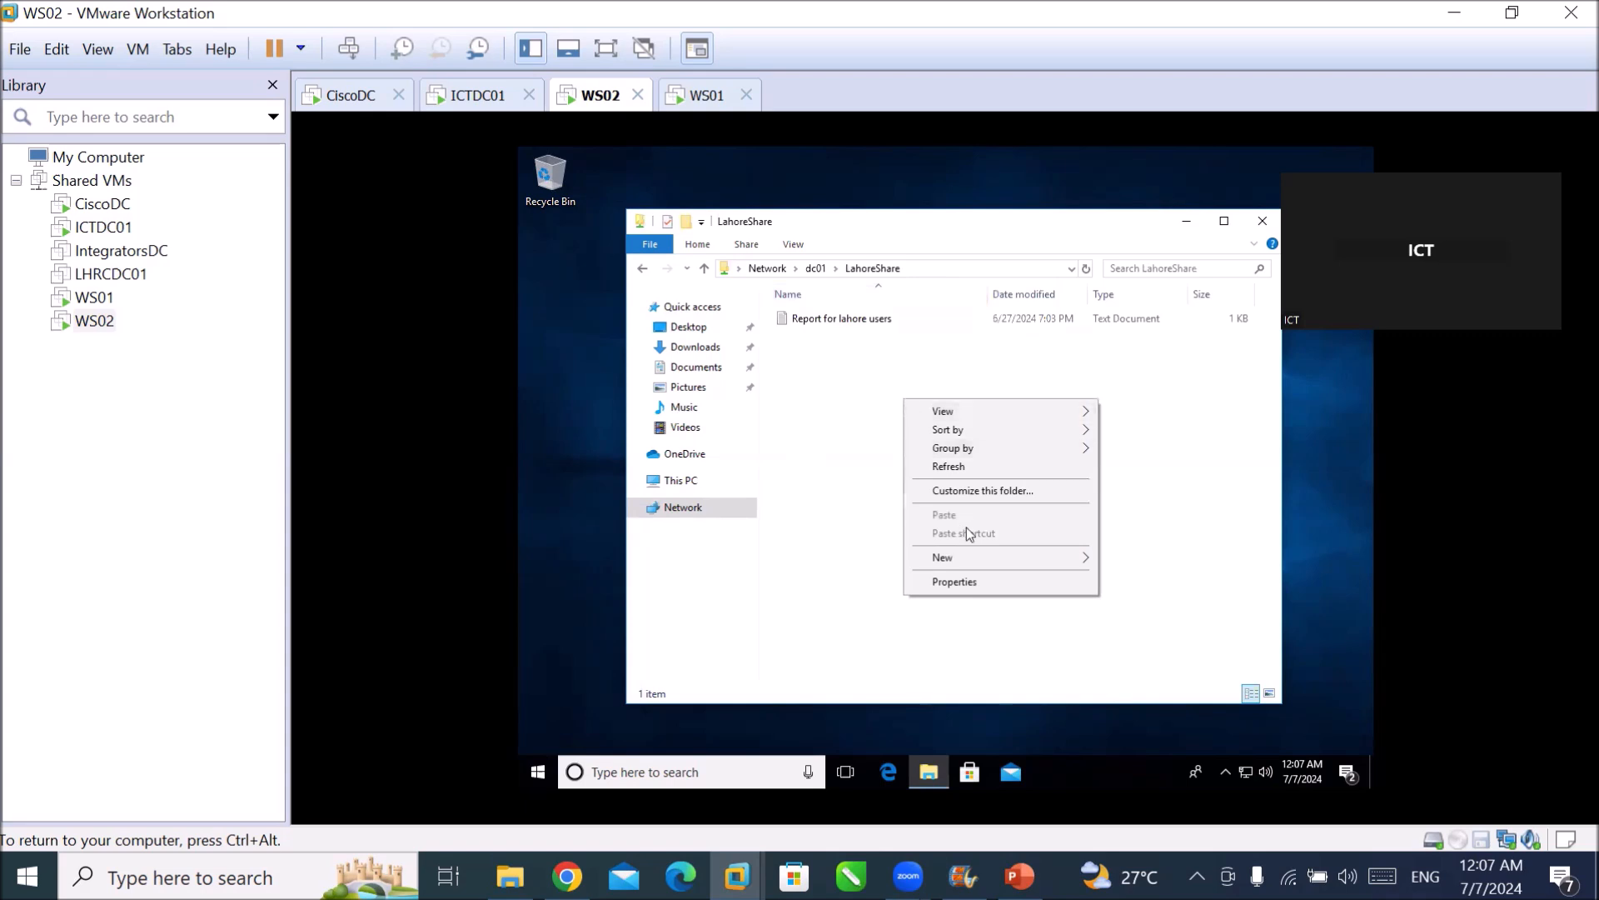
mouse_move(971, 552)
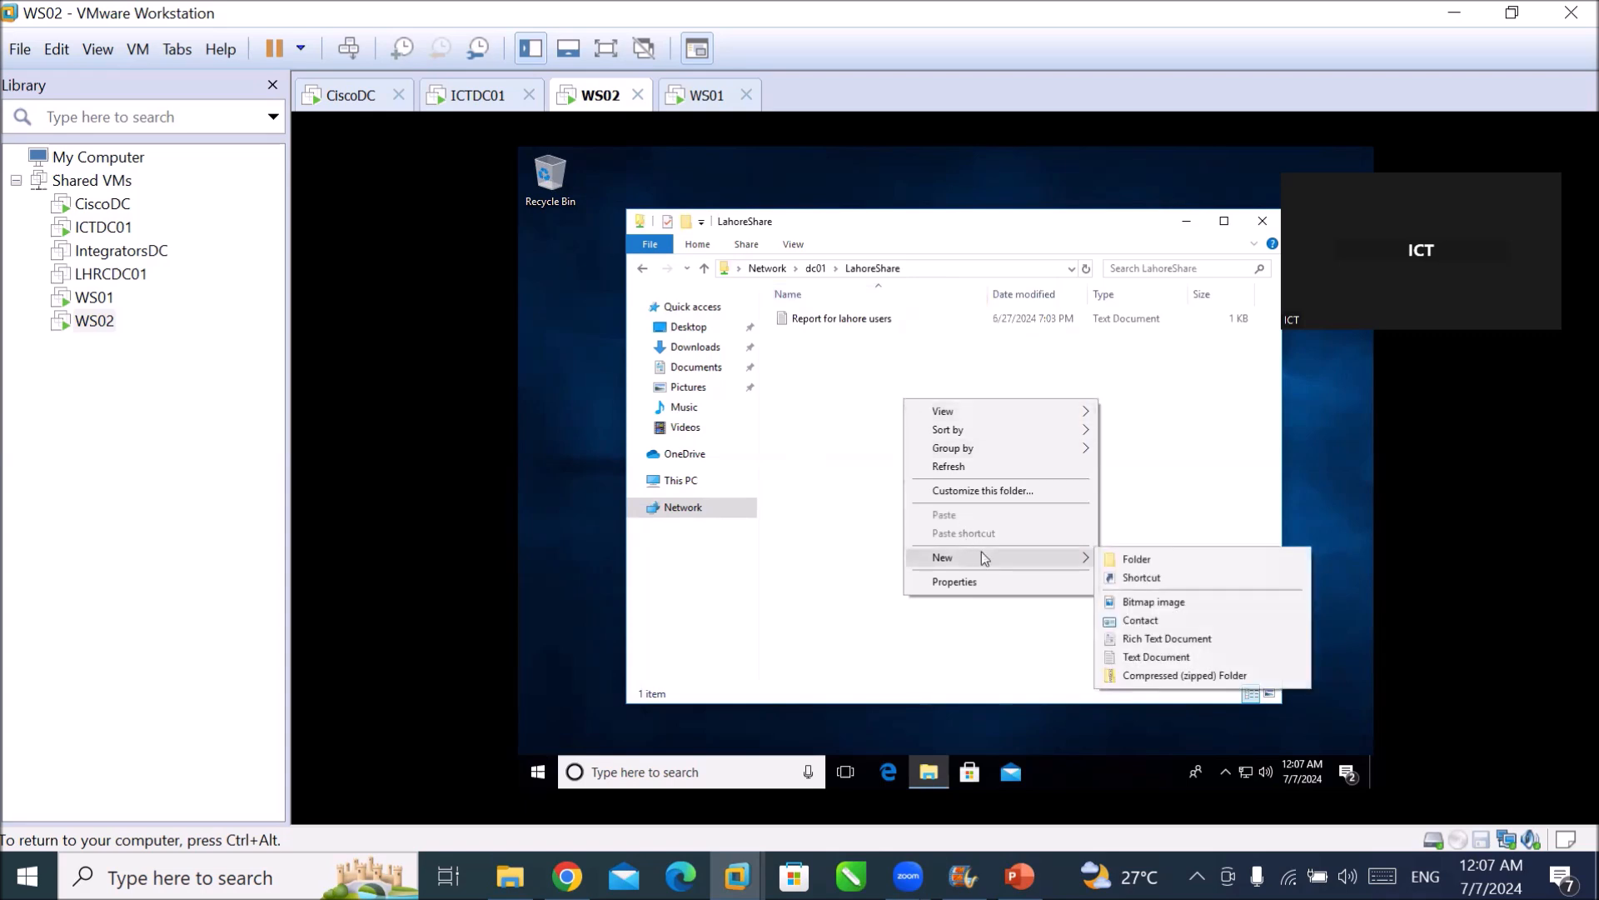
click(1120, 560)
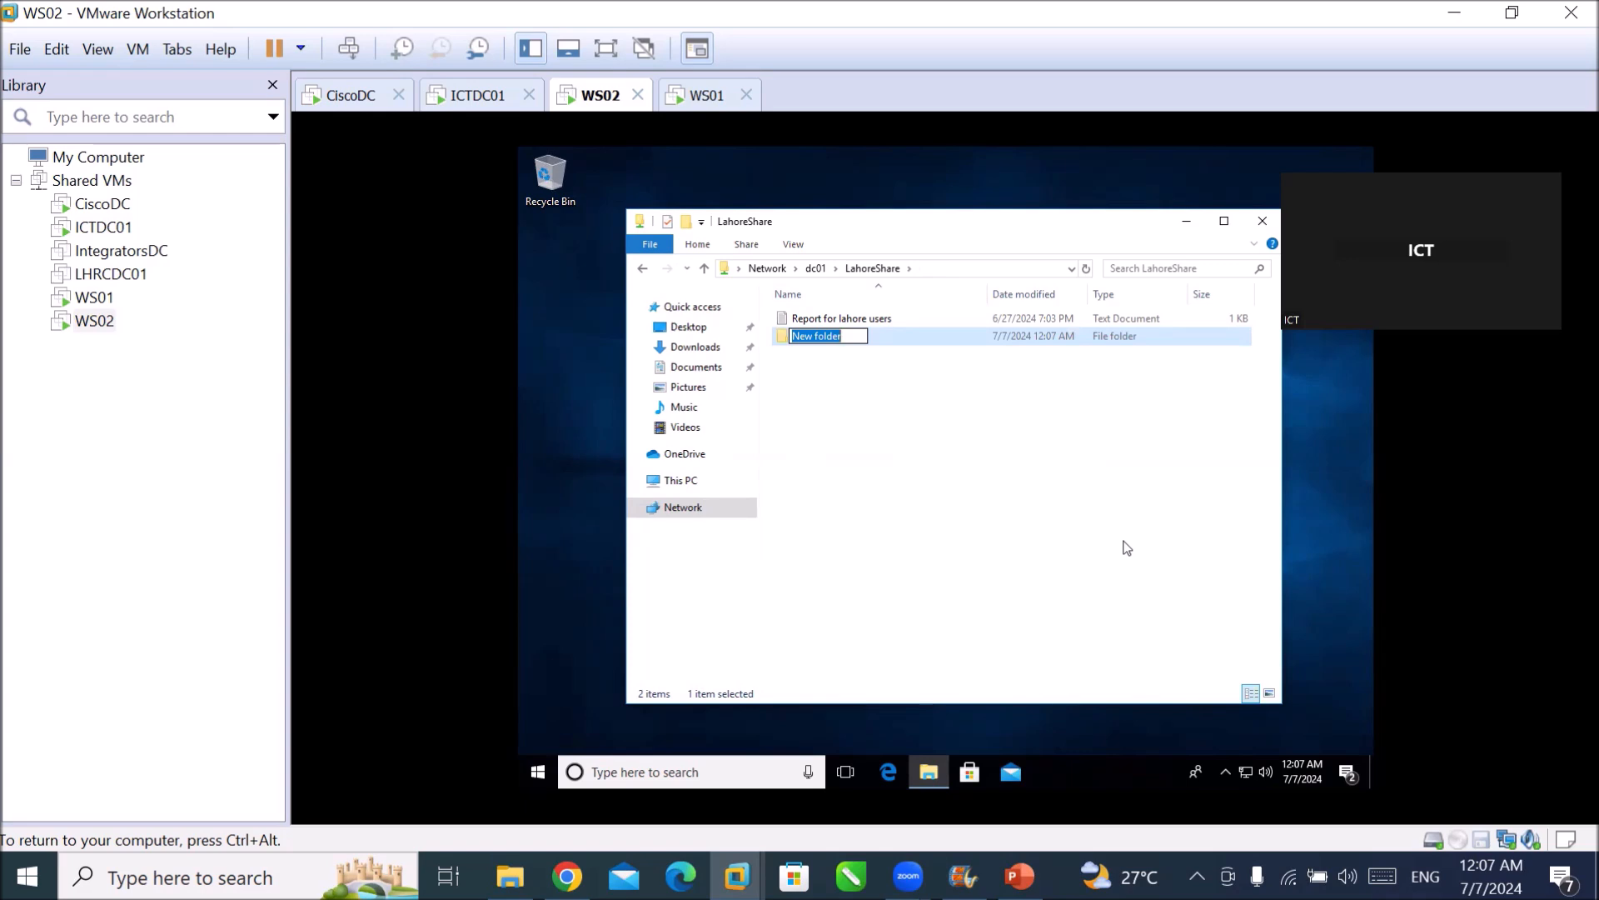
text(user1)
key(Return)
key(Return)
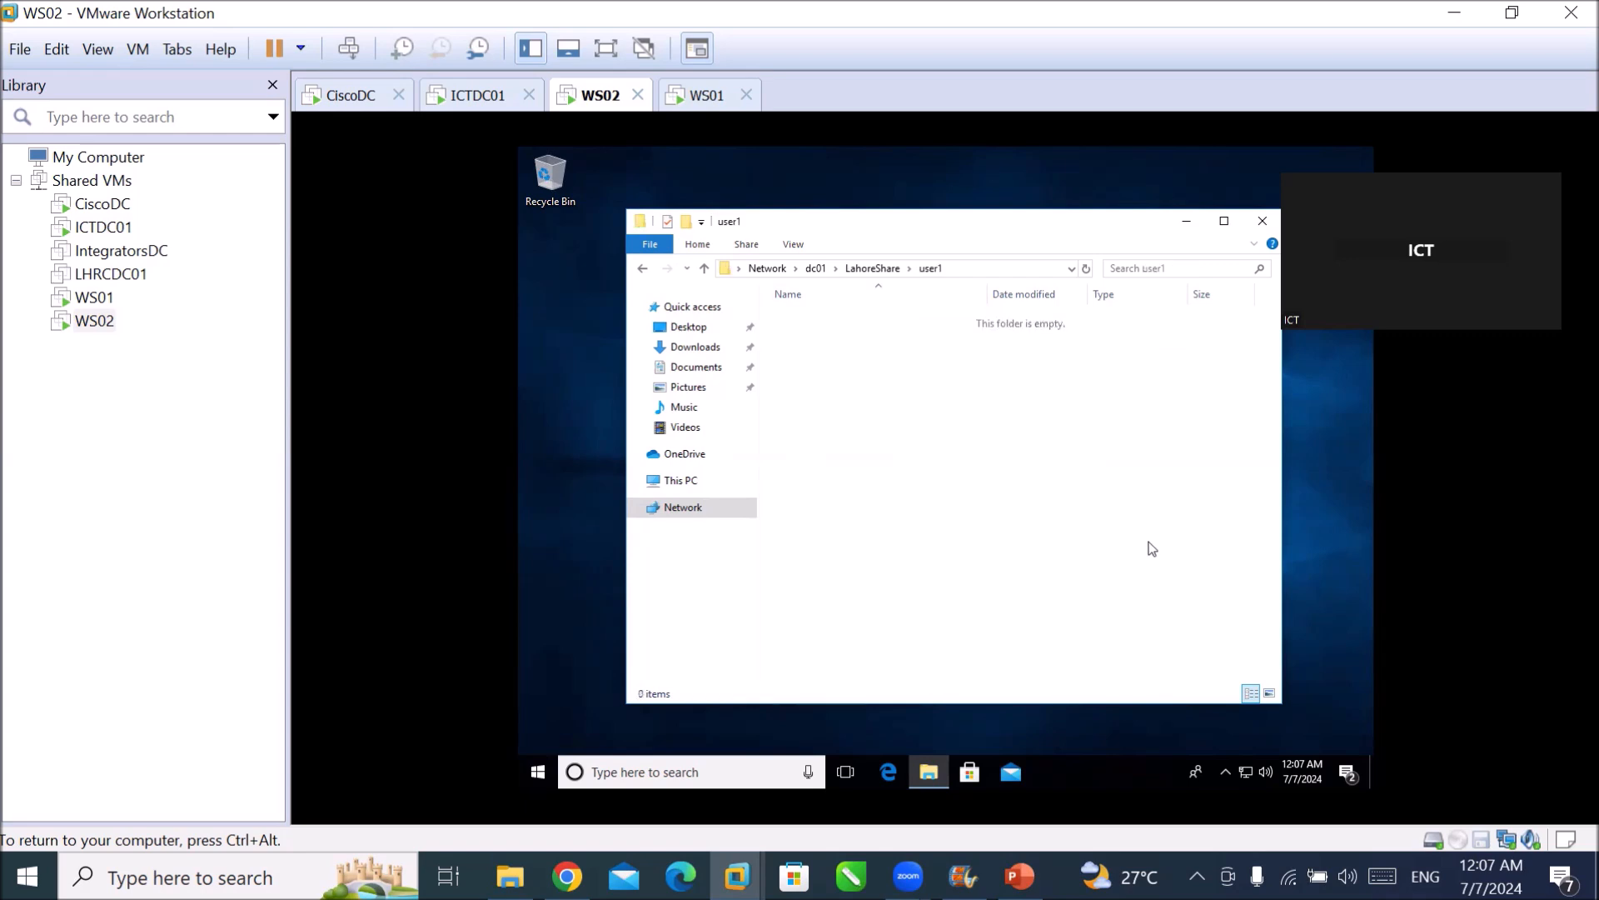
Create a new text document in user1 named 'file by cisco user'.
right_click(885, 373)
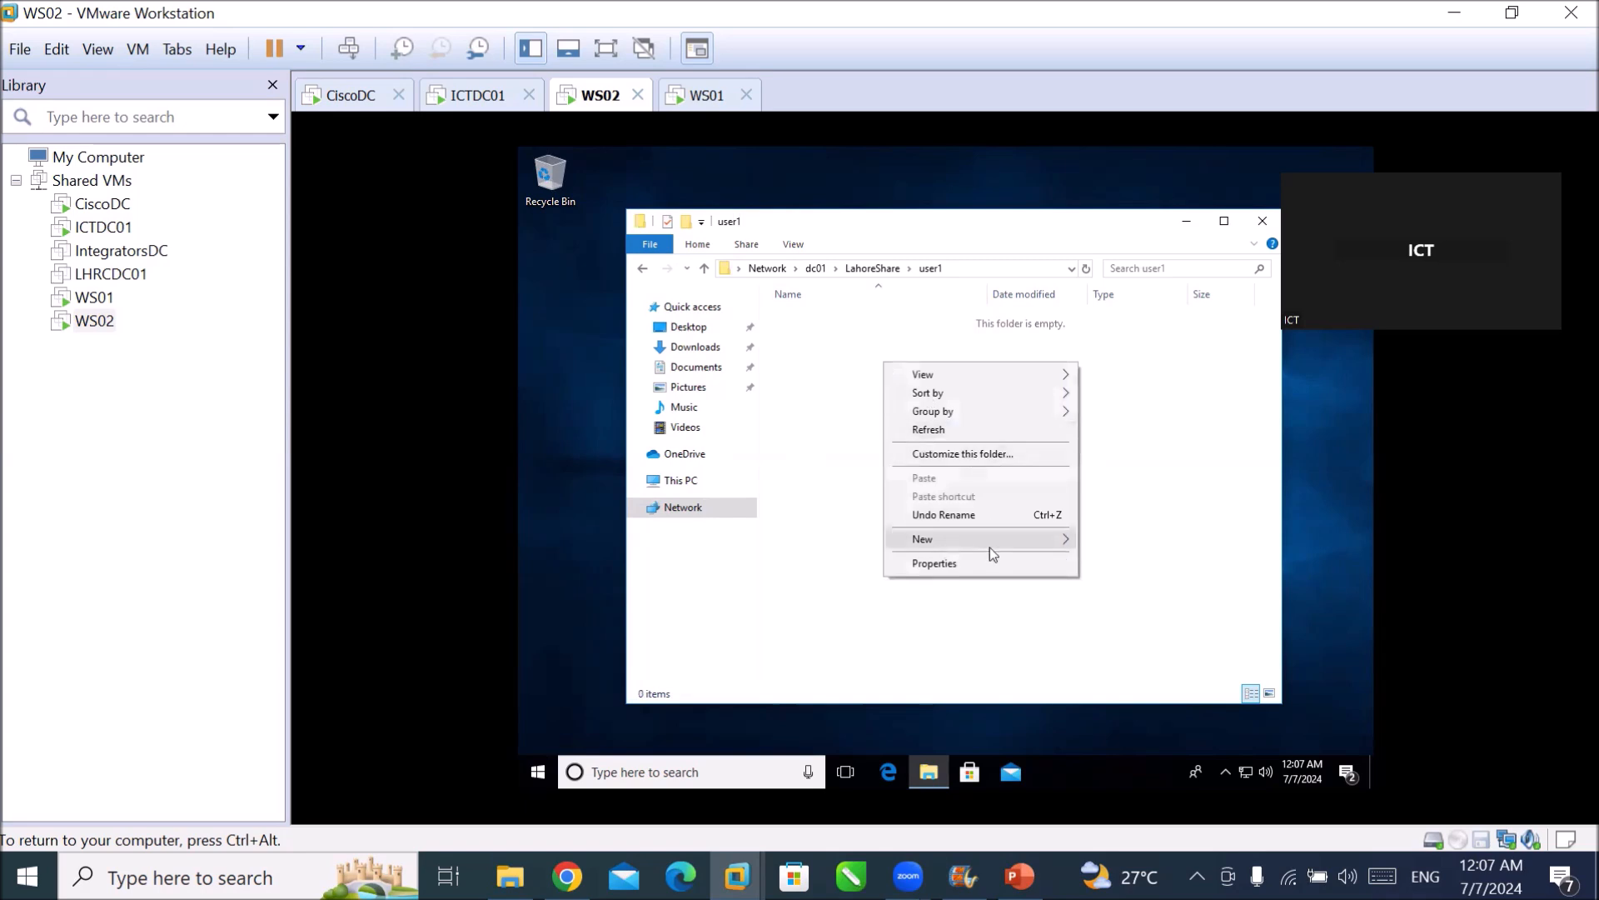
mouse_move(979, 540)
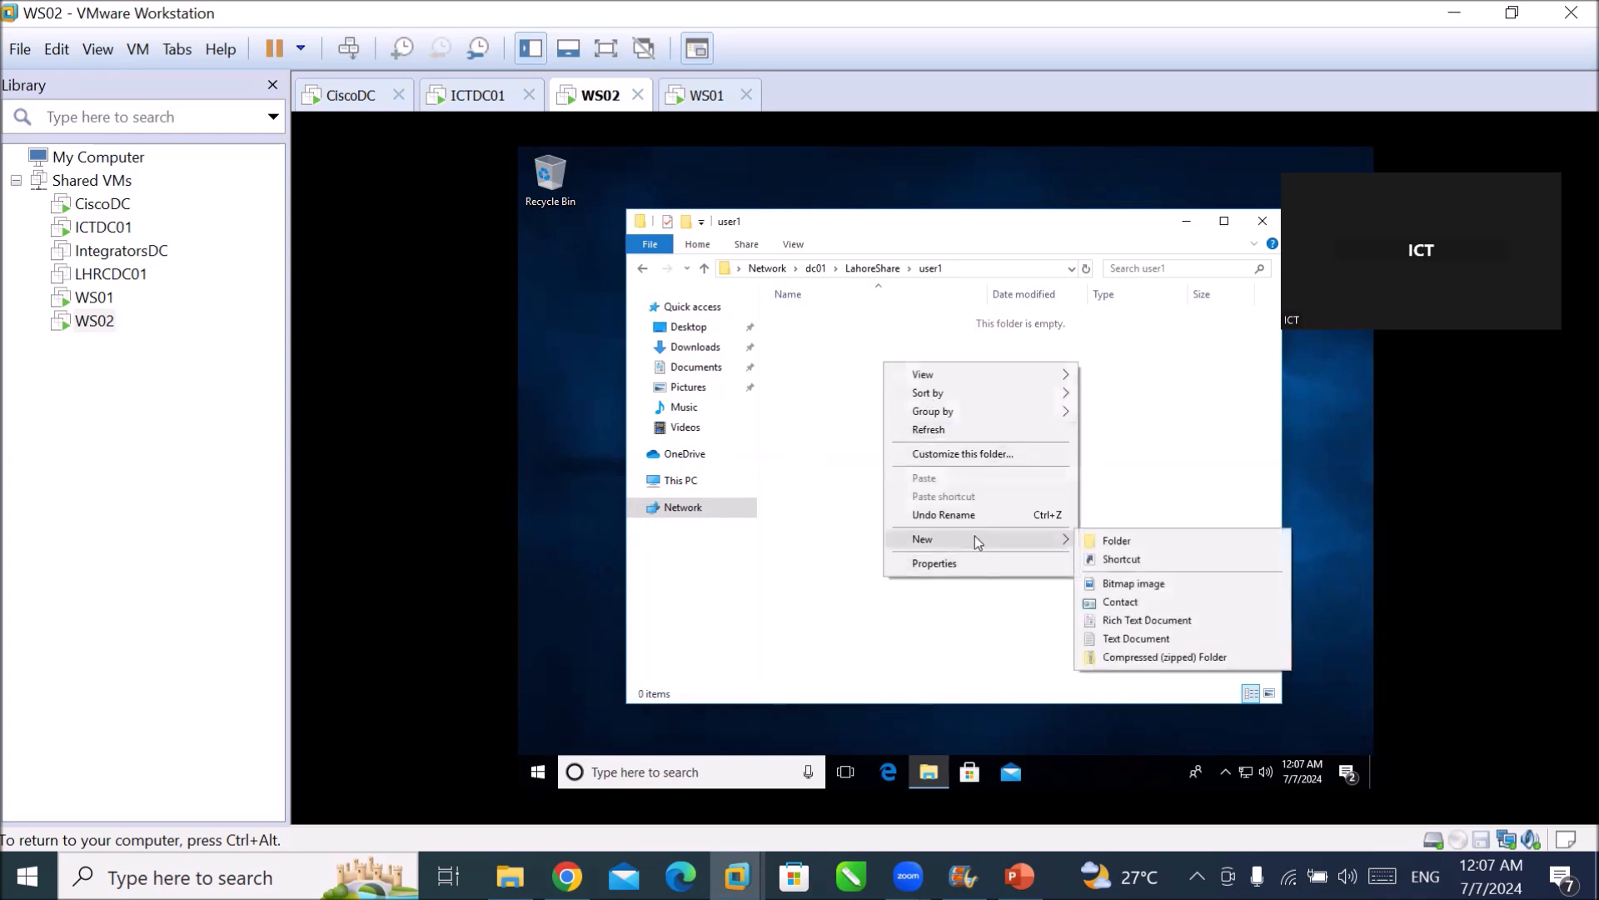
click(1116, 639)
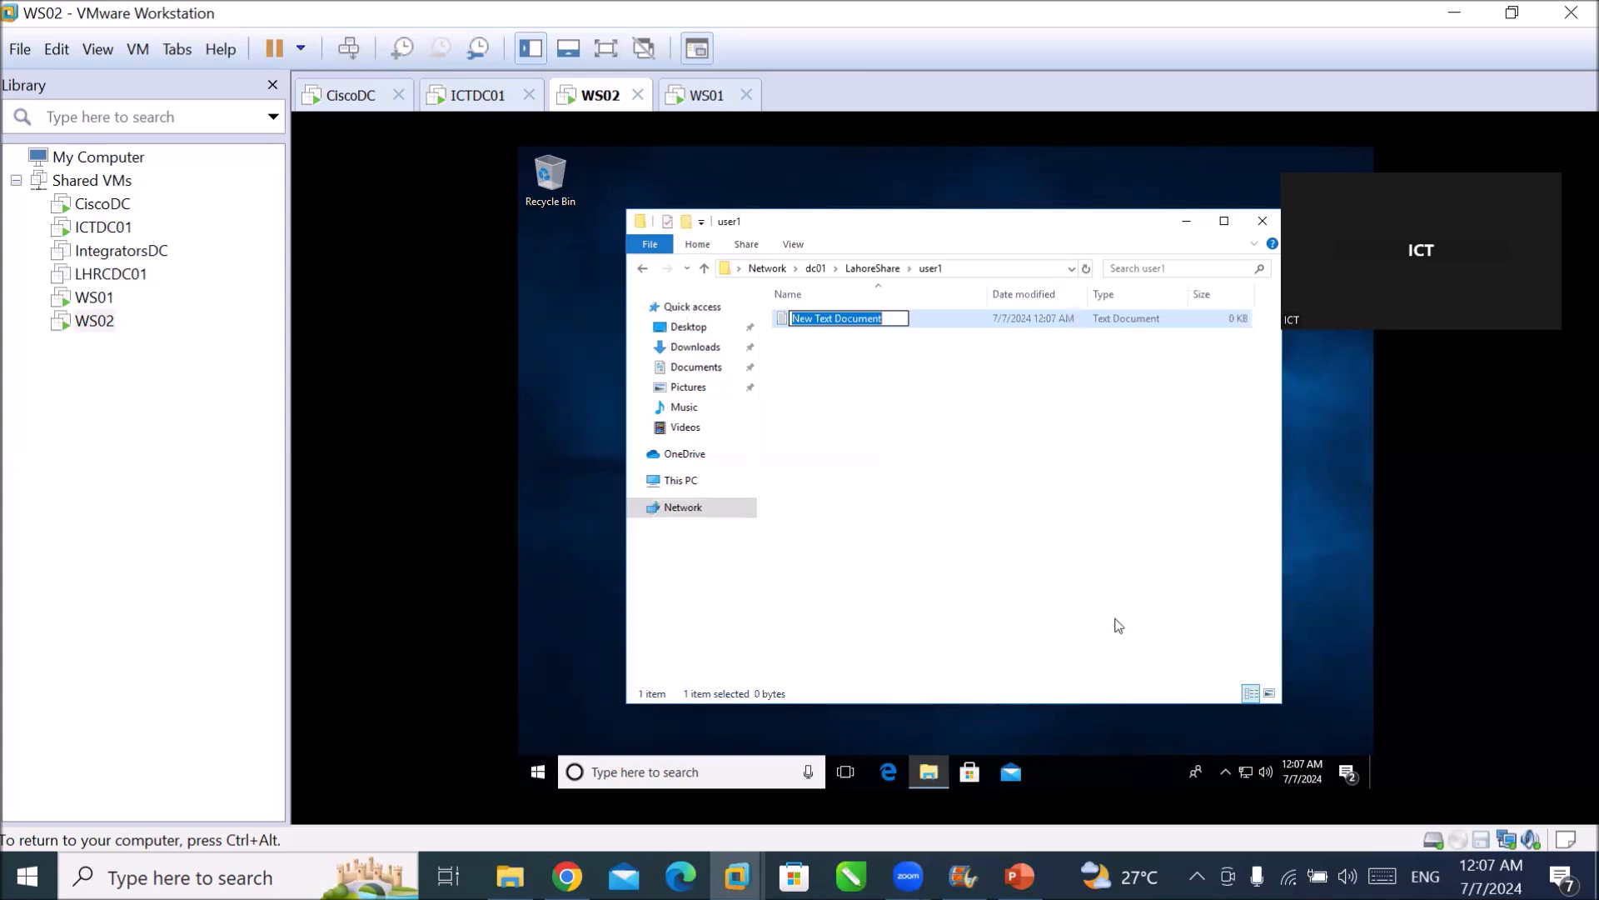
text(file)
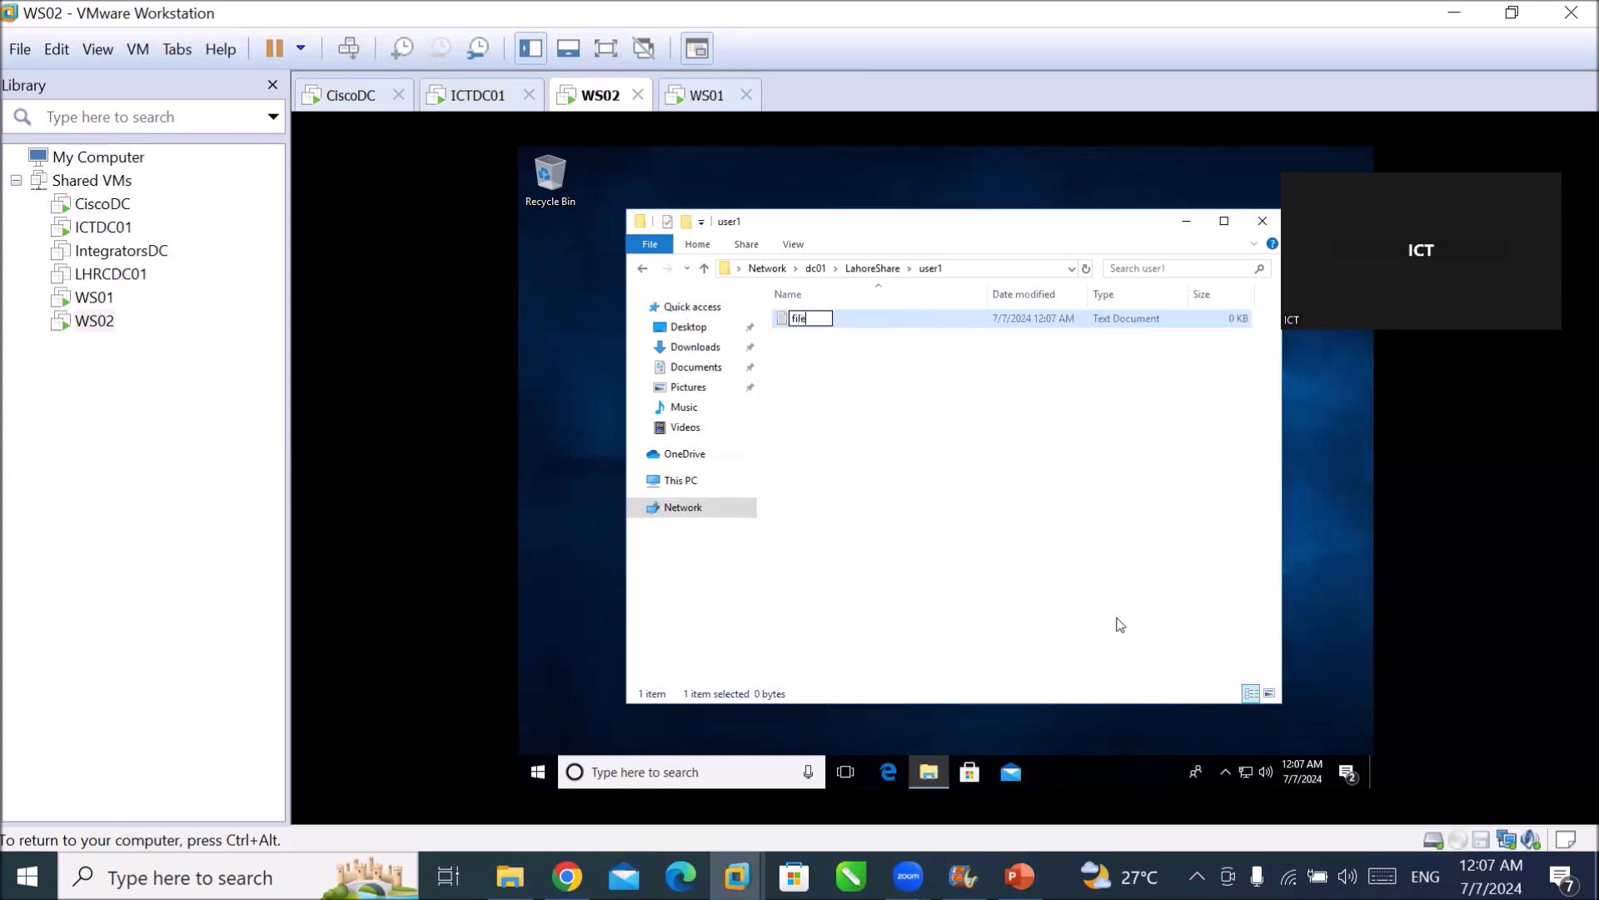
text( by cisc)
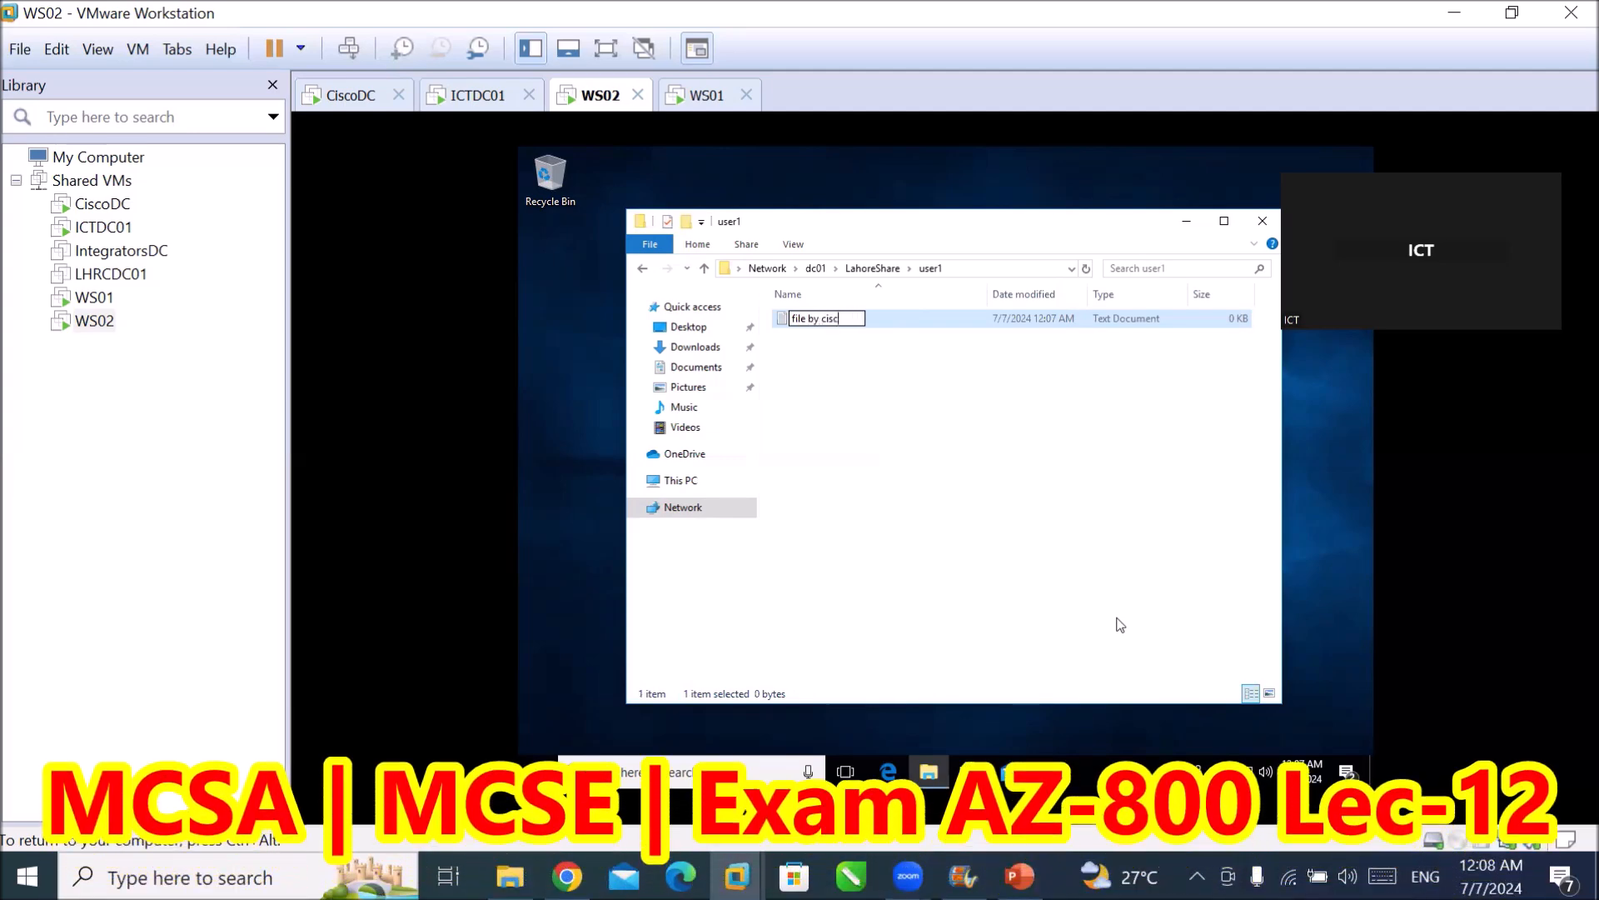
text(o u)
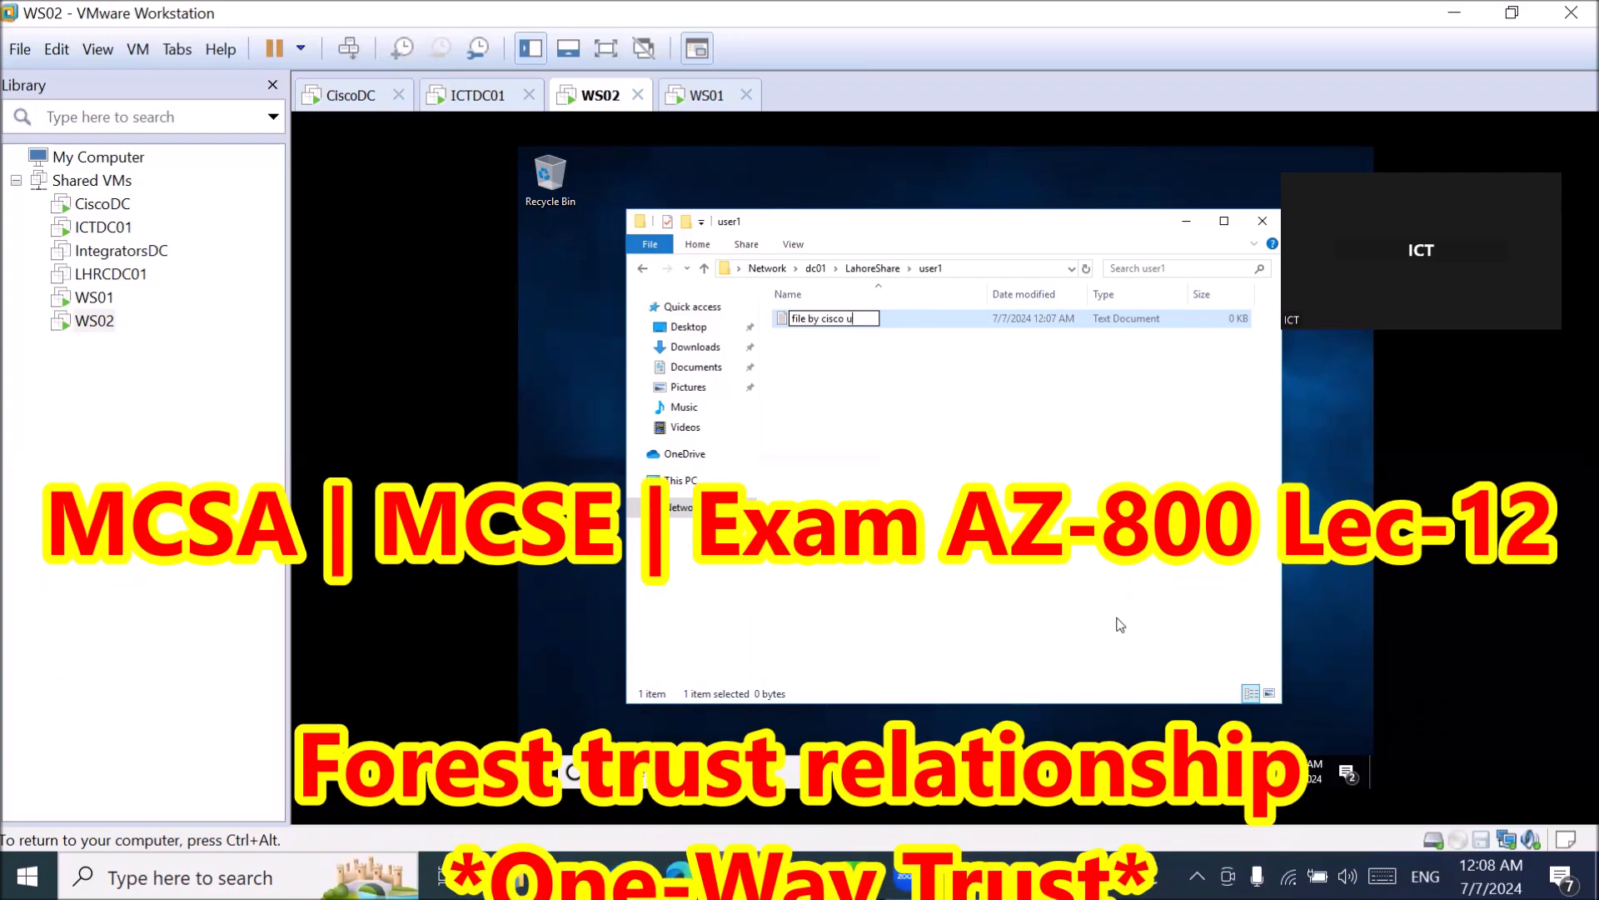
text(ser)
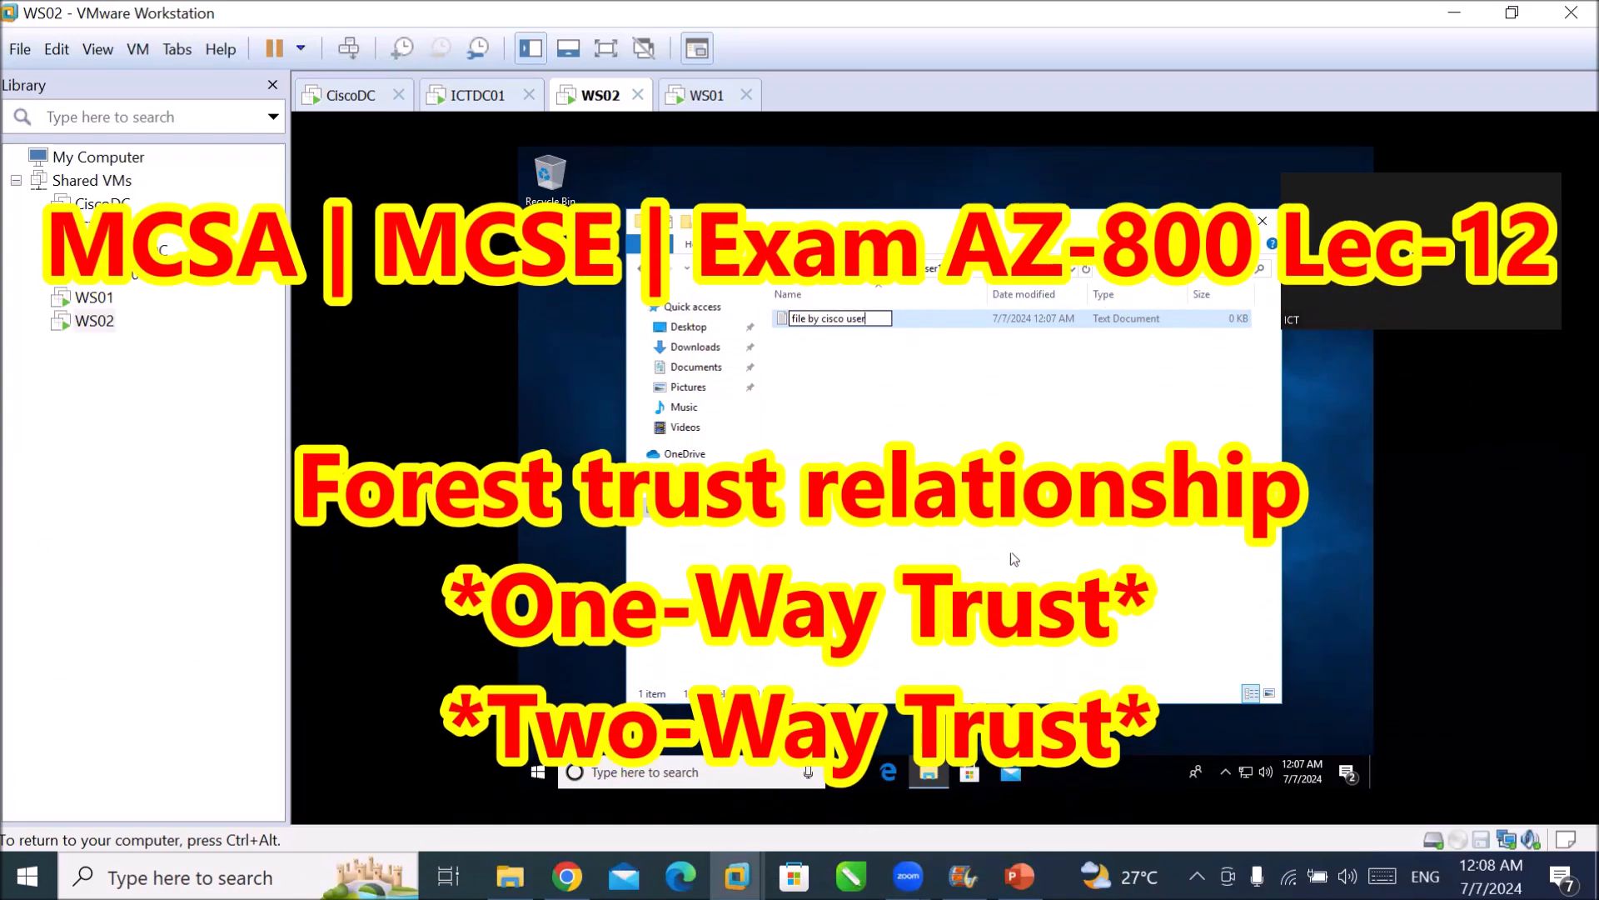